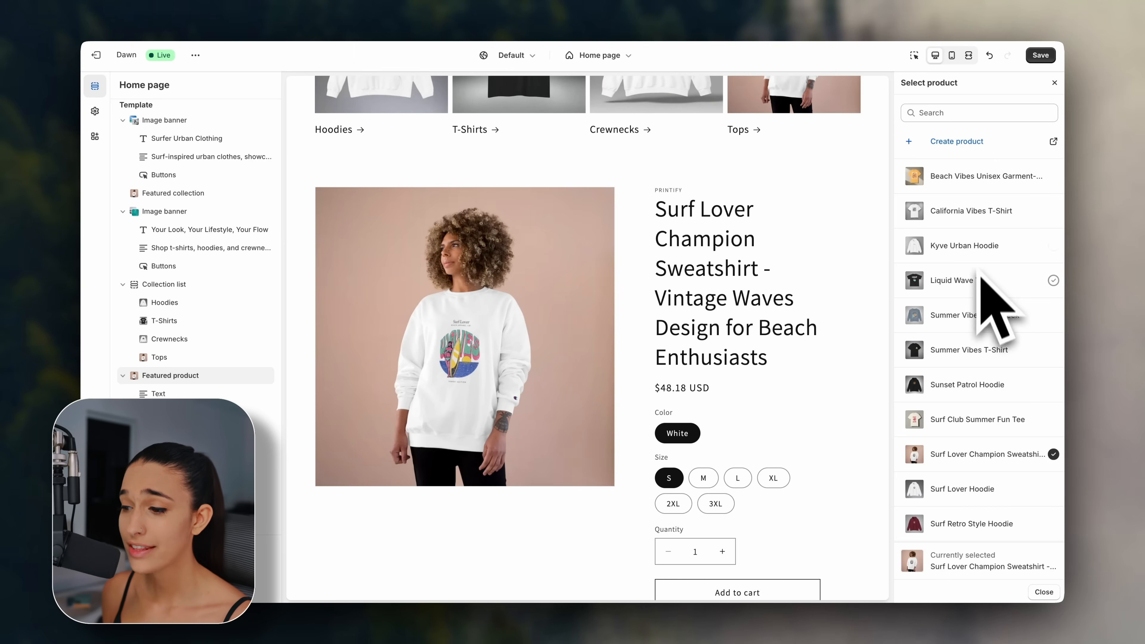
Scroll the theme editor preview down to the Surfer Urban Clothing Featured products grid.
scroll(987, 351, down, 6)
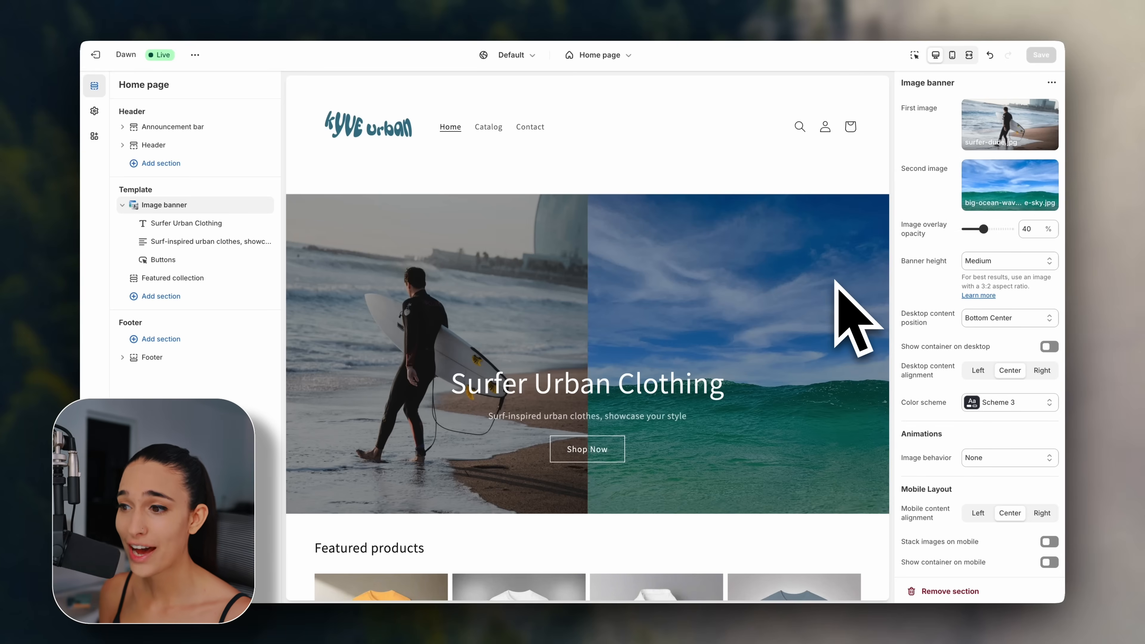
scroll(854, 316, down, 10)
scroll(843, 306, up, 1)
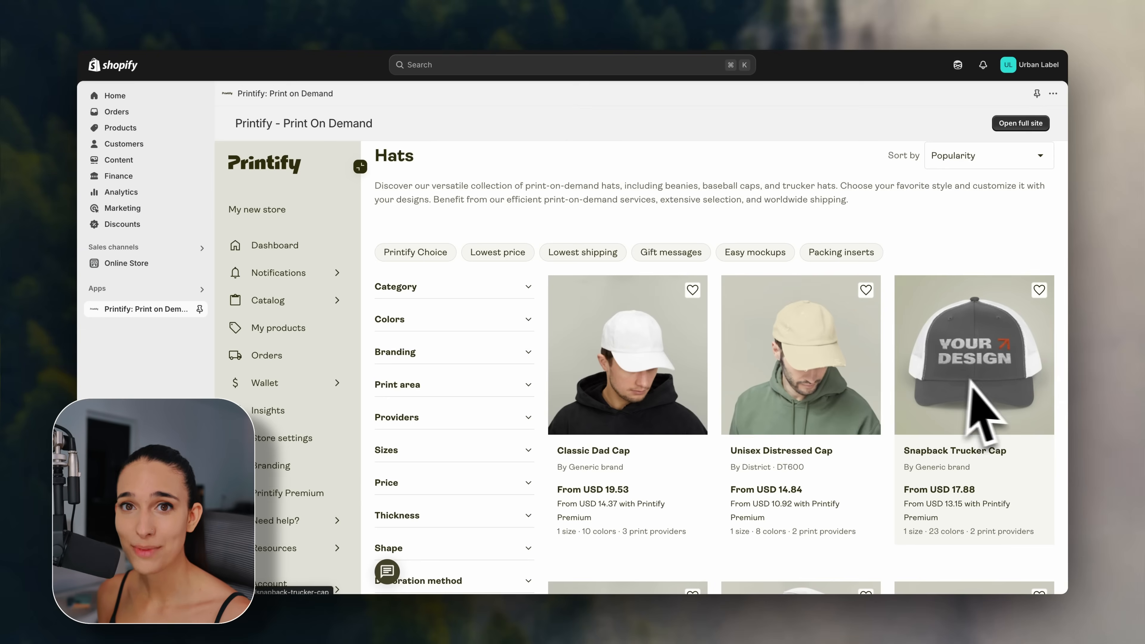
scroll(983, 392, down, 6)
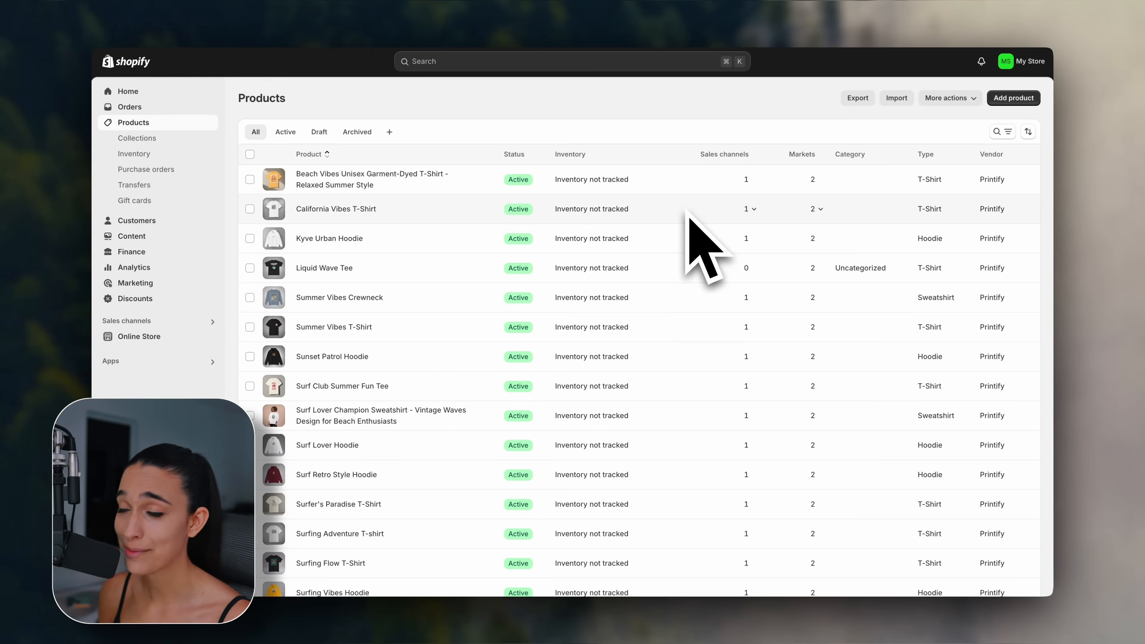
scroll(686, 211, down, 3)
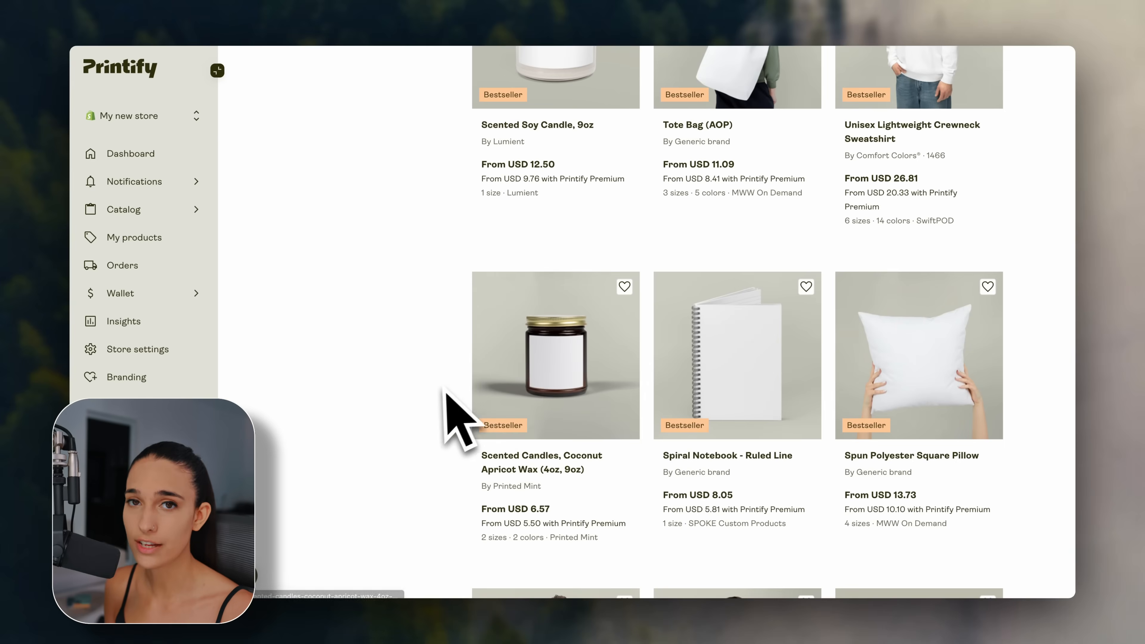
scroll(447, 397, down, 5)
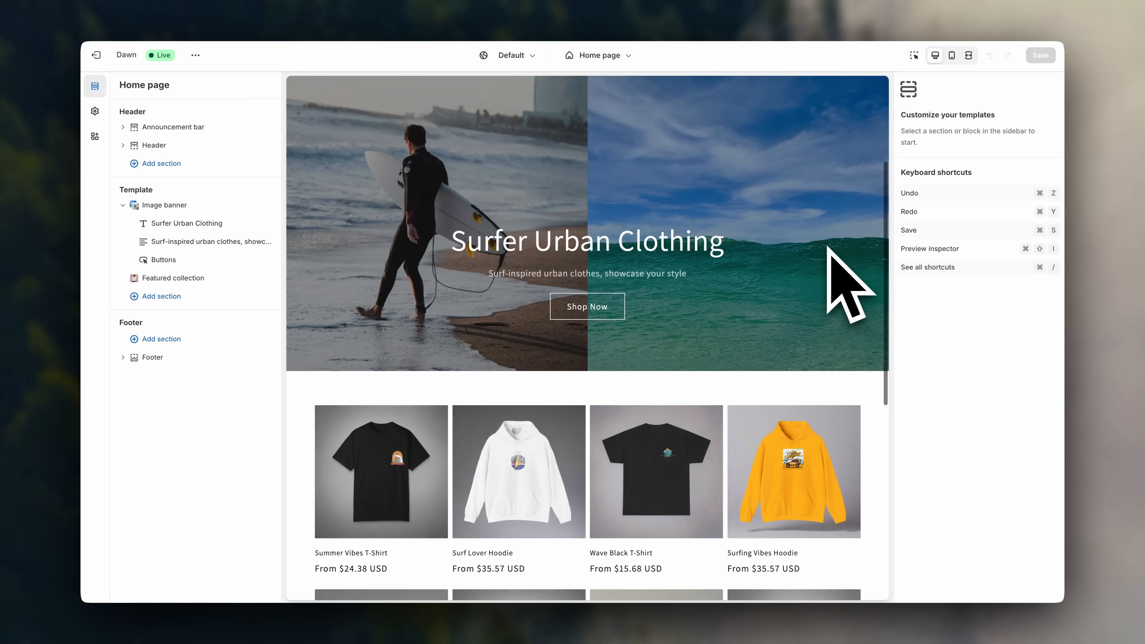
scroll(831, 271, down, 3)
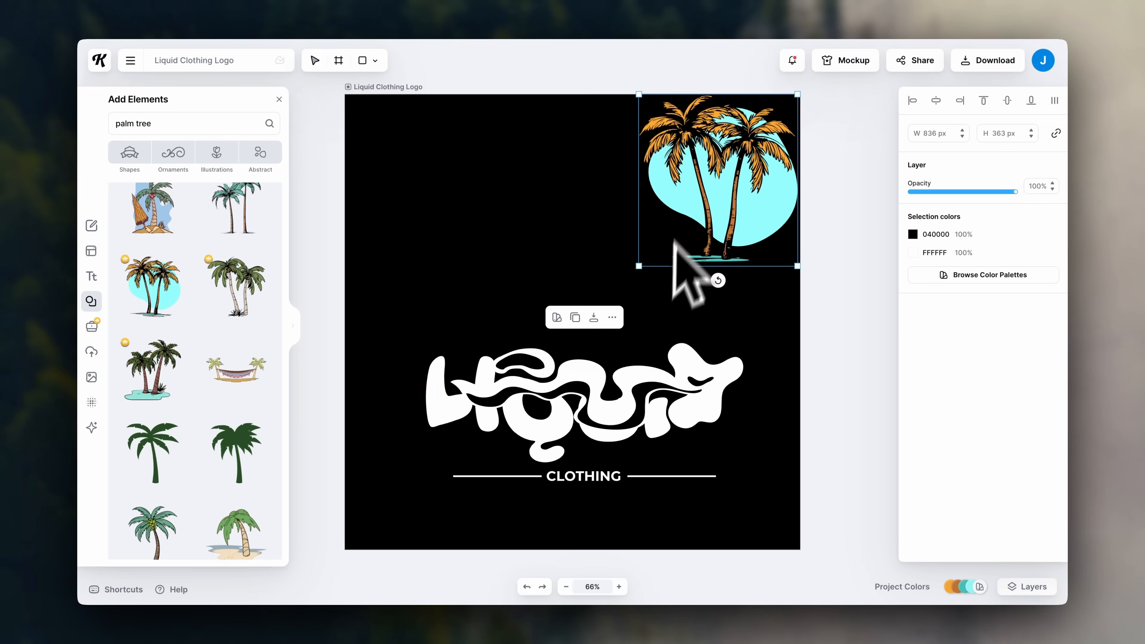
drag(675, 245, 585, 263)
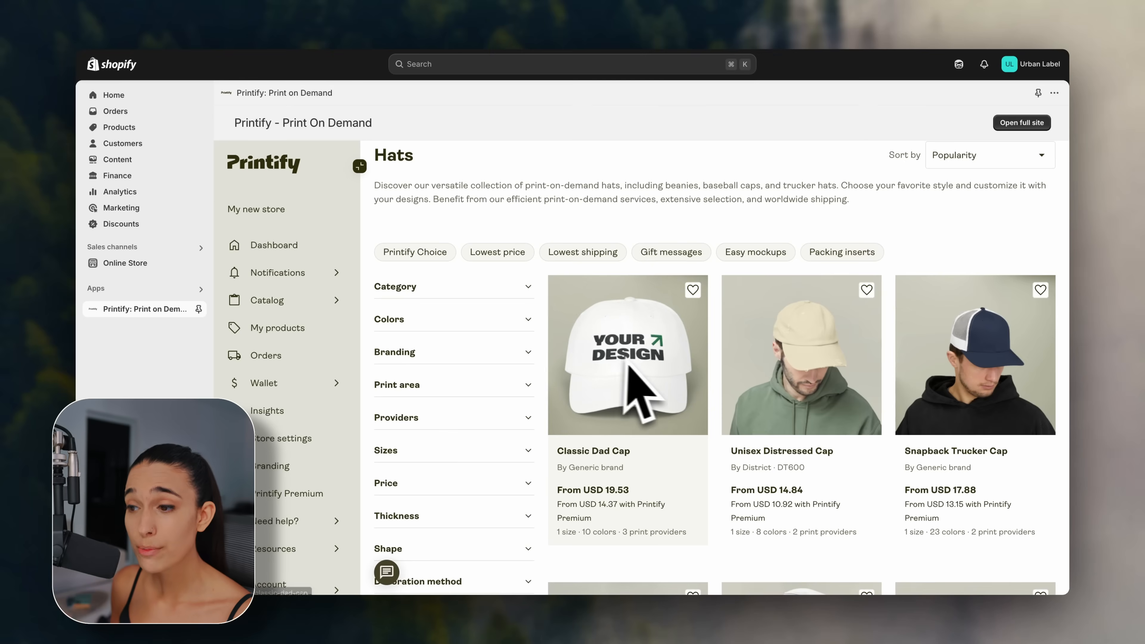
scroll(984, 381, down, 6)
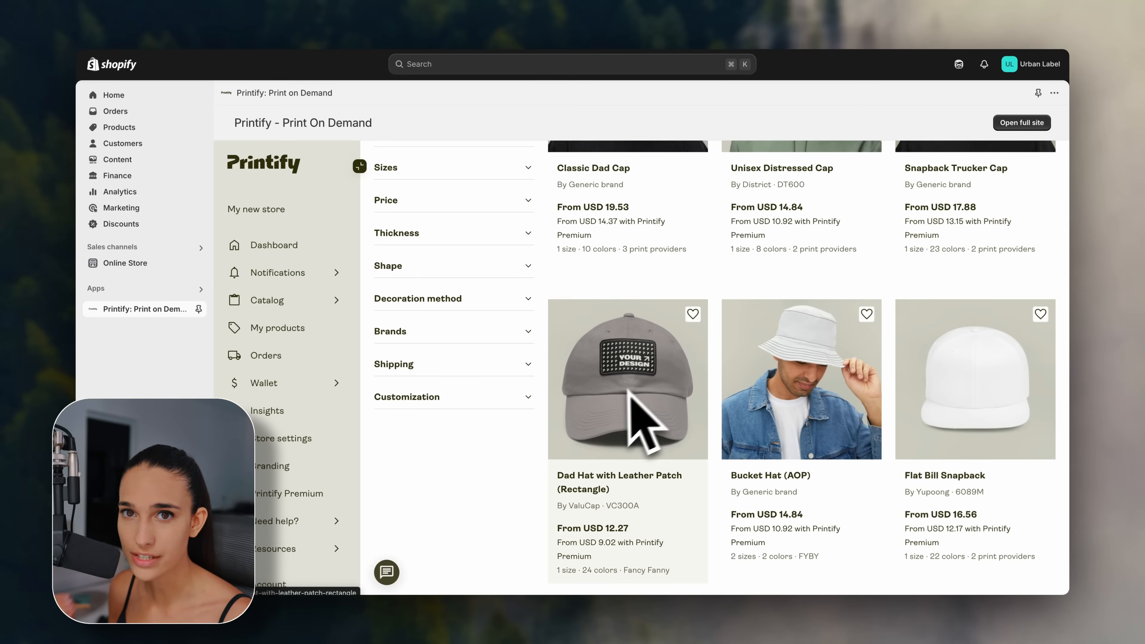
scroll(540, 478, down, 8)
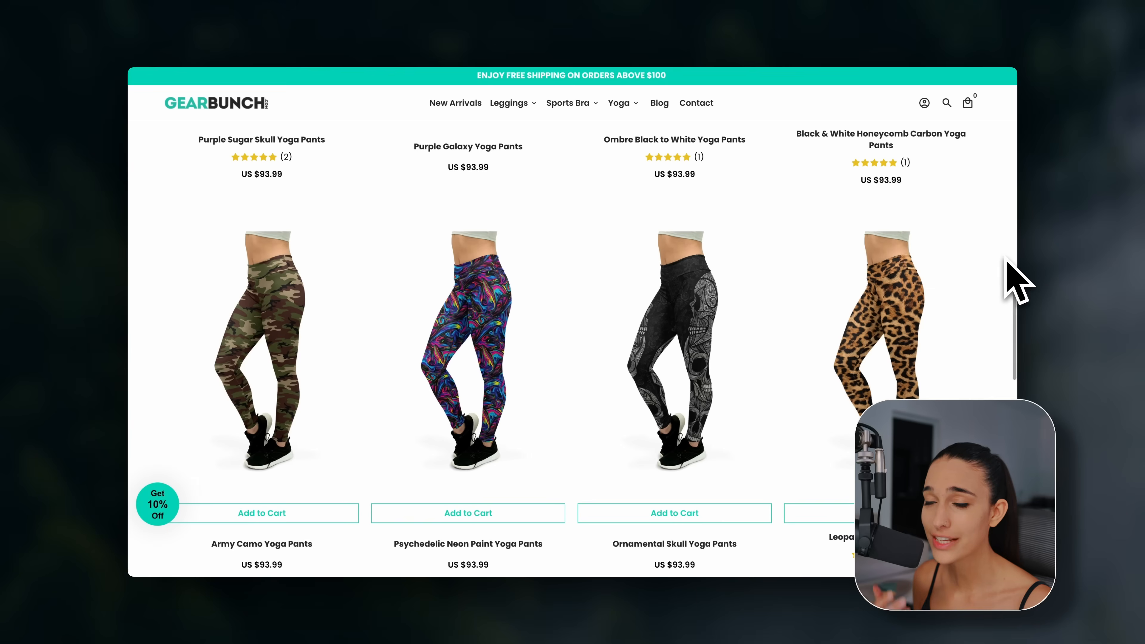
Browse the example stores and settings, then bring up the three-months-for-$1/month trial signup.
scroll(1006, 260, down, 2)
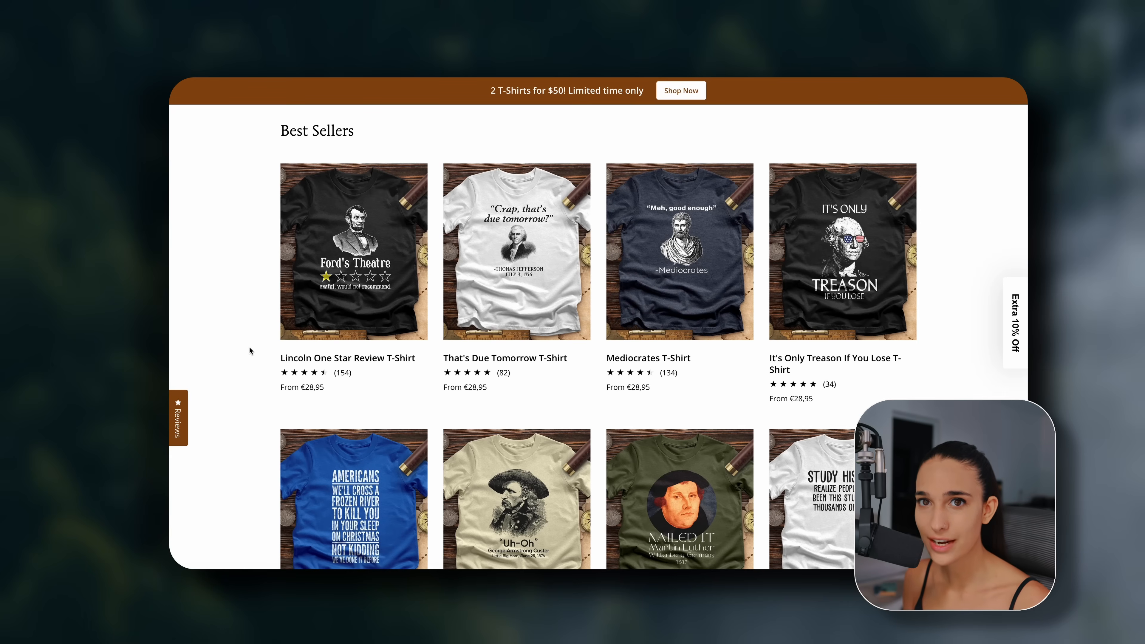
scroll(250, 347, down, 7)
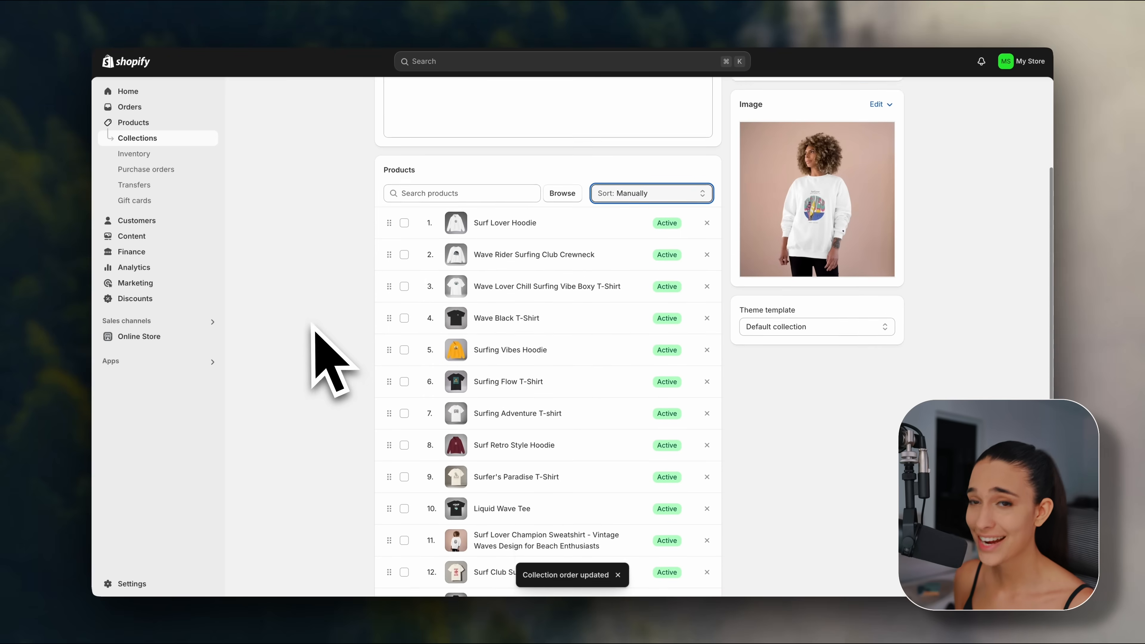
scroll(334, 333, down, 1)
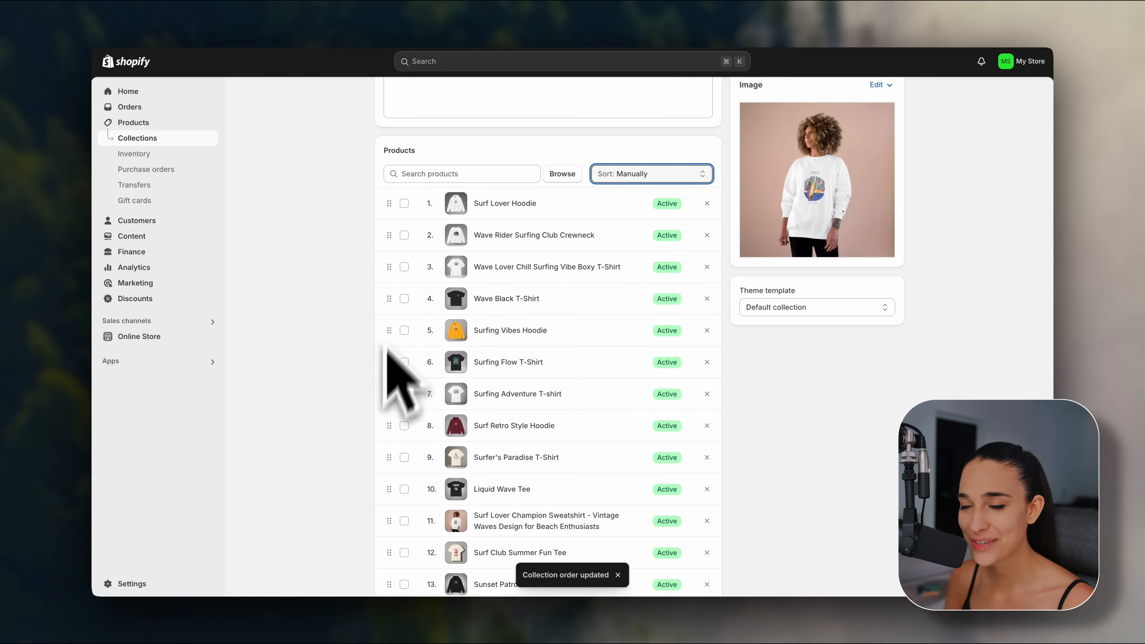
scroll(386, 345, down, 1)
scroll(385, 345, up, 1)
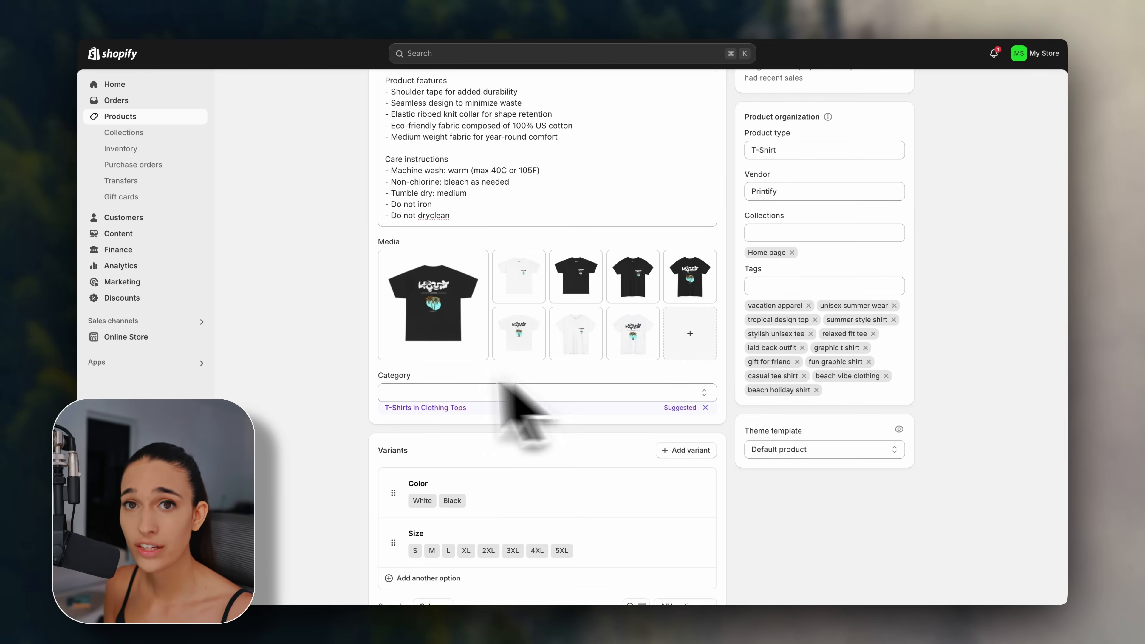
scroll(511, 396, down, 5)
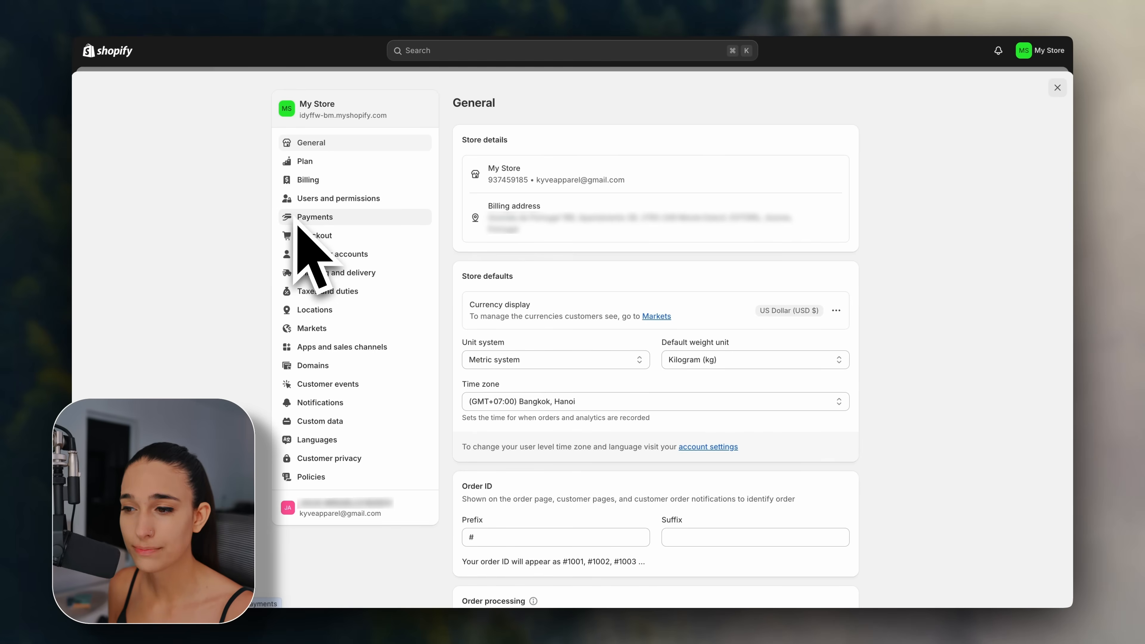
click(315, 273)
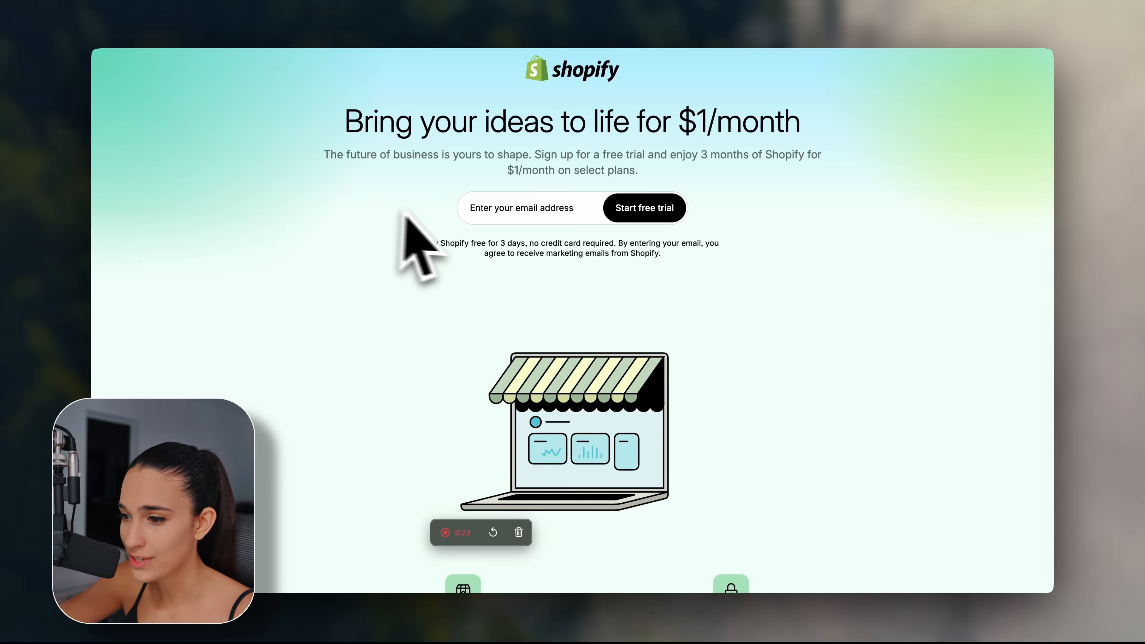
Sign up with the store's e-mail address and a strong password, passing the human check.
click(561, 215)
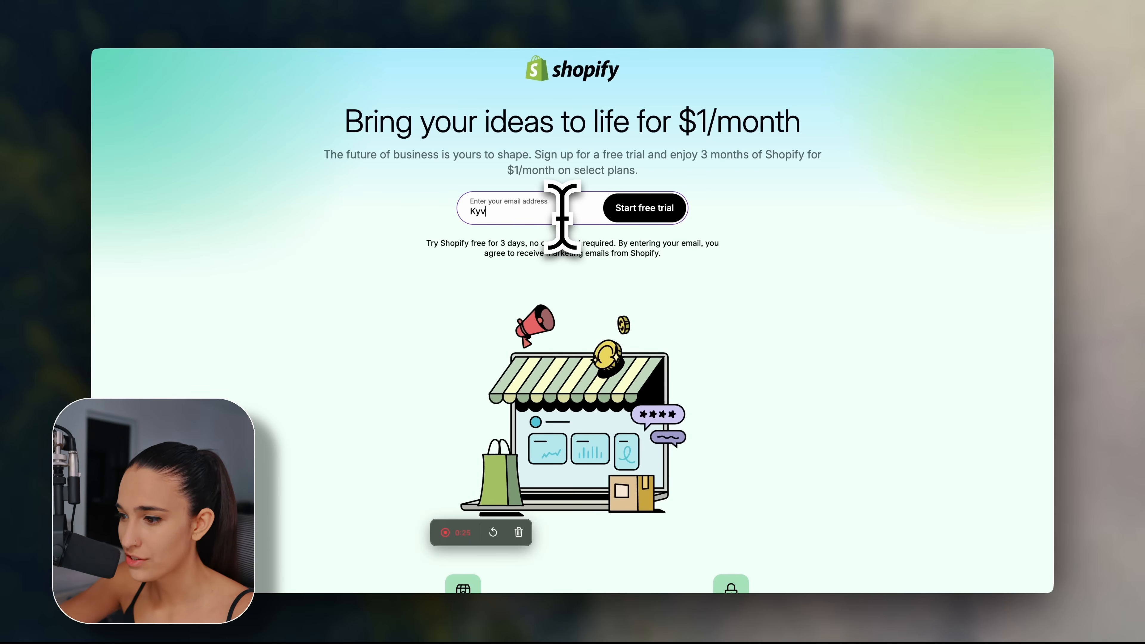
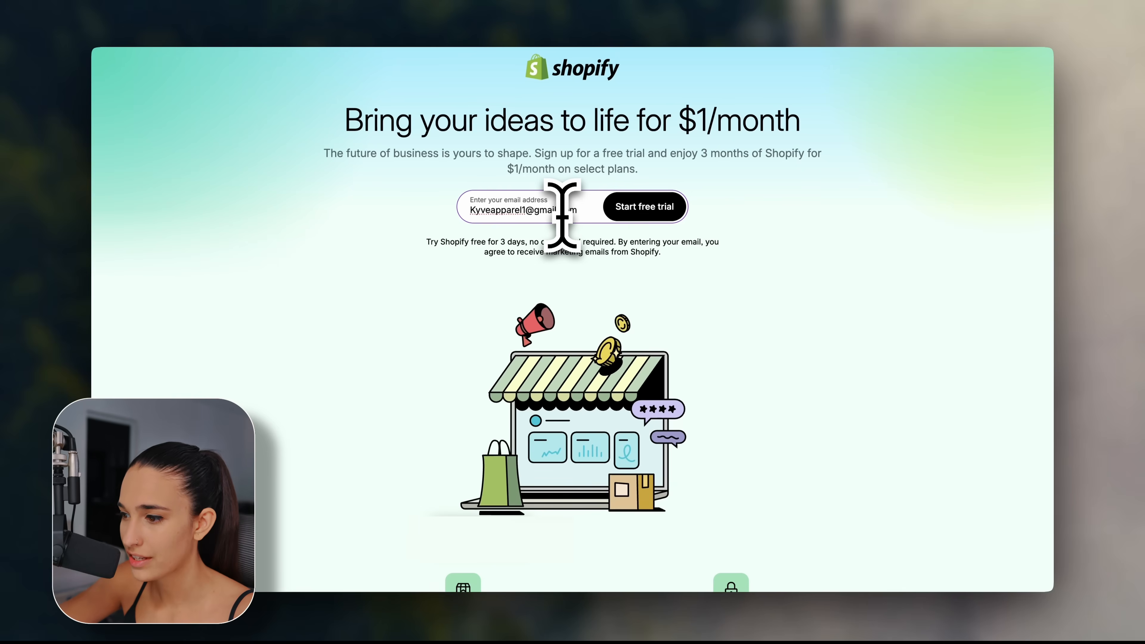
click(656, 208)
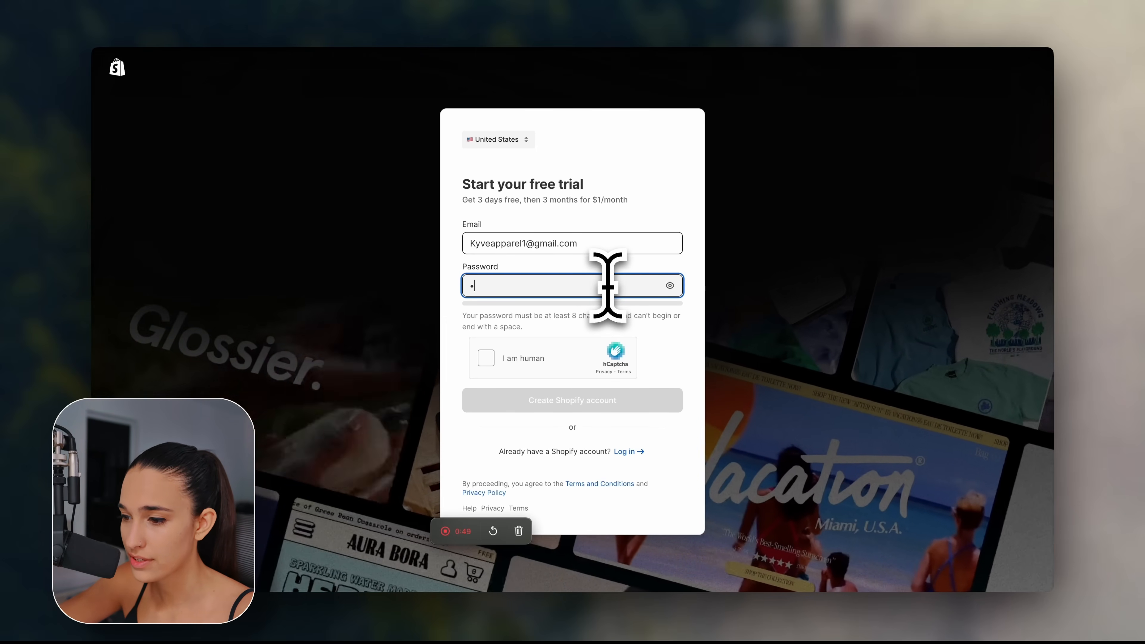
text(••••••••••••••••••••)
click(486, 352)
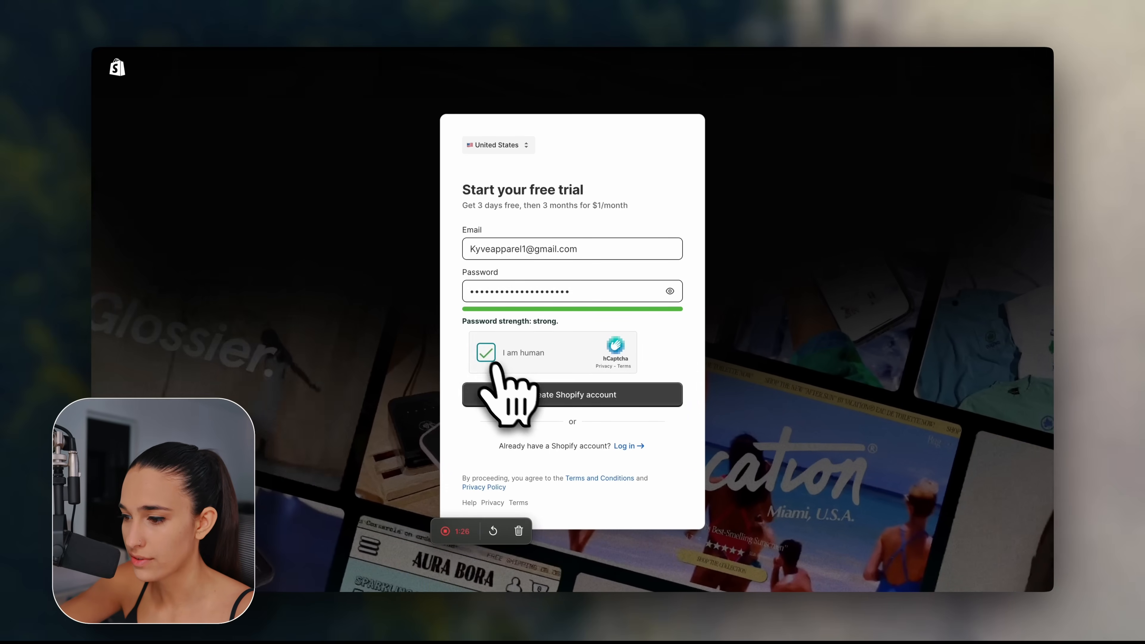
click(573, 394)
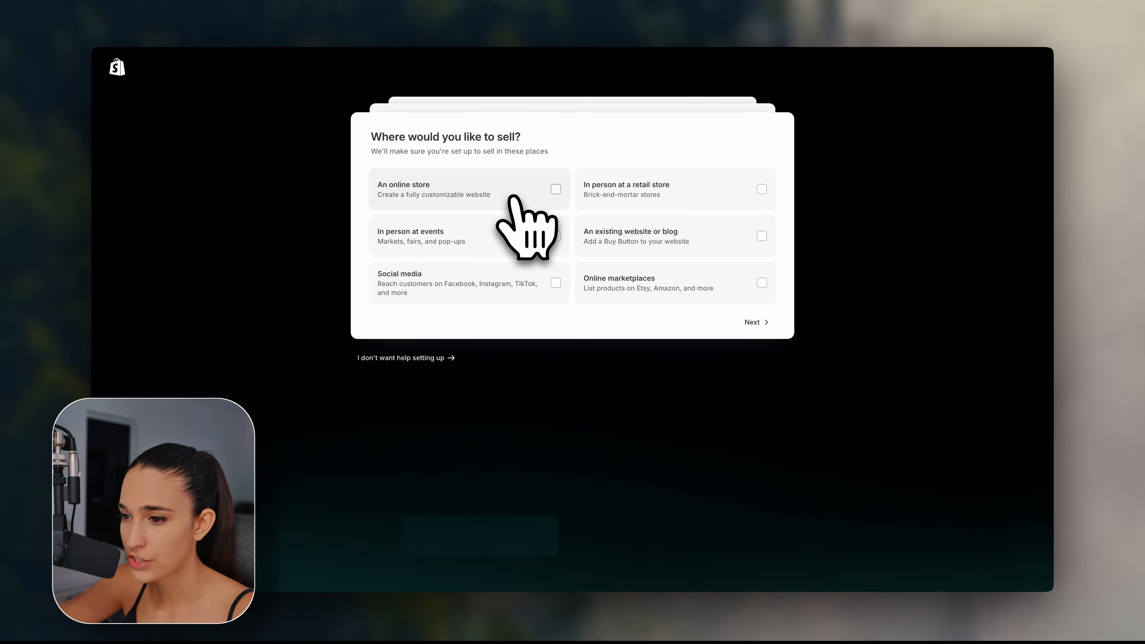
Answer onboarding: sell via an online store, not selling yet, print-on-demand products.
click(554, 192)
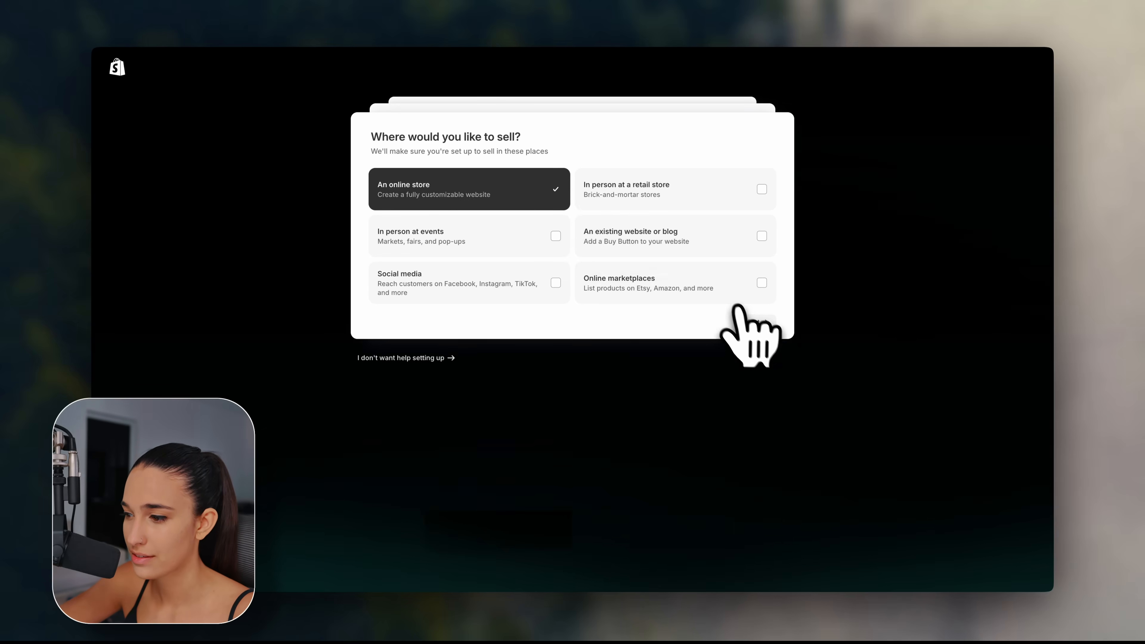
click(757, 323)
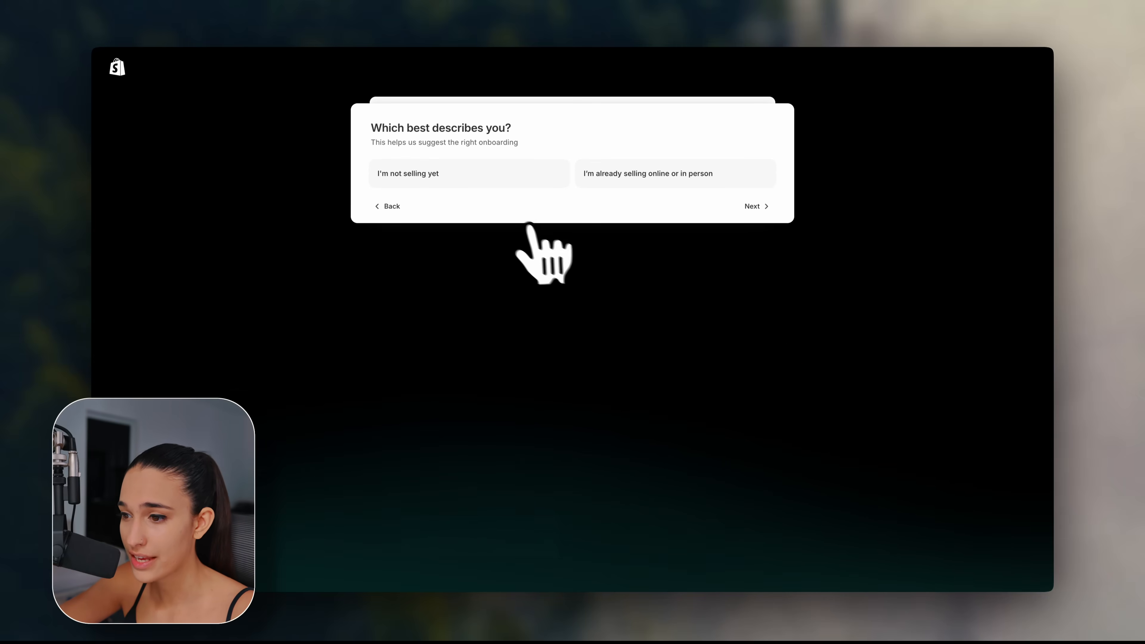
click(482, 182)
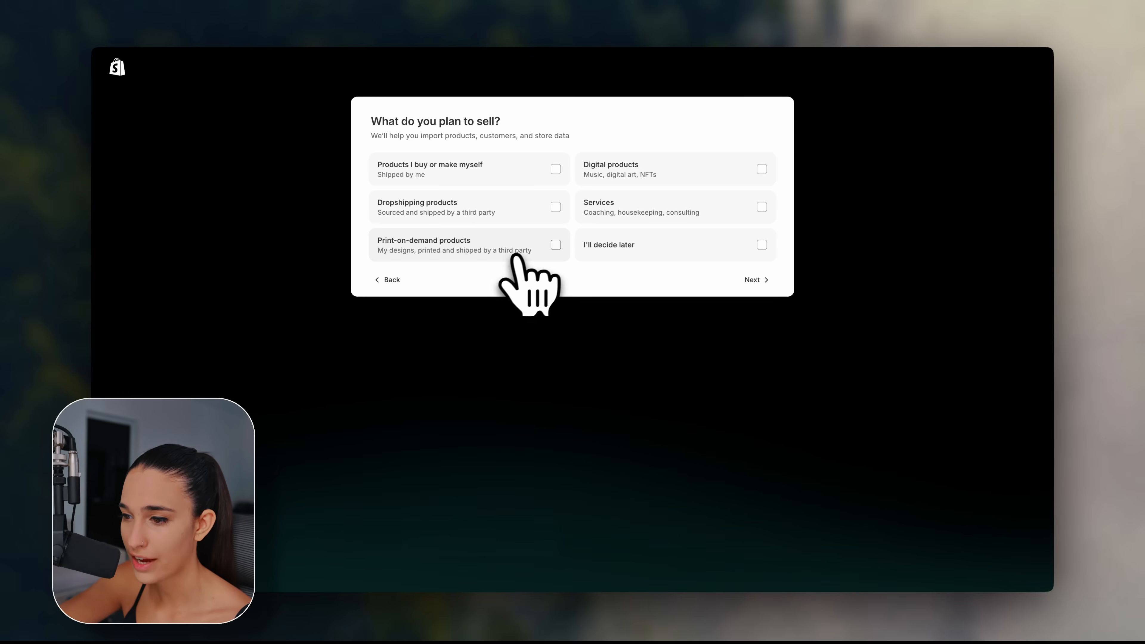
click(554, 248)
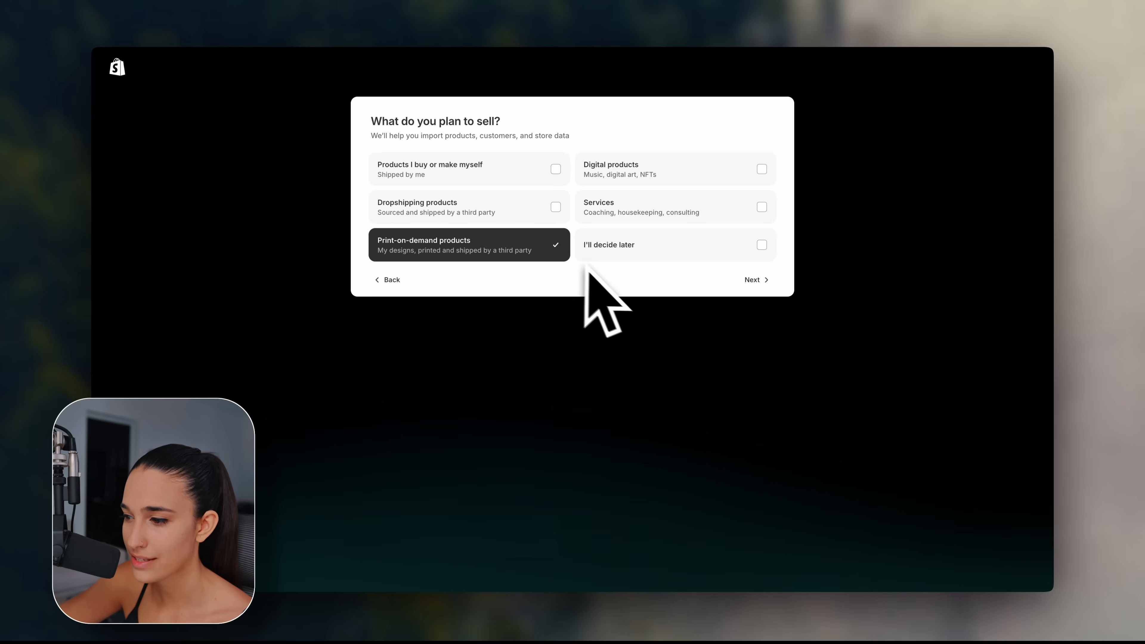
click(753, 280)
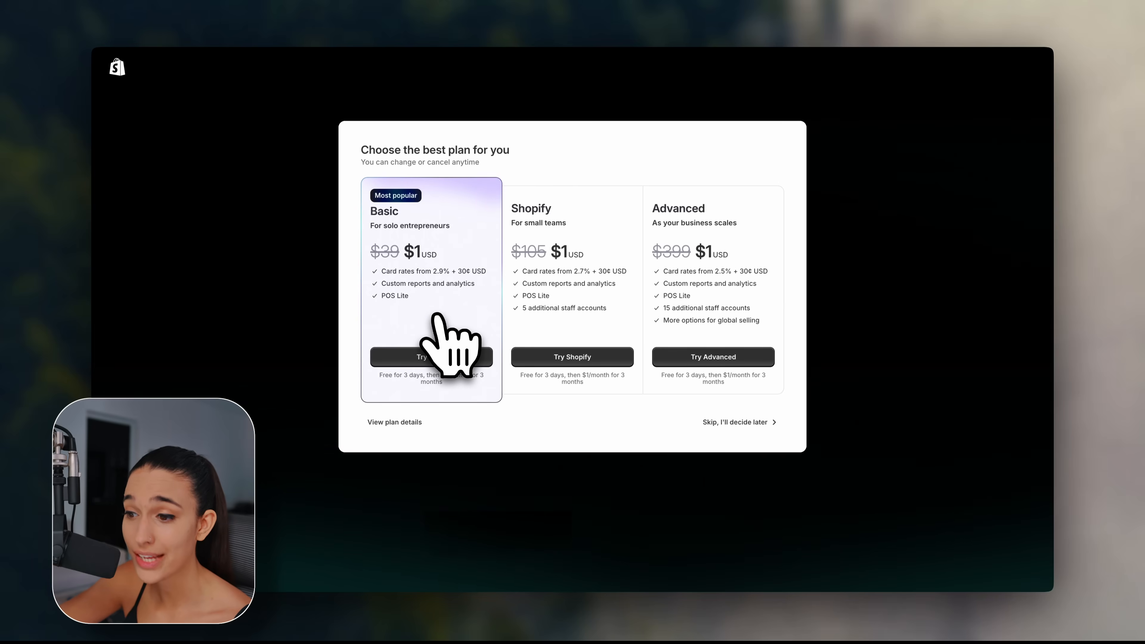
Choose the Basic plan and subscribe for $1 USD with the card details.
click(451, 359)
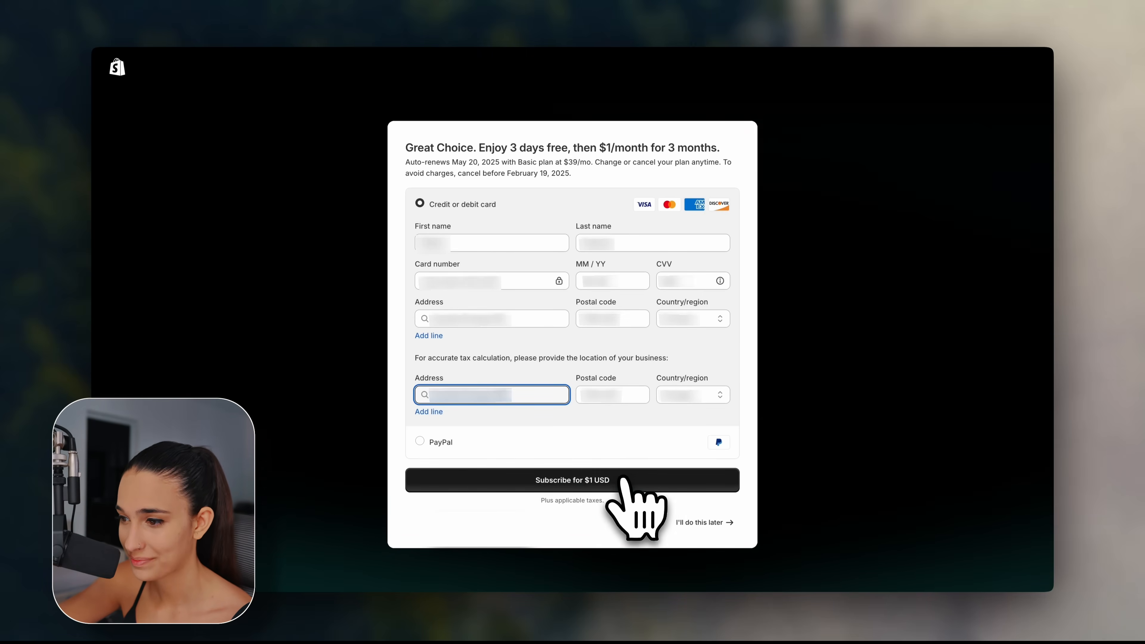
click(617, 478)
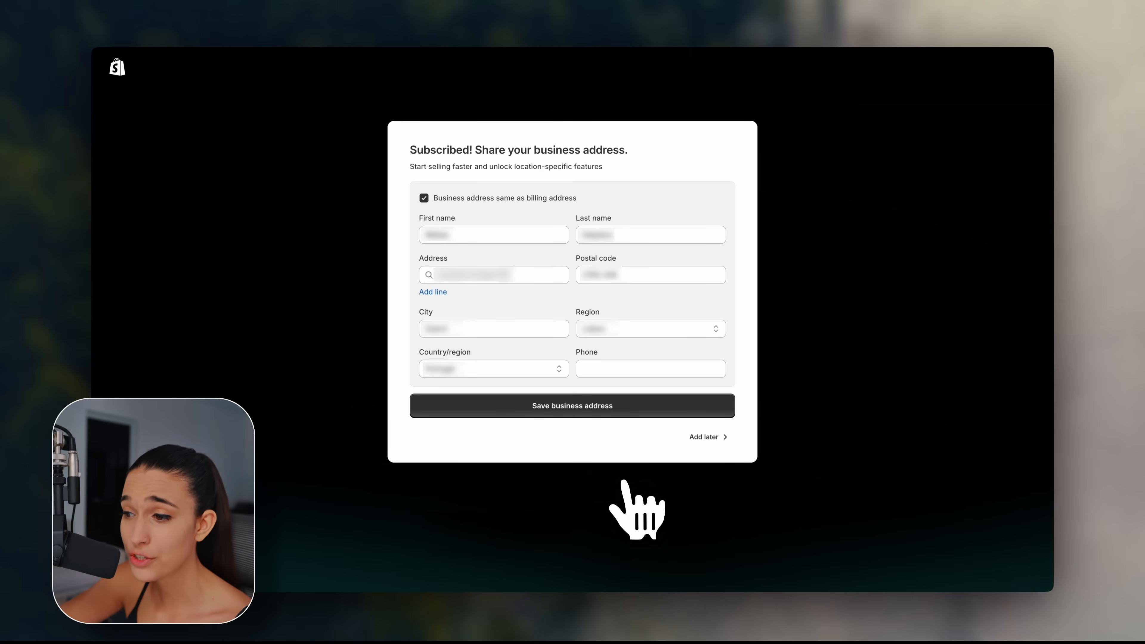
Save the business address, keeping it the same as the billing address.
click(592, 414)
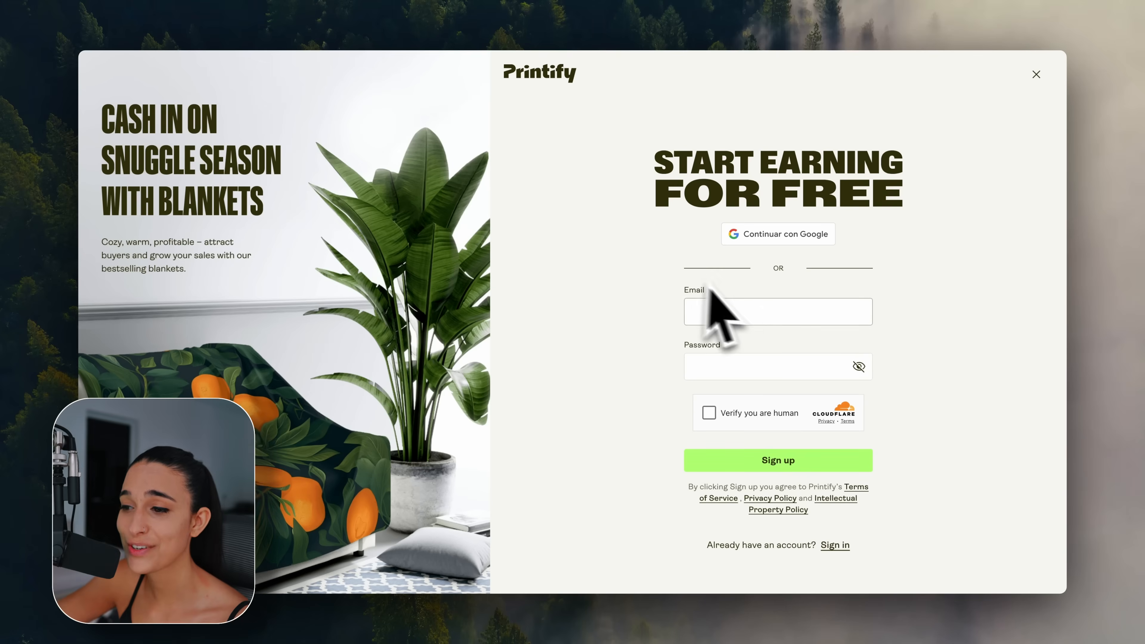
Enter the signup e-mail address, pass the human verification, and create the Printify account.
click(788, 316)
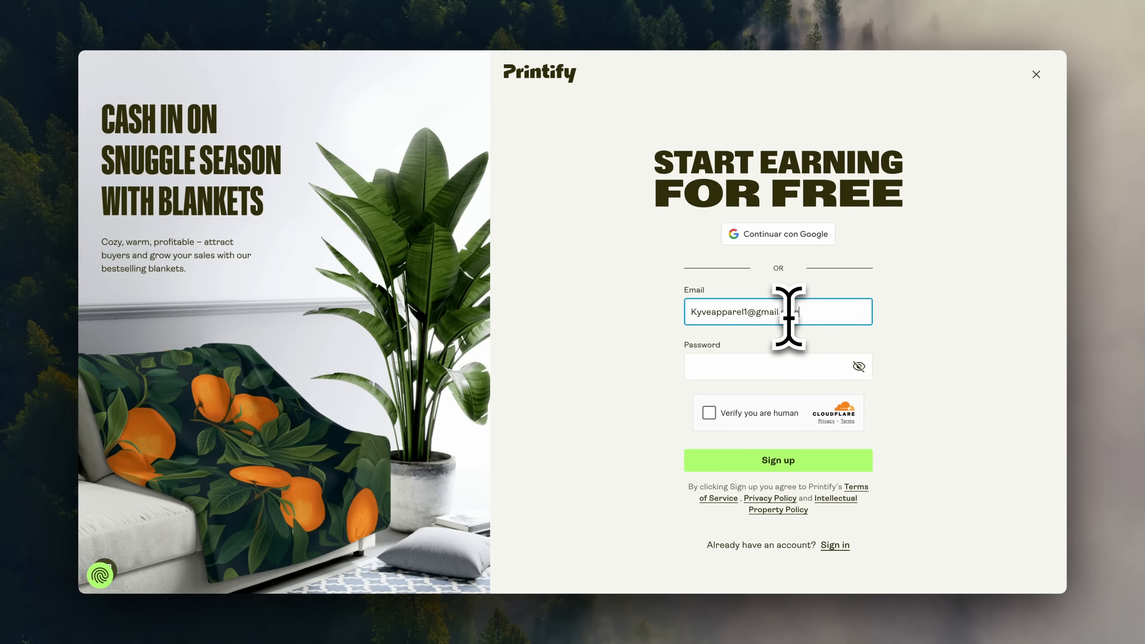
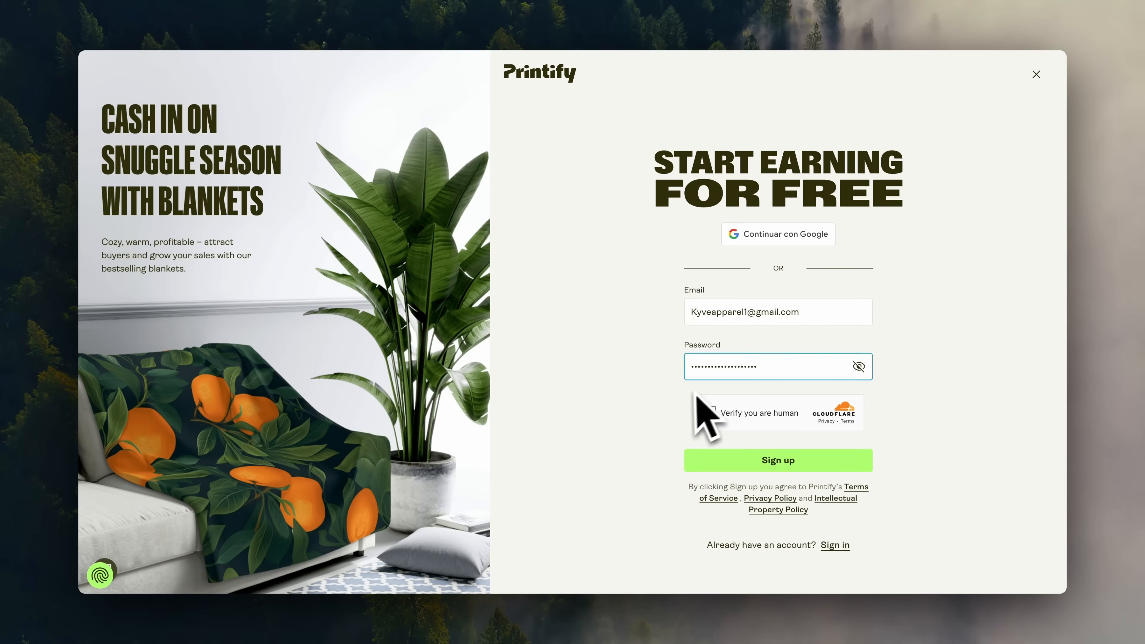
click(709, 410)
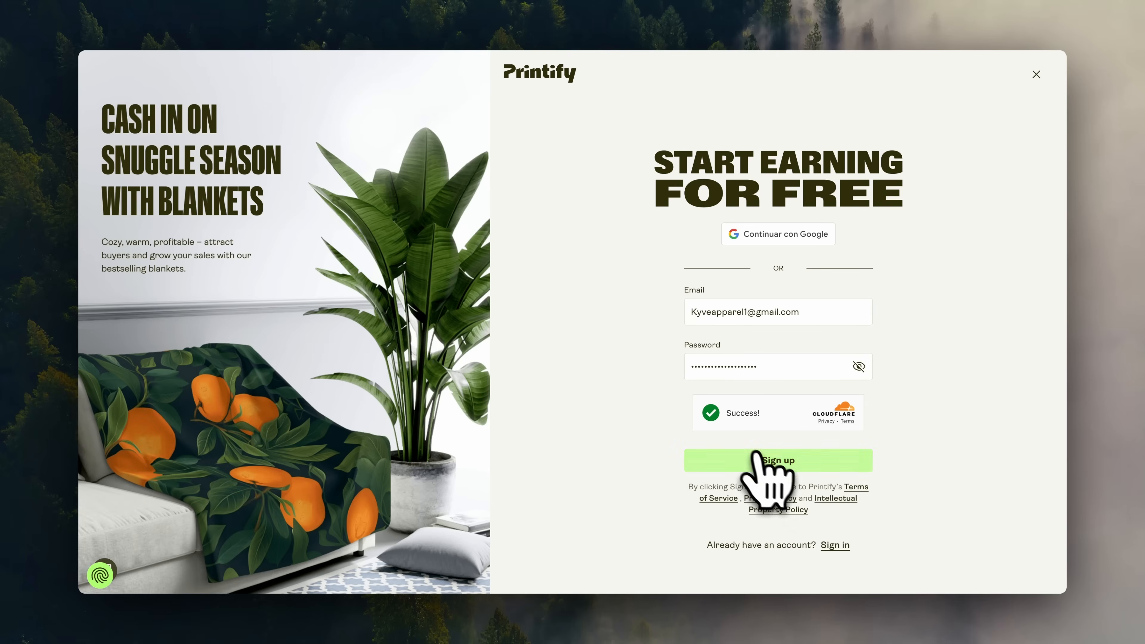
click(752, 451)
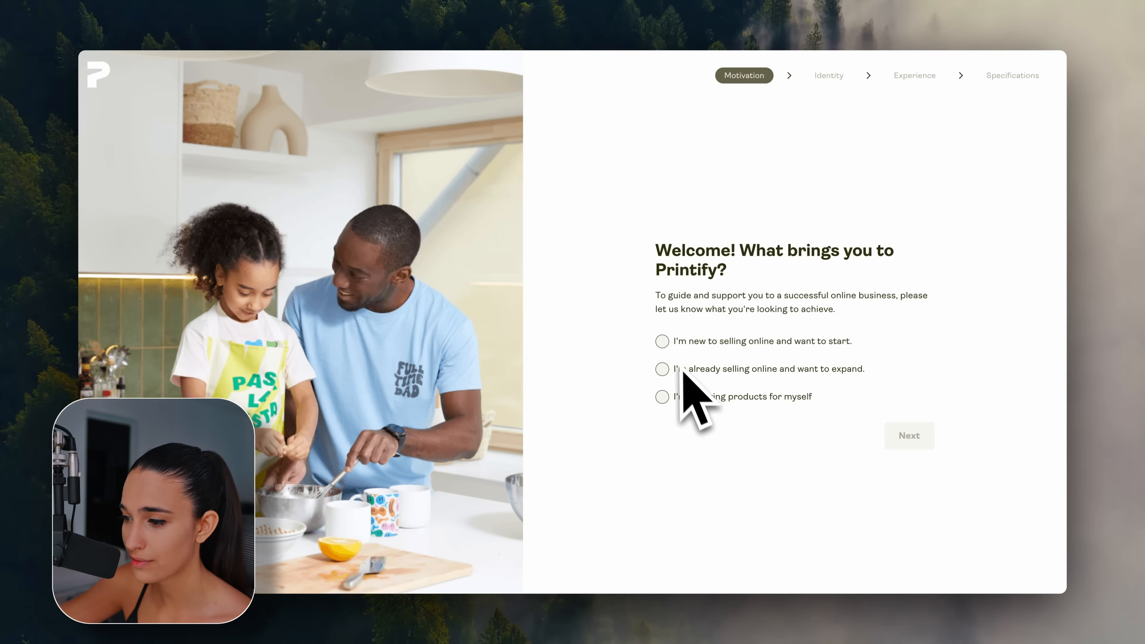
Answer that you're new to selling and describe yourself as an Artist/Designer.
click(661, 341)
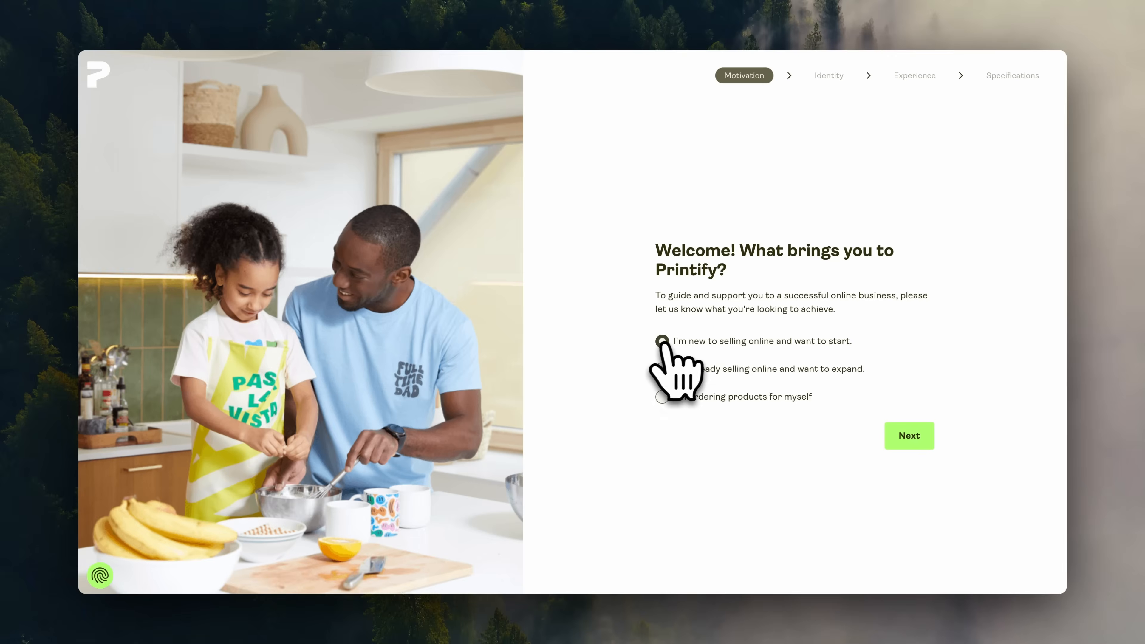
click(886, 432)
click(721, 298)
scroll(726, 311, down, 3)
click(910, 574)
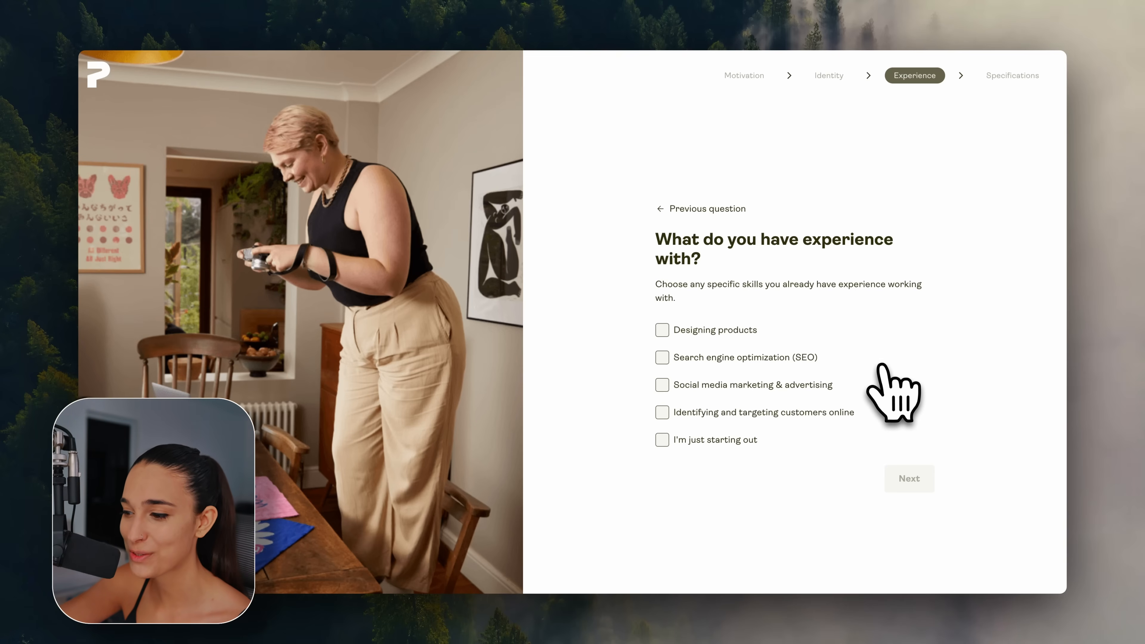
Choose 'I'm just starting out', 'I want to sell globally', and YouTube as referral source.
click(661, 440)
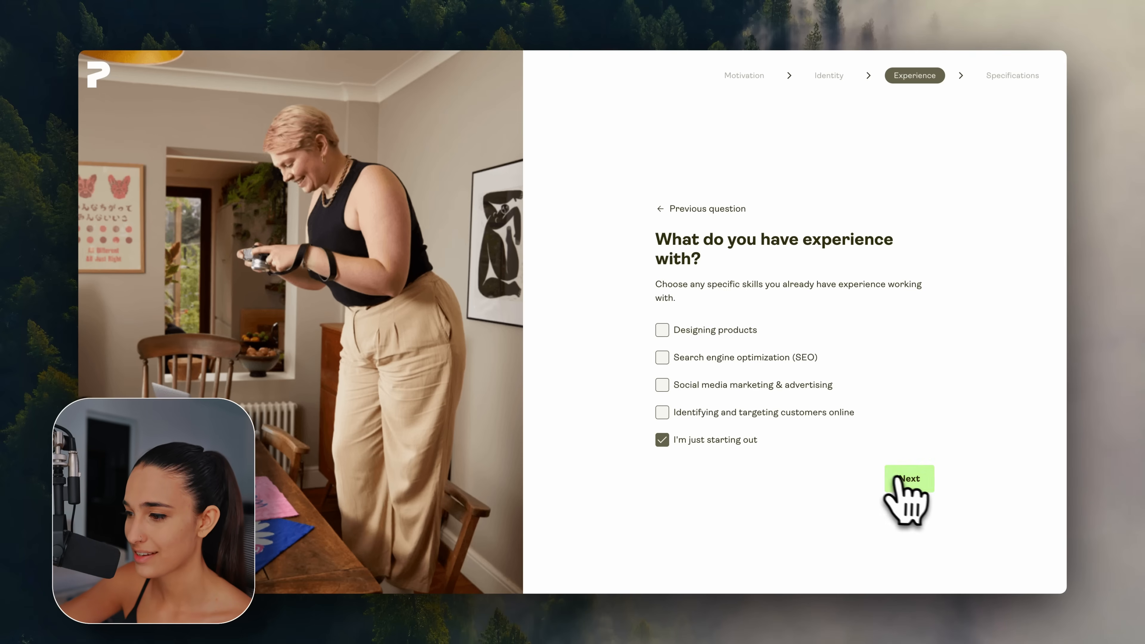
click(904, 485)
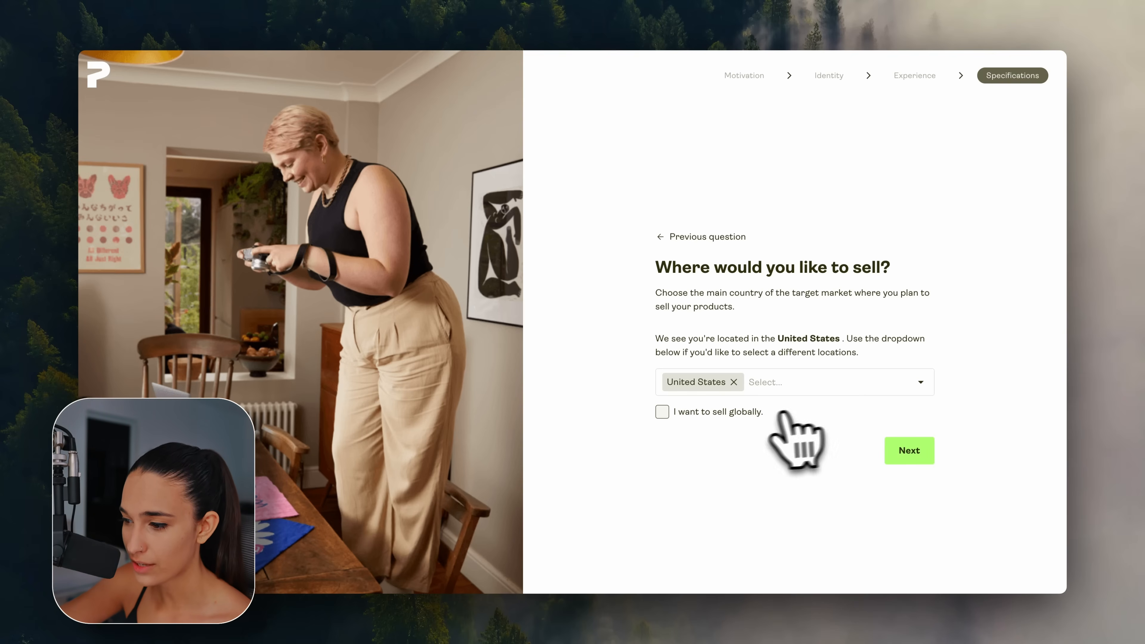
click(662, 411)
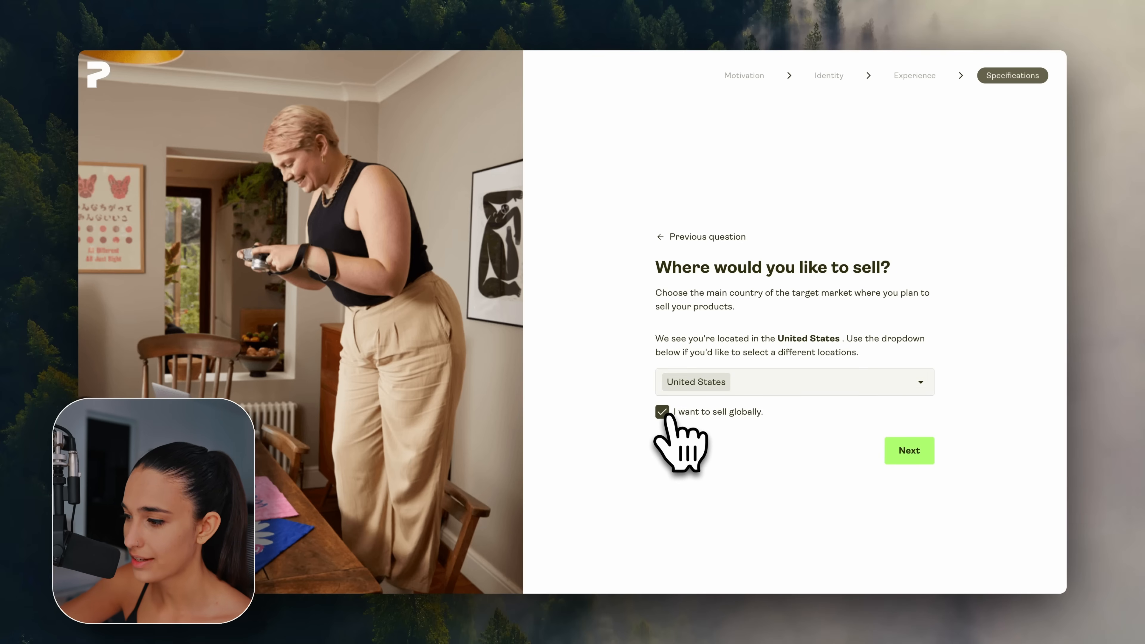
click(897, 451)
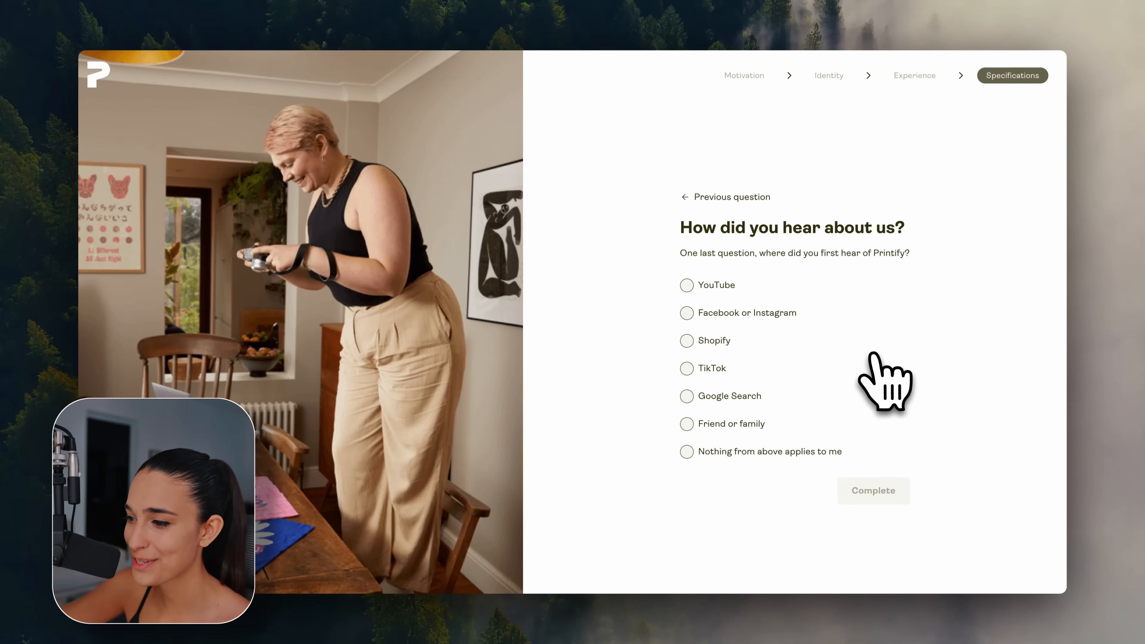
click(705, 285)
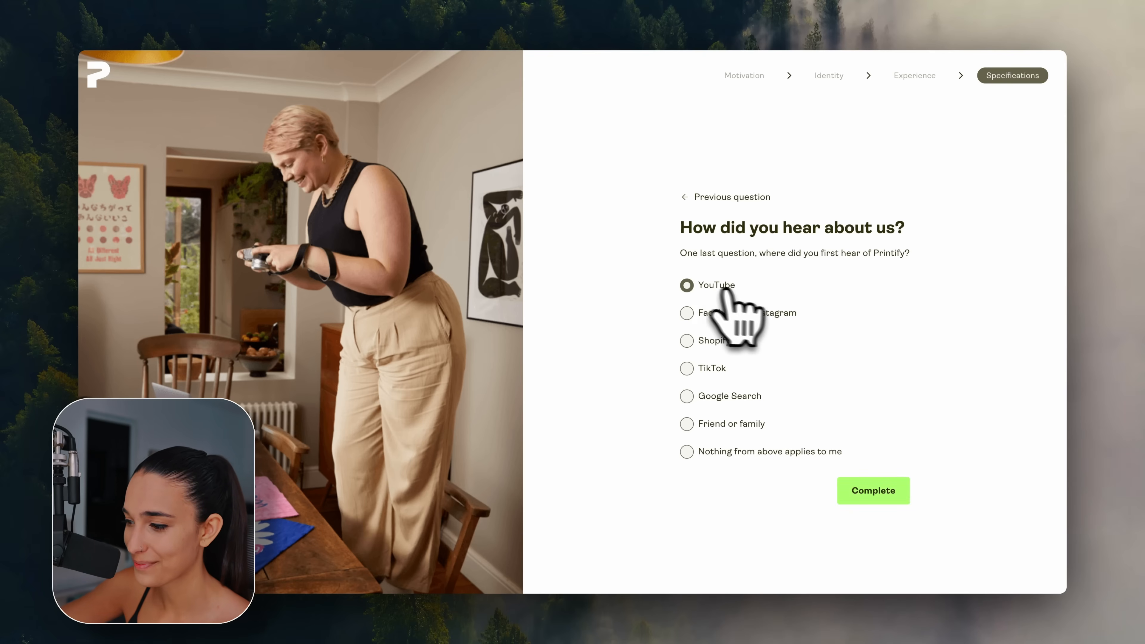
Complete the survey to reach the My new store dashboard with its $5 gift setup.
click(870, 489)
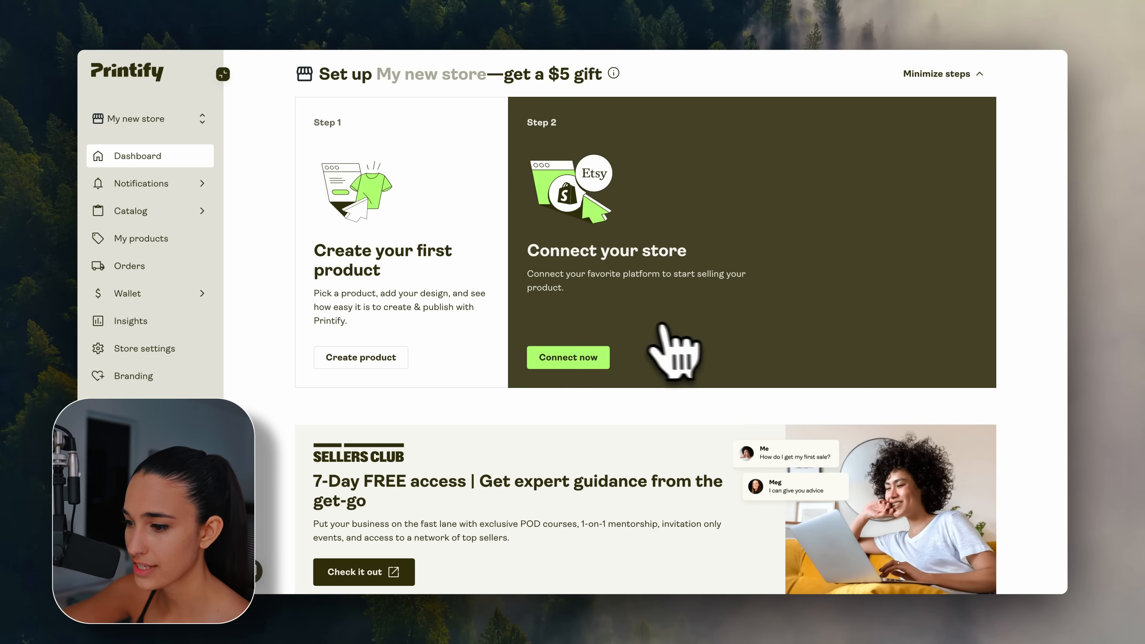
Open the sales-channel chooser beyond Etsy and filter it to Platforms.
click(569, 360)
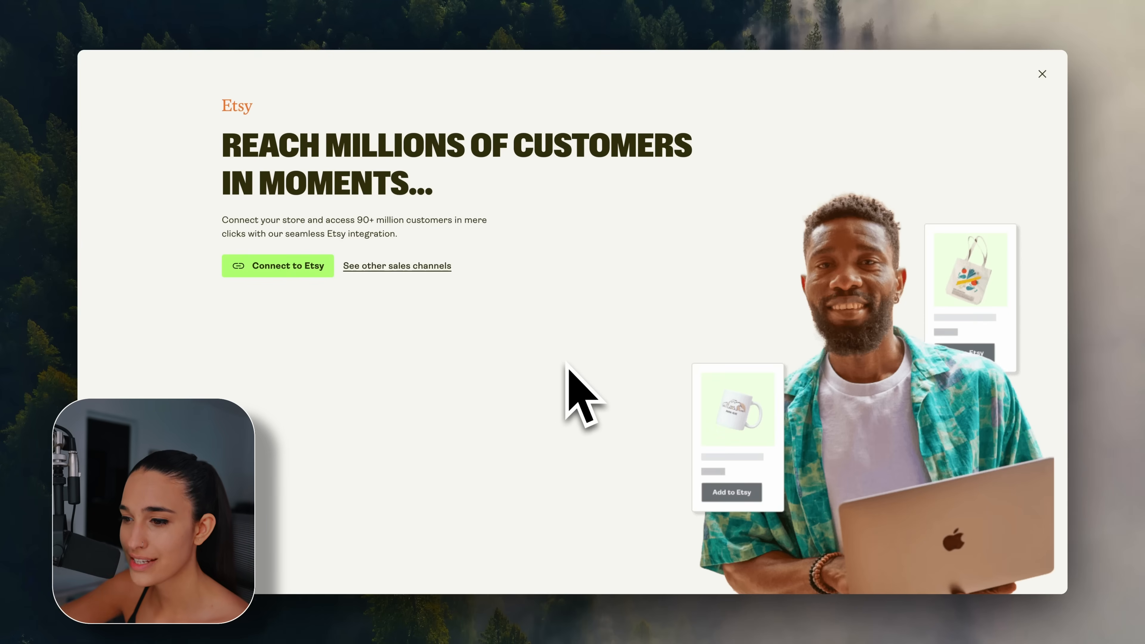
click(396, 266)
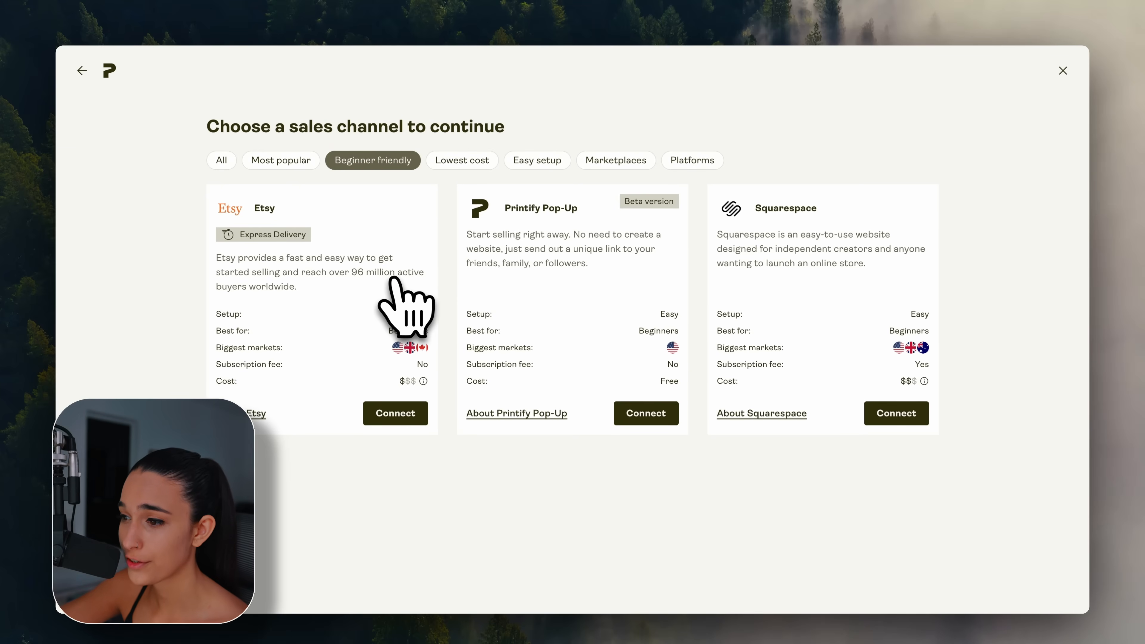
click(692, 162)
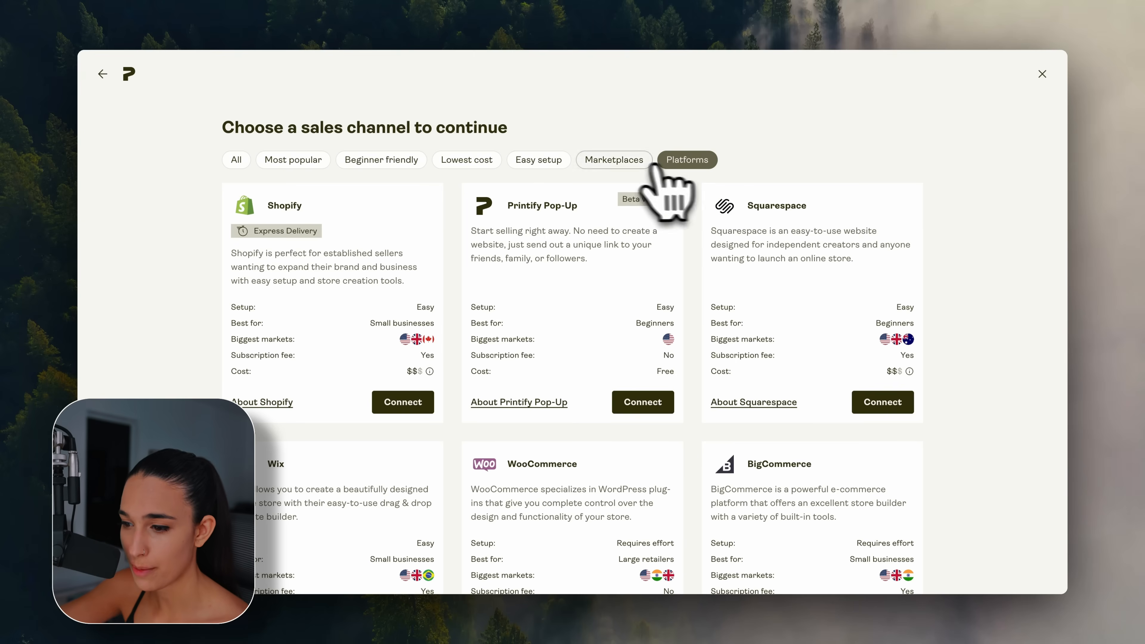
Start Printify's Connect to Shopify and copy the store's myshopify.com domain from Shopify Settings > Domains.
click(401, 401)
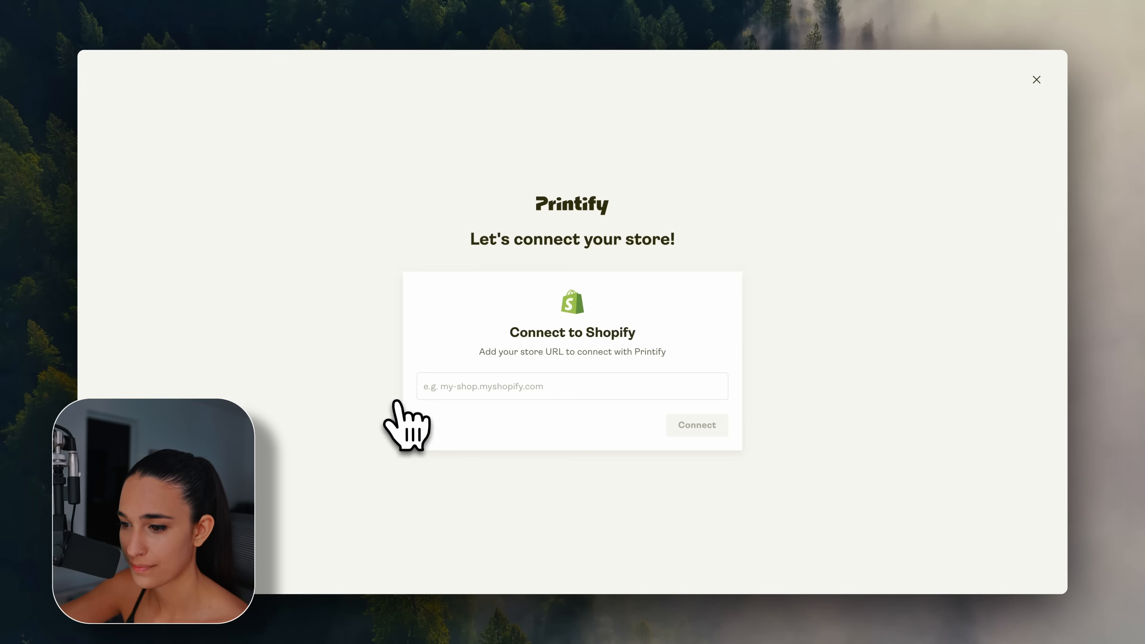
click(579, 390)
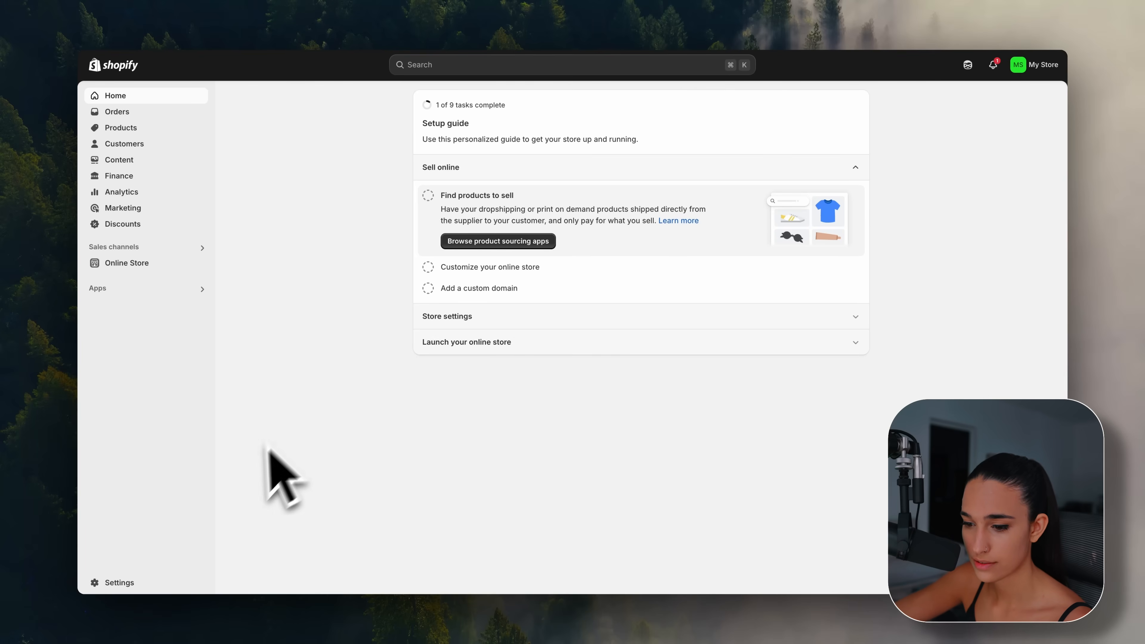
click(149, 581)
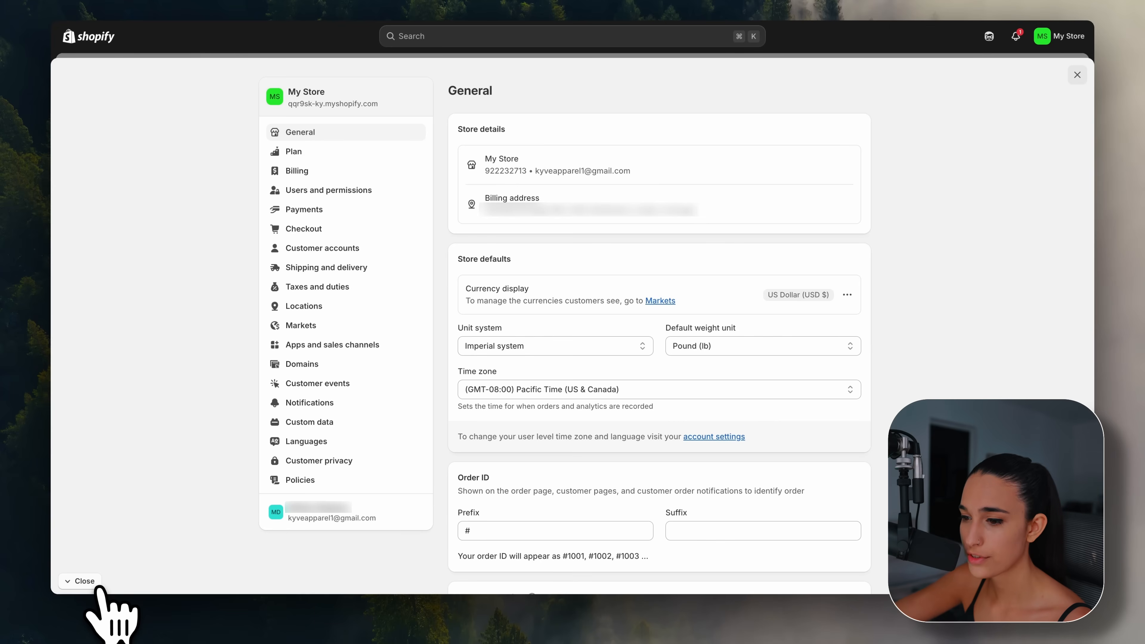
click(328, 366)
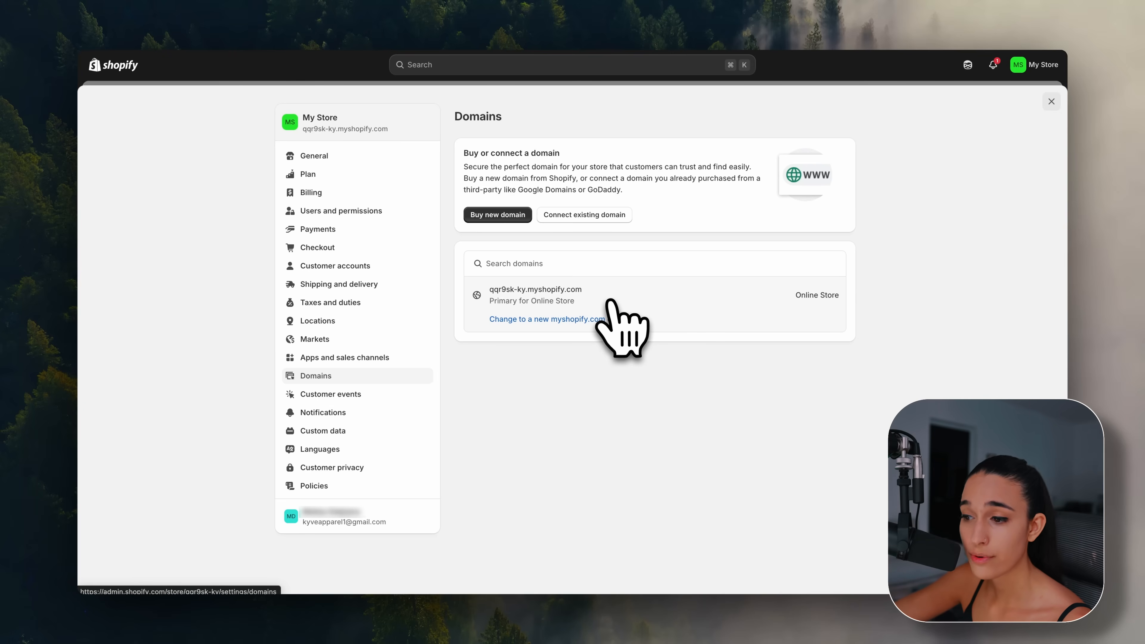
click(563, 289)
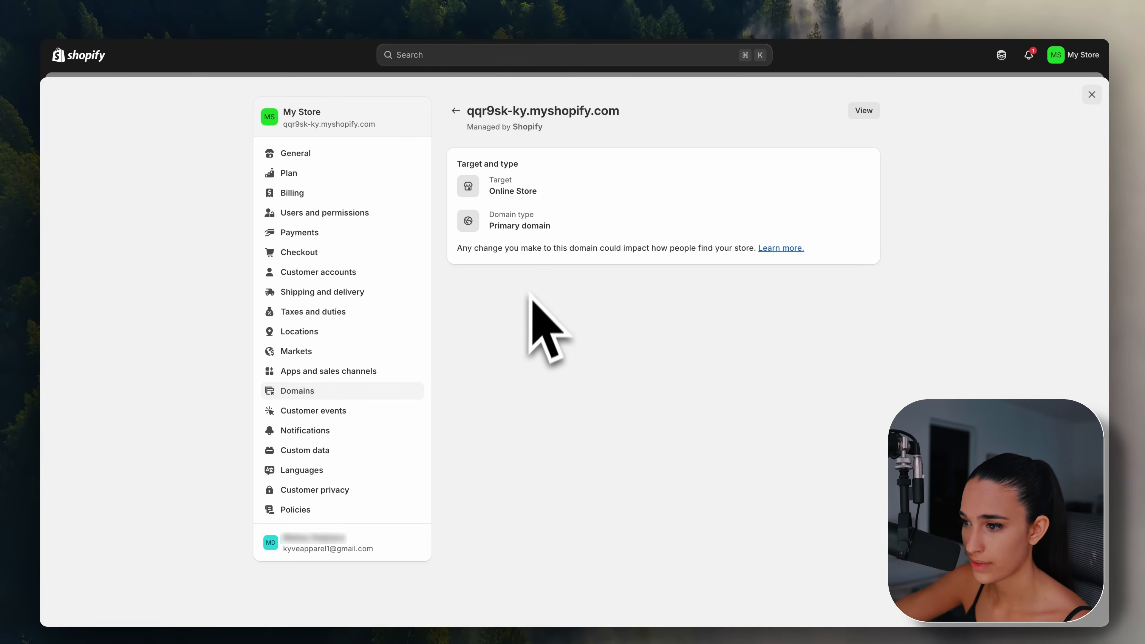
drag(464, 112, 705, 56)
key(super+c)
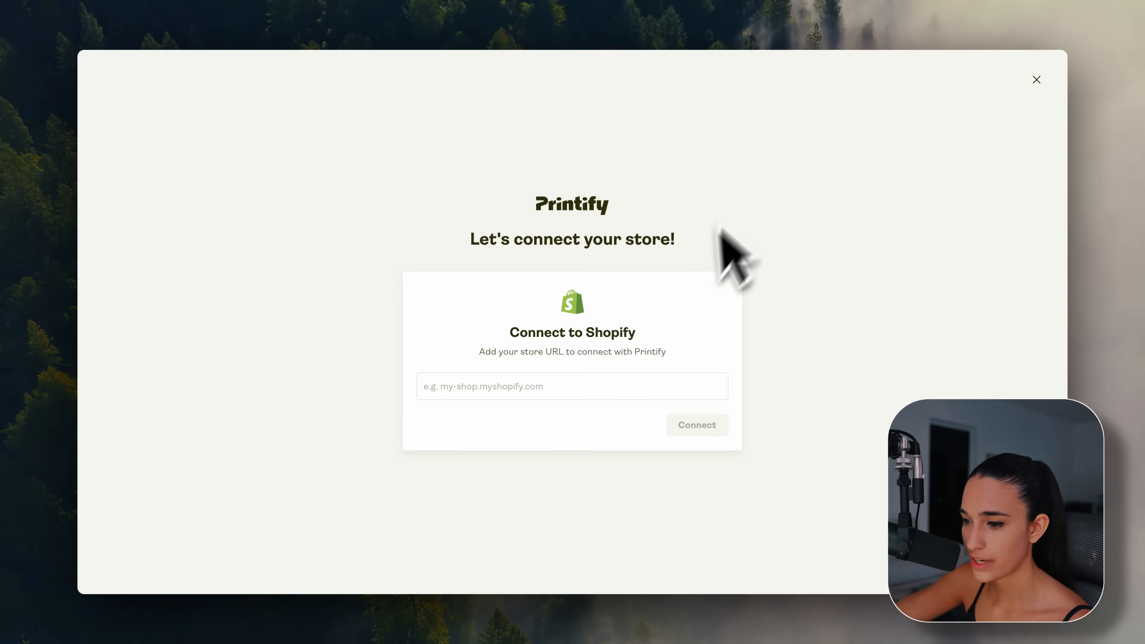
click(642, 389)
Paste the myshopify.com URL, connect the store, and install the Printify: Print on Demand app.
key(super+v)
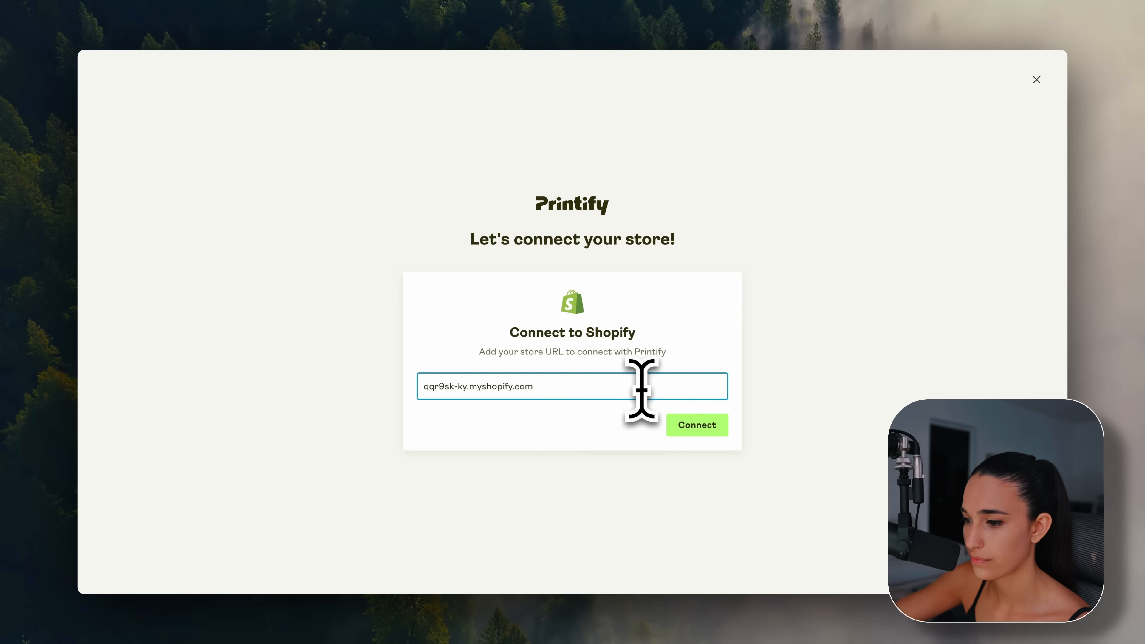
click(696, 425)
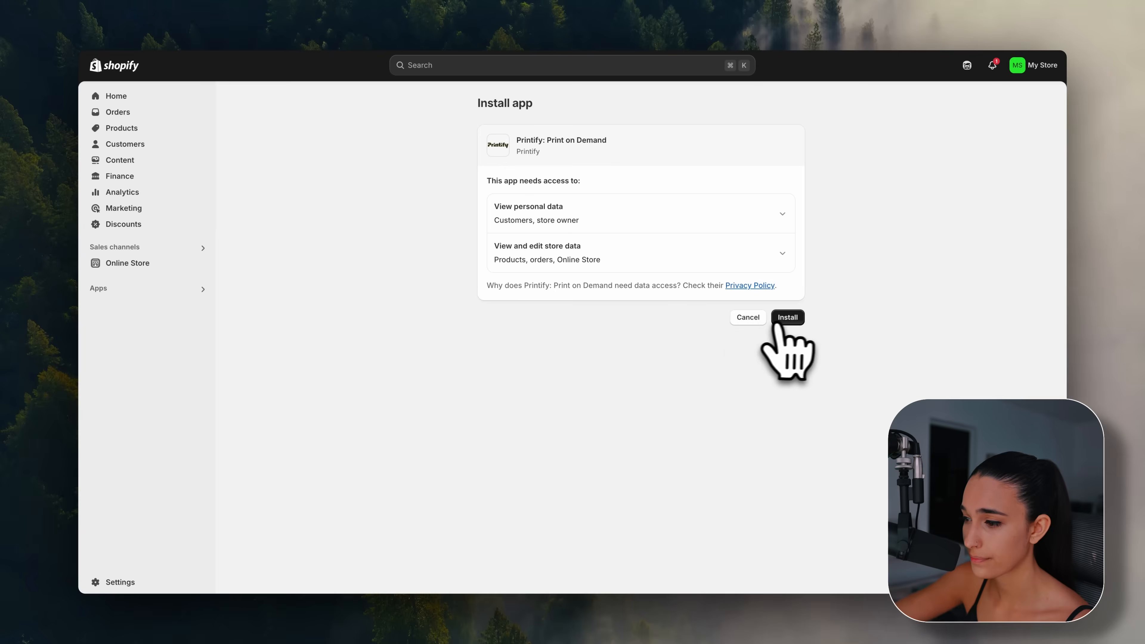
click(785, 317)
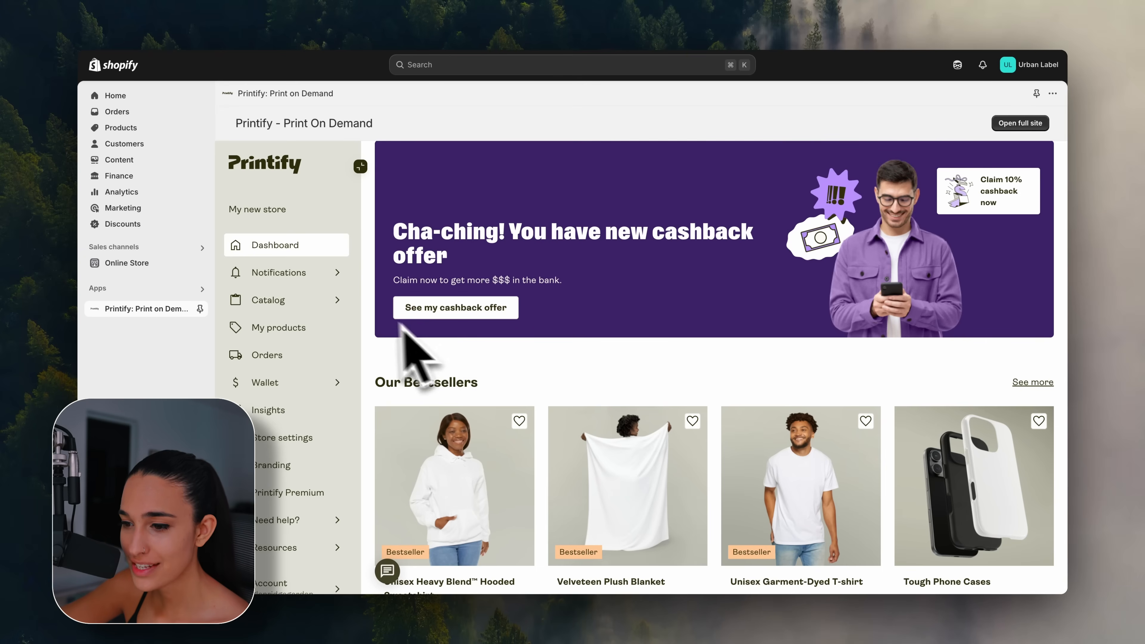
Open the Food - Health - Beauty catalog and view the zebra-pattern and orange coffee bag photos.
click(322, 301)
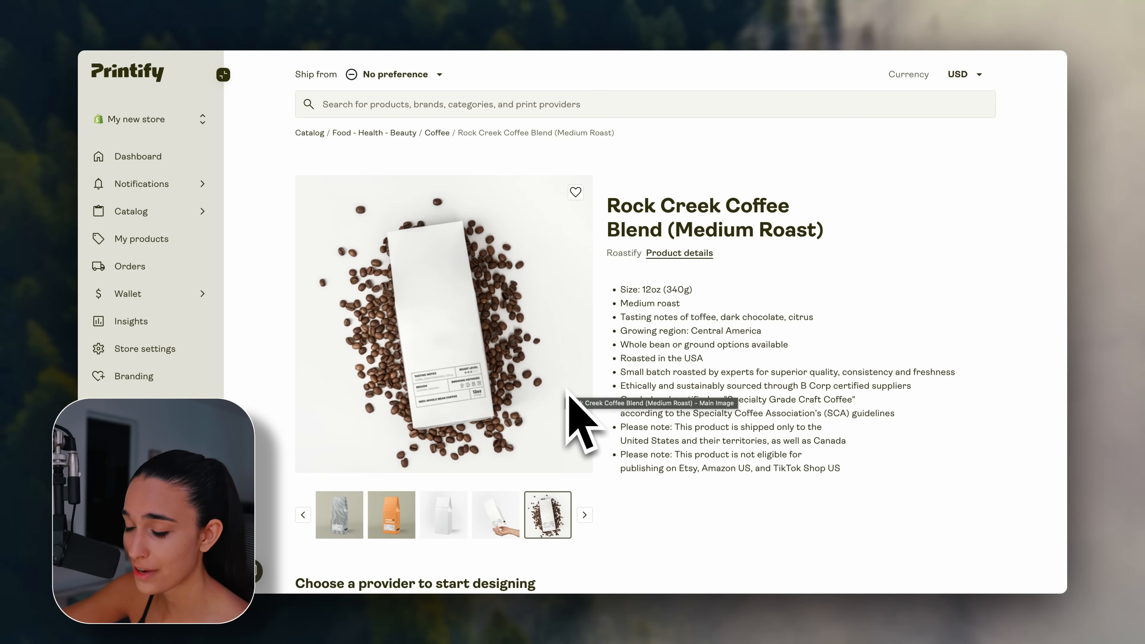
click(339, 518)
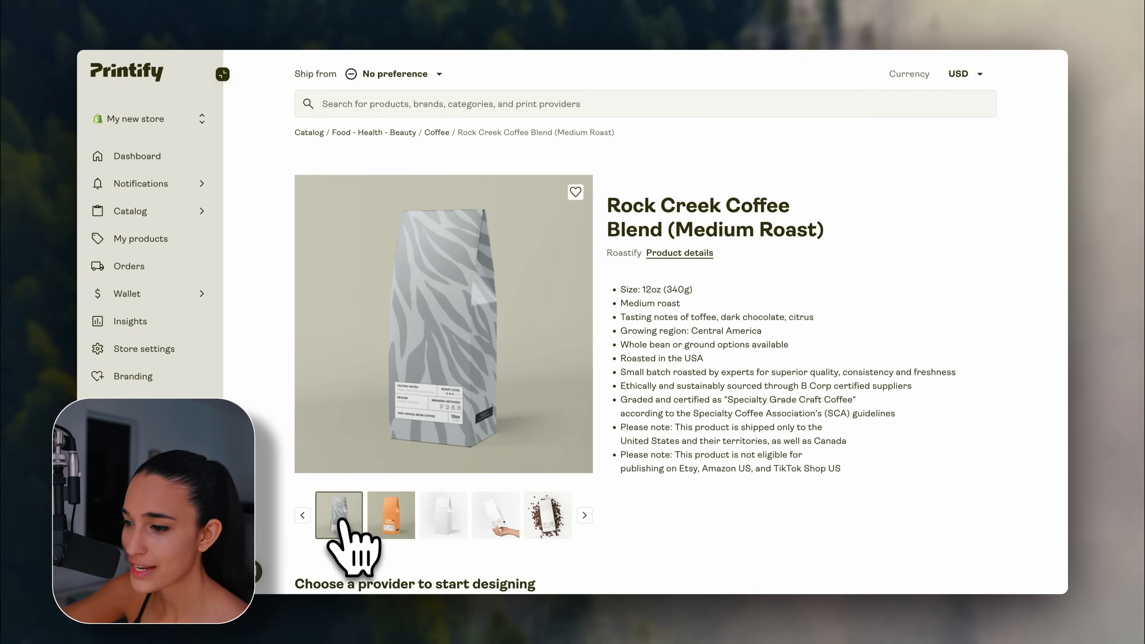
click(391, 519)
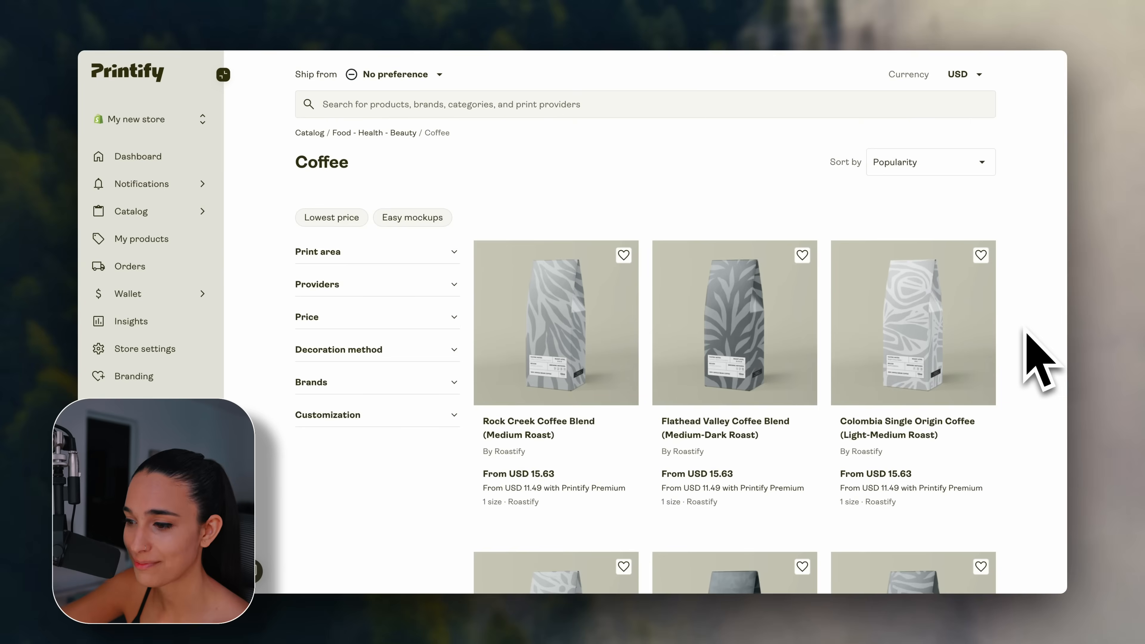
Browse the supplements, viewing the whey protein powder and opening the Mushroom Blend Supplement.
scroll(1024, 348, down, 6)
scroll(1028, 336, down, 5)
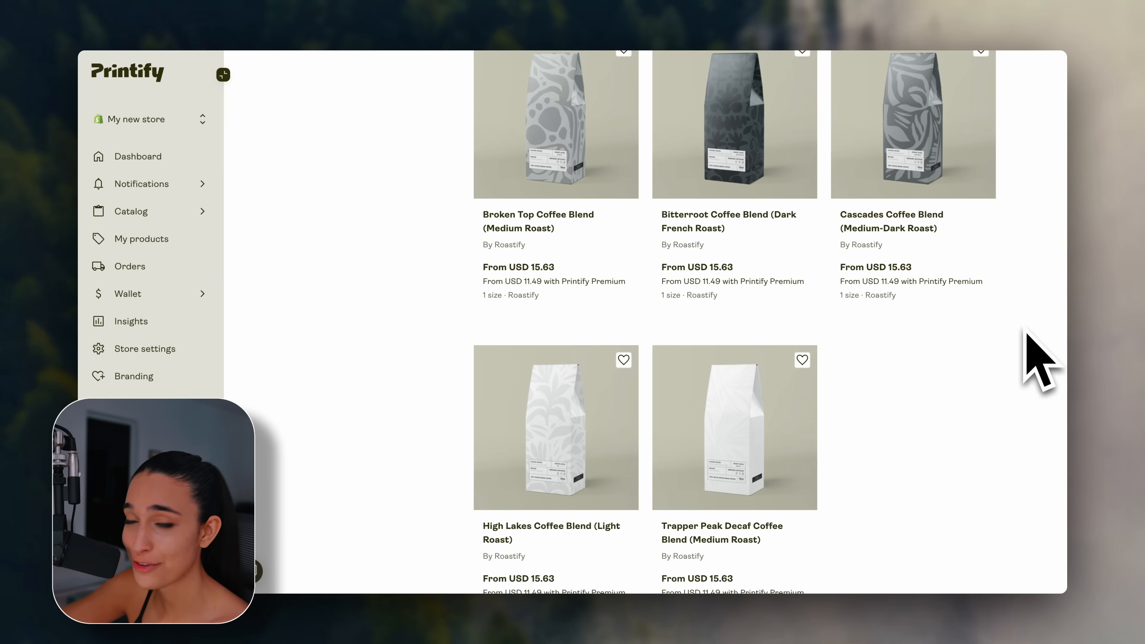
scroll(1037, 356, up, 10)
scroll(1037, 361, up, 1)
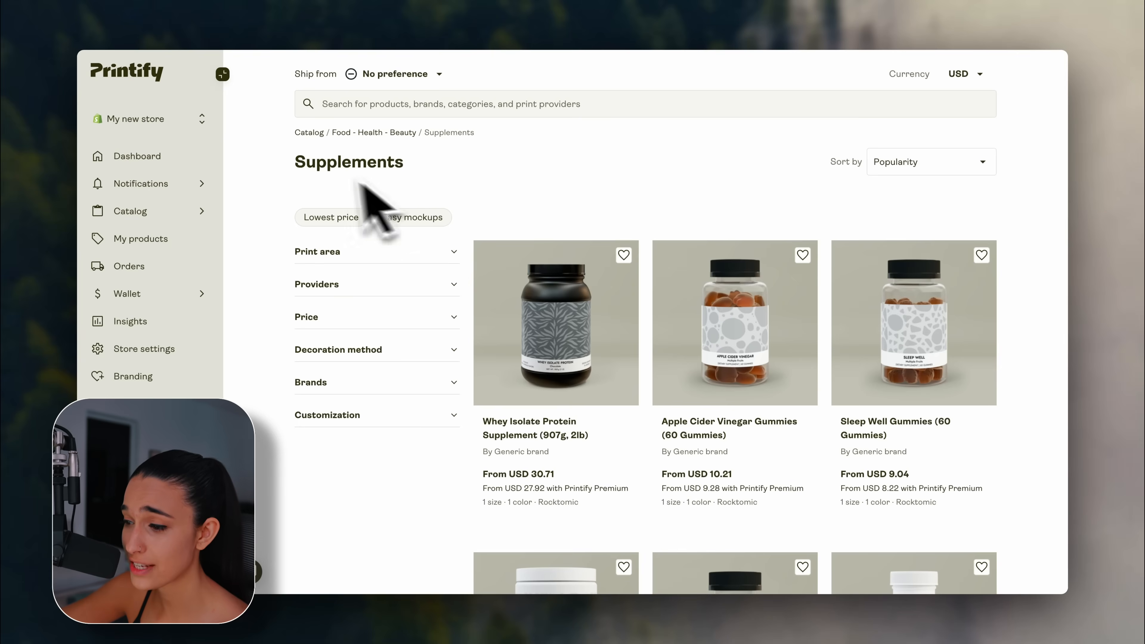
scroll(1018, 369, down, 10)
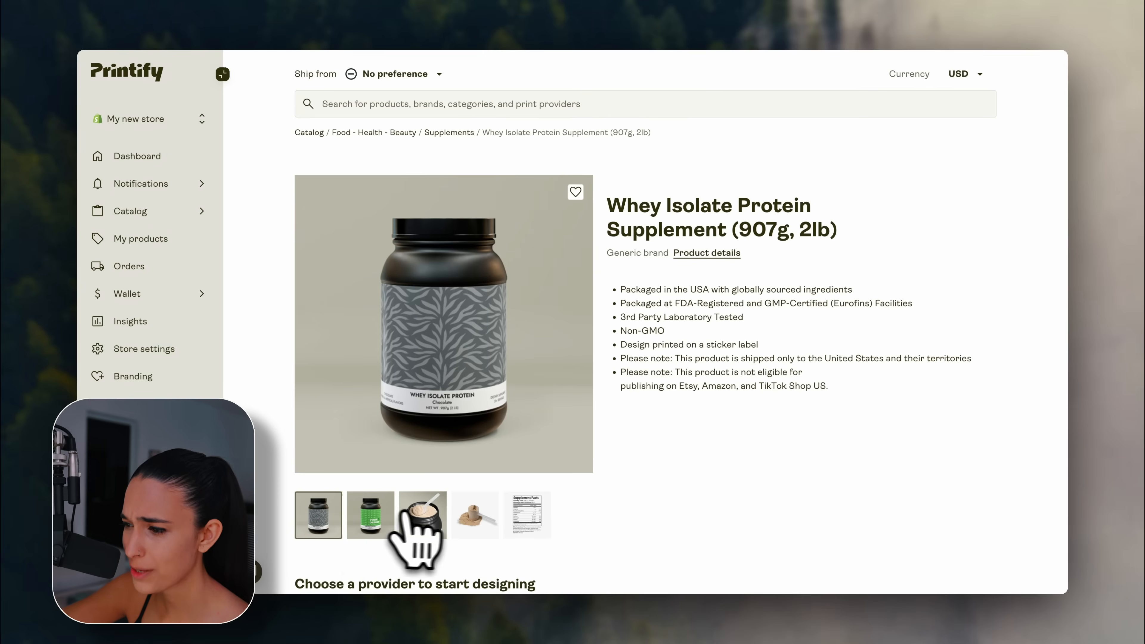
click(426, 514)
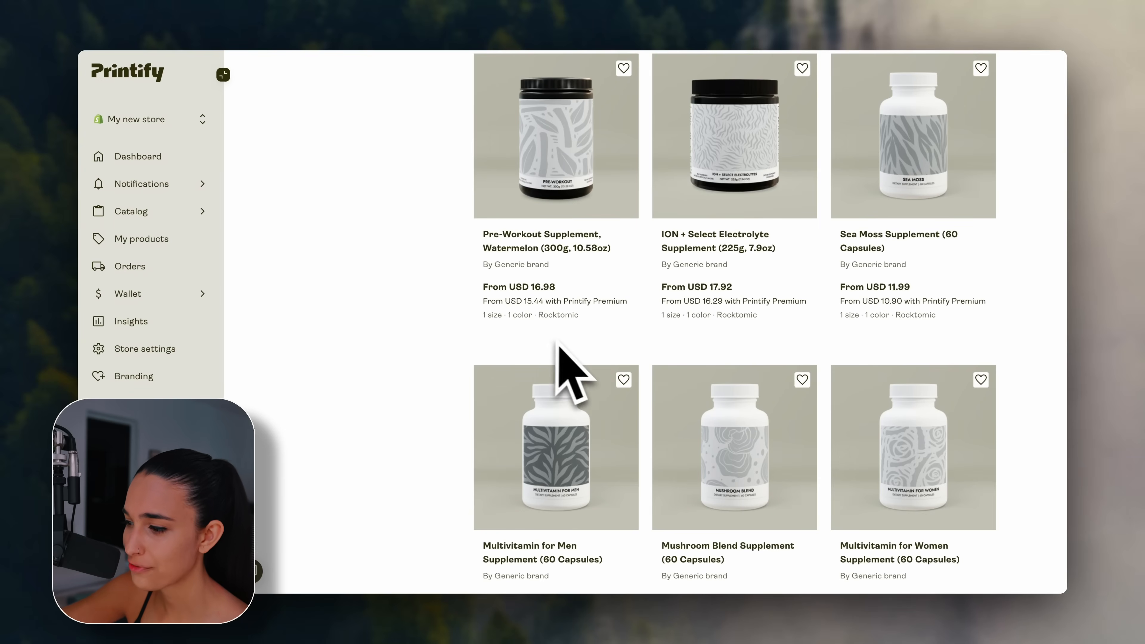
click(746, 361)
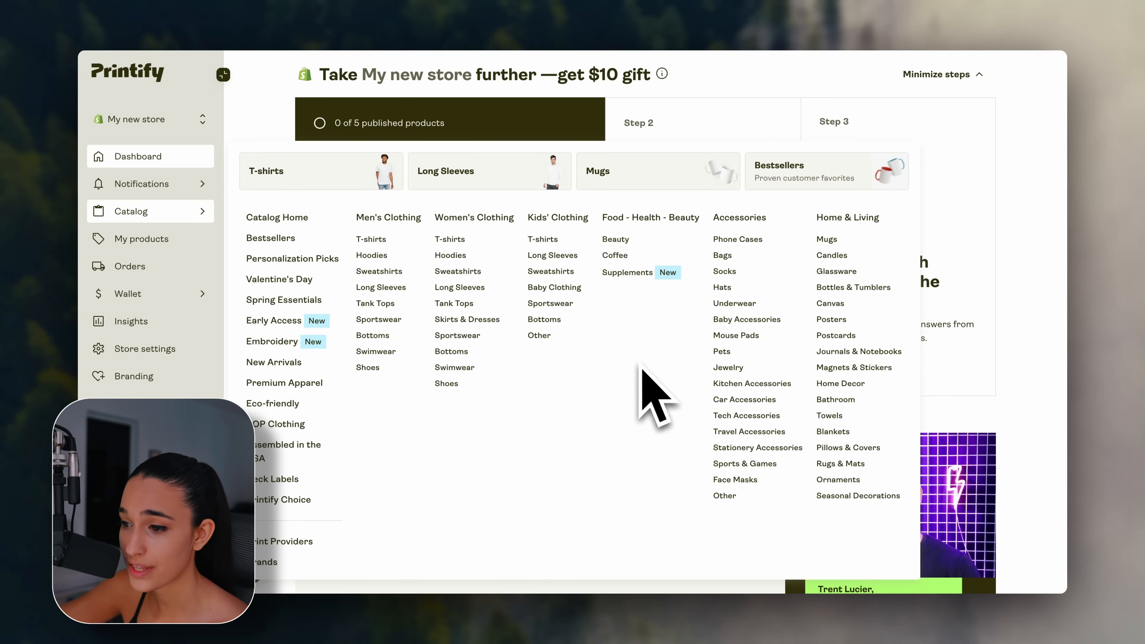
Open the men's T-shirts catalog and the Unisex Heavy Cotton Tee, then scroll through the listings and hats.
click(376, 240)
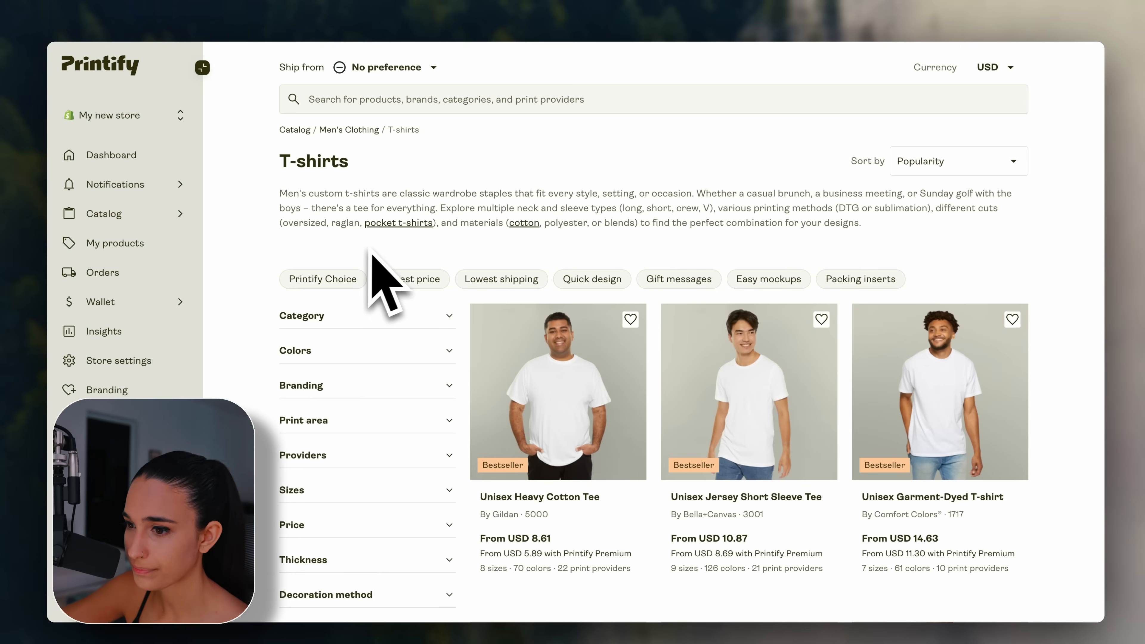
click(577, 370)
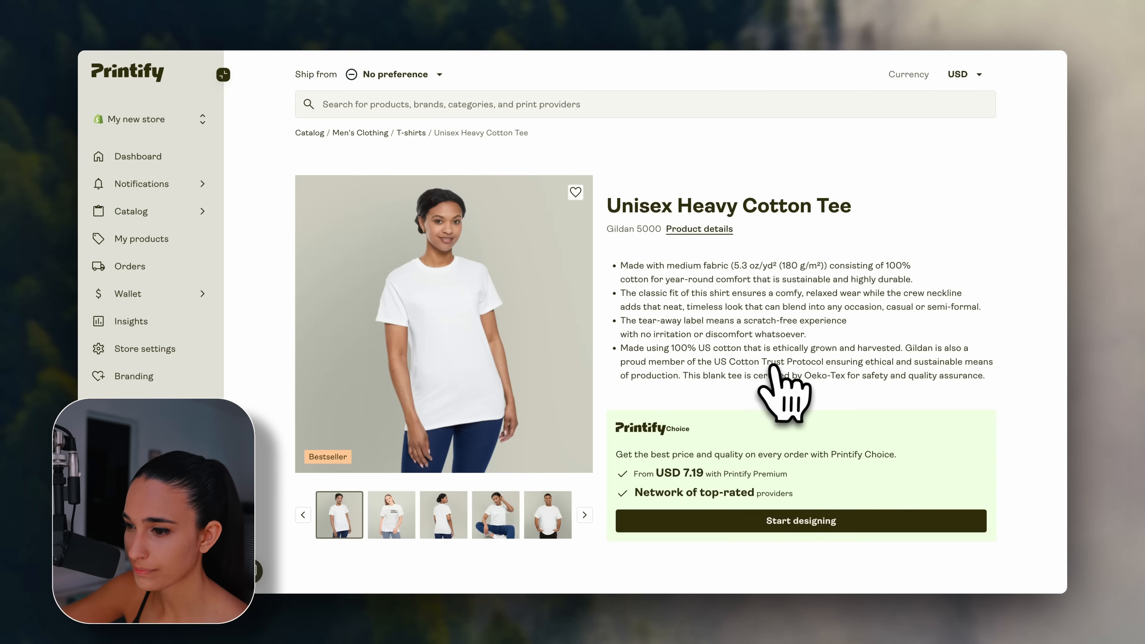
scroll(771, 366, down, 7)
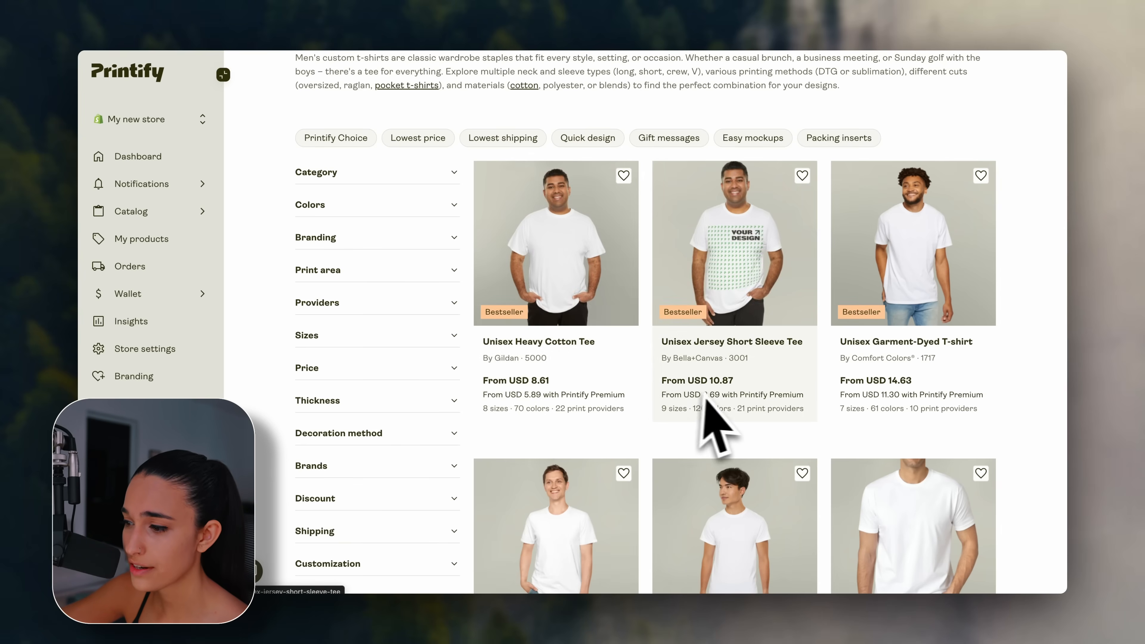
scroll(897, 396, down, 4)
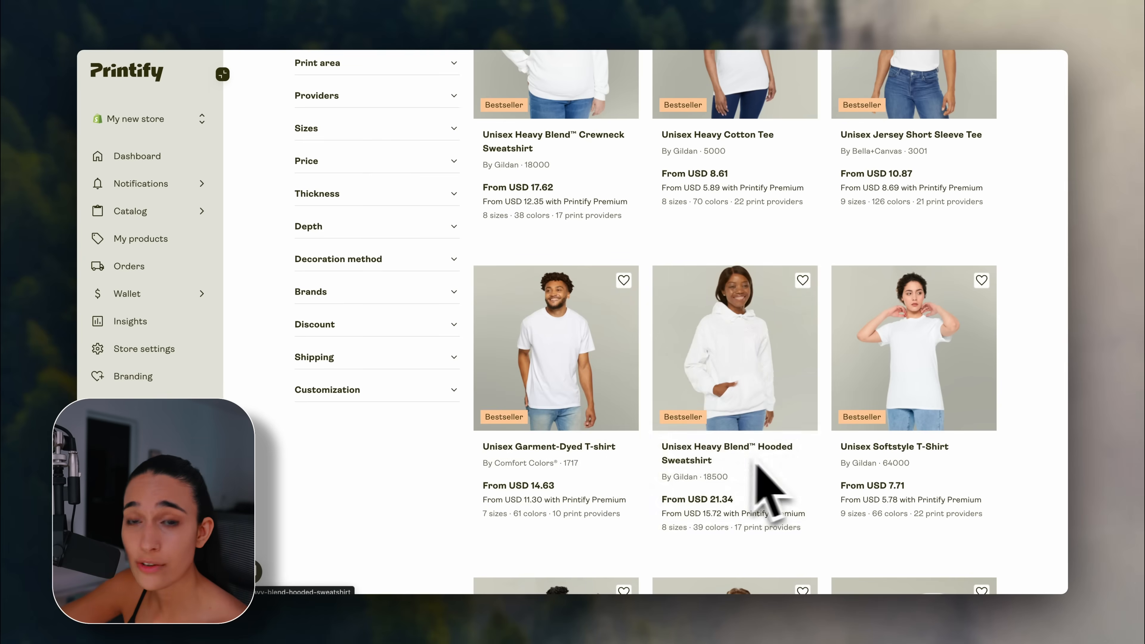
scroll(1014, 469, down, 10)
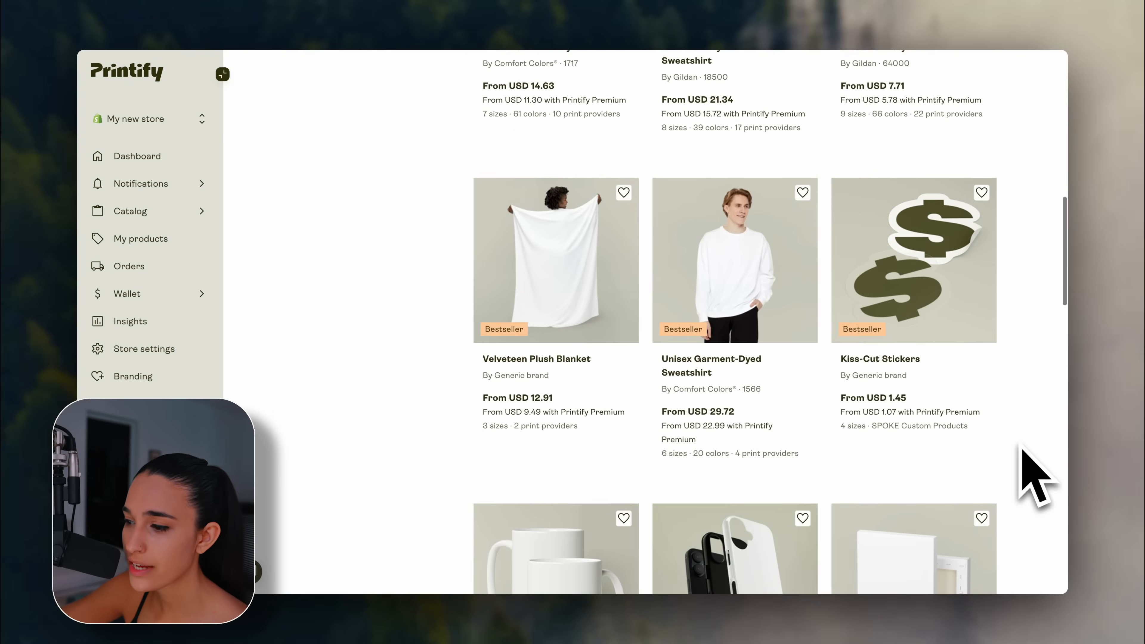
scroll(1021, 446, down, 10)
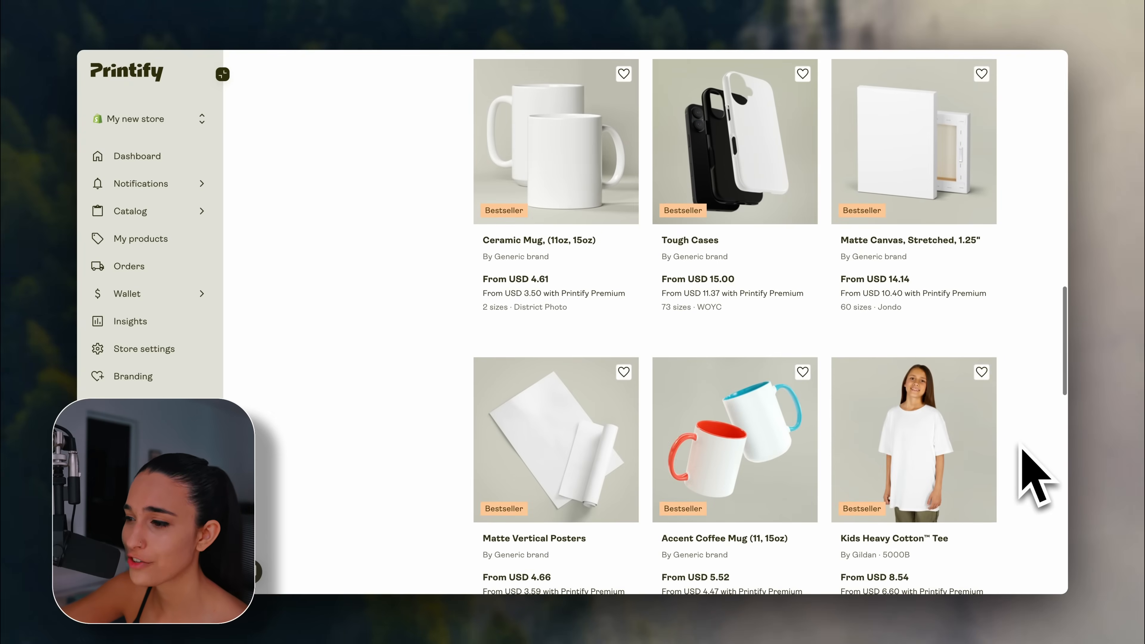
scroll(1020, 448, down, 10)
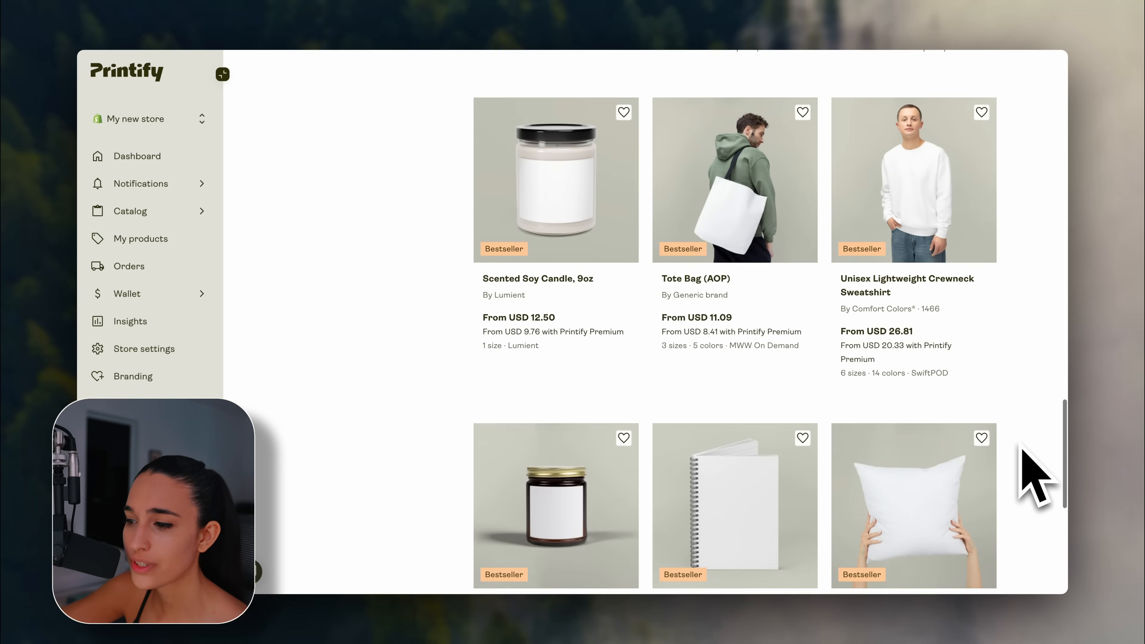
scroll(1032, 473, down, 2)
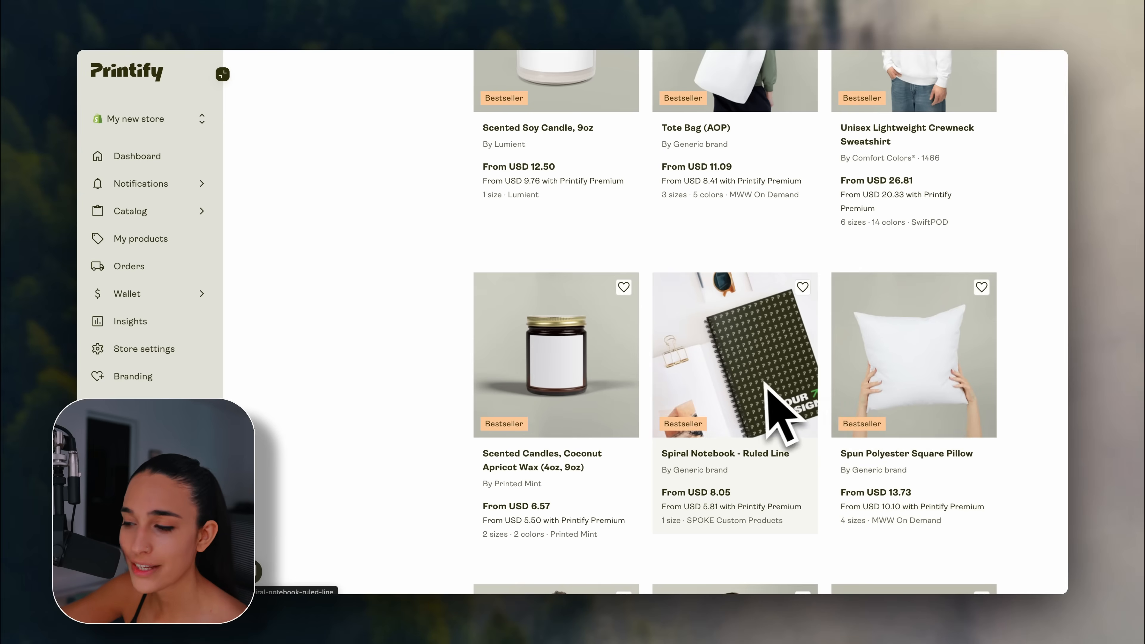
scroll(451, 402, down, 5)
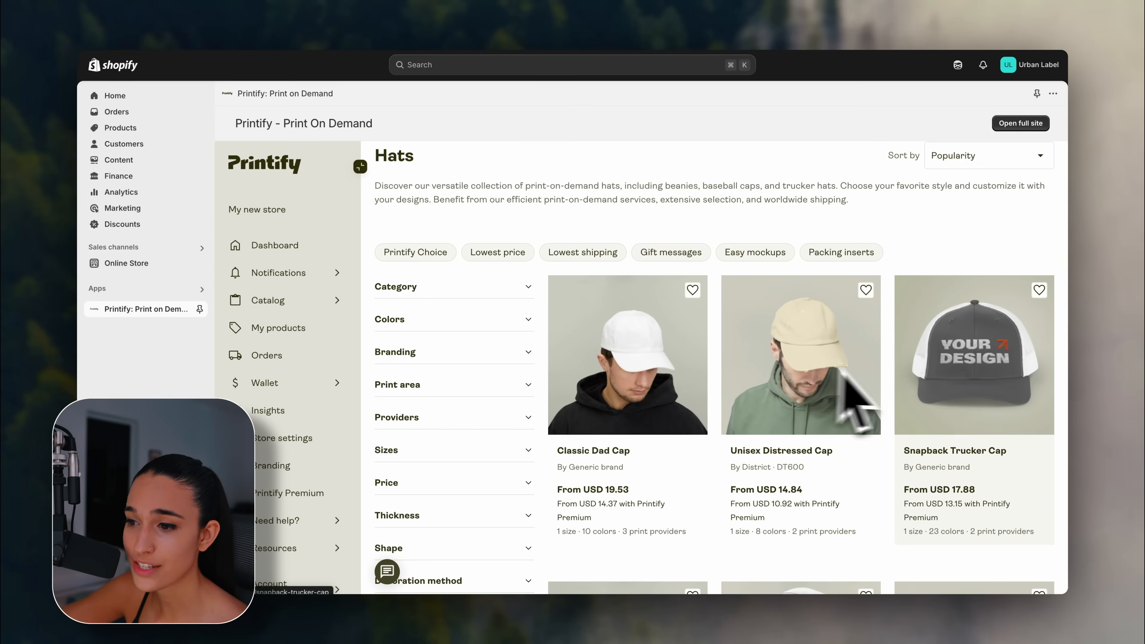
scroll(989, 406, down, 5)
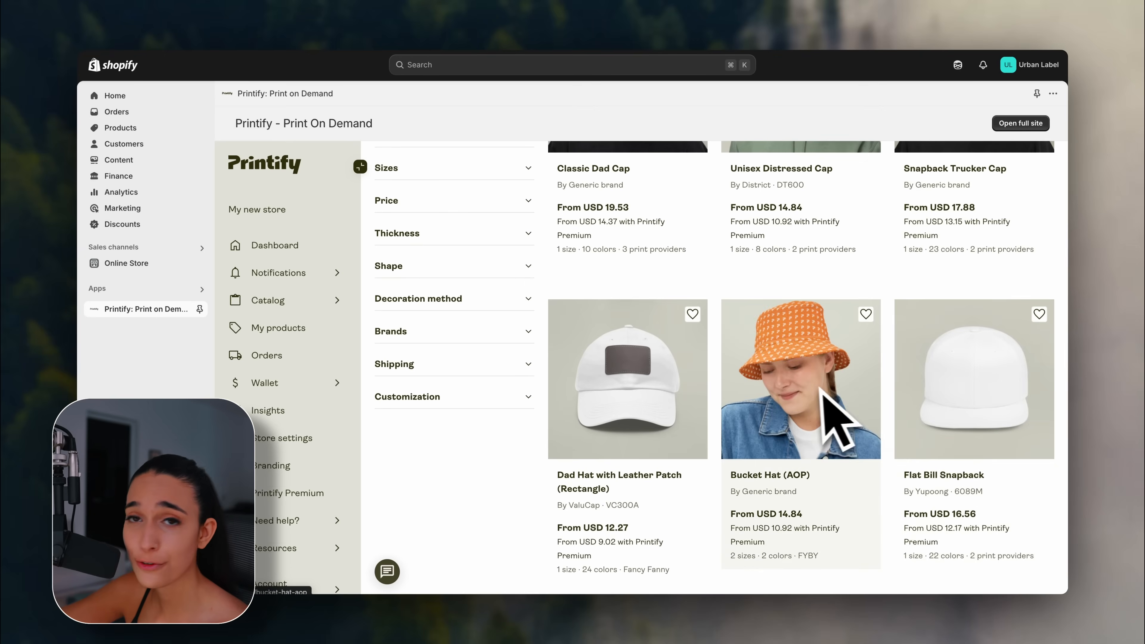
scroll(534, 468, down, 5)
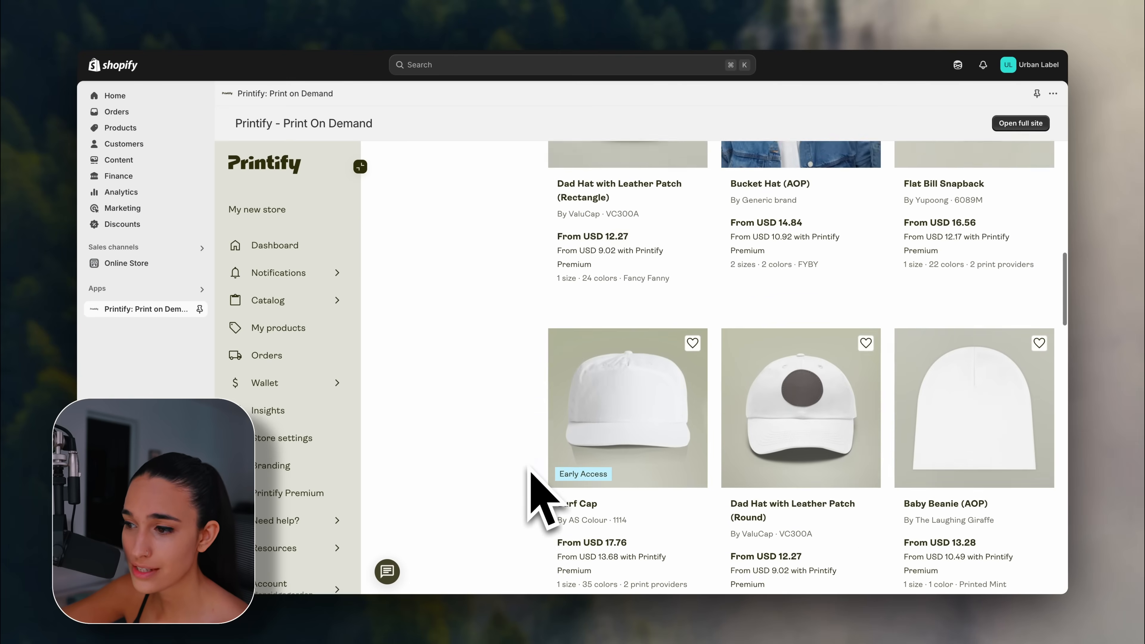
scroll(542, 496, down, 5)
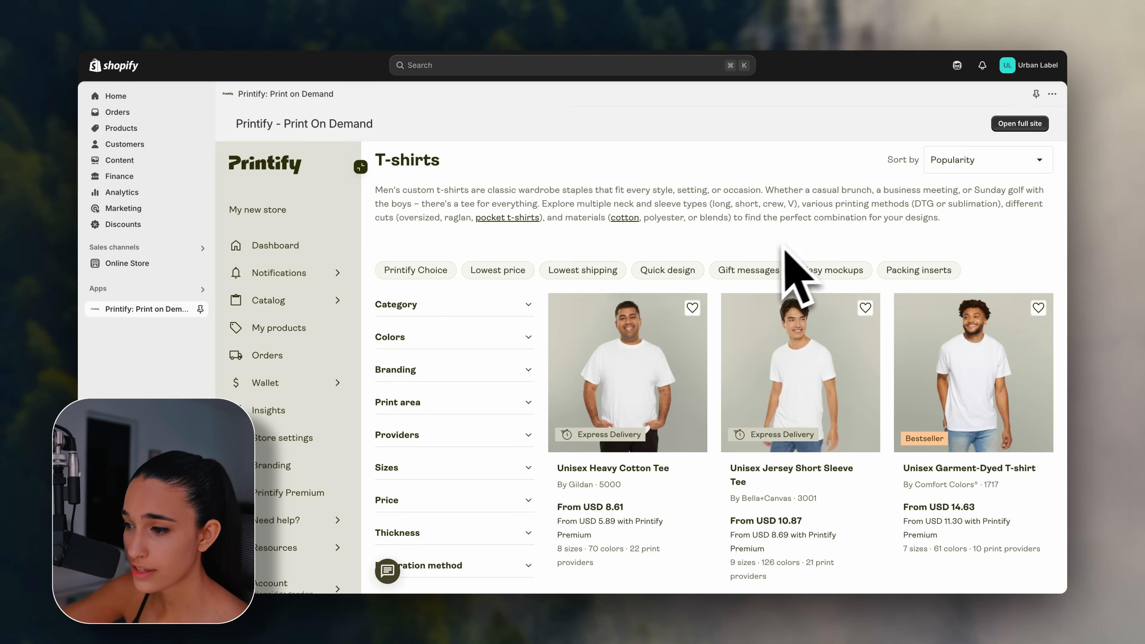
Start designing the Unisex Heavy Cotton Tee and switch to its mockup preview.
click(650, 402)
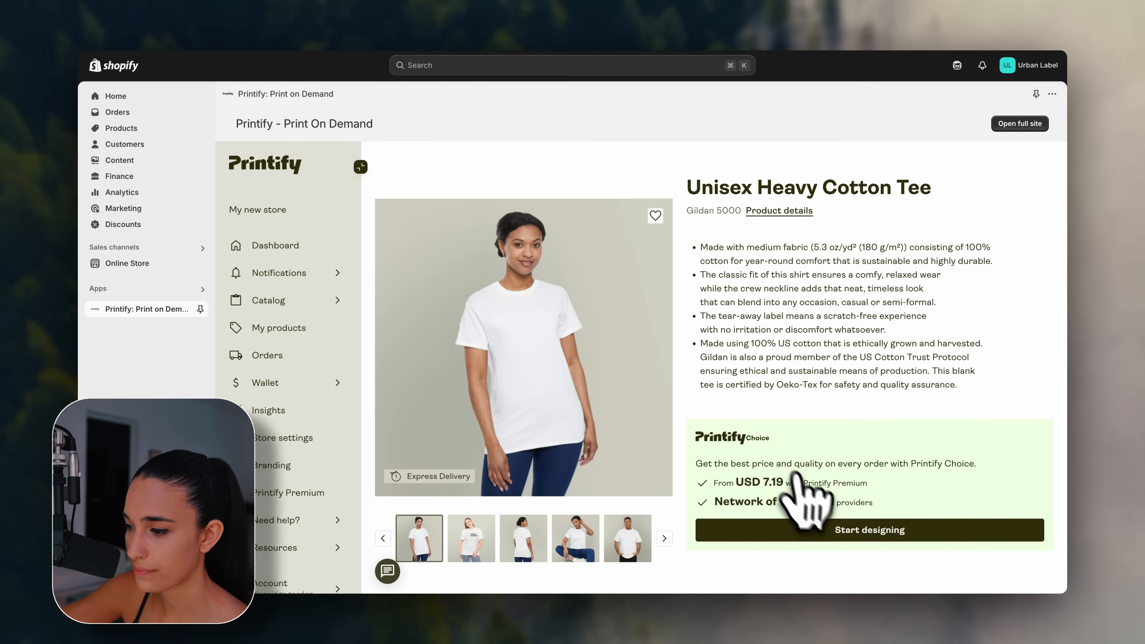
click(830, 528)
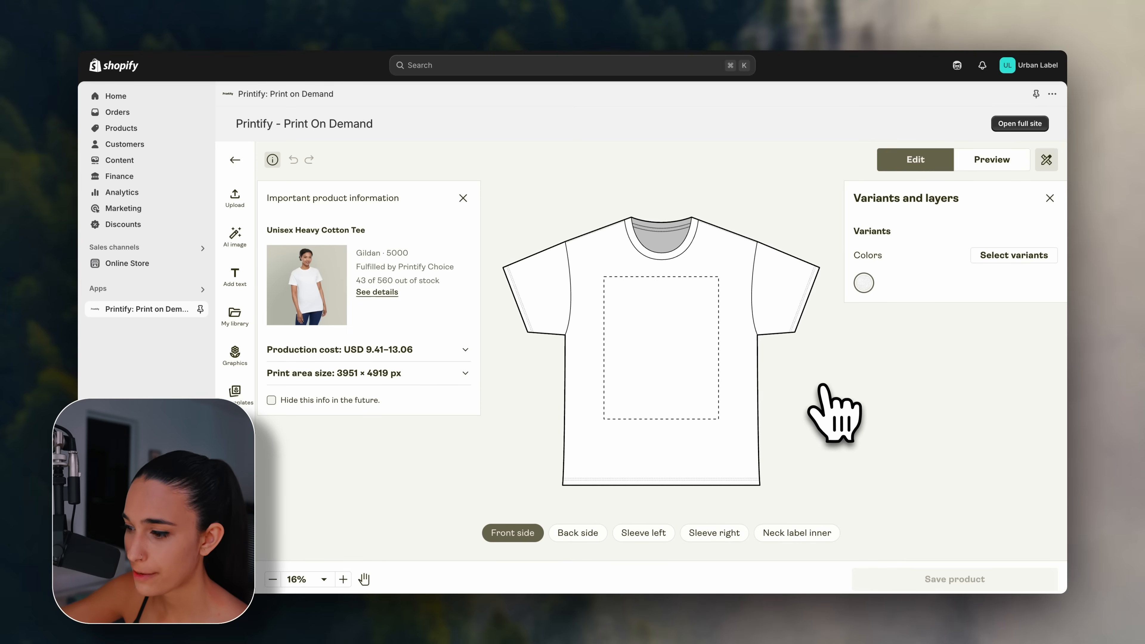
click(992, 162)
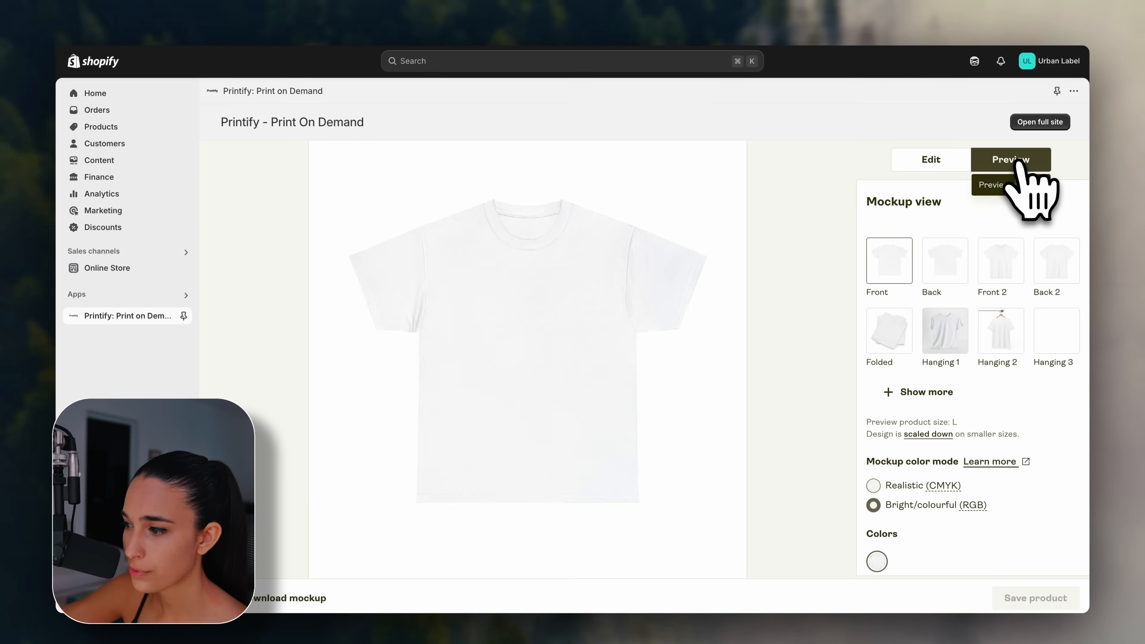
Compare the hanging, chair, grey-backdrop and folded tee mockups, then return to the design editor.
click(1001, 343)
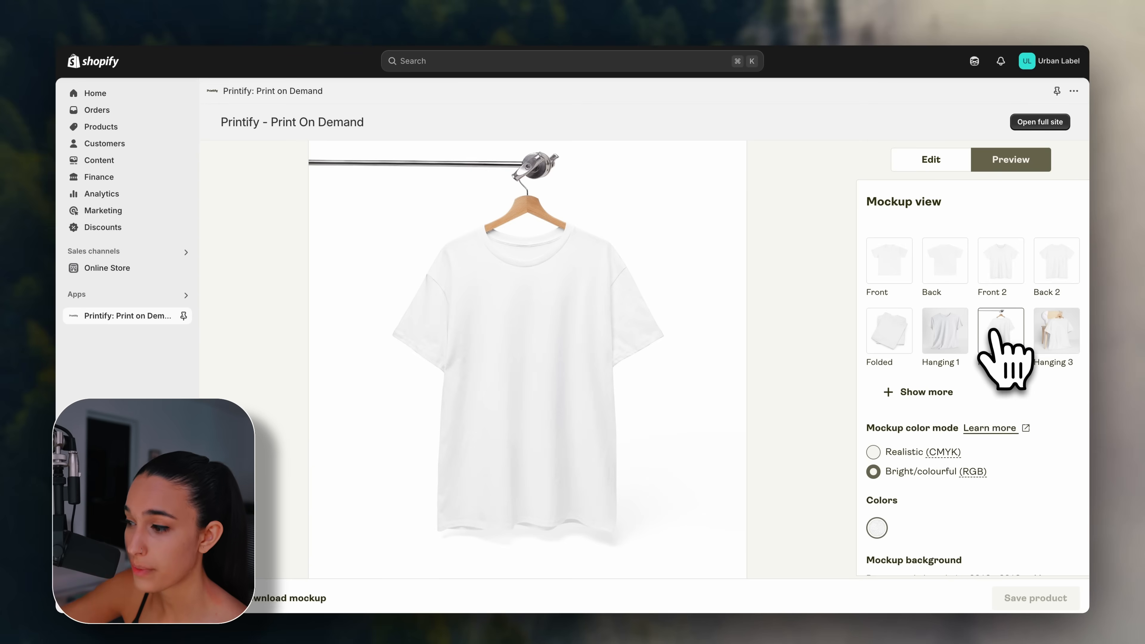
click(1059, 345)
click(956, 345)
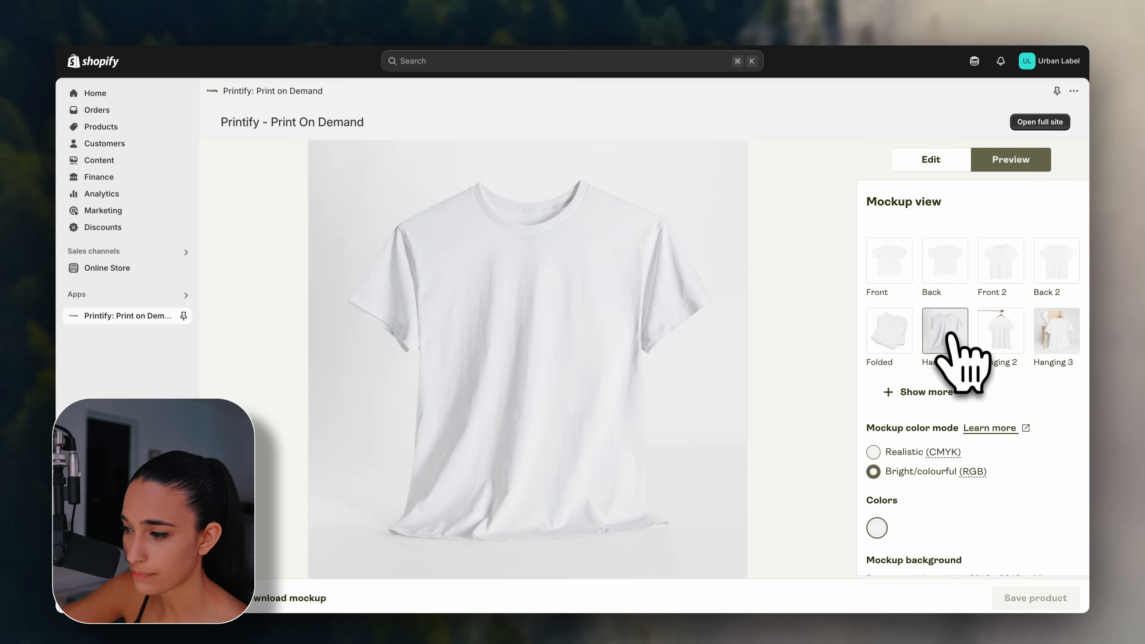
click(892, 331)
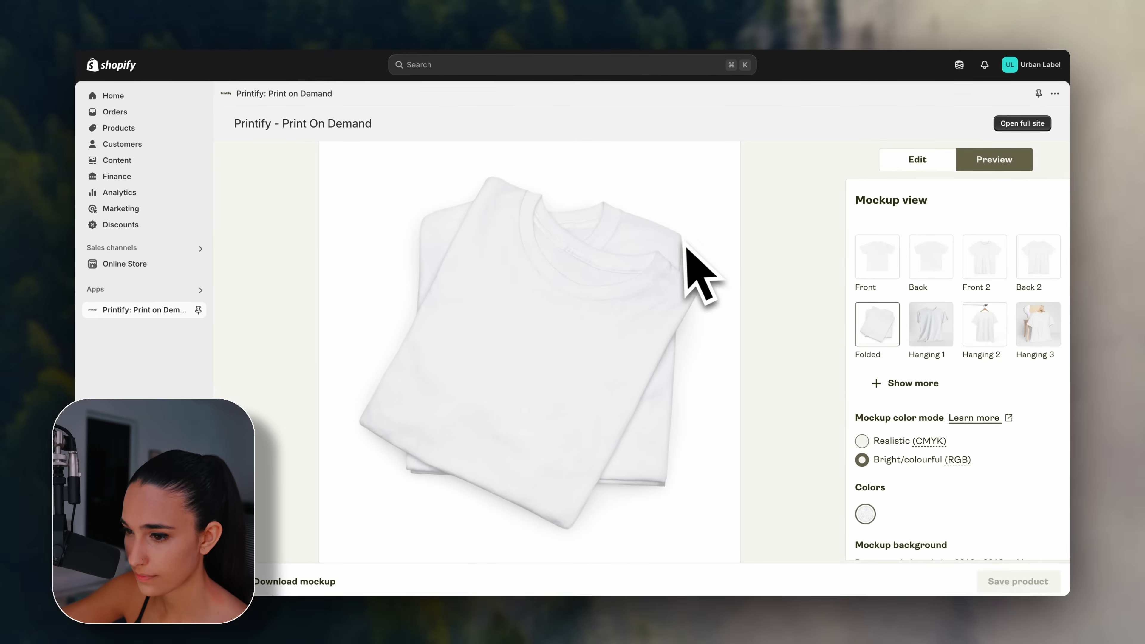
click(913, 163)
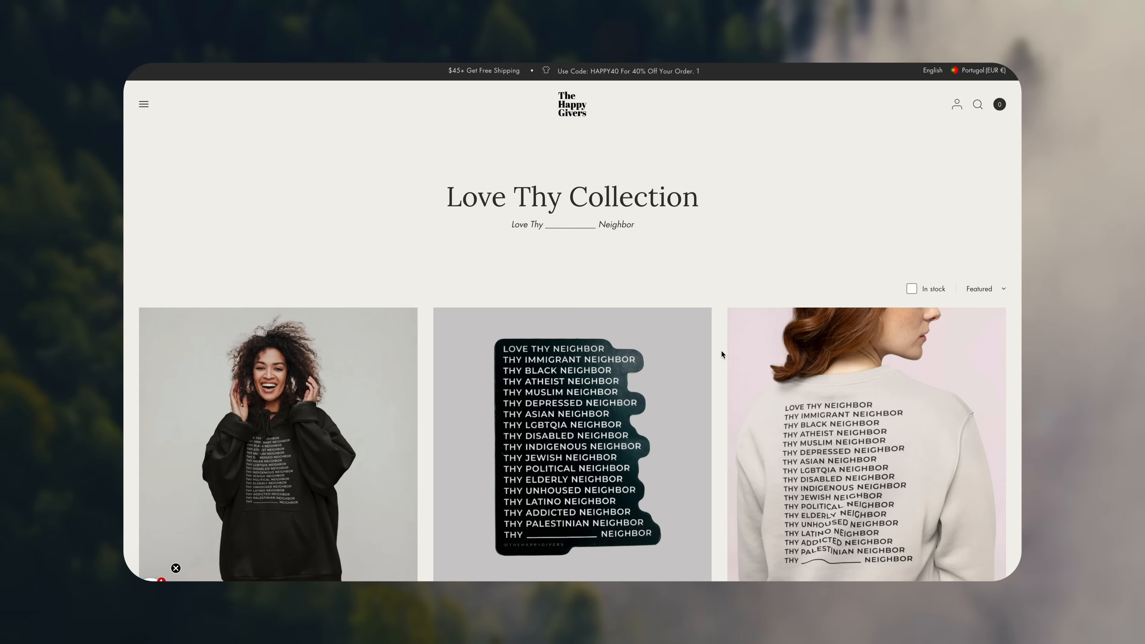
scroll(721, 351, down, 6)
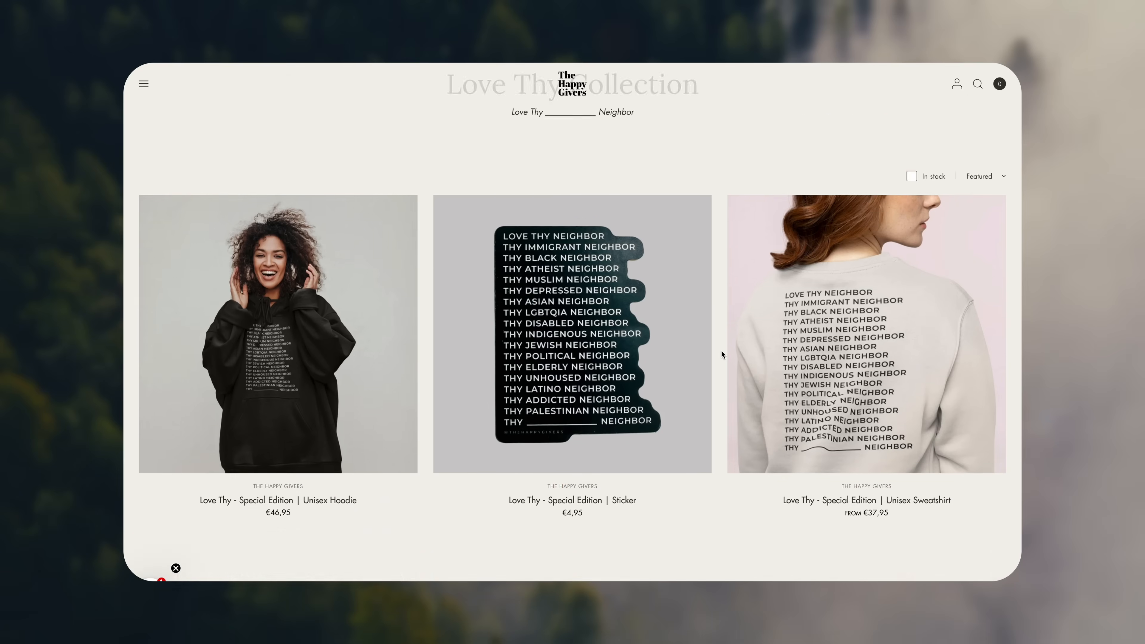
scroll(721, 352, down, 10)
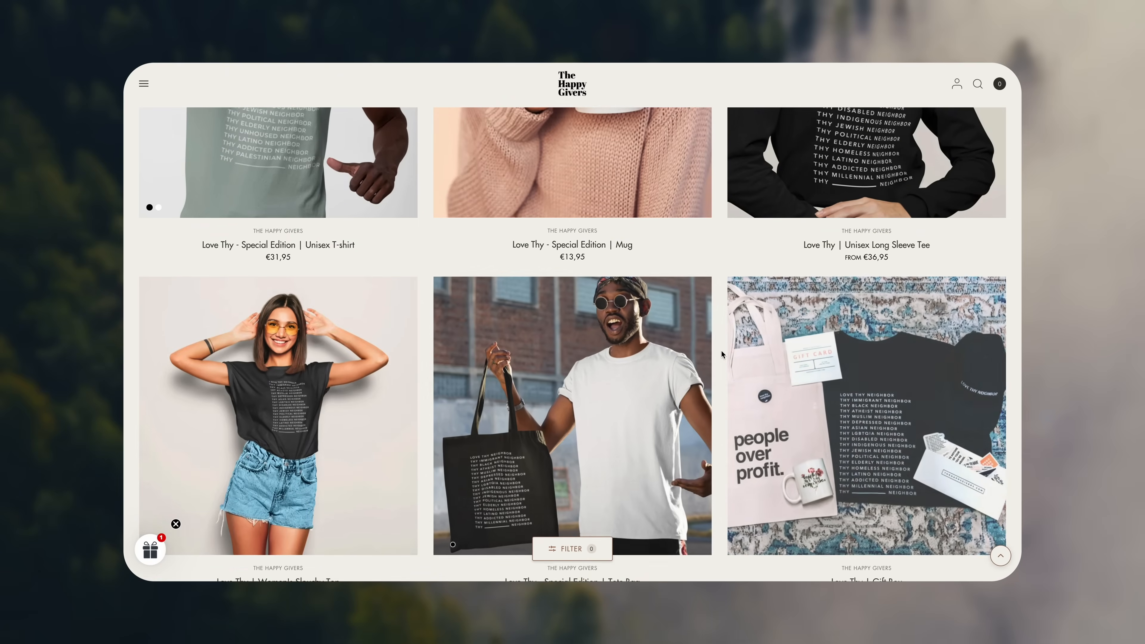
scroll(721, 351, down, 7)
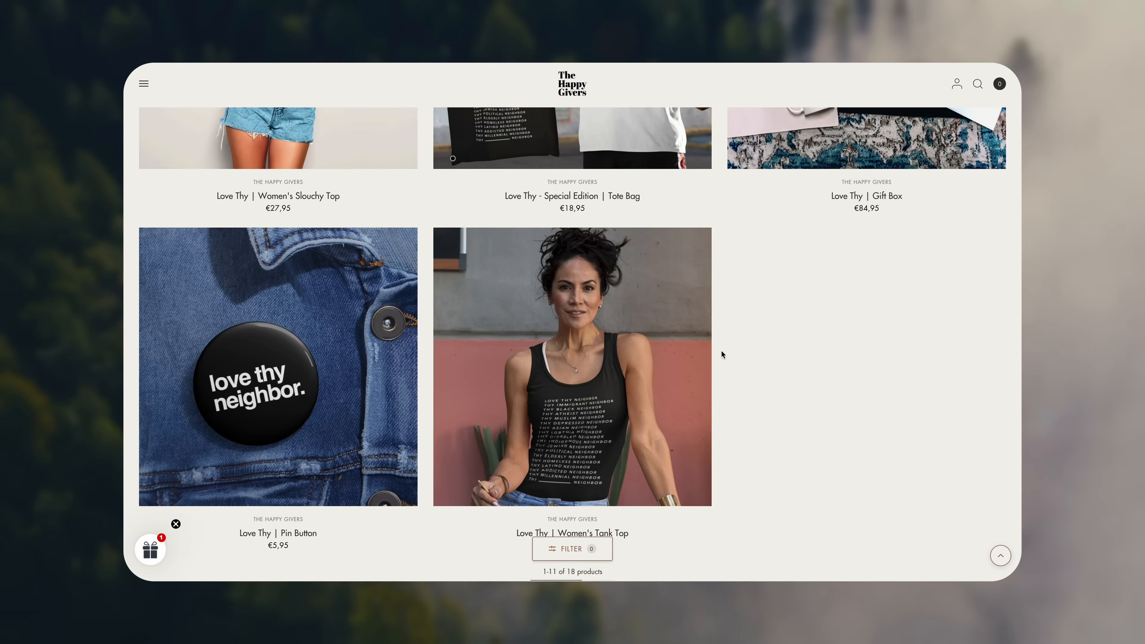
scroll(721, 351, up, 7)
scroll(721, 353, up, 10)
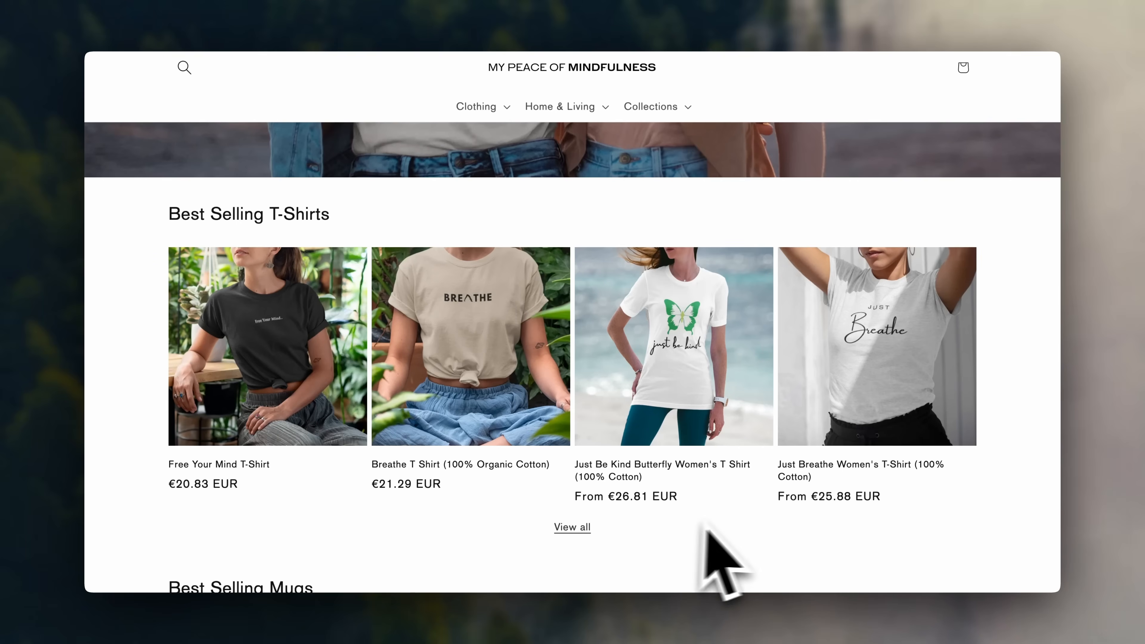
scroll(1020, 532, down, 9)
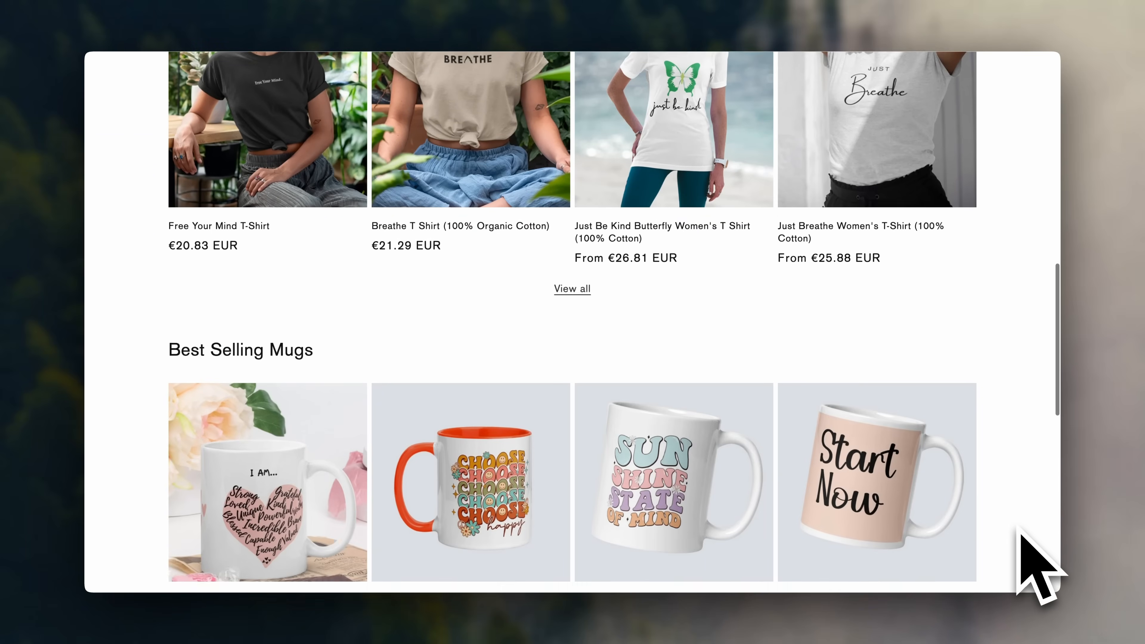
scroll(1020, 532, down, 7)
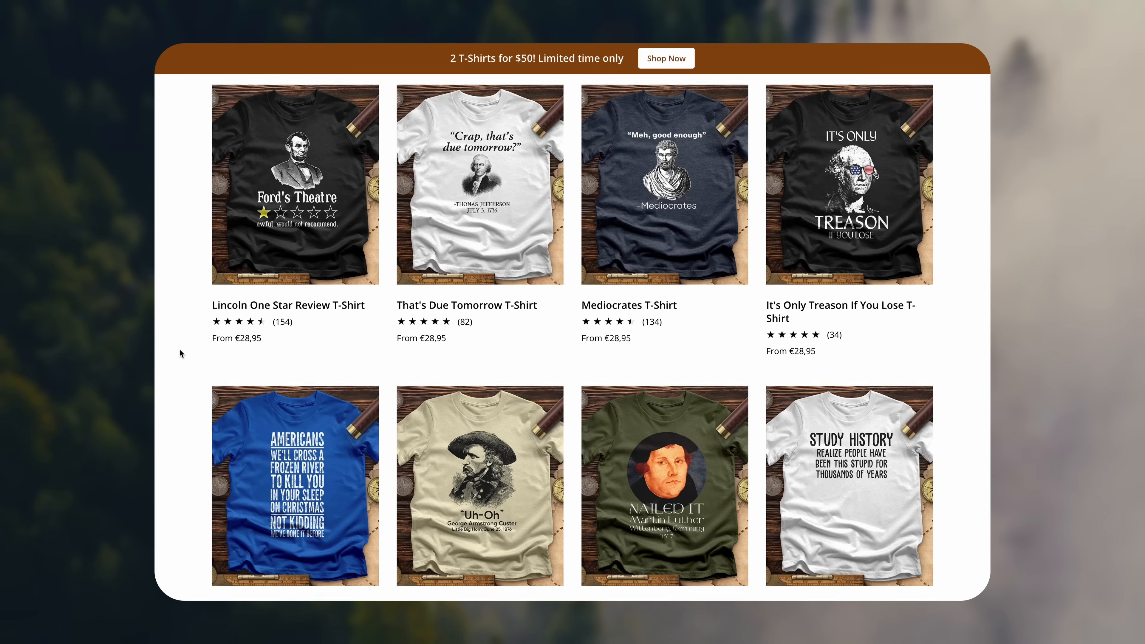
scroll(179, 349, down, 6)
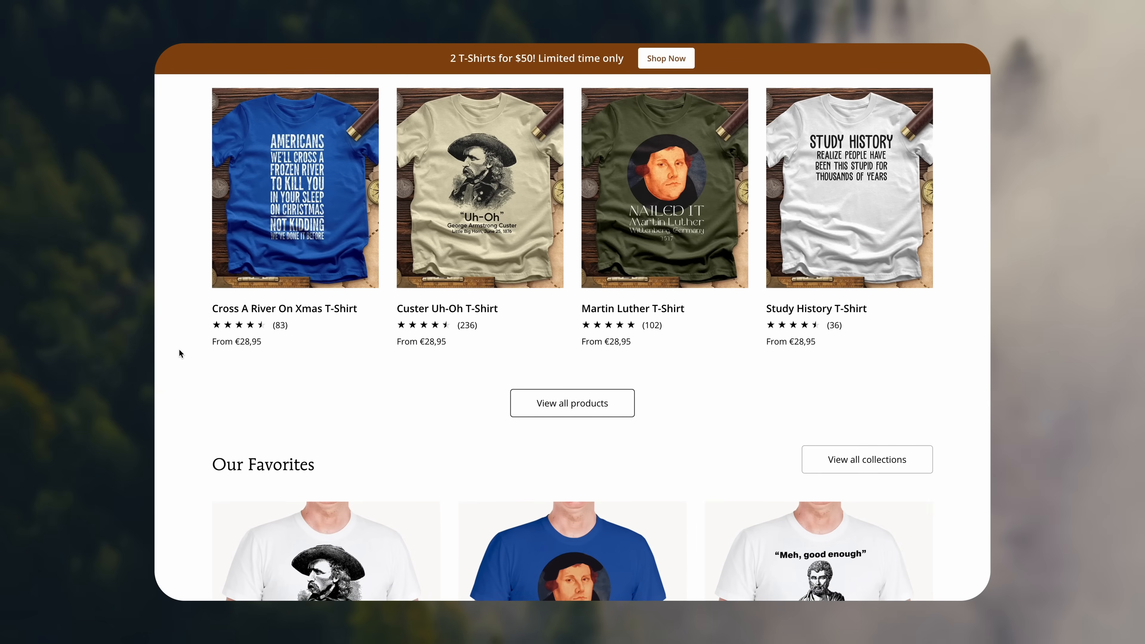
scroll(178, 348, down, 5)
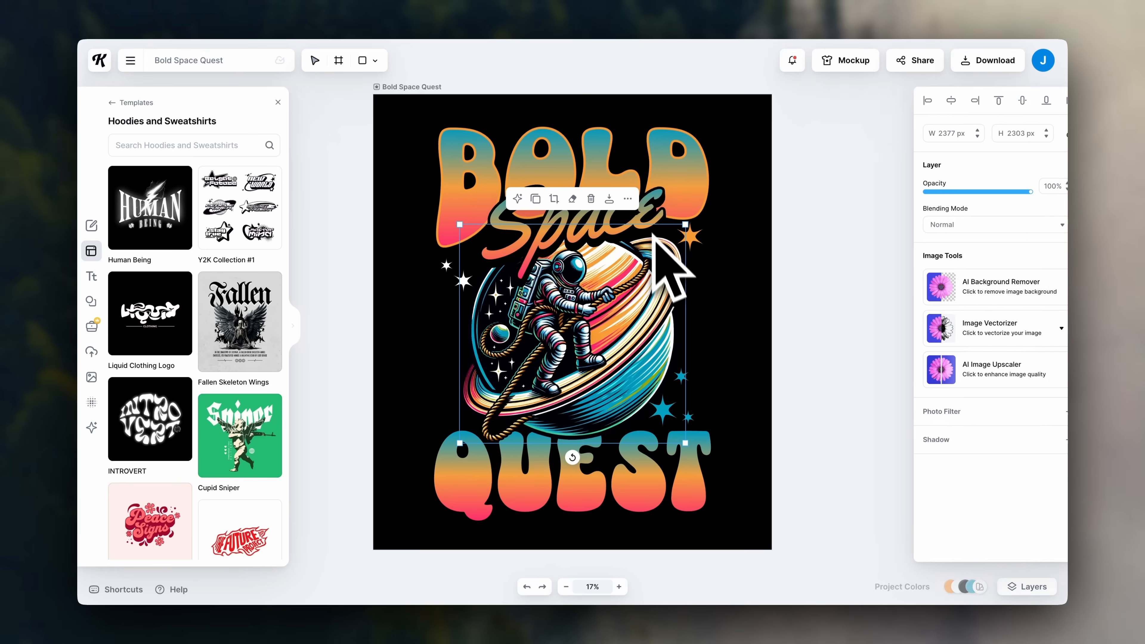
Start Kittl for free and reach the signed-in dashboard's Logos templates.
click(651, 221)
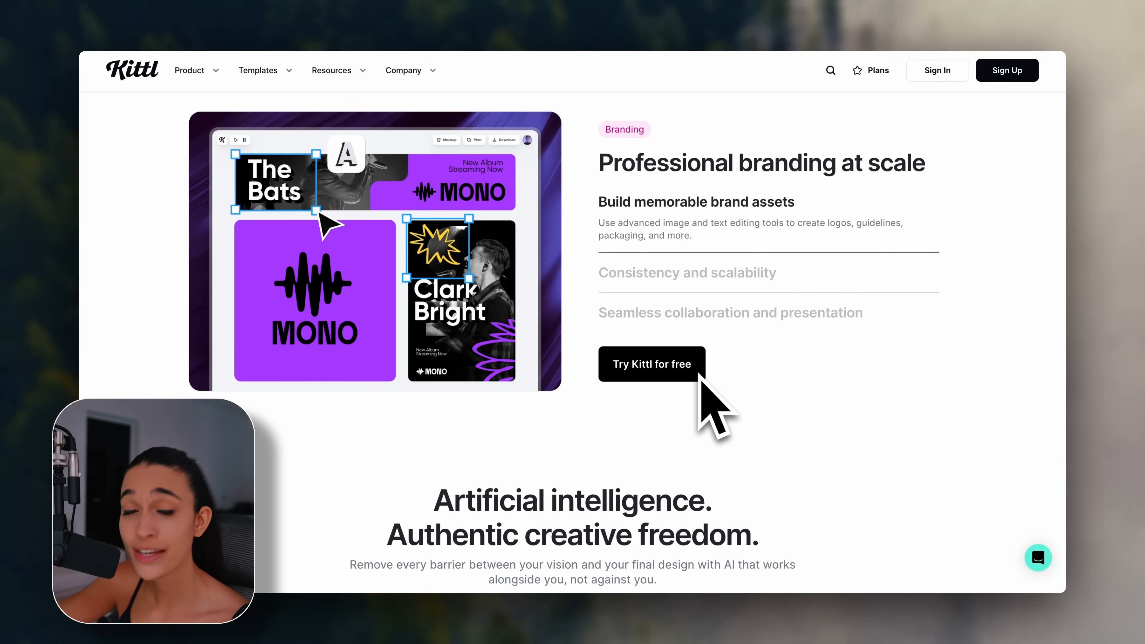
click(699, 374)
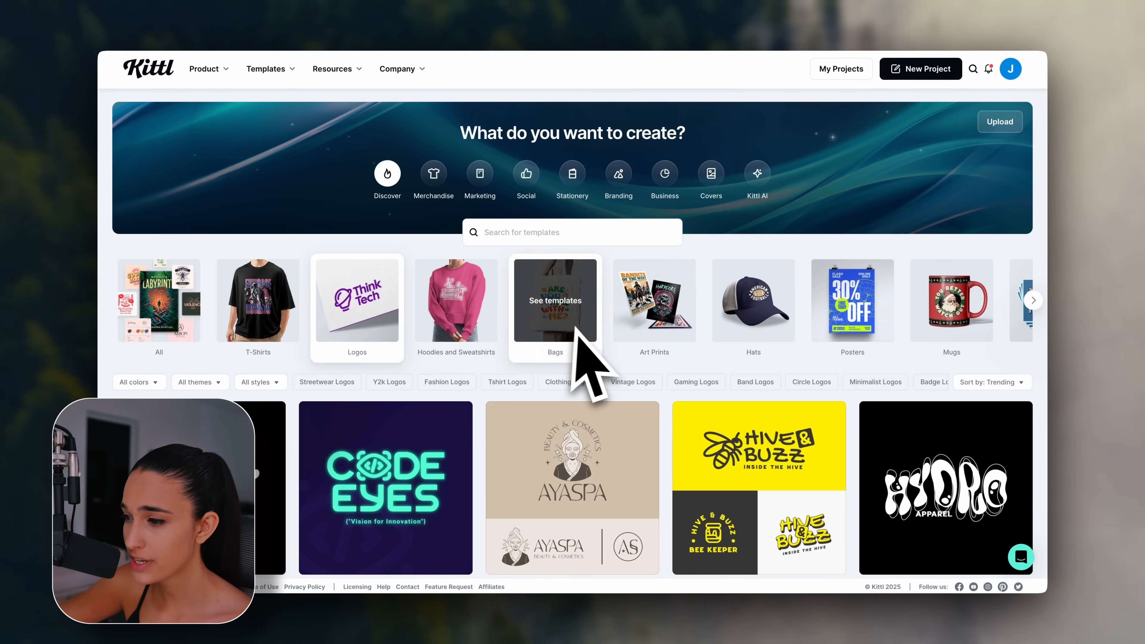
Scroll the Logos gallery and open the Philanthropist template in the editor.
scroll(946, 358, down, 5)
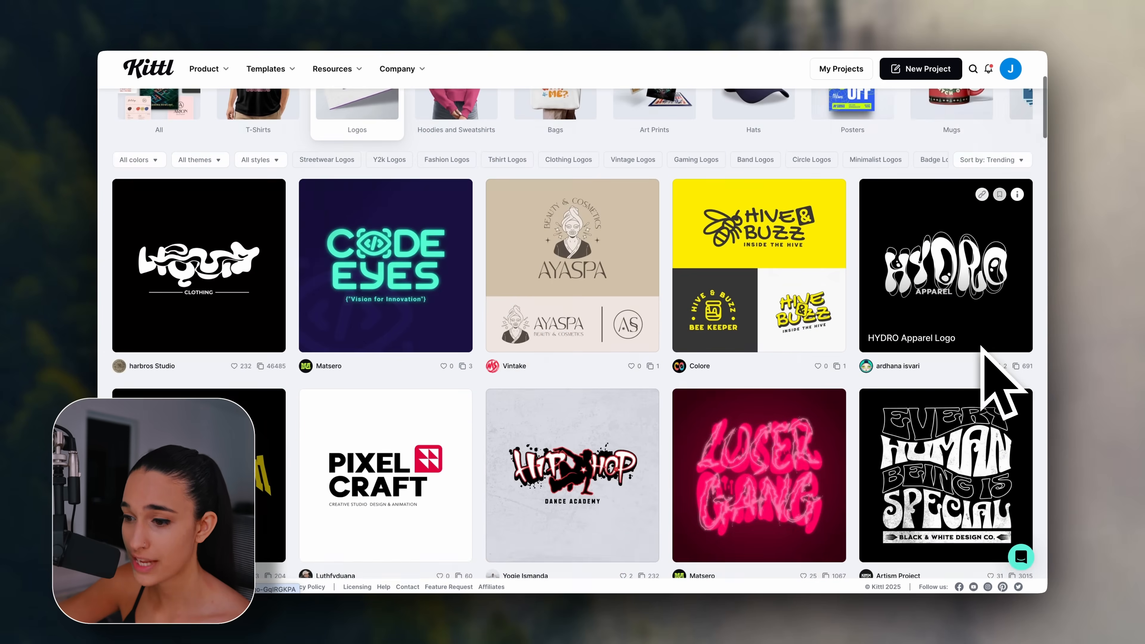
scroll(999, 388, down, 5)
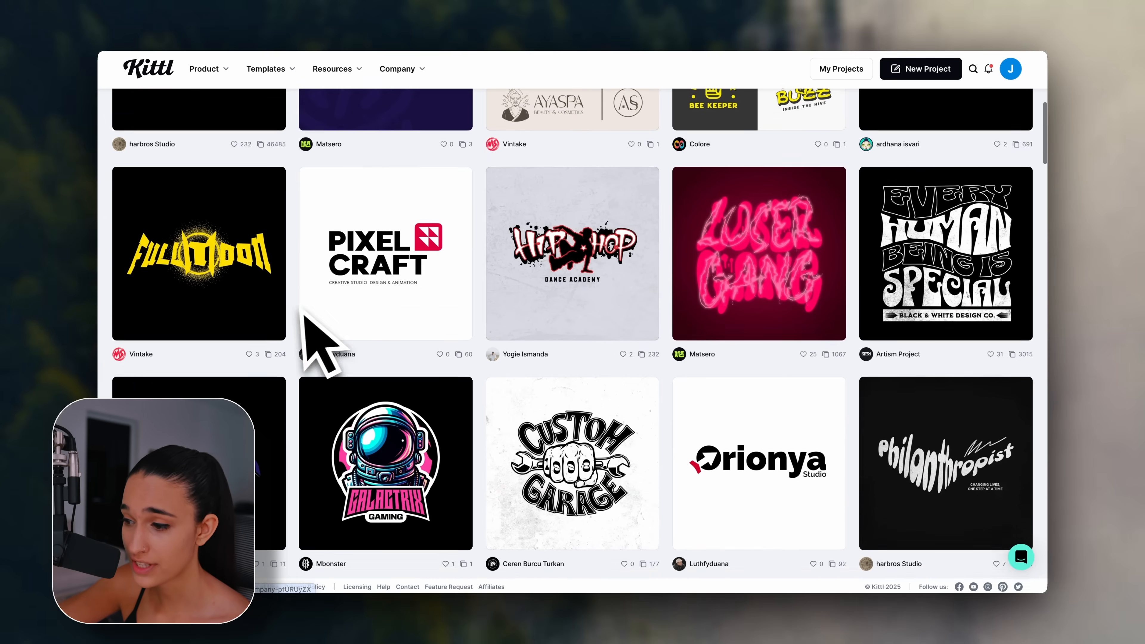
scroll(306, 313, down, 7)
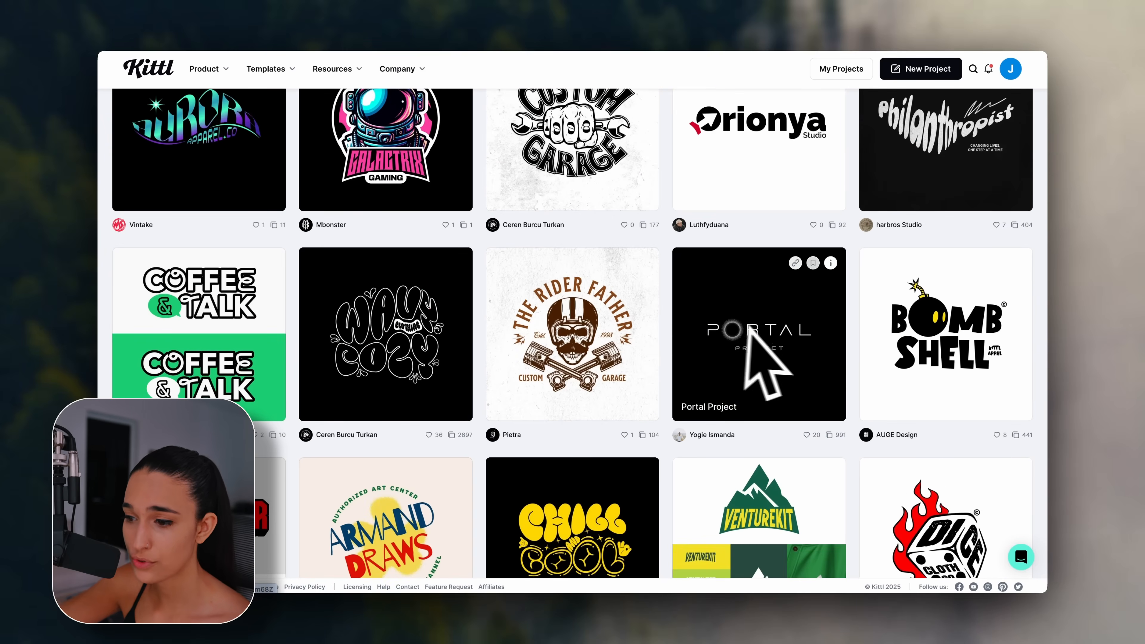
scroll(746, 338, down, 5)
scroll(392, 343, down, 5)
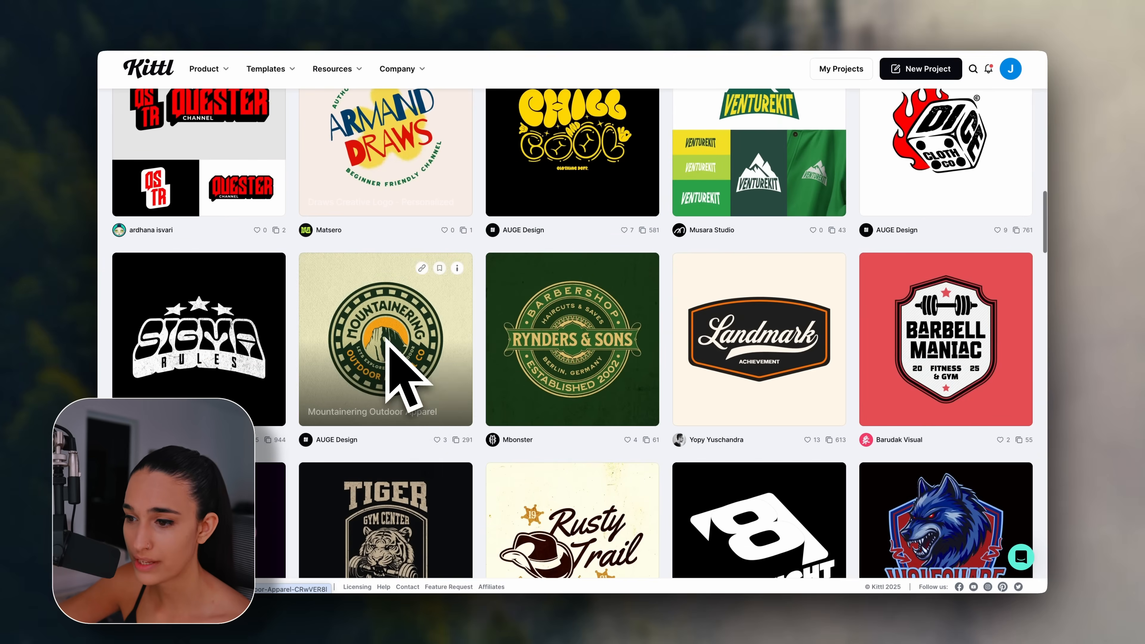
scroll(387, 343, down, 10)
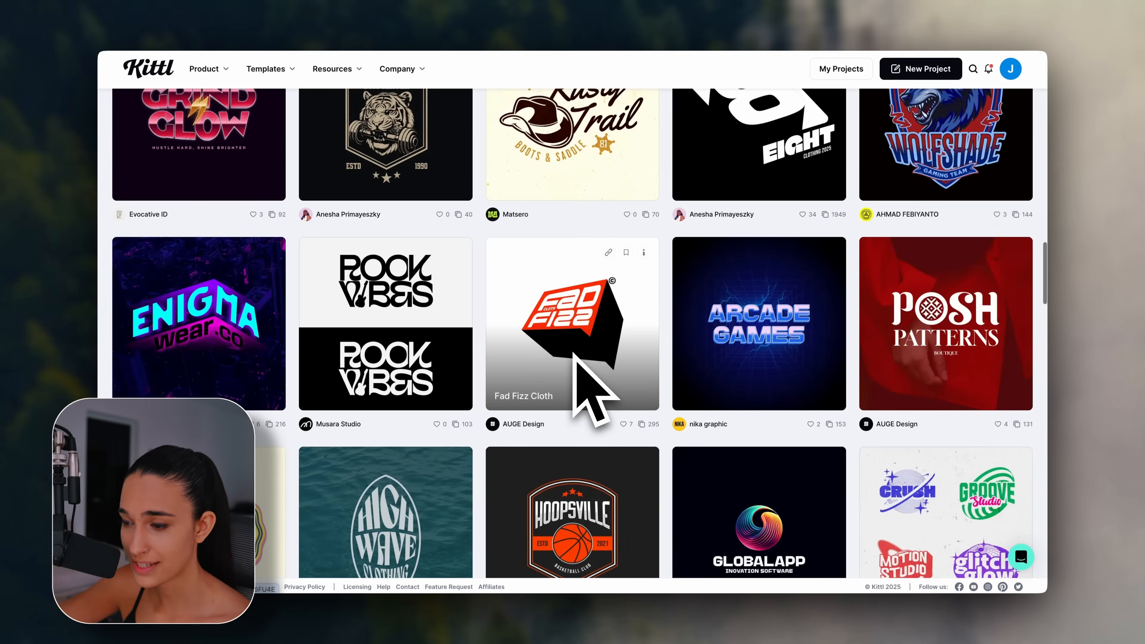
scroll(573, 354, down, 4)
scroll(454, 342, up, 4)
scroll(458, 356, up, 20)
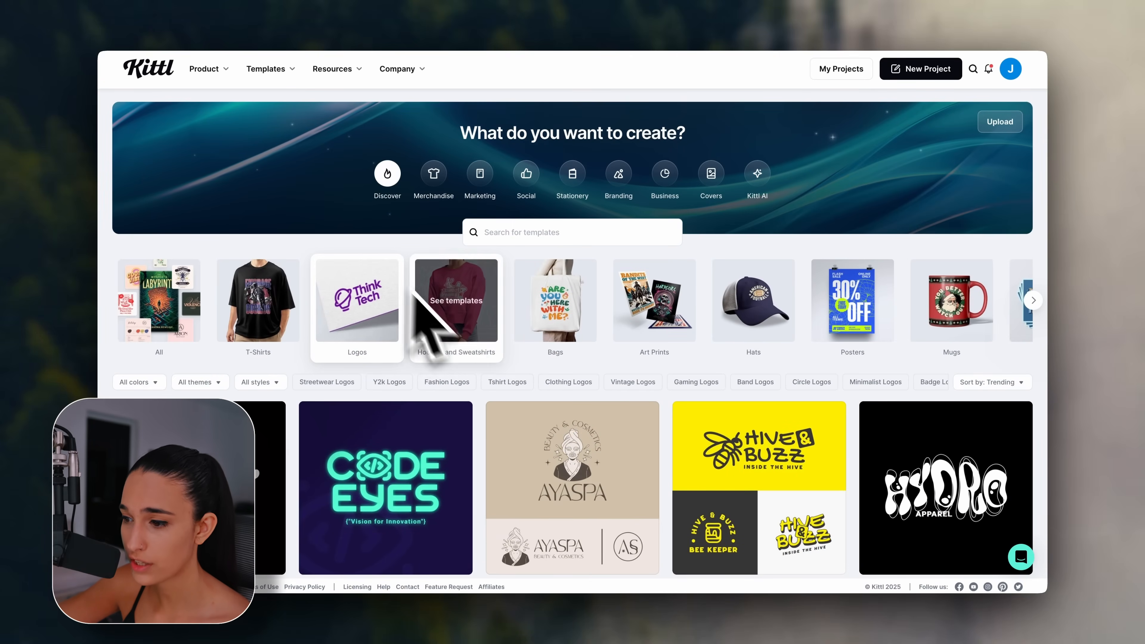
scroll(811, 429, down, 4)
scroll(885, 445, down, 7)
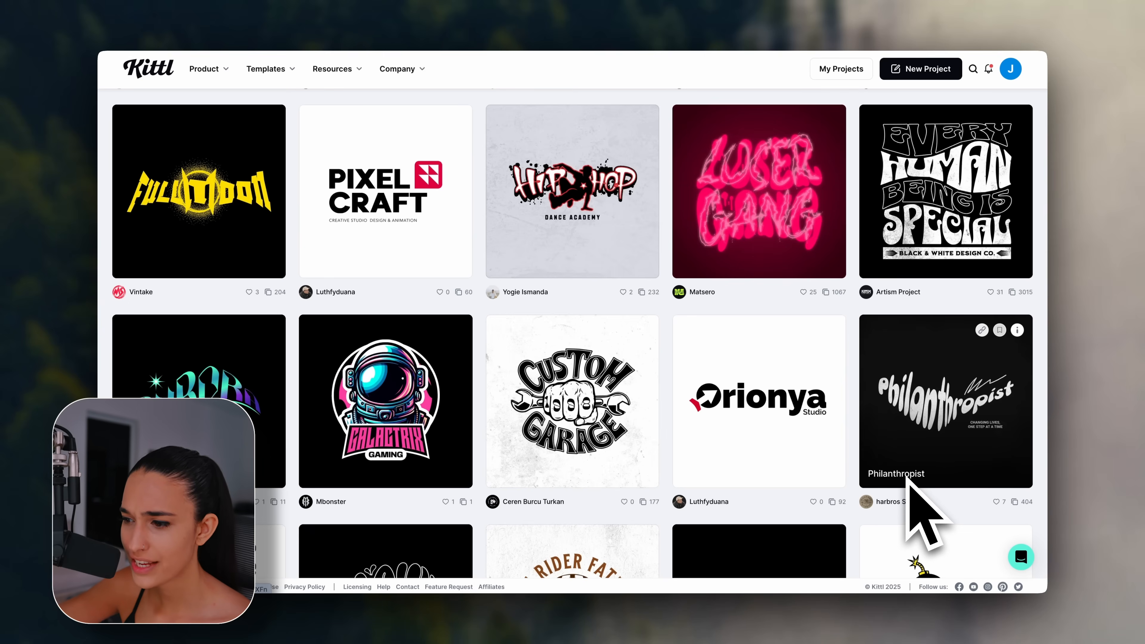
scroll(906, 468, down, 3)
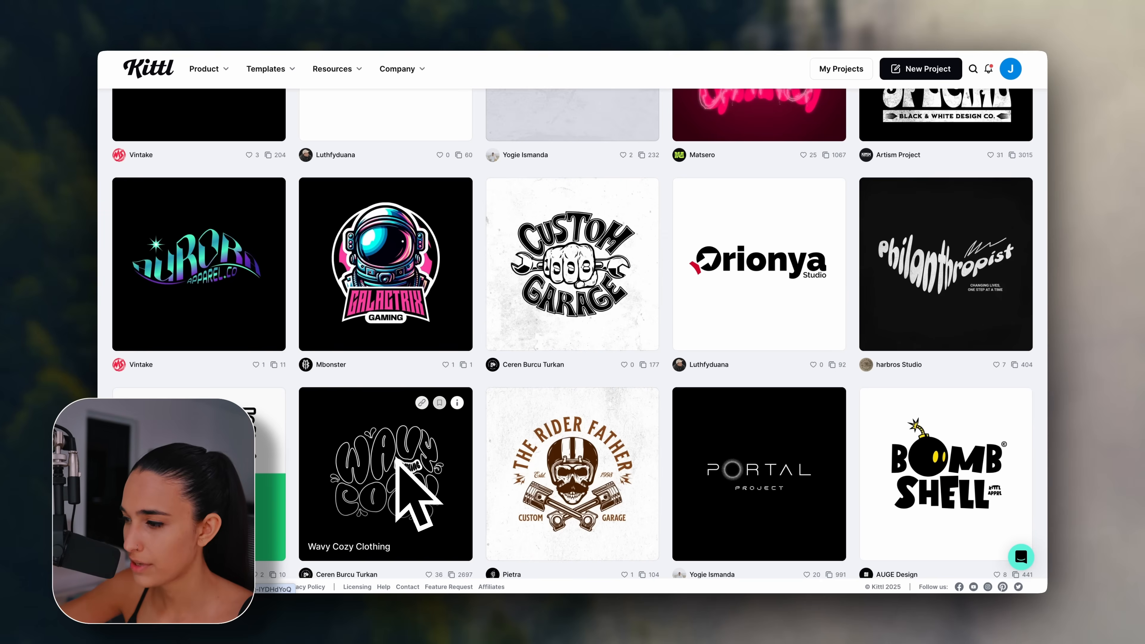
click(979, 267)
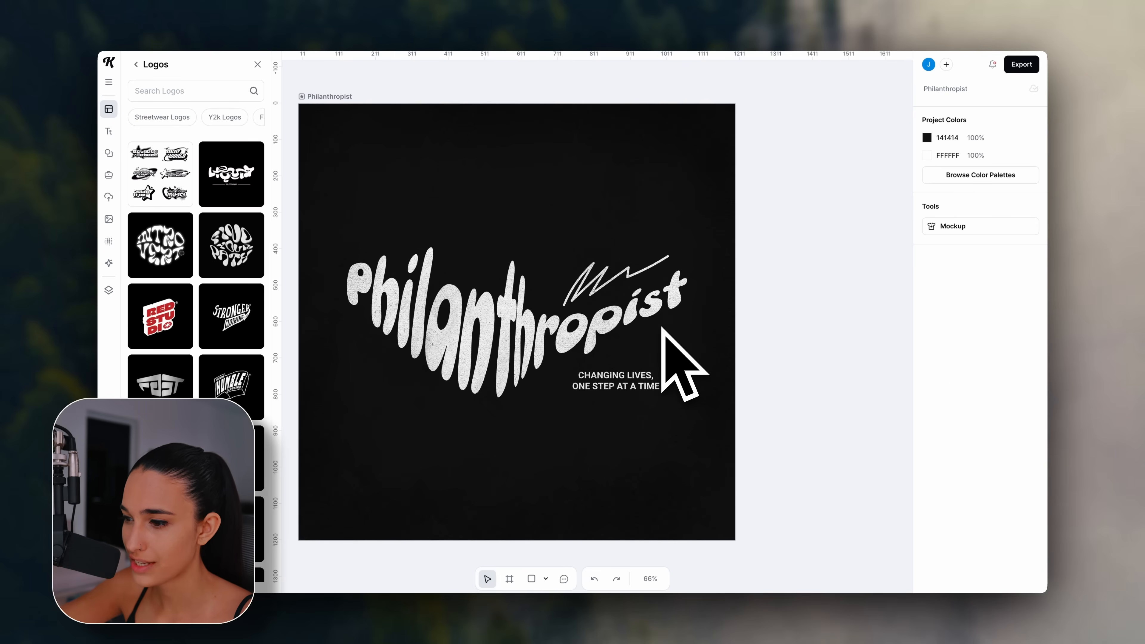
Replace the Philanthropist headline text with 'Kyveurban'.
double_click(656, 329)
key(ctrl+a)
text(Kyveurban)
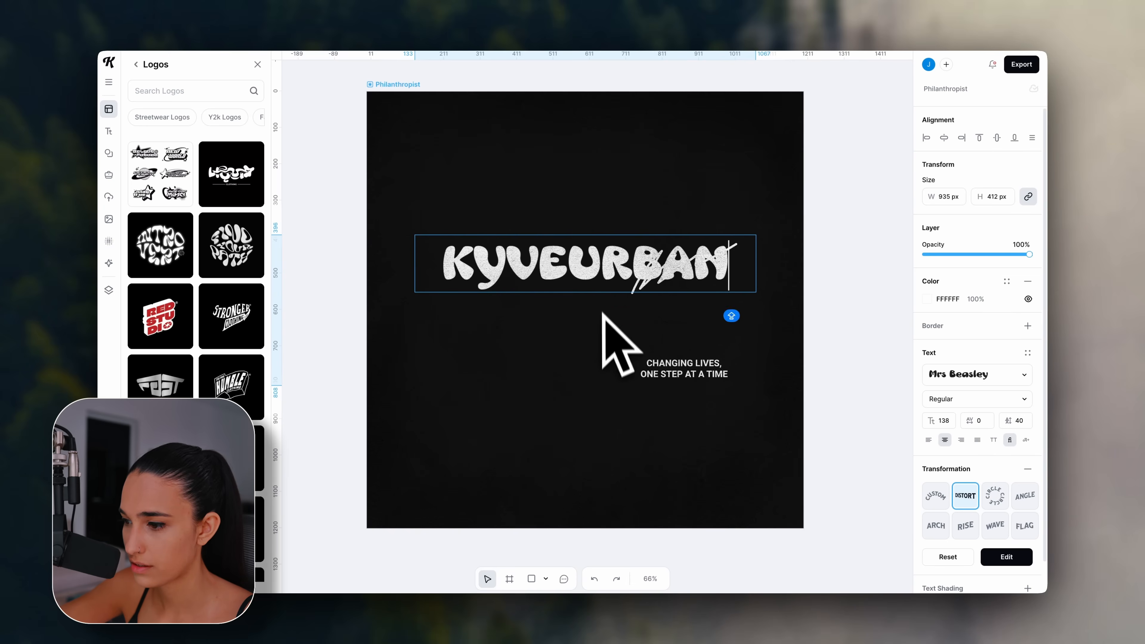
key(Escape)
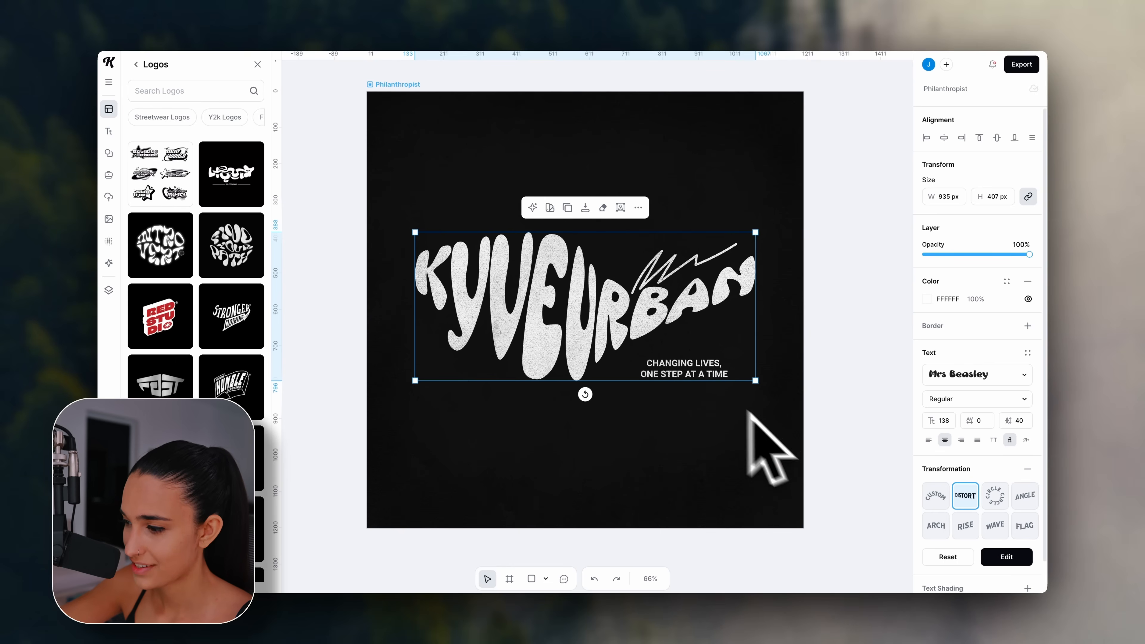
Reshape the headline's distortion envelope, raising the bottom curve and stretching the top corners.
click(1005, 557)
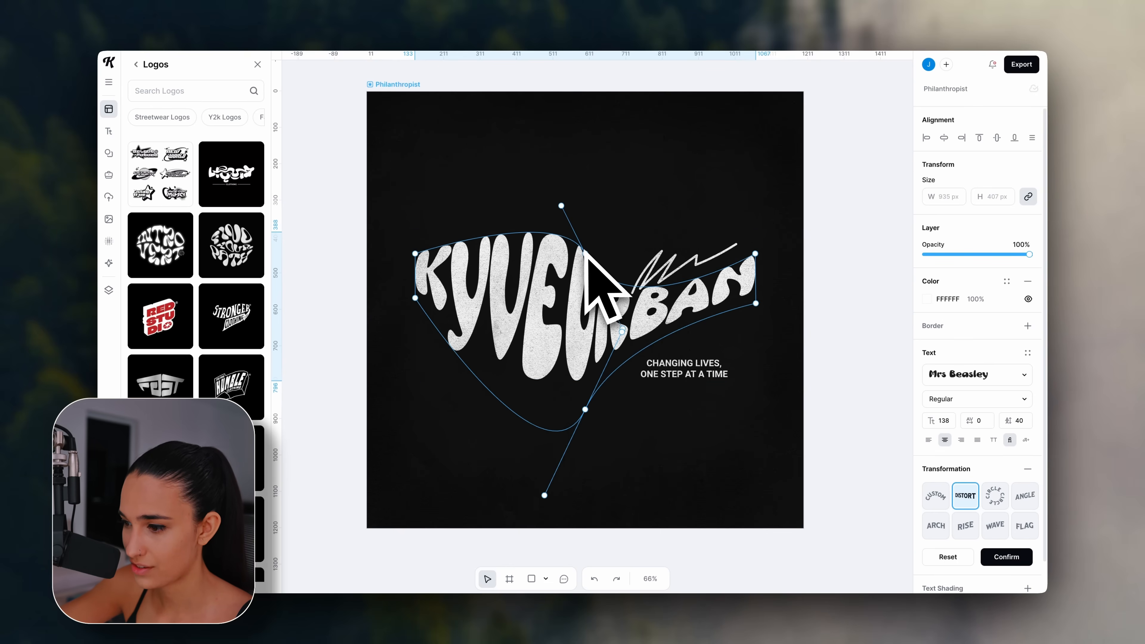
mouse_move(583, 262)
mouse_down()
mouse_move(573, 280)
mouse_move(568, 249)
mouse_up()
double_click(577, 372)
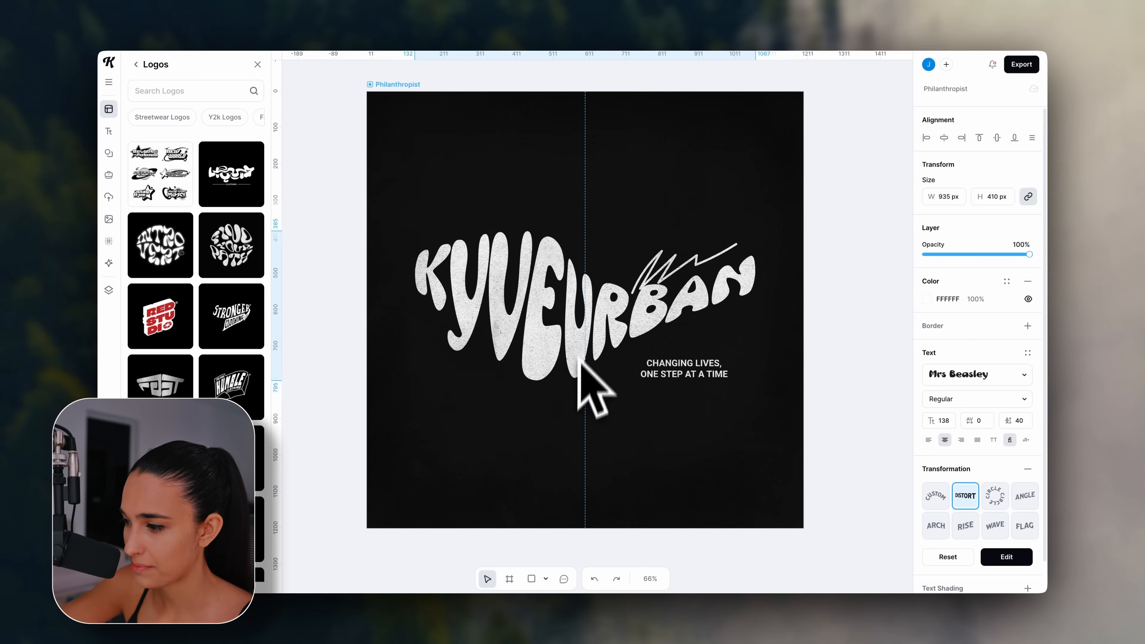
key(Escape)
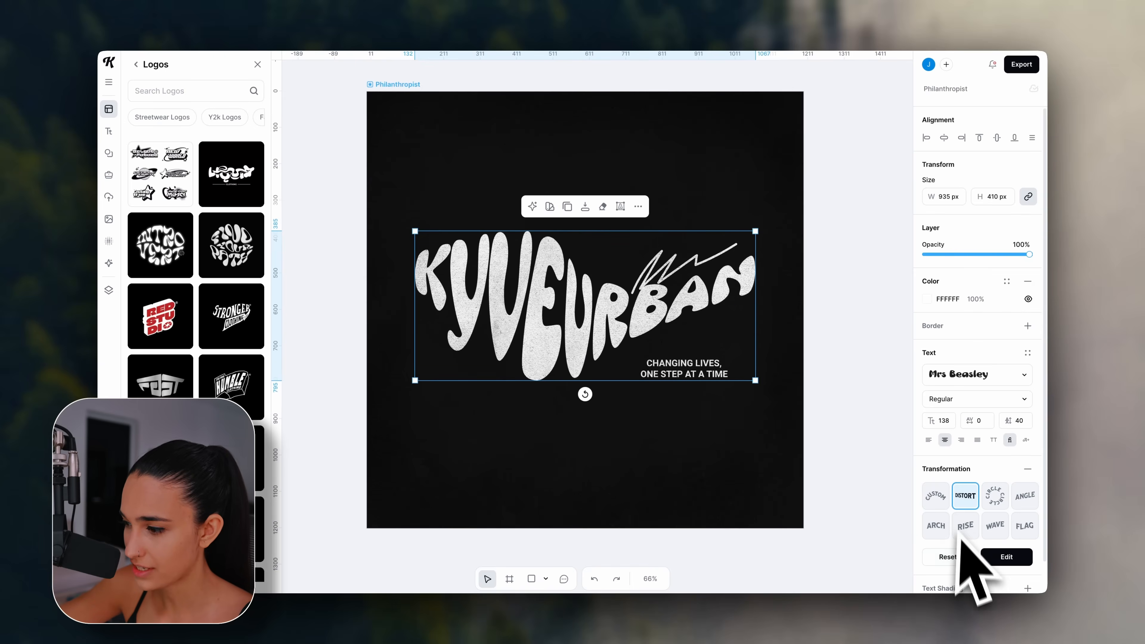
click(996, 556)
click(993, 556)
drag(544, 495, 548, 400)
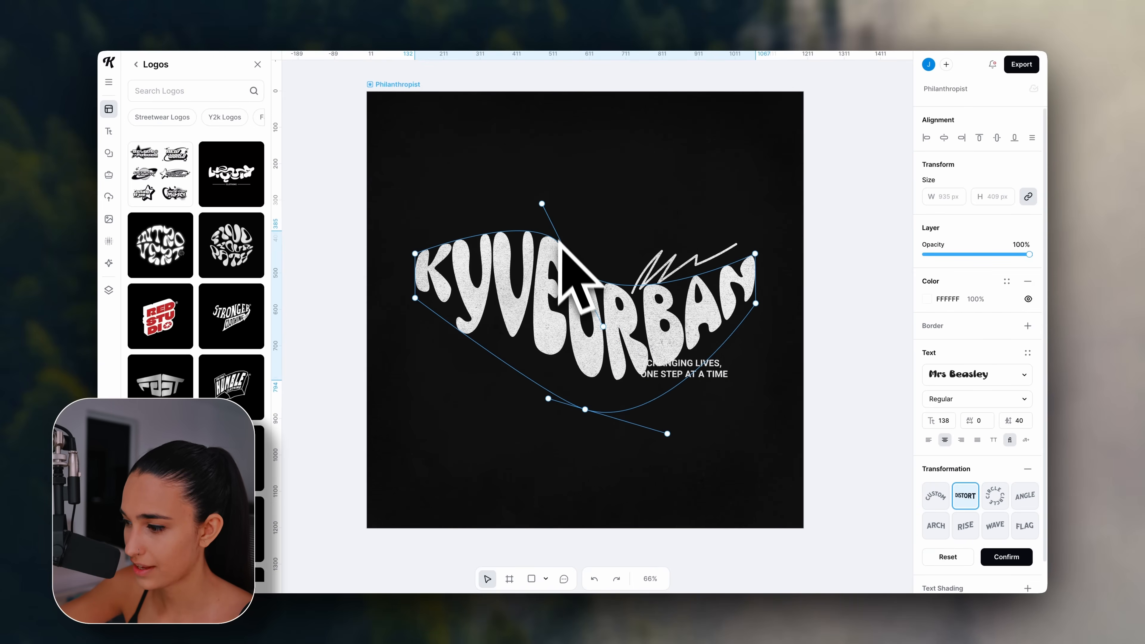
drag(566, 252, 559, 270)
drag(415, 253, 426, 230)
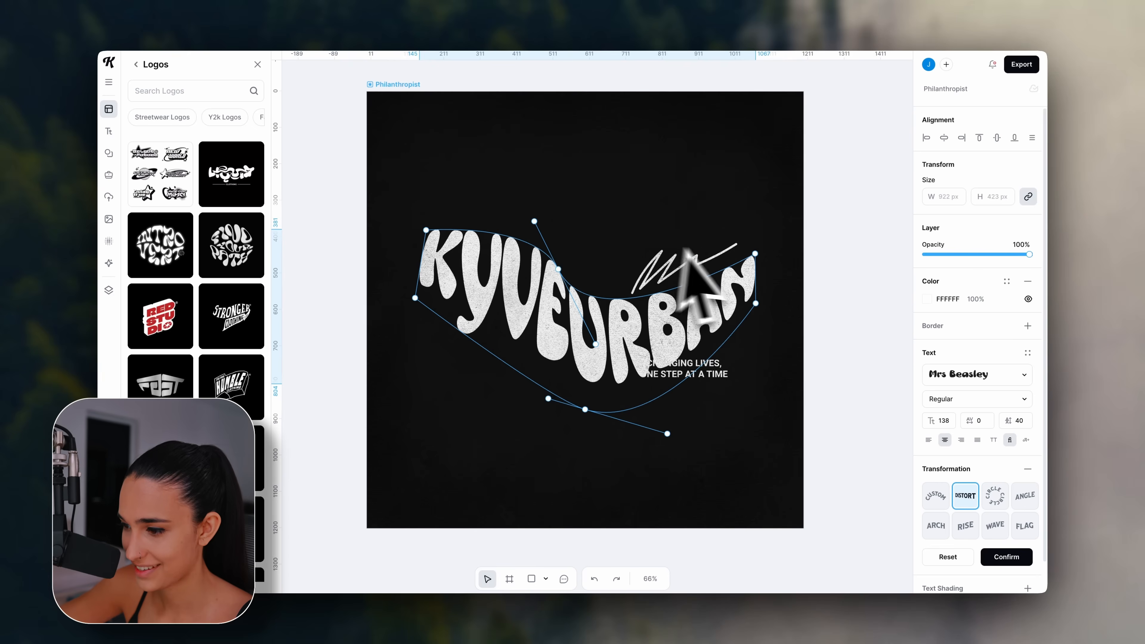
drag(755, 254, 769, 314)
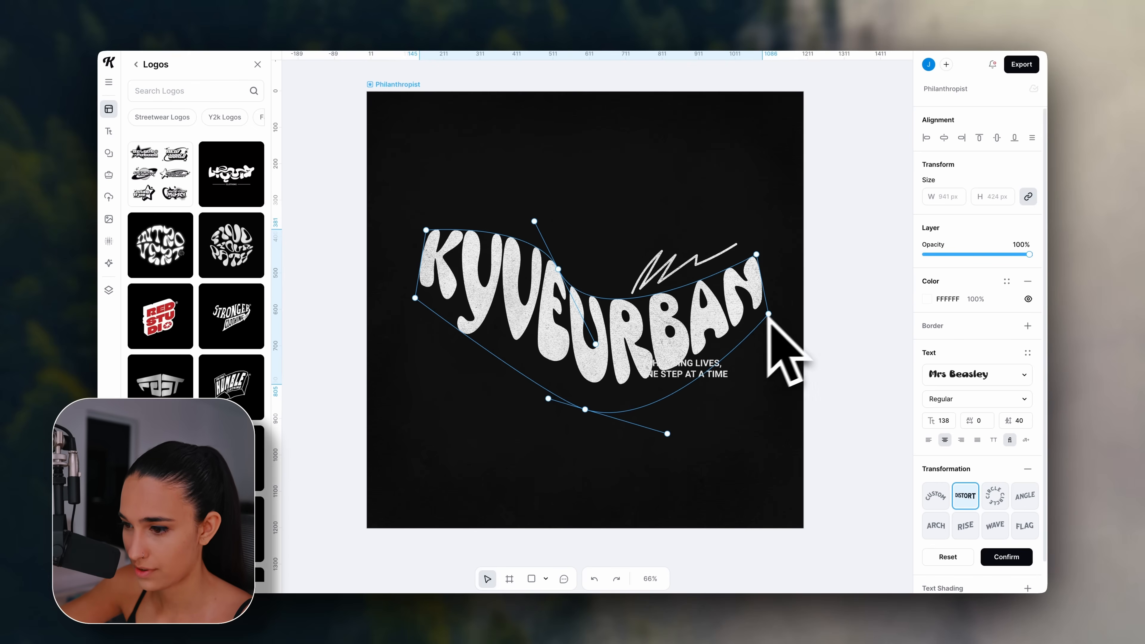
drag(597, 343, 595, 313)
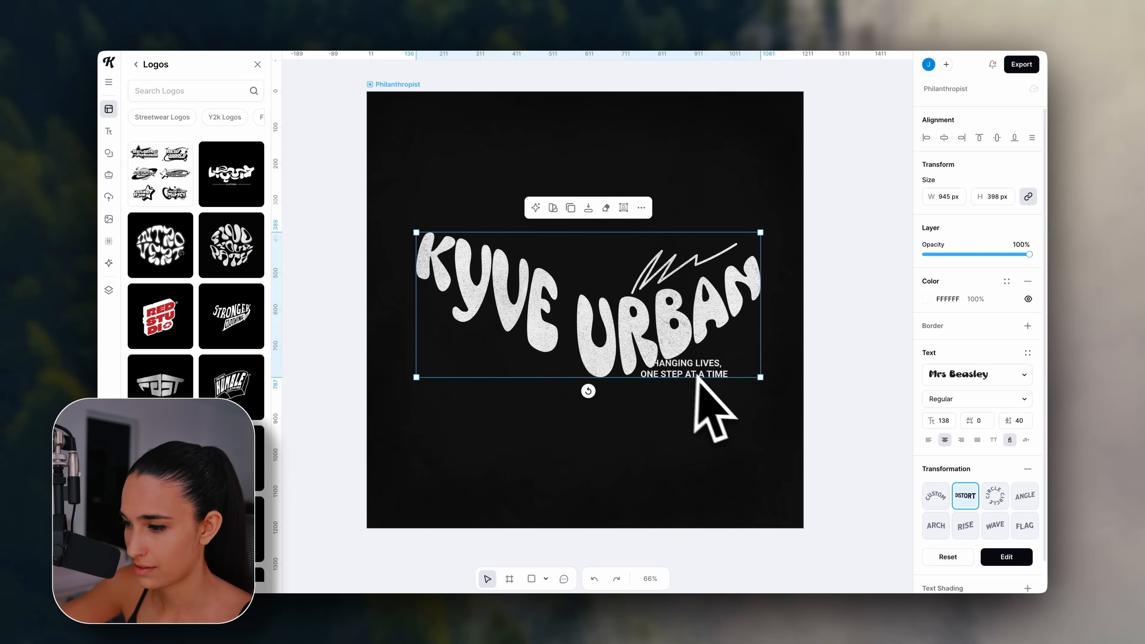
Move the tagline below the lettering, nudge the scribble up, and reshape the envelope's left side.
click(696, 375)
drag(706, 375, 702, 400)
click(669, 272)
drag(669, 272, 659, 256)
click(658, 397)
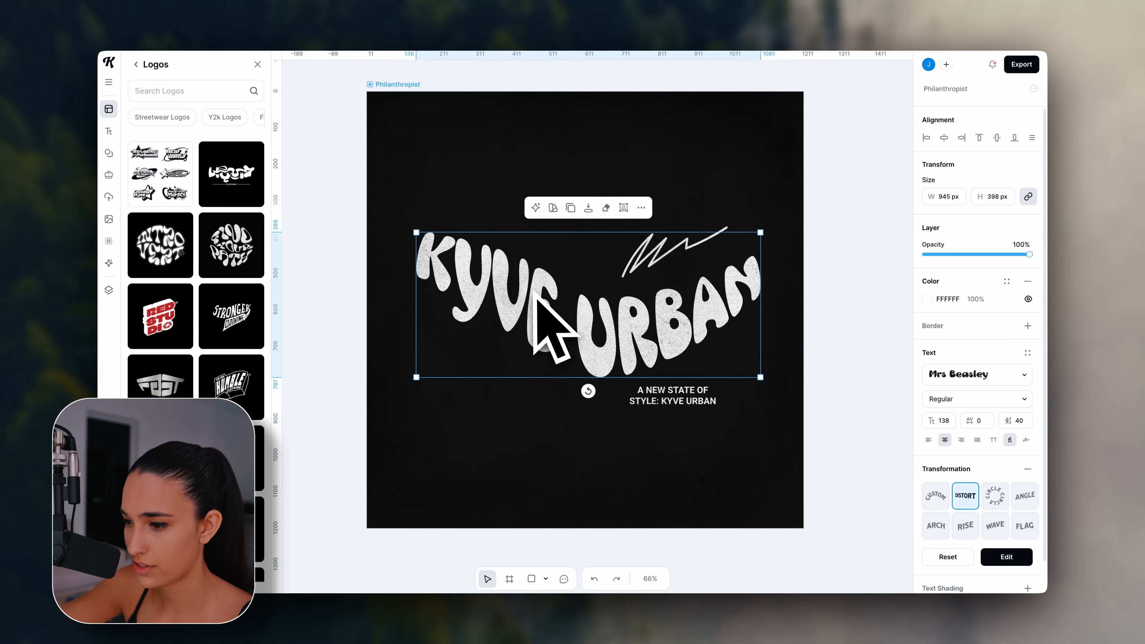
click(1008, 554)
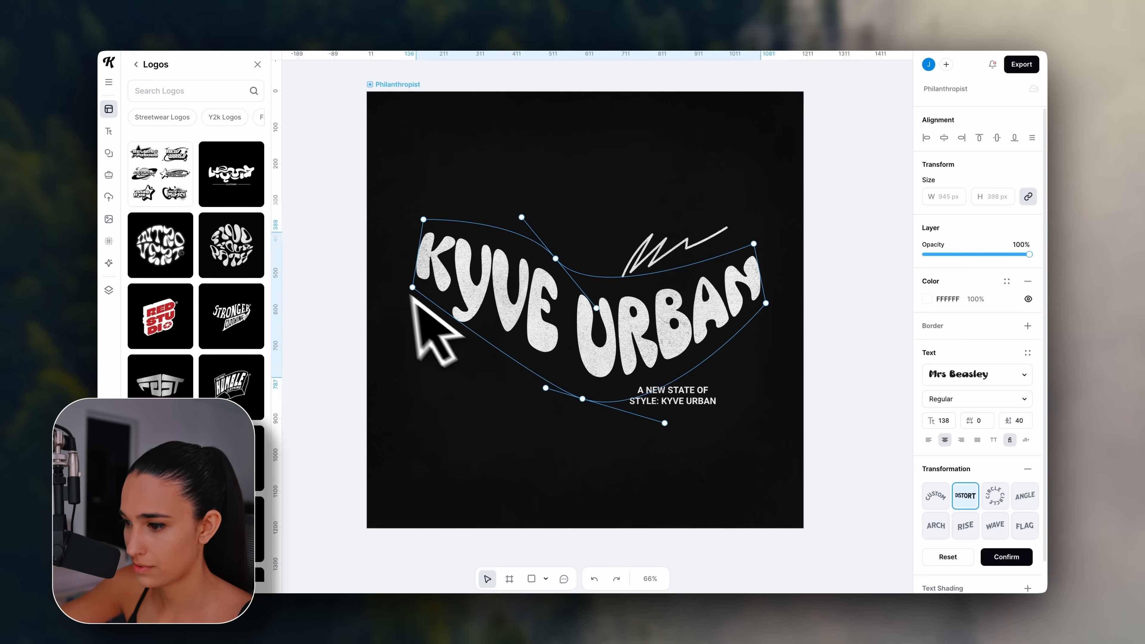
drag(413, 289, 413, 328)
drag(422, 219, 457, 255)
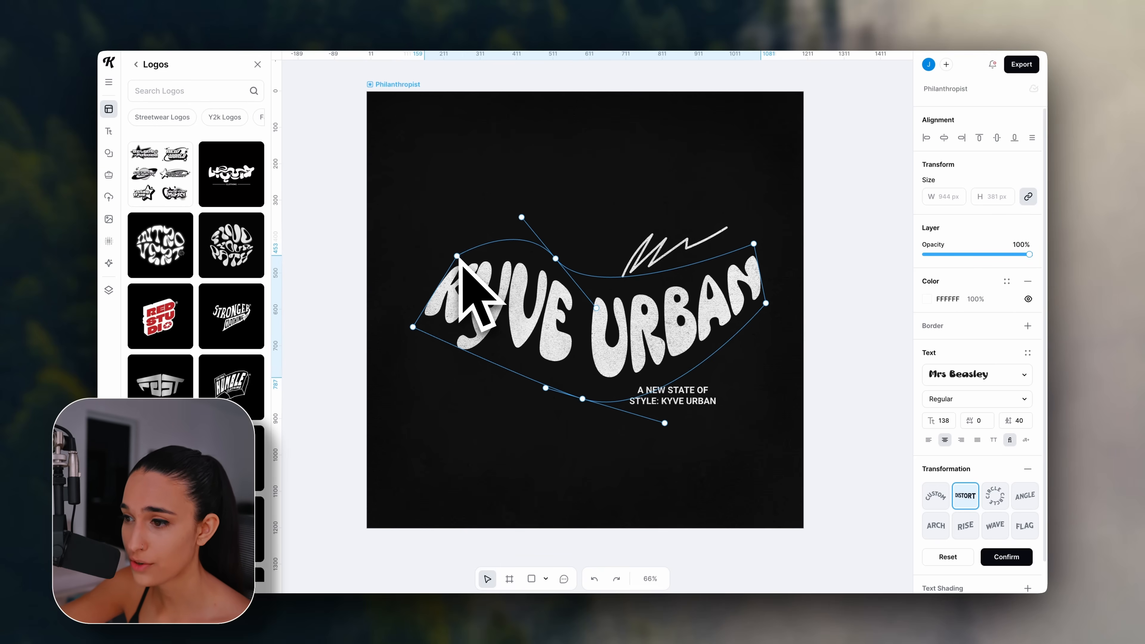
Change the Philanthropist artboard background to white.
click(421, 205)
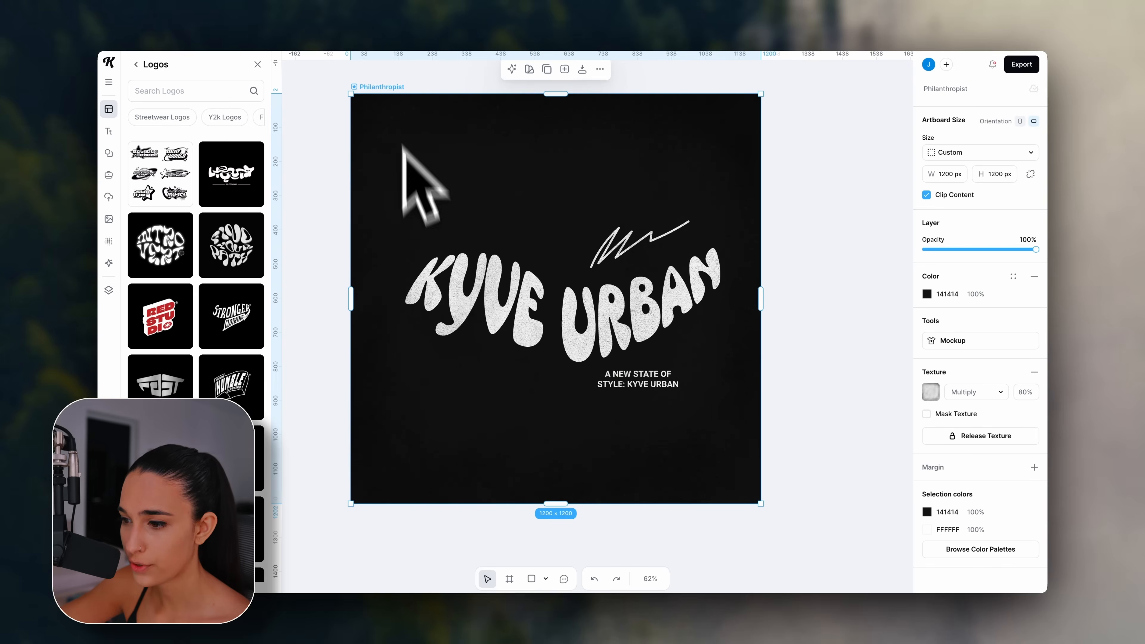
click(926, 294)
drag(884, 337, 750, 312)
Recolour the KYVE URBAN lettering, scribble and tagline black.
click(713, 270)
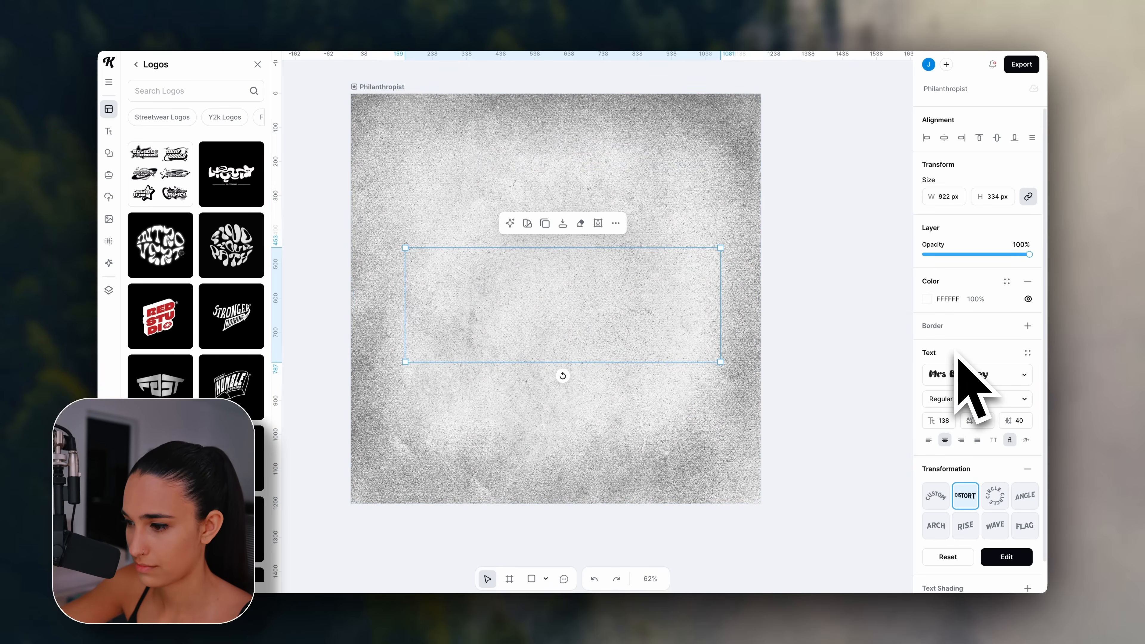
click(926, 298)
click(813, 409)
drag(813, 409, 762, 474)
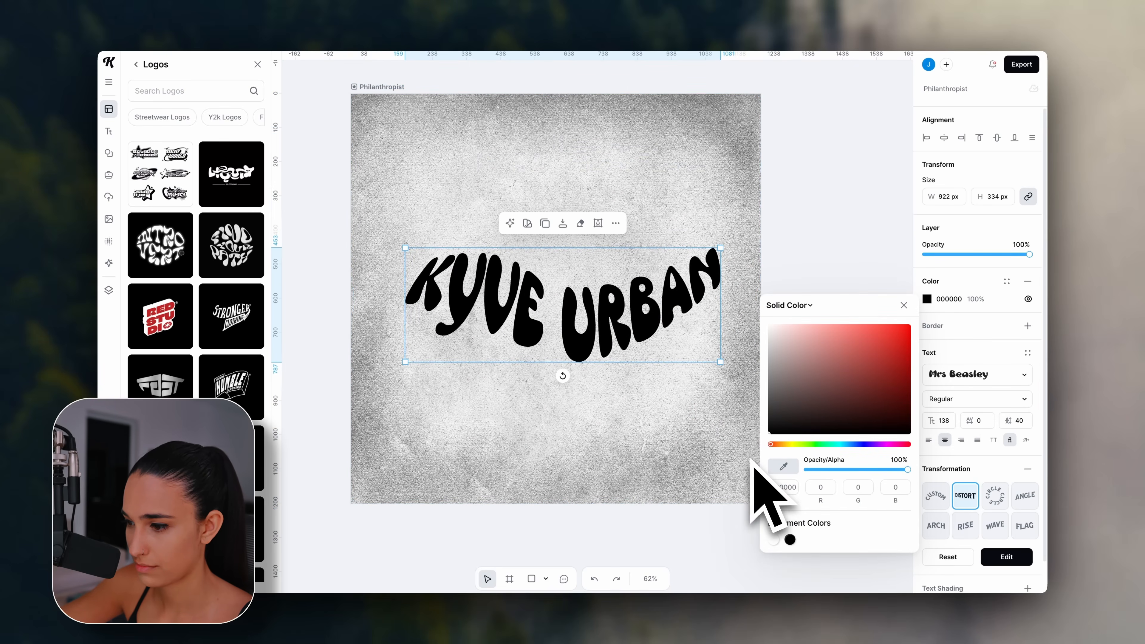
click(658, 280)
click(645, 247)
click(927, 298)
drag(854, 367, 734, 471)
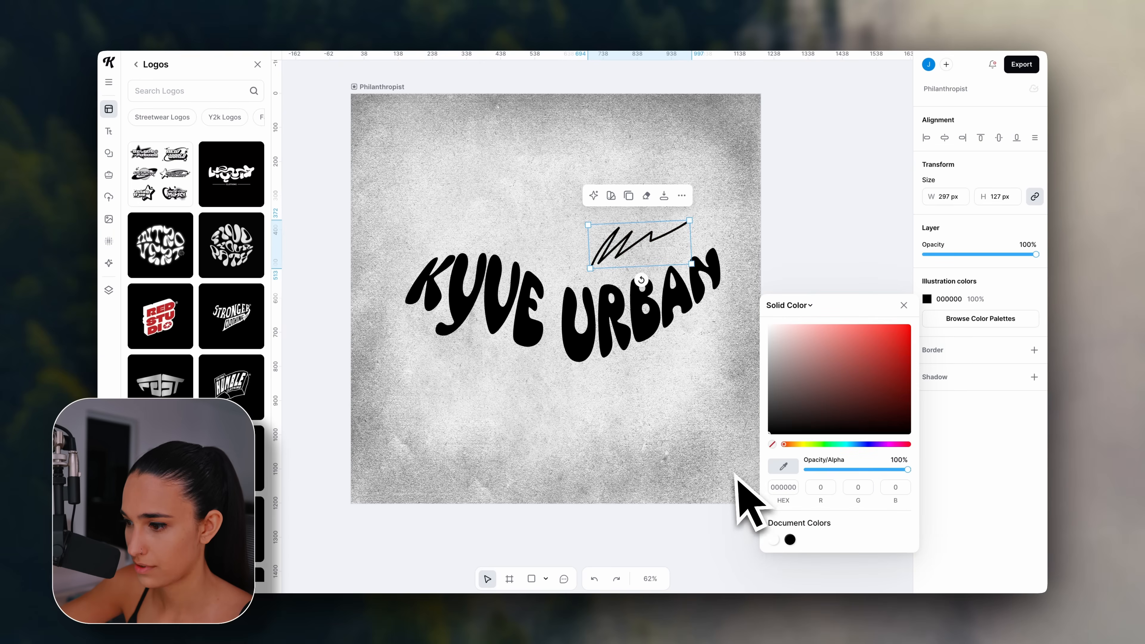
click(637, 369)
click(637, 378)
click(927, 299)
click(850, 379)
drag(850, 379, 753, 468)
click(753, 469)
Release the artboard's grey texture as a layer and delete it.
click(385, 91)
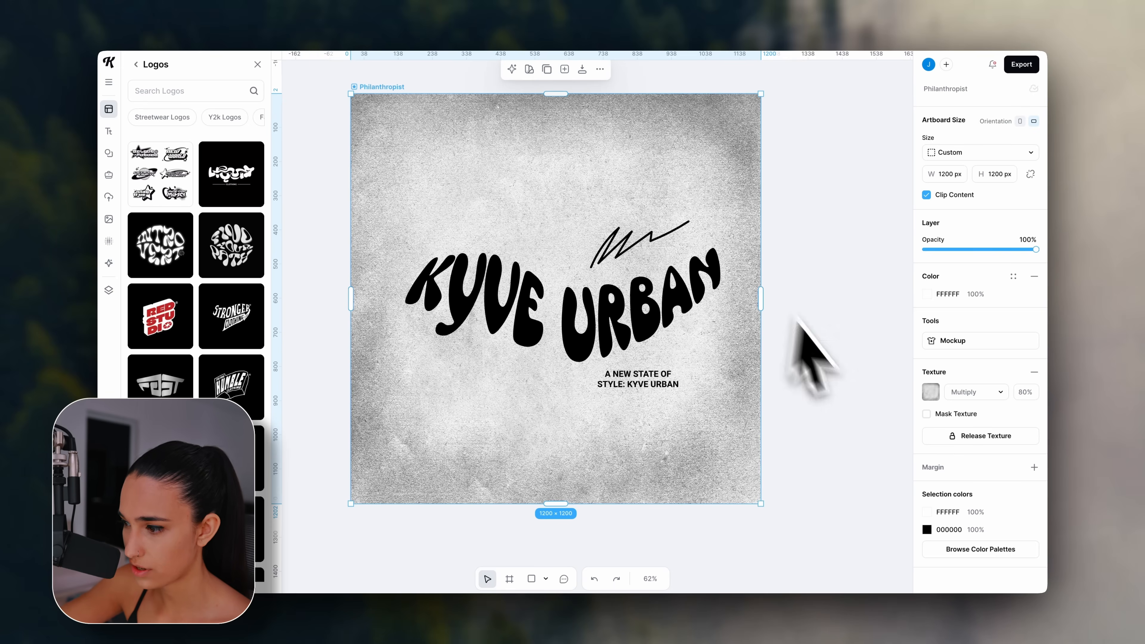
click(937, 438)
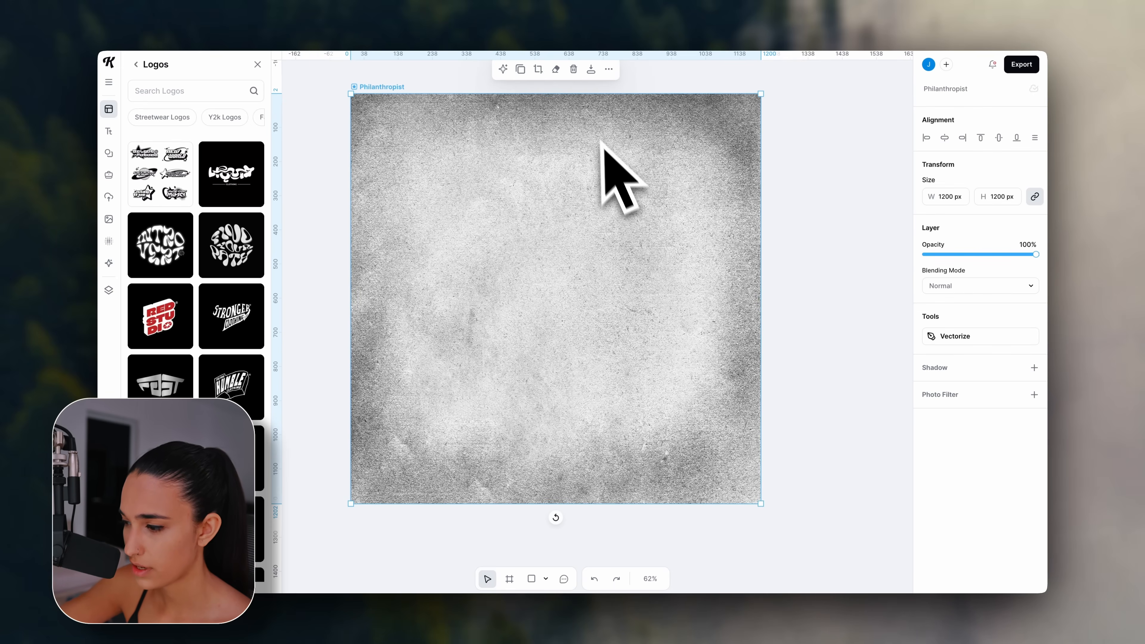
click(574, 69)
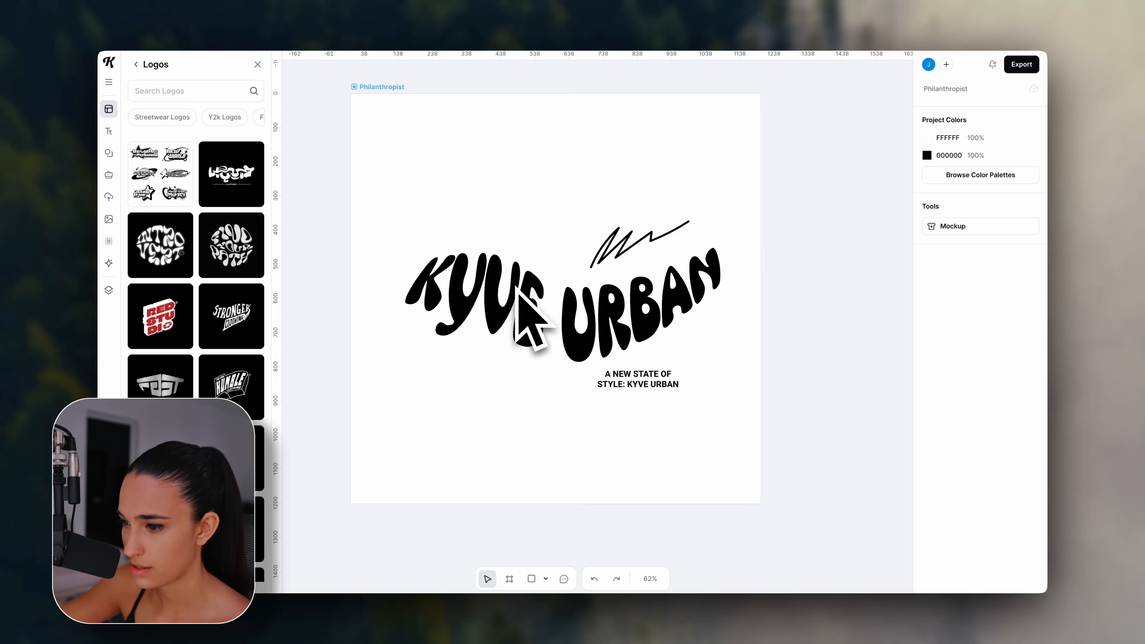
Set the KYVE URBAN lettering colour to muted blue 3C82A2.
click(524, 298)
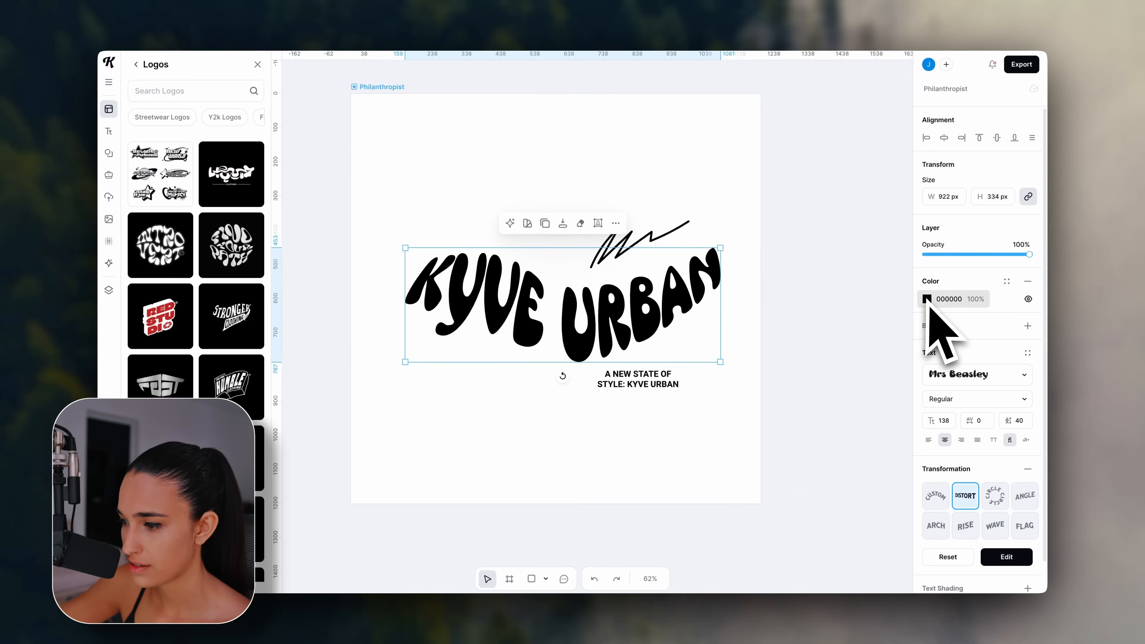
click(926, 299)
drag(772, 444, 846, 444)
drag(859, 363, 857, 363)
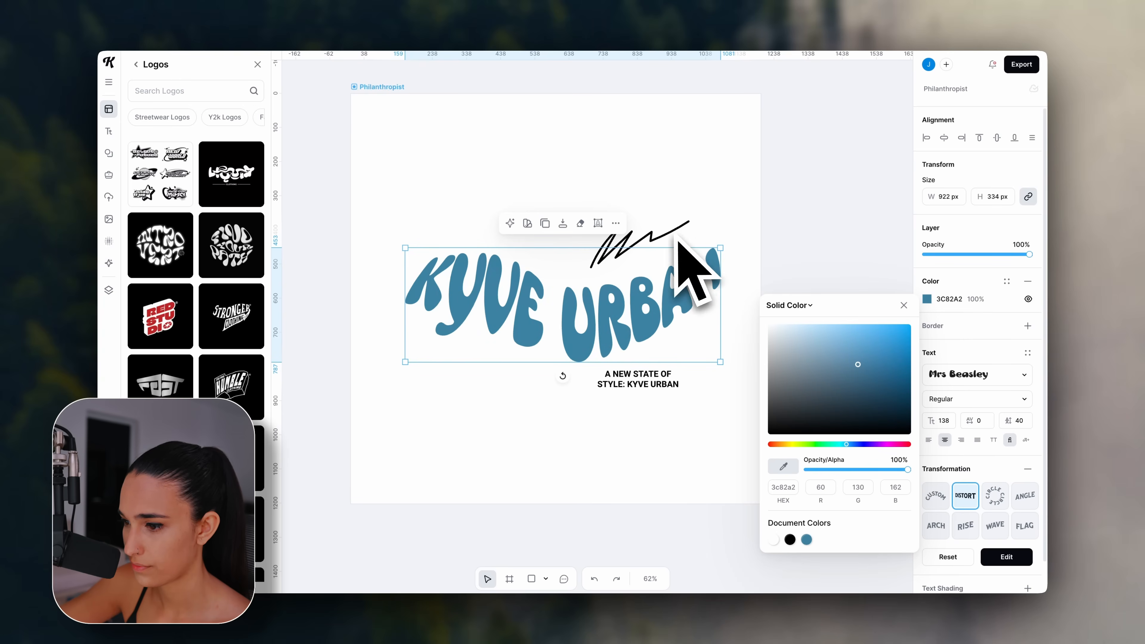
click(706, 218)
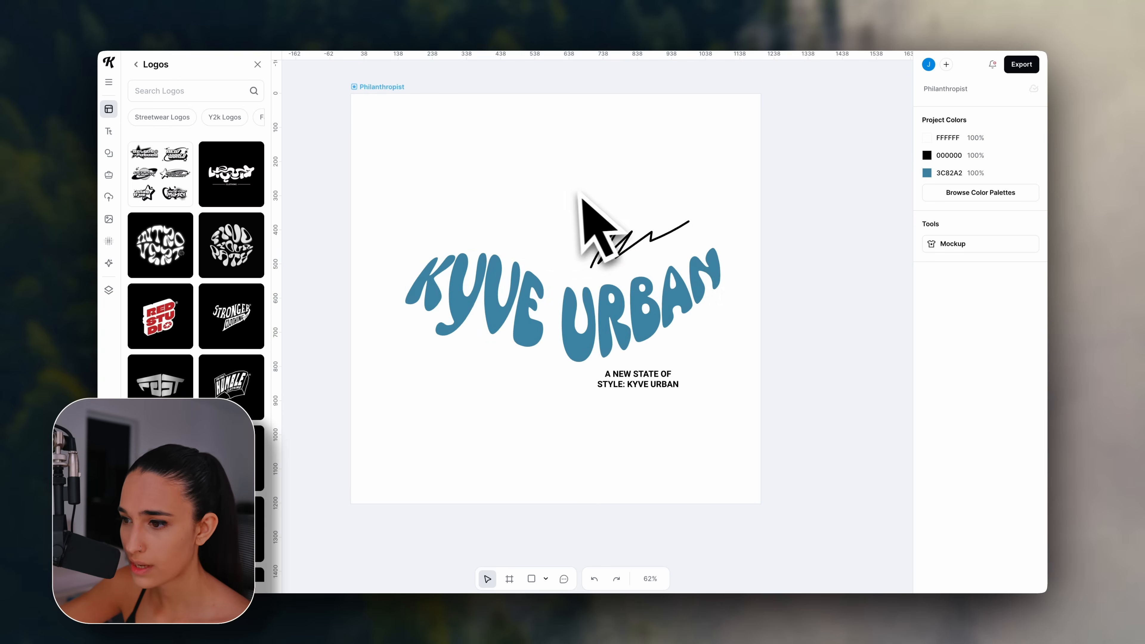
Duplicate the Philanthropist artboard as Philanthropist 1.
scroll(583, 217, down, 3)
scroll(554, 218, right, 2)
scroll(554, 217, up, 1)
click(408, 164)
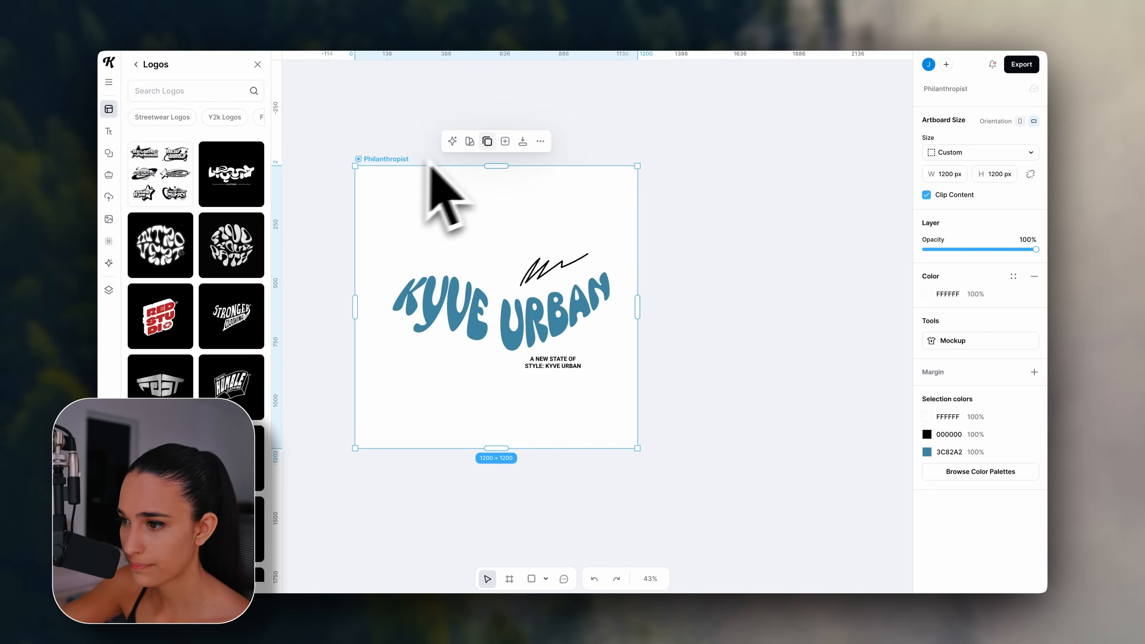
click(487, 141)
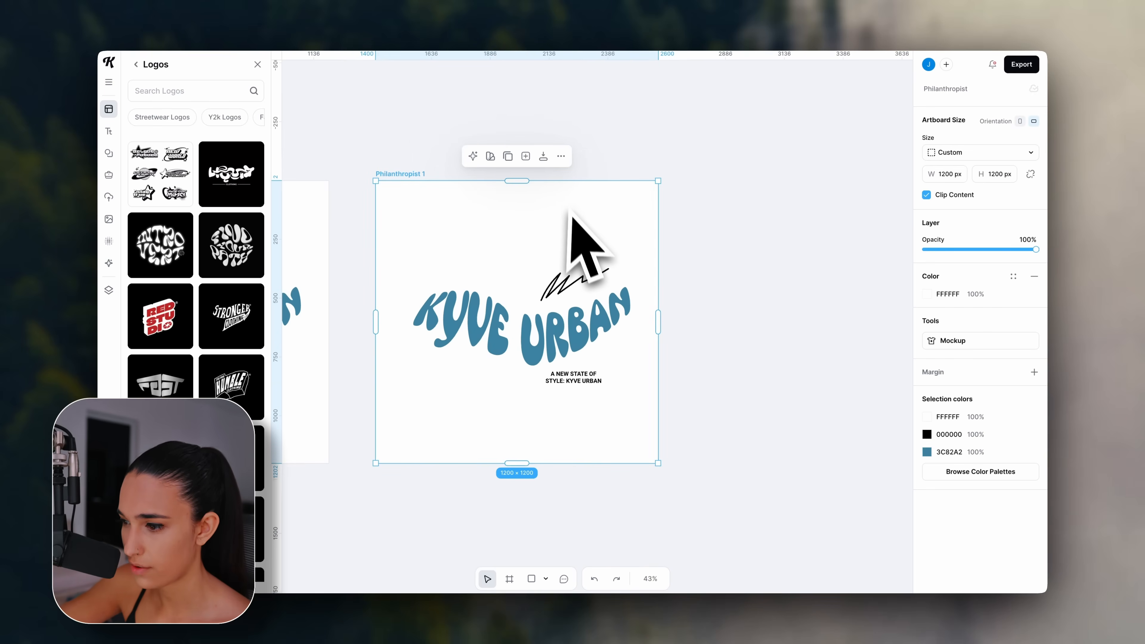
Turn the copy's KYVE URBAN lettering, signature scribble and tagline white (FFFFFF).
click(554, 334)
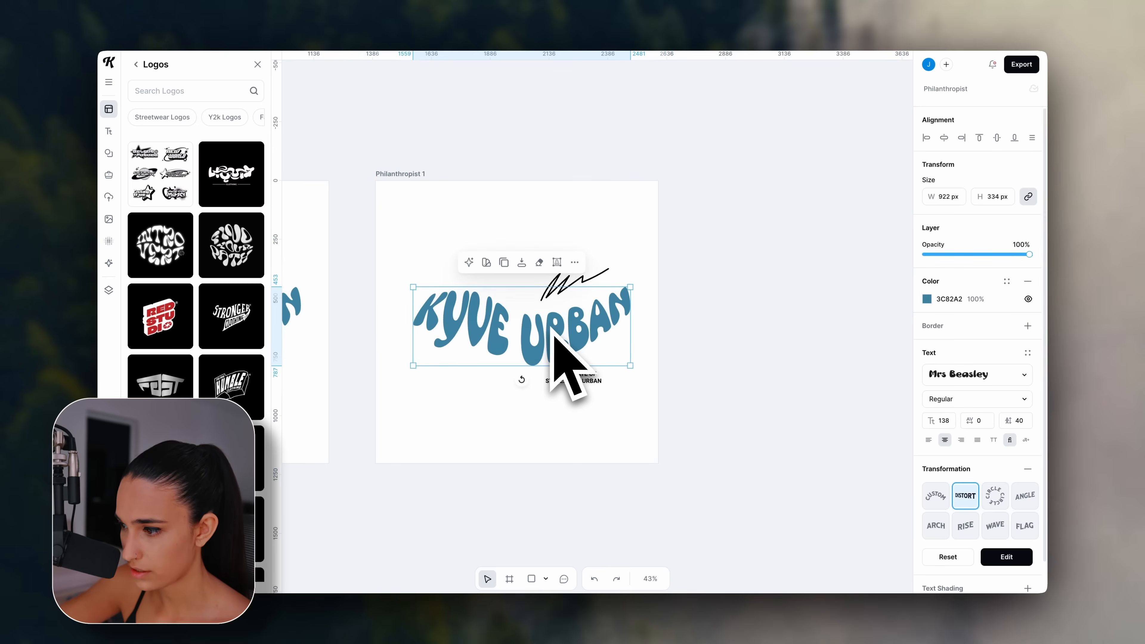
click(927, 299)
click(769, 324)
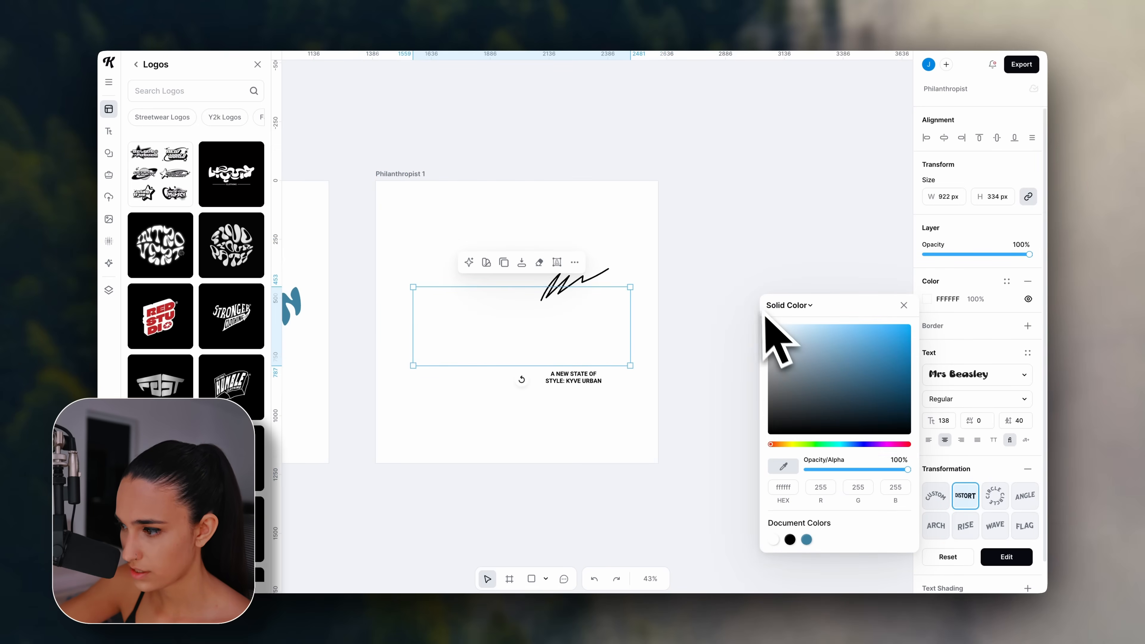
click(593, 283)
click(925, 303)
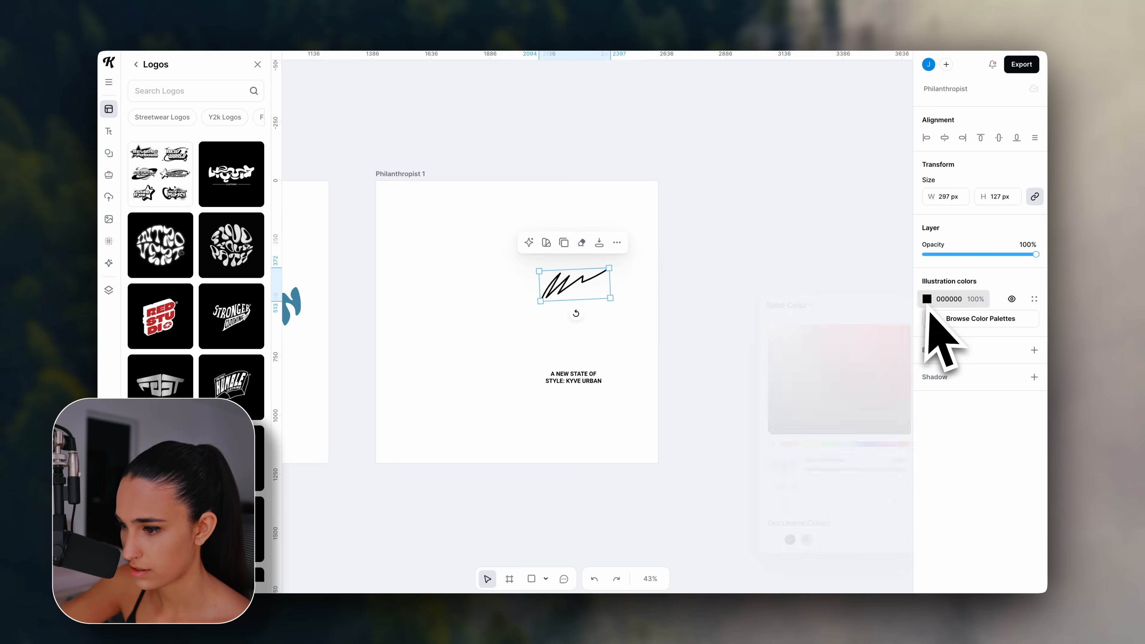
click(768, 325)
click(569, 378)
click(926, 298)
drag(787, 390, 734, 261)
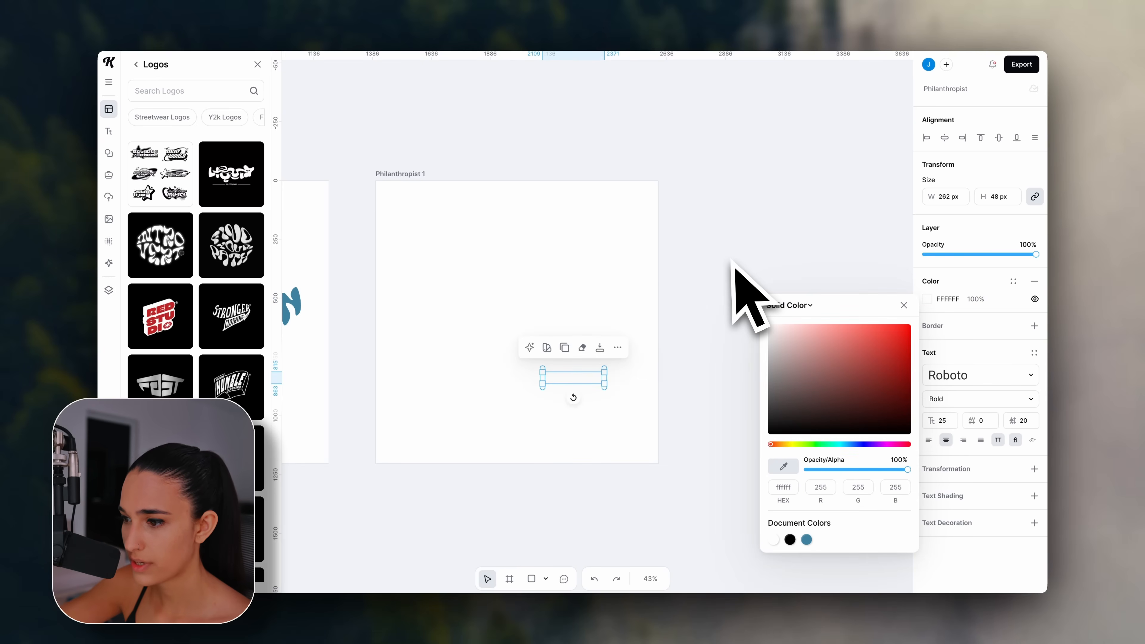
Make the Philanthropist 1 background black and close the Logos library.
click(390, 174)
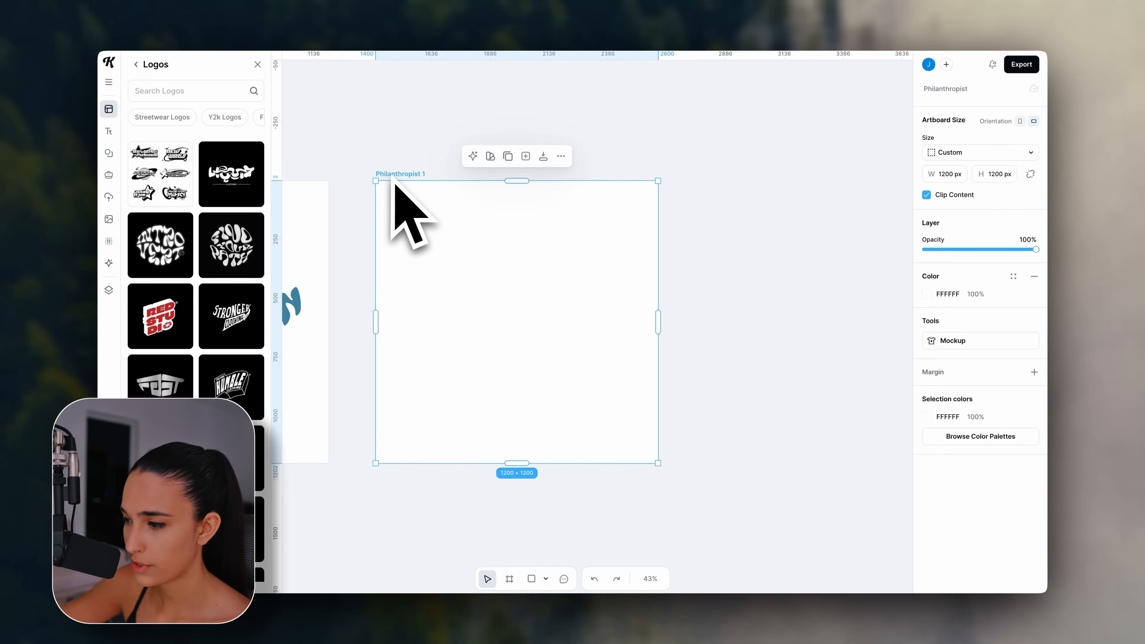
click(927, 294)
click(839, 363)
drag(839, 363, 744, 471)
click(730, 475)
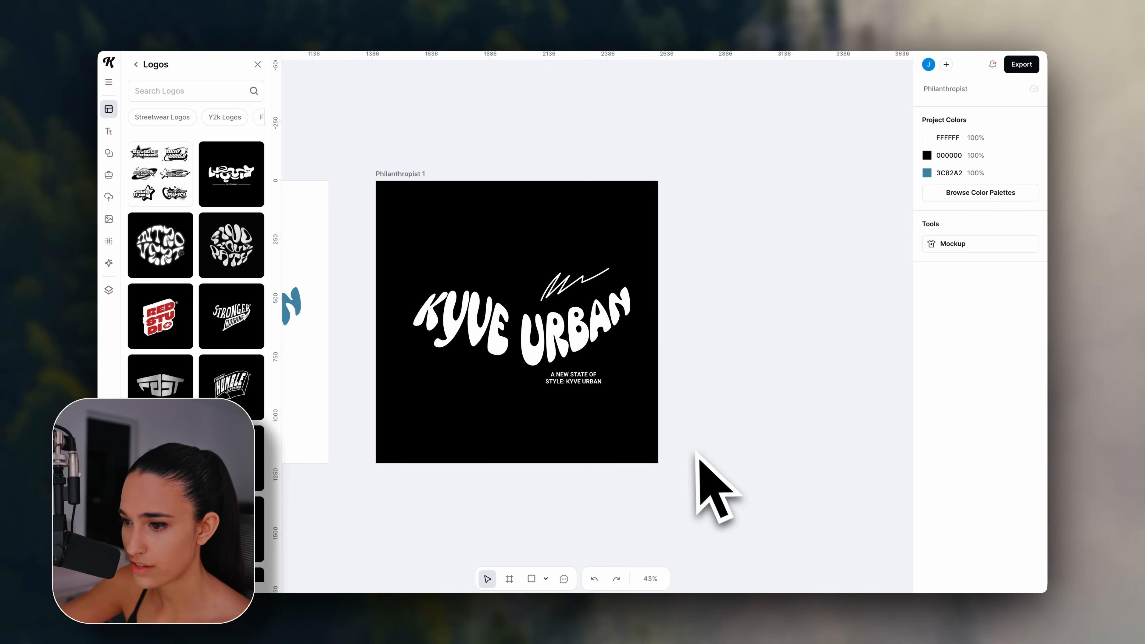
scroll(700, 474, left, 10)
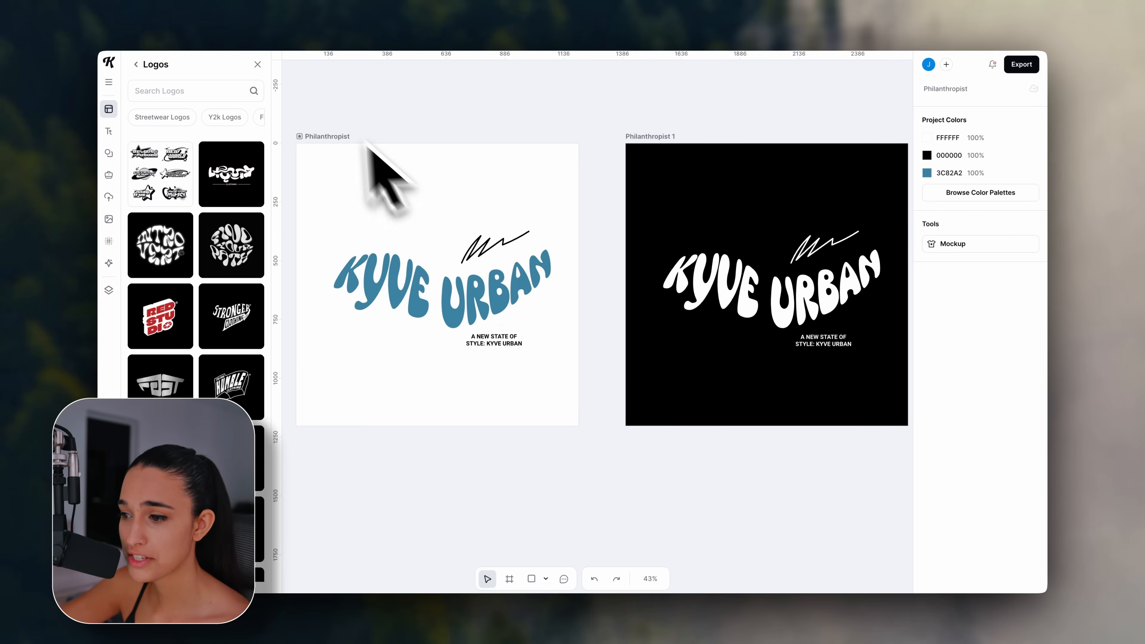
click(257, 64)
scroll(536, 255, right, 3)
scroll(536, 255, up, 2)
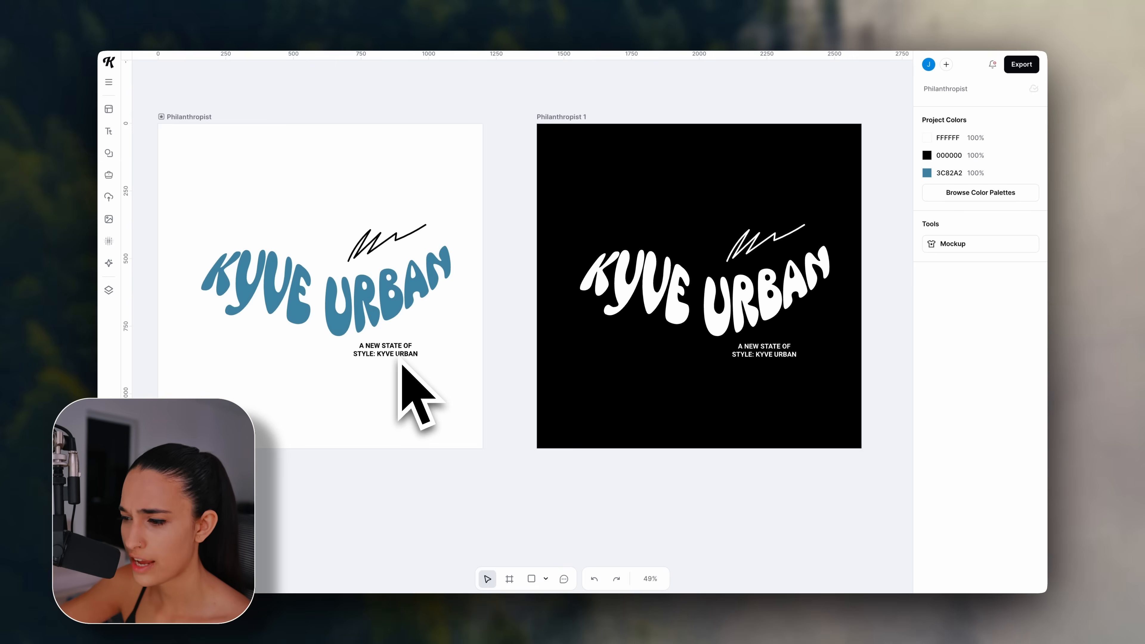
scroll(536, 255, right, 1)
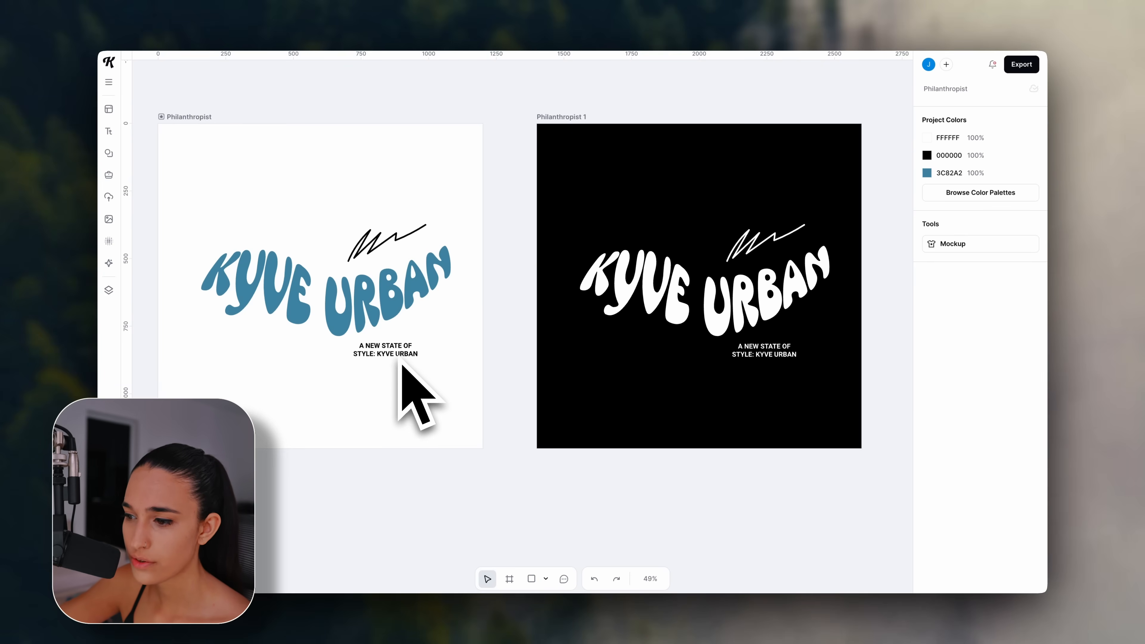
scroll(398, 365, down, 4)
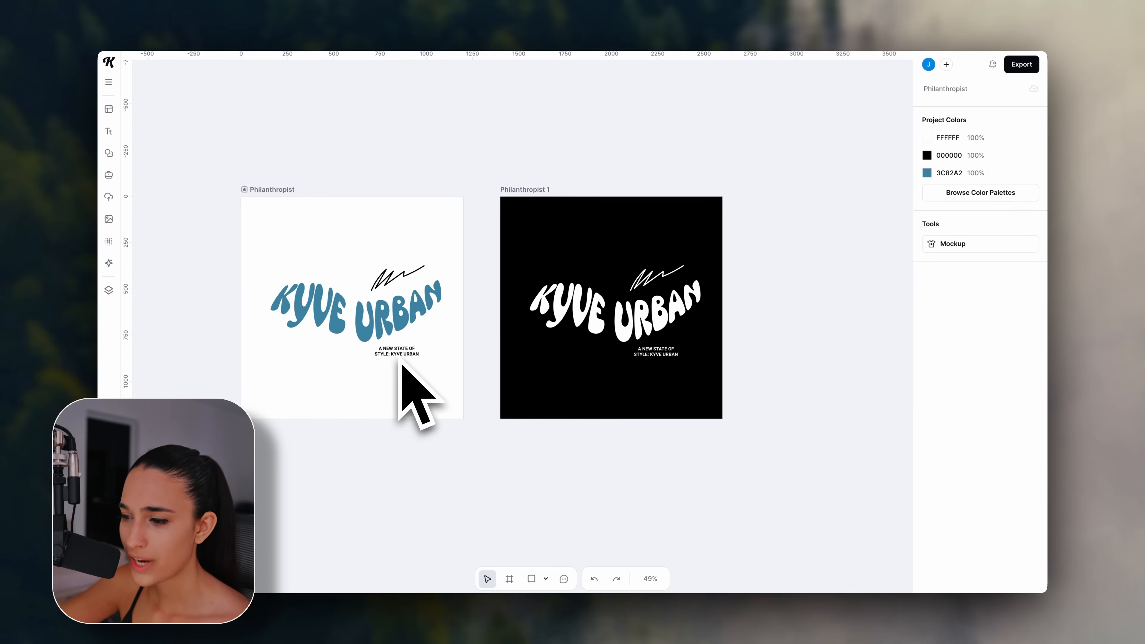
scroll(399, 365, right, 2)
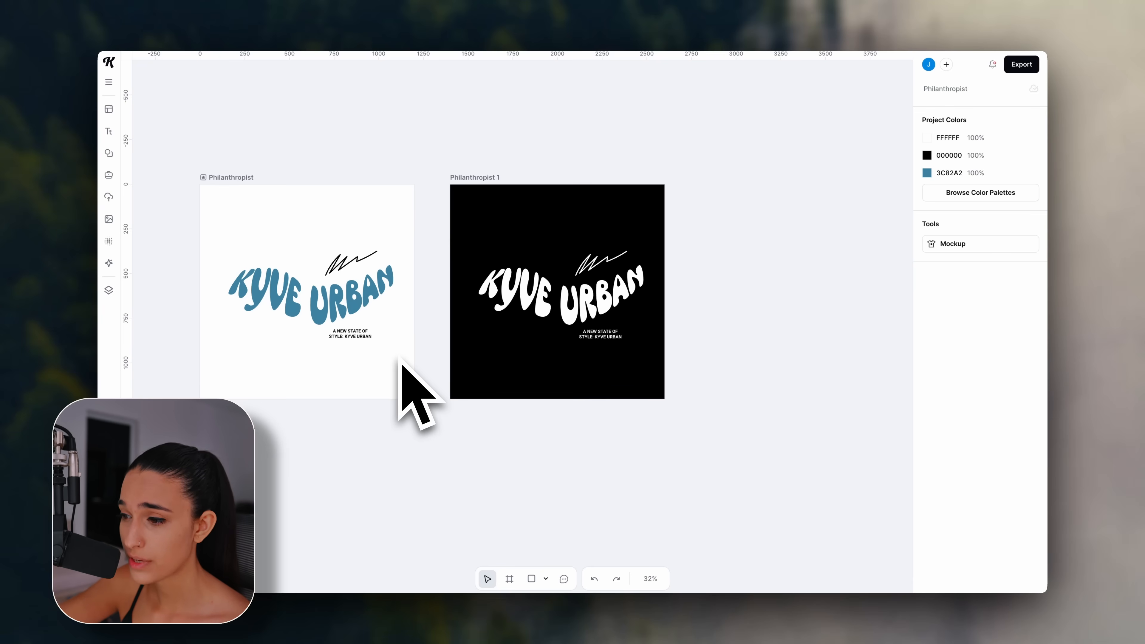
Duplicate the black Philanthropist 1 artboard and delete the signature and tagline from the Philanthropist 2 copy.
click(483, 180)
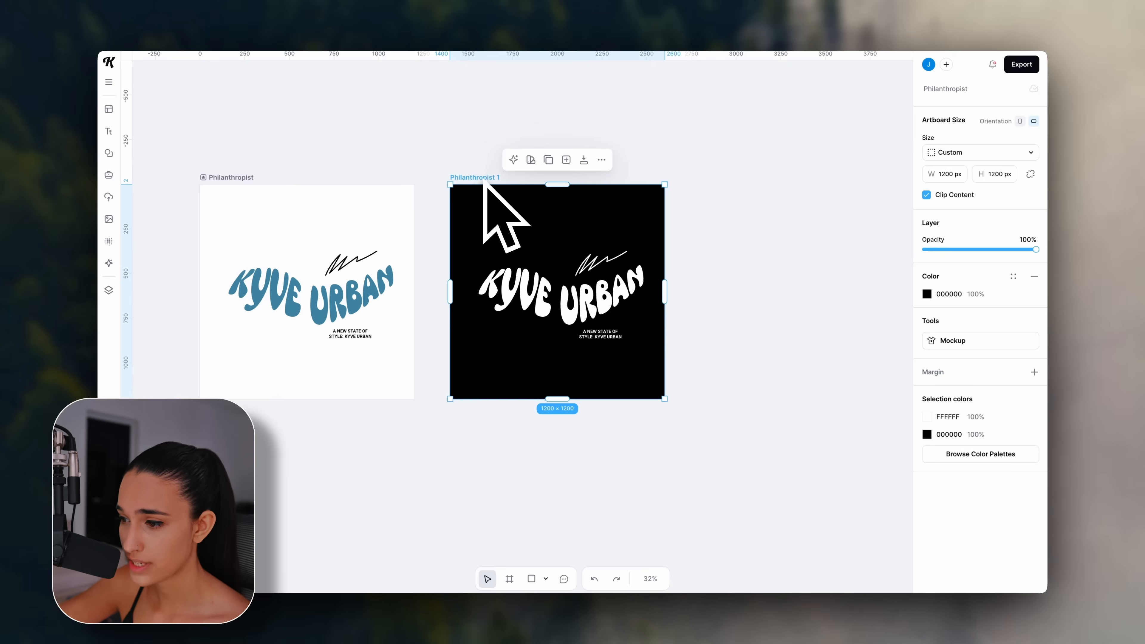
click(548, 163)
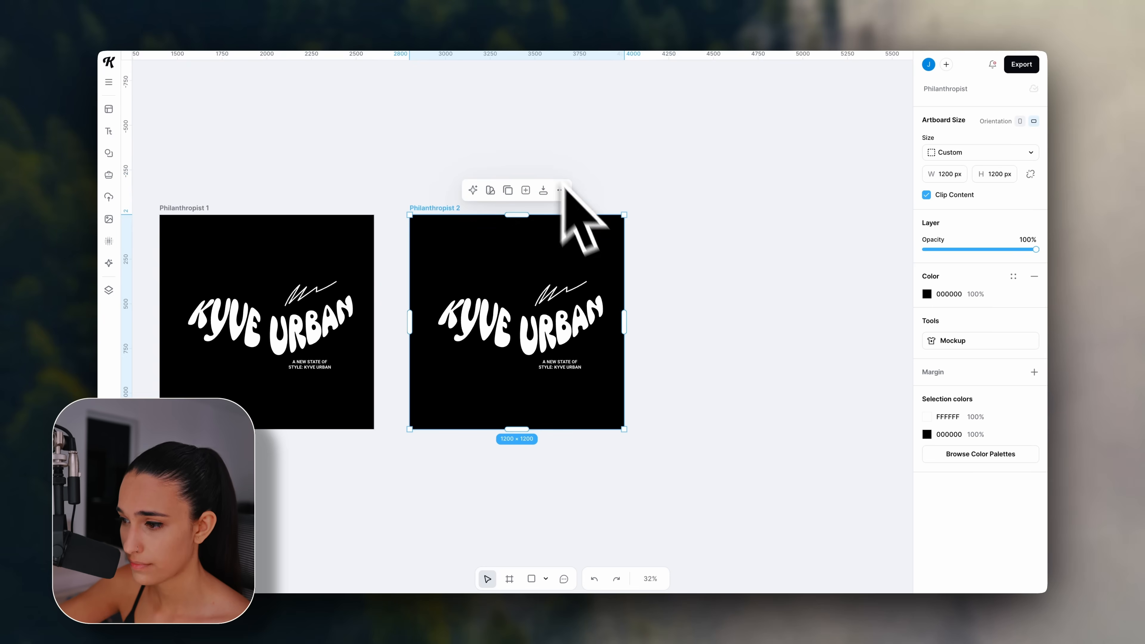
click(564, 288)
click(565, 367)
key(Delete)
Duplicate the white Philanthropist artboard and delete the signature and tagline from the Philanthropist 3 copy.
scroll(565, 367, left, 3)
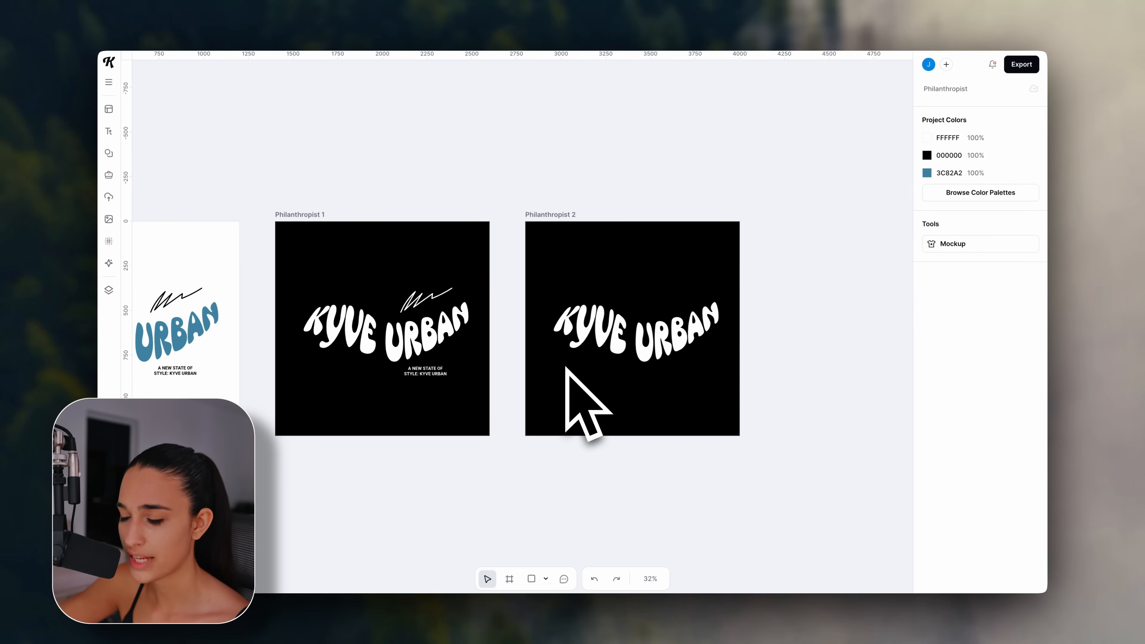
scroll(567, 379, left, 5)
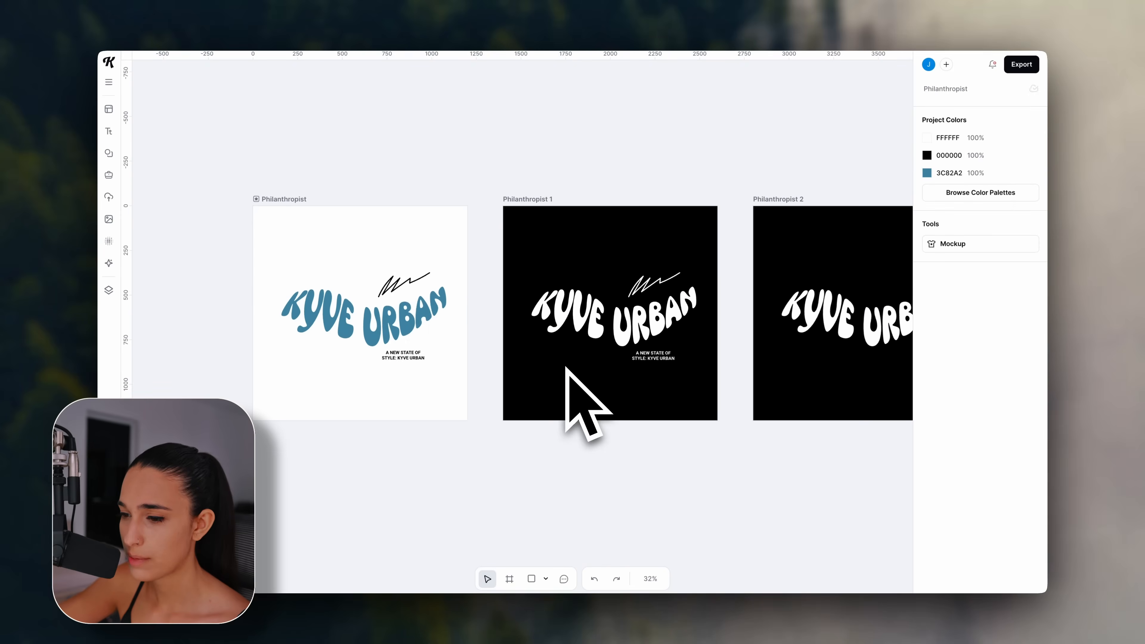
click(302, 233)
click(351, 182)
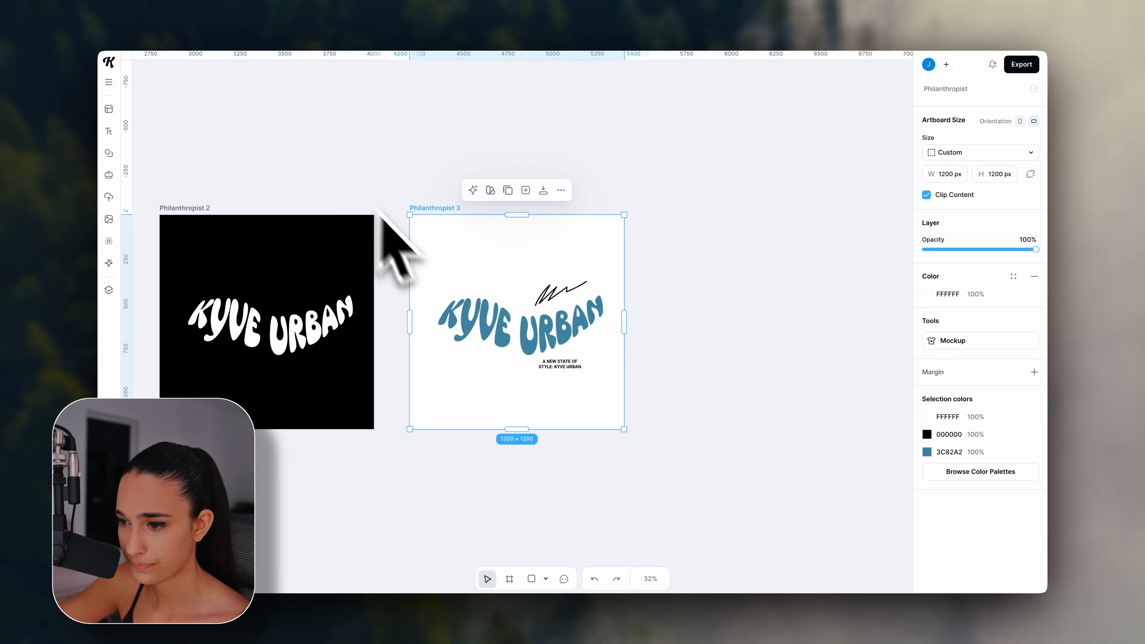
click(560, 303)
key(Delete)
click(569, 364)
key(Delete)
scroll(570, 366, left, 5)
scroll(569, 366, down, 3)
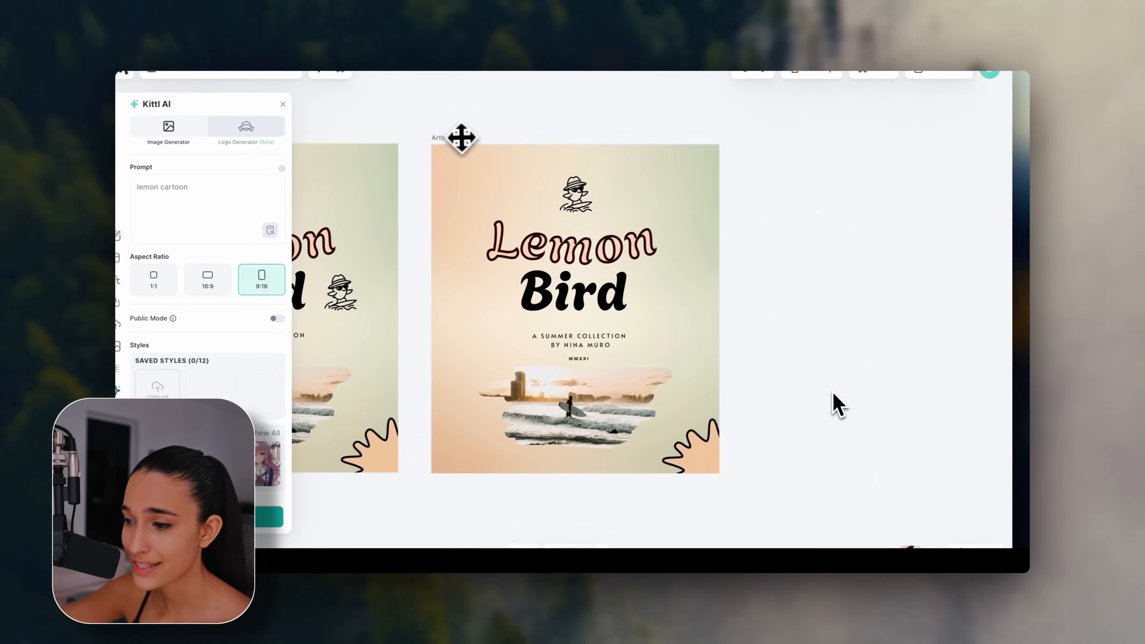
In the Lemon Bird design, drag an orange blob, an abstract shape and a lemon slice onto Artboard 3.
click(465, 151)
right_click(779, 226)
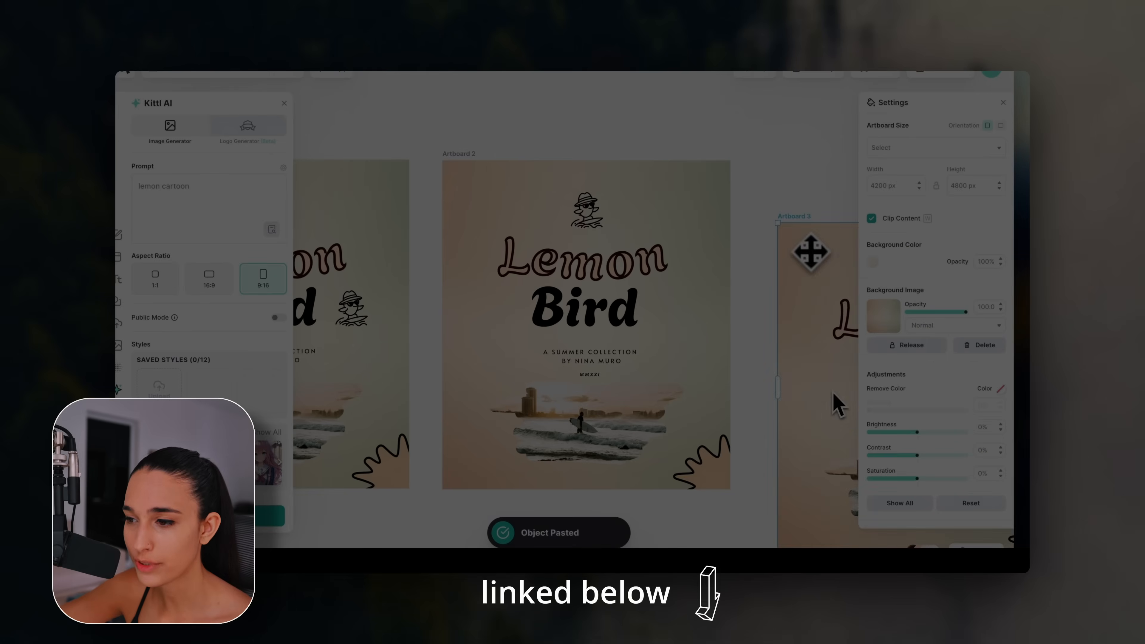
scroll(834, 403, right, 5)
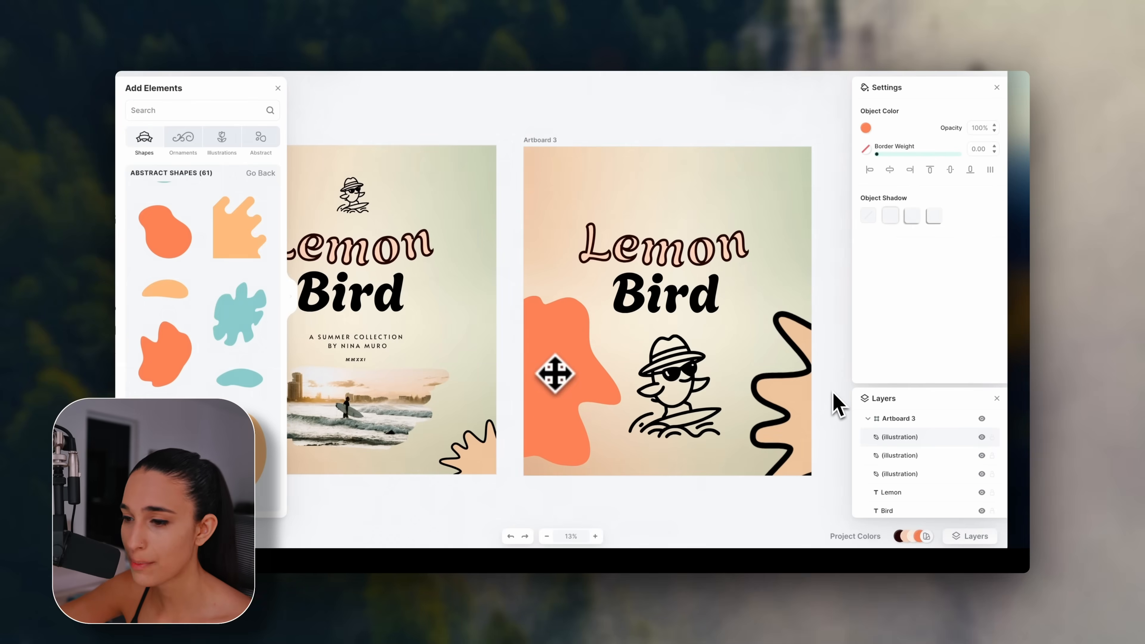
drag(858, 180, 912, 179)
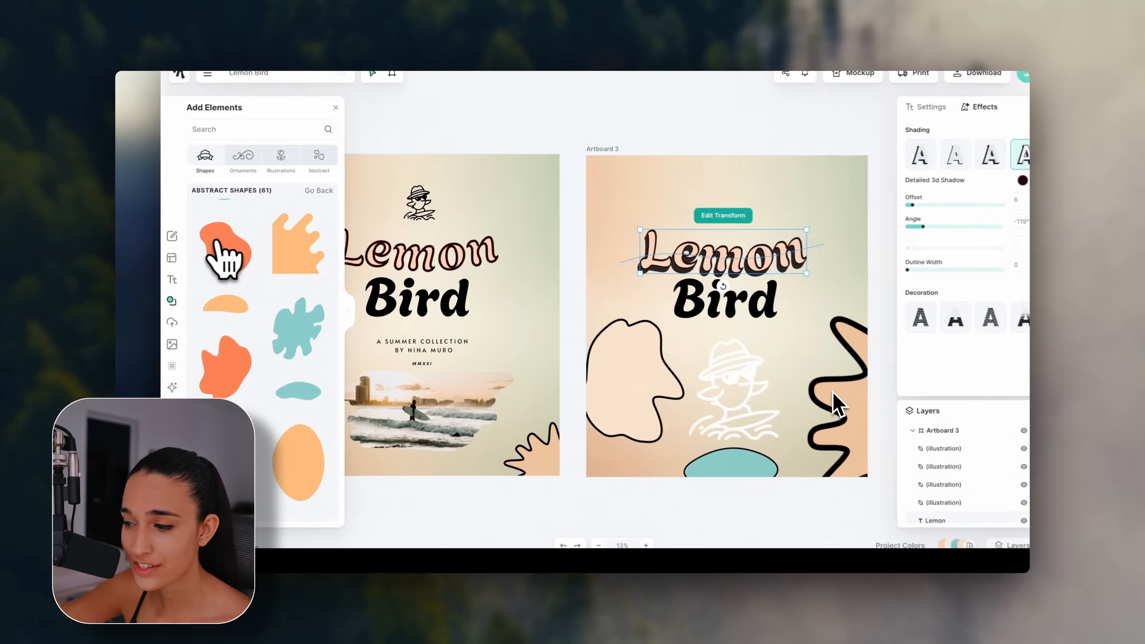
drag(147, 261, 700, 426)
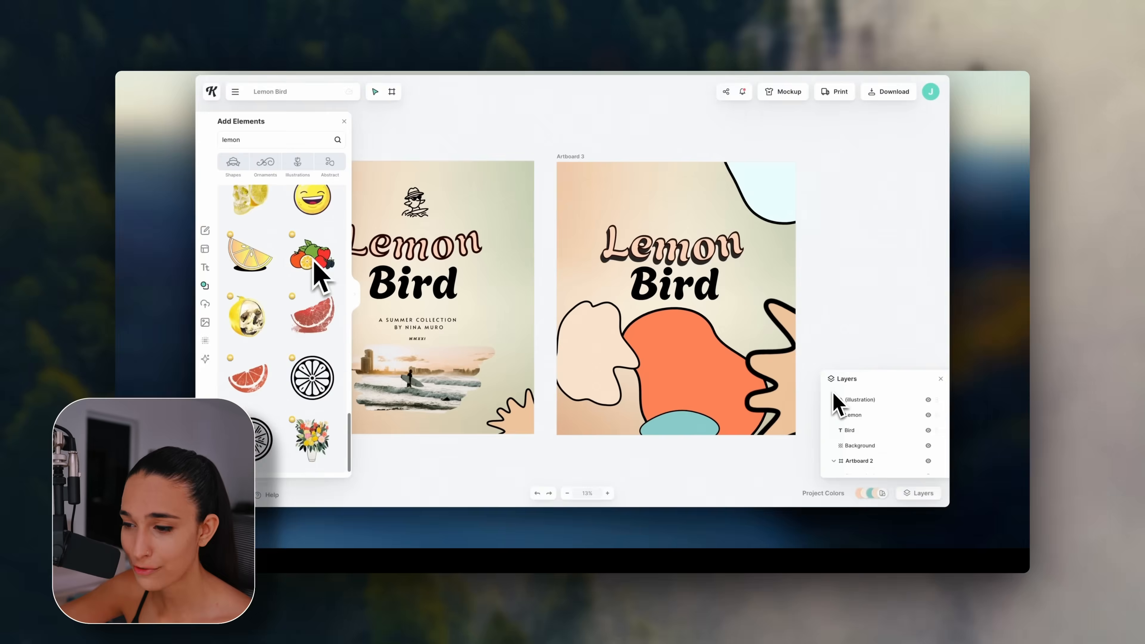
drag(248, 250, 652, 178)
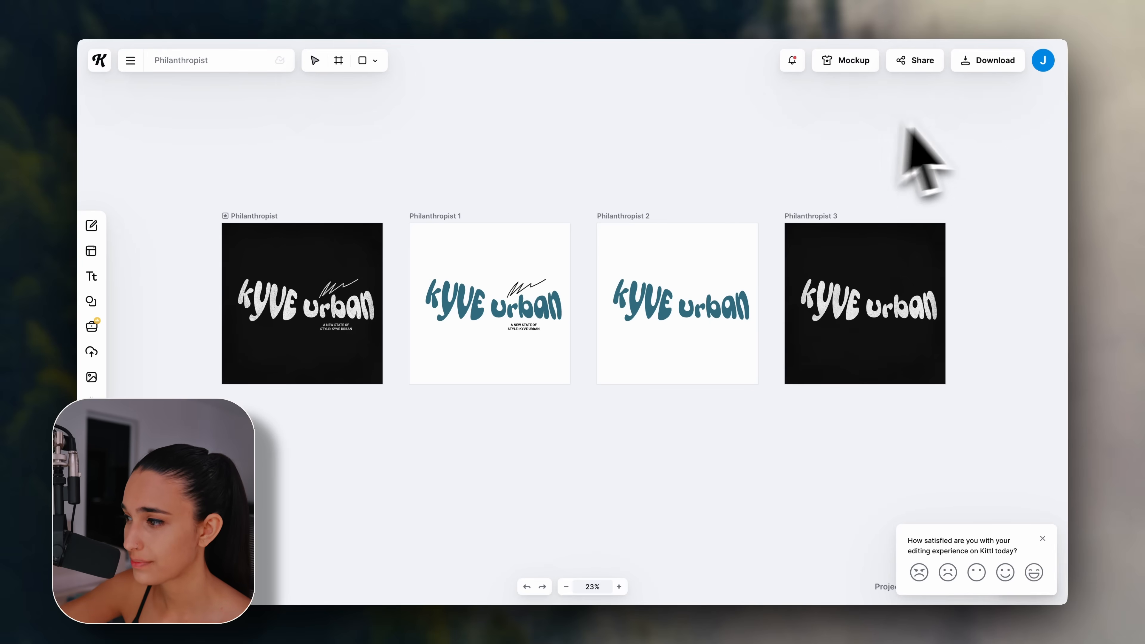
Download Philanthropist 3 as a 3600 × 3600 px PNG with Remove Background on.
click(1004, 68)
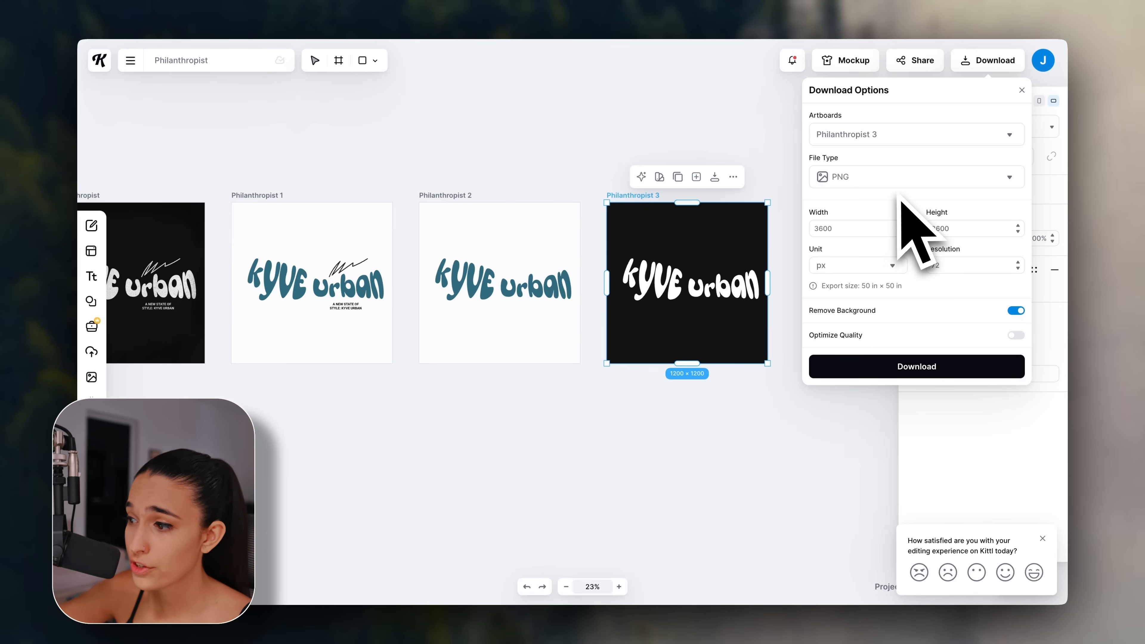
click(894, 183)
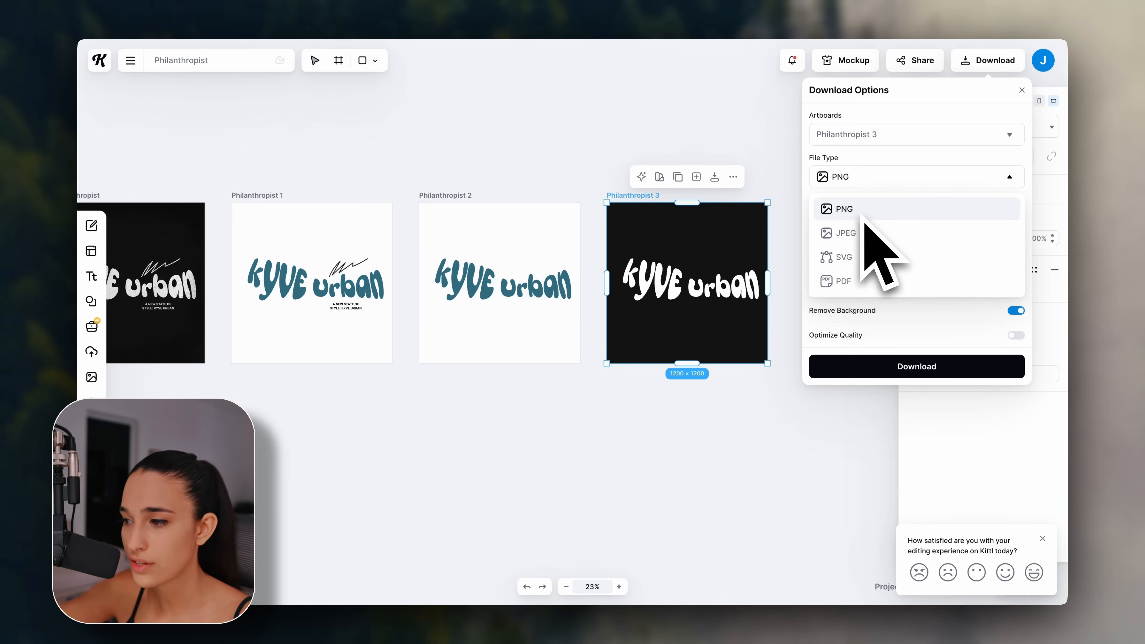
click(877, 173)
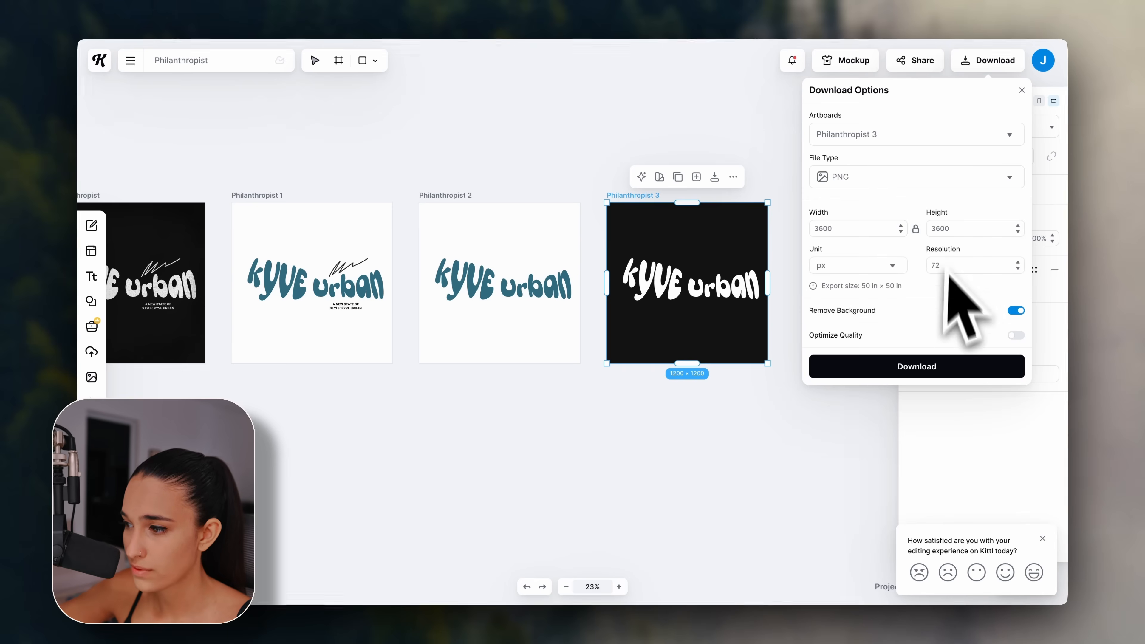
click(919, 363)
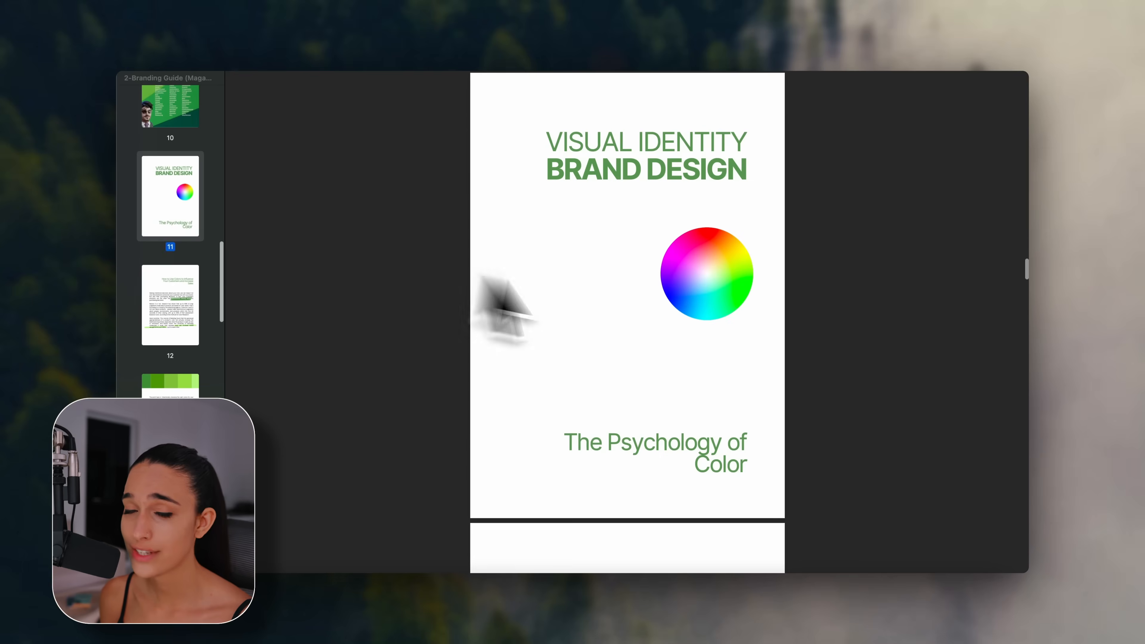
Scroll the branding guide PDF and jump to its Green colour page from the sidebar thumbnail.
scroll(872, 336, up, 10)
scroll(910, 328, up, 5)
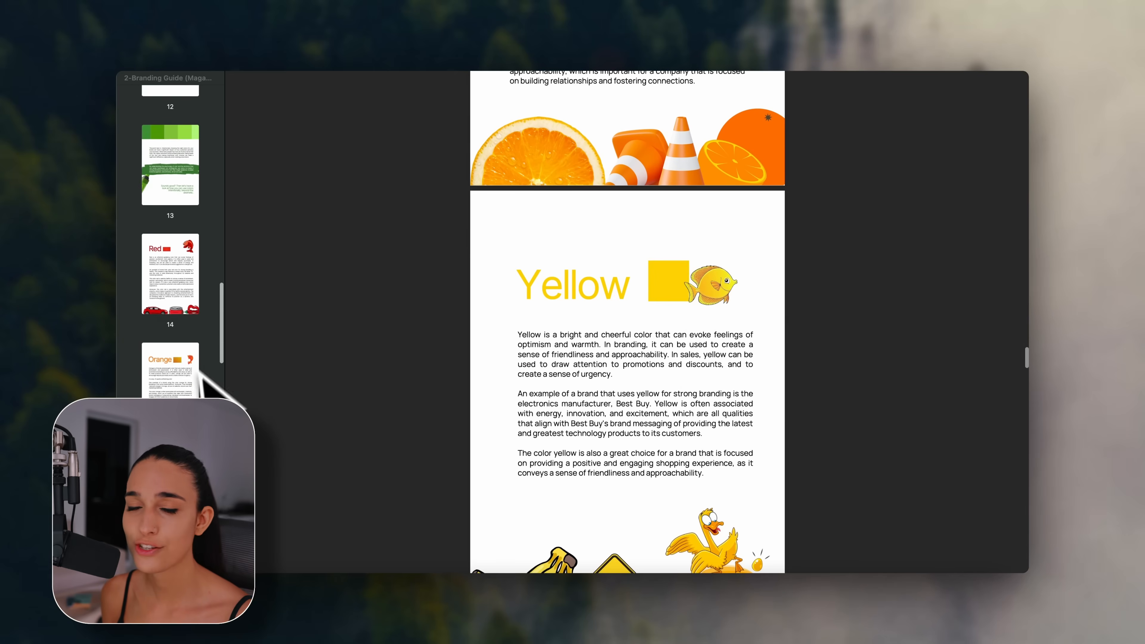
scroll(202, 376, down, 5)
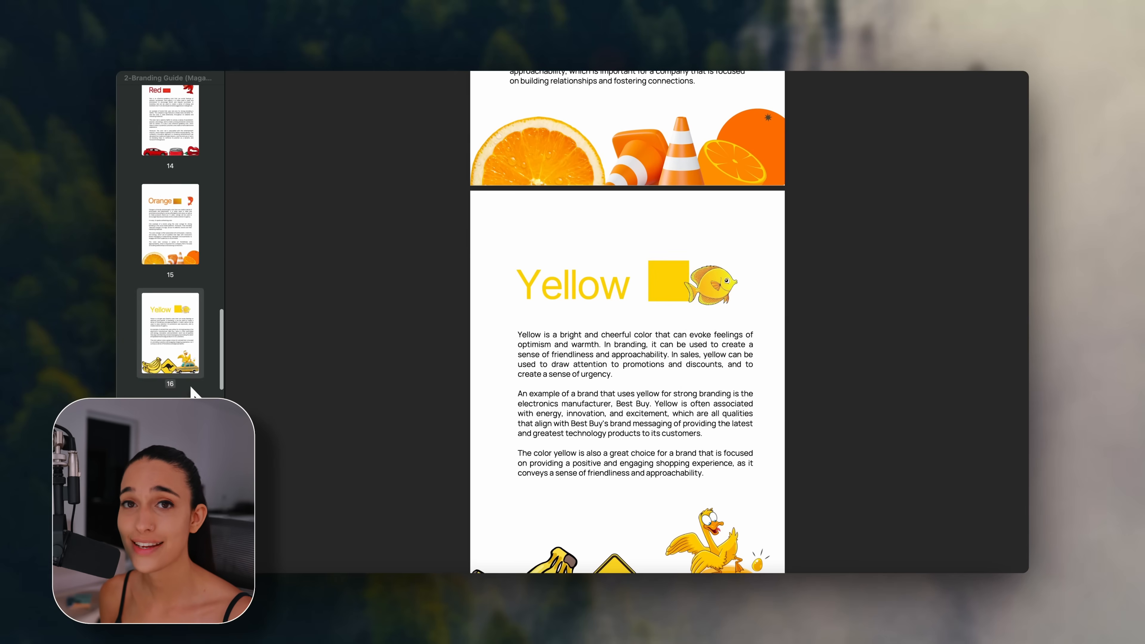
click(173, 352)
scroll(170, 234, down, 5)
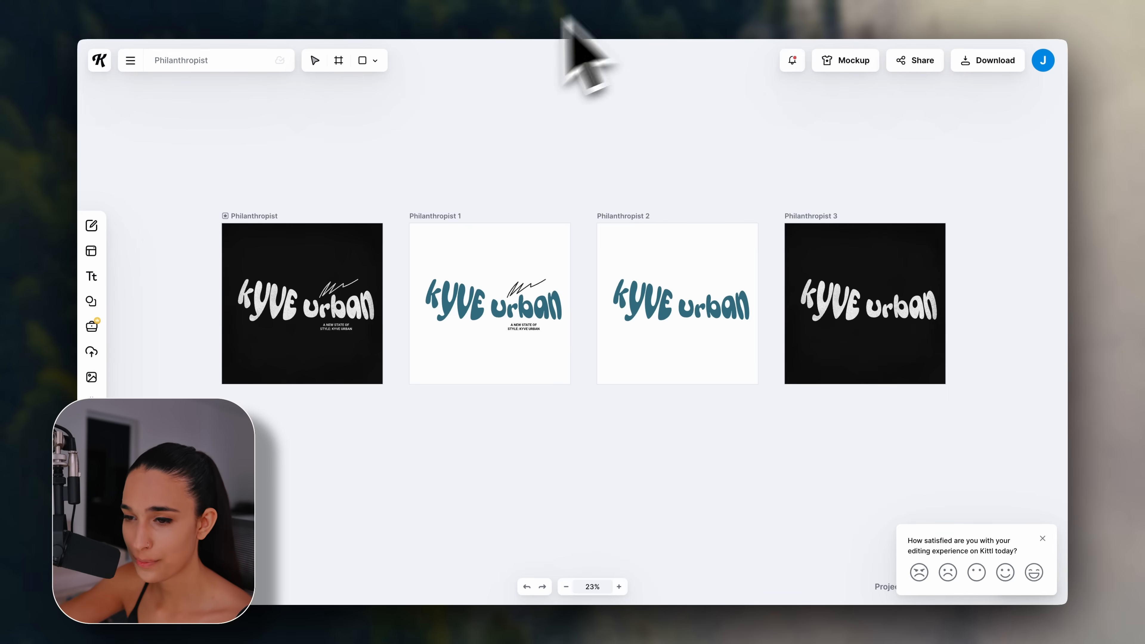
Return to the Kittl dashboard, browse the templates and open the Liquid Clothing Logo template.
click(108, 67)
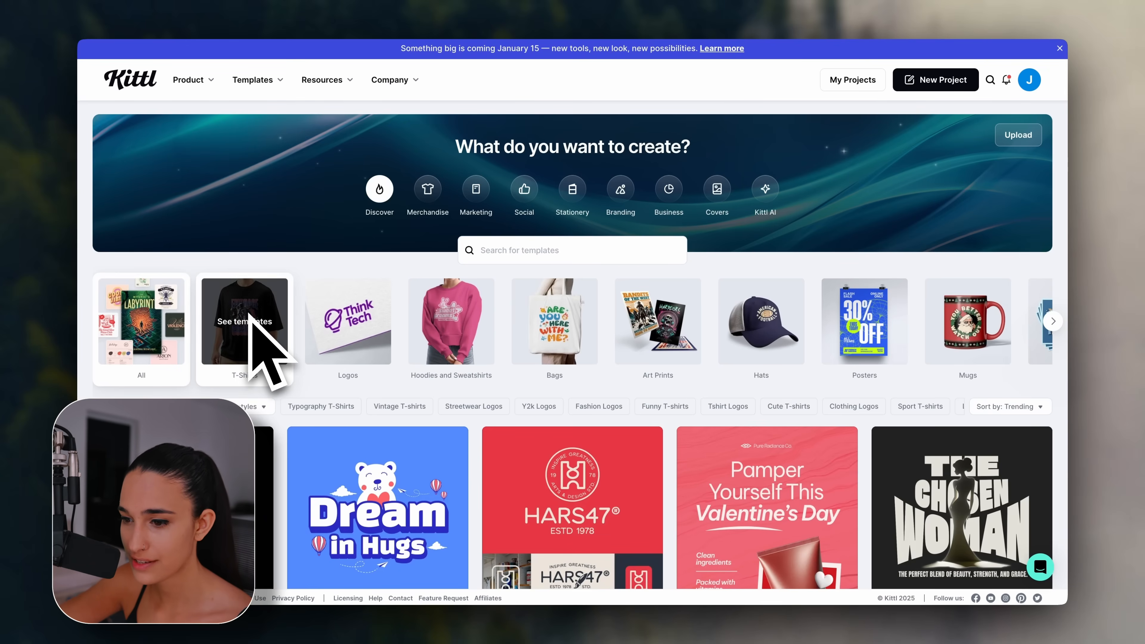
scroll(476, 419, down, 5)
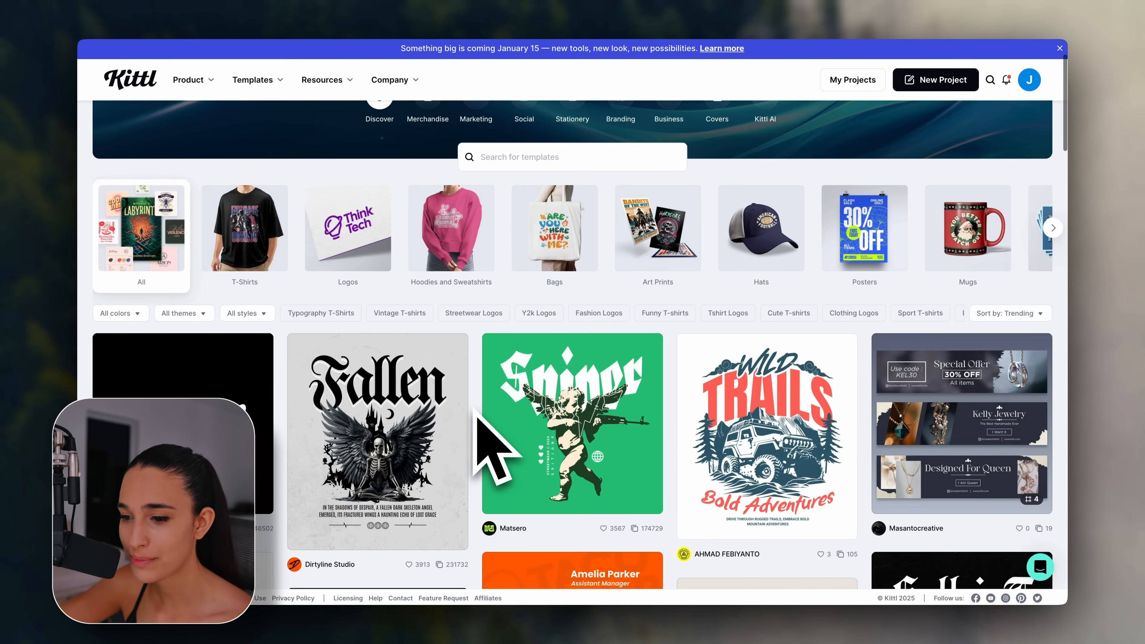
scroll(491, 451, down, 1)
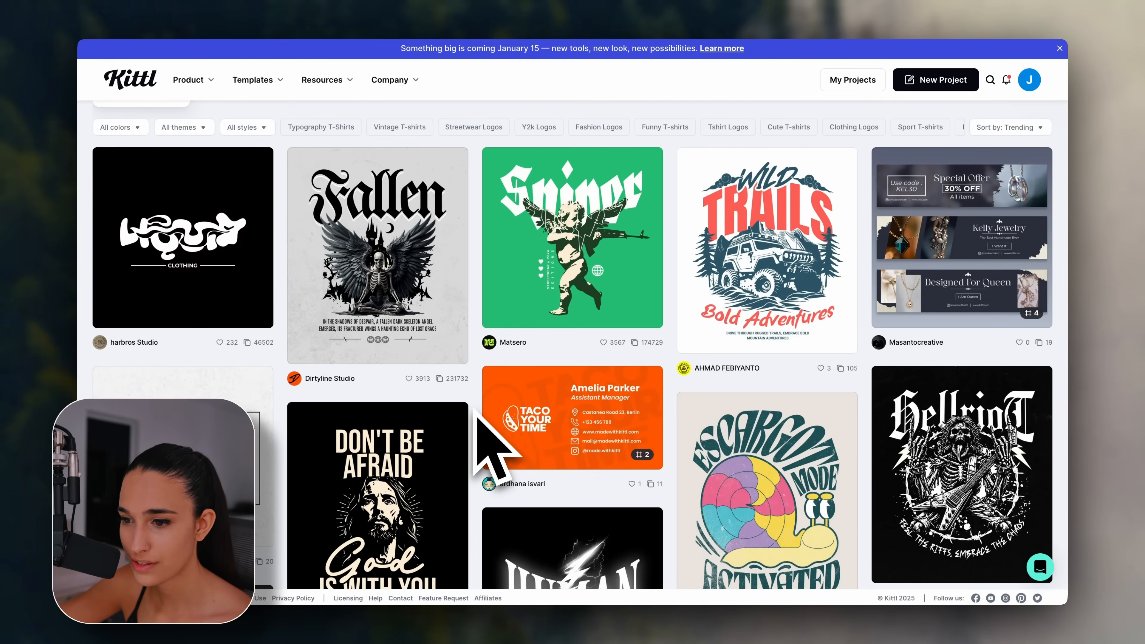
scroll(478, 415, up, 1)
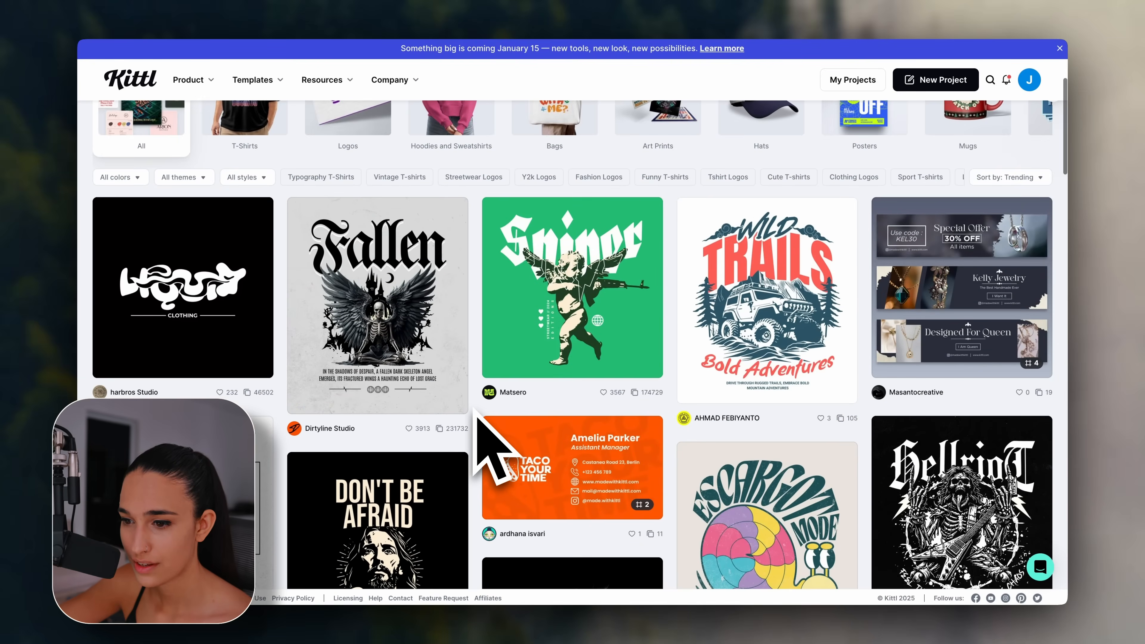
click(174, 276)
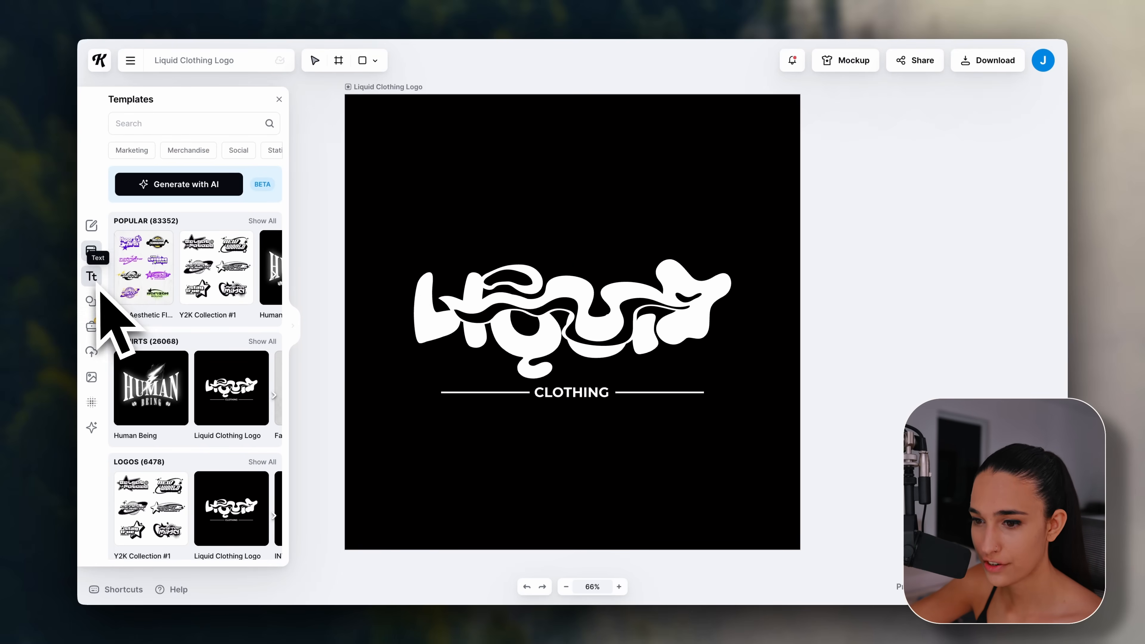
Search the Elements library for 'palm tree' and browse the palm illustration results.
click(92, 304)
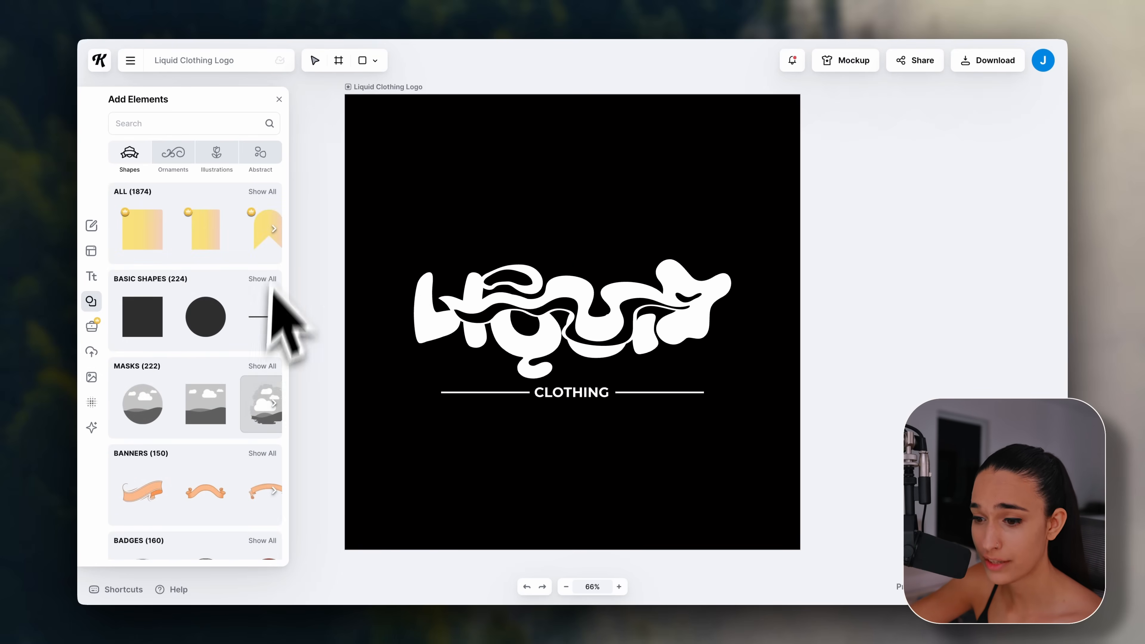
scroll(251, 397, down, 12)
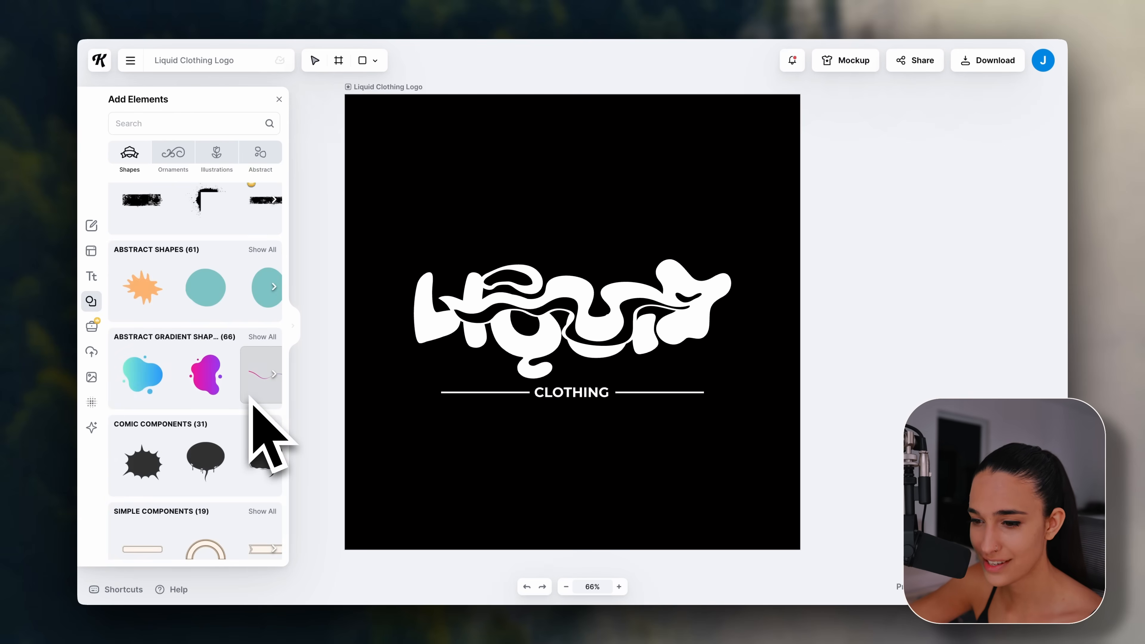
scroll(251, 402, down, 3)
scroll(250, 403, up, 15)
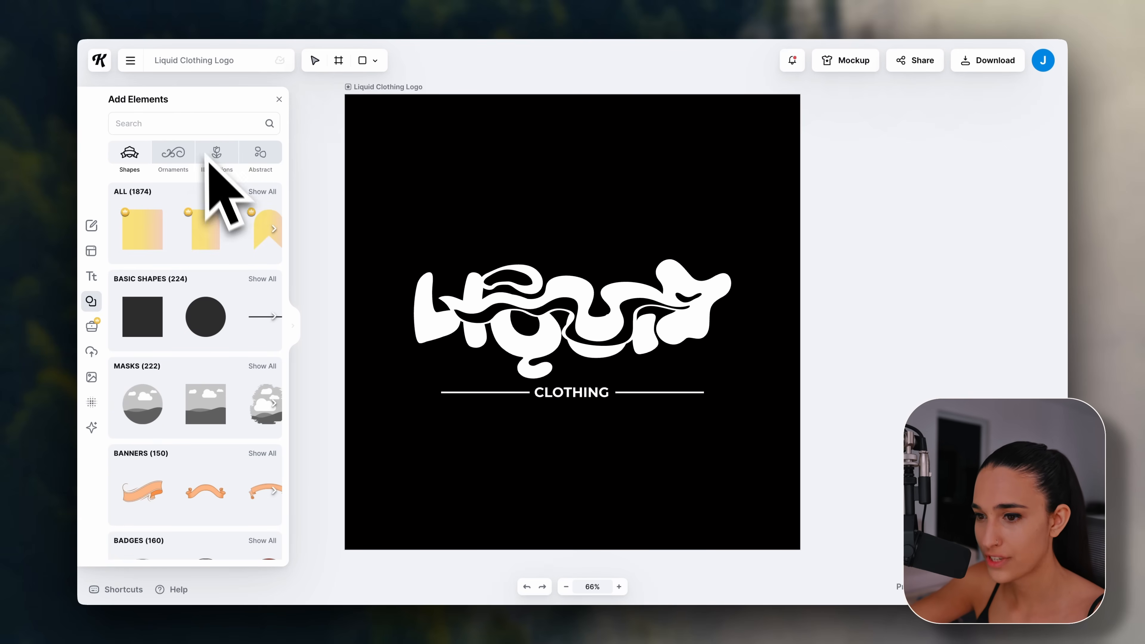
text(alm tree)
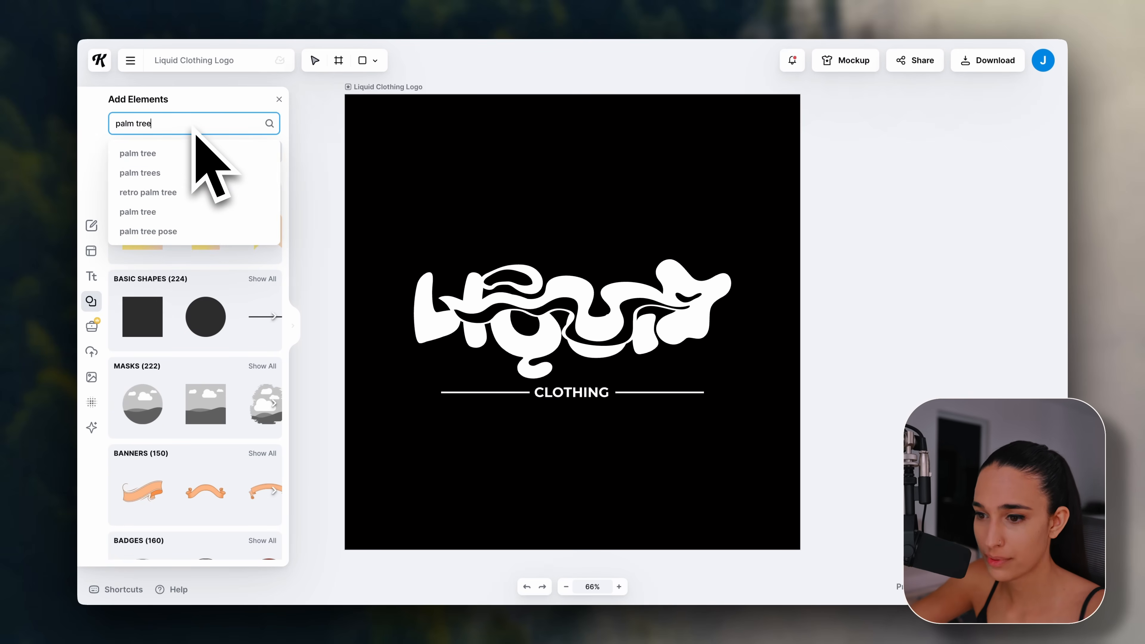
key(Return)
scroll(223, 417, down, 5)
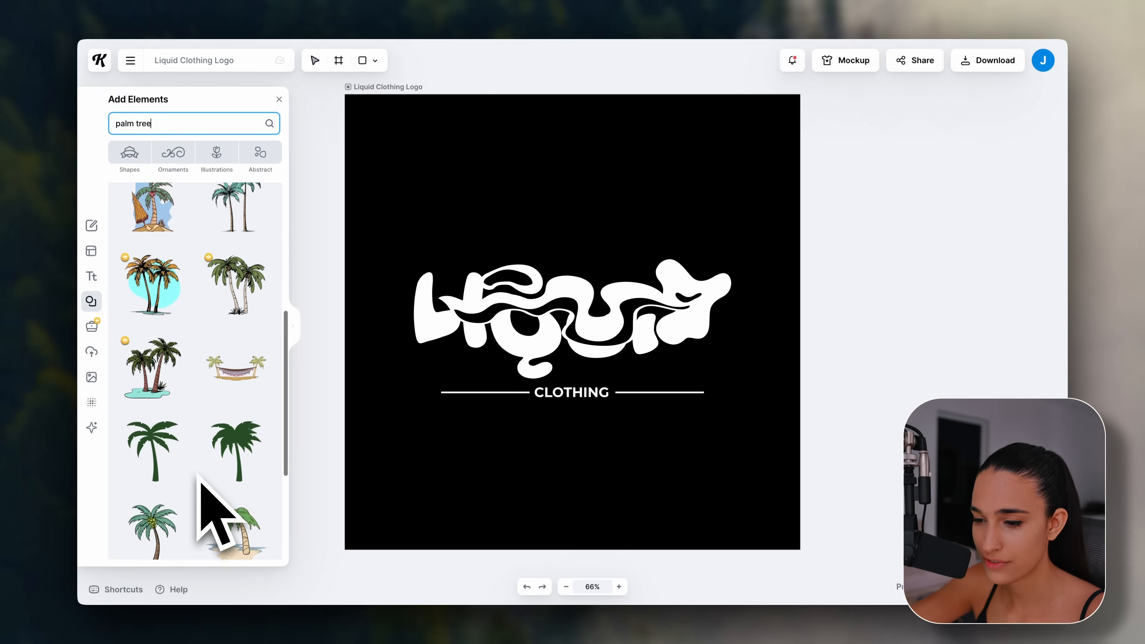
scroll(210, 333, down, 3)
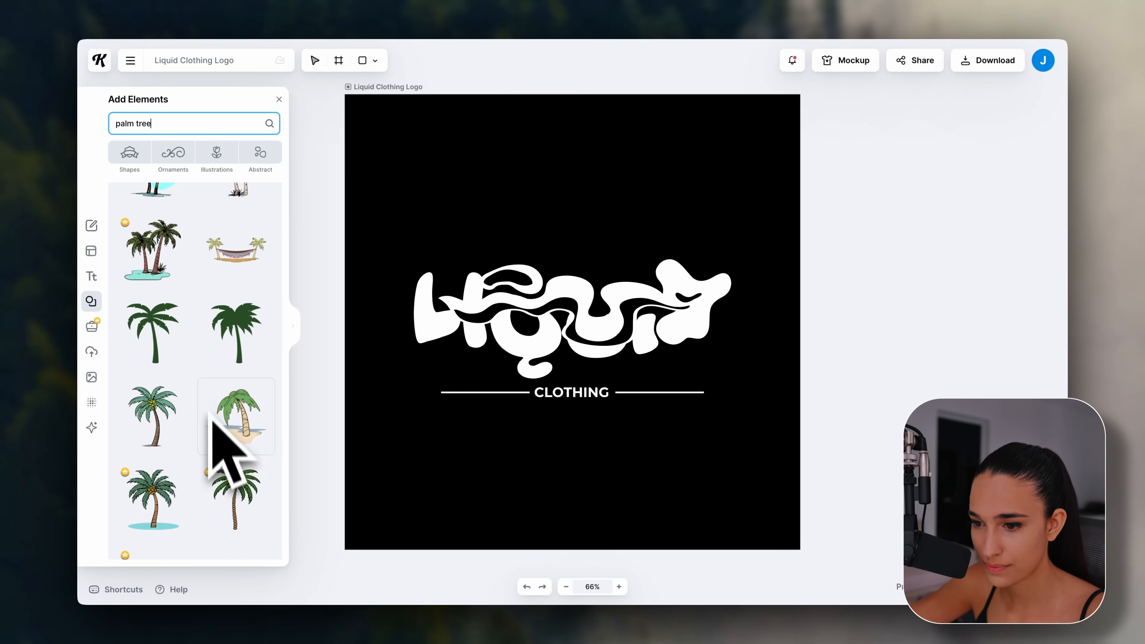
scroll(221, 451, up, 3)
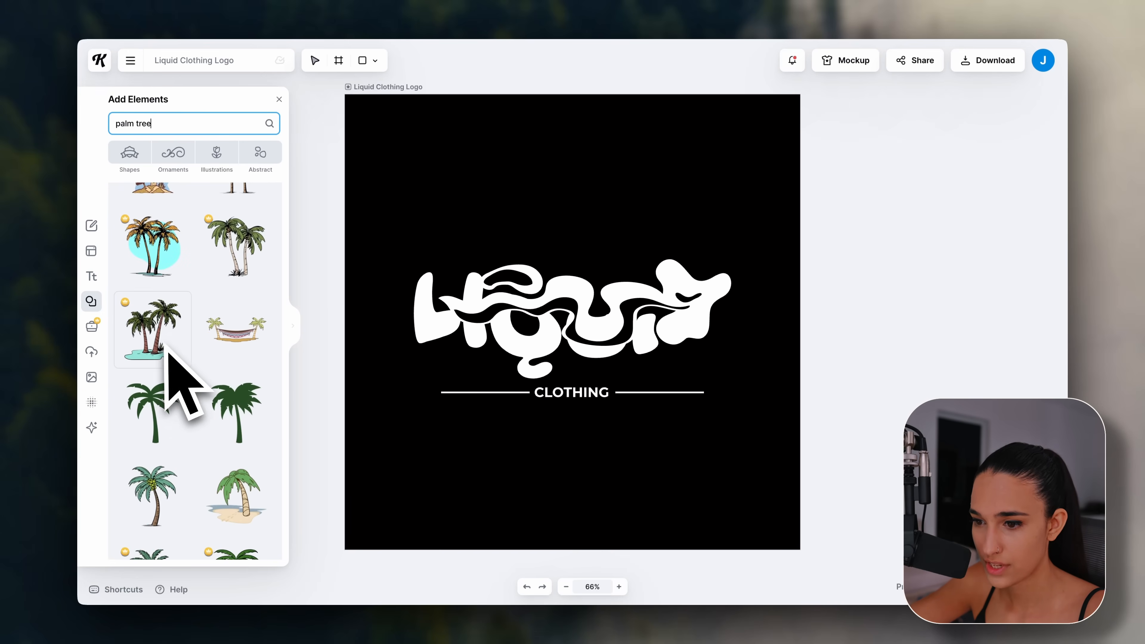
scroll(236, 320, up, 1)
Add the cyan-backed palm tree illustration and place it below the CLOTHING line, shifting the logo down.
click(157, 300)
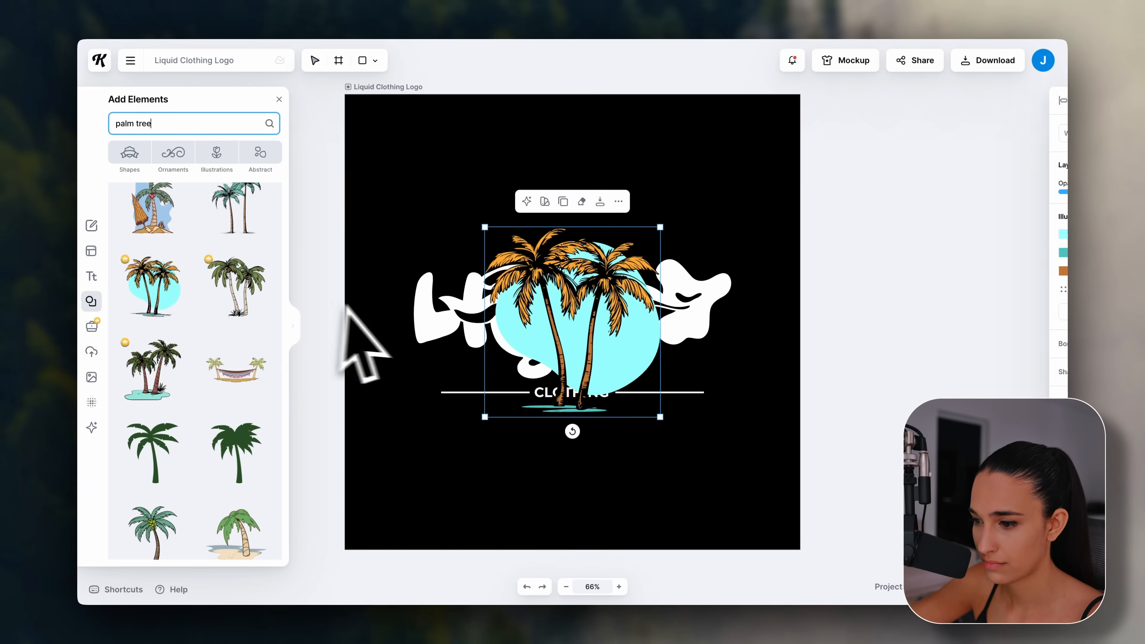
drag(545, 366, 734, 203)
click(719, 300)
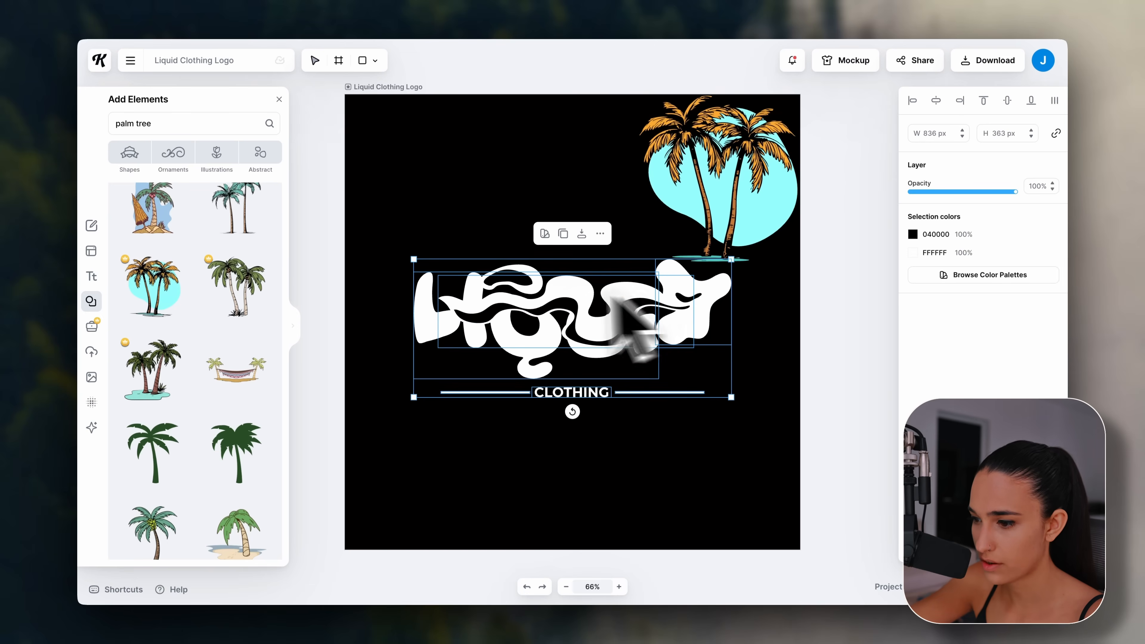
drag(613, 301, 611, 336)
key(ctrl+z)
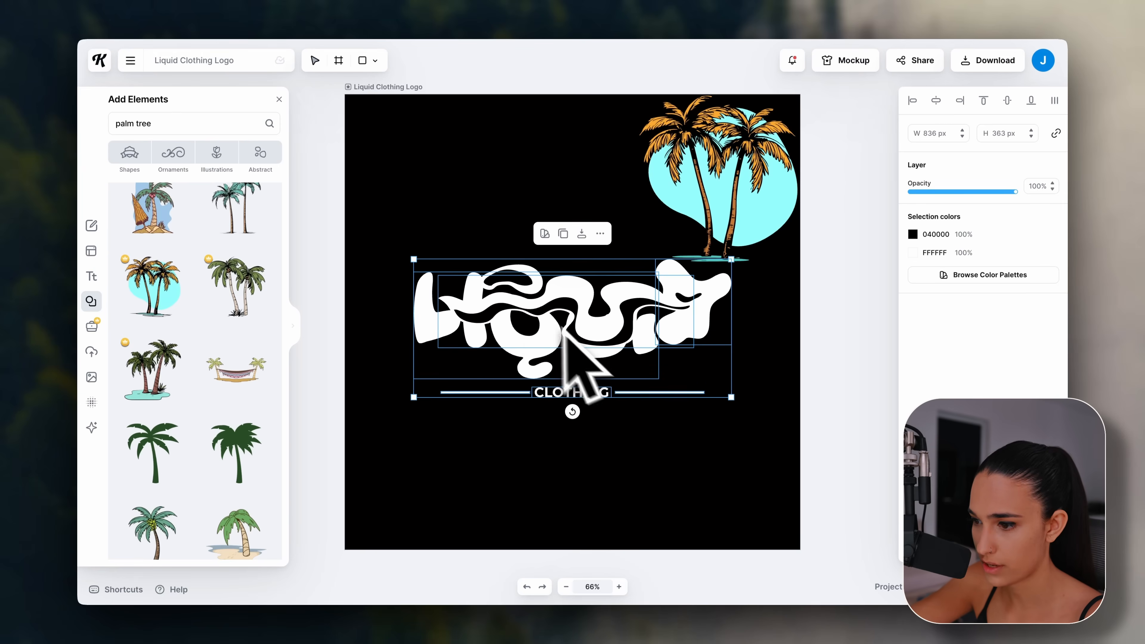
drag(622, 303, 642, 389)
drag(686, 217, 590, 257)
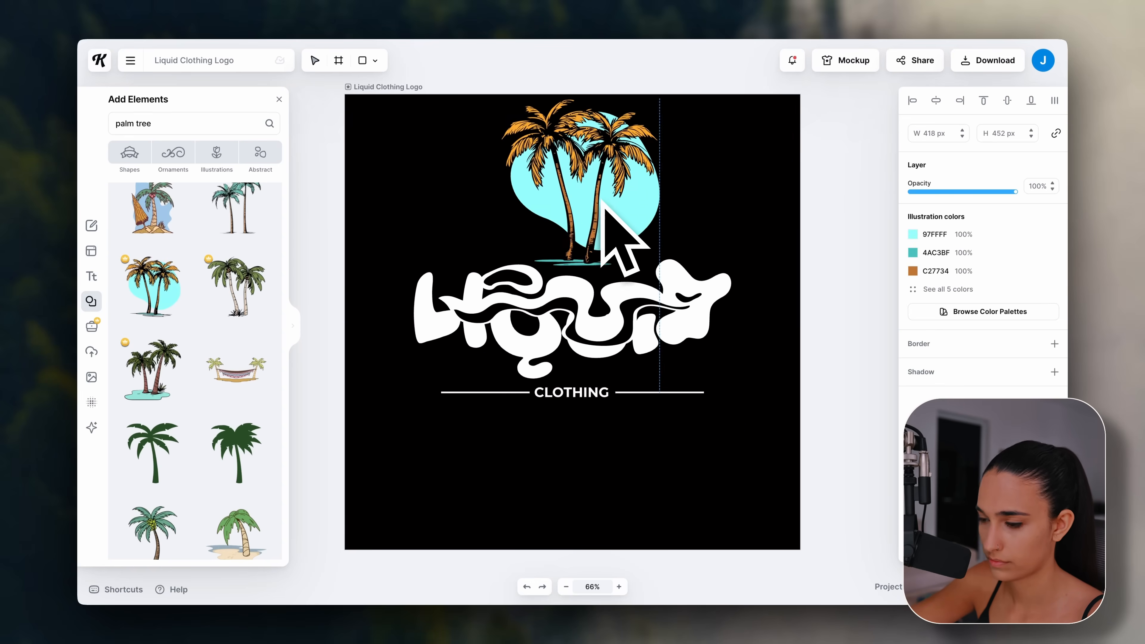
drag(604, 201, 588, 478)
Move the logo and palm tree up together, enlarge them, and fine-tune the palm tree's position.
drag(841, 541, 453, 248)
drag(575, 352, 585, 242)
drag(741, 474, 771, 506)
drag(633, 426, 616, 426)
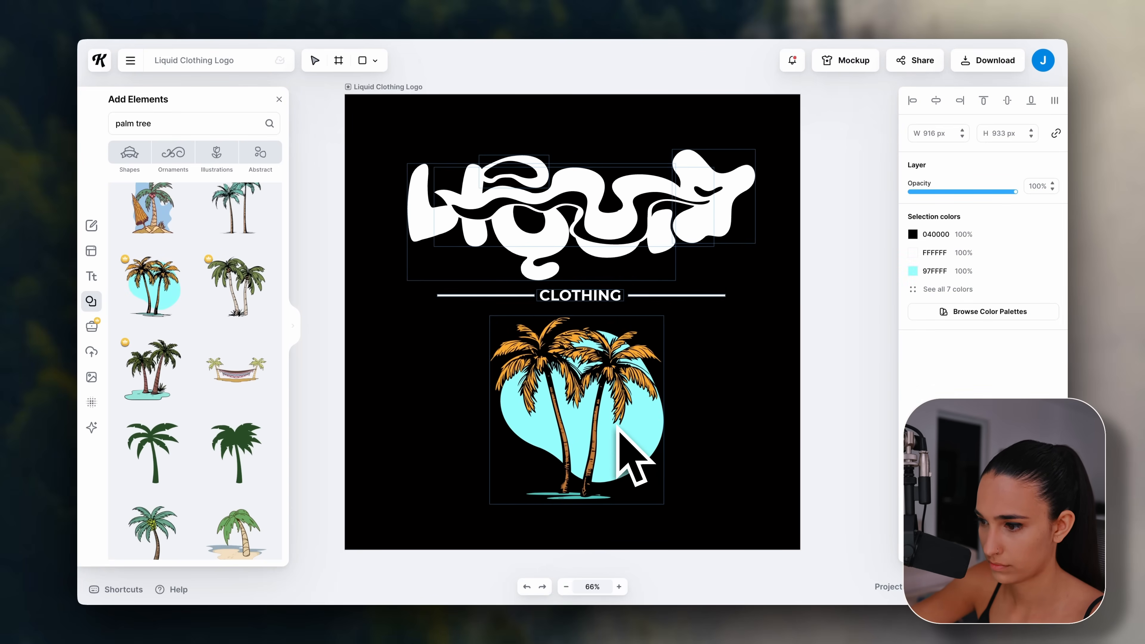
click(847, 385)
click(613, 439)
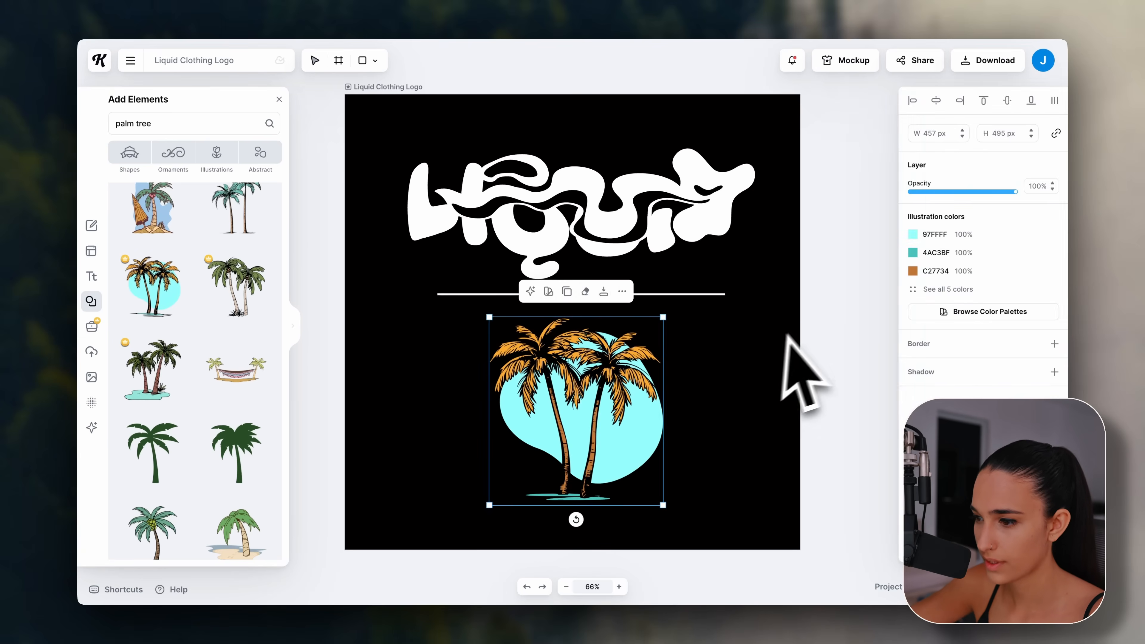
click(794, 338)
drag(587, 405, 581, 409)
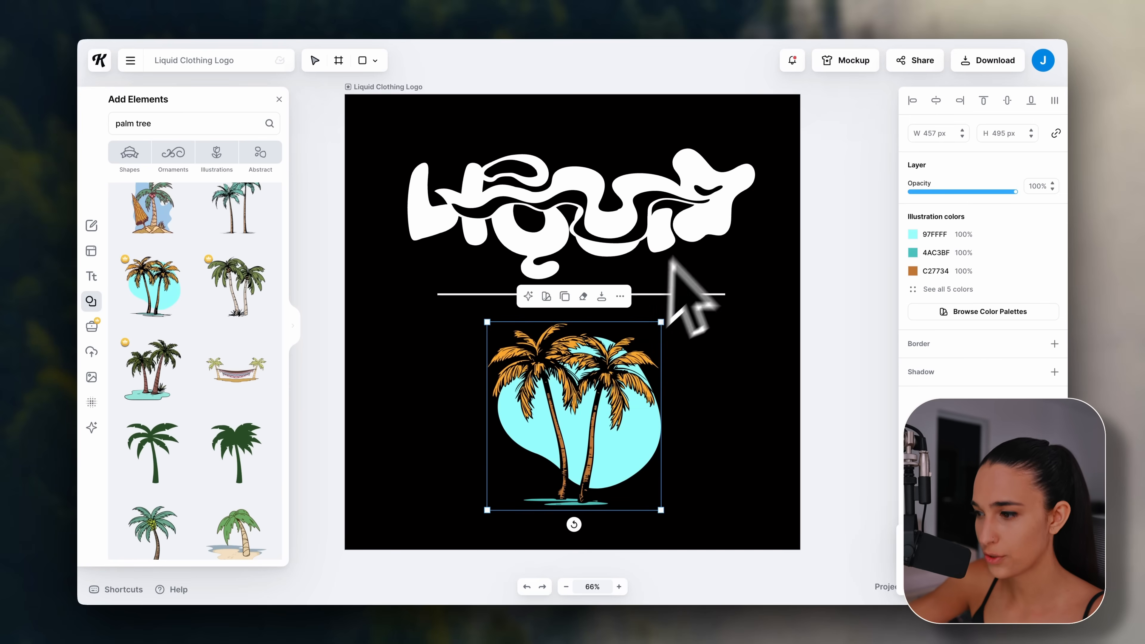
click(807, 247)
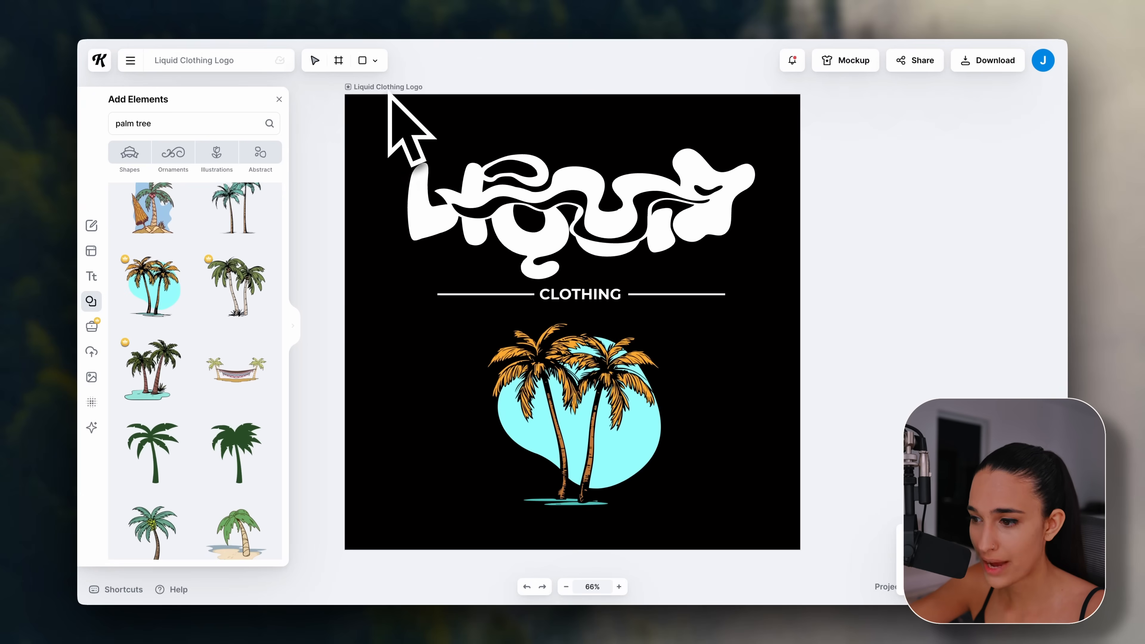
Preview a white artboard background, then keep the black background.
click(389, 98)
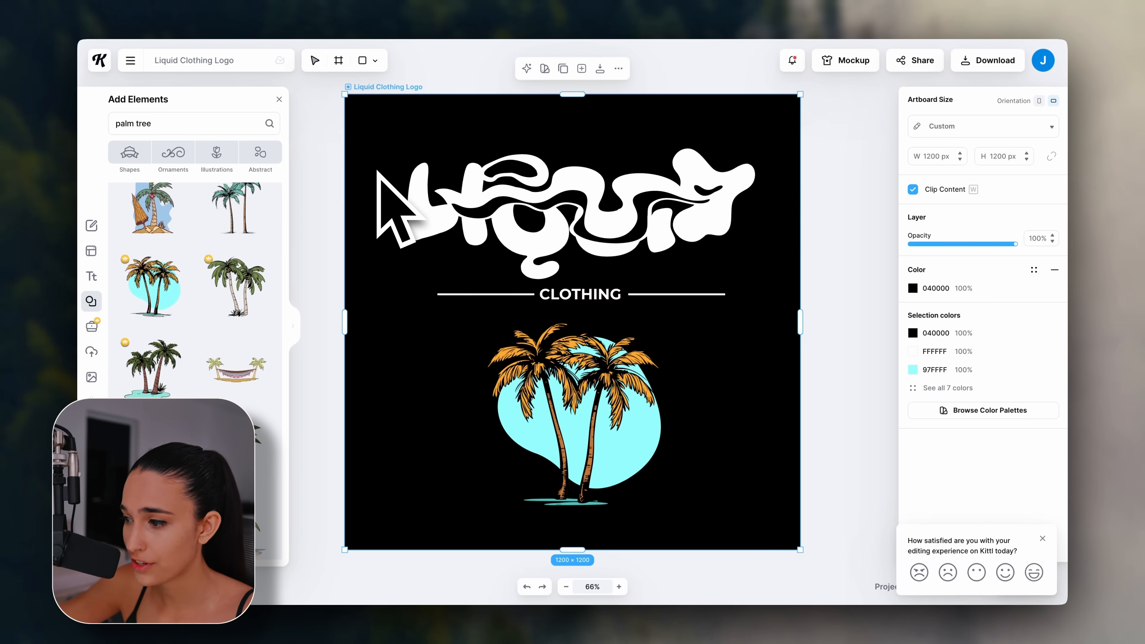
click(913, 288)
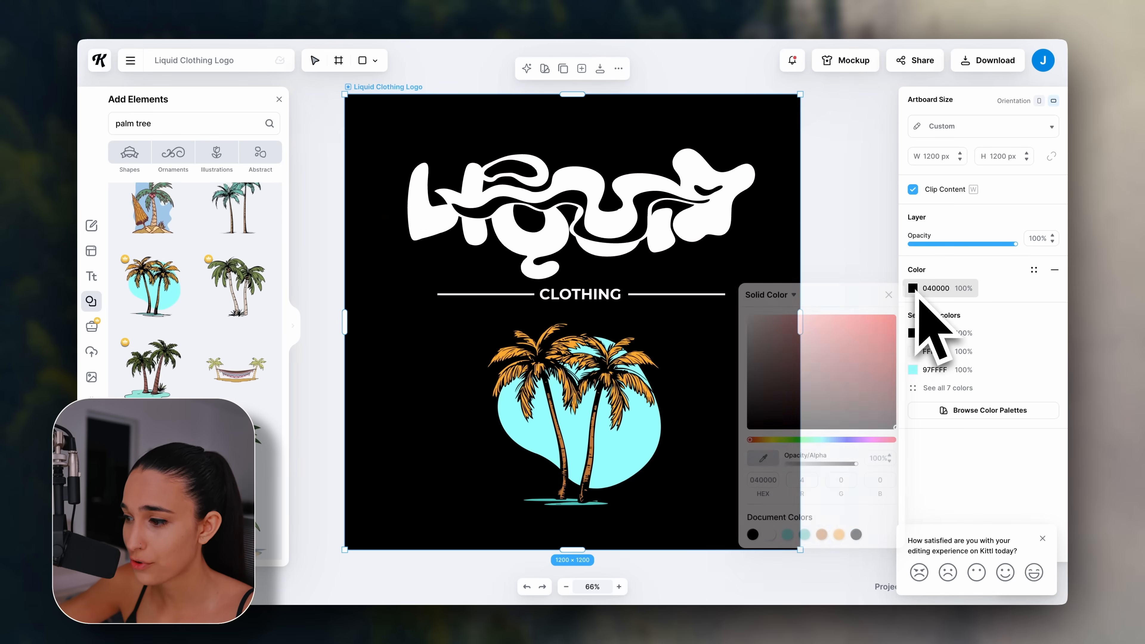
drag(806, 374, 754, 451)
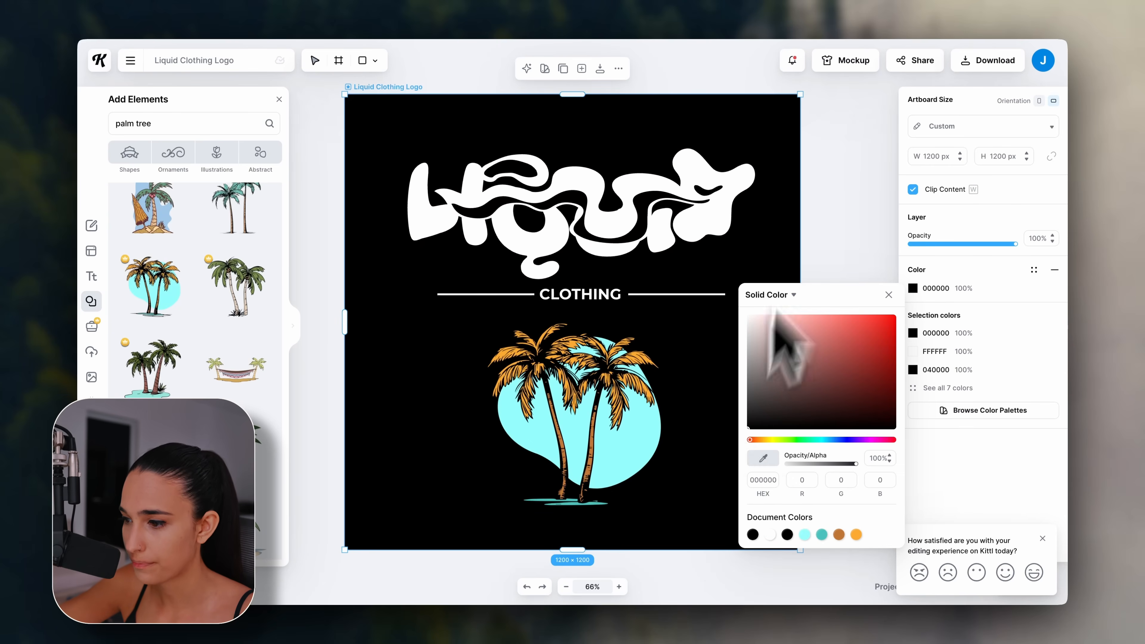
key(Escape)
scroll(721, 246, up, 1)
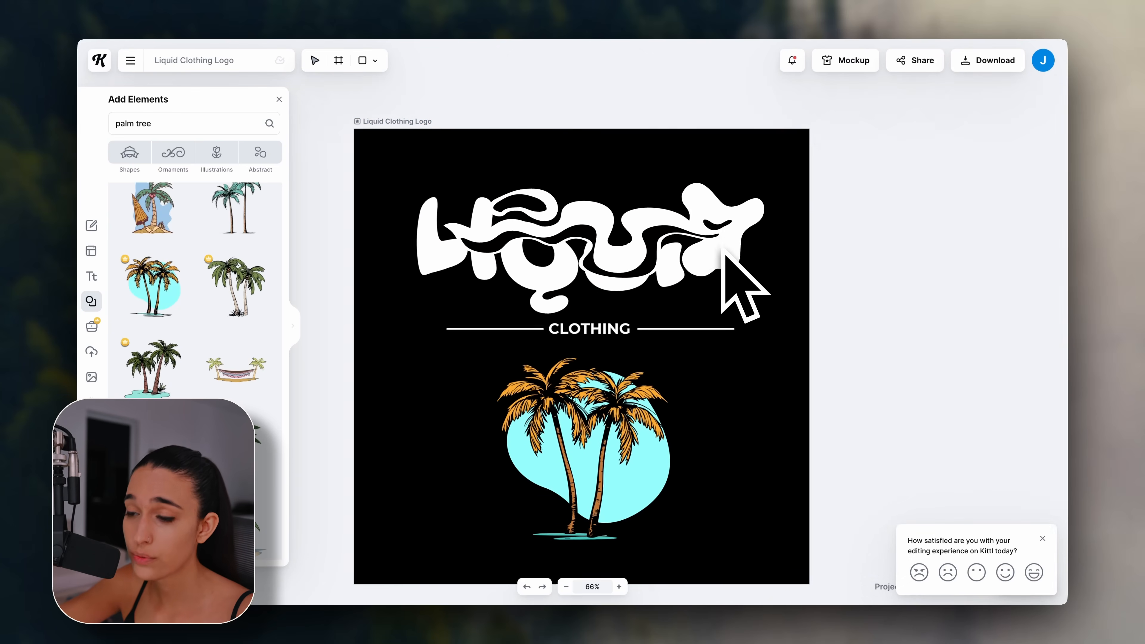
scroll(722, 245, down, 1)
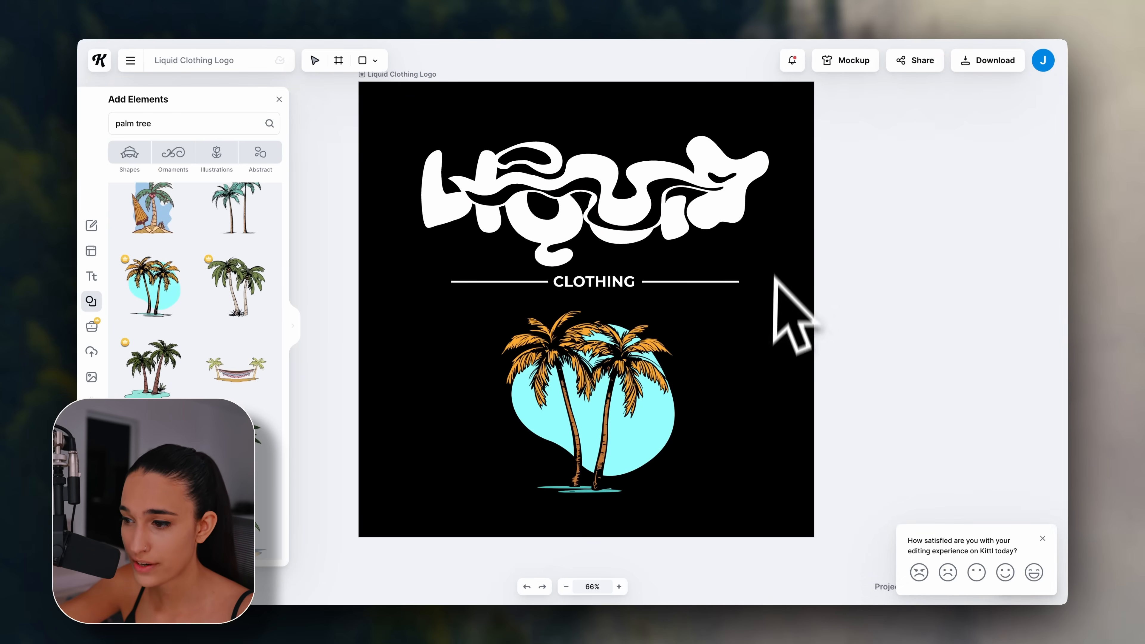
scroll(755, 318, up, 1)
scroll(755, 317, right, 1)
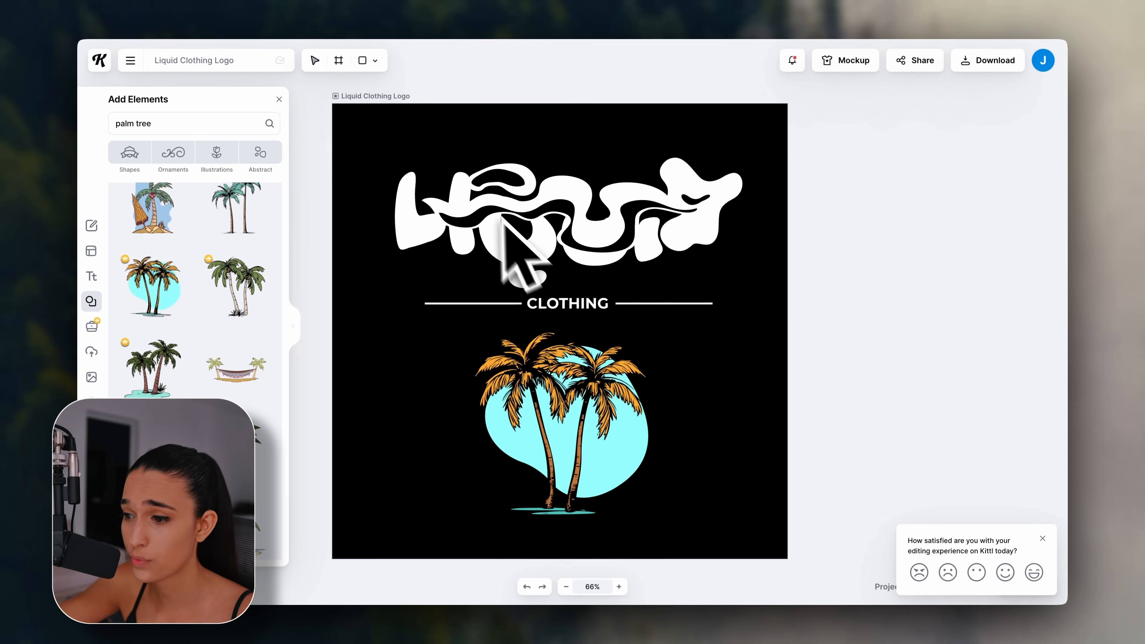
scroll(635, 361, down, 1)
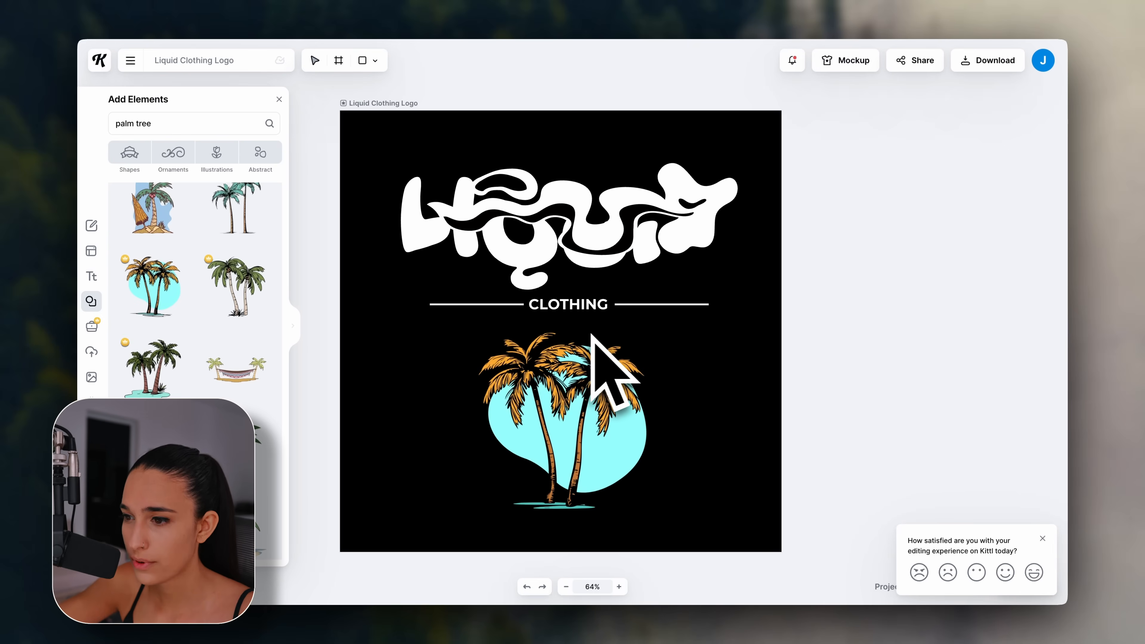
click(415, 106)
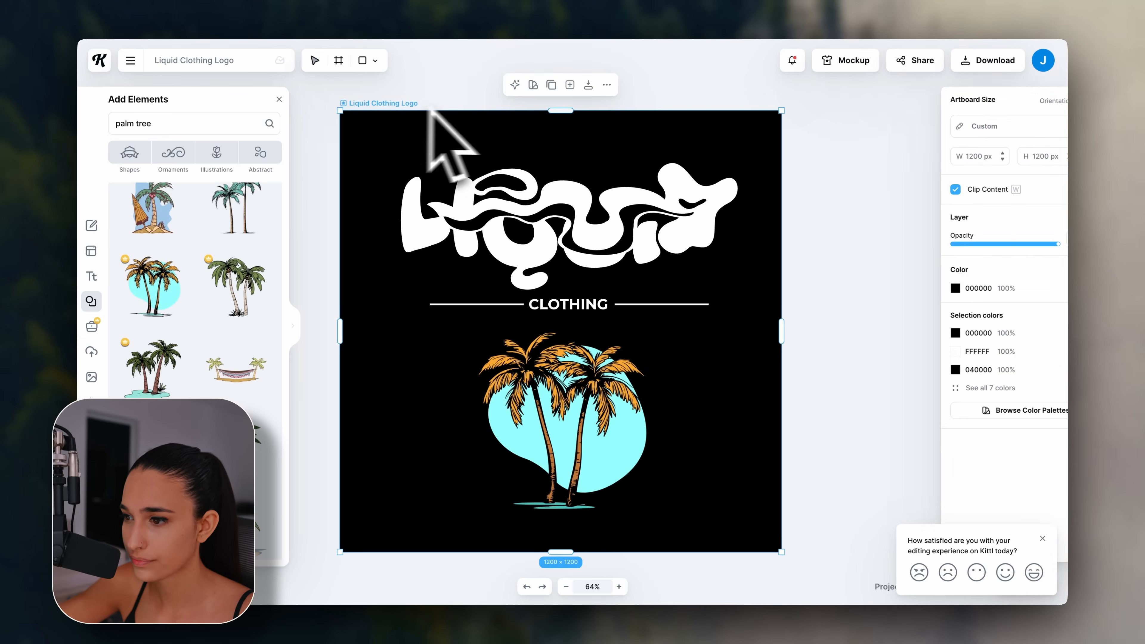
Duplicate the artboard and give the copy a white background.
click(551, 88)
scroll(633, 250, down, 2)
scroll(633, 251, down, 1)
scroll(633, 251, left, 4)
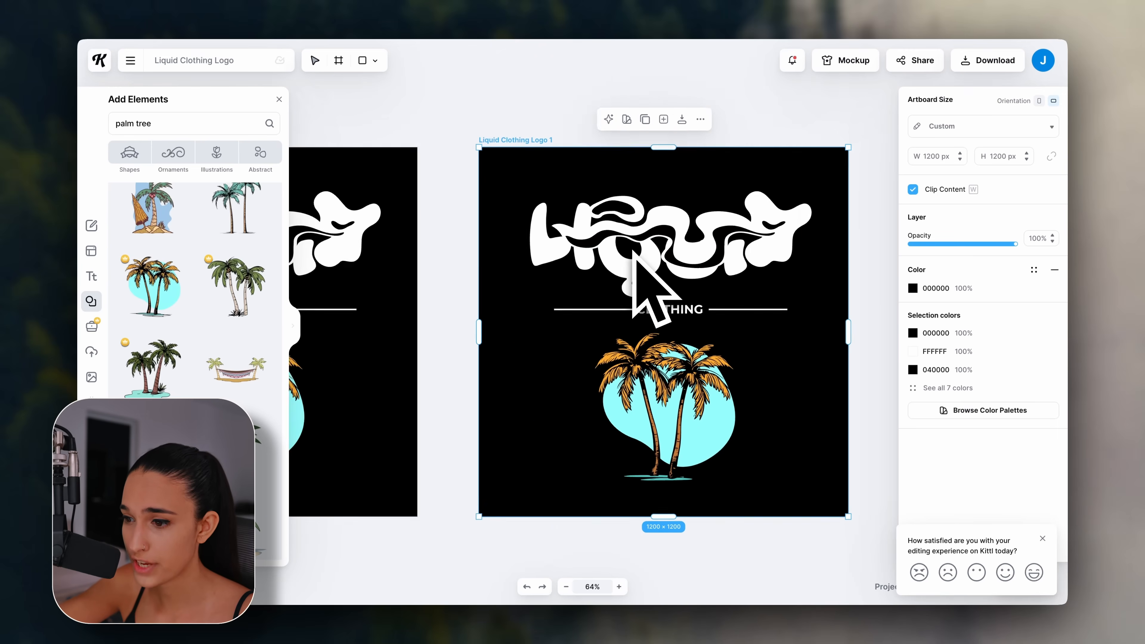
scroll(634, 251, right, 4)
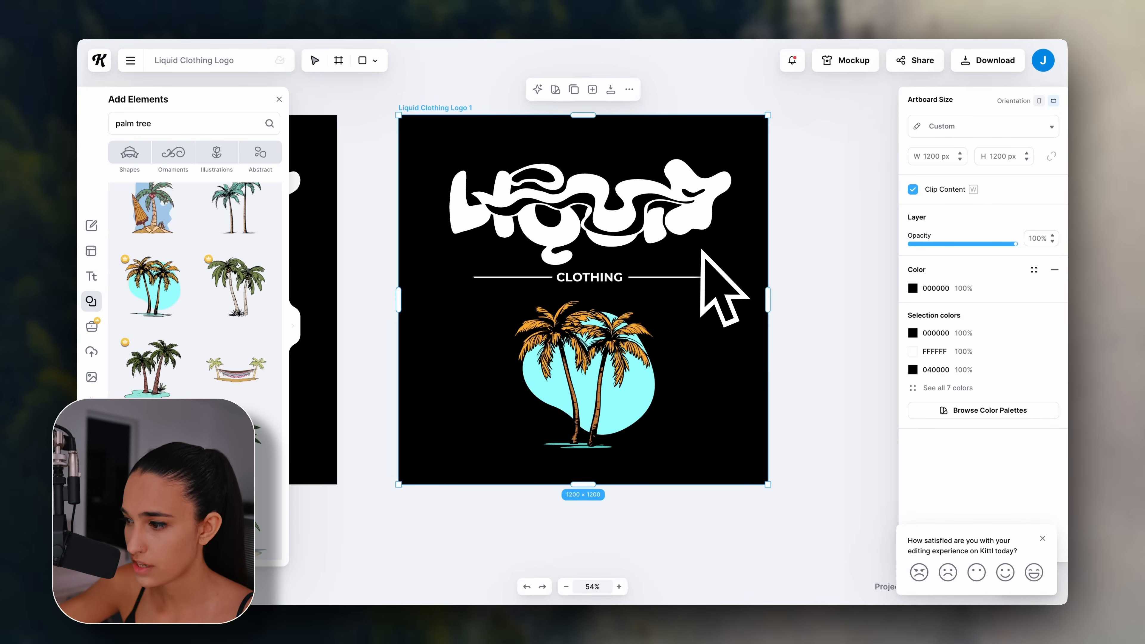
click(912, 288)
click(758, 374)
drag(769, 369, 747, 311)
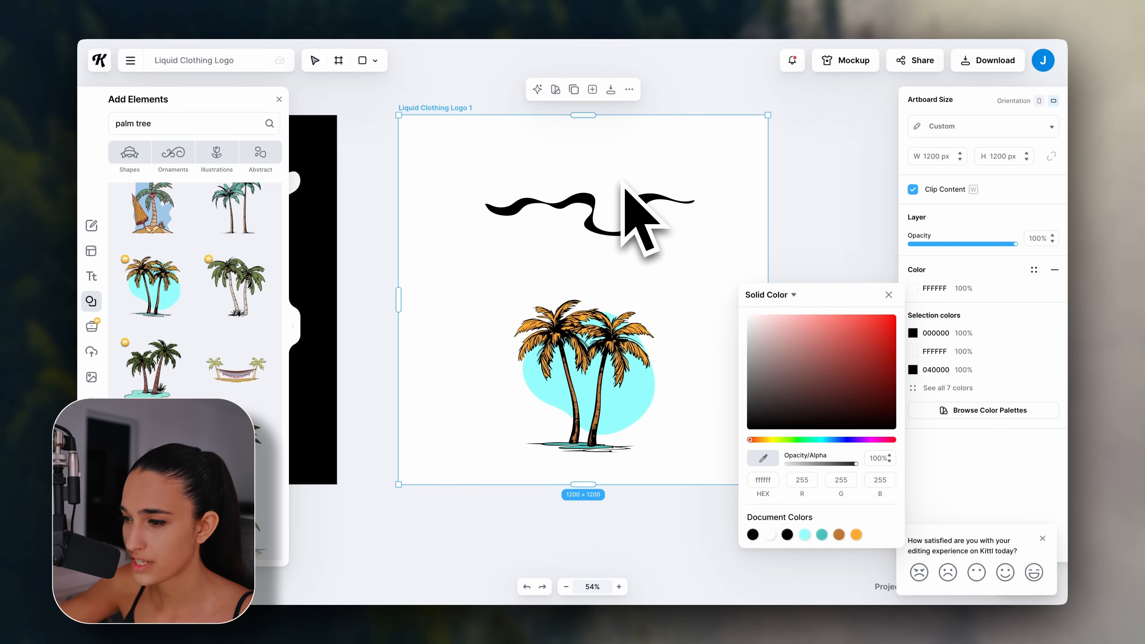
click(624, 192)
Turn the hidden white illustration piece, the wave and the Liquid text black on the white copy.
click(675, 194)
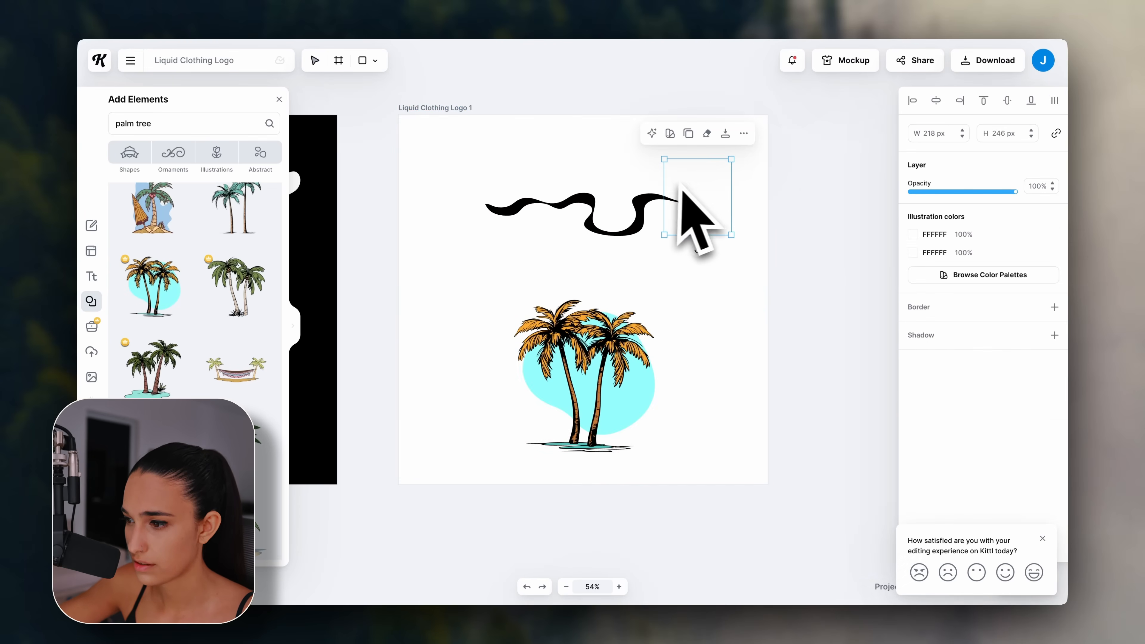
click(906, 238)
click(776, 361)
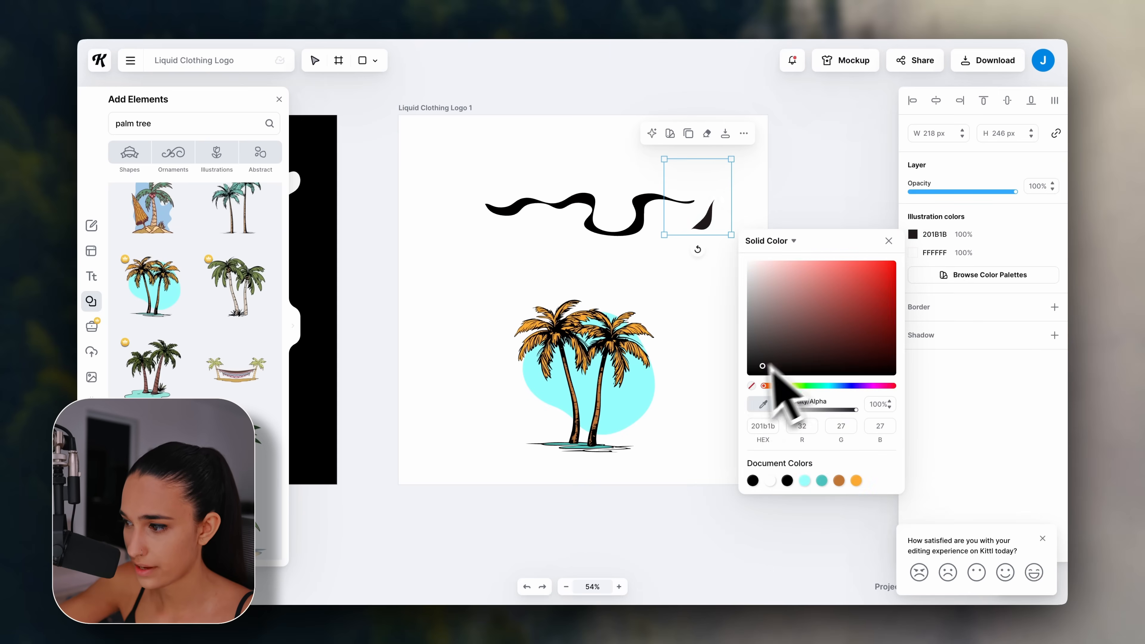
click(690, 205)
click(644, 217)
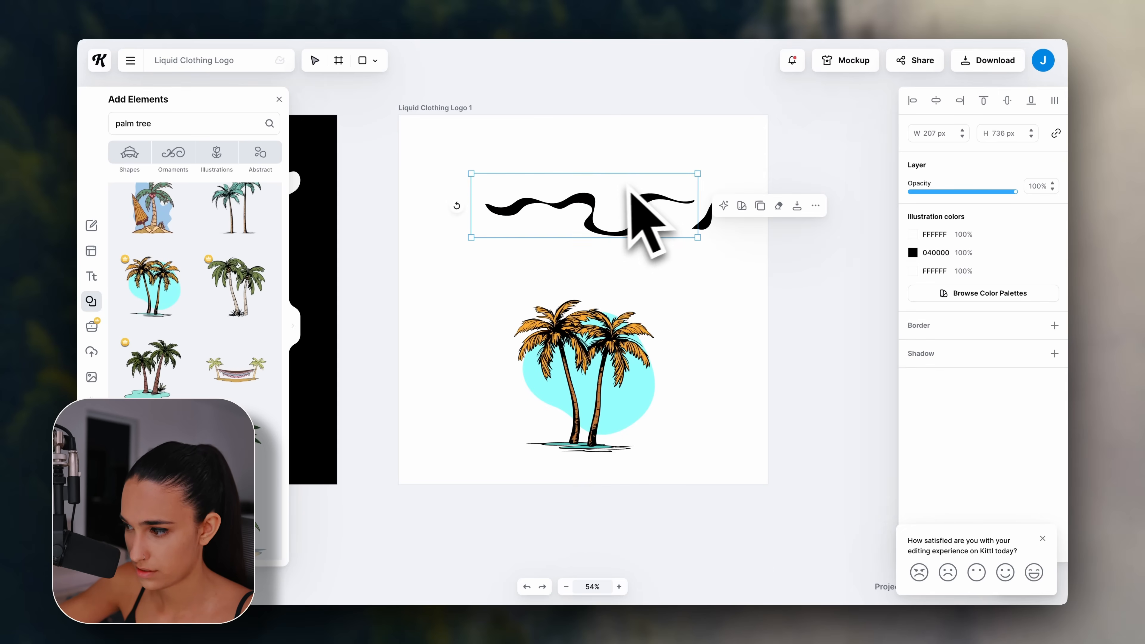
click(912, 236)
click(750, 373)
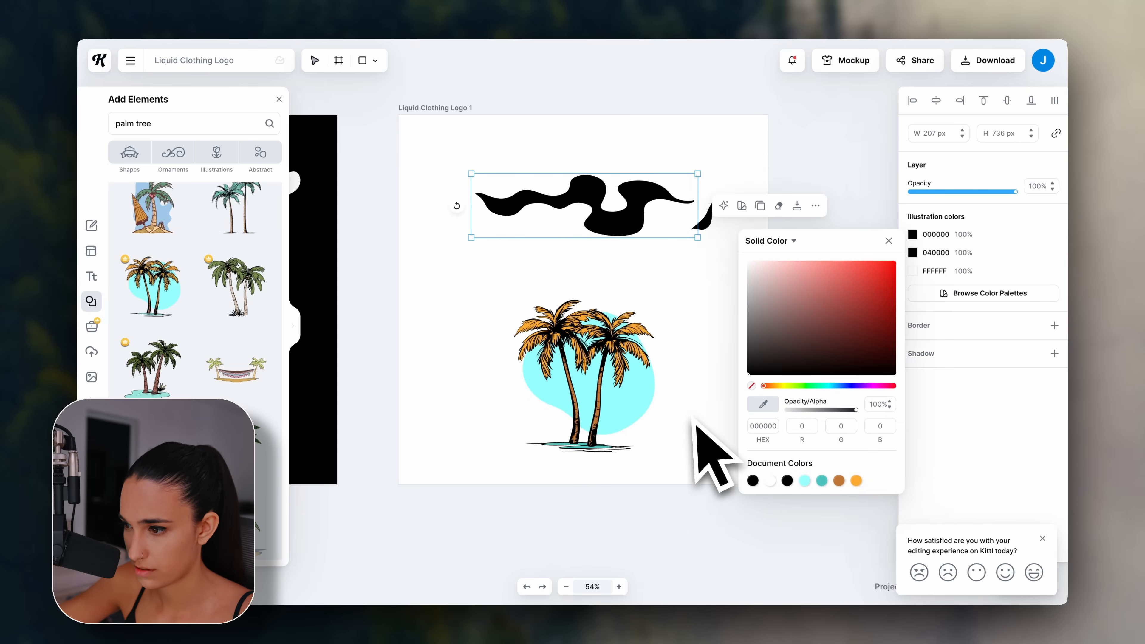
click(544, 253)
click(914, 236)
drag(829, 296, 699, 412)
click(630, 157)
Set the remaining white lettering to solid black 000000.
click(675, 221)
click(914, 235)
click(915, 236)
click(914, 253)
drag(819, 310, 705, 426)
click(583, 175)
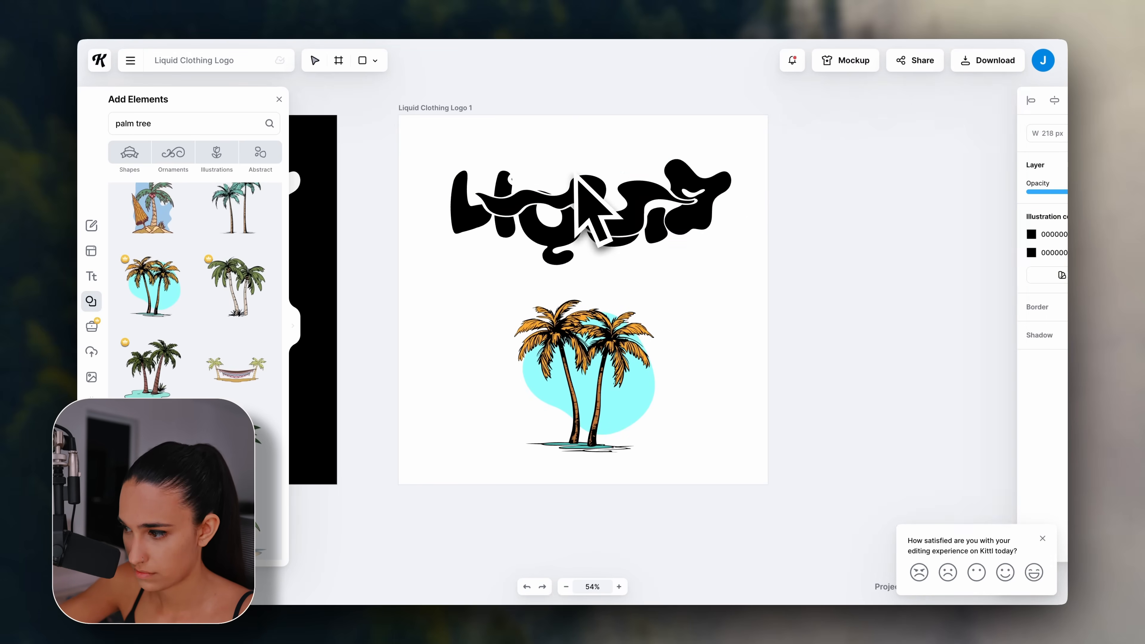
Make the CLOTHING line and its rules solid black.
scroll(580, 190, left, 1)
scroll(606, 309, left, 4)
scroll(605, 309, right, 4)
scroll(605, 309, down, 1)
click(616, 293)
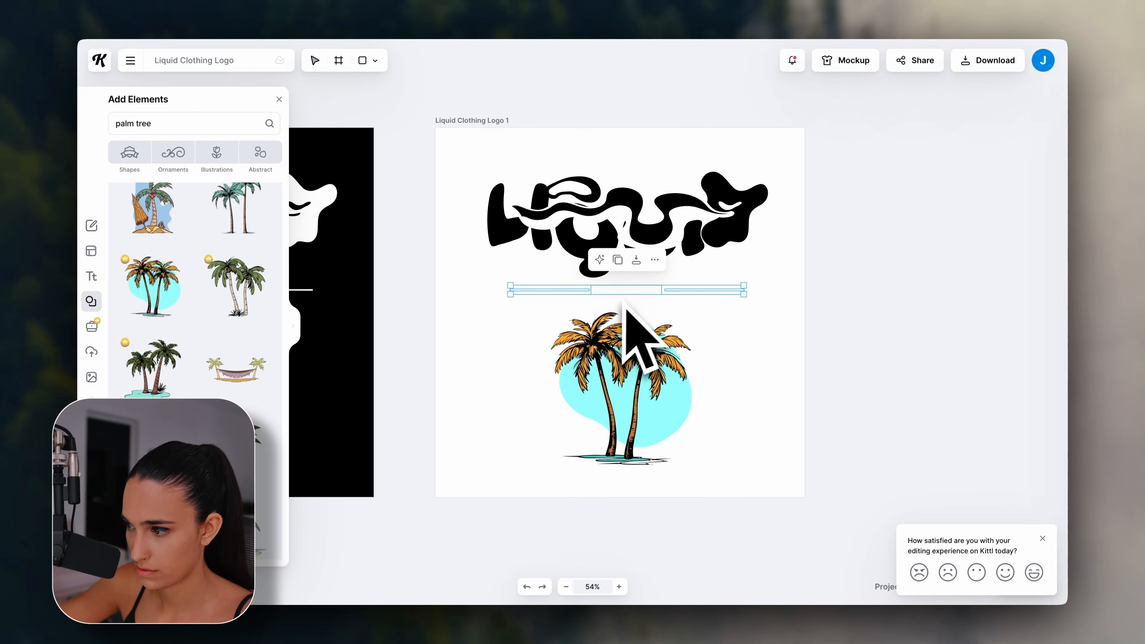
click(913, 234)
drag(823, 301, 728, 399)
click(685, 393)
click(743, 350)
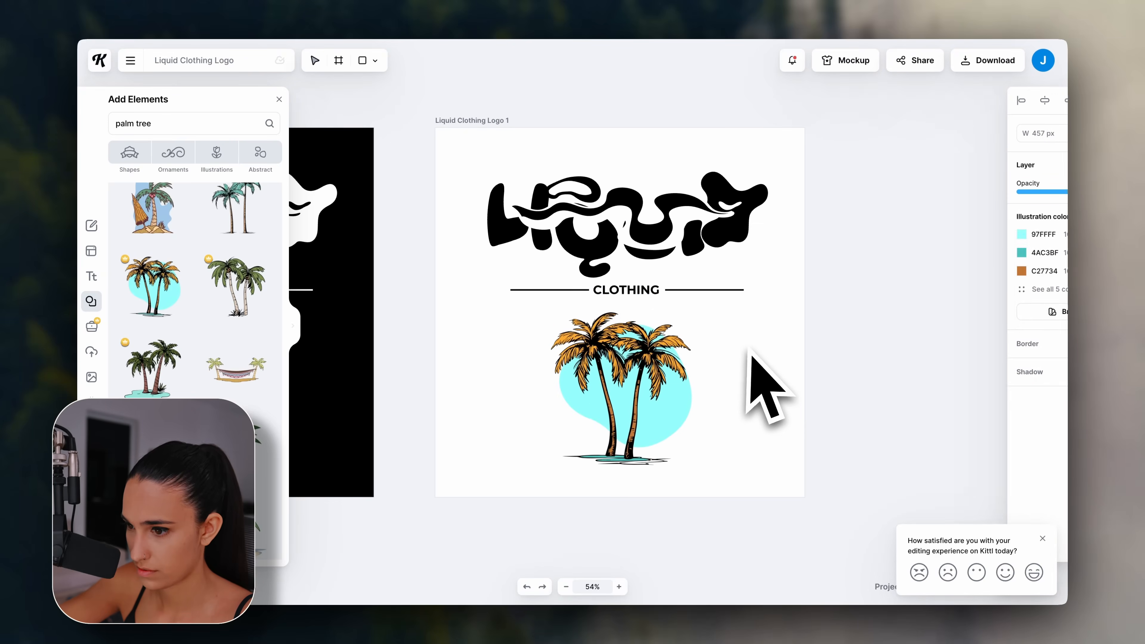
scroll(818, 388, left, 5)
scroll(818, 388, down, 2)
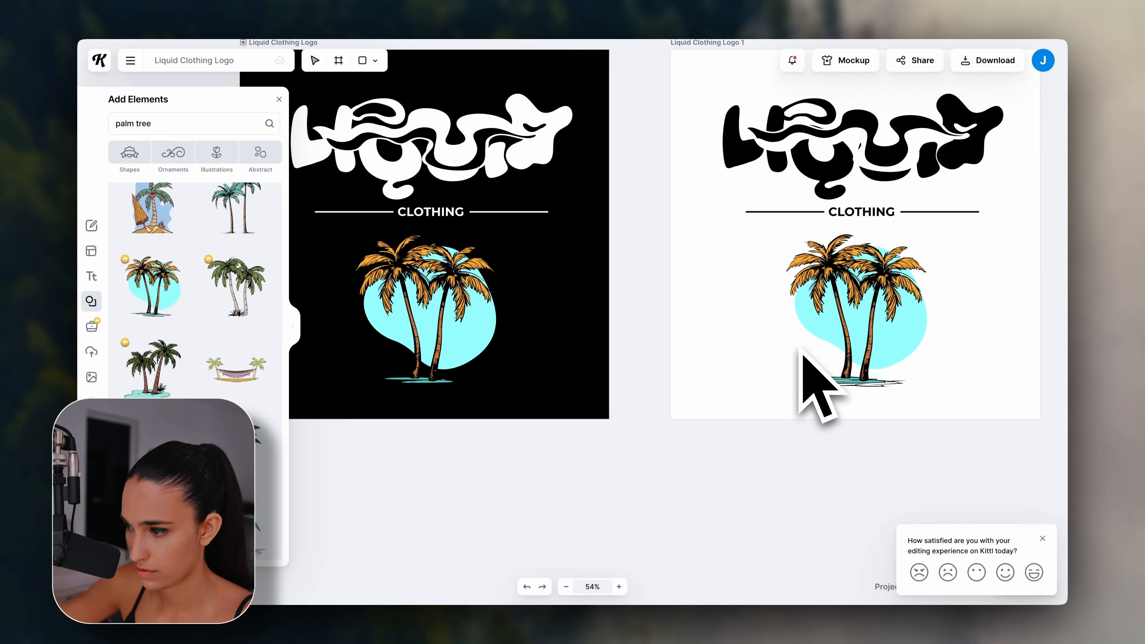
scroll(805, 383, right, 6)
scroll(805, 383, up, 2)
Outline the top swirl of the Liquid lettering in light cyan at border weight 5.00.
click(597, 178)
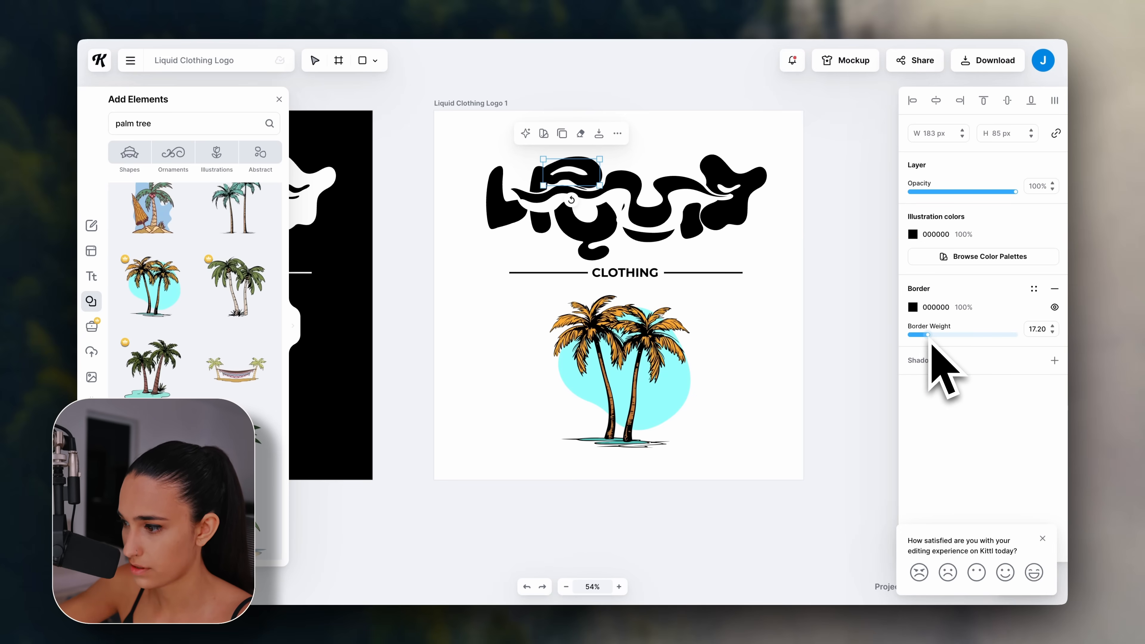
click(923, 311)
mouse_move(860, 365)
mouse_down()
mouse_move(842, 373)
mouse_move(760, 351)
mouse_move(846, 417)
mouse_move(832, 417)
mouse_up()
click(808, 460)
drag(811, 461, 840, 461)
click(783, 337)
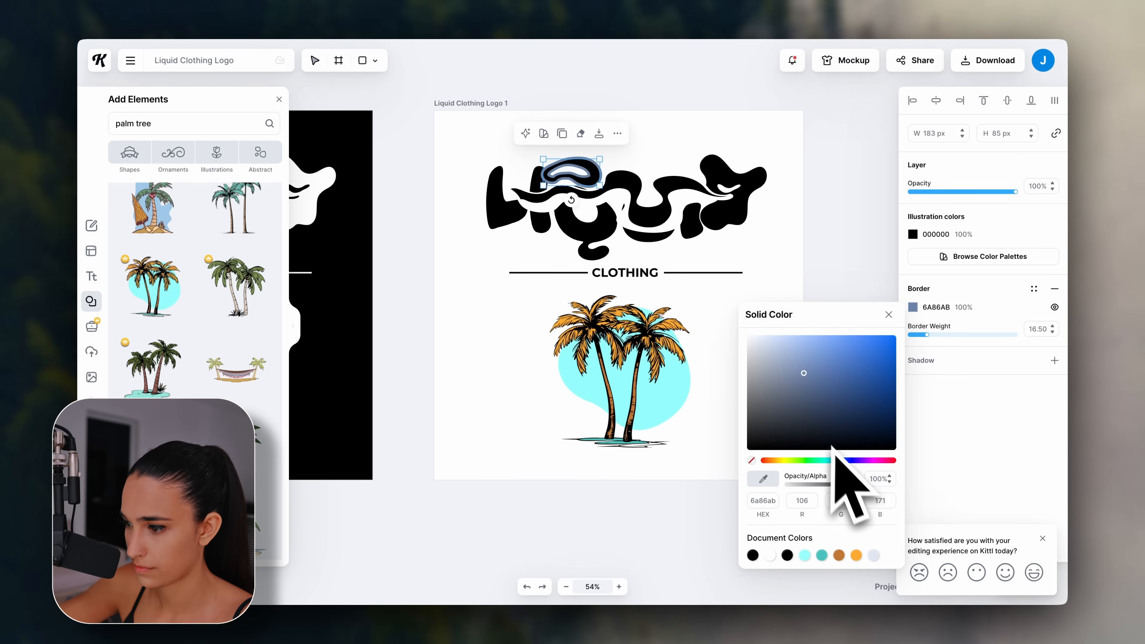
drag(840, 460, 830, 460)
click(808, 359)
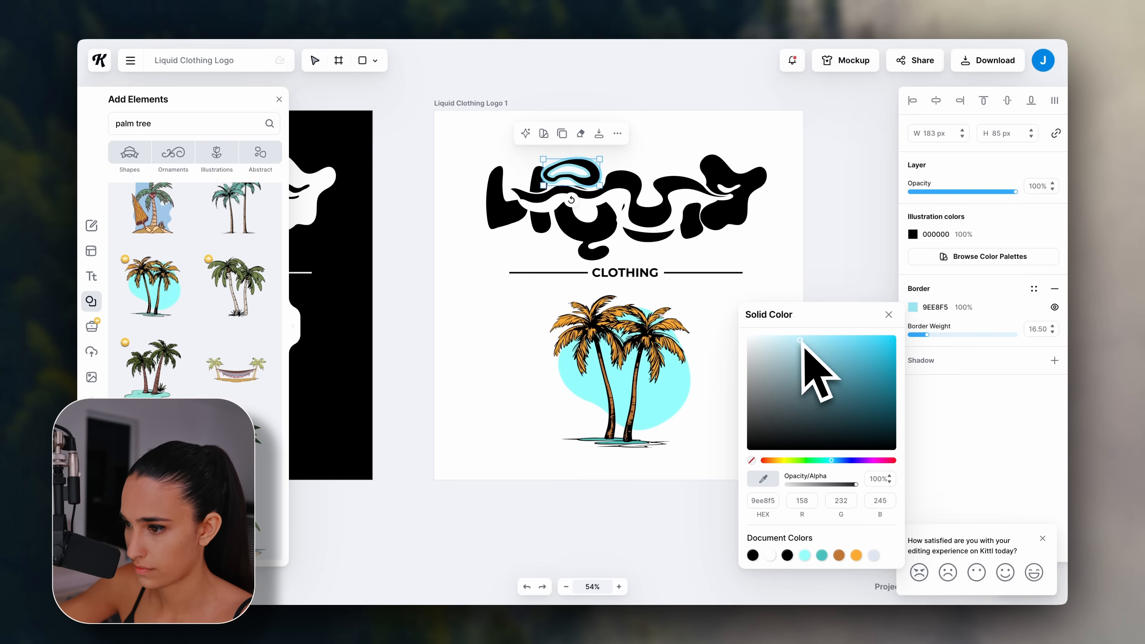
drag(818, 421, 776, 317)
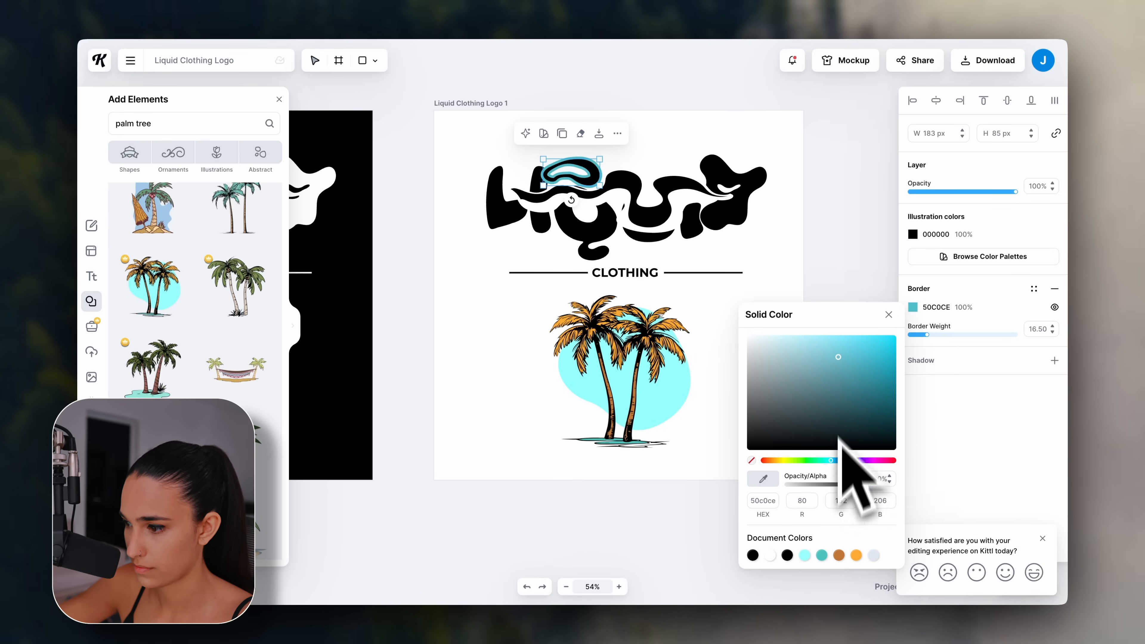
click(912, 307)
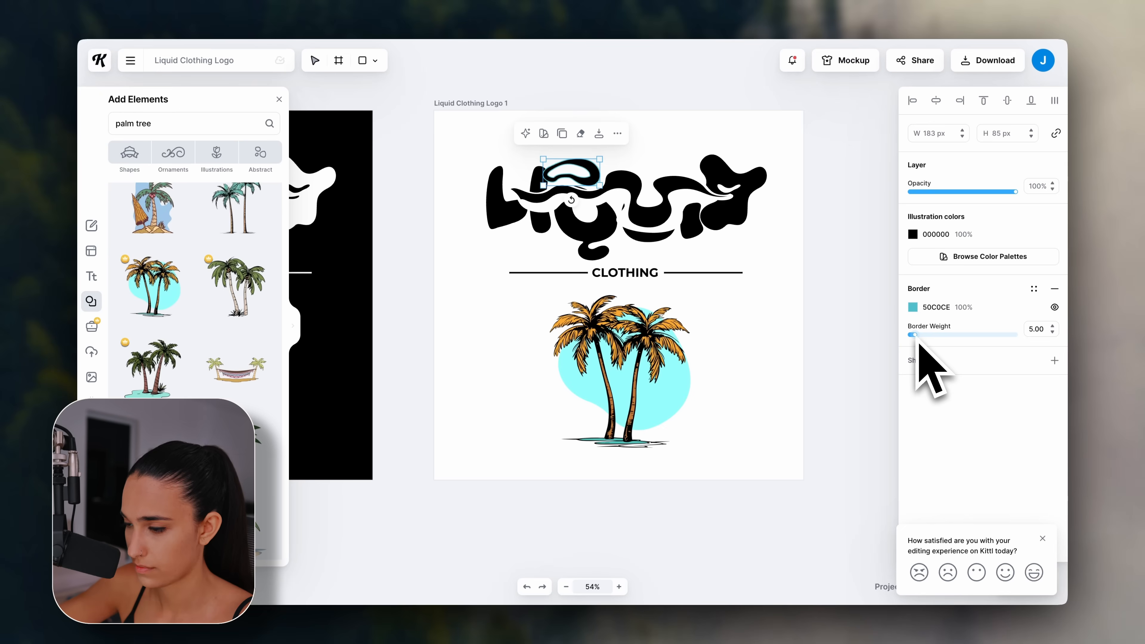
click(856, 357)
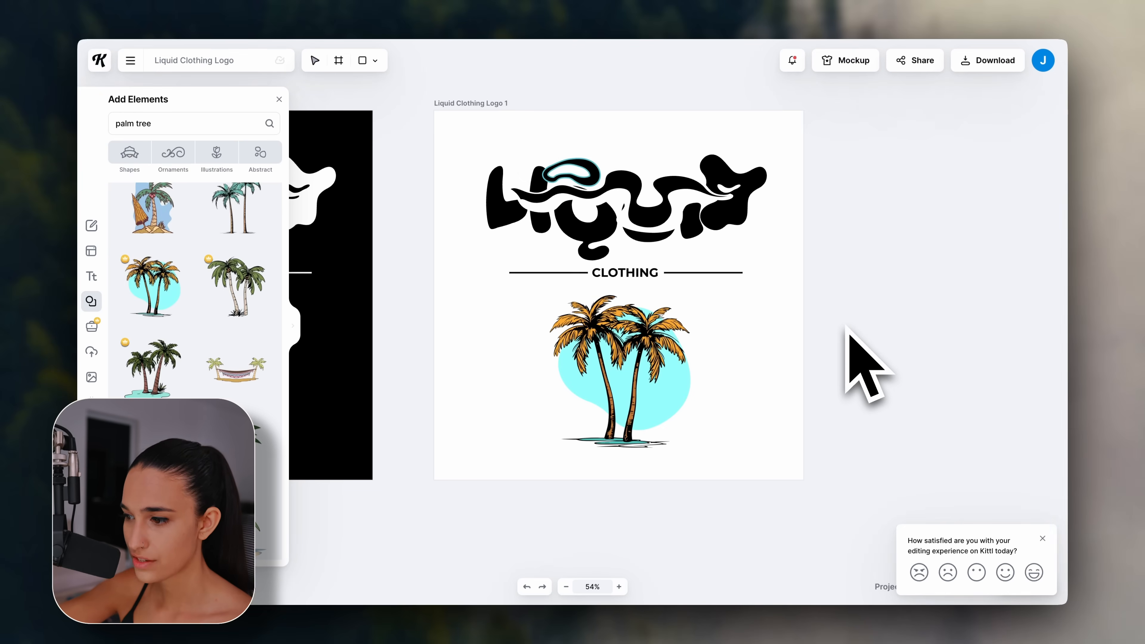
Outline the right-hand blob of the lettering in light cyan ABF9FF at border weight 13.80.
click(765, 207)
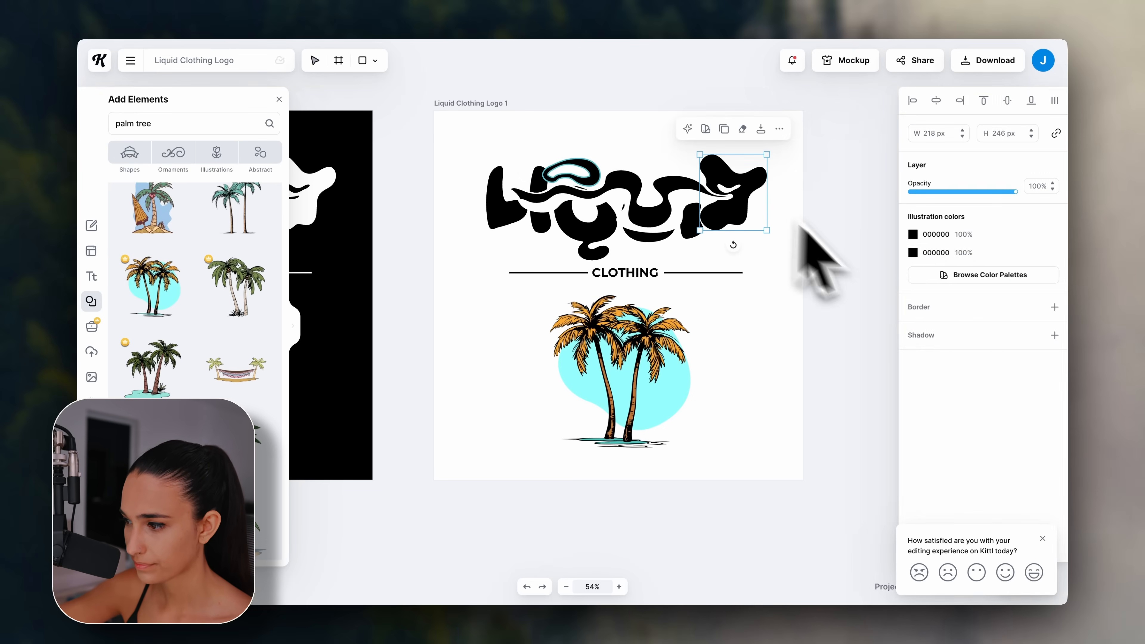
click(916, 325)
click(802, 358)
click(829, 478)
click(805, 365)
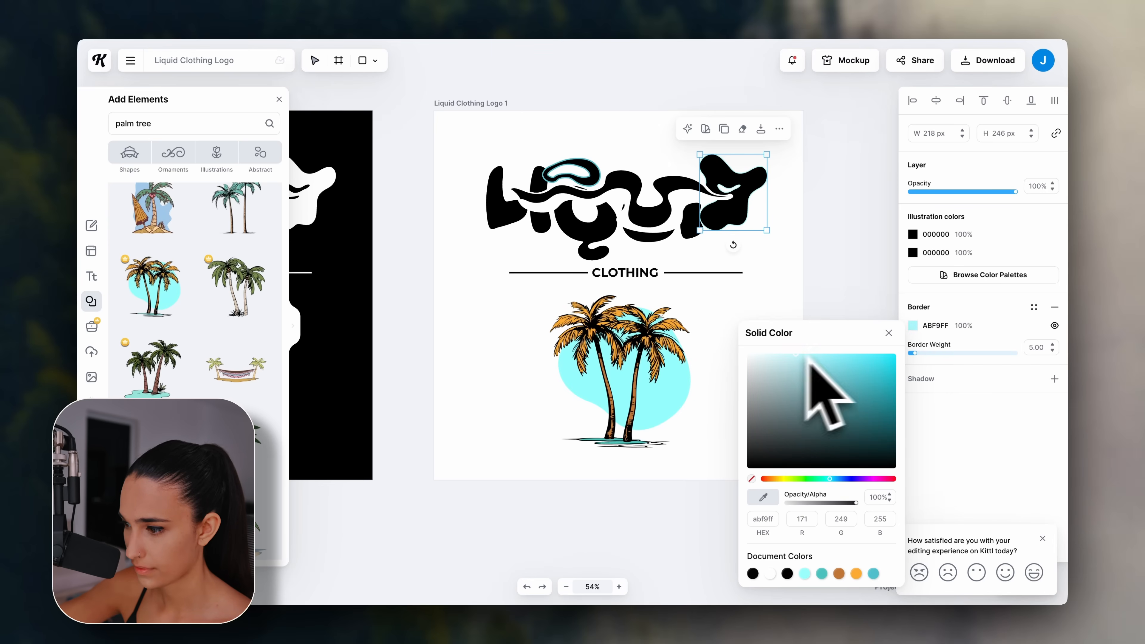
click(920, 360)
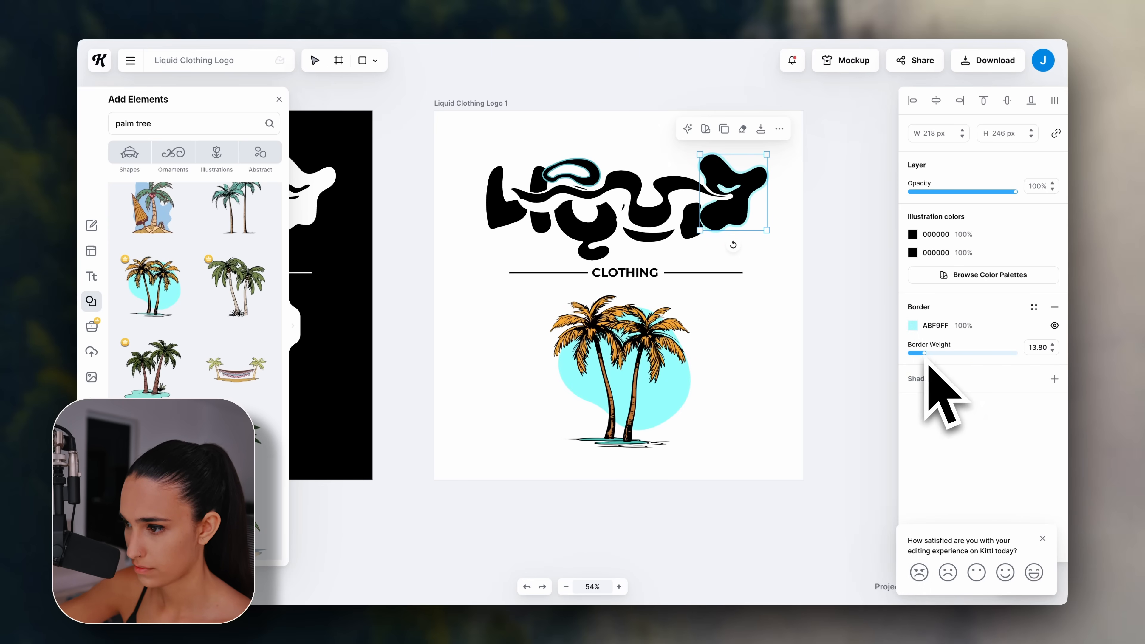
click(822, 322)
key(shift+1)
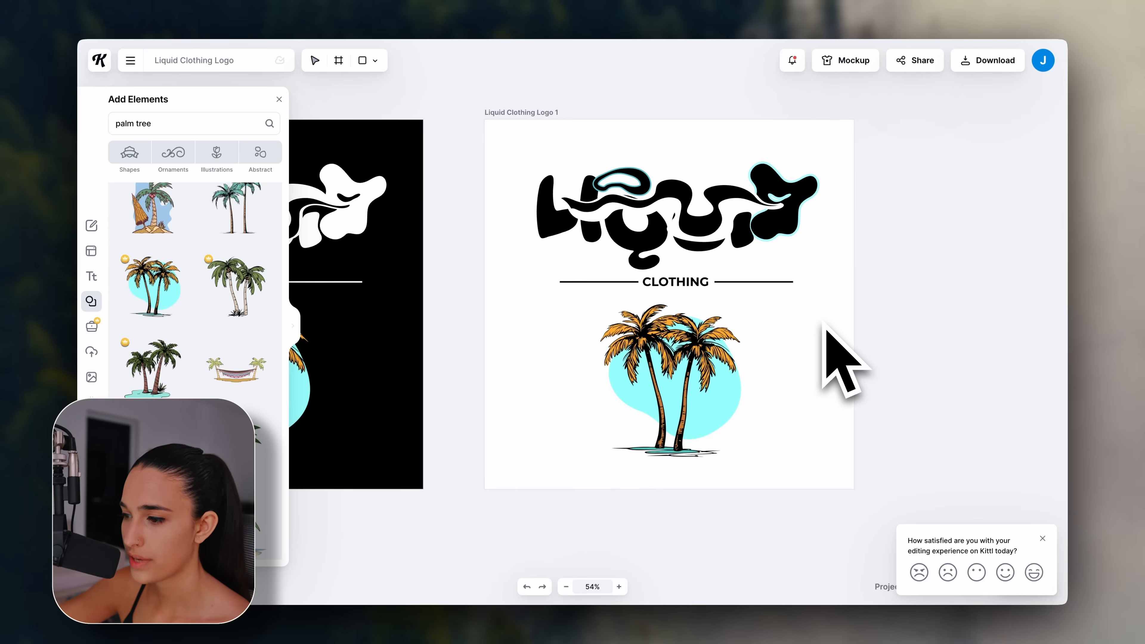
Download All artboards (2) as PNG at 3600 × 3600 px, 300 resolution, with Remove Background on.
scroll(824, 325, up, 2)
scroll(824, 324, left, 1)
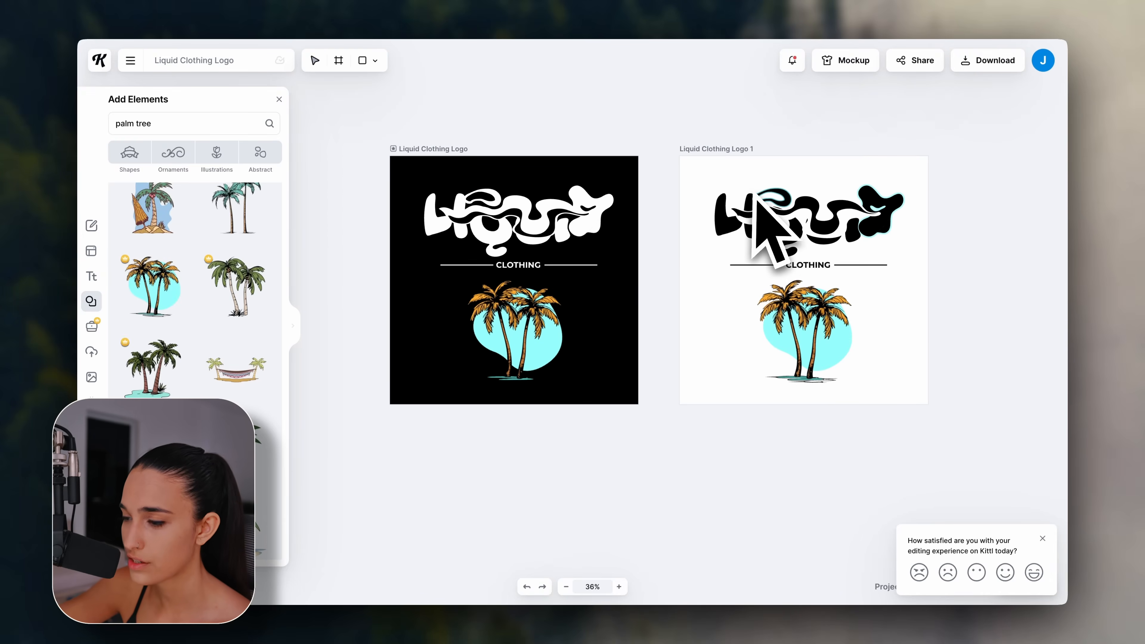
click(1004, 67)
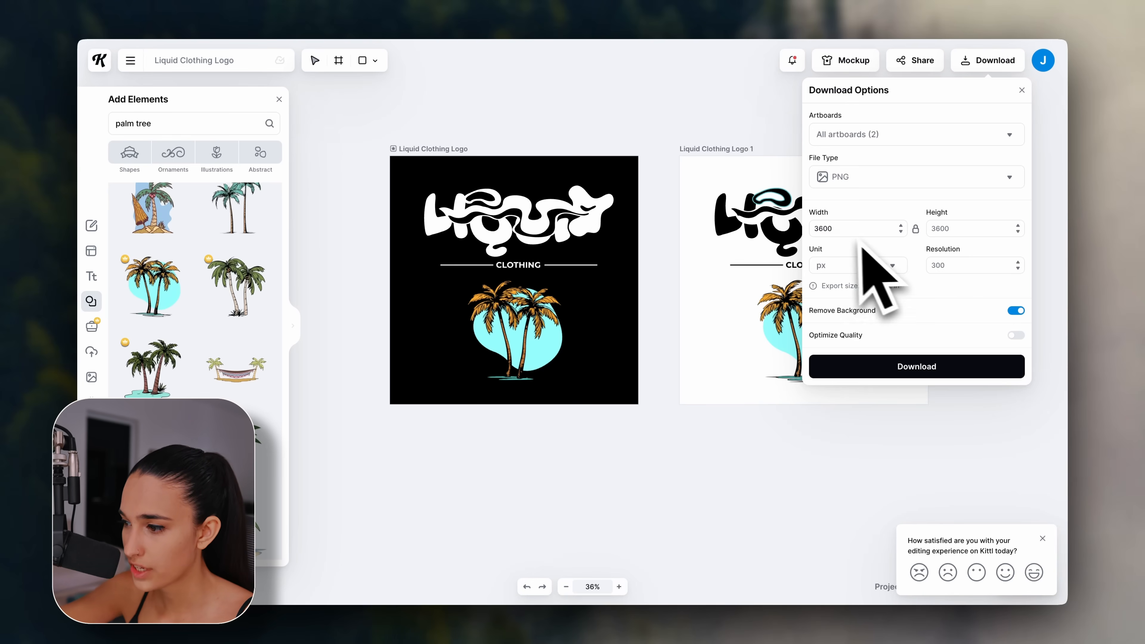
click(964, 231)
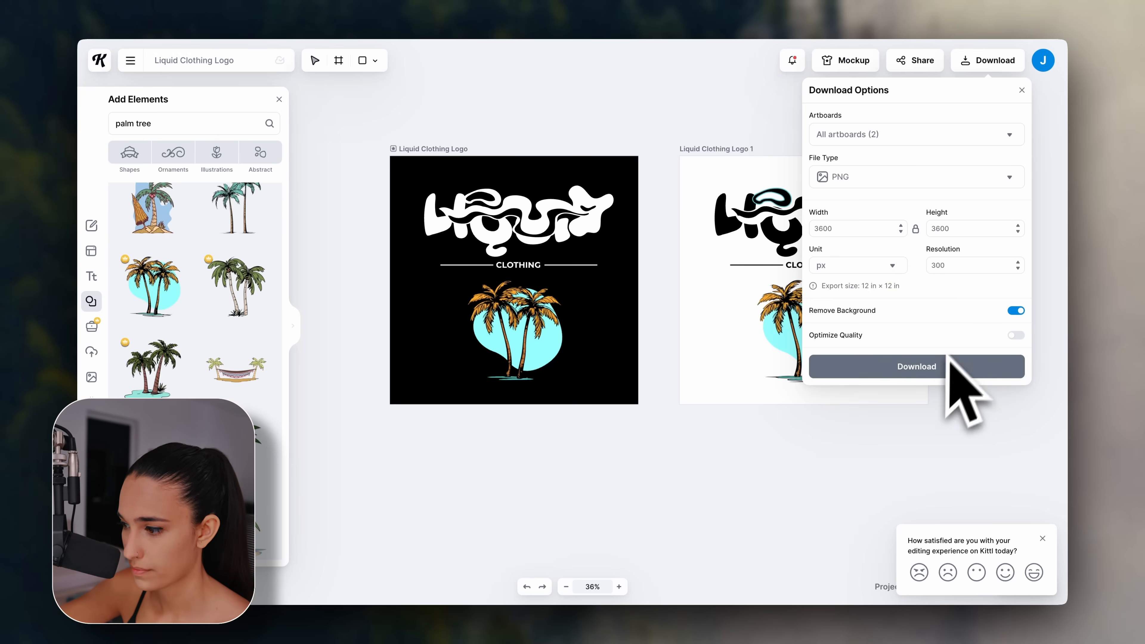
click(935, 371)
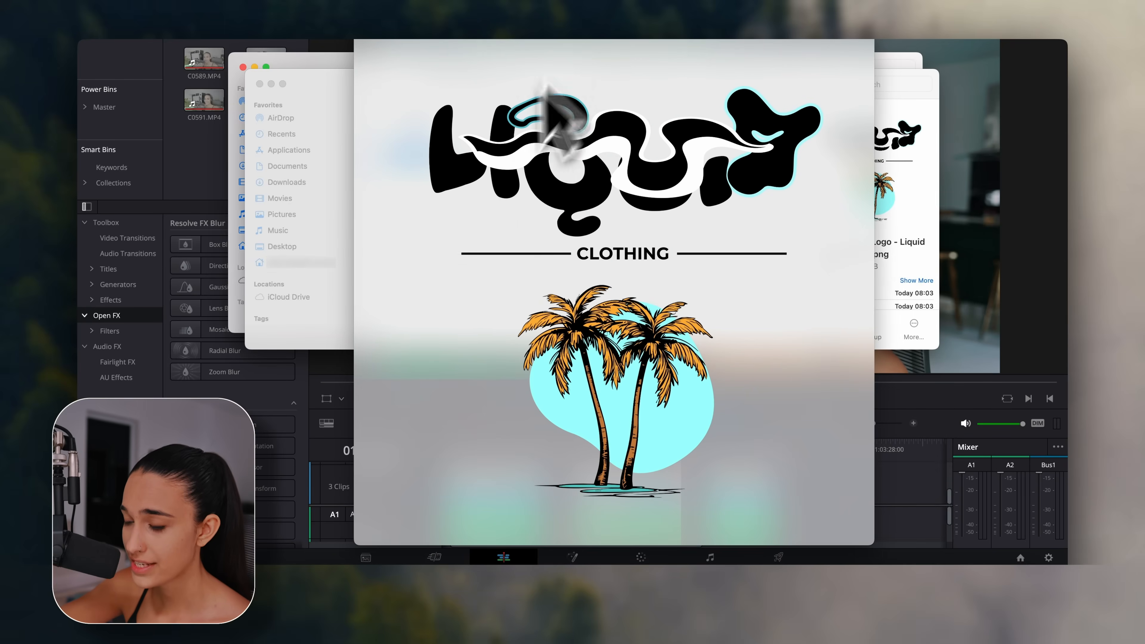
Zoom around the Quick Look preview of the exported logo, then close it.
scroll(613, 282, up, 5)
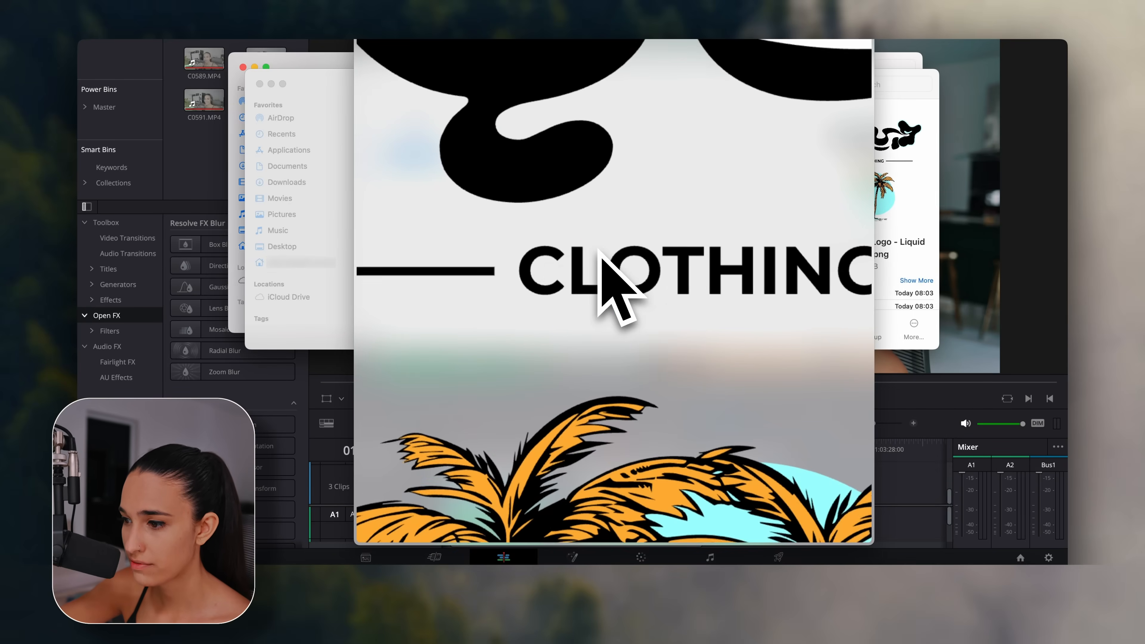
scroll(504, 285, left, 3)
scroll(504, 285, up, 7)
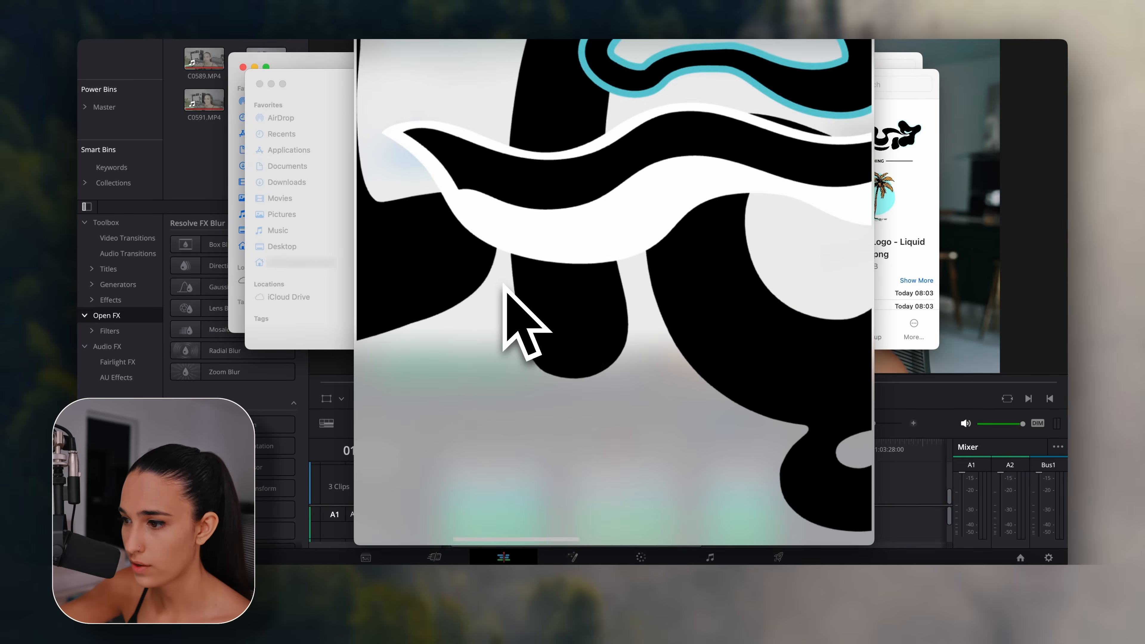
scroll(504, 285, down, 4)
scroll(504, 287, down, 3)
scroll(502, 287, down, 4)
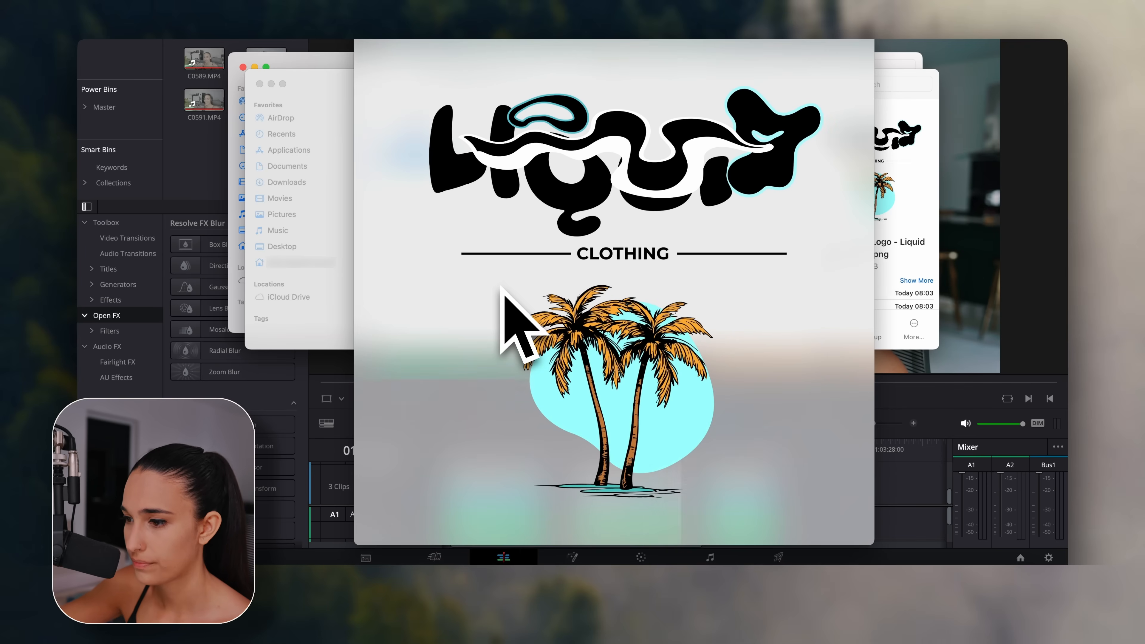
key(space)
Back in Chrome, dismiss the download options and switch to the Shopify Printify editor tab.
click(644, 594)
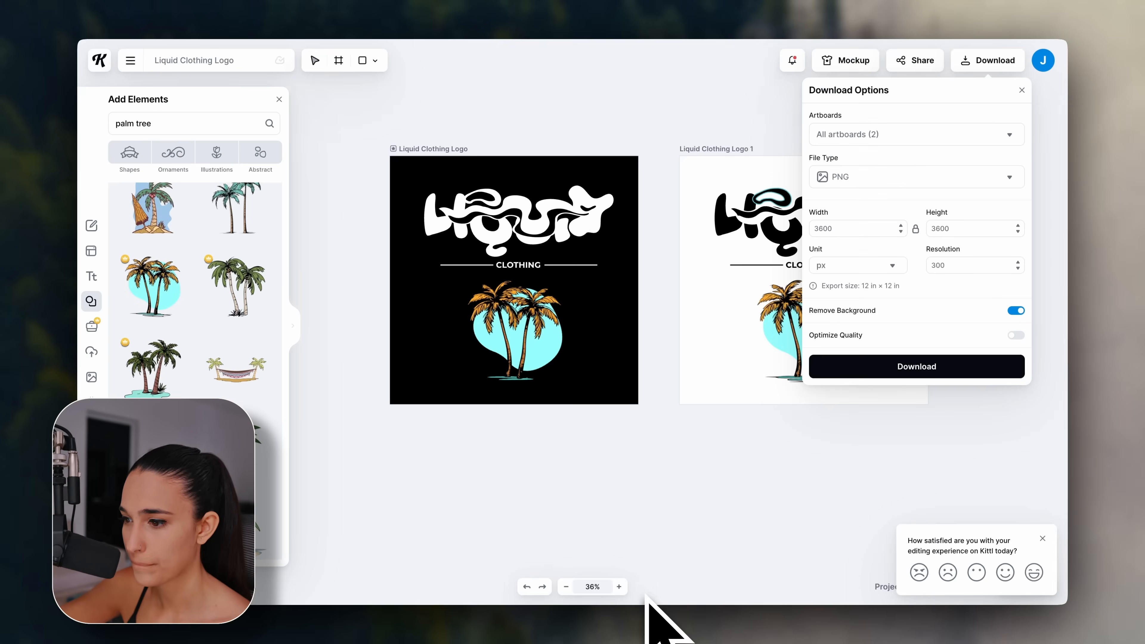
click(645, 212)
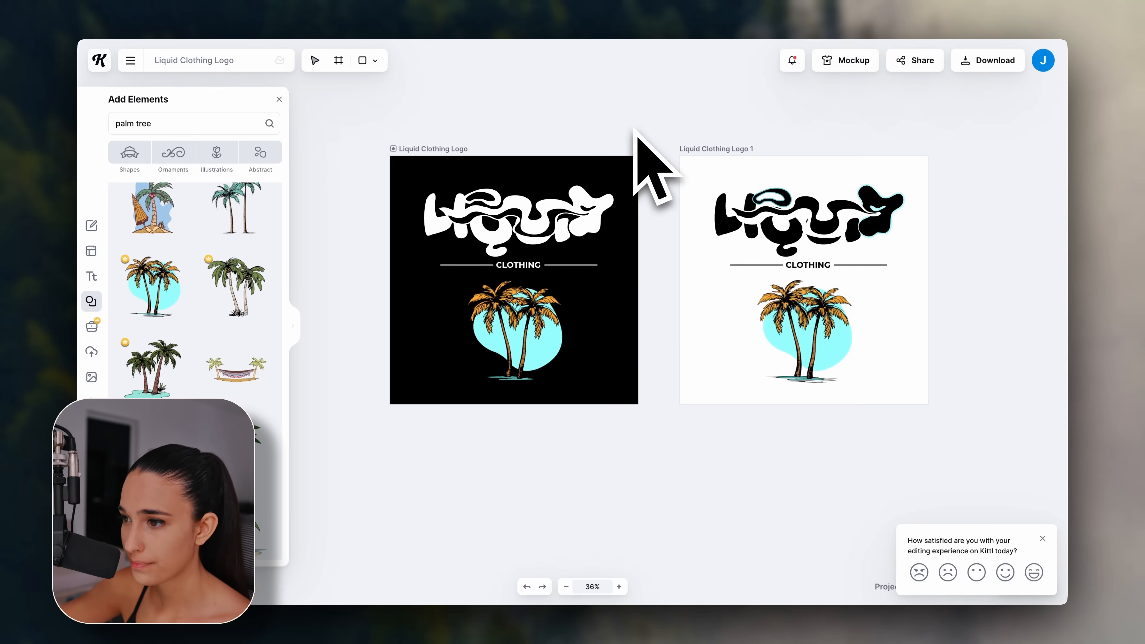
click(308, 9)
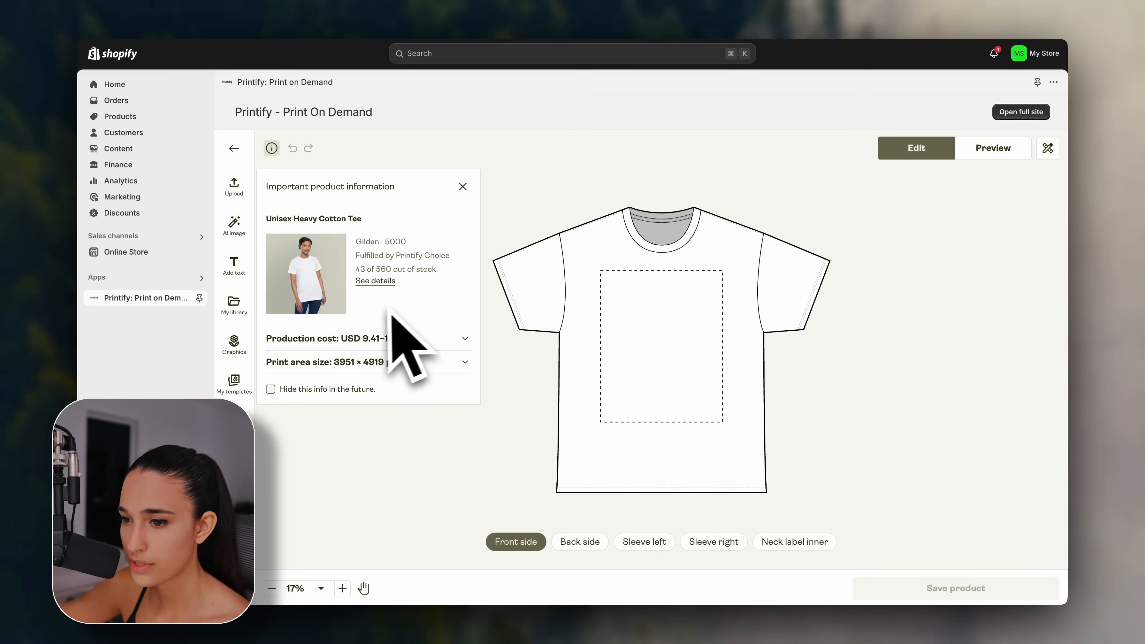
Upload the second exported palm-tree logo from the computer and place it on the tee front.
click(248, 195)
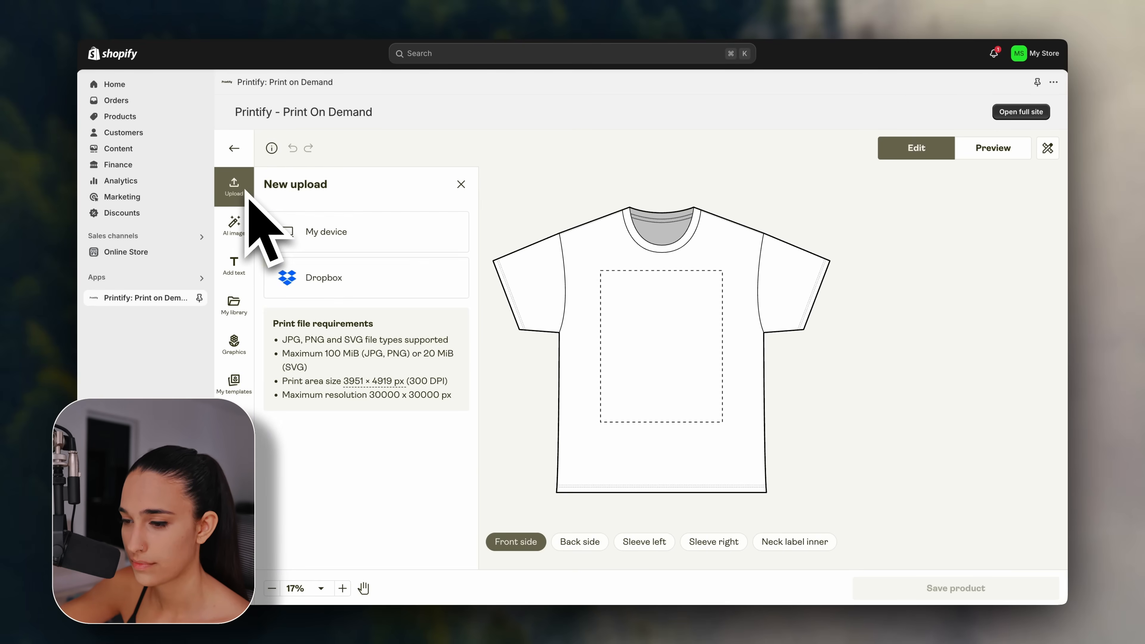
click(363, 233)
click(396, 209)
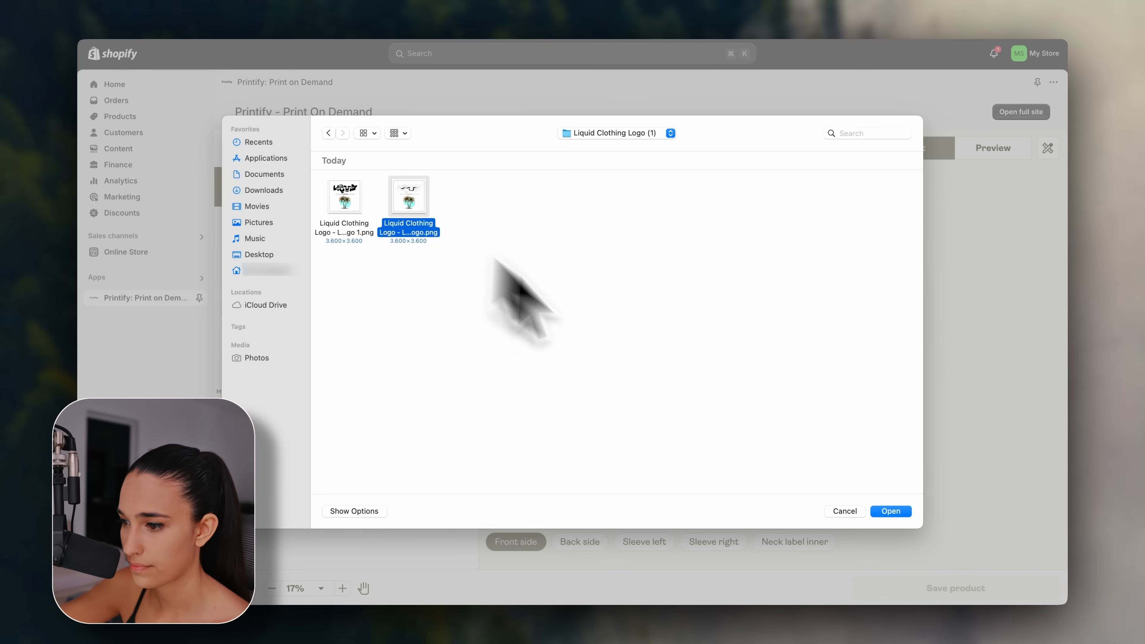
click(888, 510)
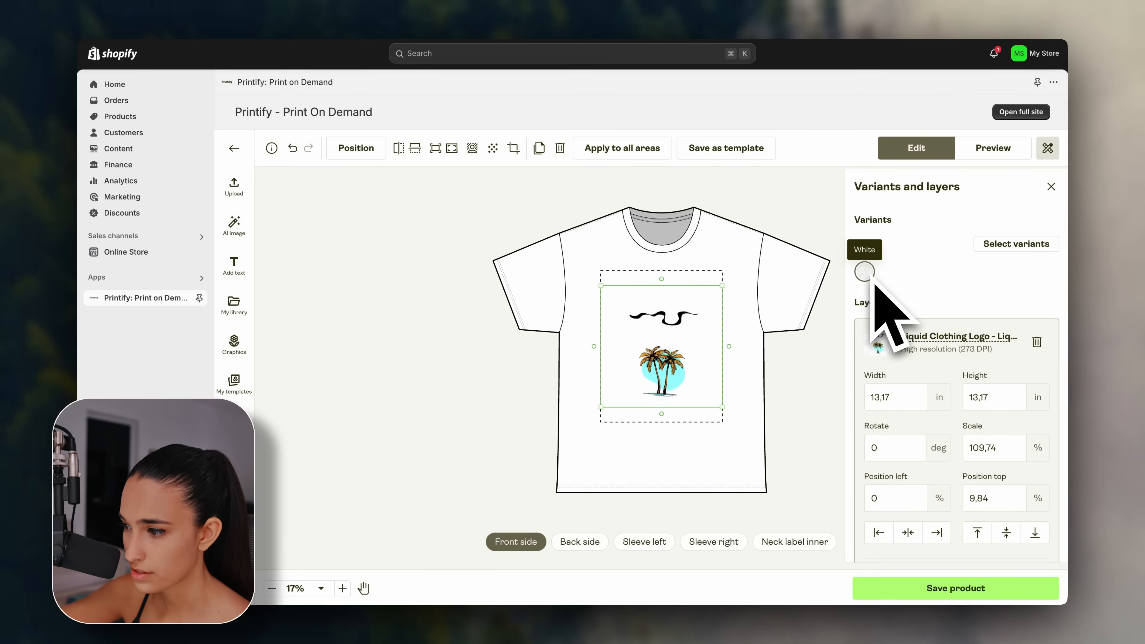
In the colour variants list, try Ash and remove it, then add Black.
click(1016, 249)
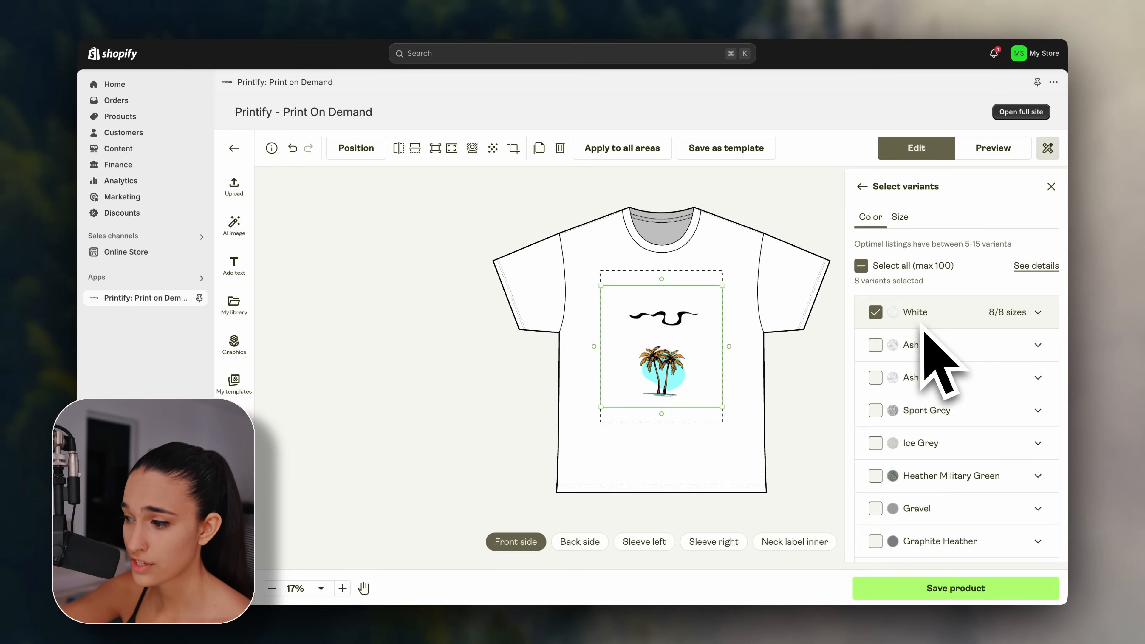
click(876, 346)
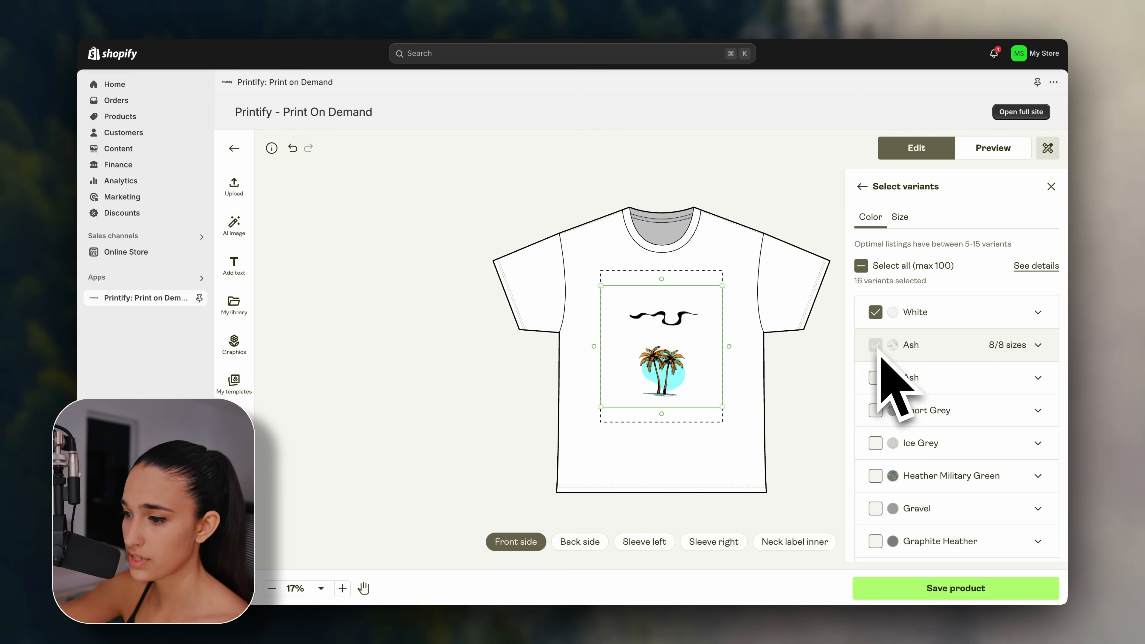
click(876, 345)
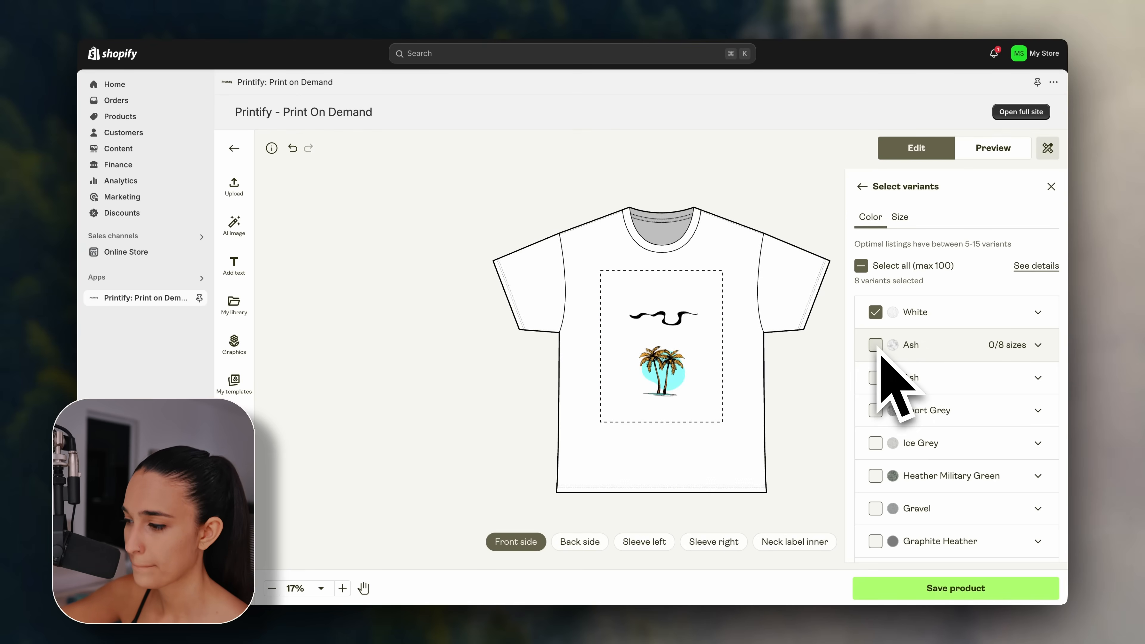
scroll(883, 338, down, 4)
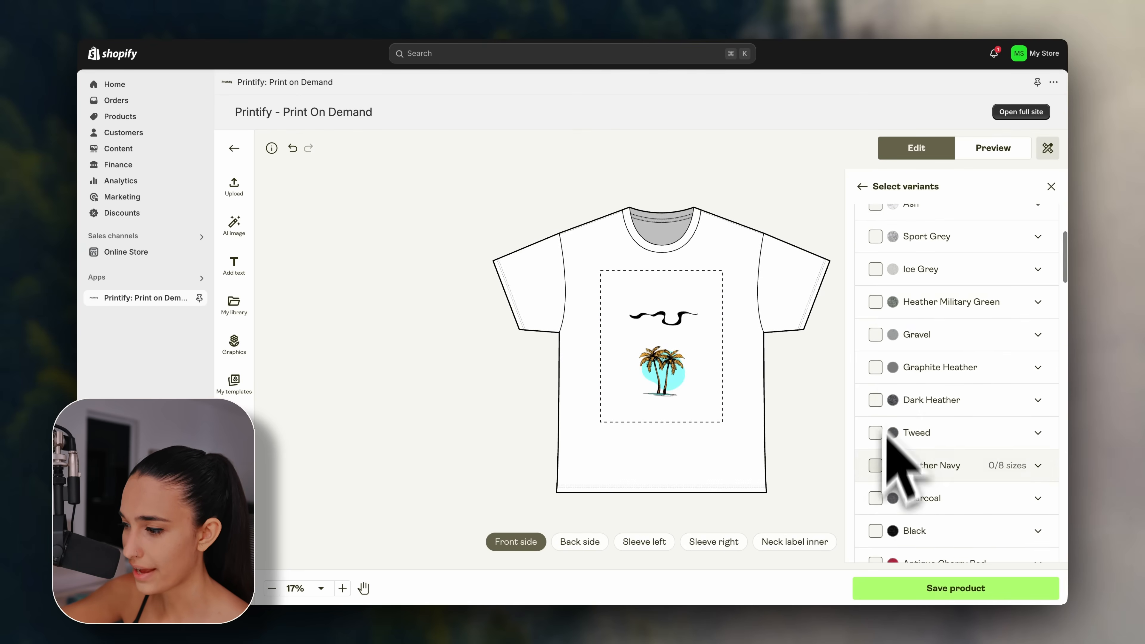
scroll(892, 451, down, 2)
click(876, 456)
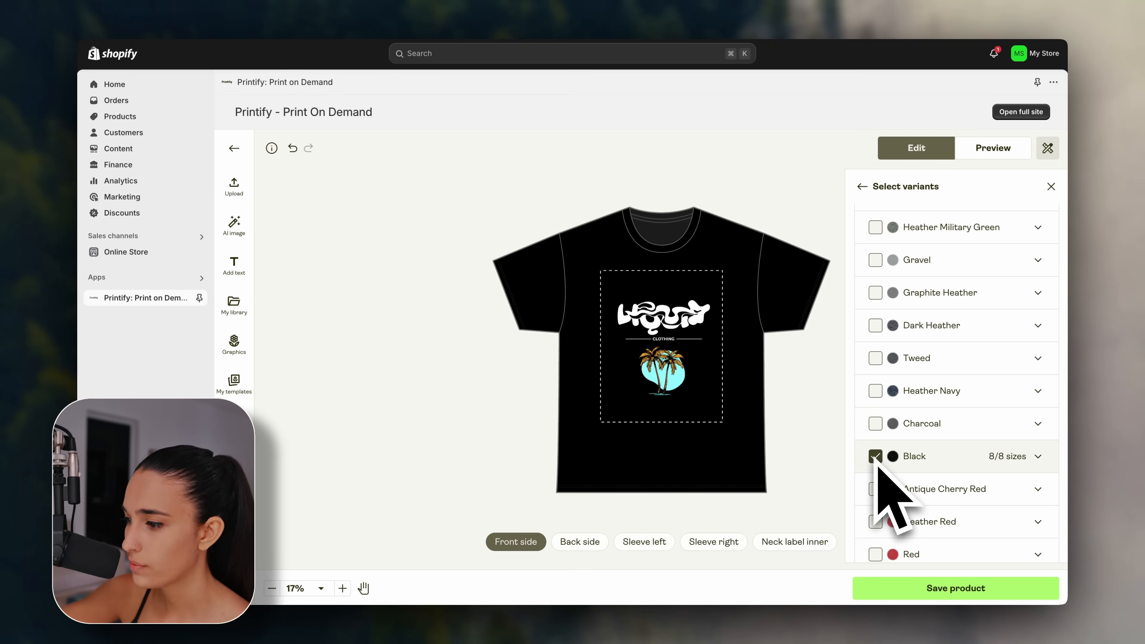
Try Dark Chocolate and Graphite Heather, settling on White and Black only (16 variants).
scroll(902, 469, down, 5)
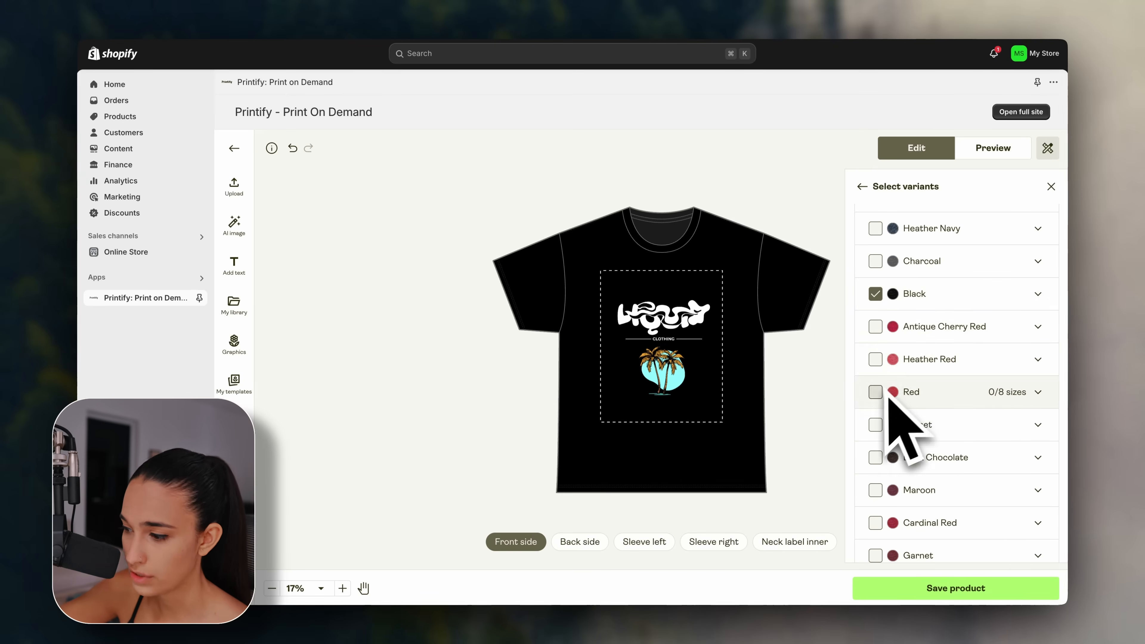
click(876, 458)
click(878, 461)
click(878, 461)
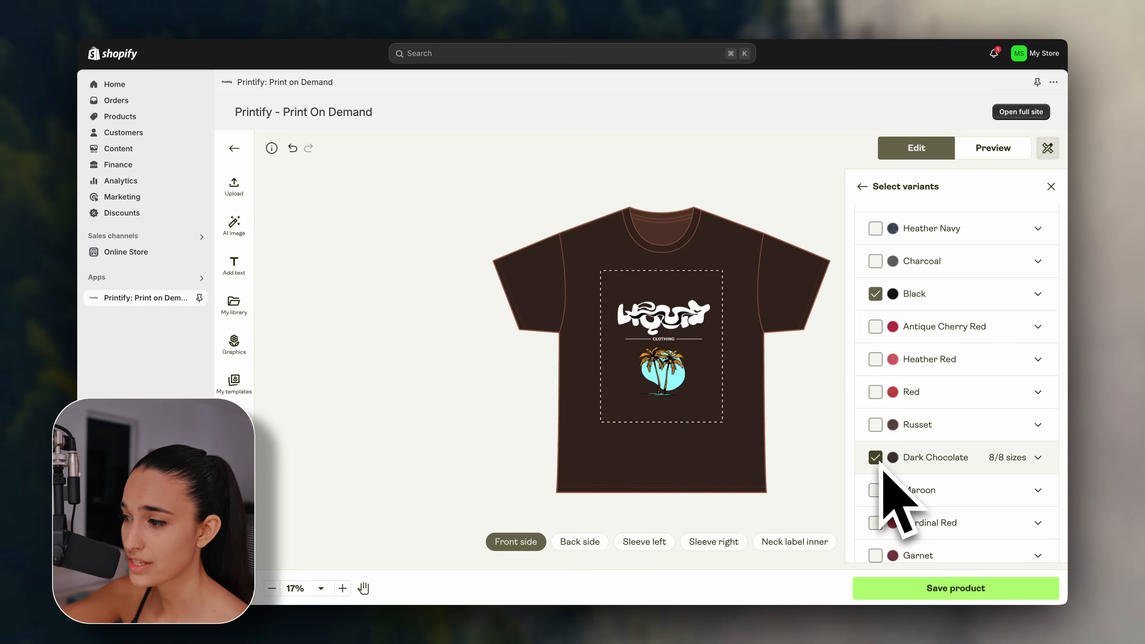
click(875, 458)
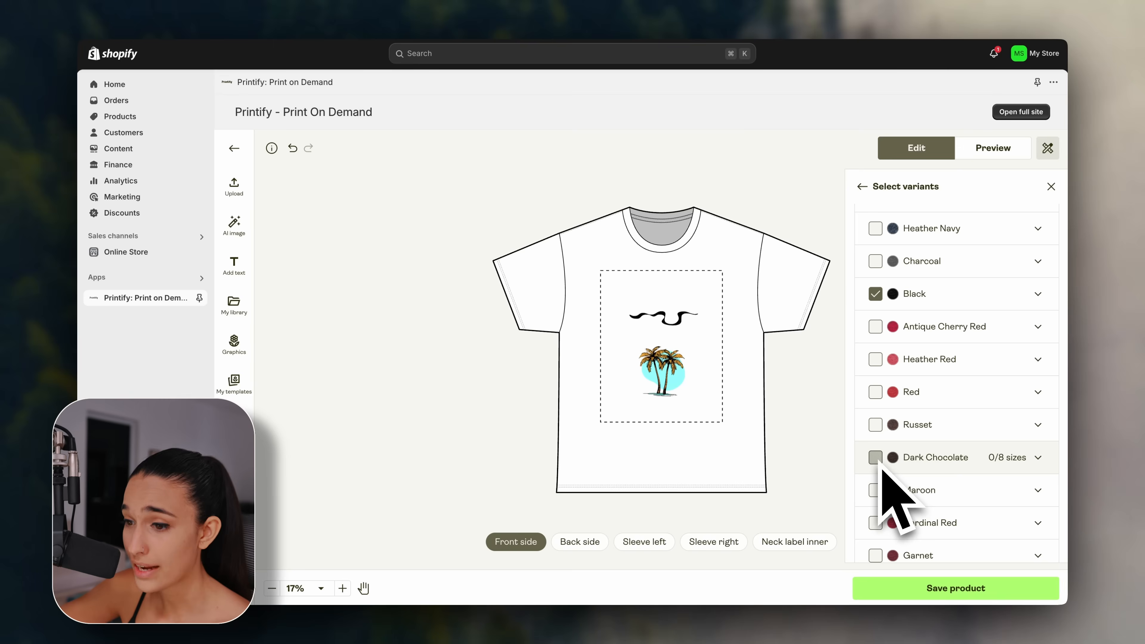
scroll(900, 396, up, 3)
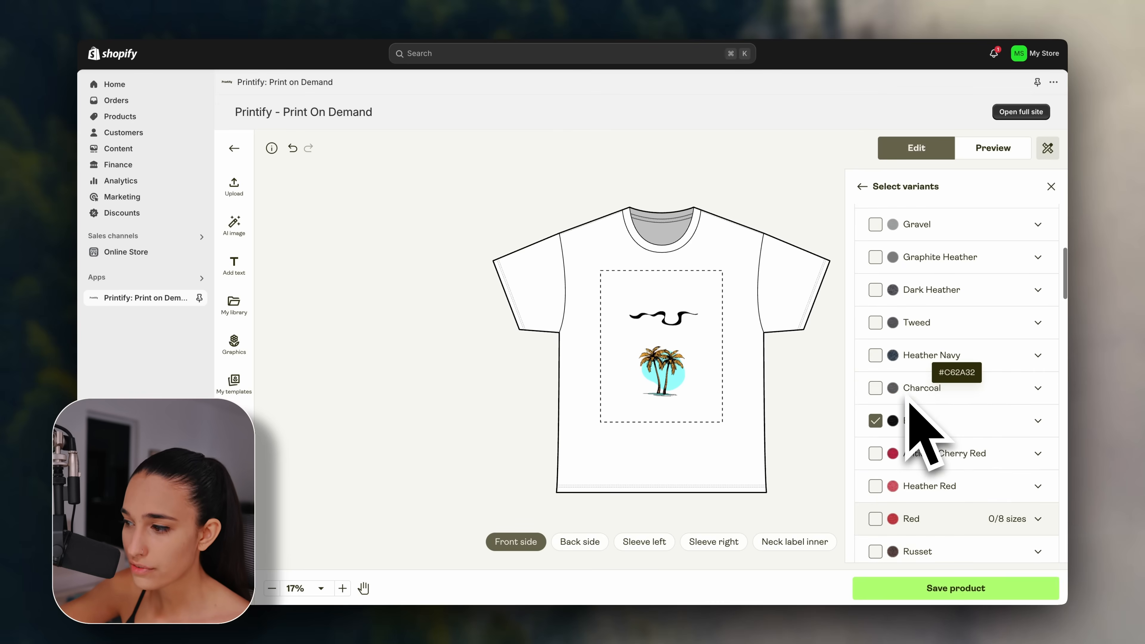
scroll(908, 401, up, 1)
click(876, 295)
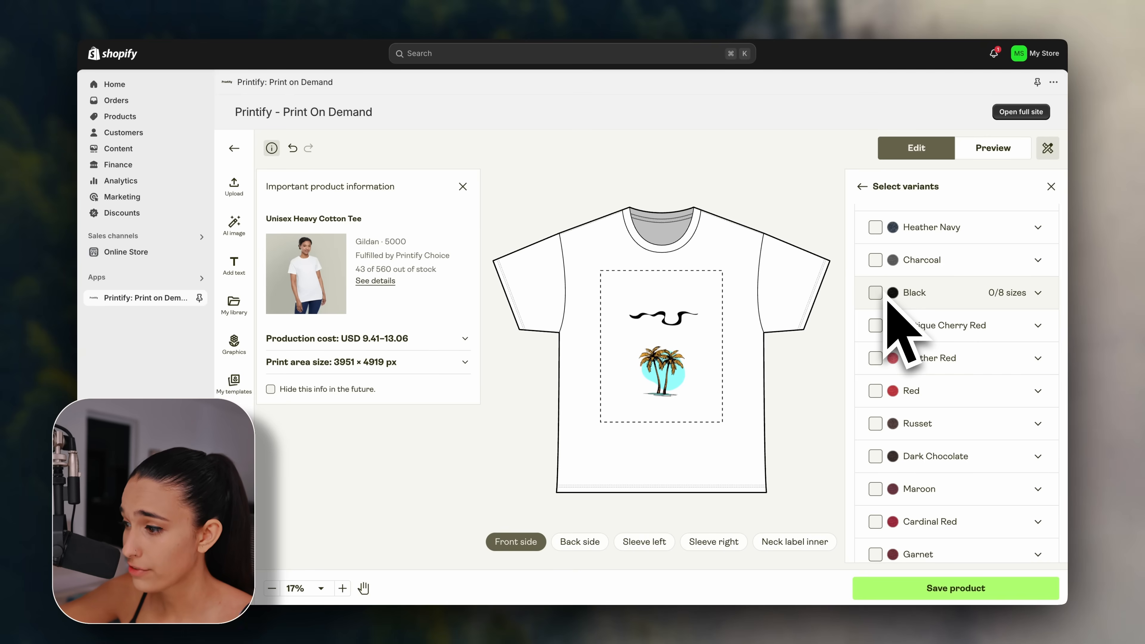
click(899, 290)
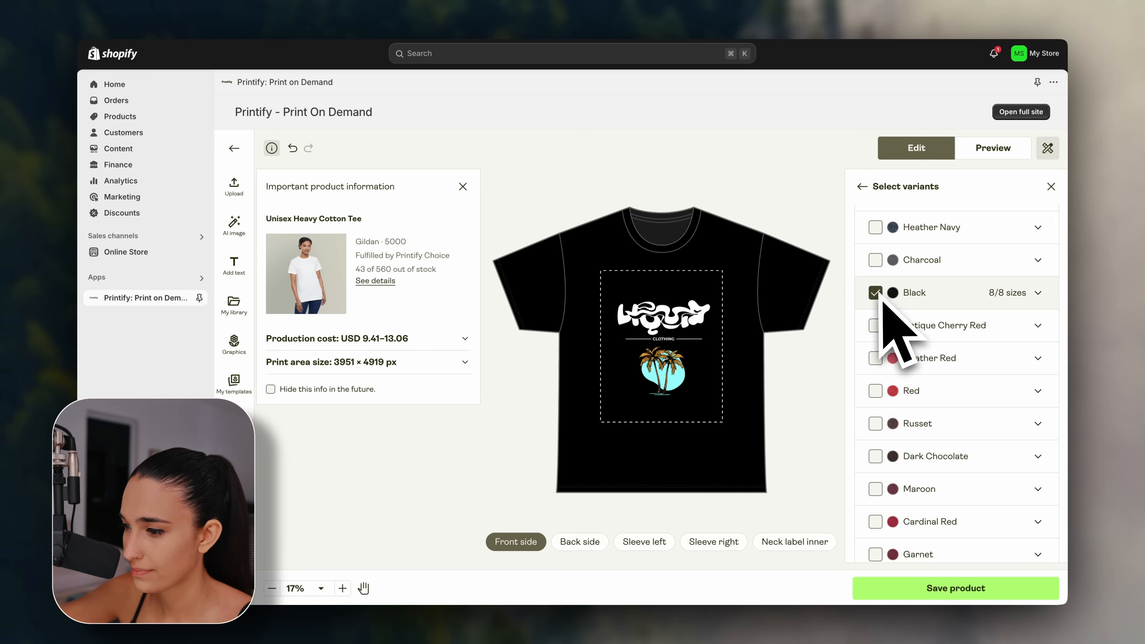
scroll(903, 321, up, 10)
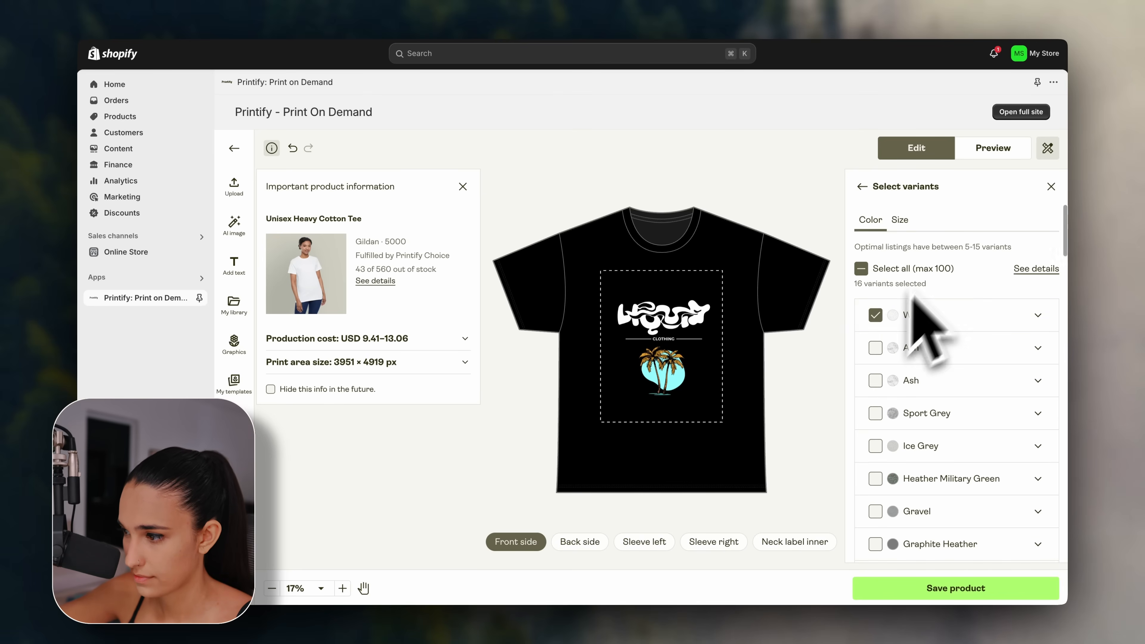
Scale the front logo up to fill the print area (227 DPI), then close the product info panel.
click(877, 192)
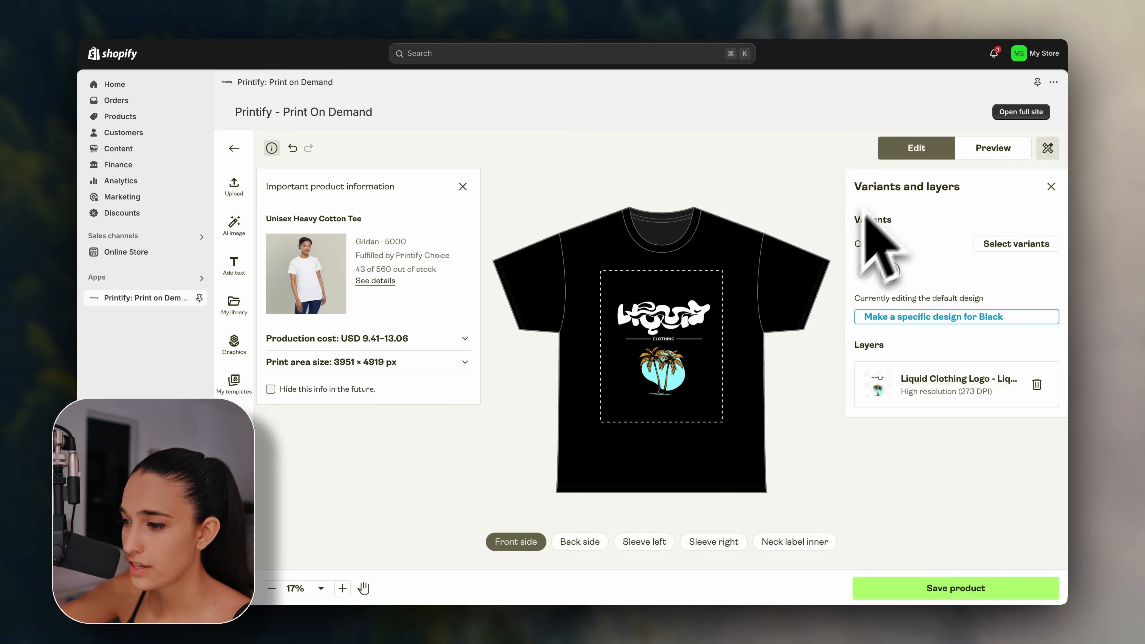
click(691, 314)
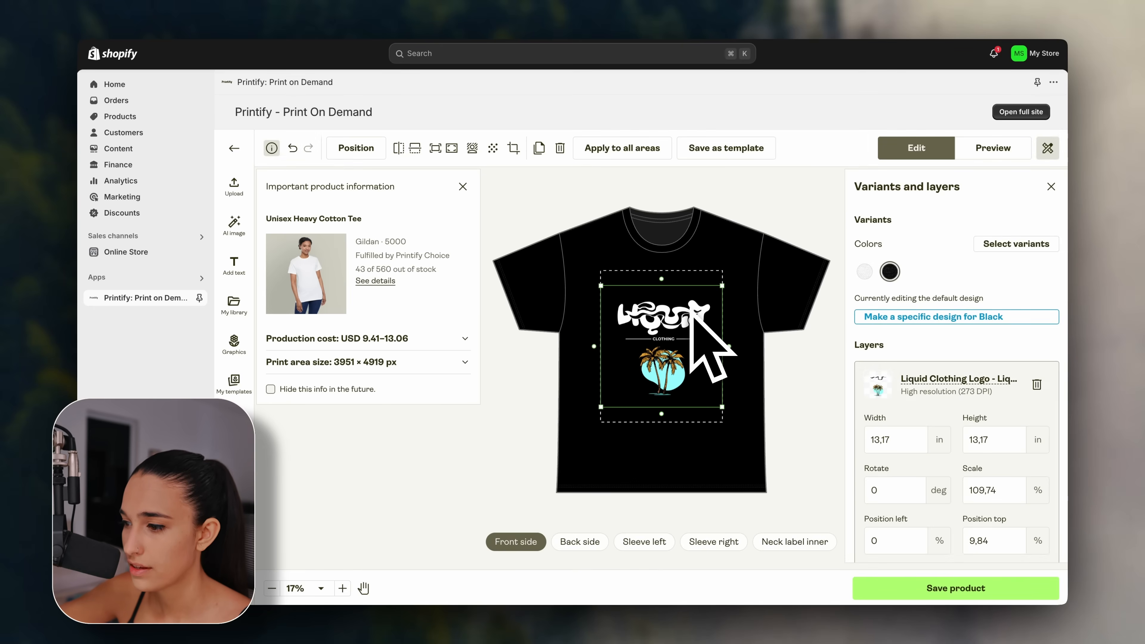
drag(726, 299, 749, 271)
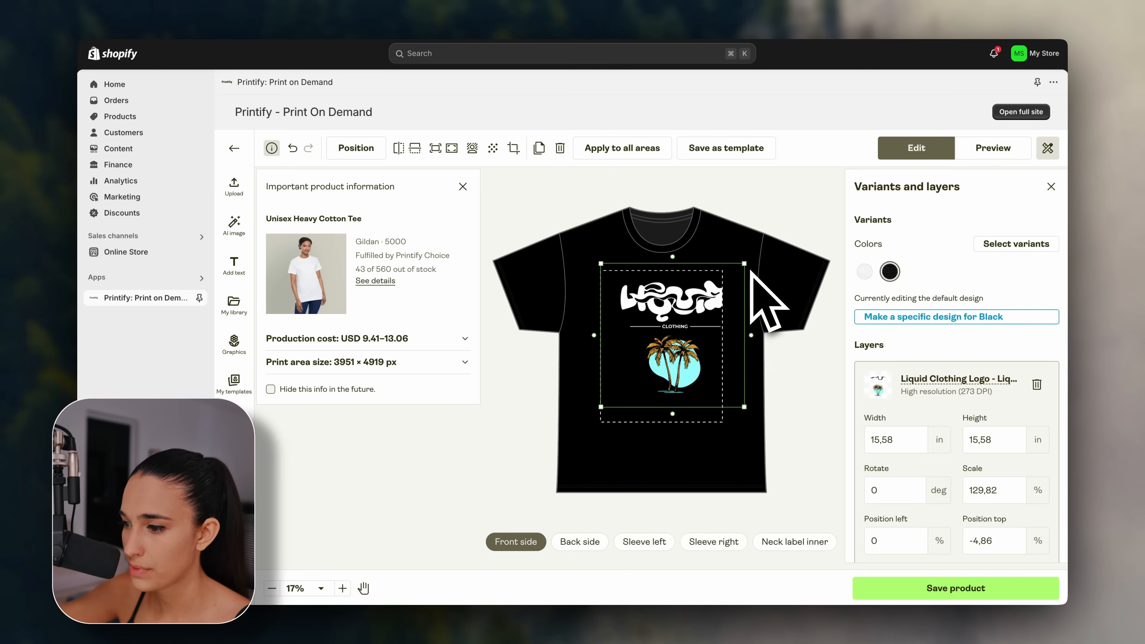
drag(702, 313, 690, 324)
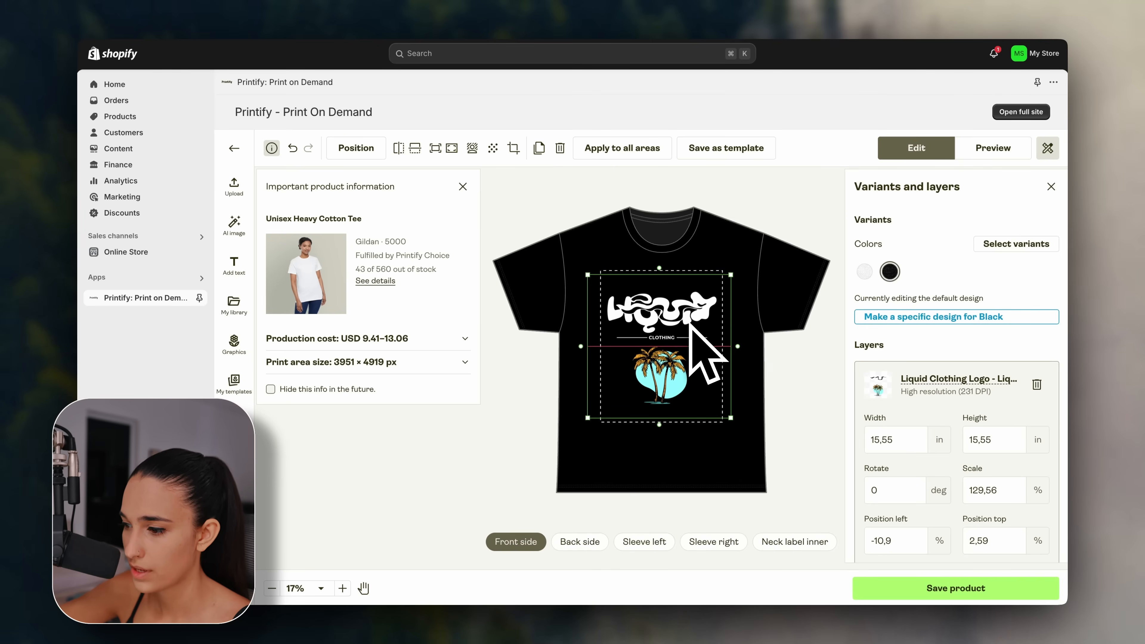
drag(730, 418, 739, 427)
drag(683, 400, 682, 397)
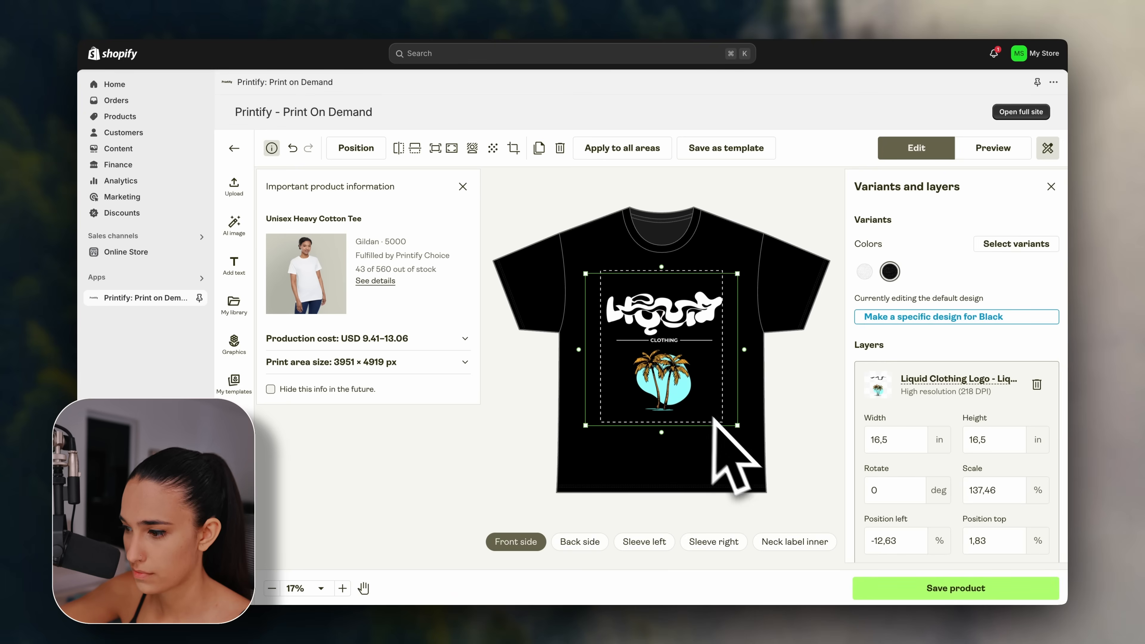
drag(738, 425, 732, 417)
click(757, 406)
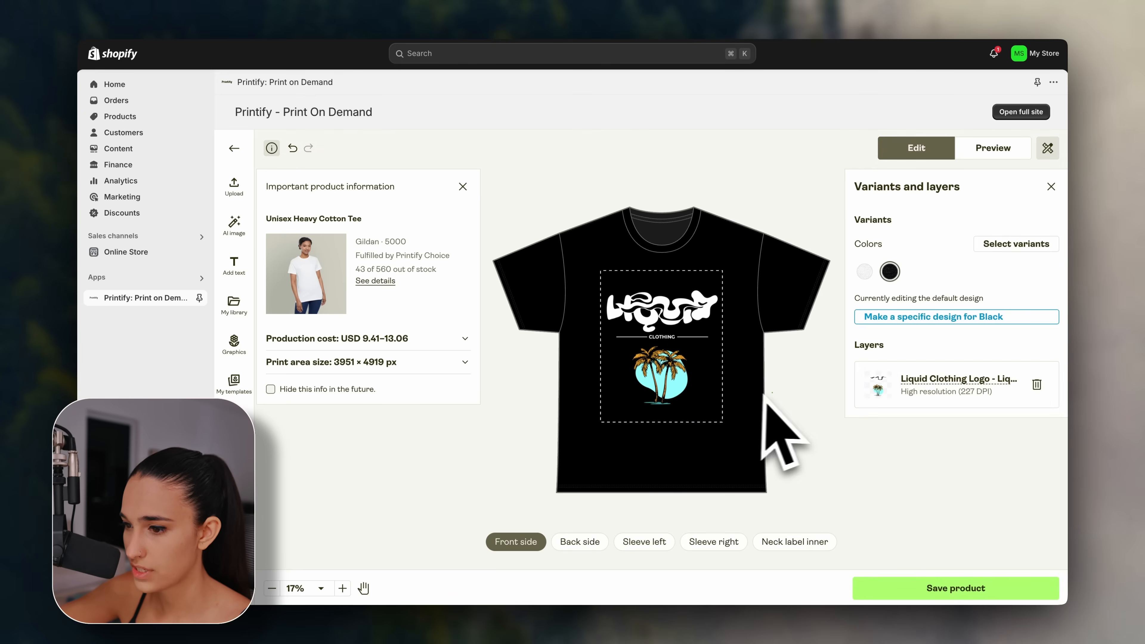
click(462, 186)
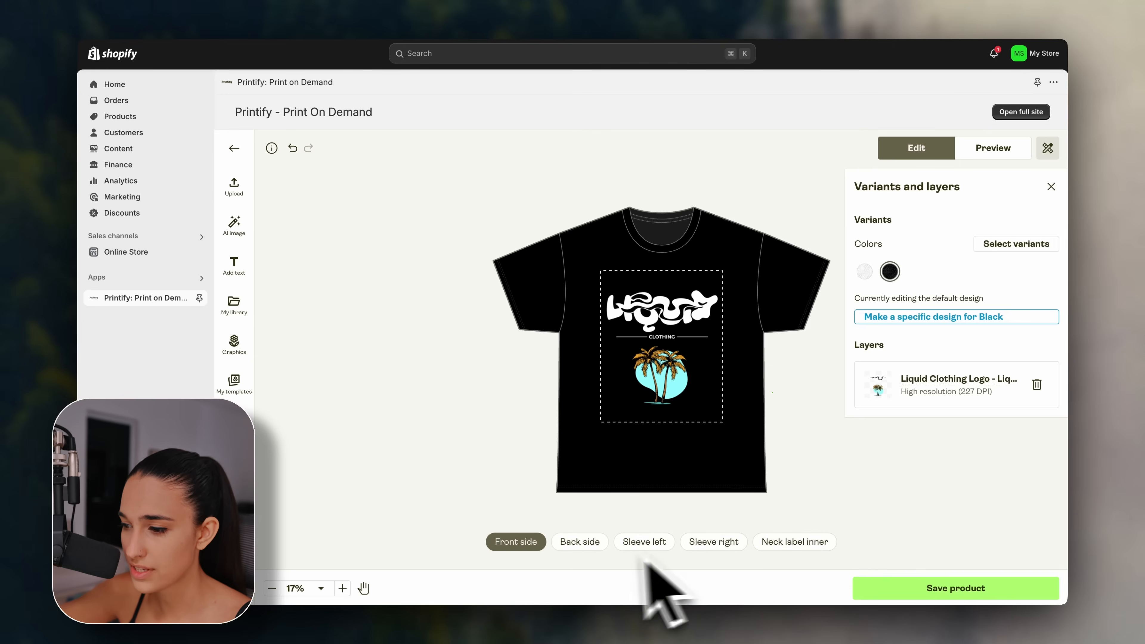
Place the Liquid Clothing logo from My library on the tee back, enlarged to fill it (219 DPI).
click(589, 549)
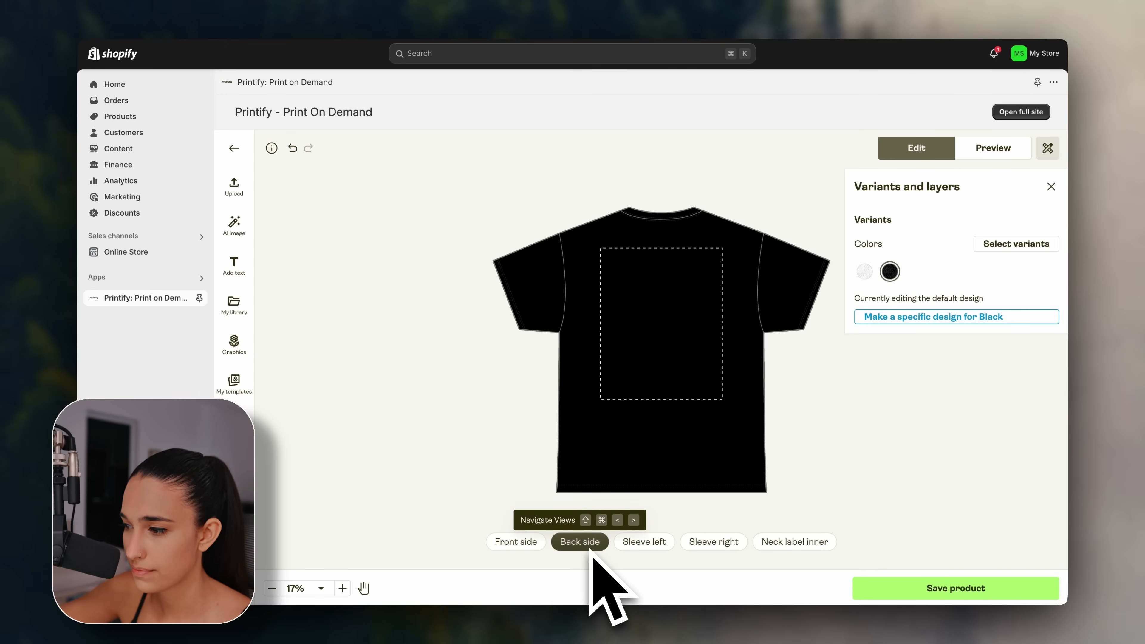
click(234, 304)
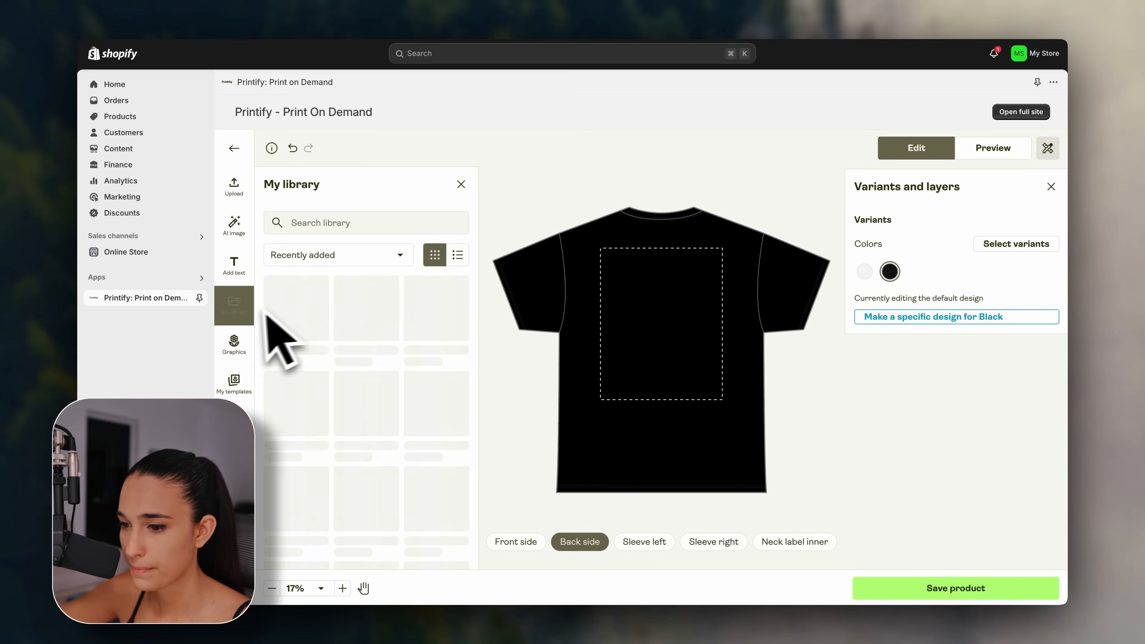
click(310, 303)
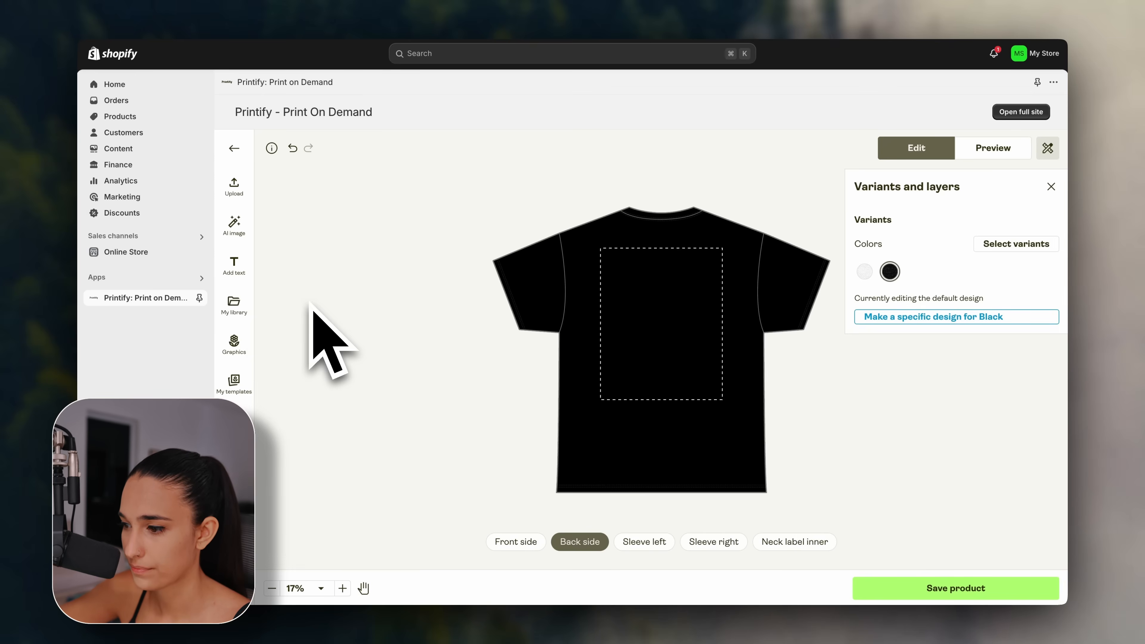
drag(721, 384, 736, 399)
drag(604, 254, 586, 246)
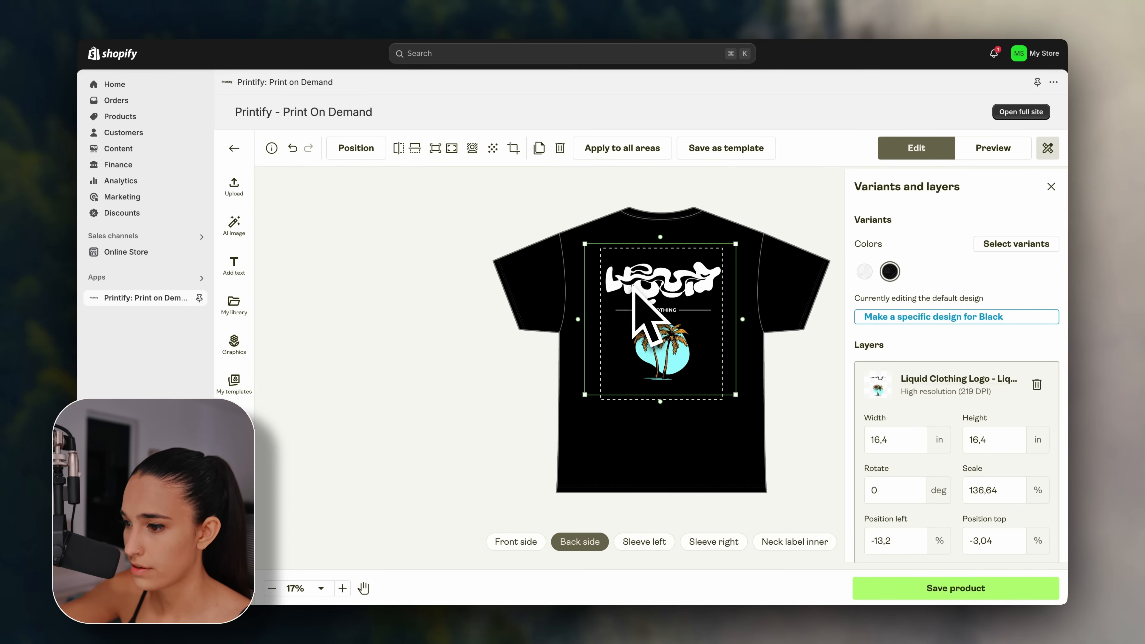
click(760, 334)
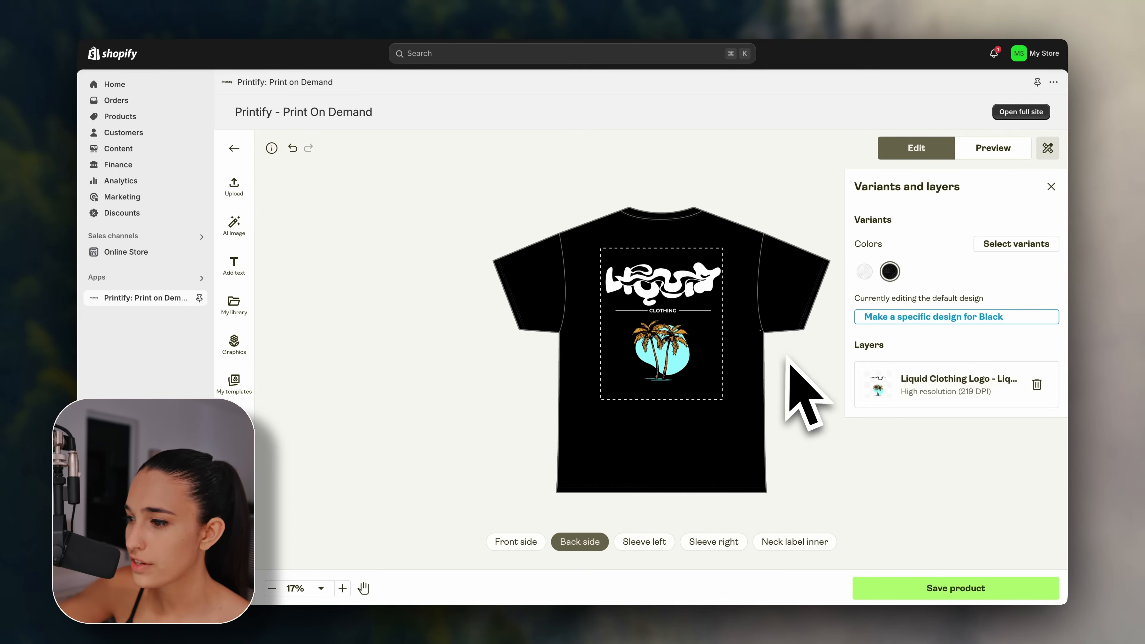
click(543, 546)
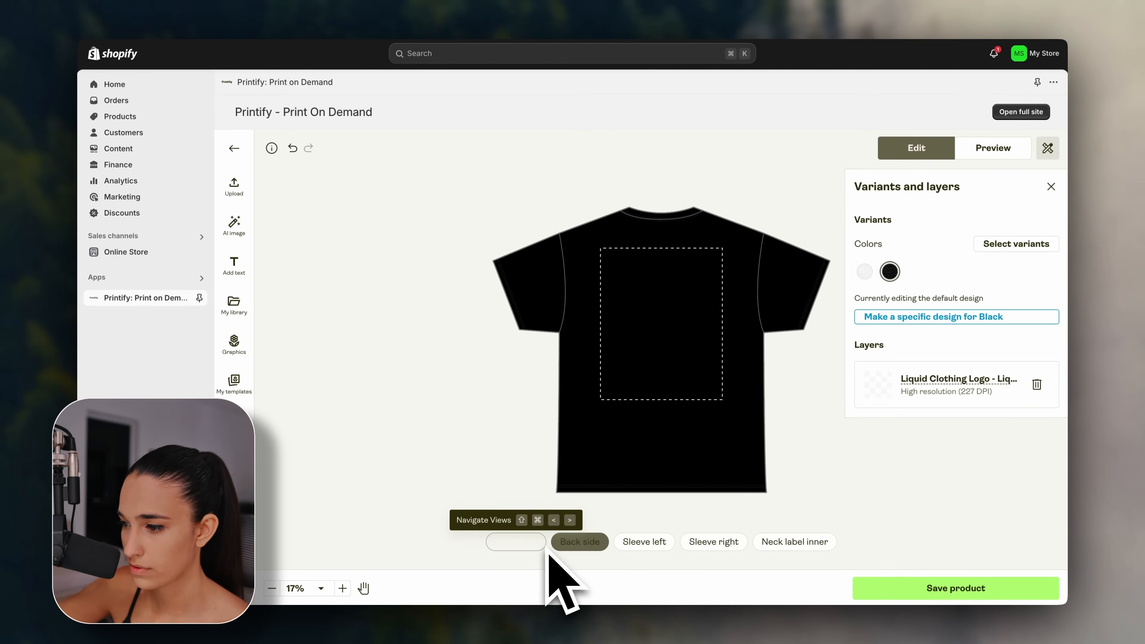
click(575, 545)
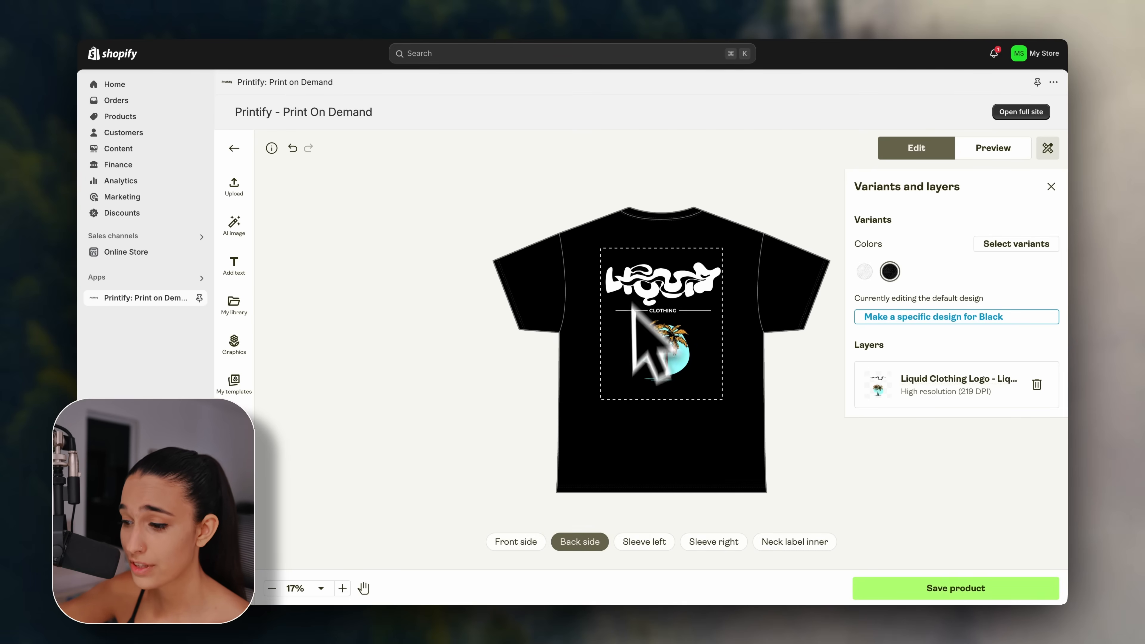
click(539, 543)
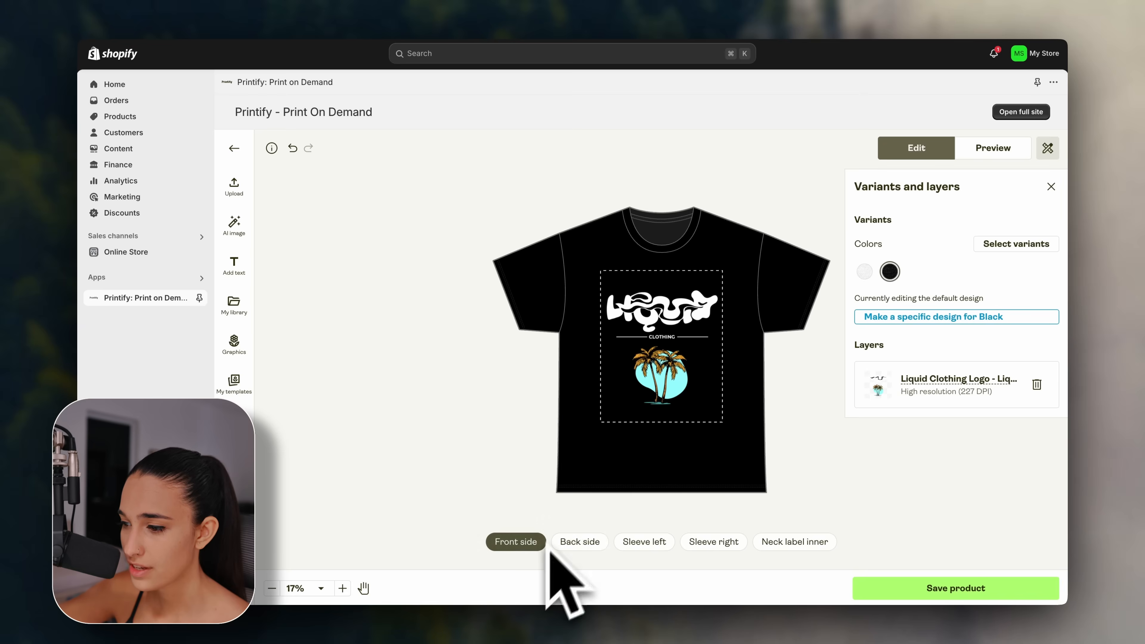
Shrink the front logo to a 6.57-inch upper-right chest graphic, then go to Neck label inner.
click(629, 408)
drag(601, 415, 694, 342)
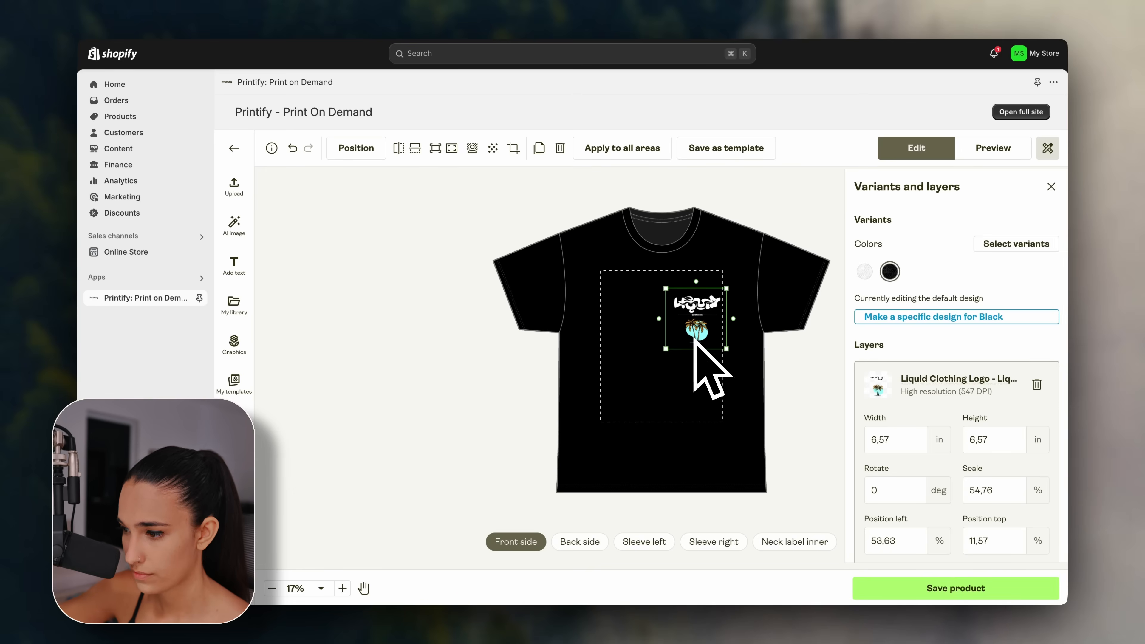
click(783, 366)
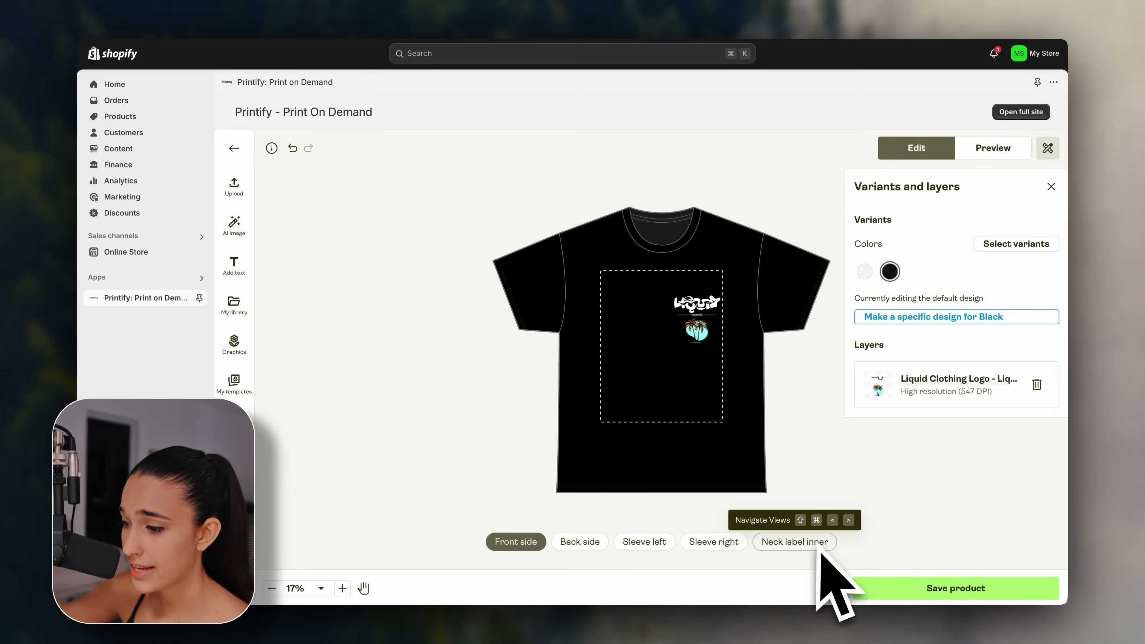
click(794, 542)
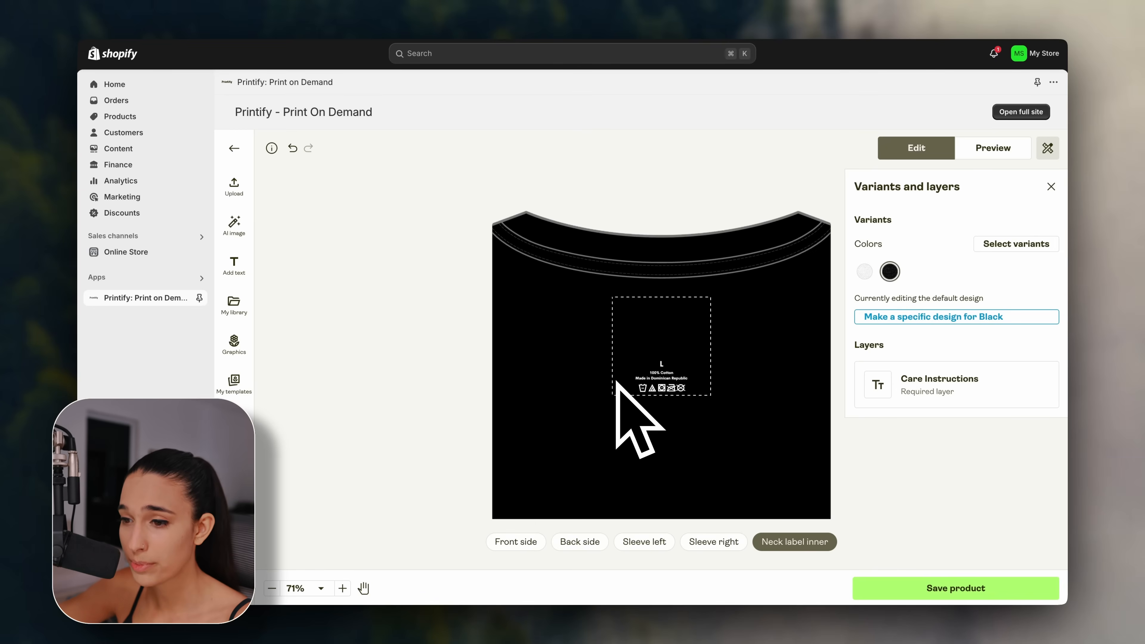
Upload the KYVE URBAN logo to the inner neck label, sized 2.65 in above the care text.
click(234, 185)
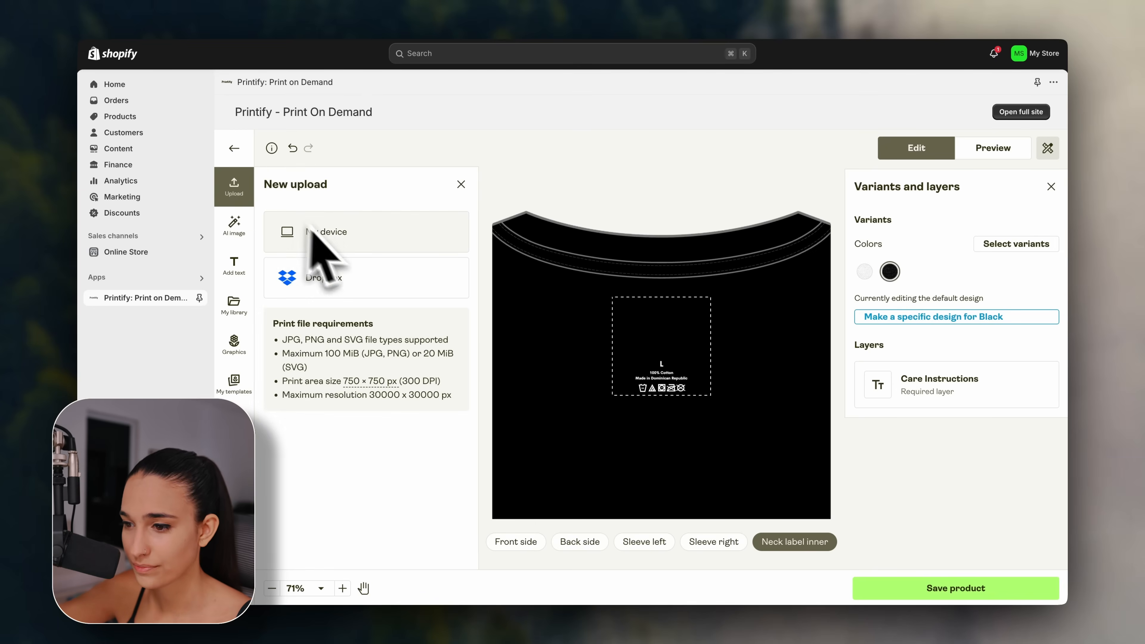
click(315, 230)
double_click(606, 223)
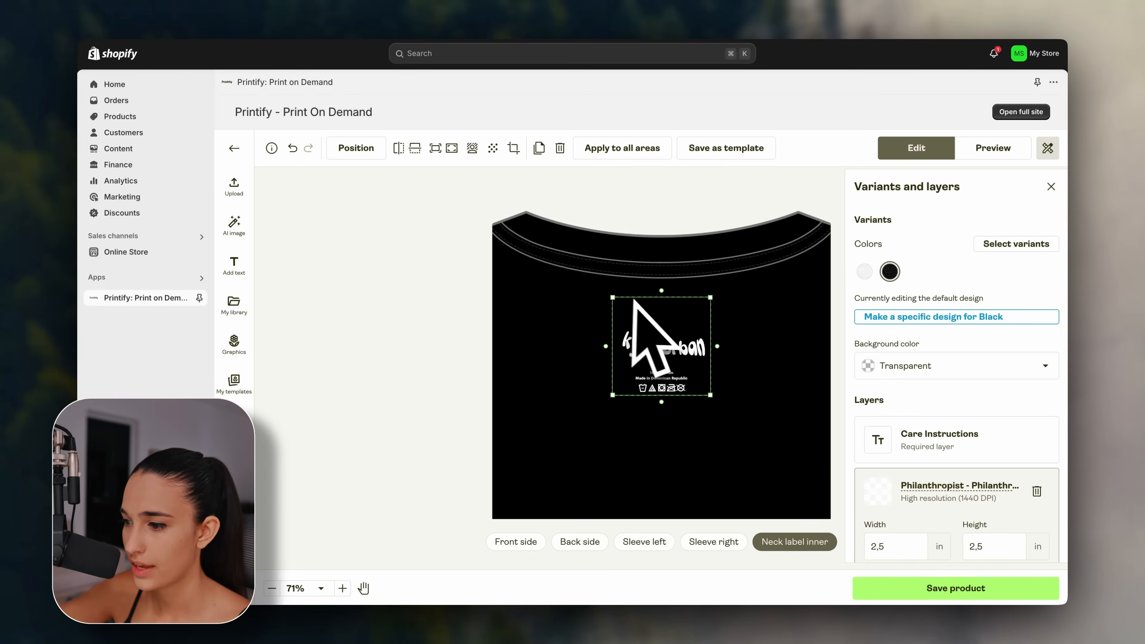
drag(686, 343, 687, 340)
drag(615, 295, 608, 291)
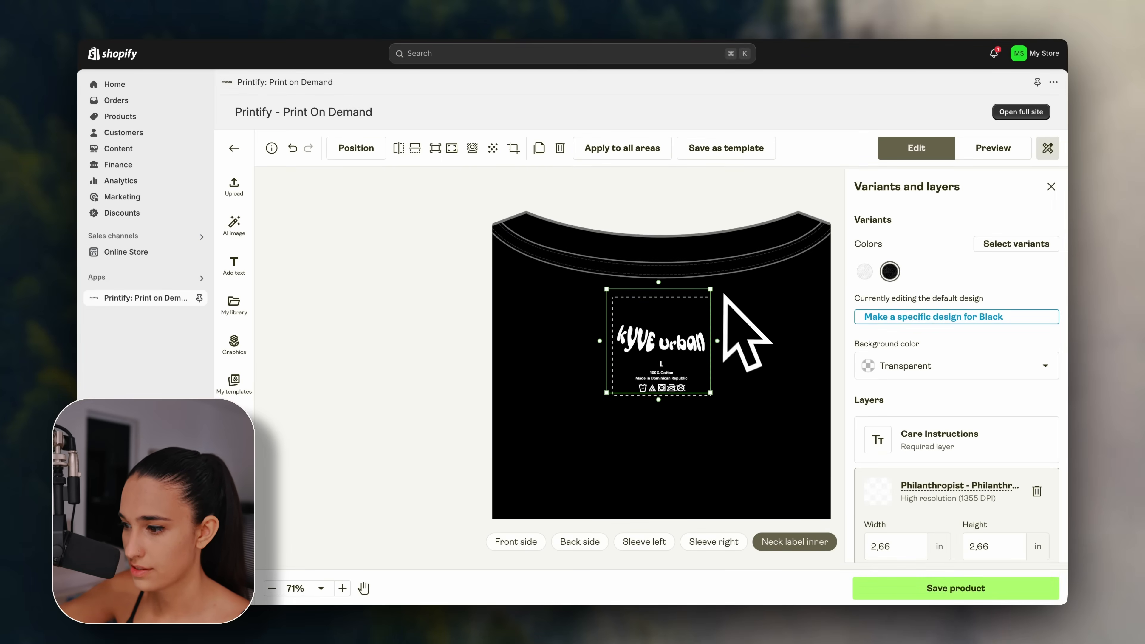
drag(608, 290, 607, 291)
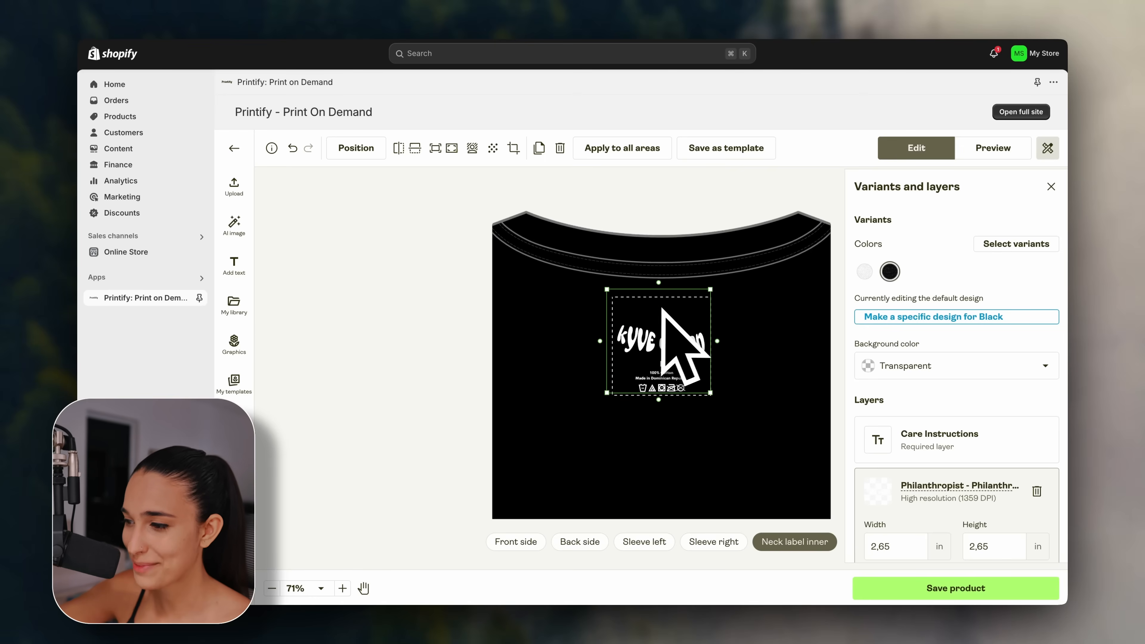
click(741, 325)
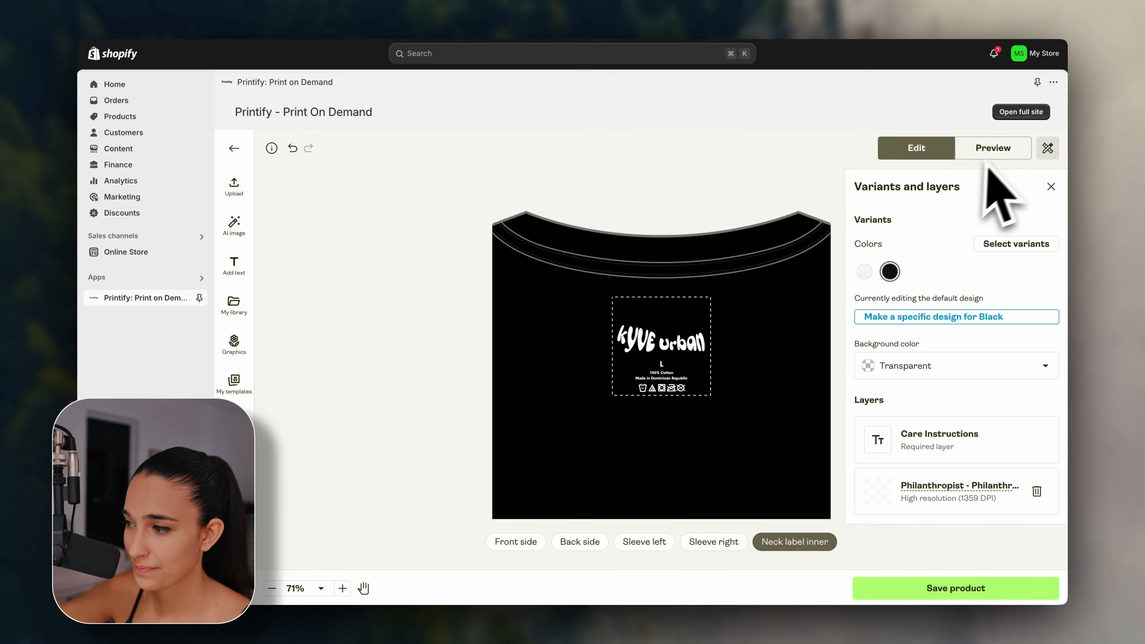
Preview the black tee's back, folded, Hanging 2 and Hanging 3 mockups.
click(999, 150)
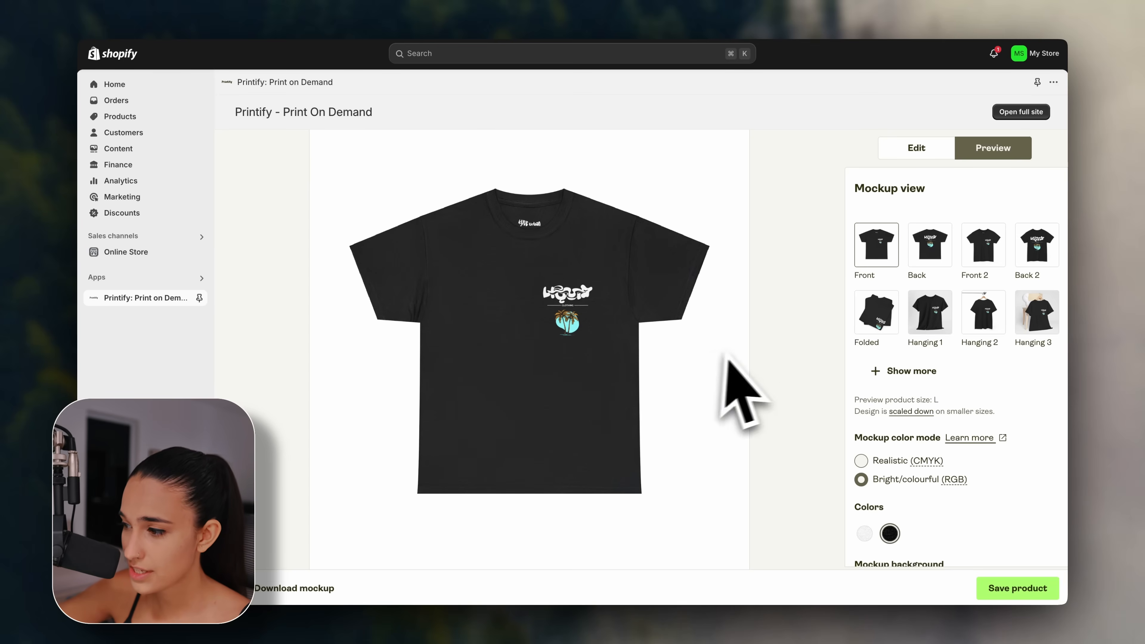
click(944, 256)
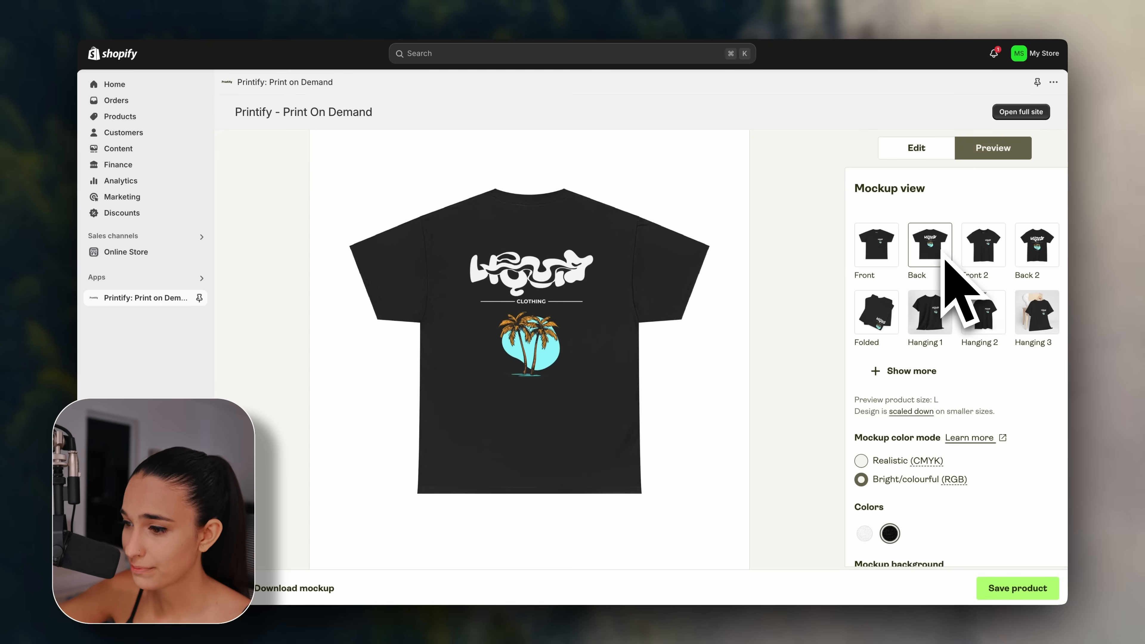
click(882, 312)
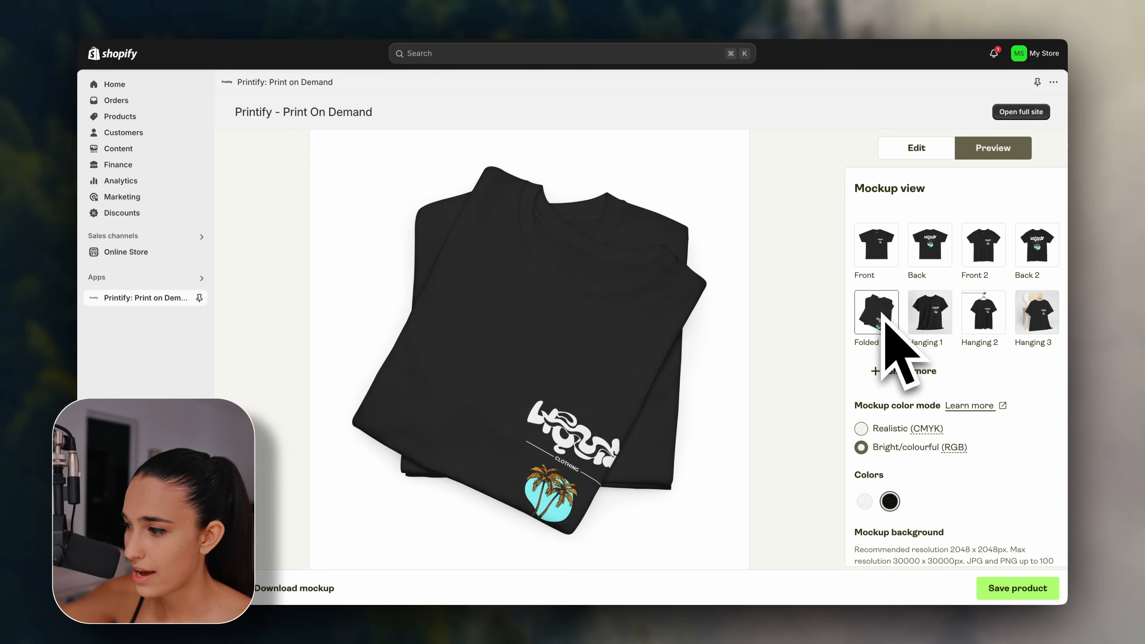
click(982, 310)
click(1030, 318)
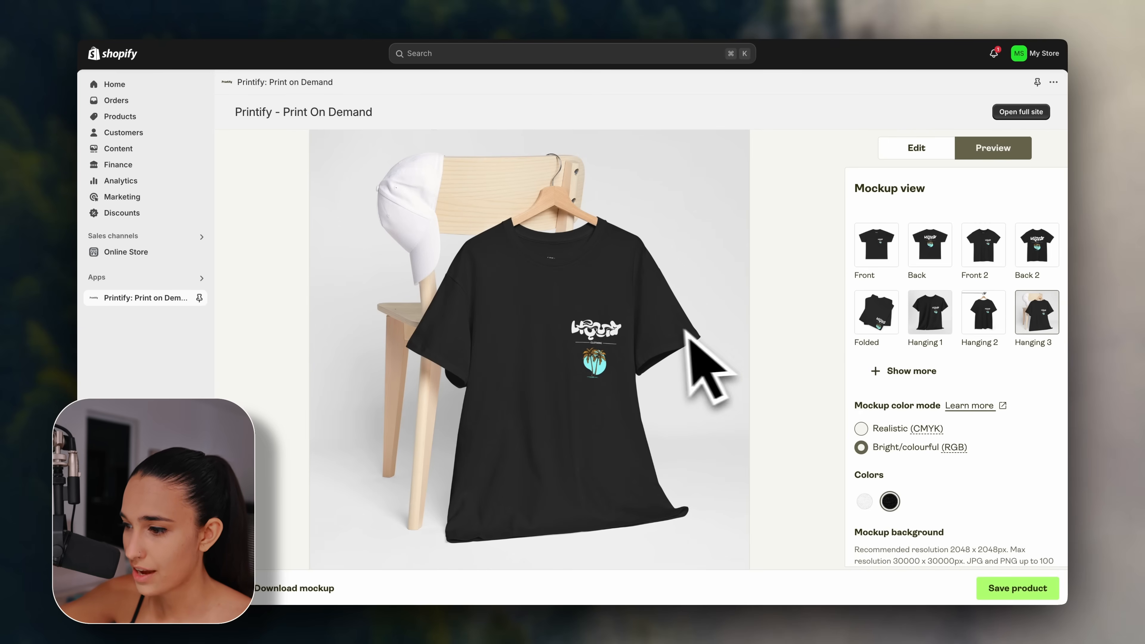
Show more mockups, view Person 8 Back, Person 6 Back and Person 6 front, then the plain front.
click(875, 372)
scroll(900, 383, down, 2)
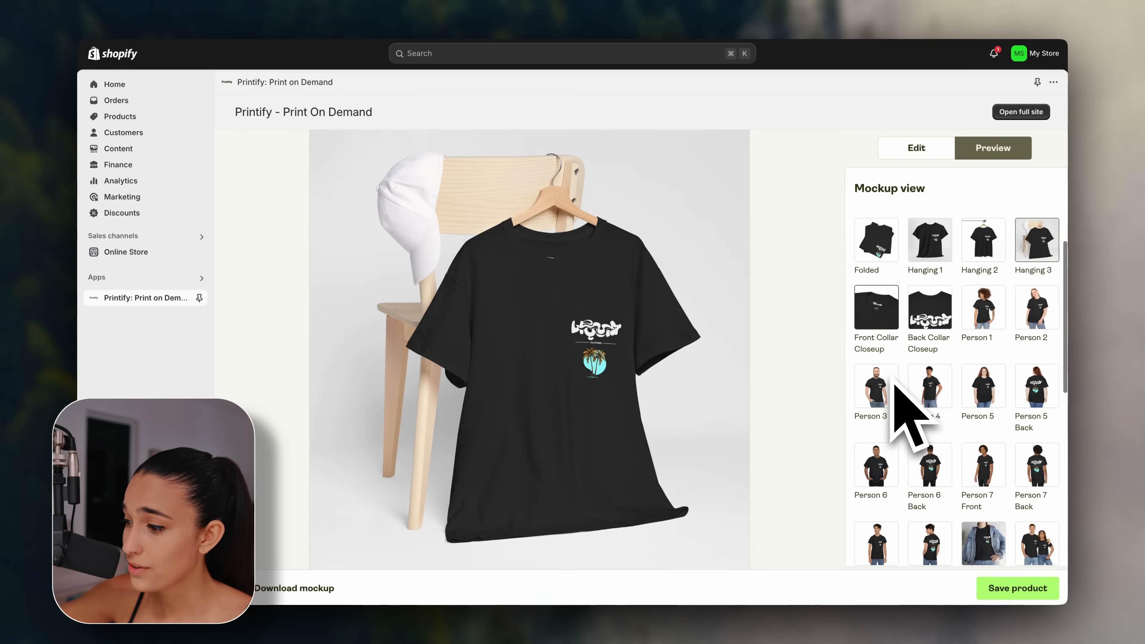
scroll(951, 433, down, 2)
click(947, 492)
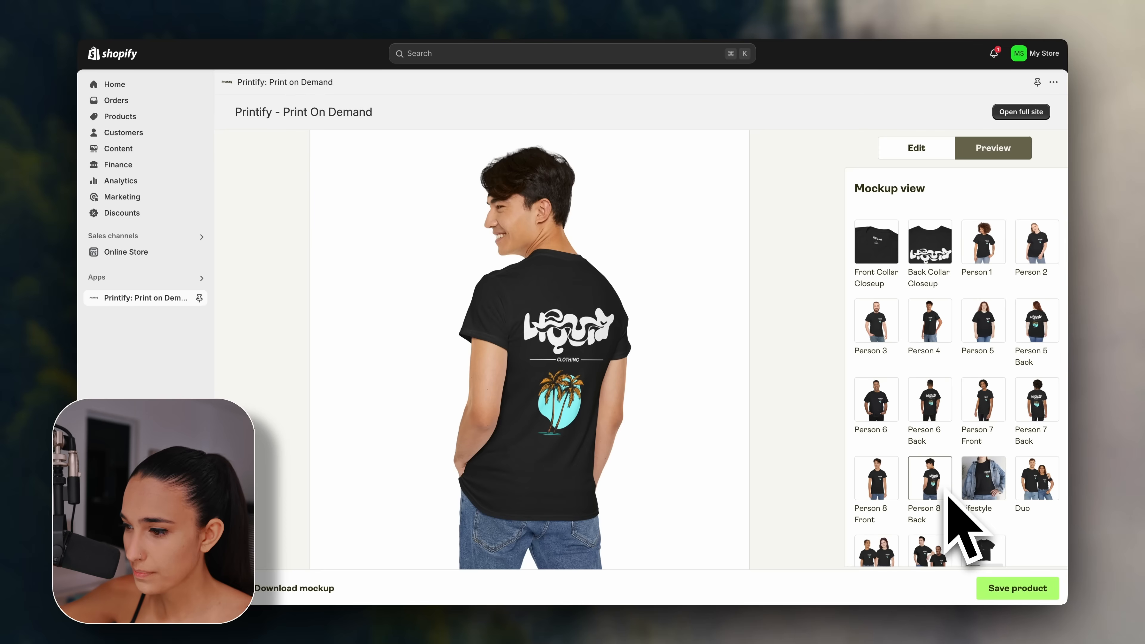
click(946, 421)
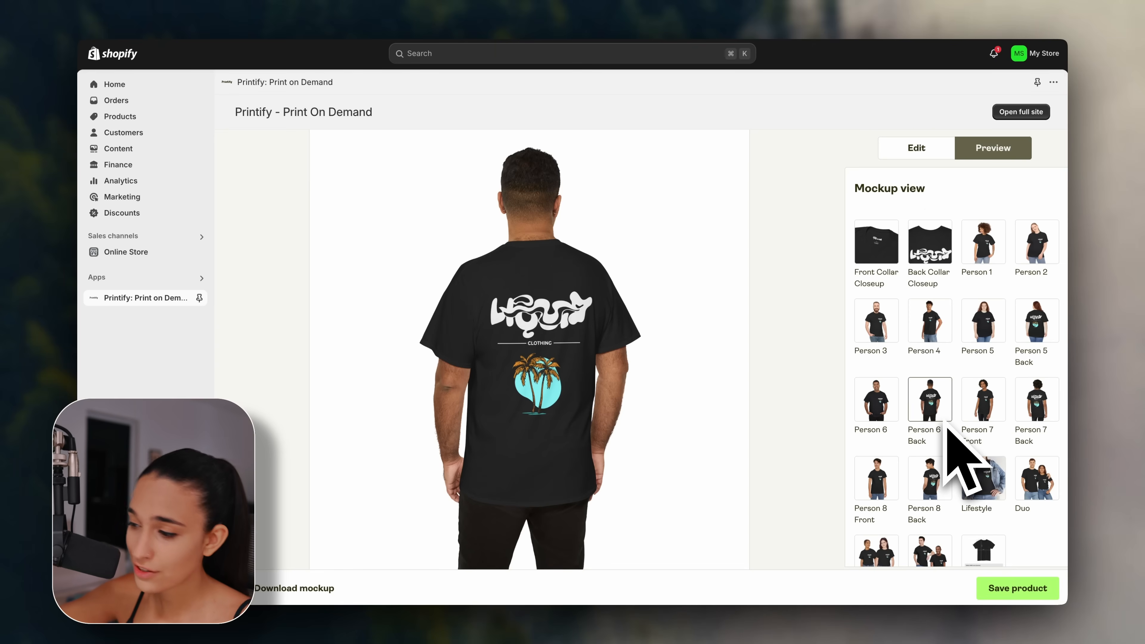
scroll(963, 464, down, 1)
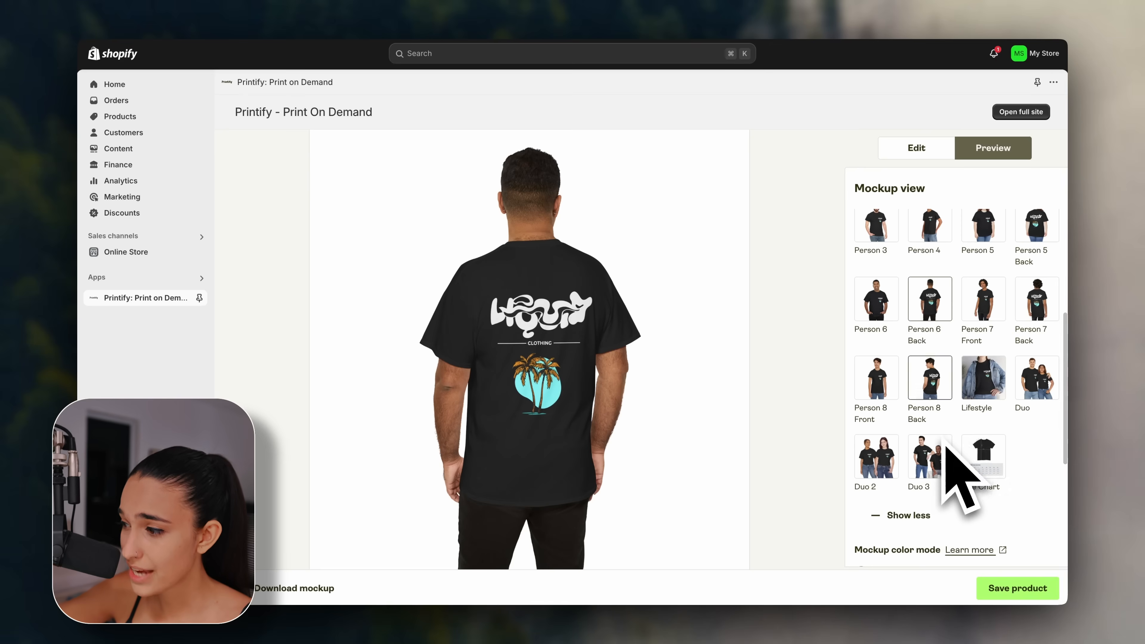
click(886, 360)
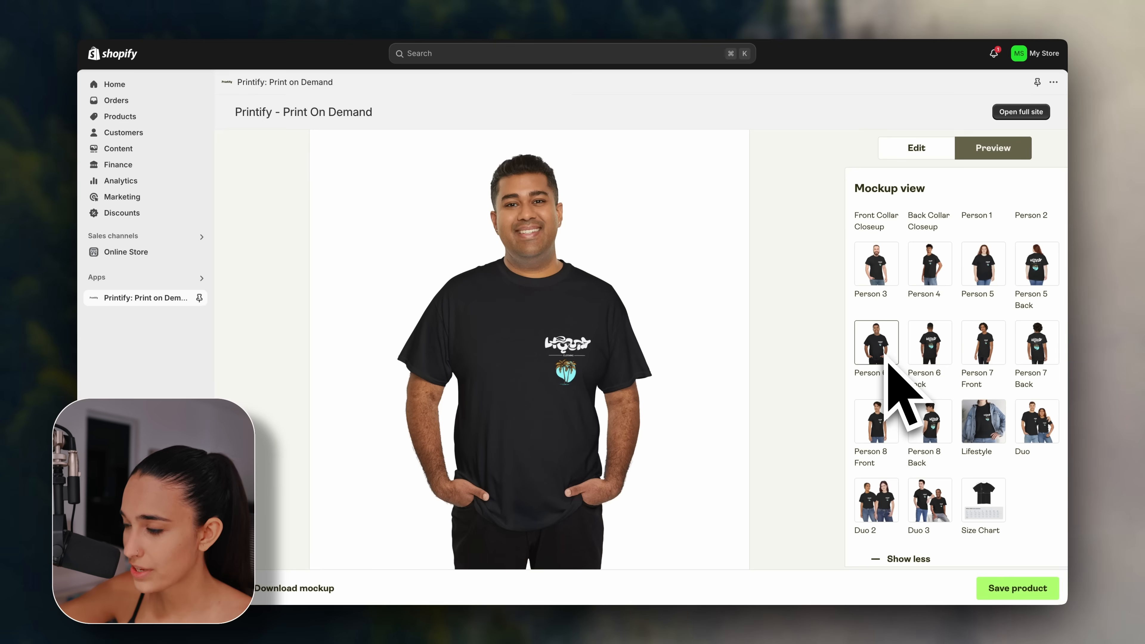
scroll(886, 361, up, 5)
click(883, 264)
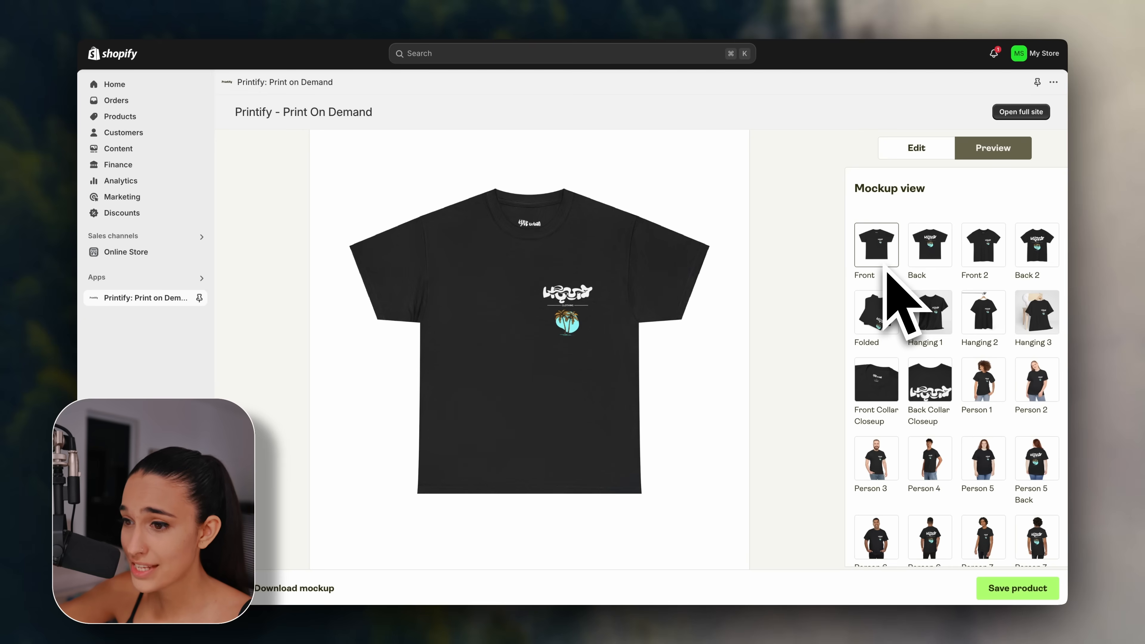
click(994, 588)
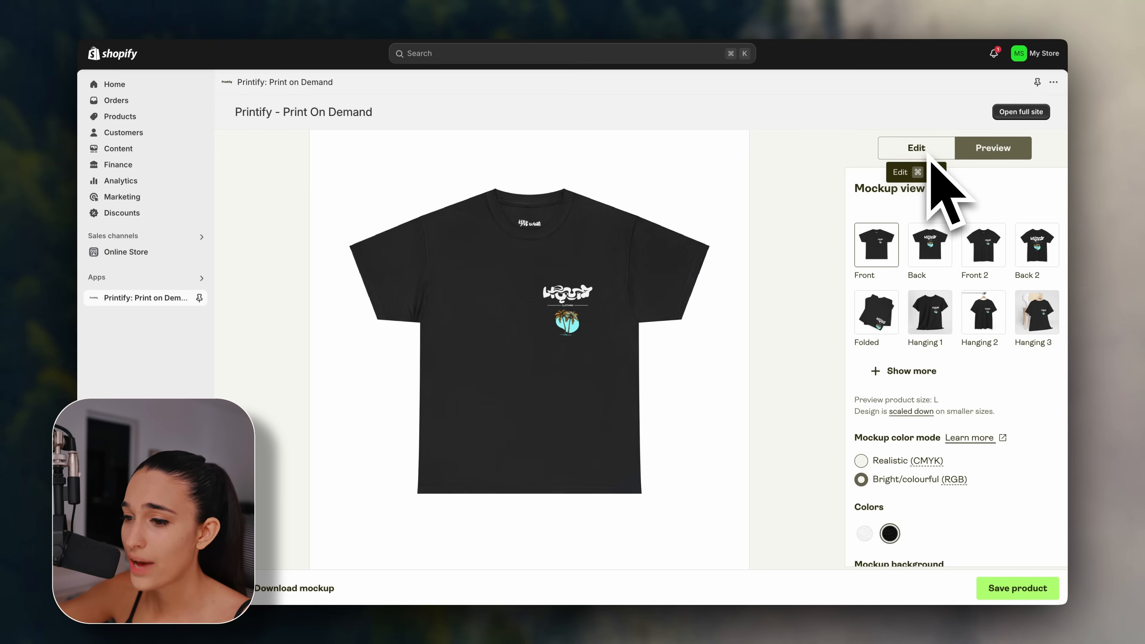
Make a separate White design and put a small dark Liquid Clothing chest logo on its front.
click(928, 154)
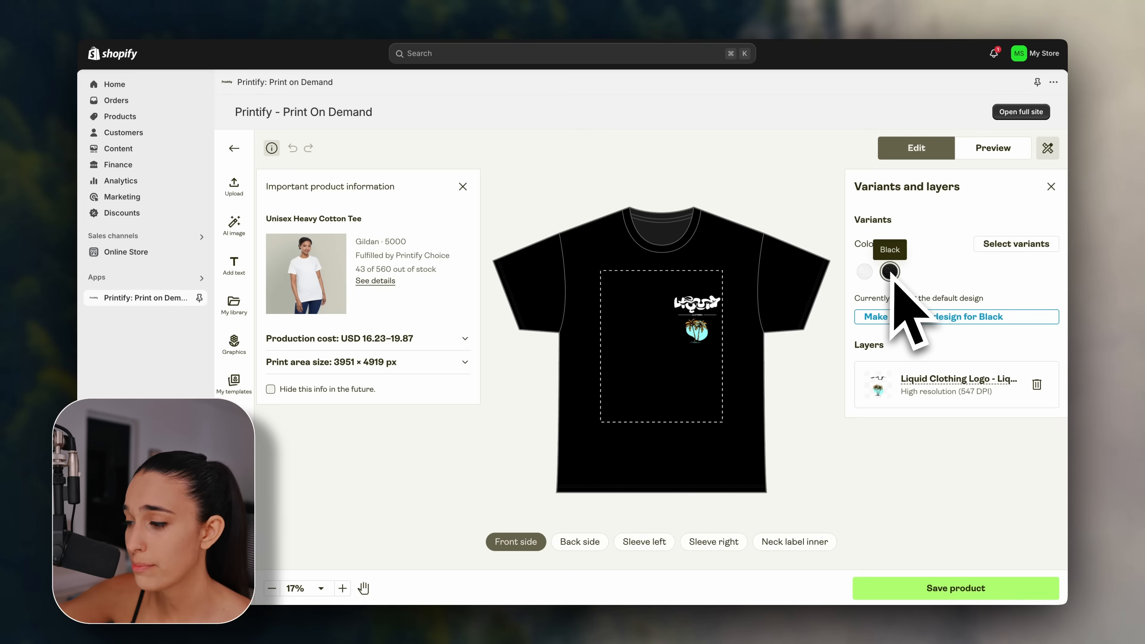
click(865, 274)
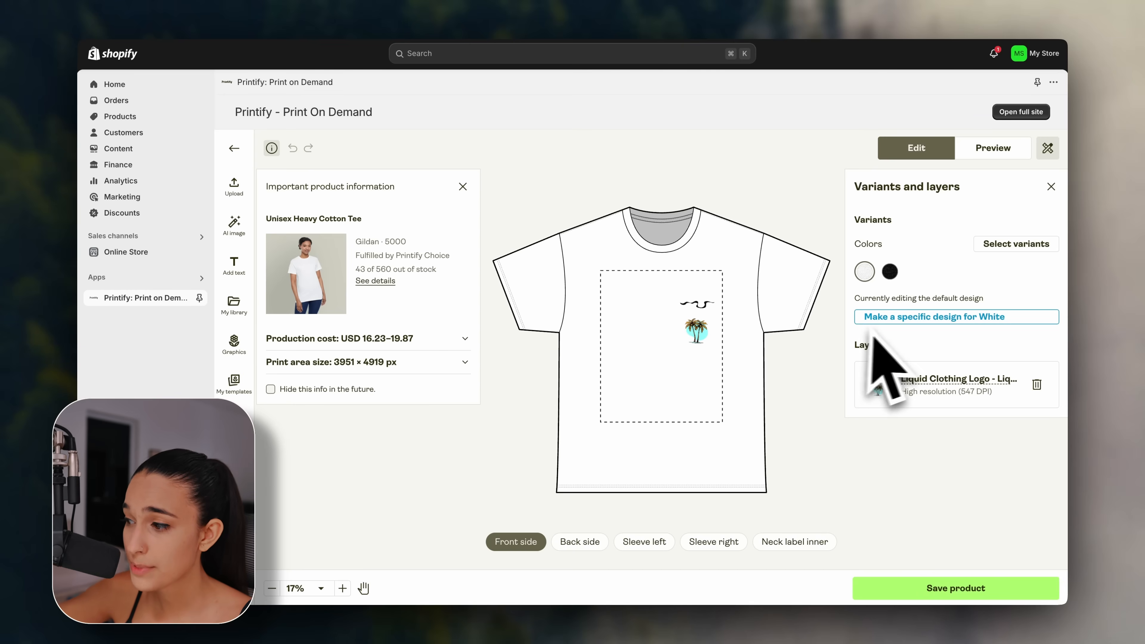
click(937, 321)
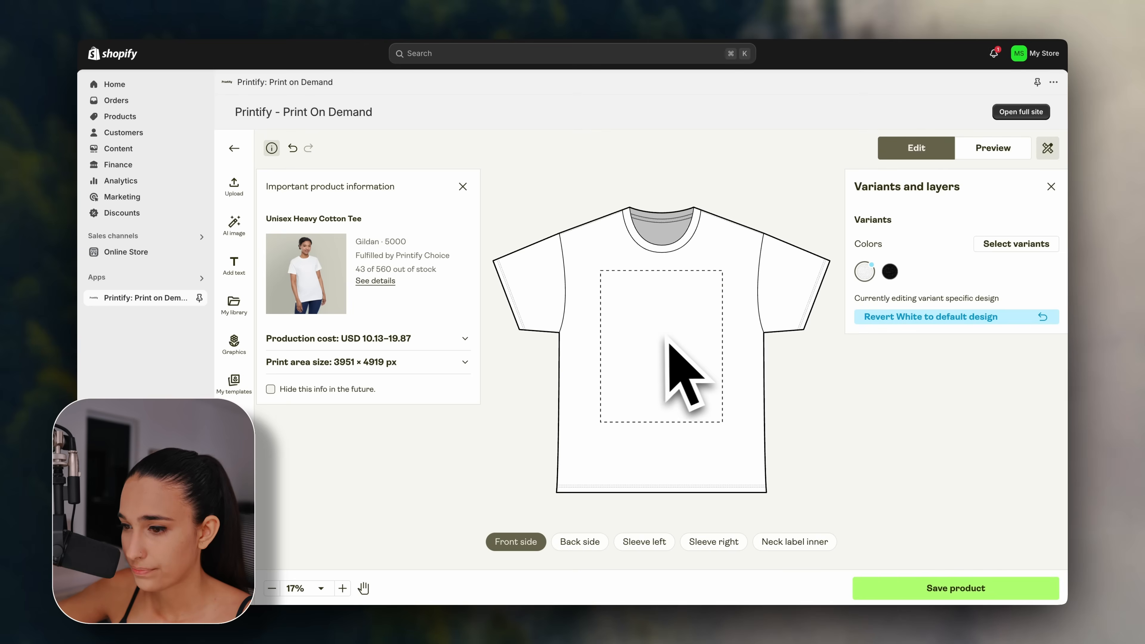
click(236, 185)
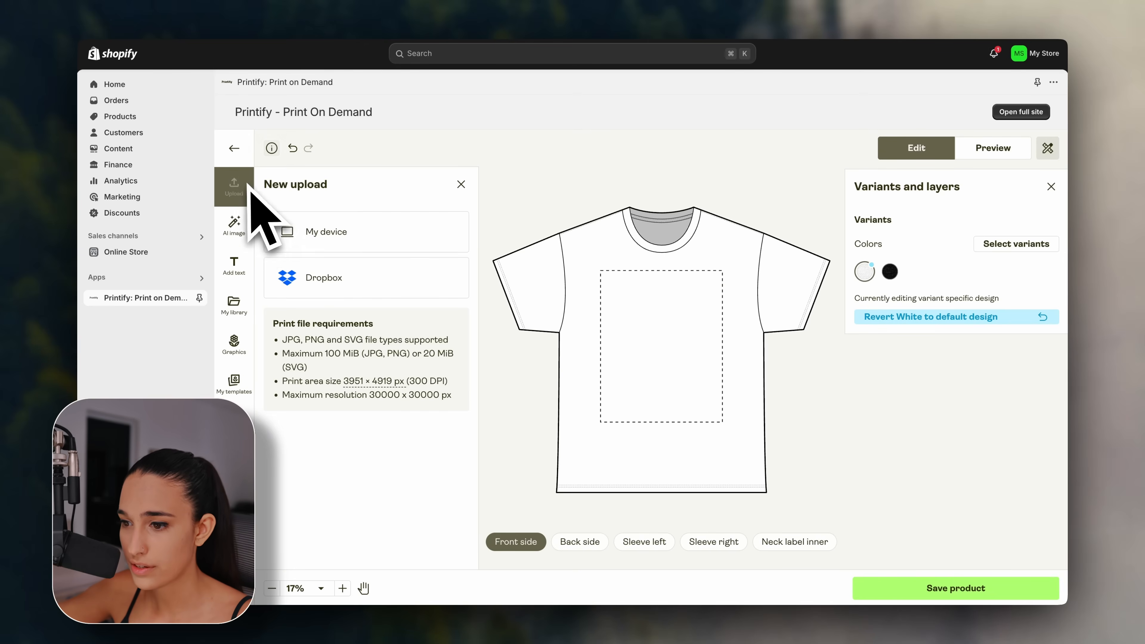
click(310, 235)
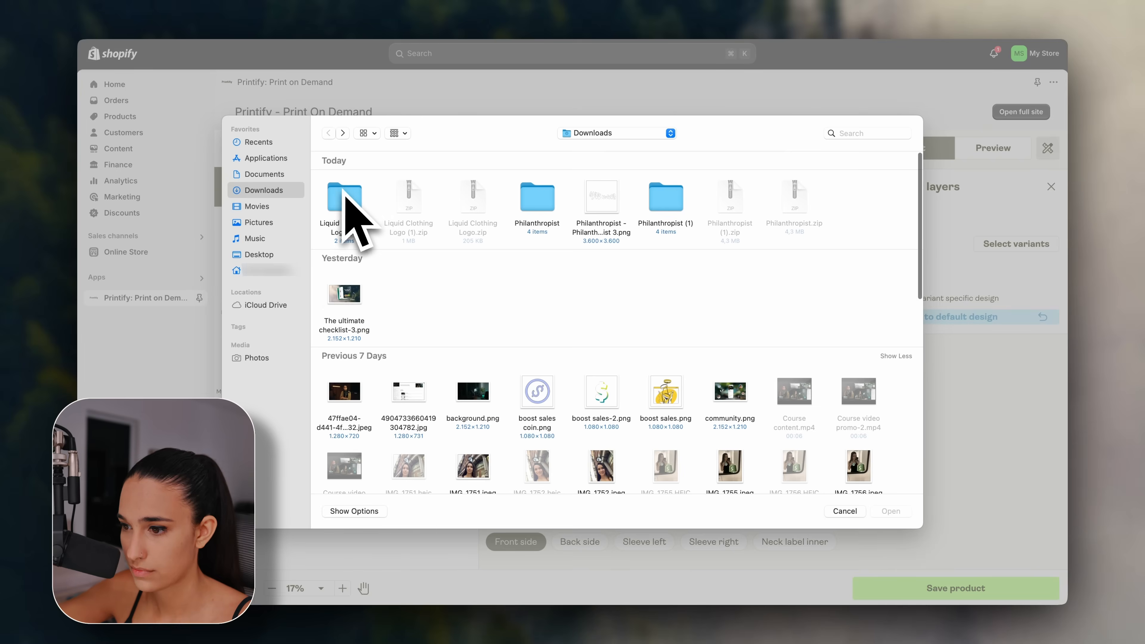
double_click(345, 203)
click(890, 511)
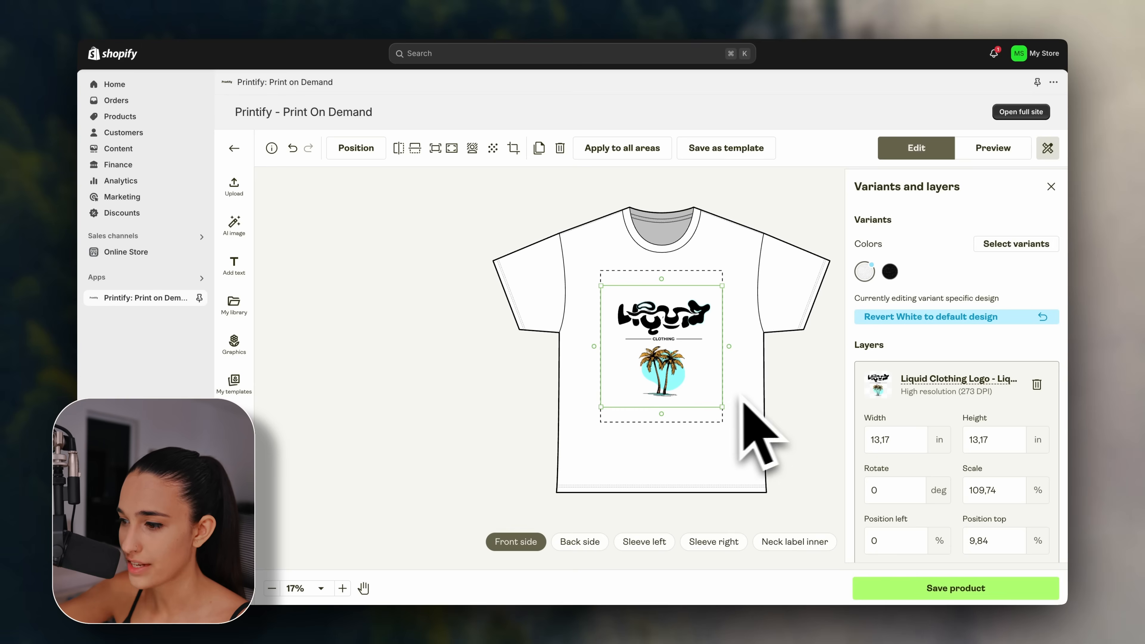
drag(606, 421, 717, 331)
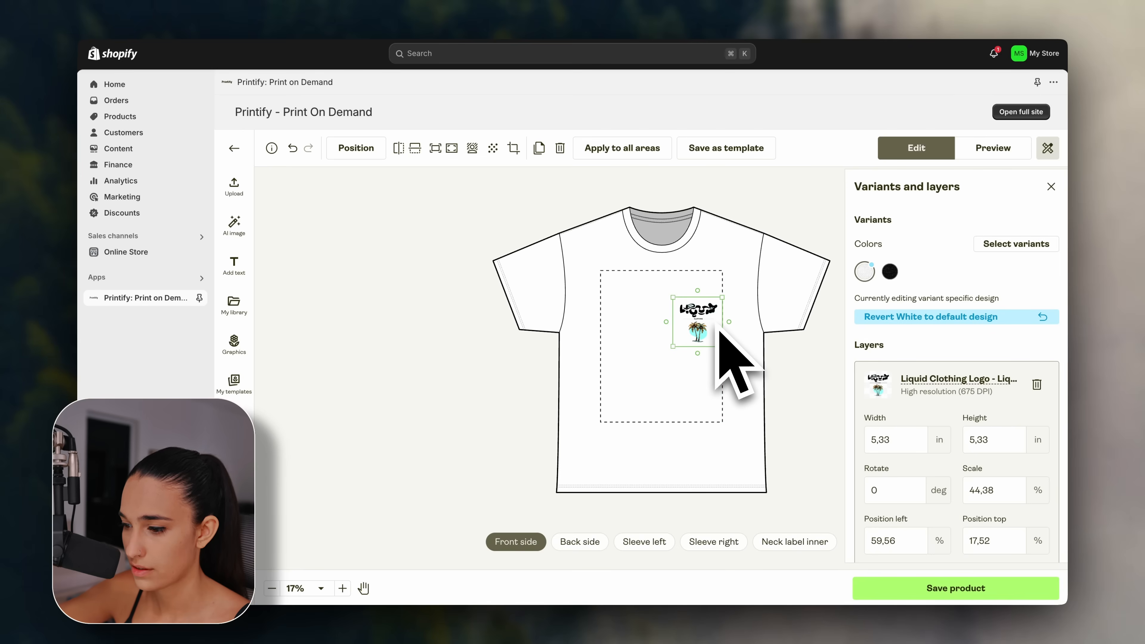
Replace the white tee's back design with the dark logo from My library, enlarged to 15,79 in.
click(593, 543)
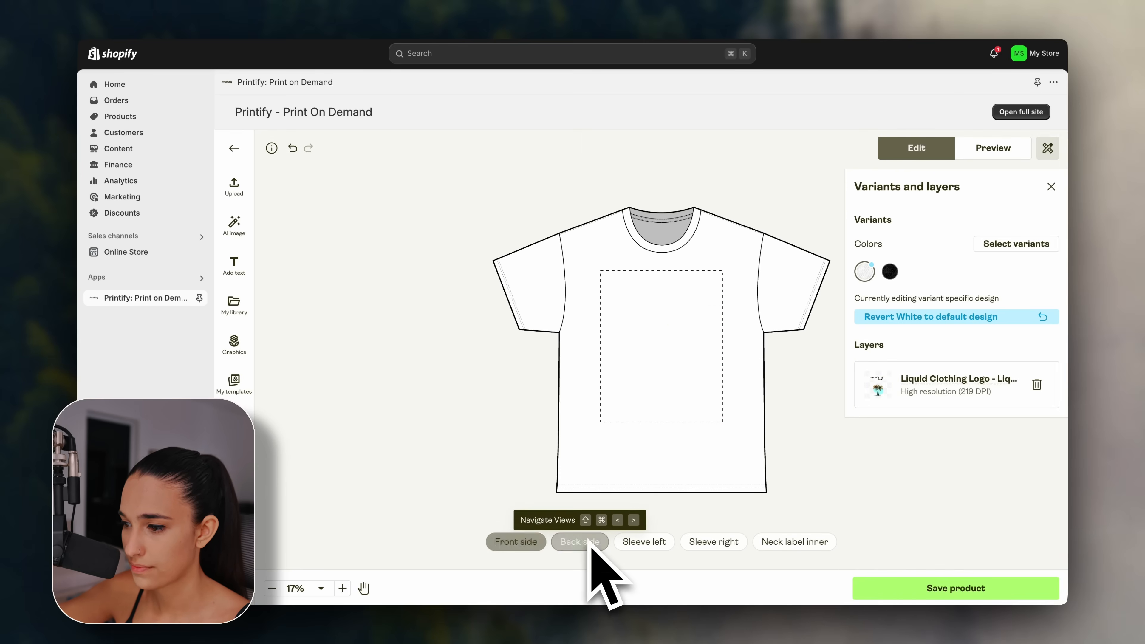
click(662, 350)
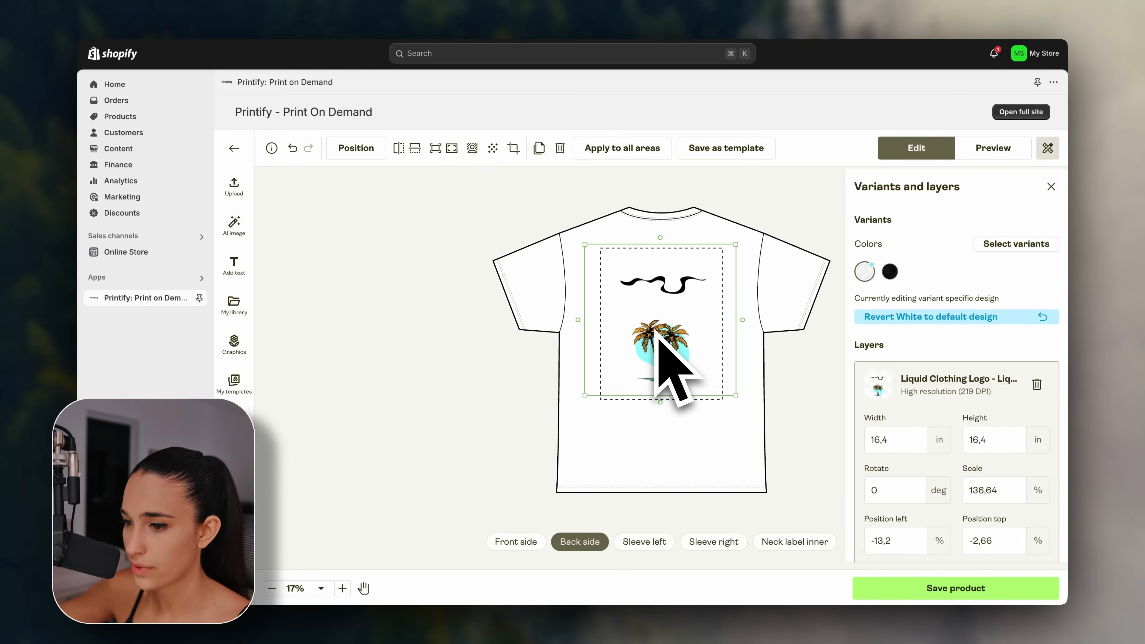
key(Delete)
click(247, 301)
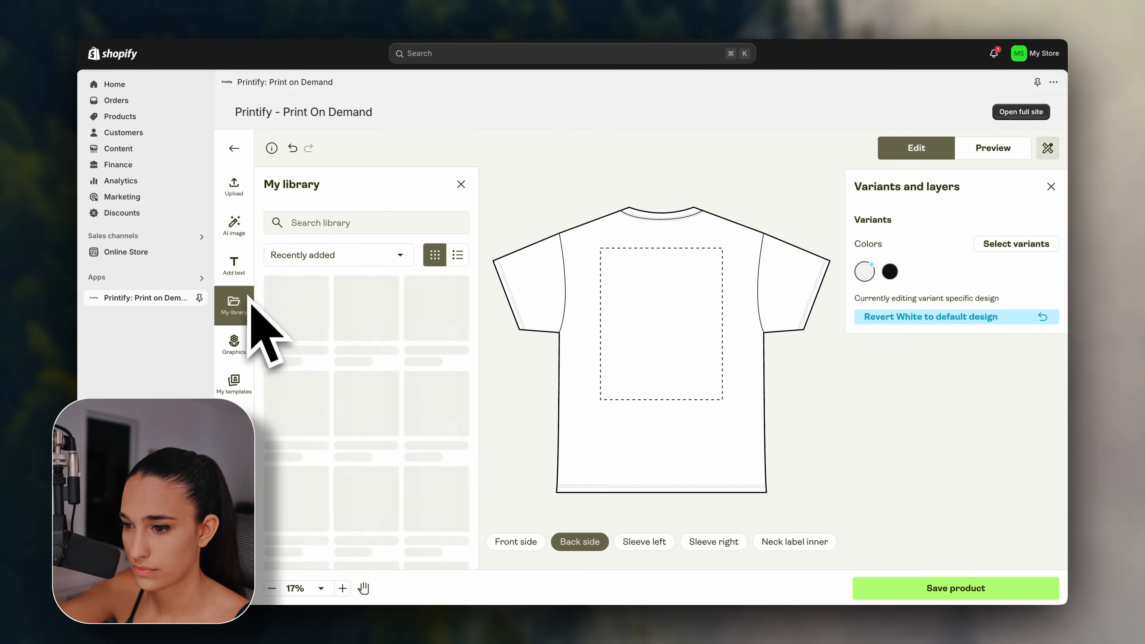
click(325, 325)
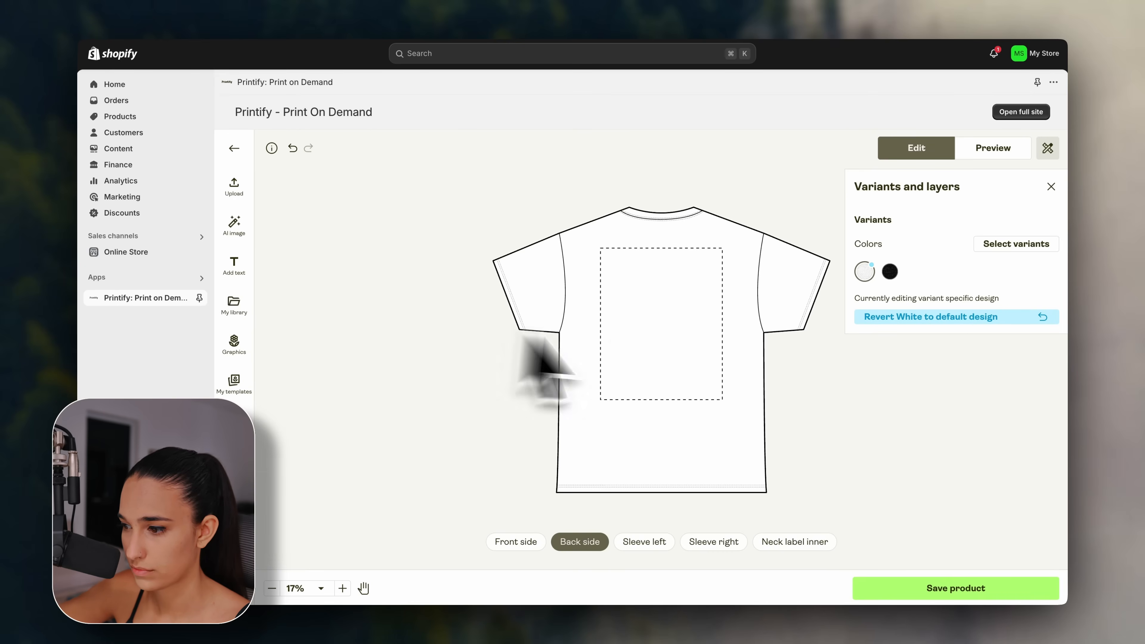
drag(629, 296, 613, 288)
drag(721, 397, 739, 403)
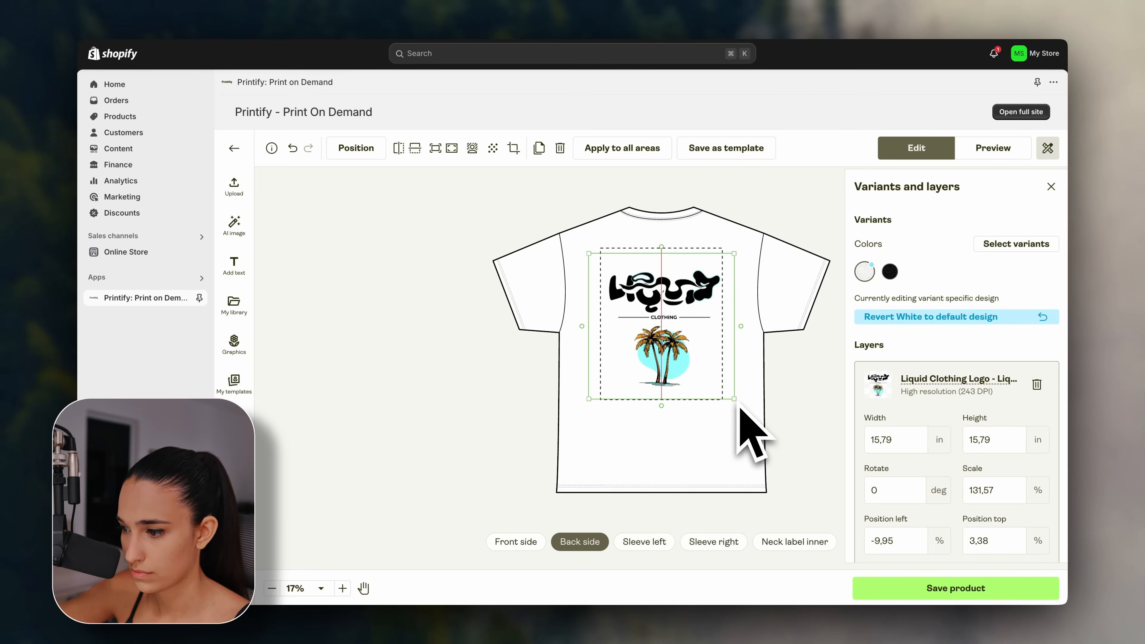
drag(674, 360, 672, 354)
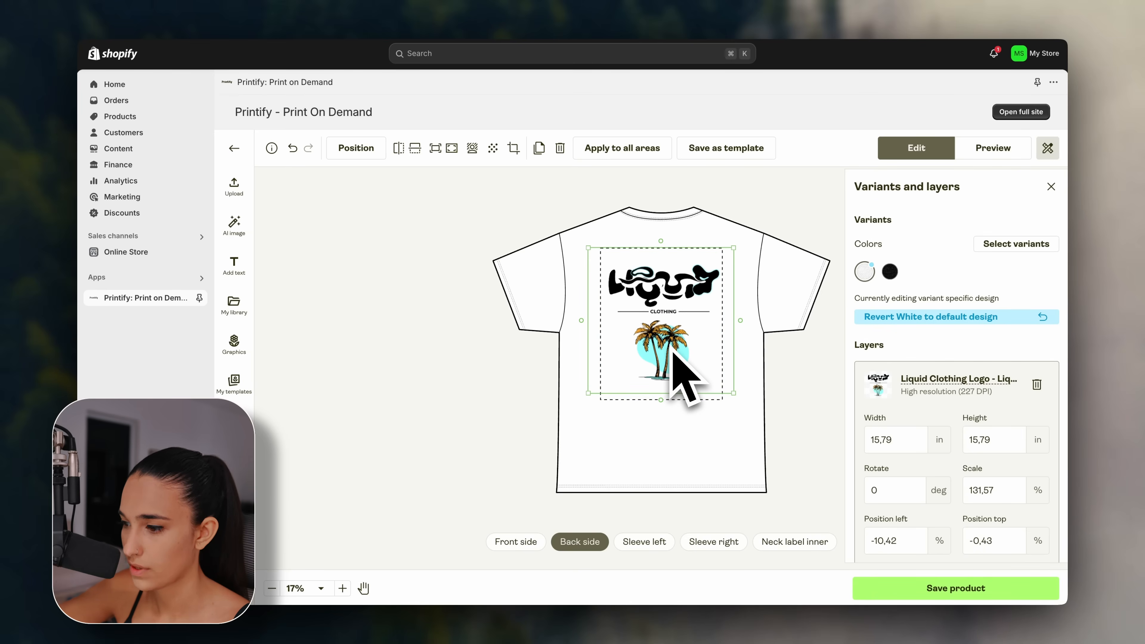
click(735, 407)
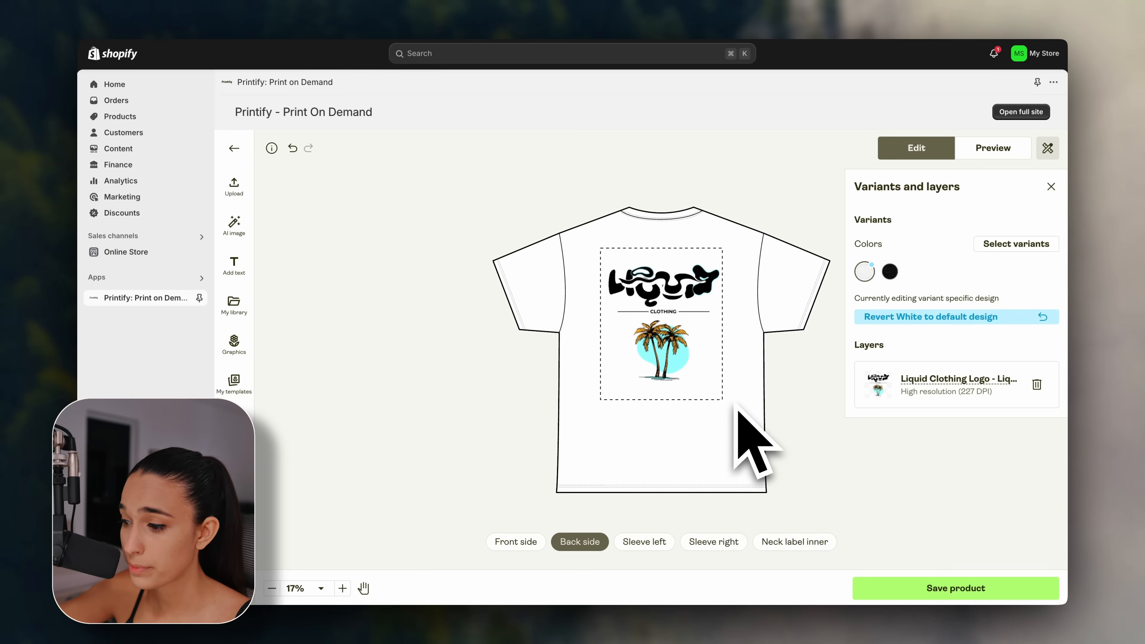
Swap the white tee's neck label art for the uploaded KYVE URBAN logo at 2,66 in, then preview.
click(796, 545)
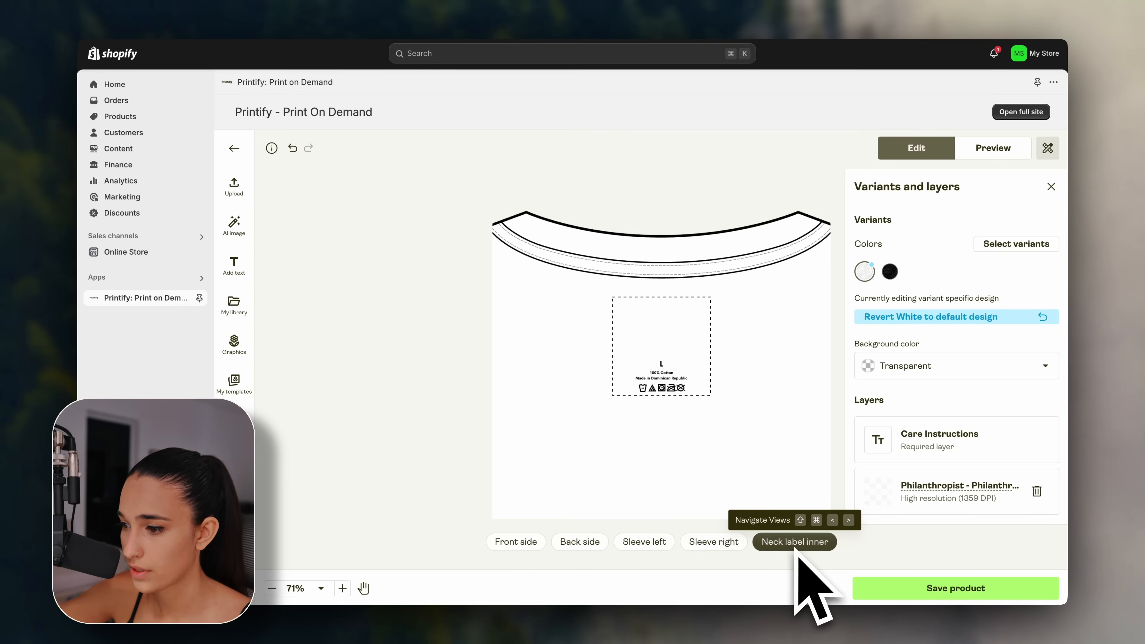
click(680, 356)
key(Delete)
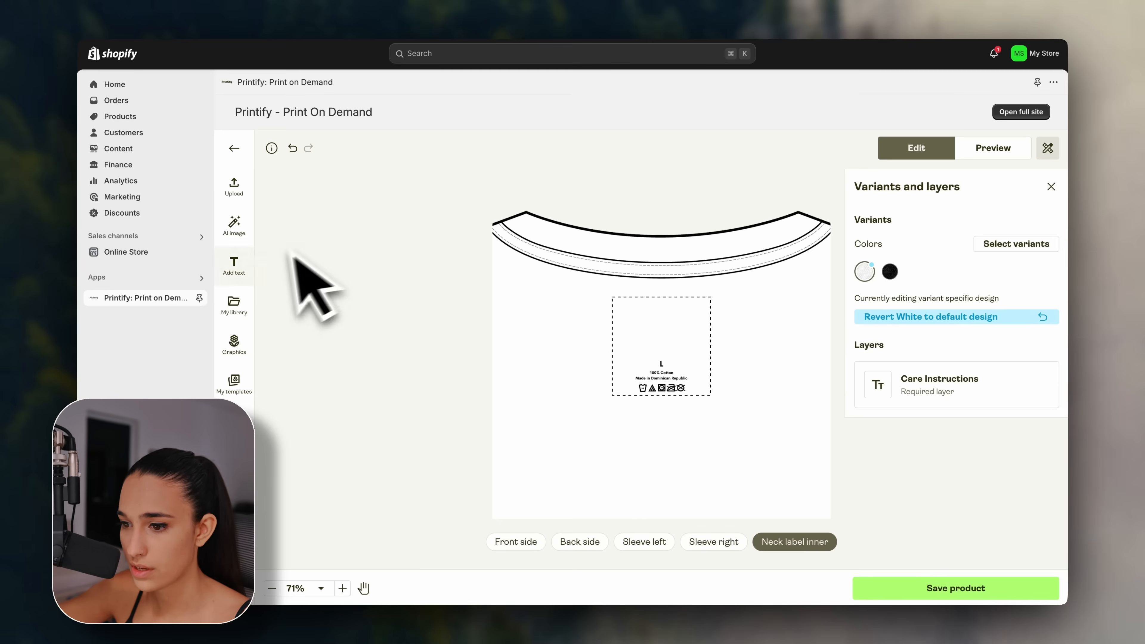
click(247, 310)
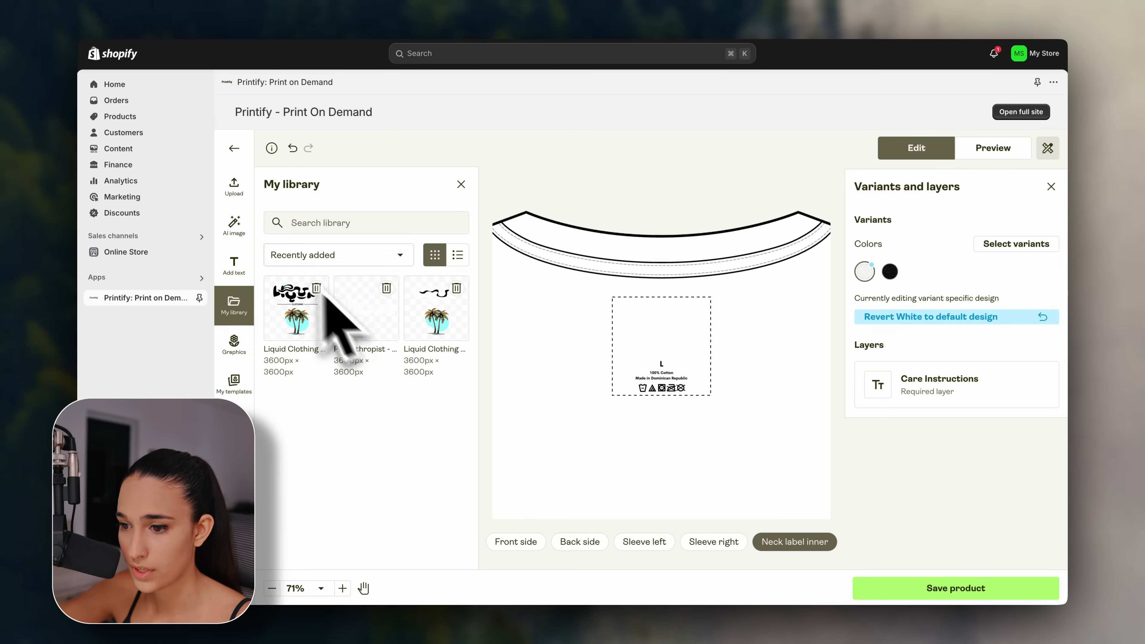
click(237, 186)
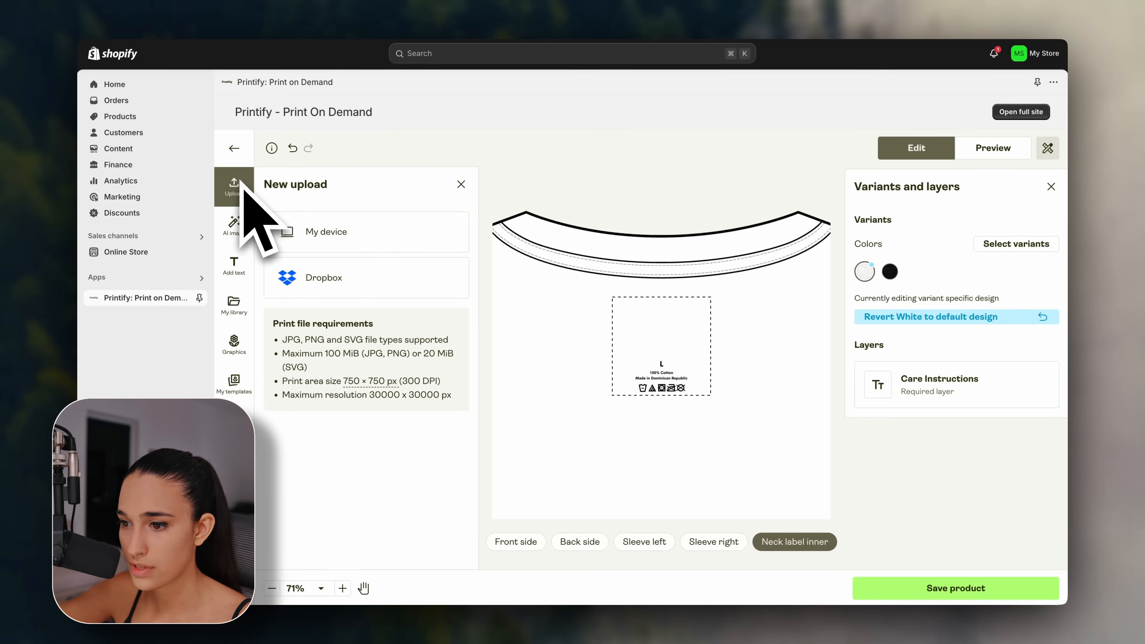
click(311, 228)
double_click(410, 212)
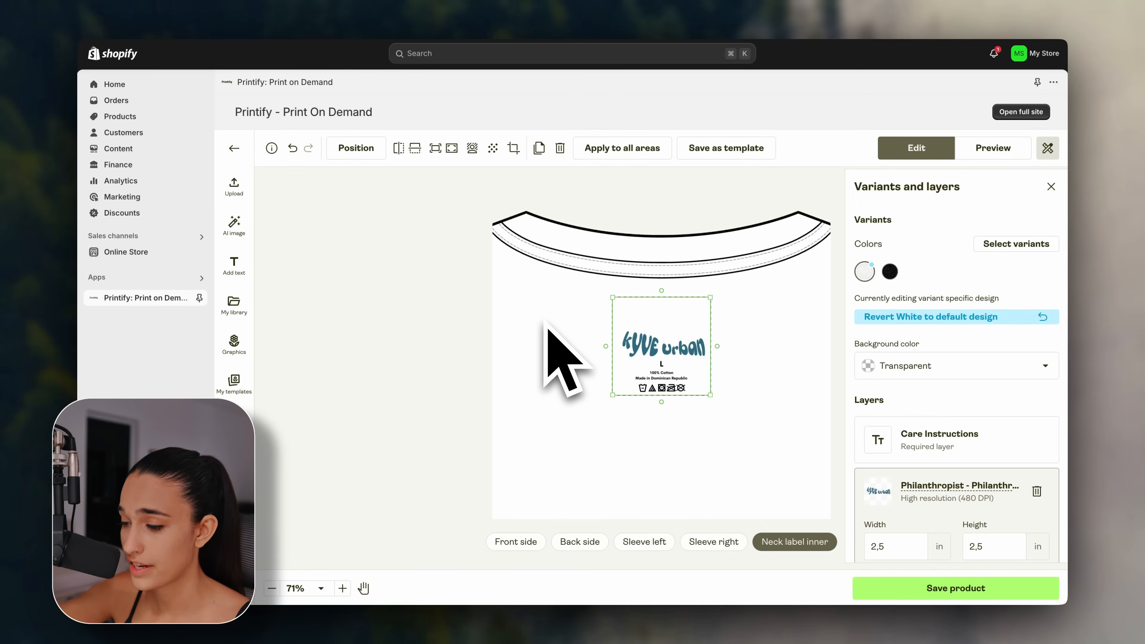
drag(612, 297, 606, 292)
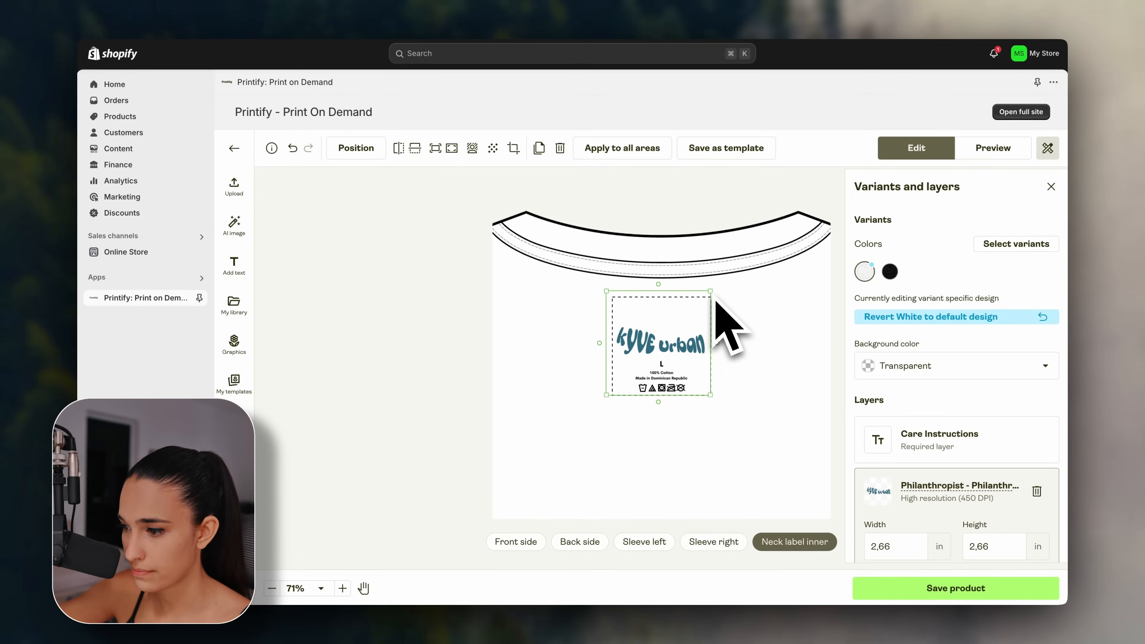
click(739, 313)
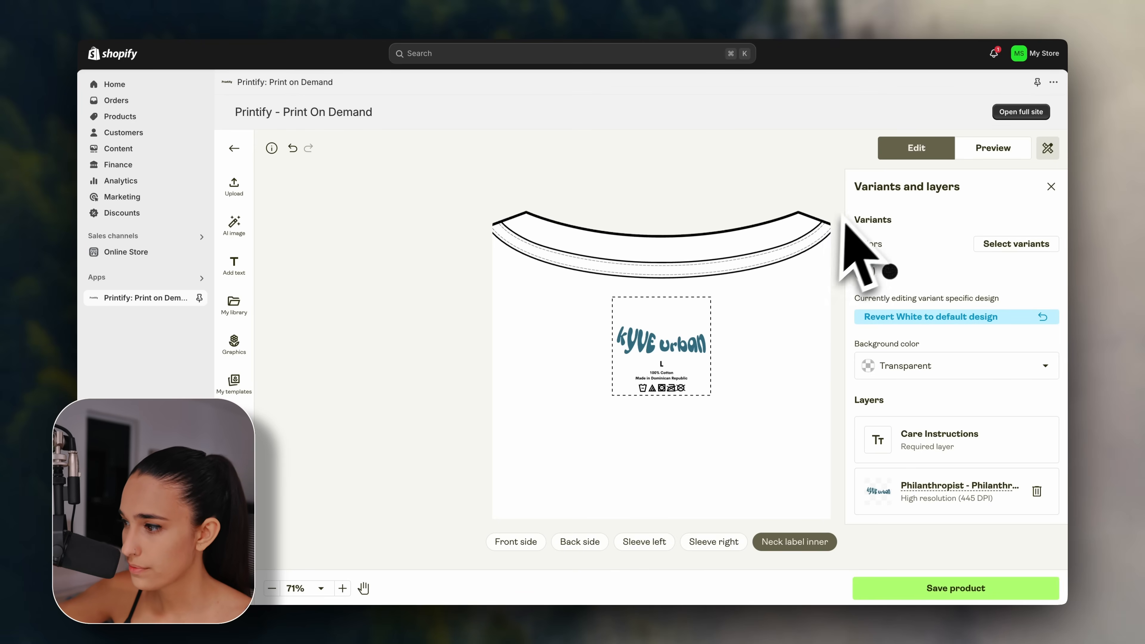
click(989, 151)
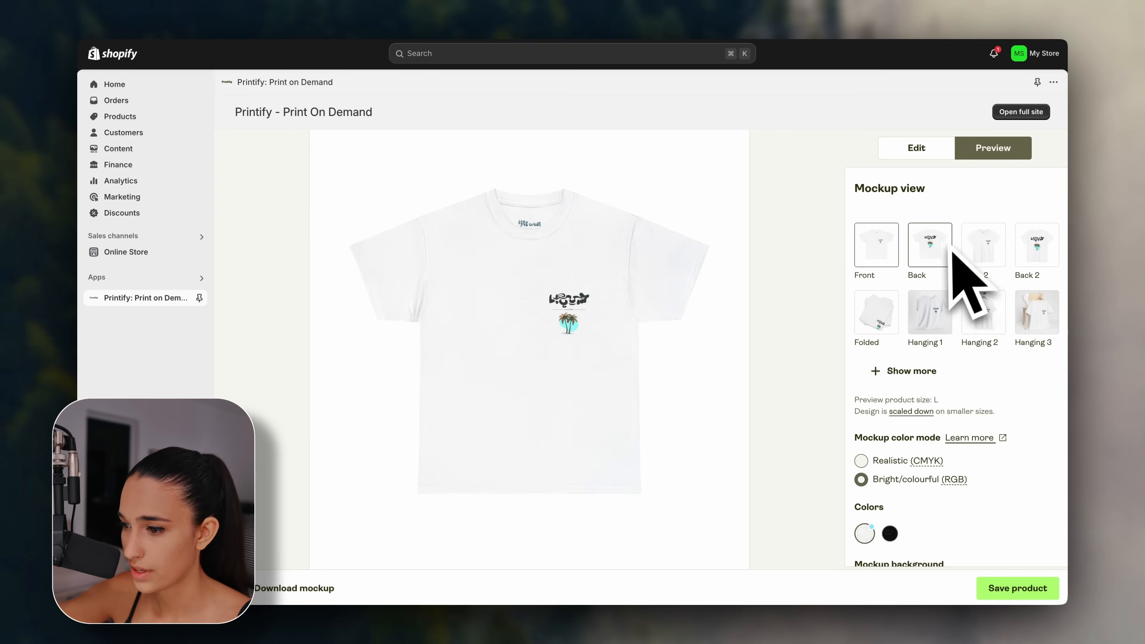
Check the back, white and black mockups, then save the product.
click(935, 247)
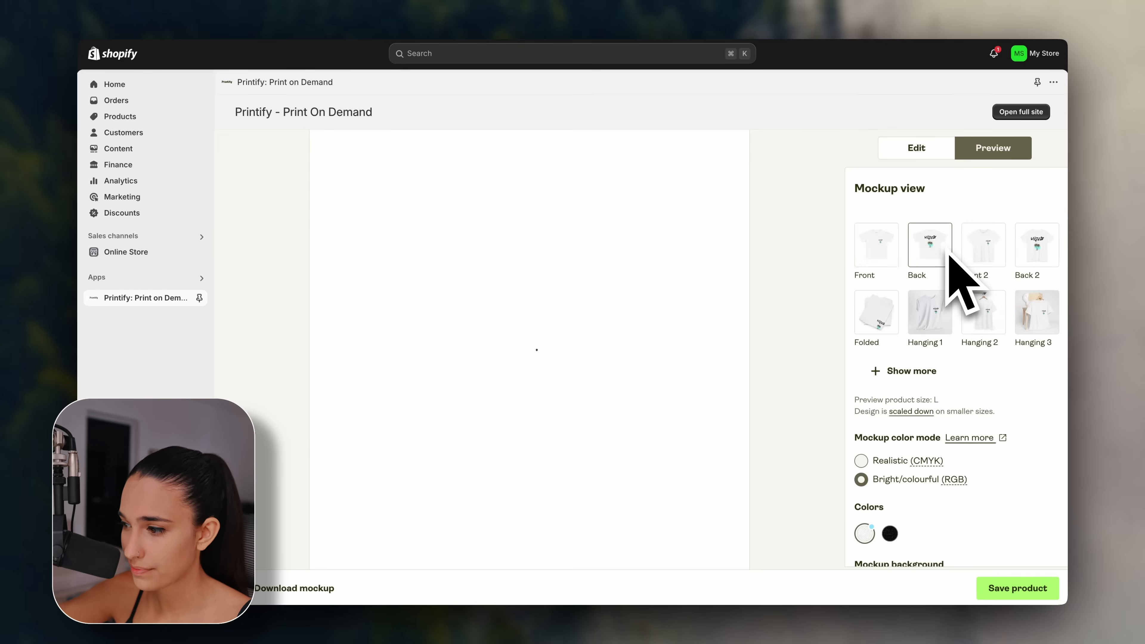
click(891, 251)
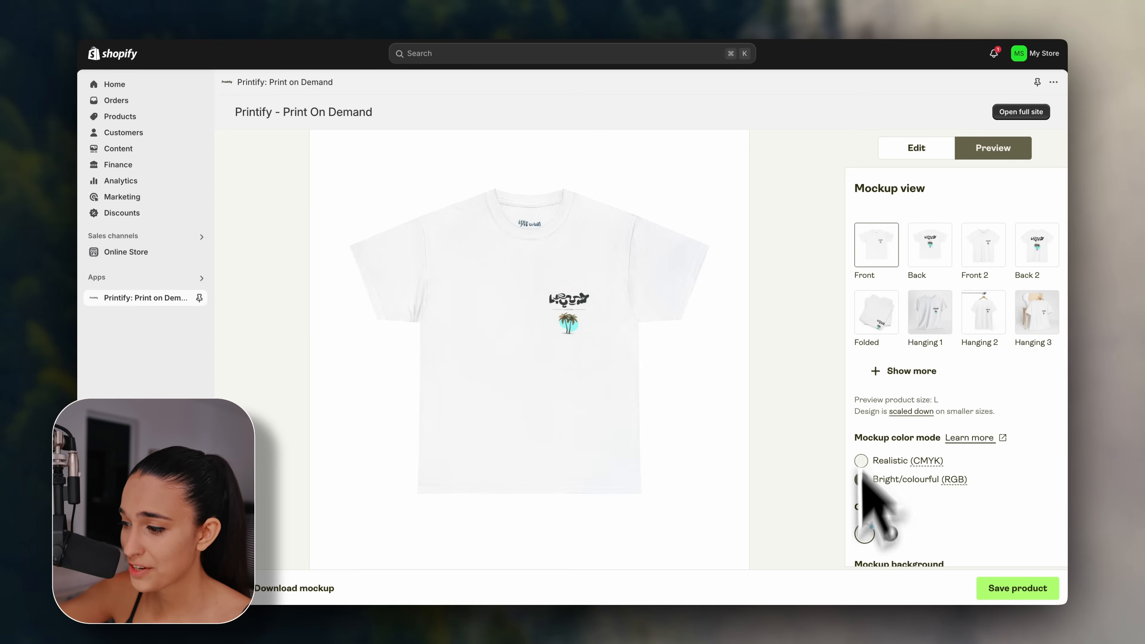
click(890, 534)
click(868, 536)
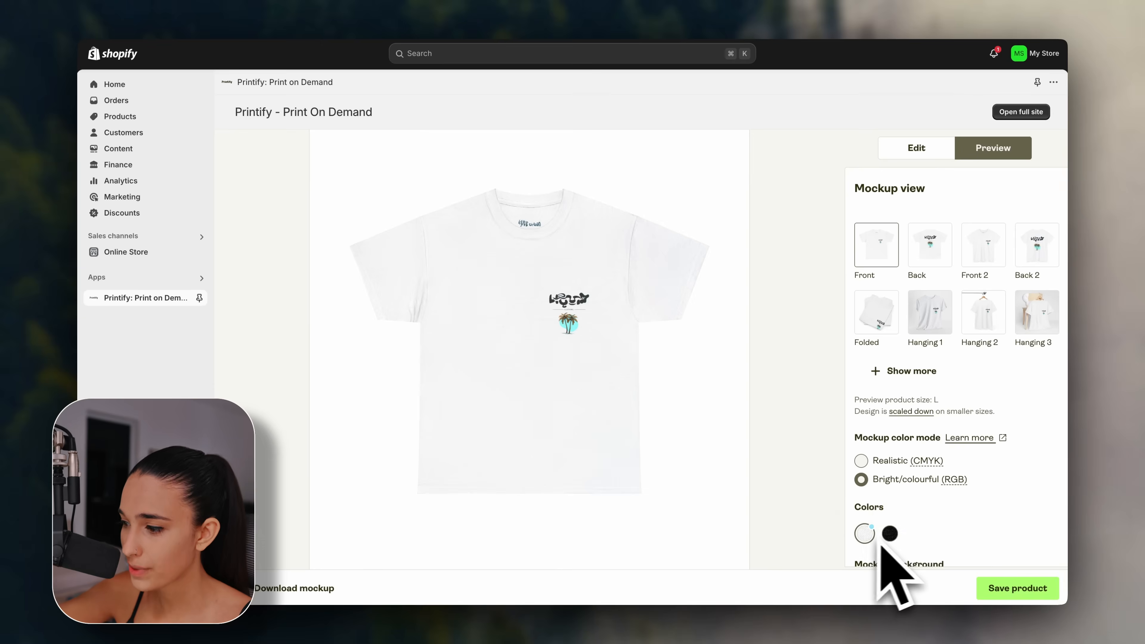
click(889, 534)
scroll(938, 496, down, 1)
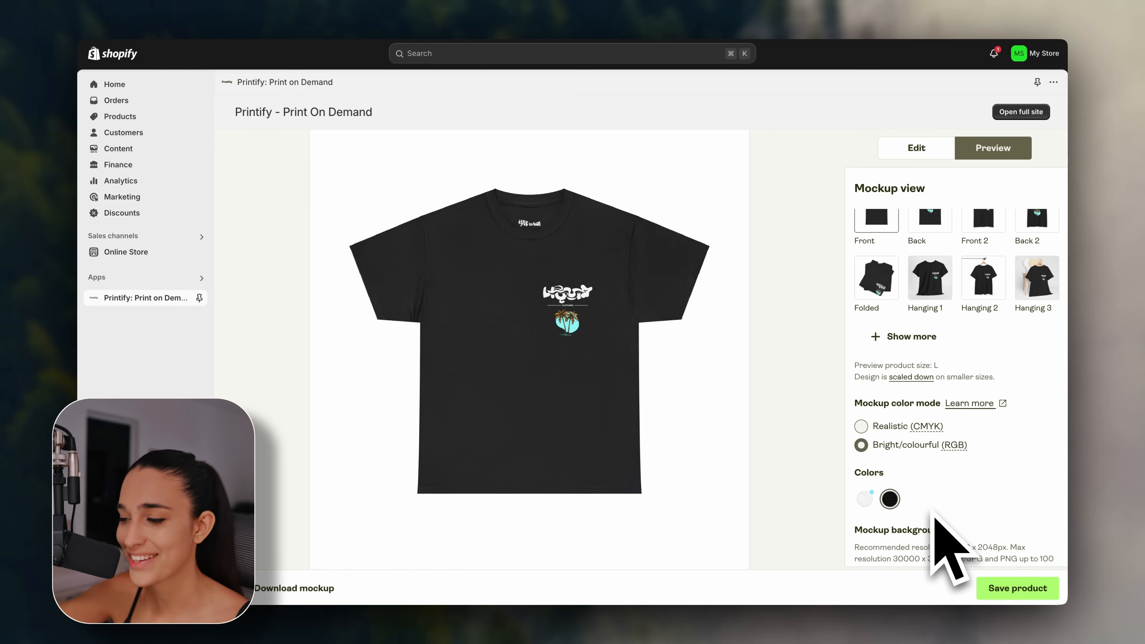
click(995, 588)
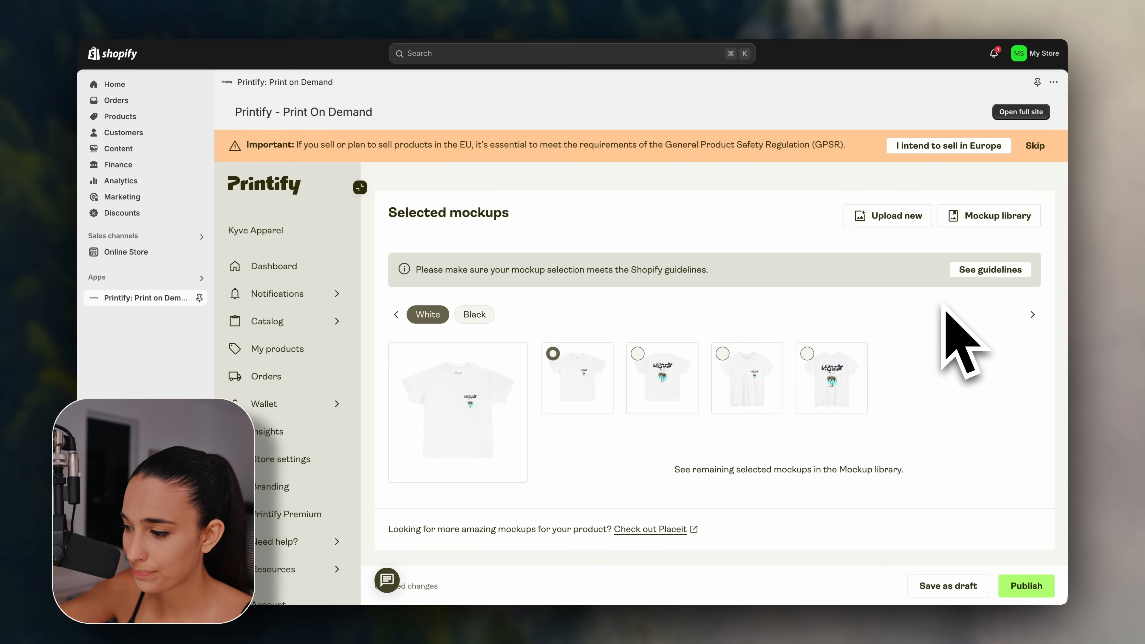
Set the fifth white mockup and the third black mockup as each colour's main image.
scroll(945, 332, down, 2)
scroll(945, 332, up, 1)
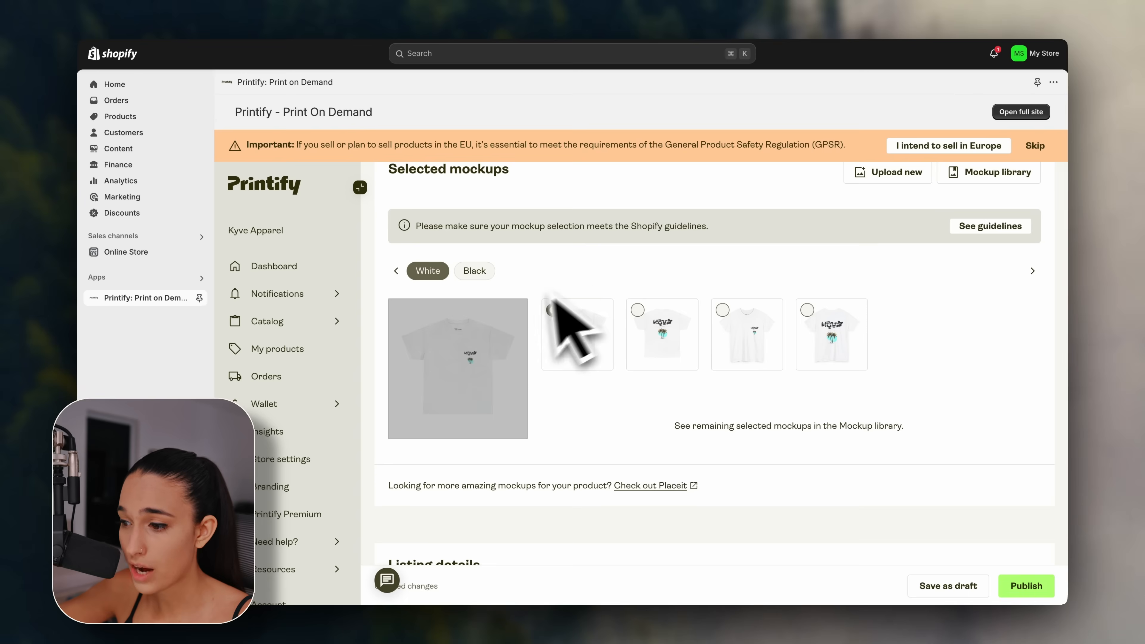
scroll(572, 293, up, 1)
click(658, 359)
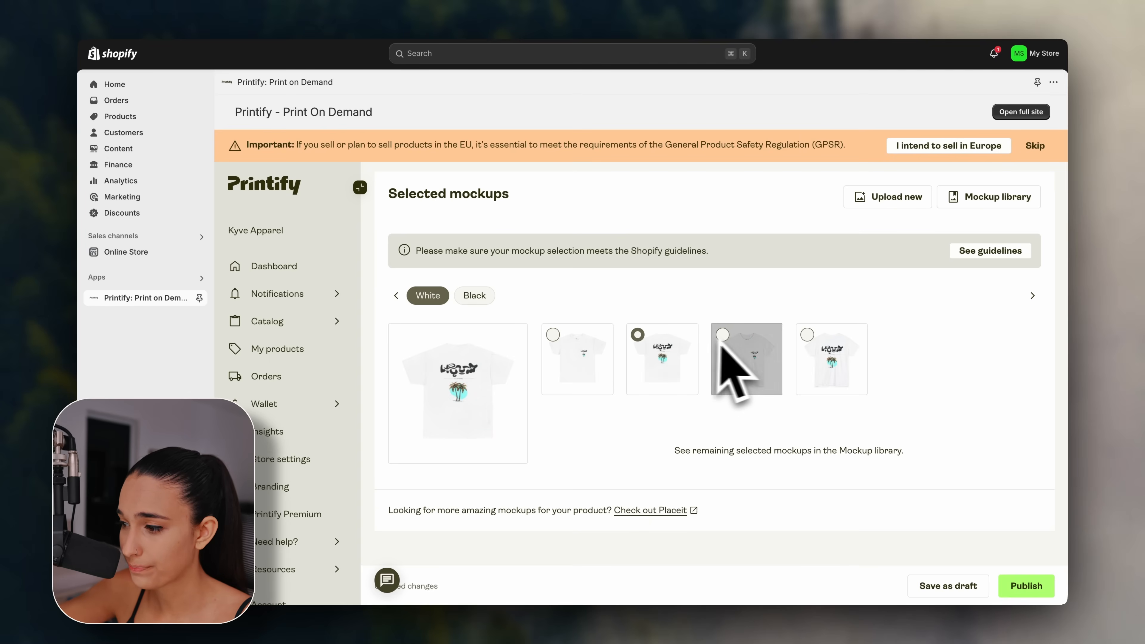
click(814, 356)
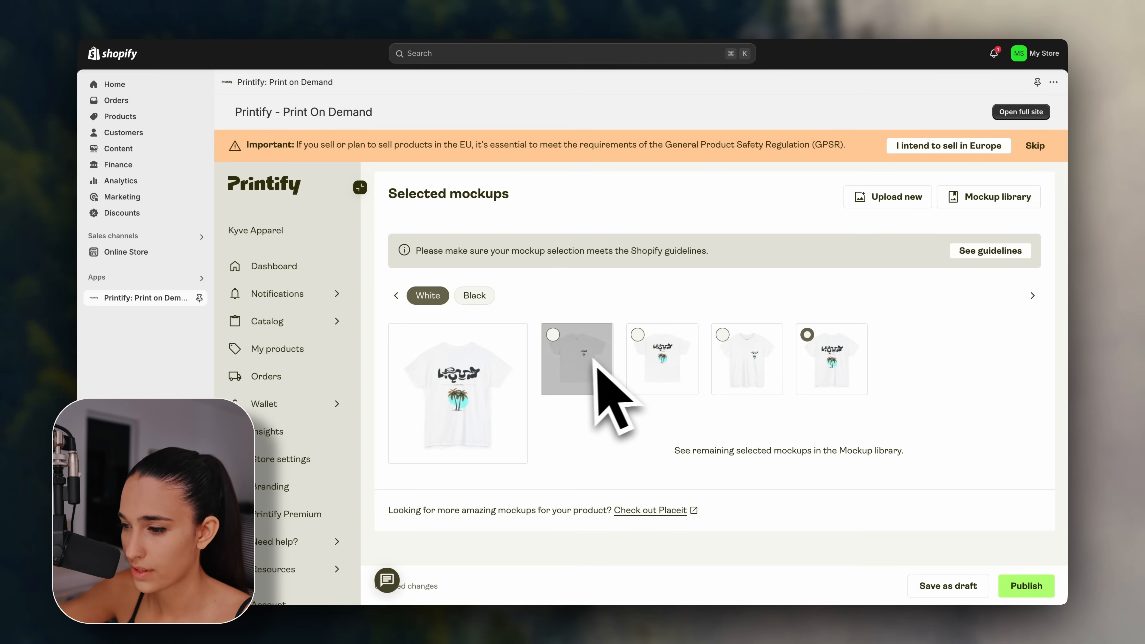
click(474, 297)
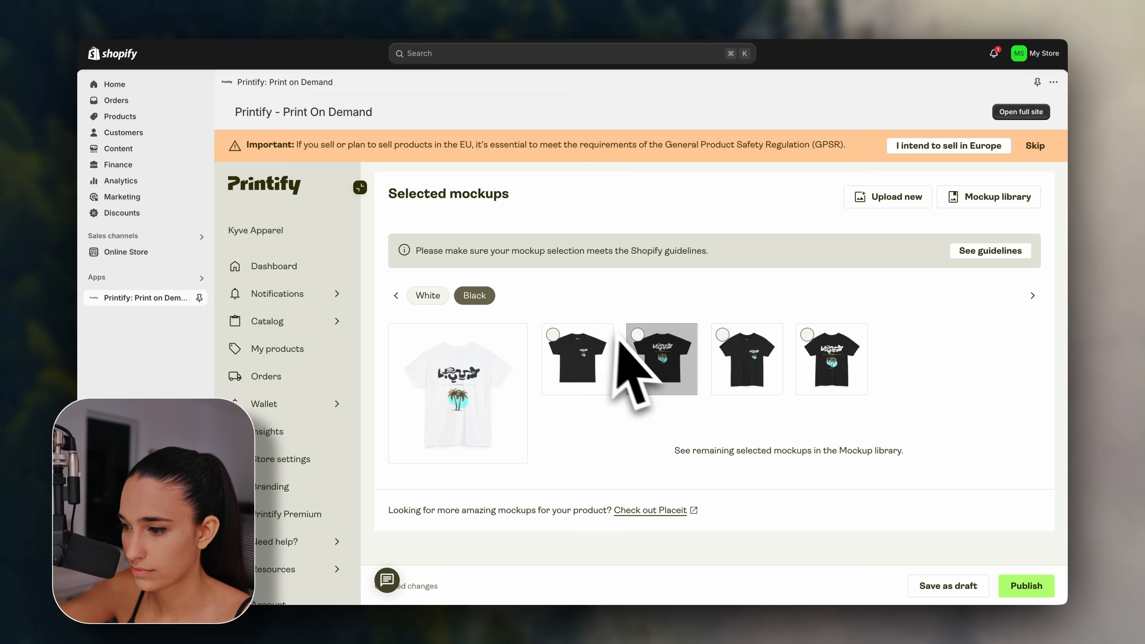
click(649, 356)
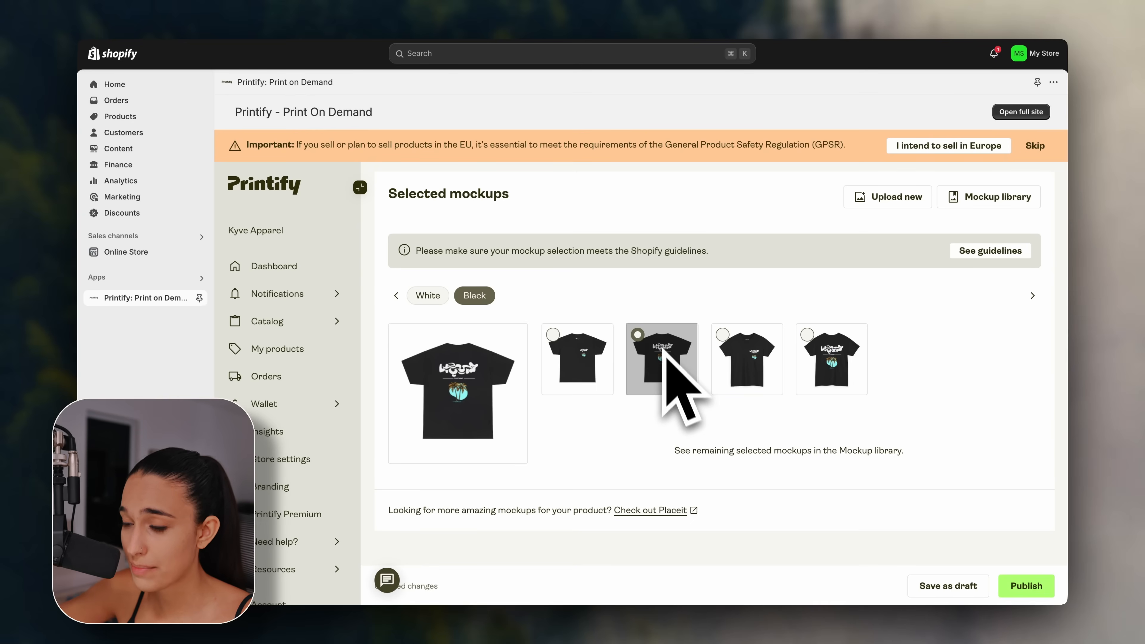
Replace the default tee name in the Listing details title with 'Liquid Flow T-Shirt'.
scroll(725, 451, down, 5)
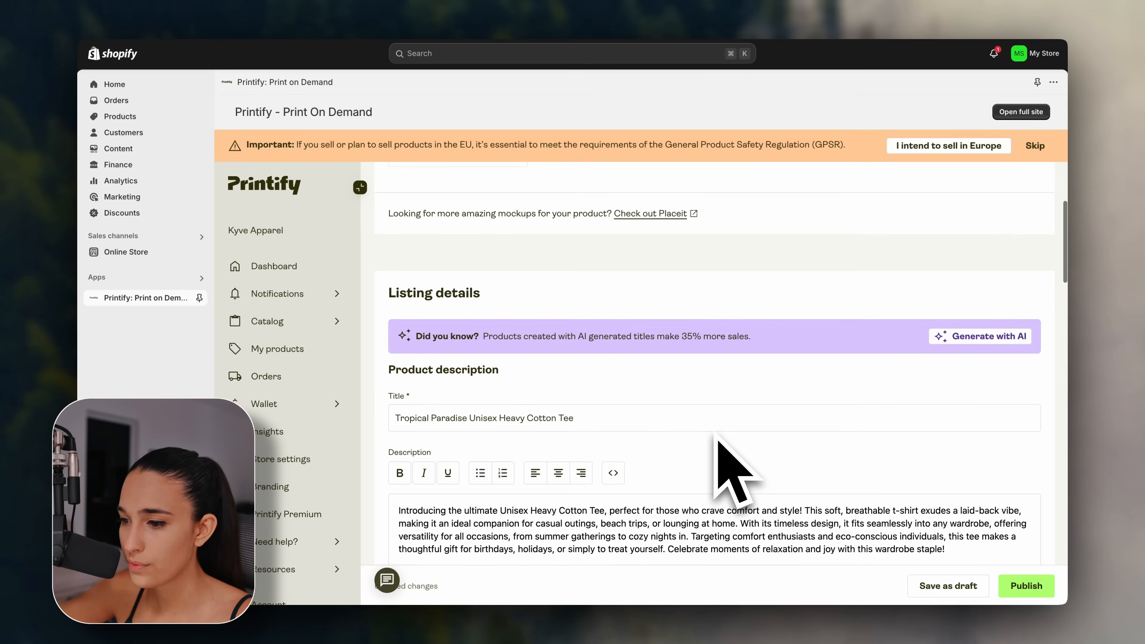
scroll(735, 469, down, 3)
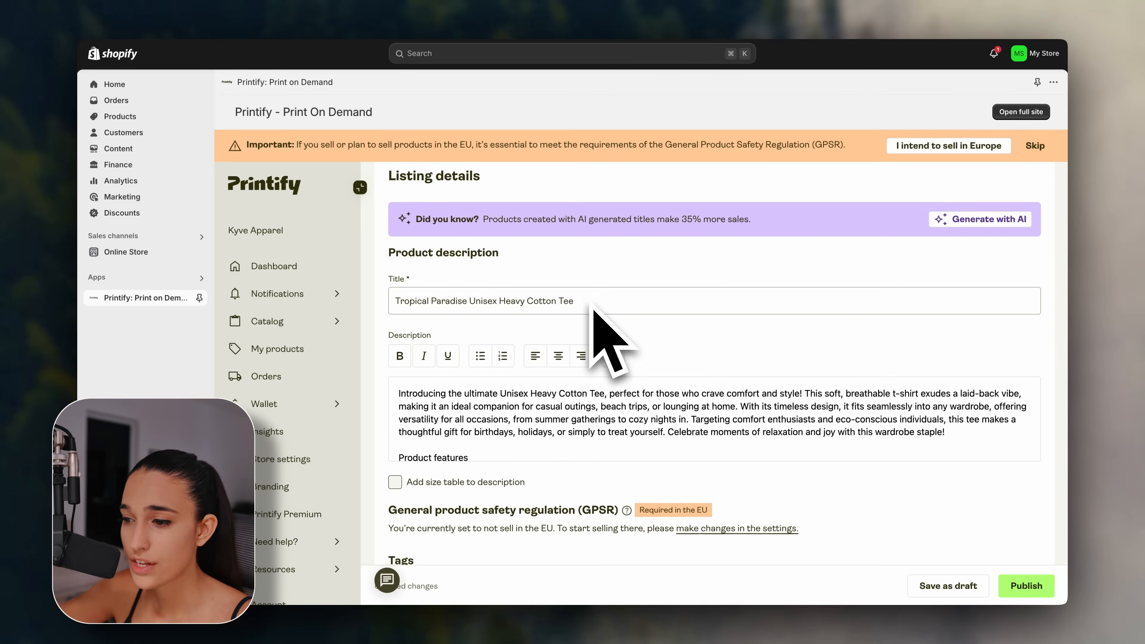
scroll(593, 306, down, 2)
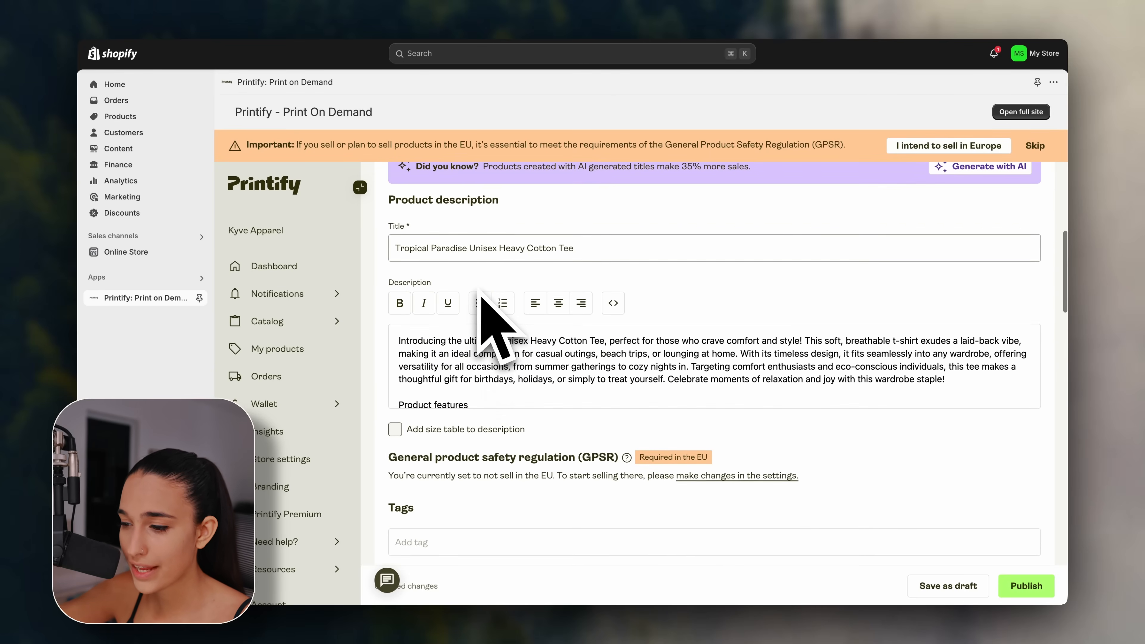
scroll(480, 316, up, 2)
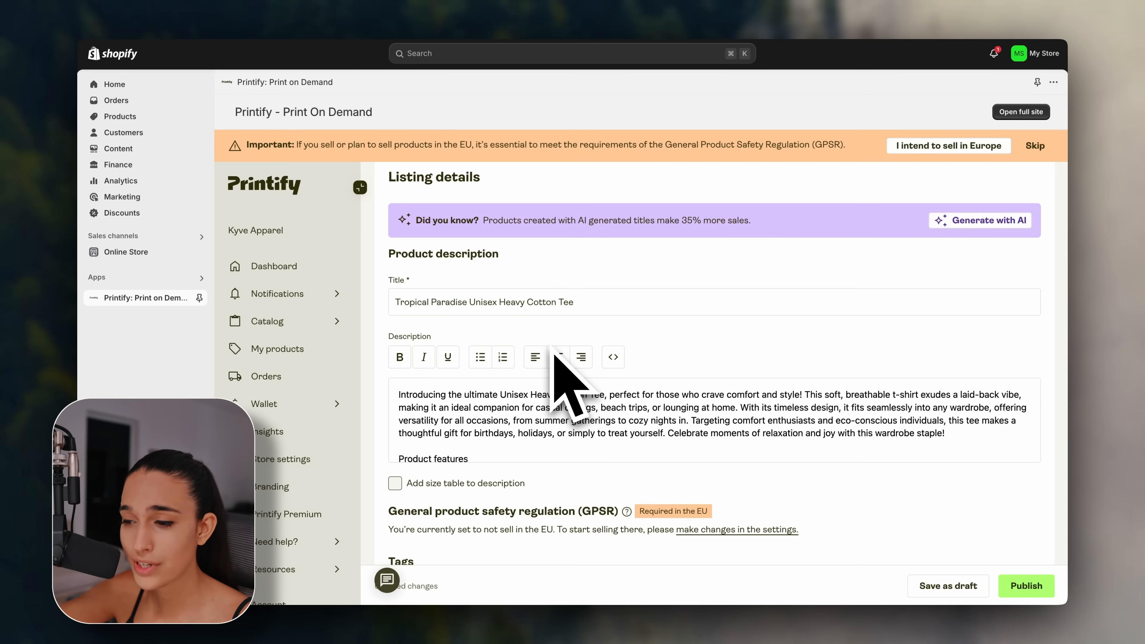
drag(577, 303, 385, 305)
text(Liq)
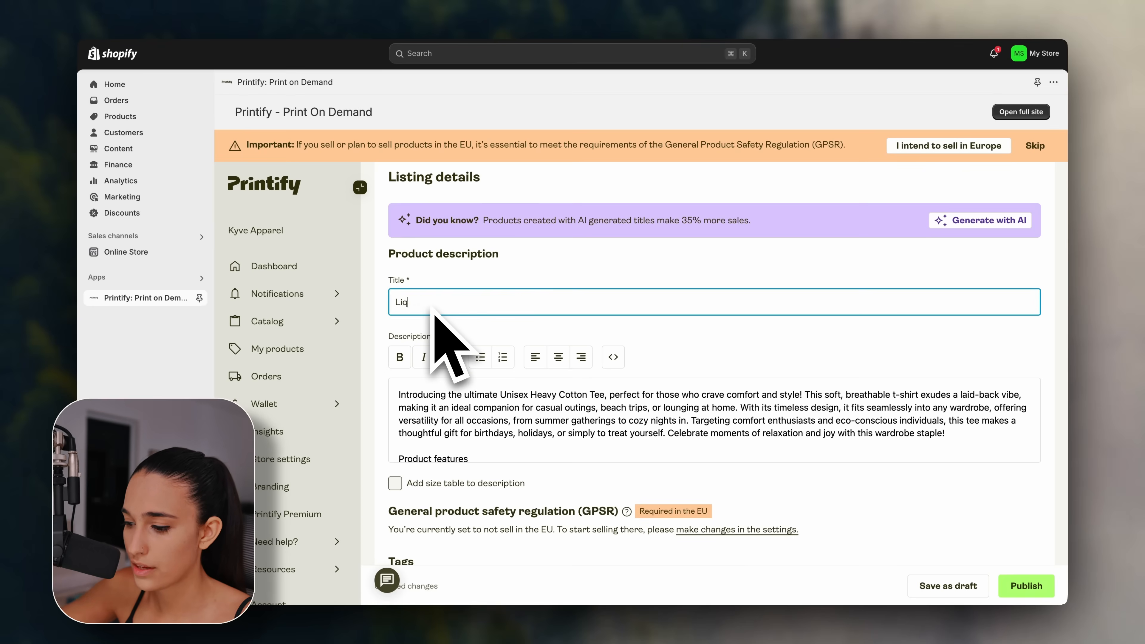
text(uid Flow T-Shirt)
scroll(487, 356, down, 1)
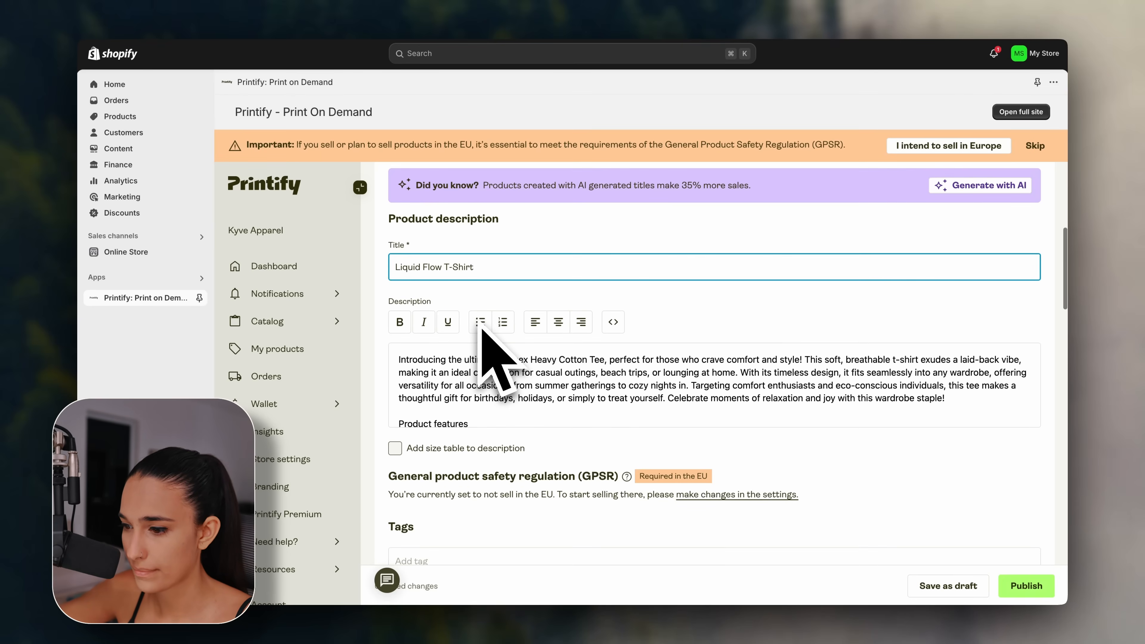
scroll(489, 365, down, 1)
scroll(490, 366, up, 1)
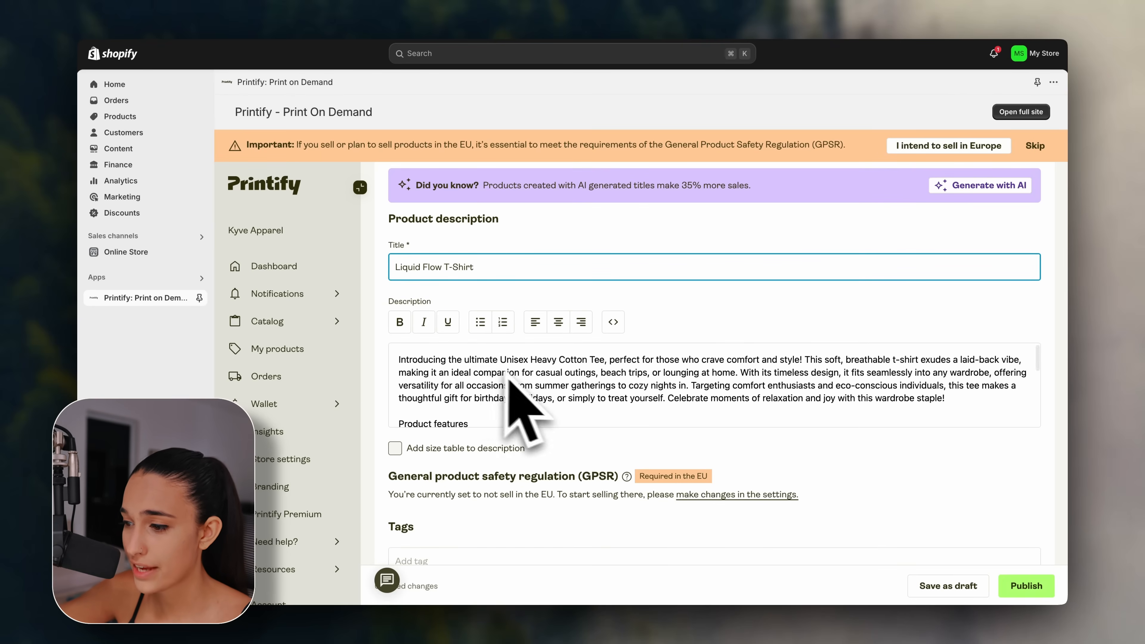
click(964, 400)
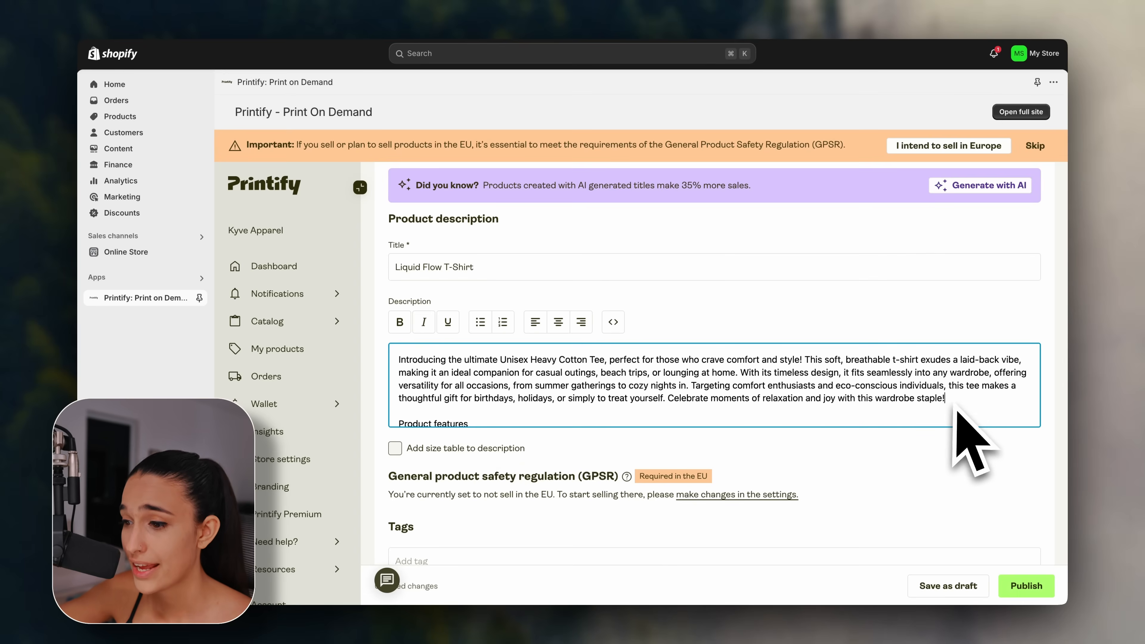
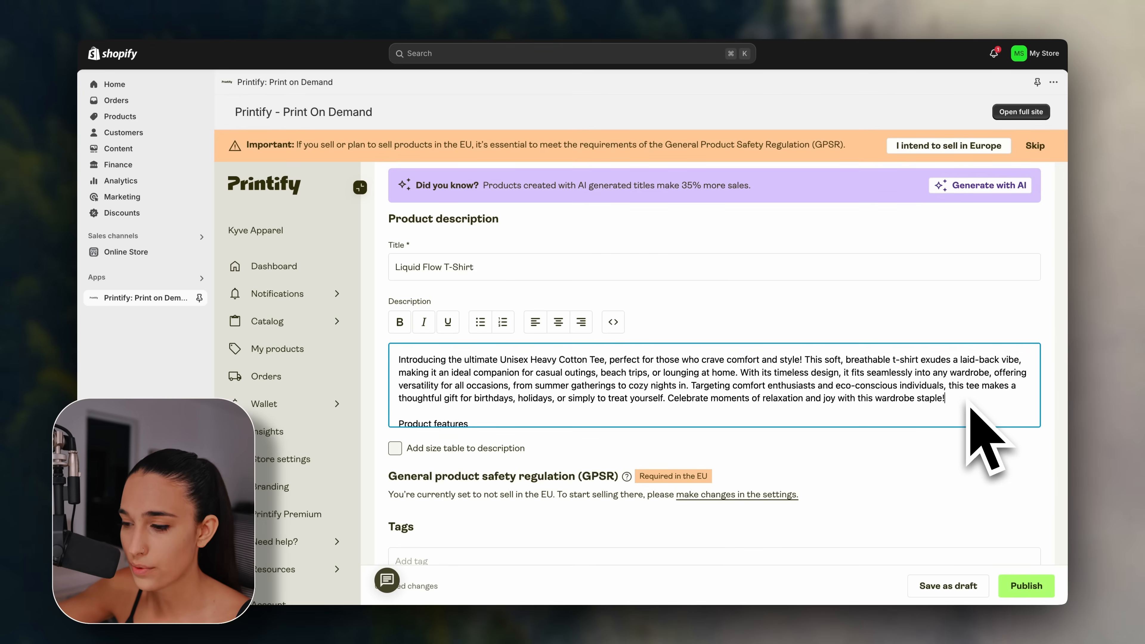
Append an Imperial S–5XL size table (width, length, sleeve, tolerance) to the Liquid Flow T-Shirt description.
scroll(968, 404, up, 1)
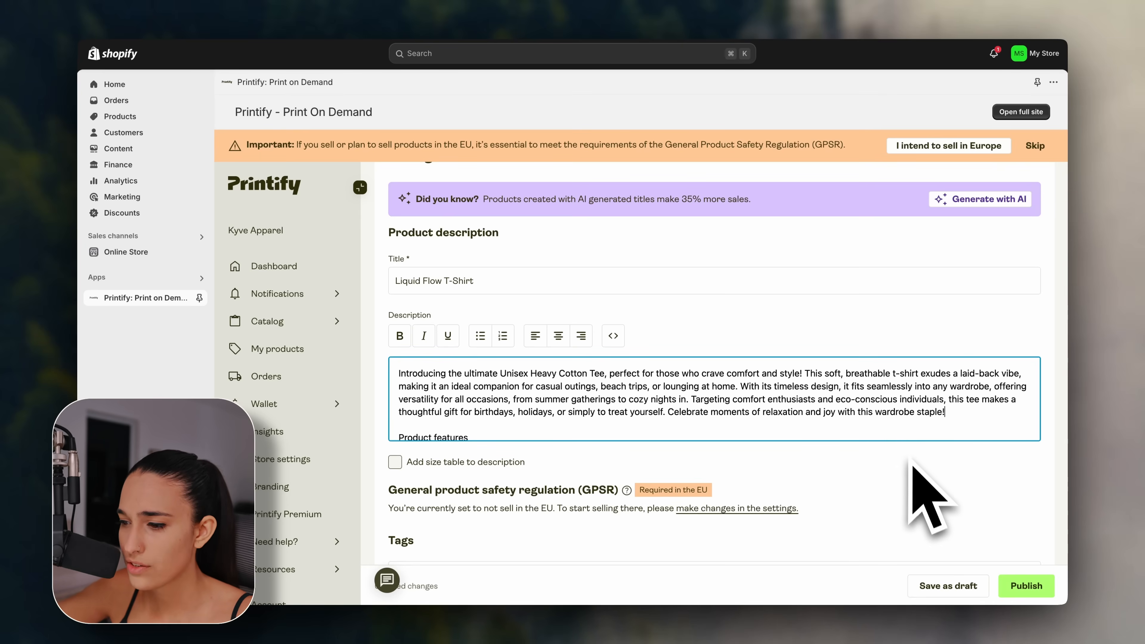
scroll(906, 433, down, 6)
scroll(906, 446, down, 3)
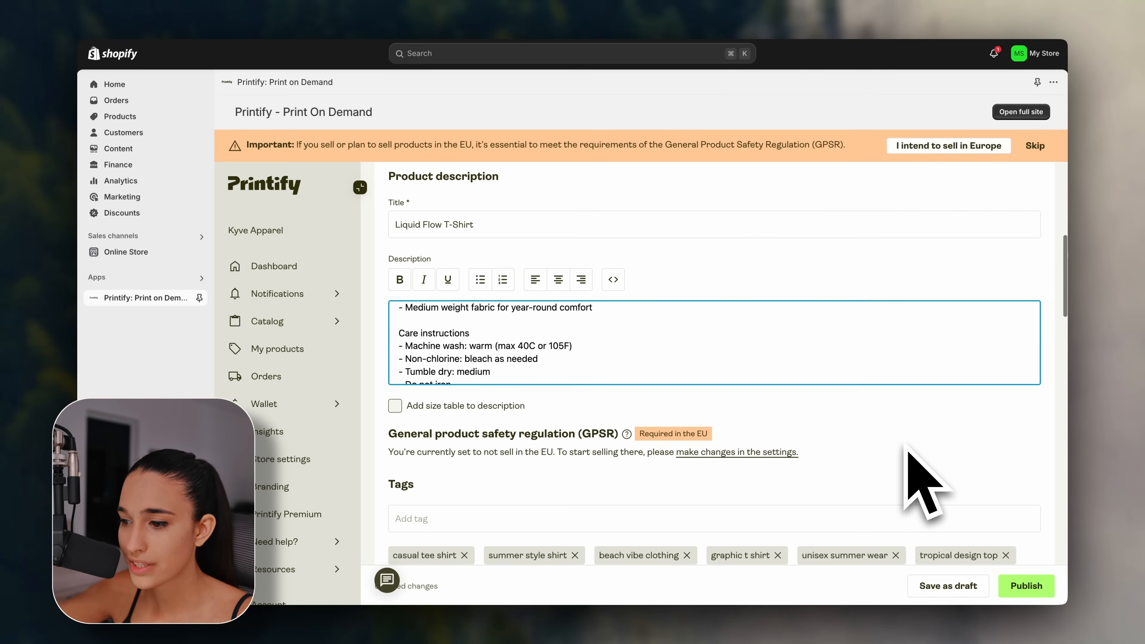
scroll(906, 451, up, 2)
scroll(842, 403, up, 2)
scroll(842, 404, down, 4)
scroll(841, 403, up, 2)
scroll(840, 408, up, 2)
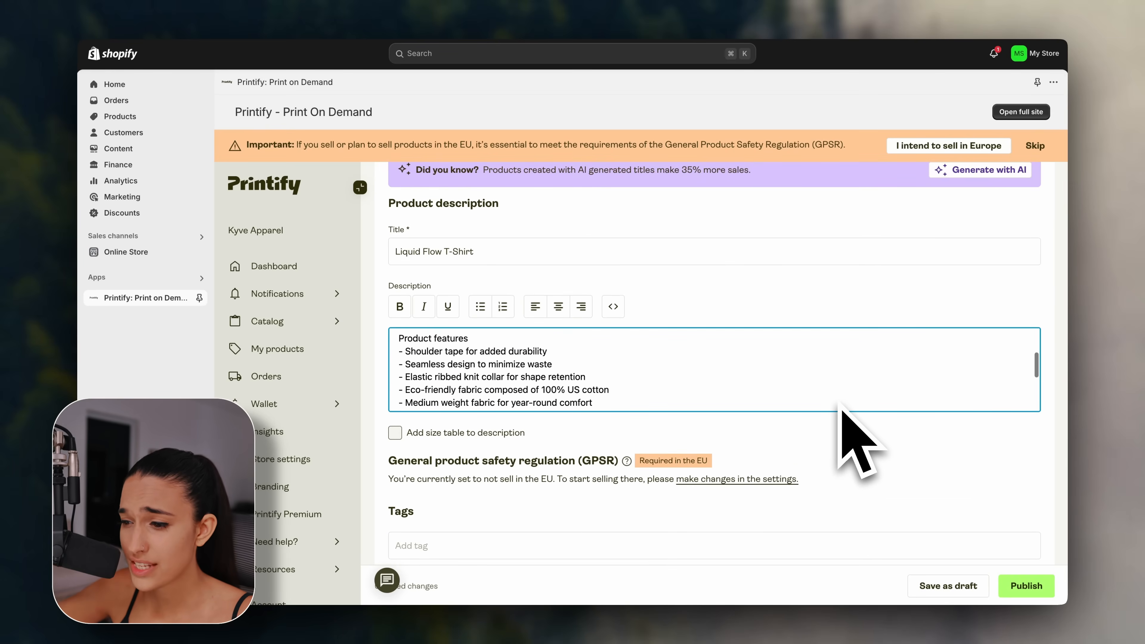
scroll(840, 408, down, 3)
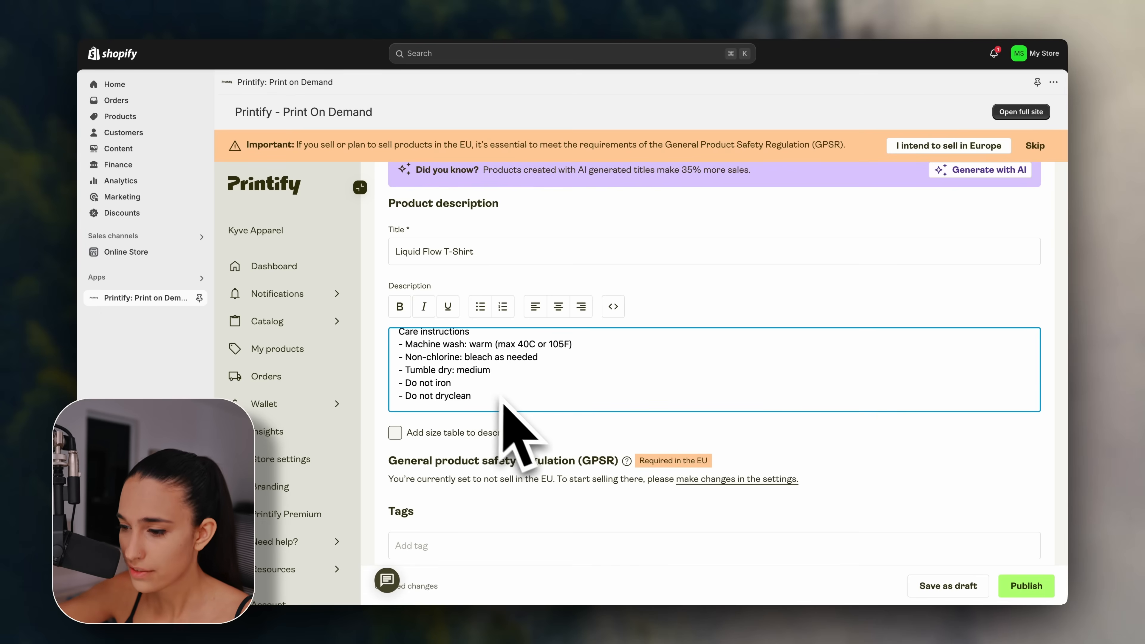
scroll(580, 434, down, 2)
scroll(581, 432, down, 2)
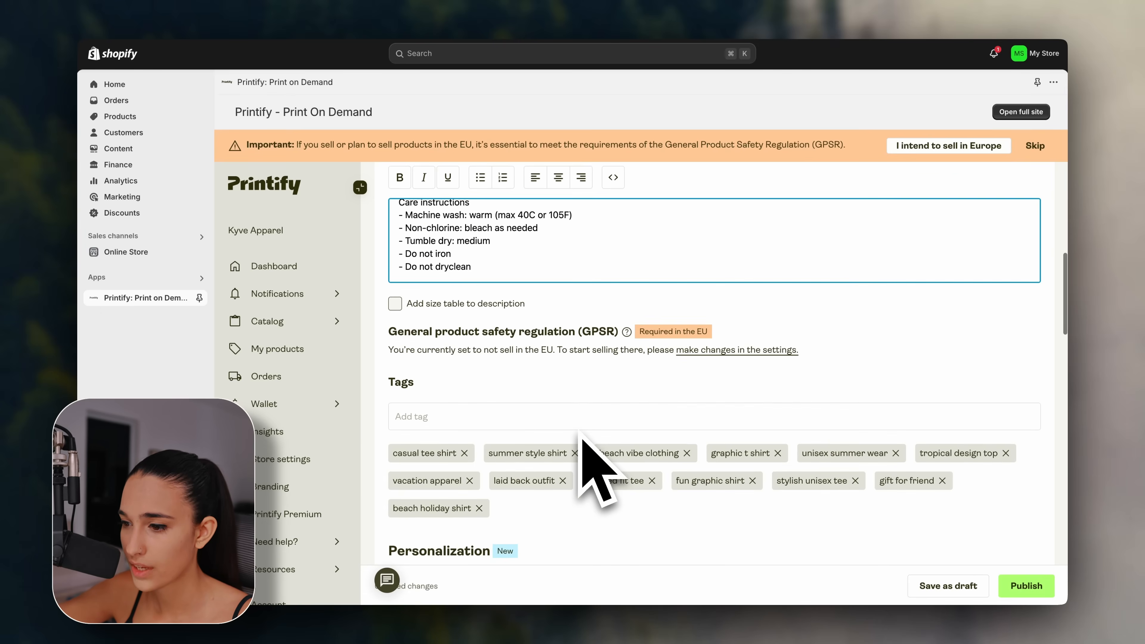
click(396, 286)
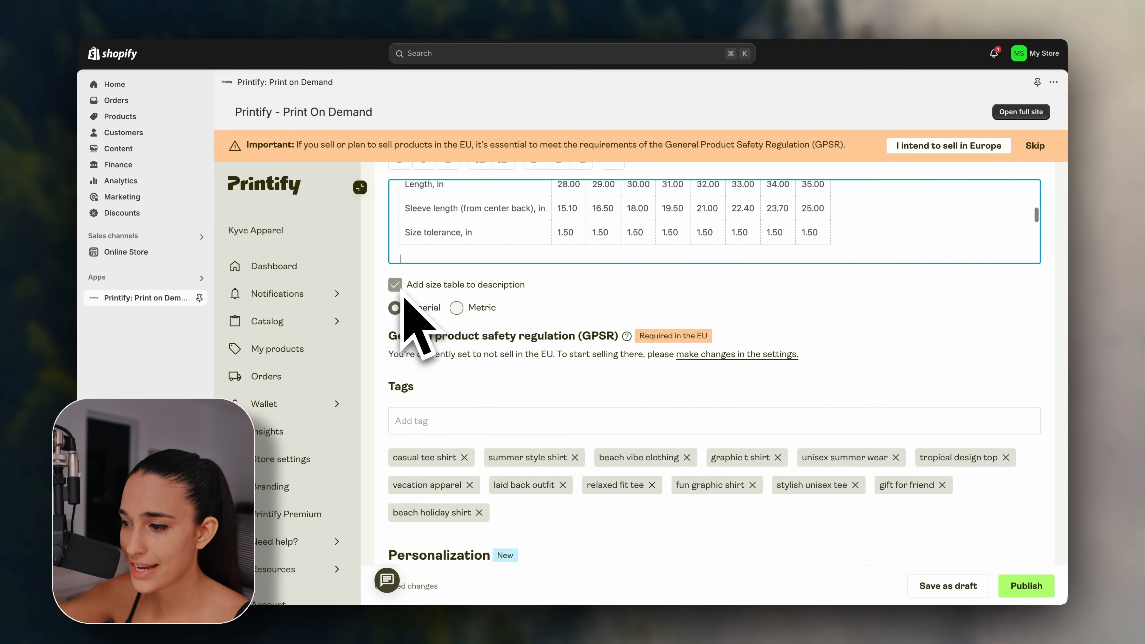
scroll(451, 338, up, 3)
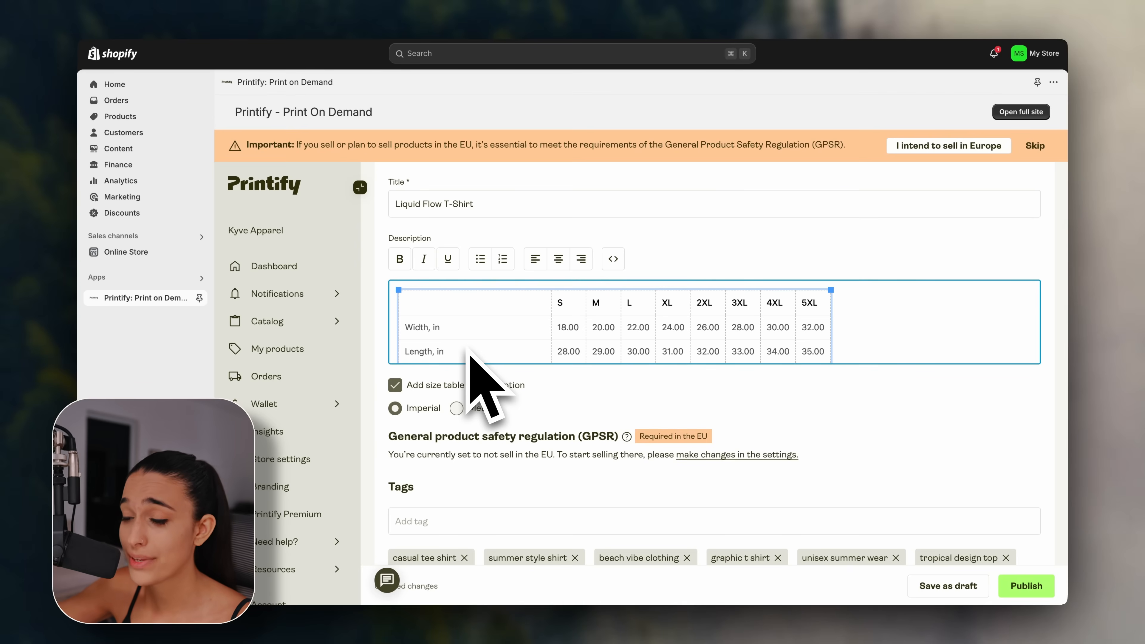
scroll(471, 357, down, 1)
scroll(471, 357, up, 1)
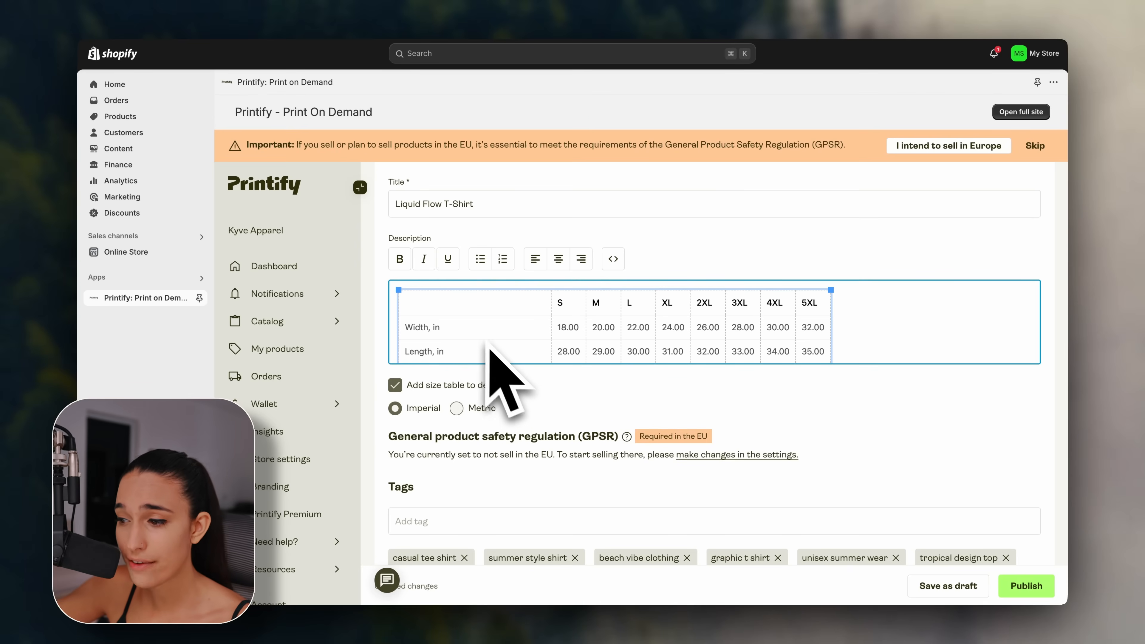
scroll(663, 354, down, 3)
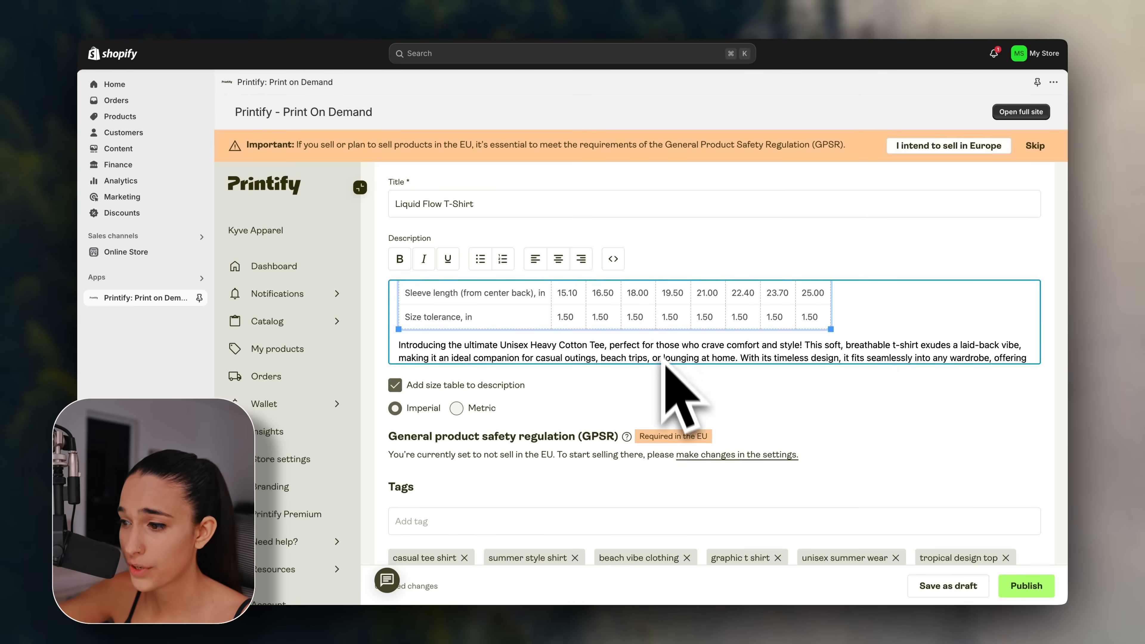
scroll(663, 374, down, 10)
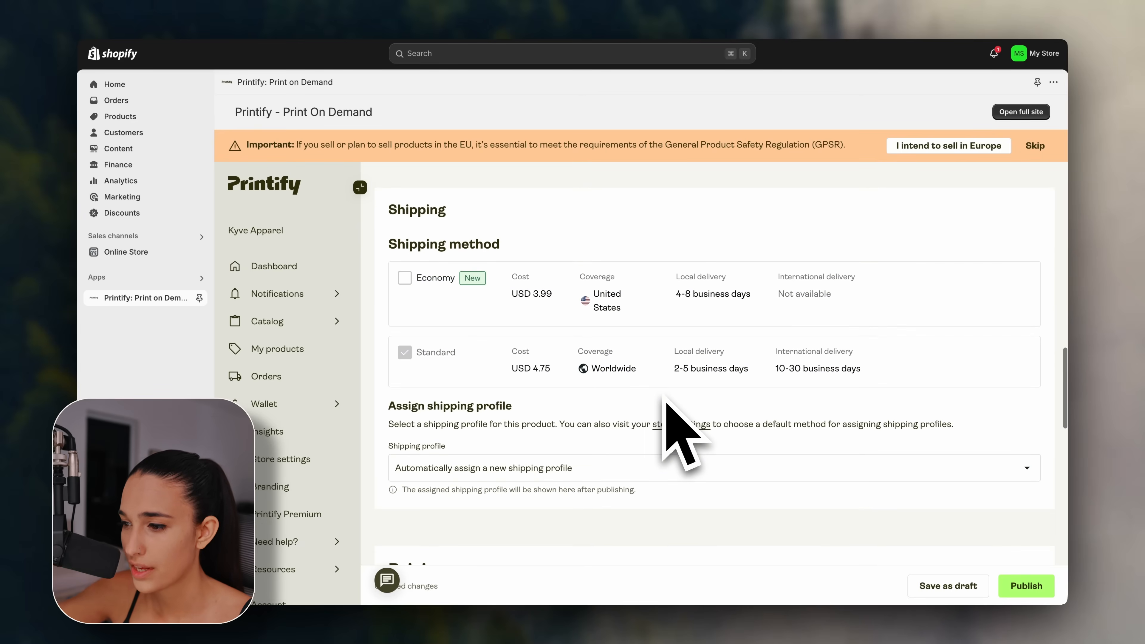
Enable Economy shipping at USD 3.99 within the United States alongside Standard.
click(415, 291)
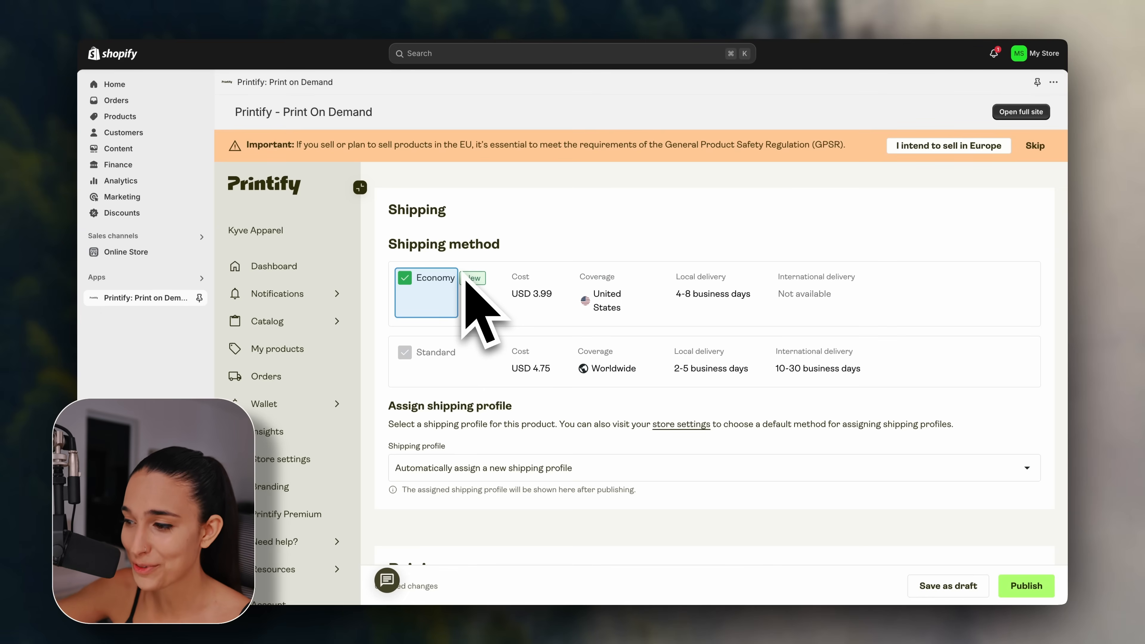
scroll(473, 324, down, 2)
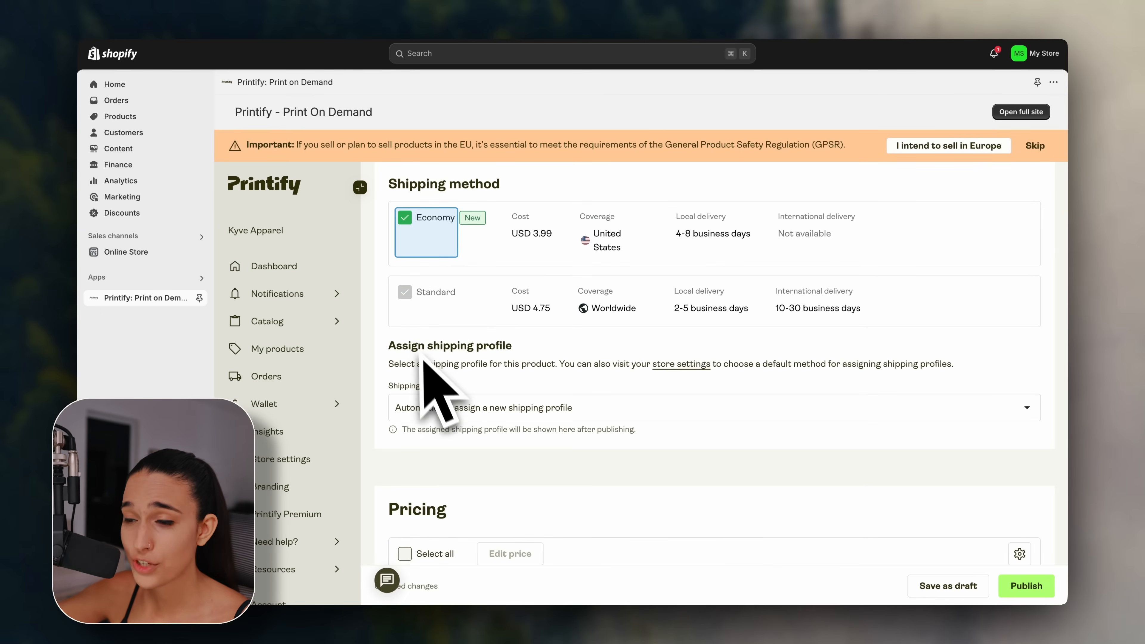
scroll(426, 361, up, 1)
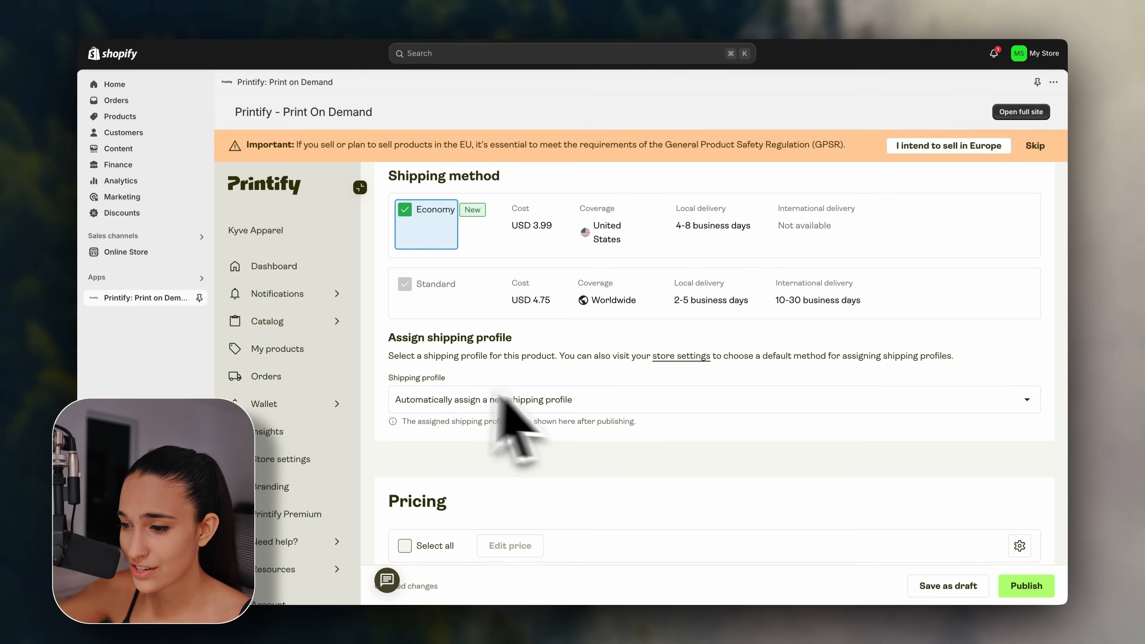
click(552, 416)
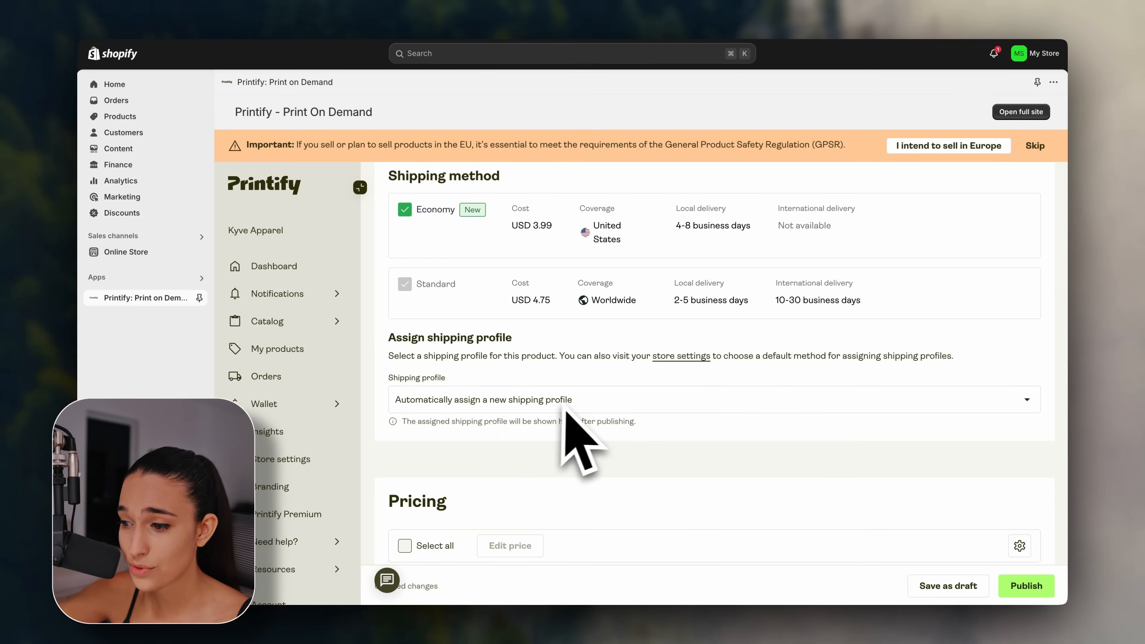
scroll(617, 404, down, 7)
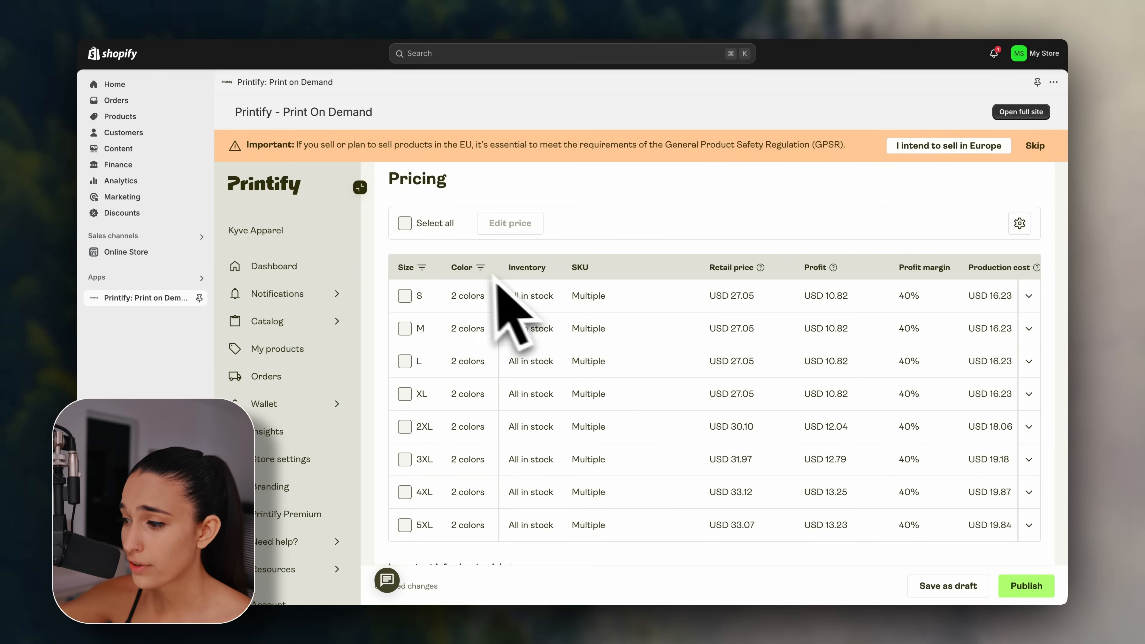
Tick the S, M and L variant rows in the pricing table, each at USD 27.05 retail.
scroll(546, 534, down, 1)
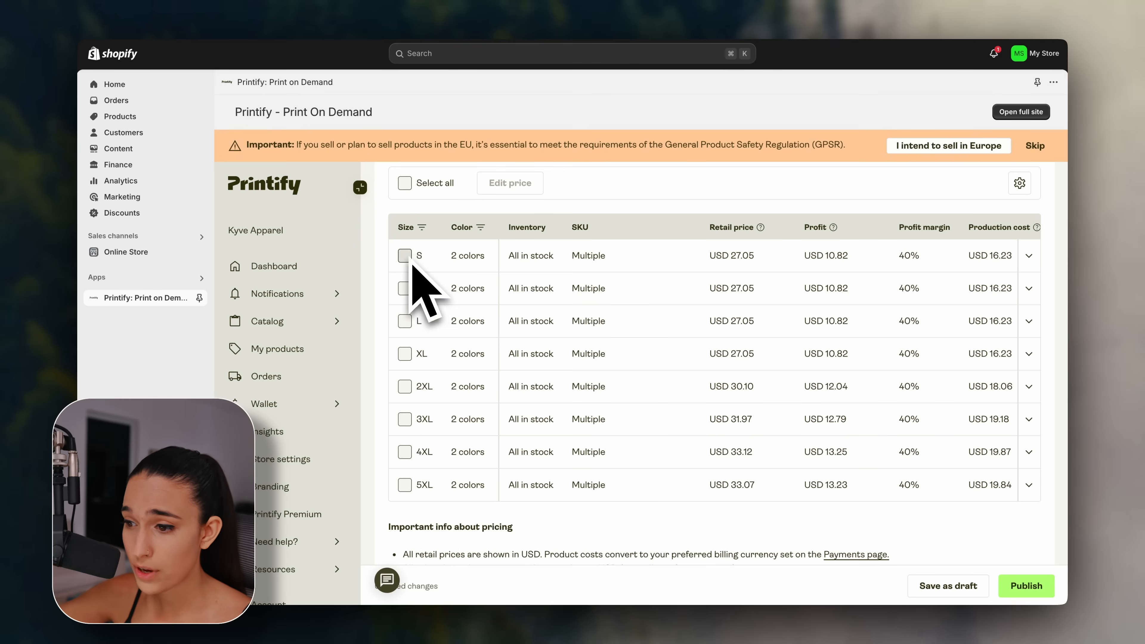
click(405, 255)
click(404, 353)
scroll(408, 393, down, 1)
click(405, 397)
scroll(412, 420, down, 2)
scroll(422, 451, up, 2)
scroll(446, 356, up, 2)
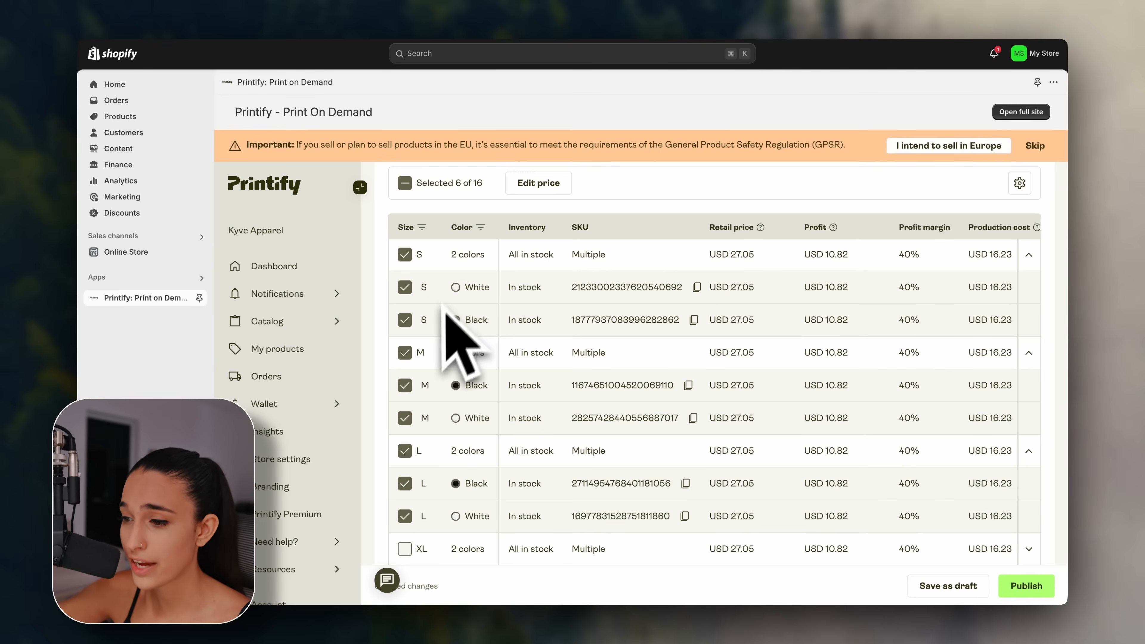
scroll(432, 390, down, 2)
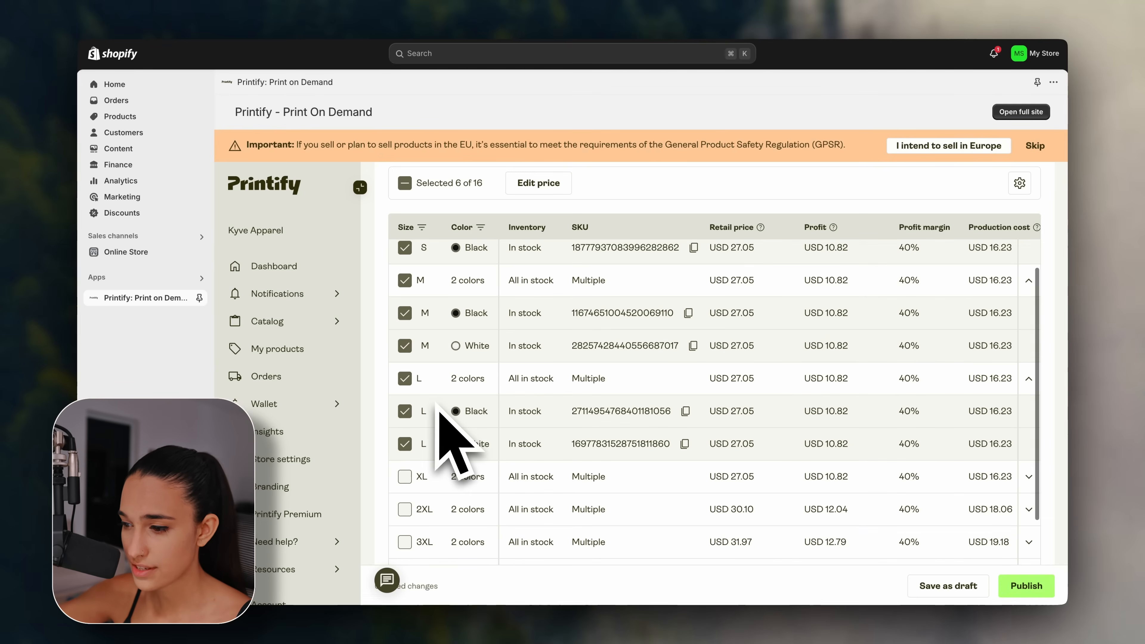
scroll(440, 408, up, 4)
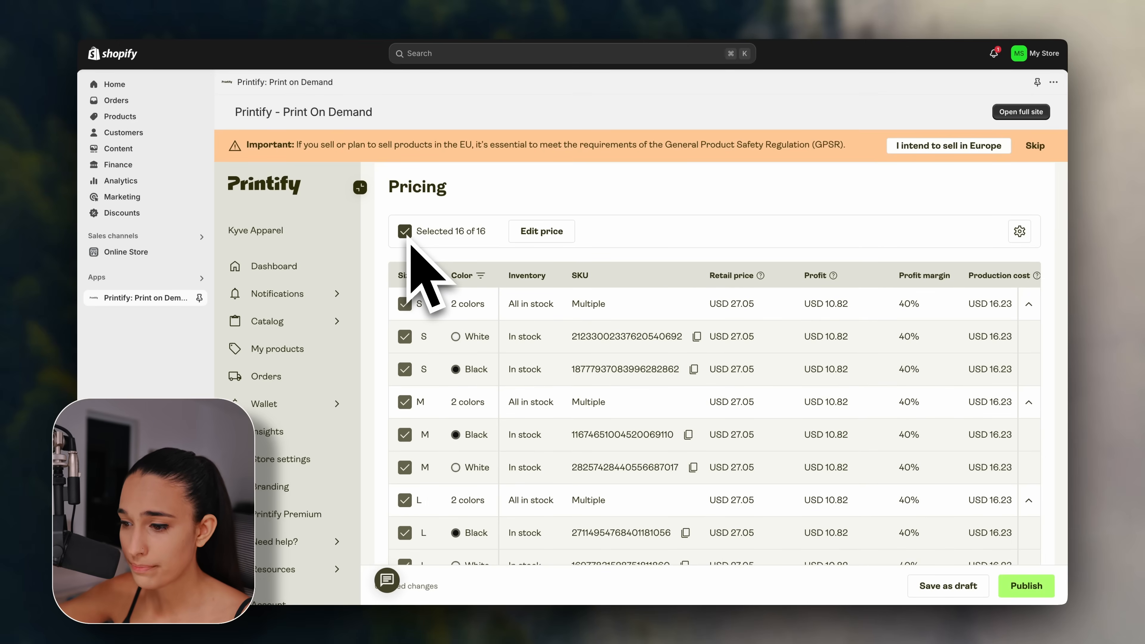
scroll(440, 415, down, 6)
scroll(433, 401, up, 3)
scroll(446, 435, up, 4)
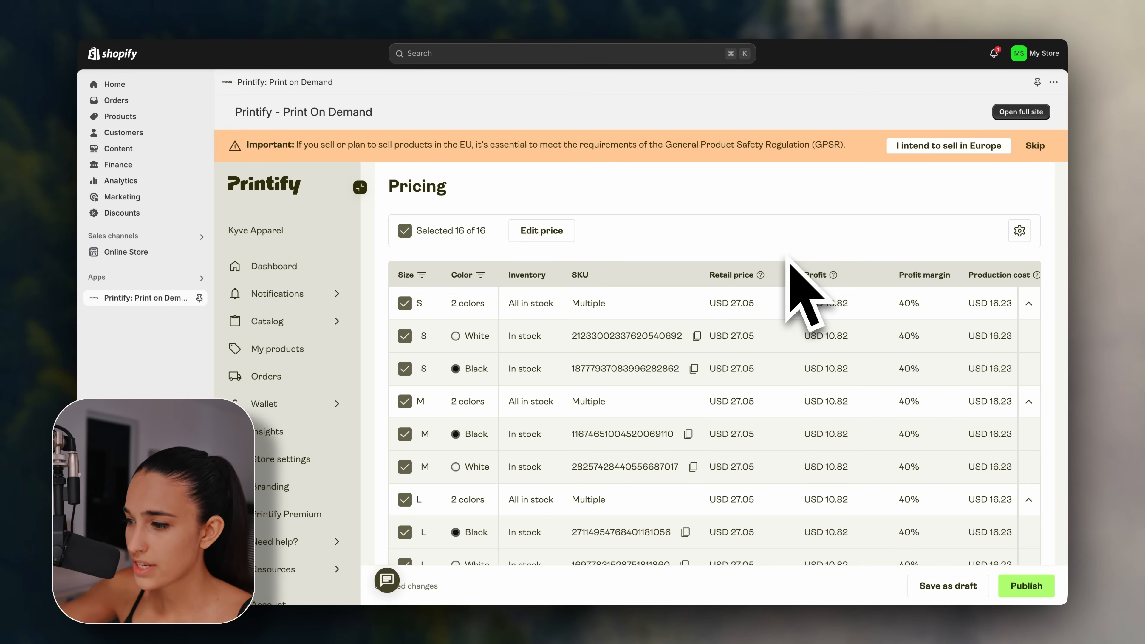
Set the S variants' retail price to USD 39.99, yielding USD 23.76 profit at 59% margin.
click(761, 307)
text(39)
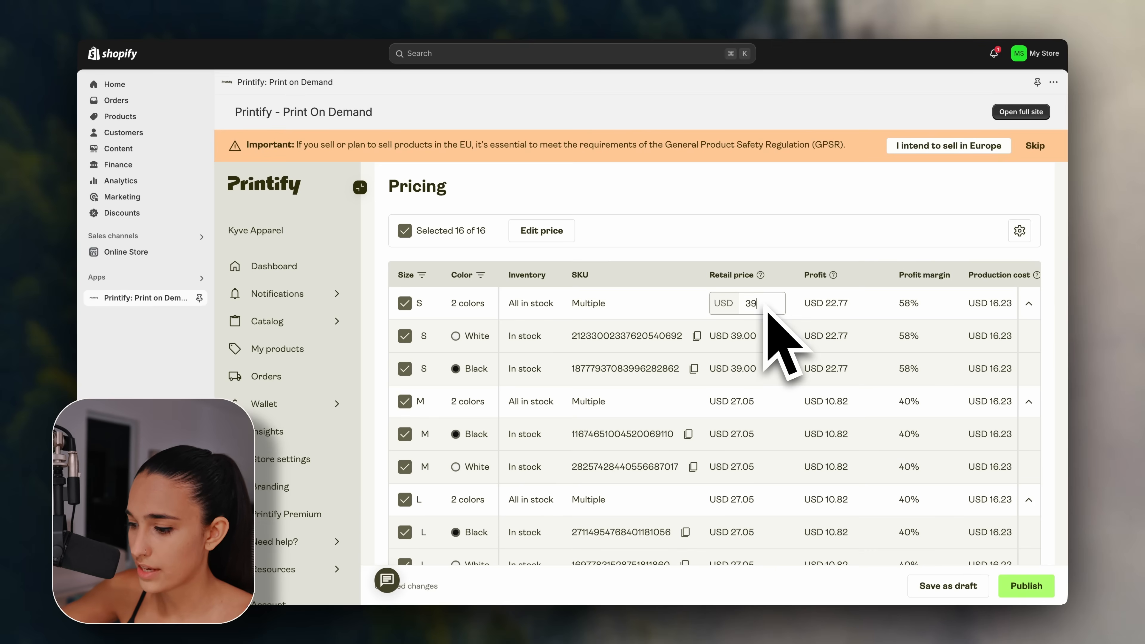
click(788, 256)
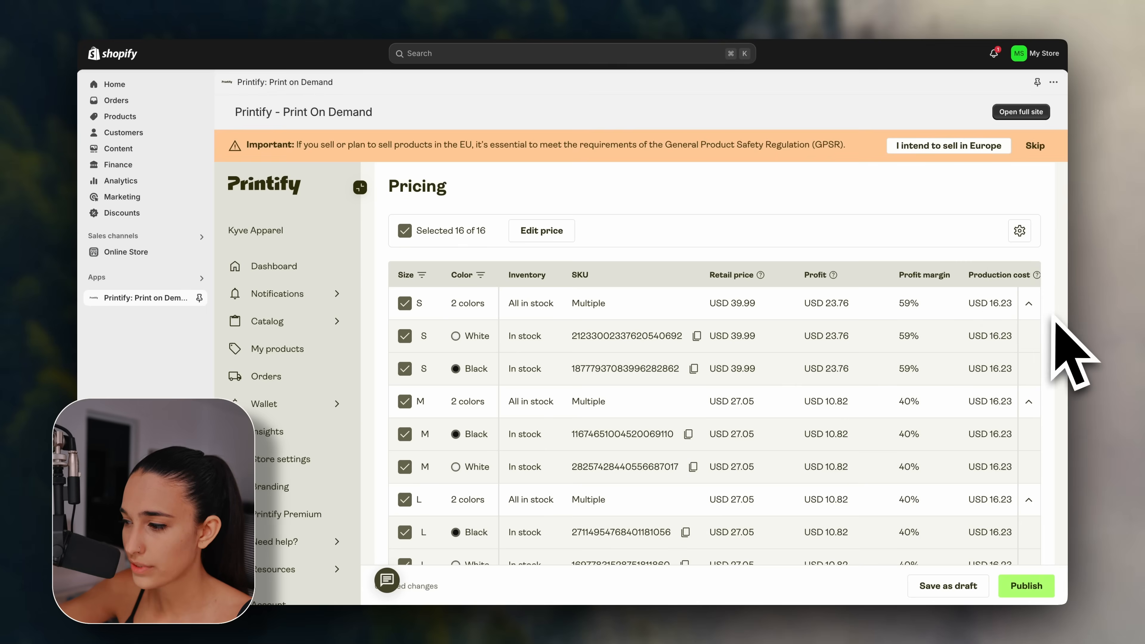
scroll(1055, 317, down, 6)
scroll(1055, 319, down, 7)
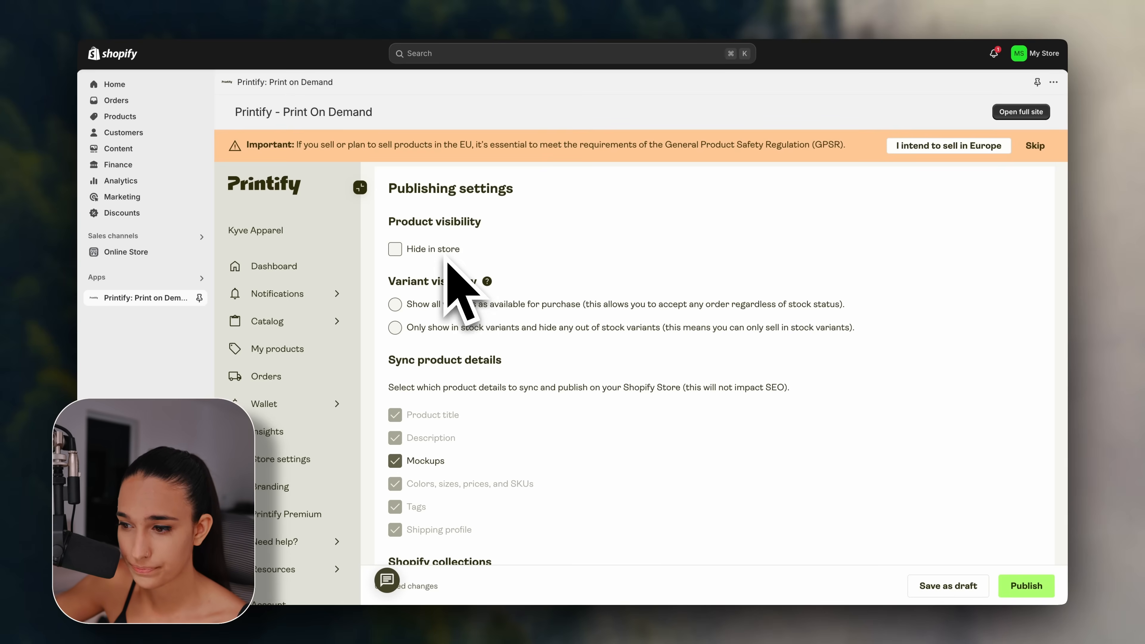
Set Publishing settings to hide in store with only in-stock variants, clearing an accidental text highlight.
scroll(541, 262, down, 1)
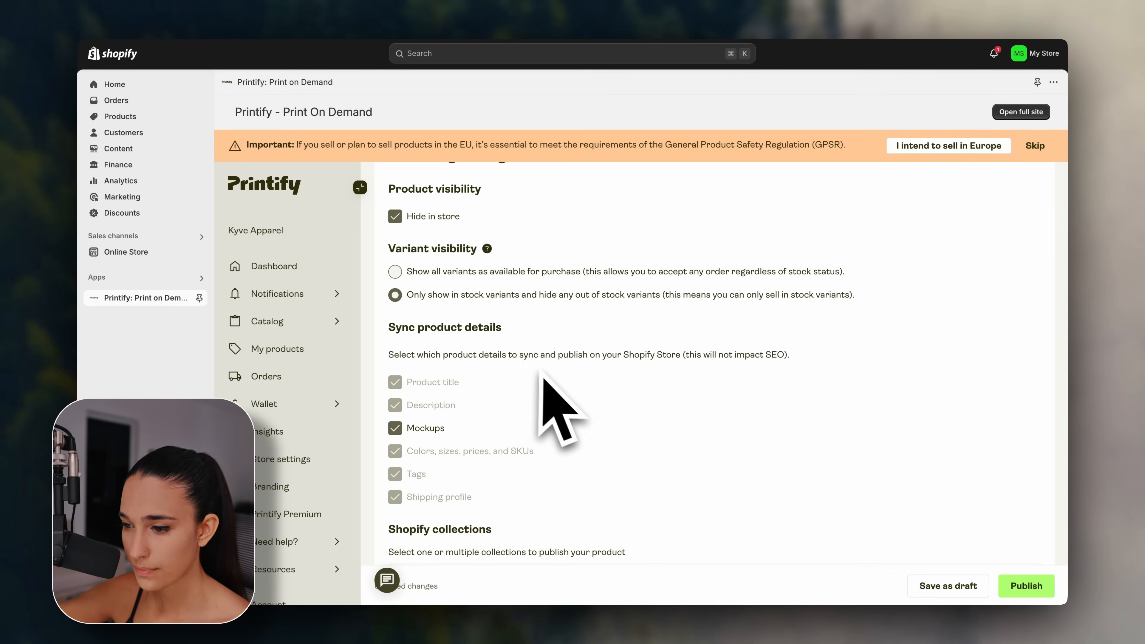
scroll(568, 369, down, 3)
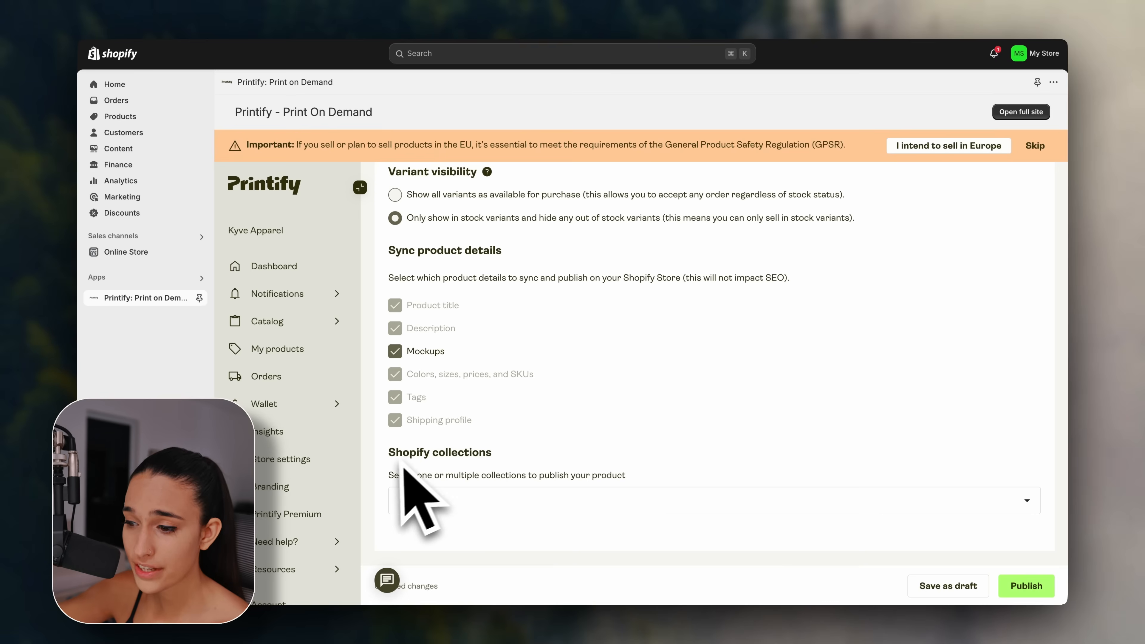
drag(396, 449, 501, 454)
click(502, 458)
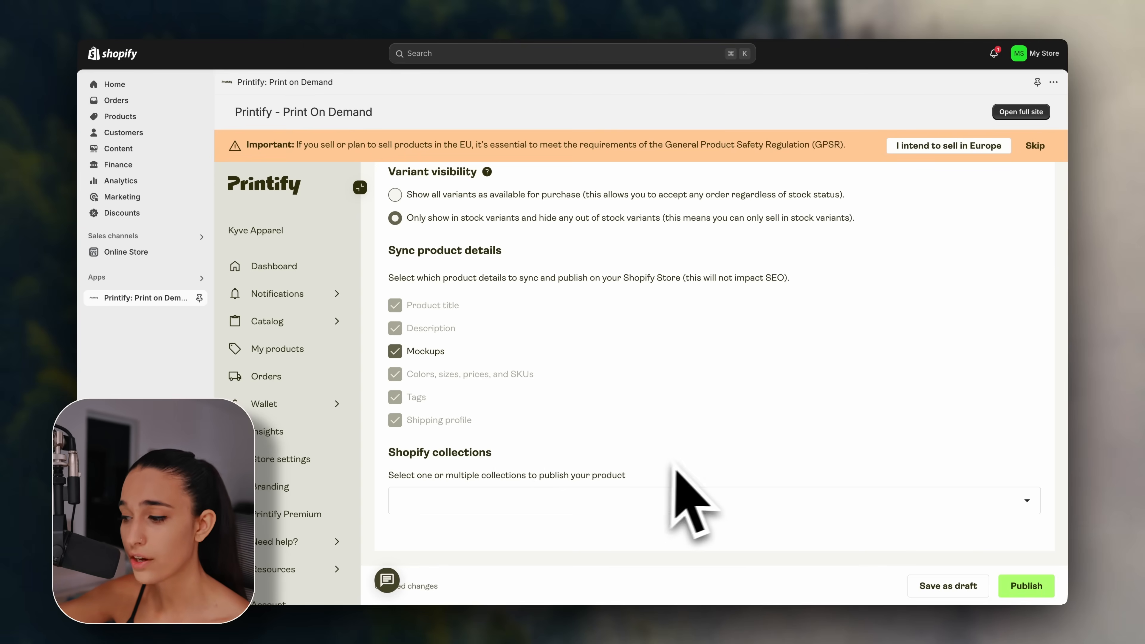
Publish the Liquid Flow T-Shirt to the store and reopen it from the Products list.
click(1023, 588)
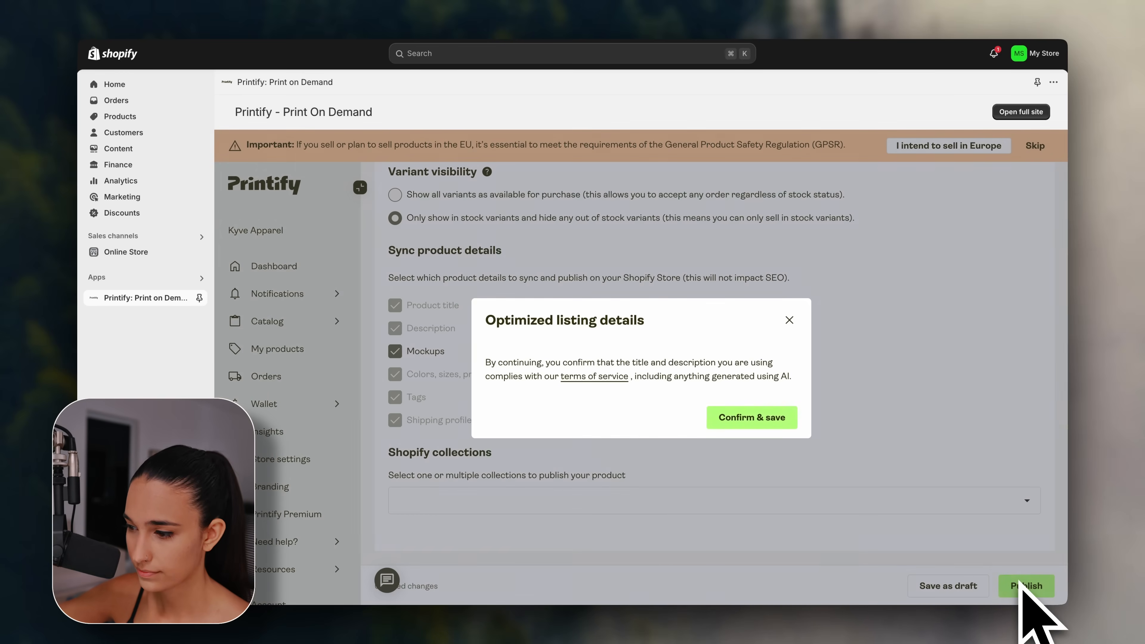
click(776, 424)
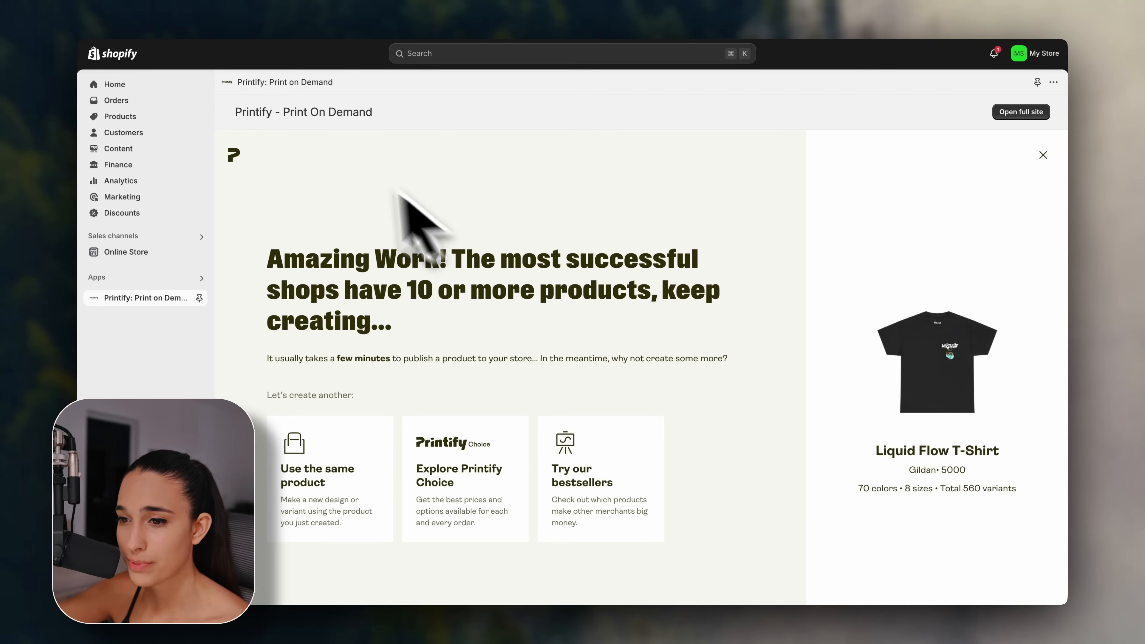
click(183, 119)
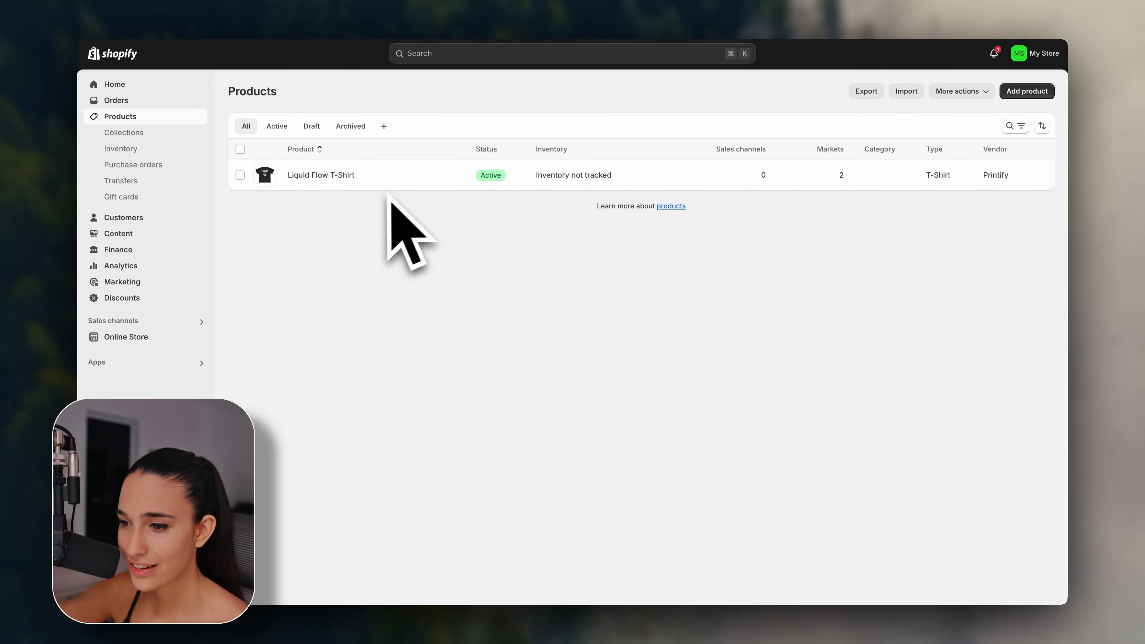
click(336, 178)
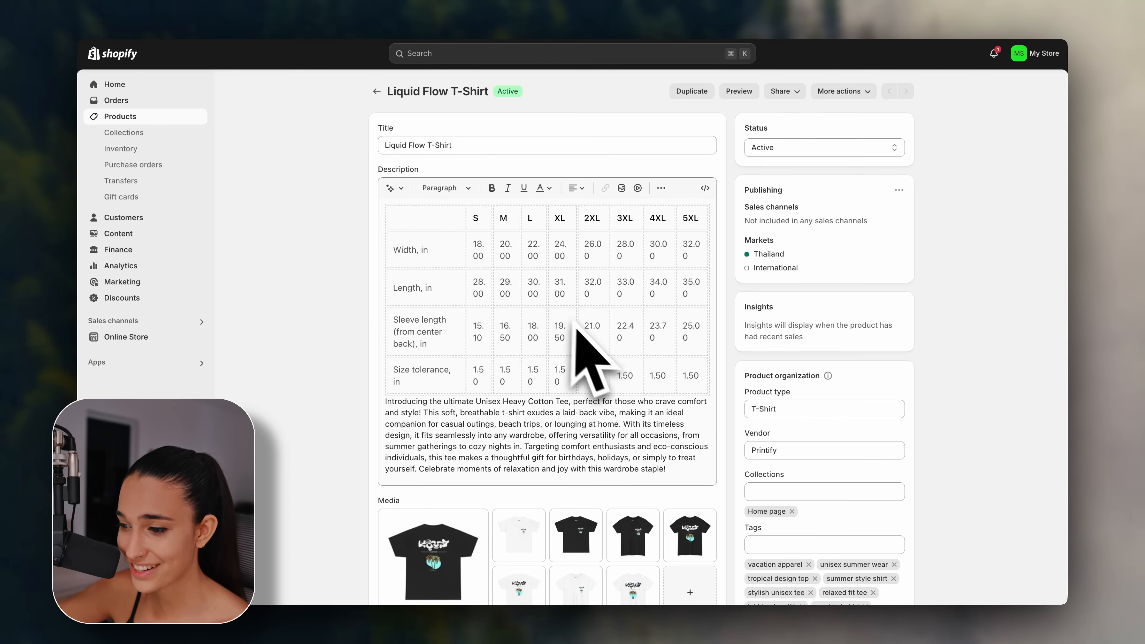
Open the first of the 8 mockup images in the image editor.
scroll(587, 332, down, 10)
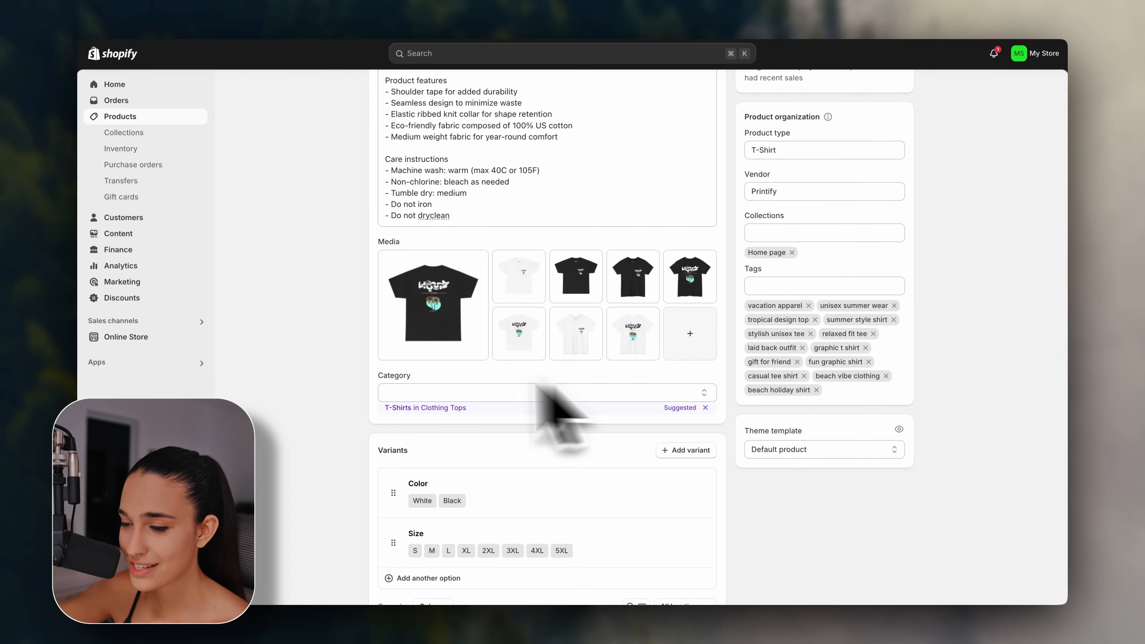
scroll(350, 401, down, 5)
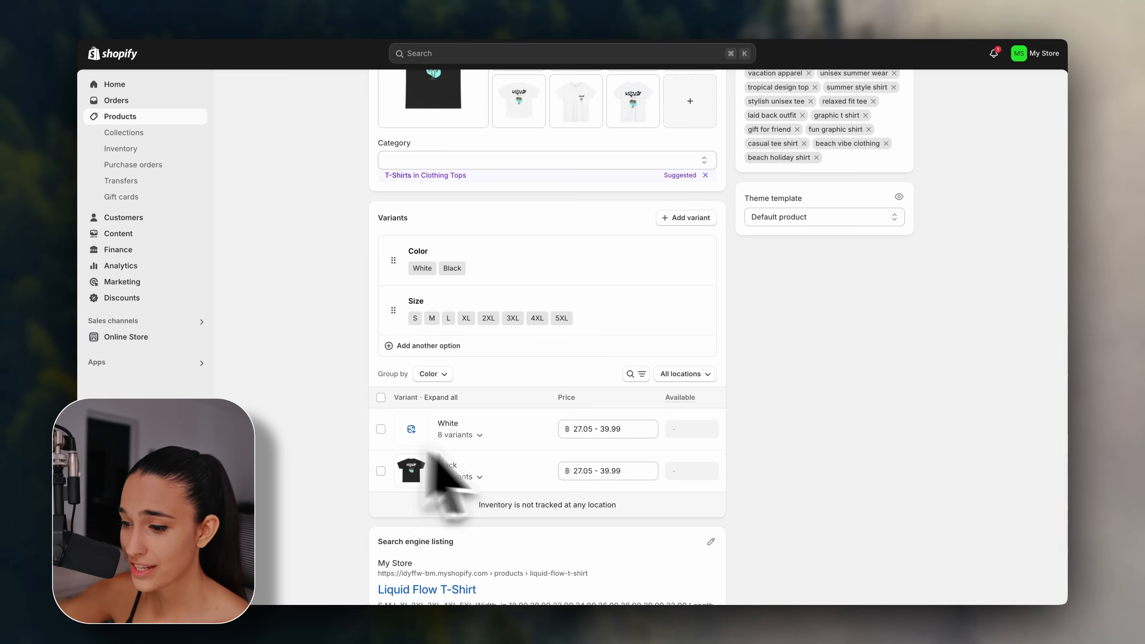
scroll(350, 390, down, 2)
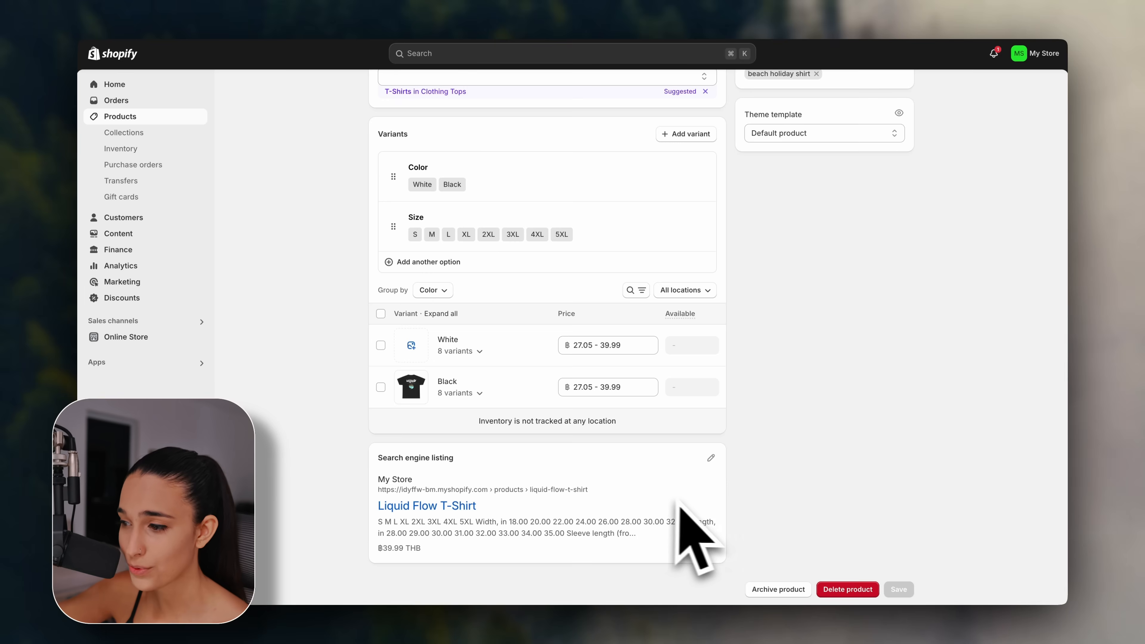
scroll(766, 492, up, 15)
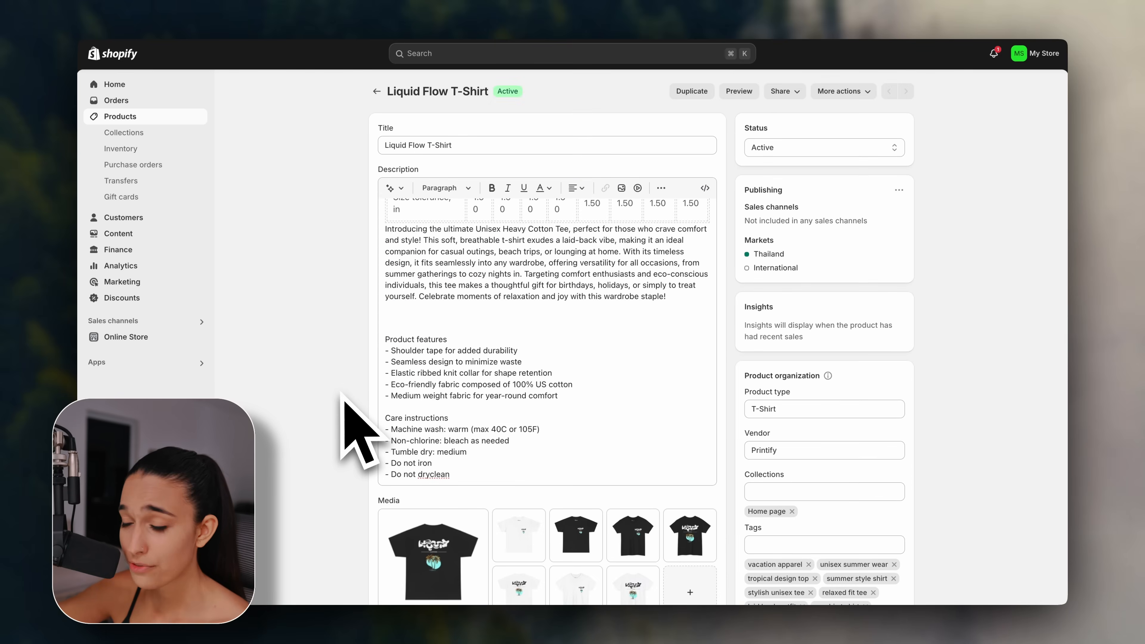
scroll(343, 396, down, 5)
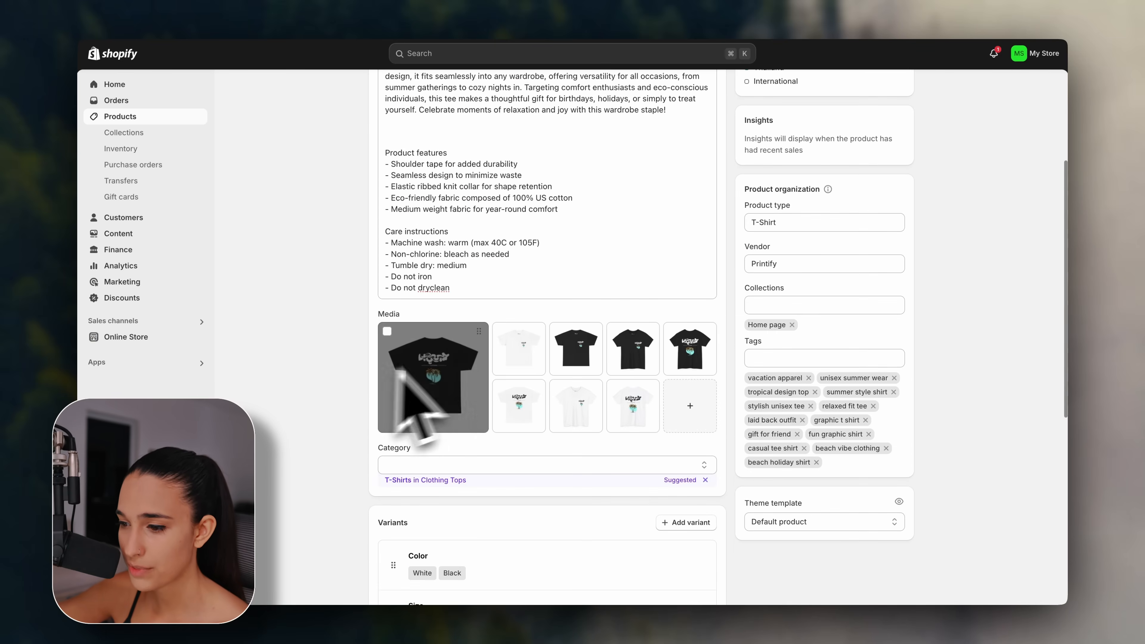
click(434, 383)
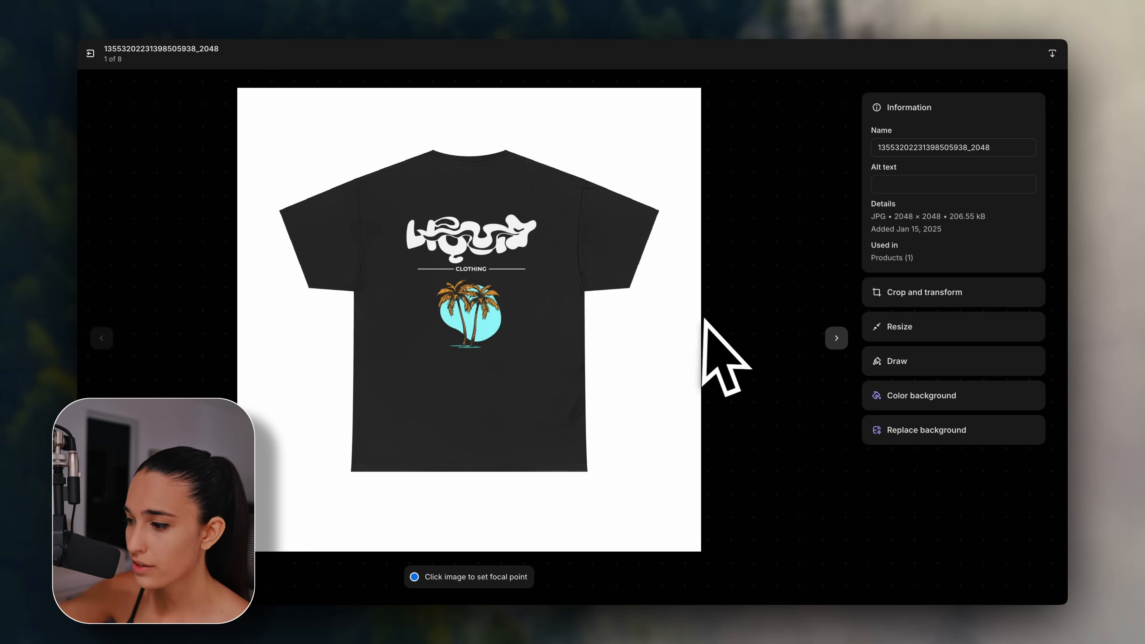
Set the replacement-background prompt to a 't-shirt' subject with the Studio suggestion.
click(890, 434)
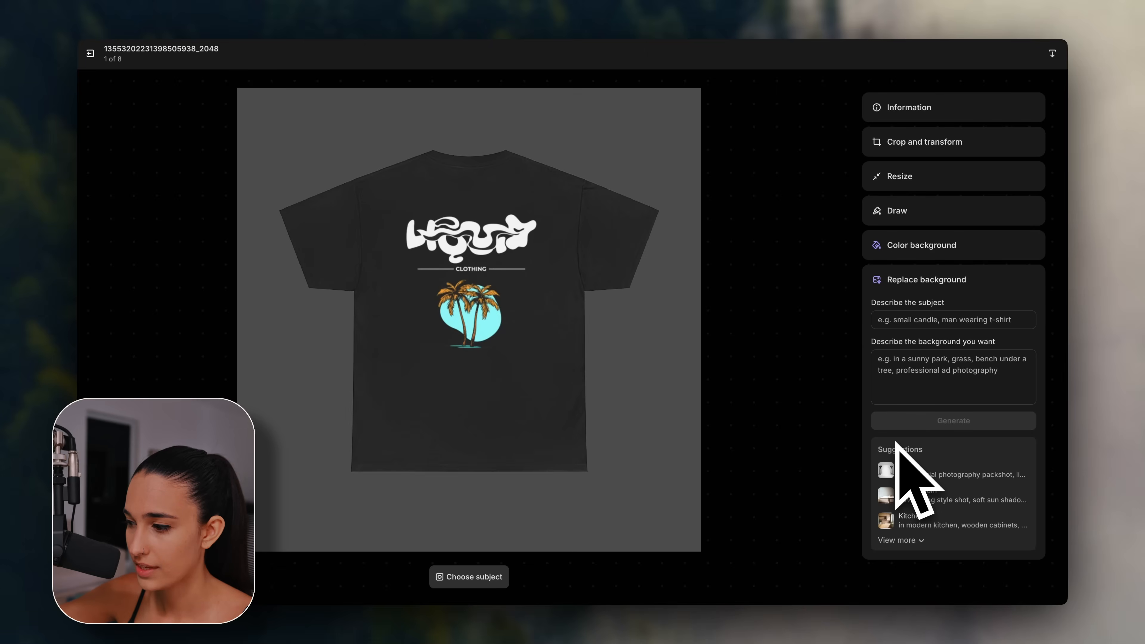
mouse_move(960, 463)
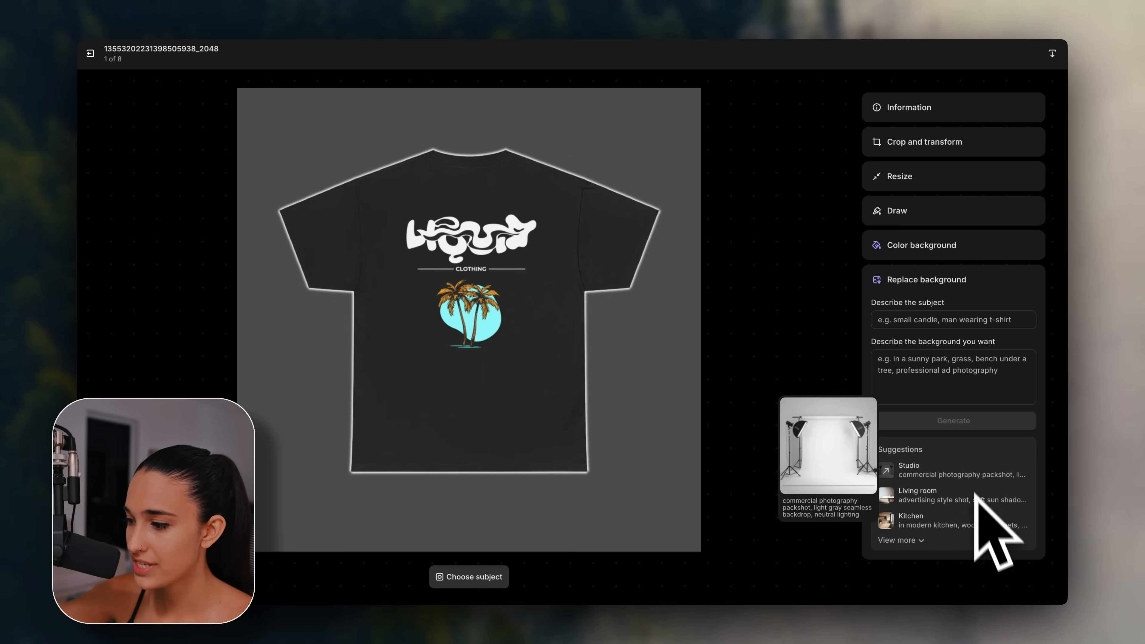
mouse_move(972, 510)
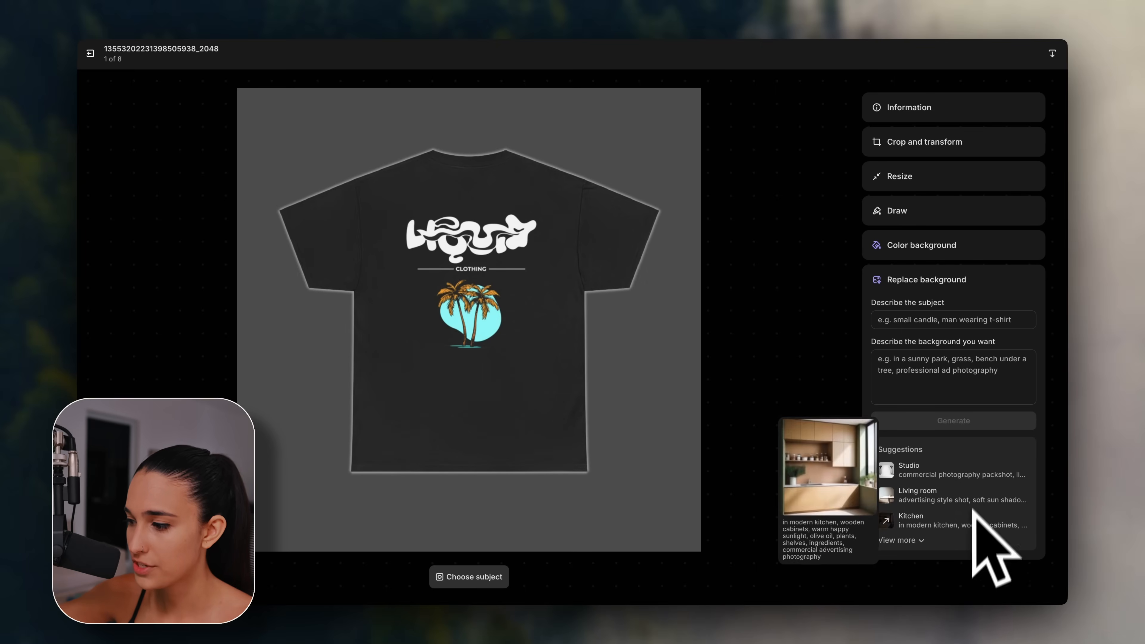
click(977, 477)
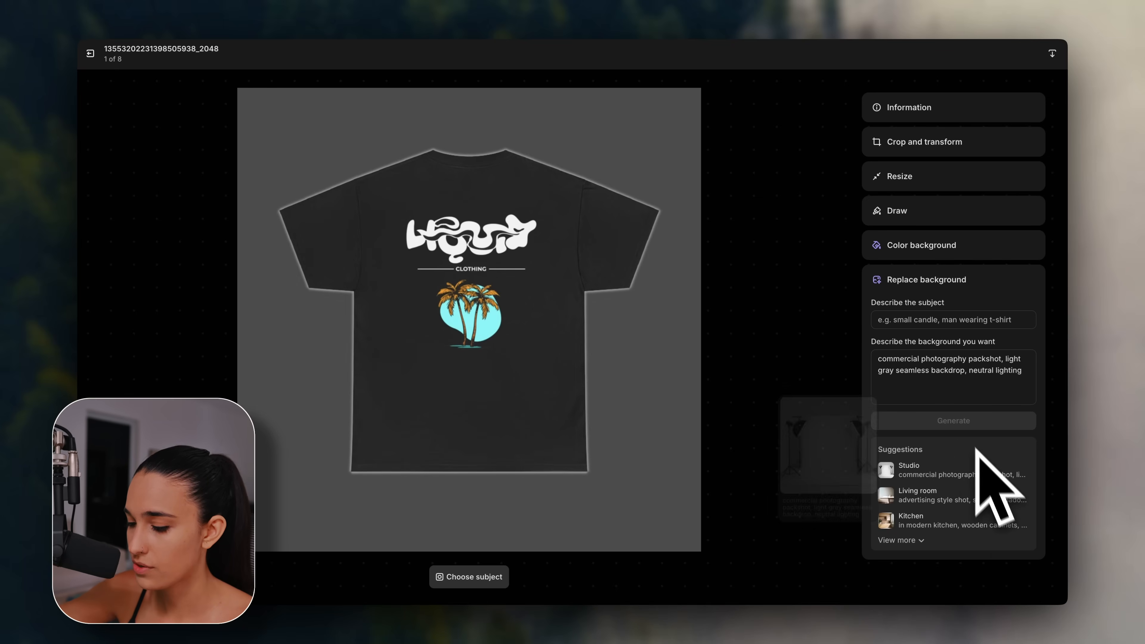
click(990, 320)
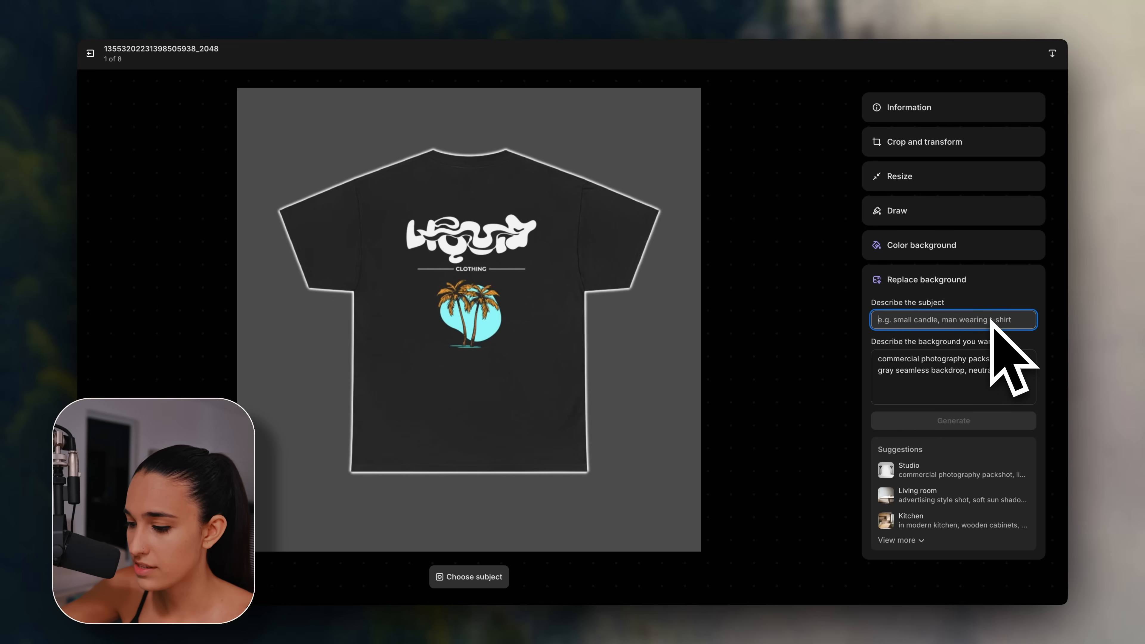
text(t-shirt)
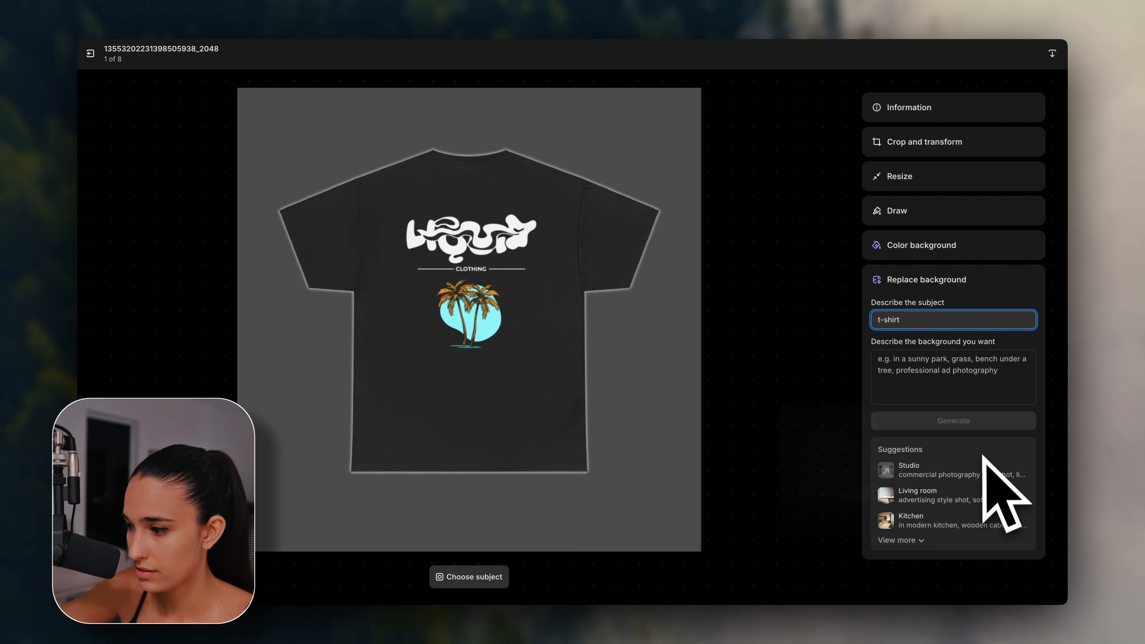
click(982, 469)
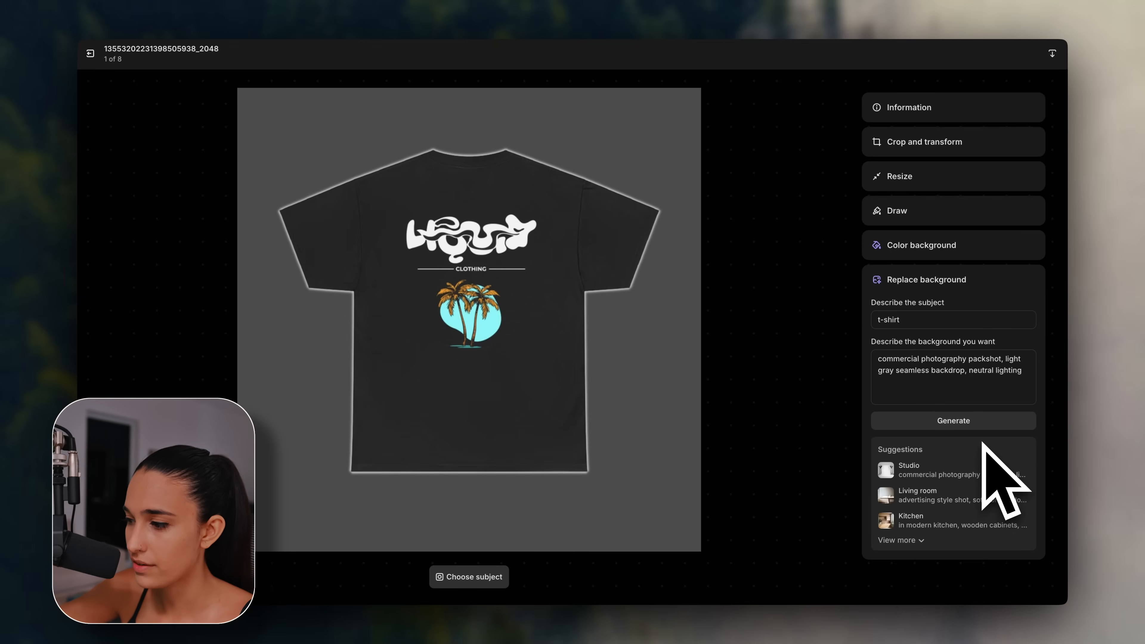
Generate light gray backdrop versions and choose the soft vignette one.
click(986, 424)
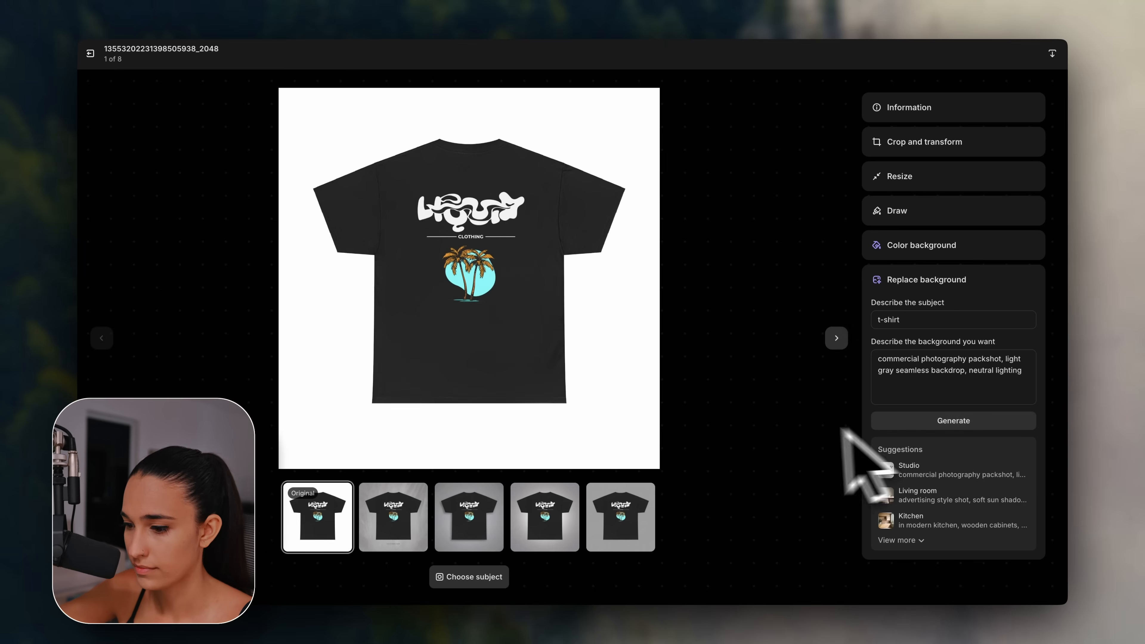
click(410, 508)
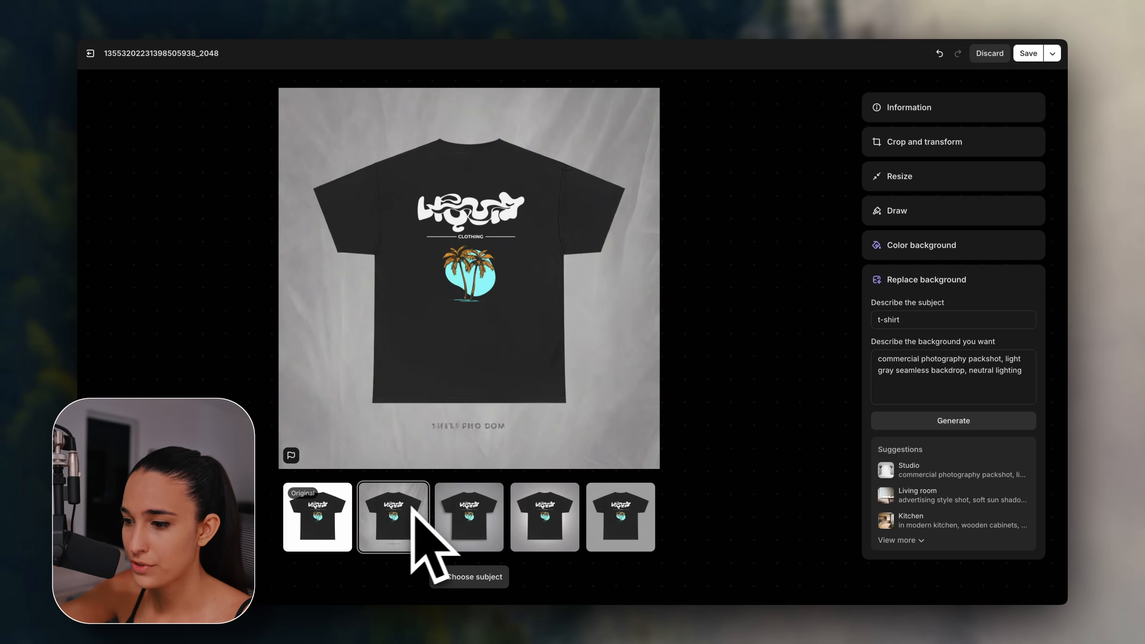
click(540, 505)
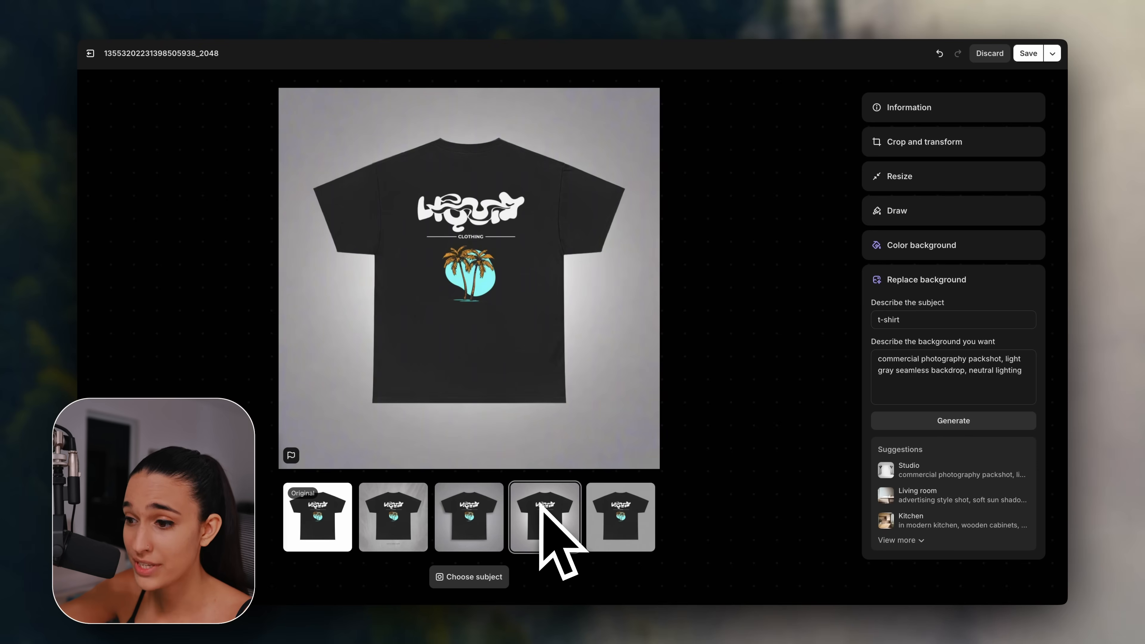
click(621, 516)
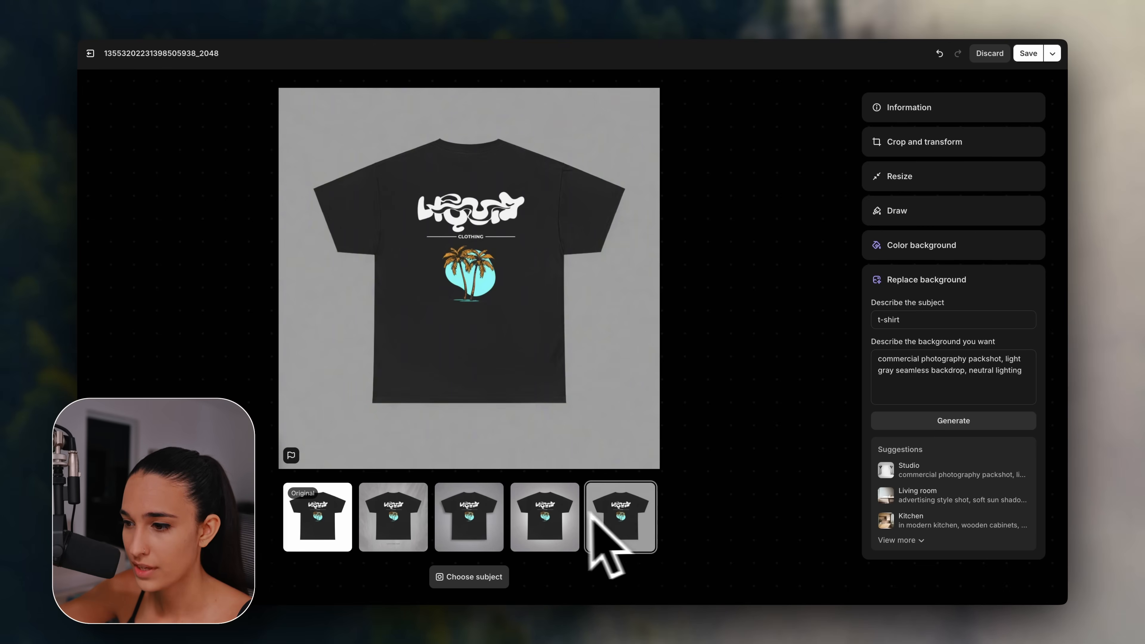
click(555, 510)
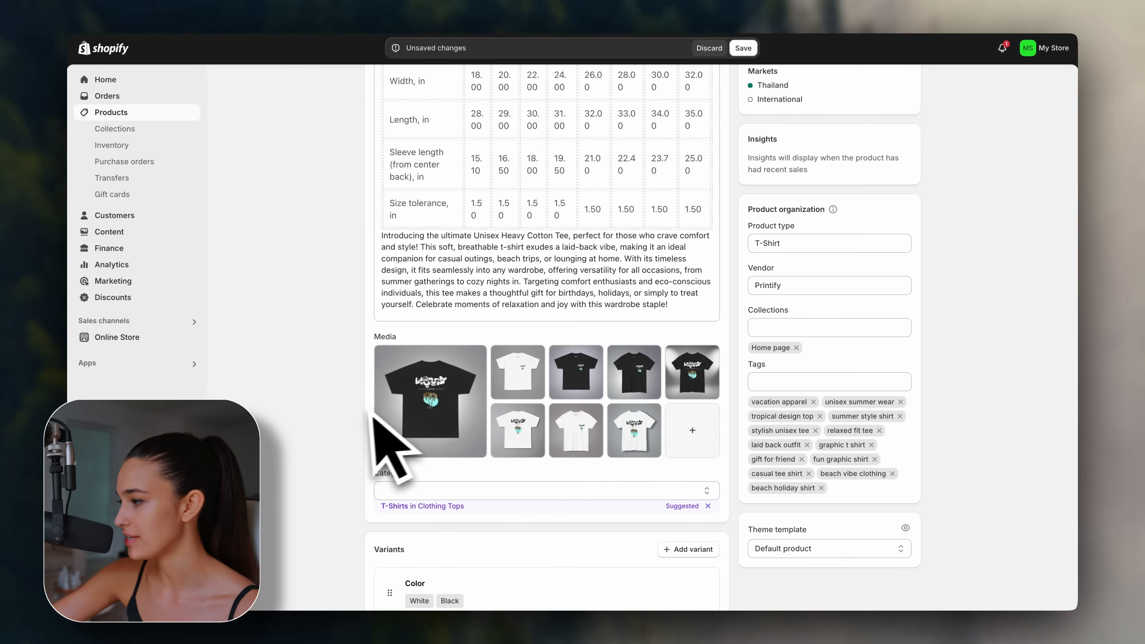
Delete the size table and replace the description with the new Liquid Wave Tee text.
scroll(361, 442, up, 2)
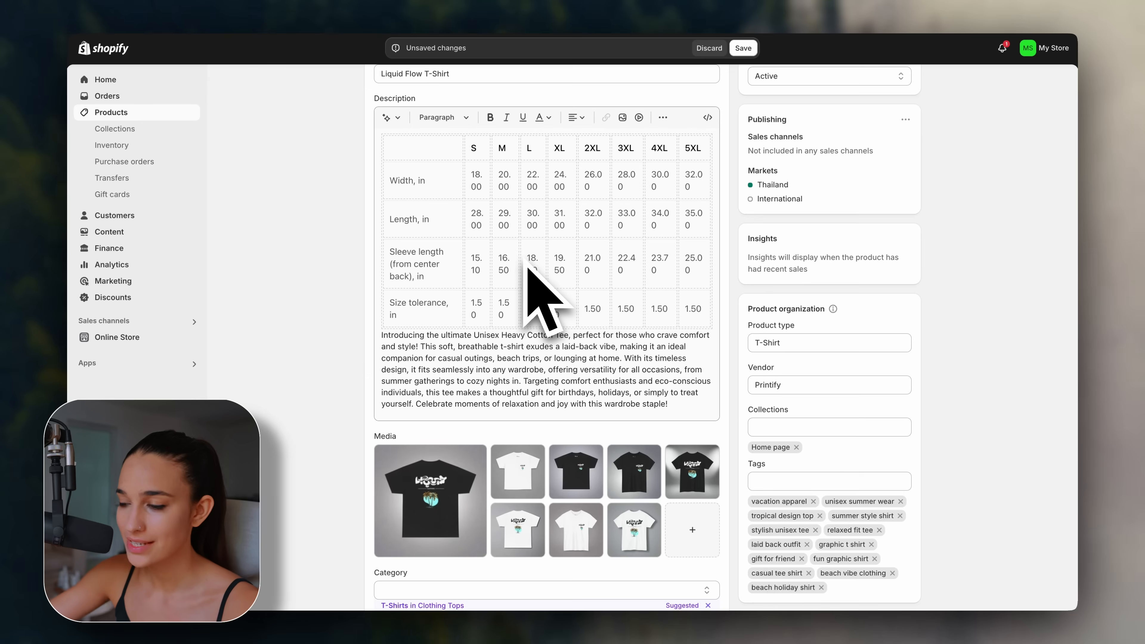
scroll(527, 266, up, 1)
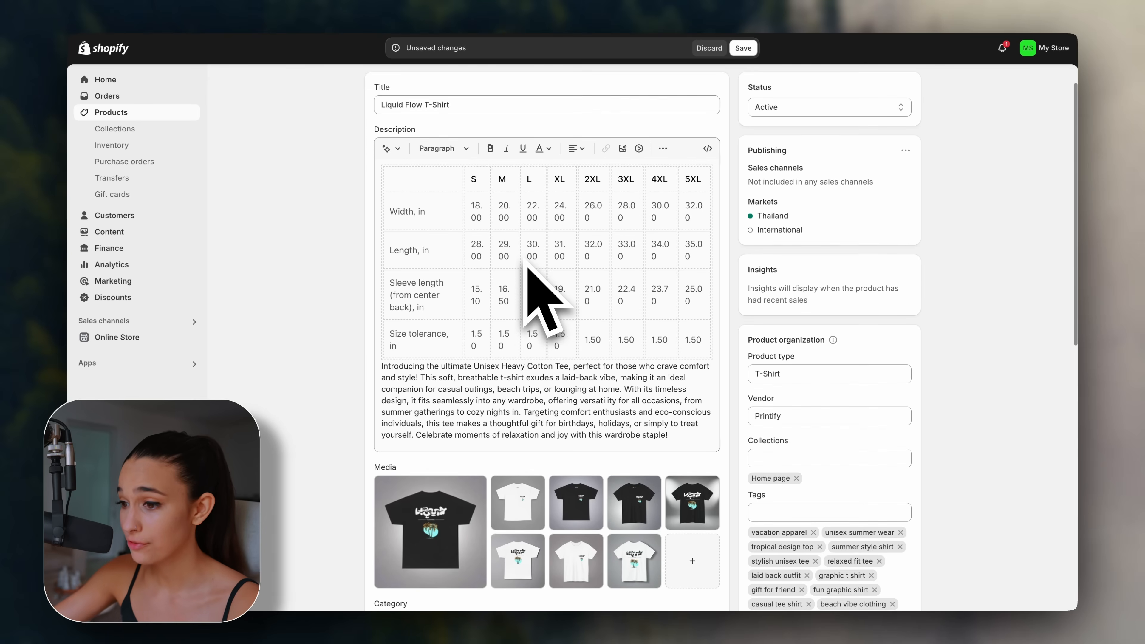
click(391, 252)
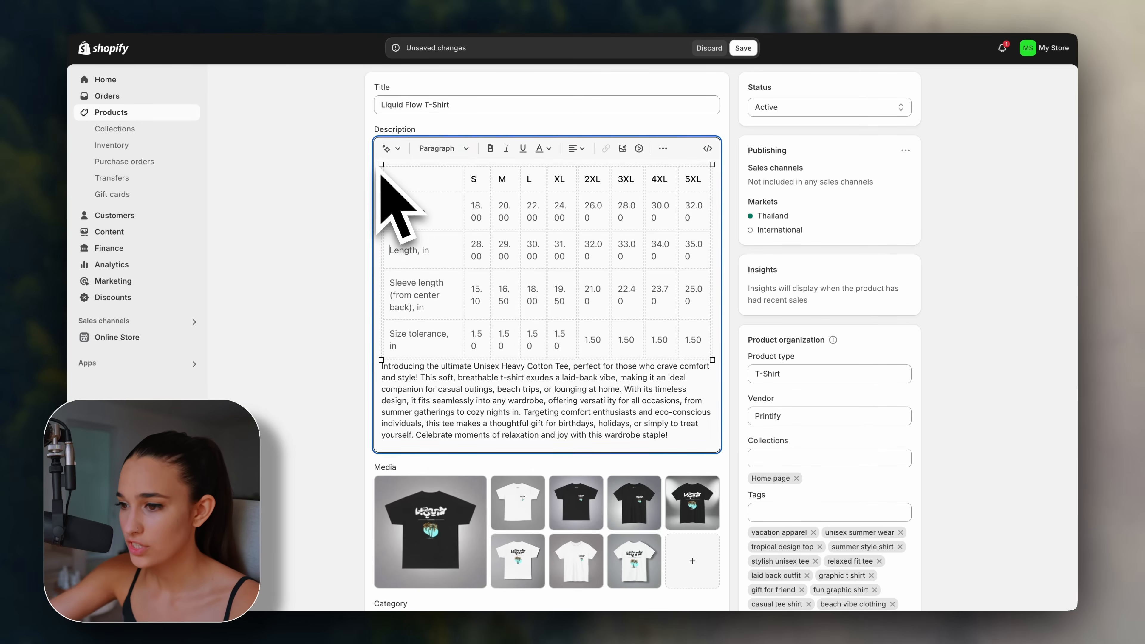
drag(374, 161, 716, 364)
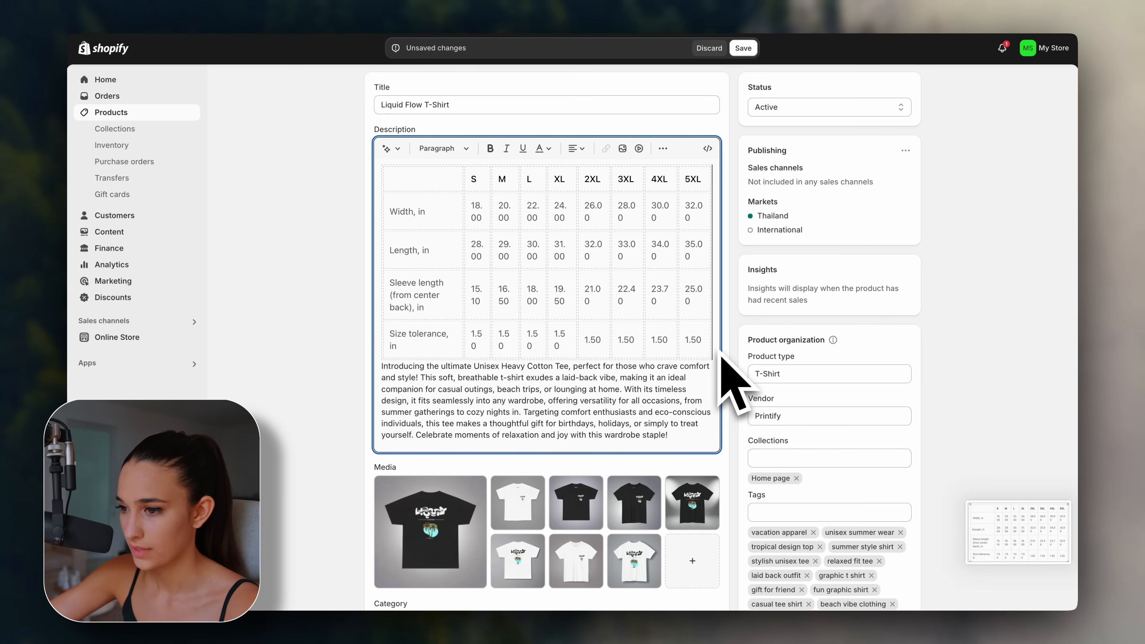
drag(726, 356, 396, 205)
key(BackSpace)
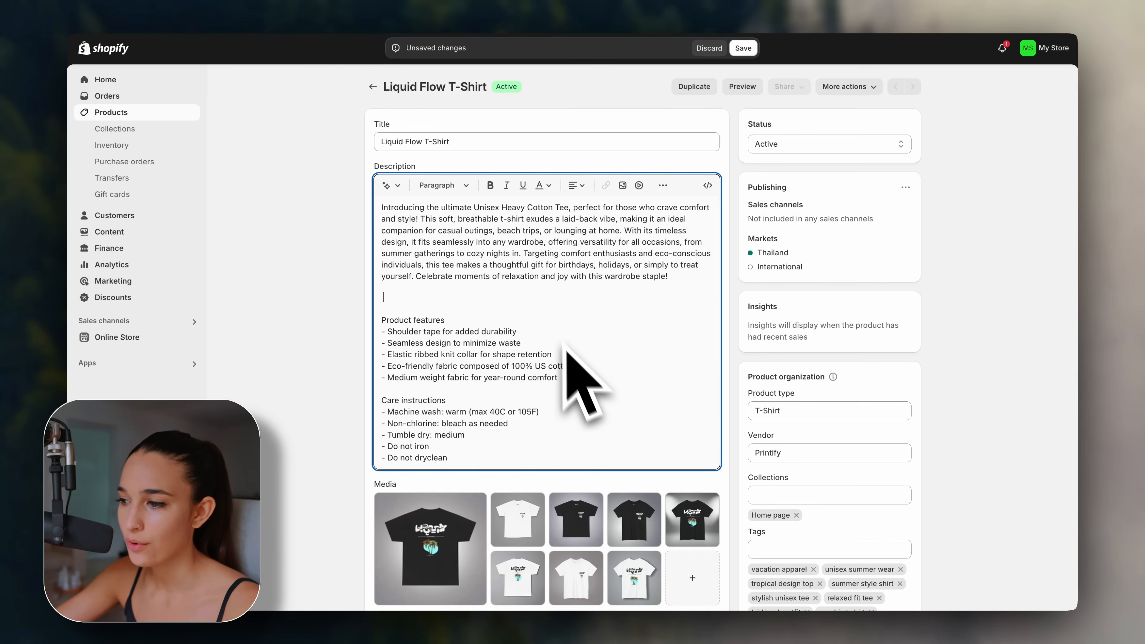
key(ctrl+a)
key(BackSpace)
text(Ride the tide of bold streetwear with the Liquid Wave Tee—where effortless style meets coastal vibes. Featuring a striking liquid font design that flows like water, paired with the timeless silhouette of a palm tree, this shirt is a statement of confidence and individuality. Crafted for comfort and made to stand out, the Liquid Wave Tee isn’t just clothing—it’s an attitude. Perfect for urban explorers and laid-back trendsetters, this tee pairs seamlessly with sneakers, jeans, or shorts, letting you own every street corner with effortless swagger. Make waves. Own your style. 🌴)
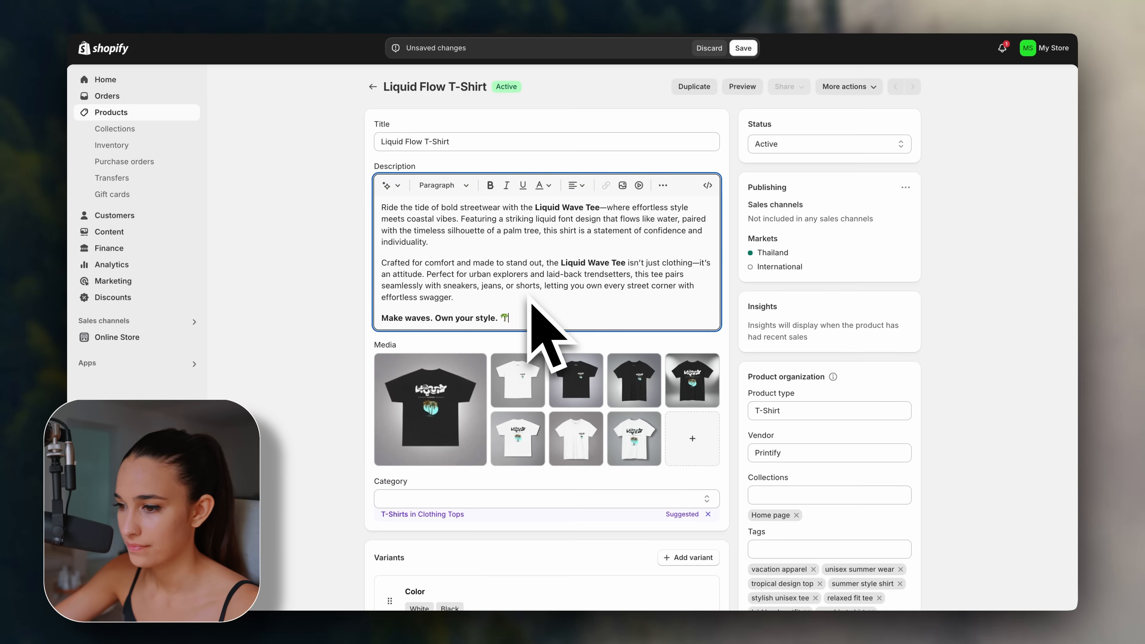
Rename the product to 'Liquid Wave Tee' and save it.
click(424, 145)
text(Wave Tee)
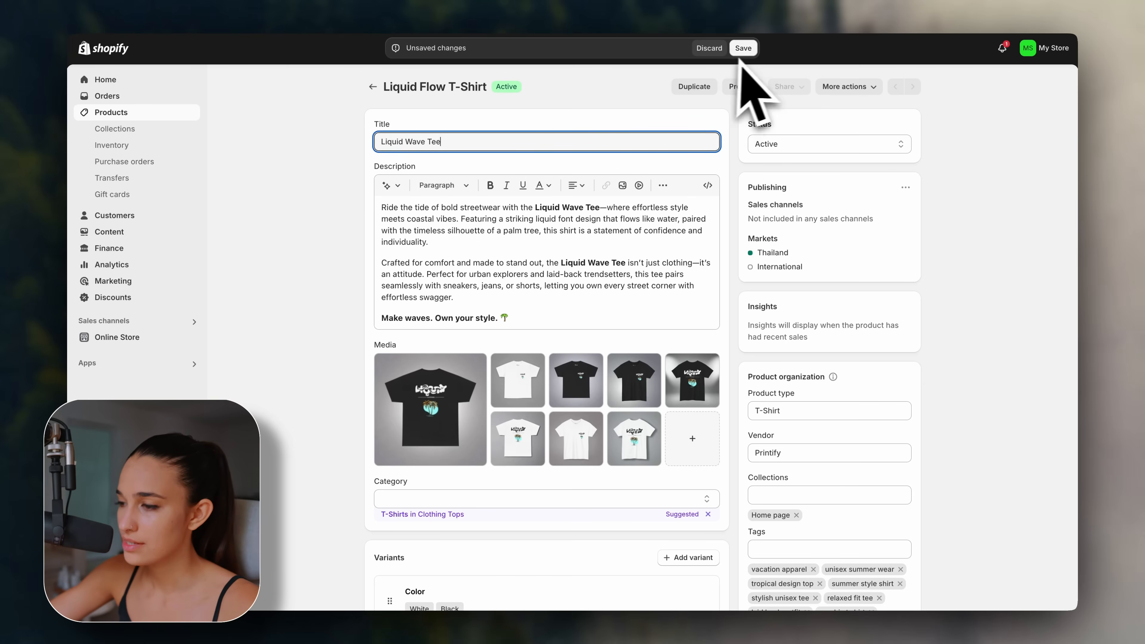
click(742, 48)
scroll(327, 331, down, 10)
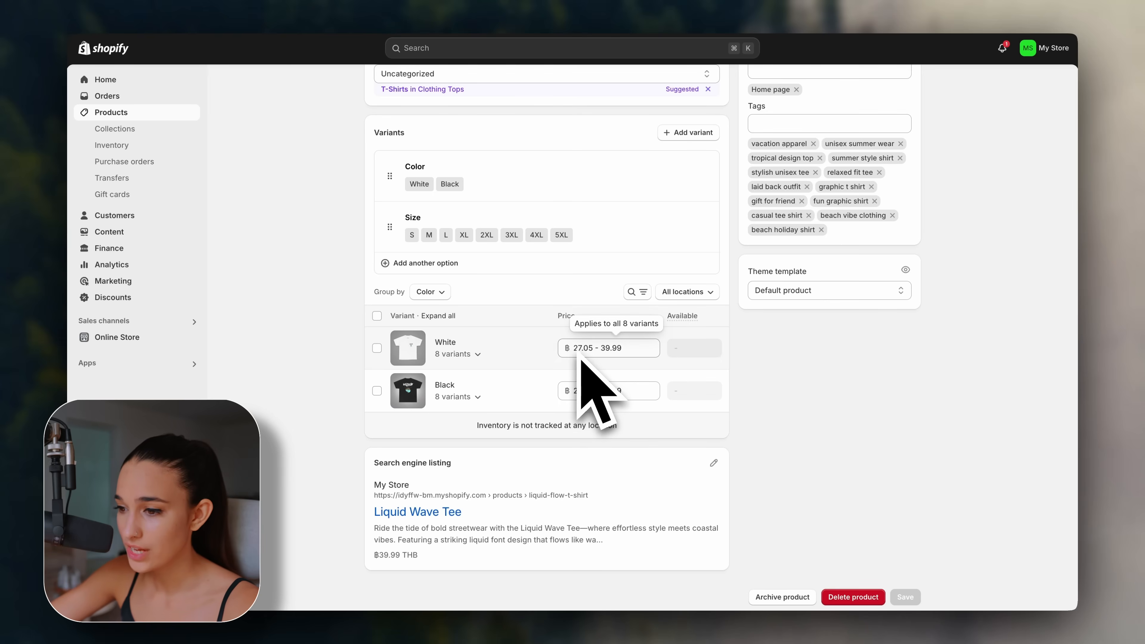
Review the White and Black size variants, then go back to the Products list.
click(478, 353)
scroll(493, 368, down, 2)
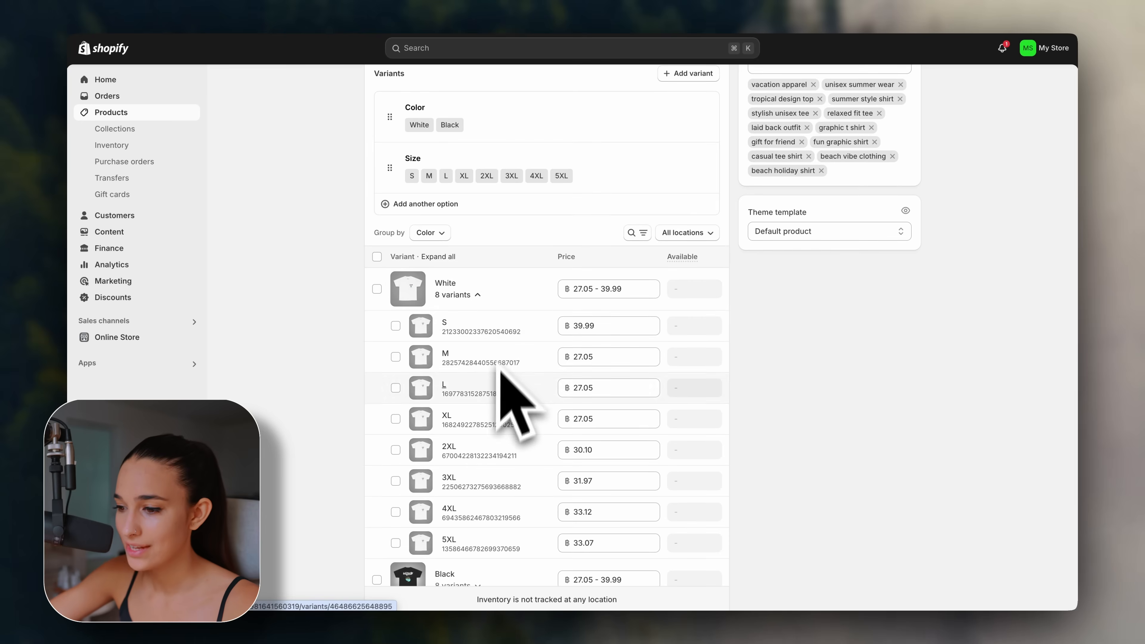
scroll(510, 428, down, 1)
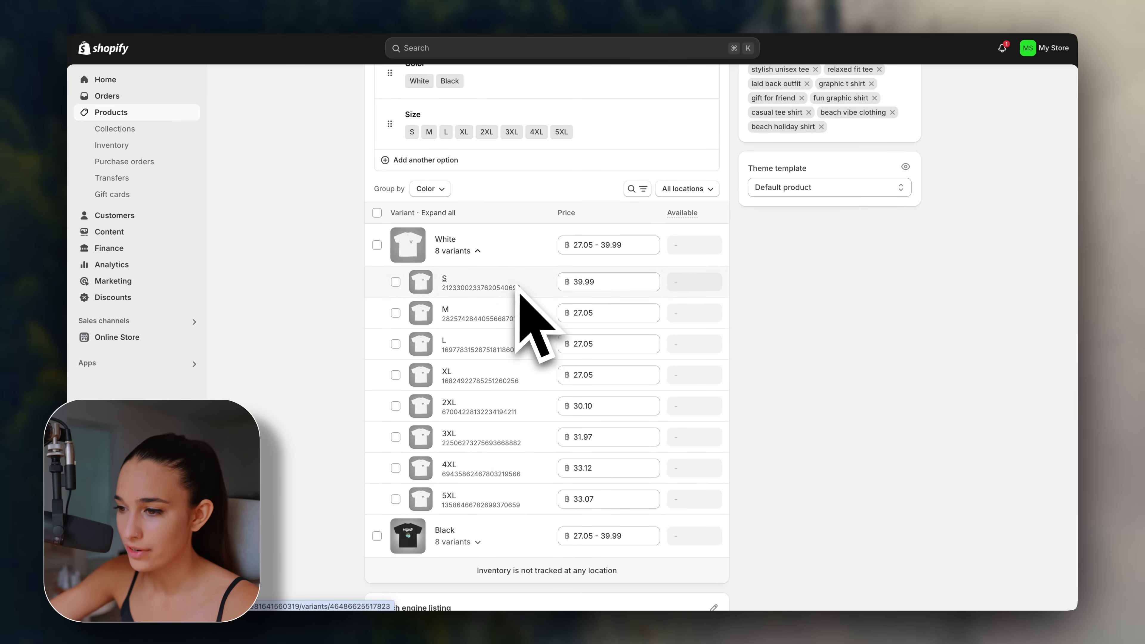
click(477, 251)
click(477, 394)
scroll(478, 405, down, 3)
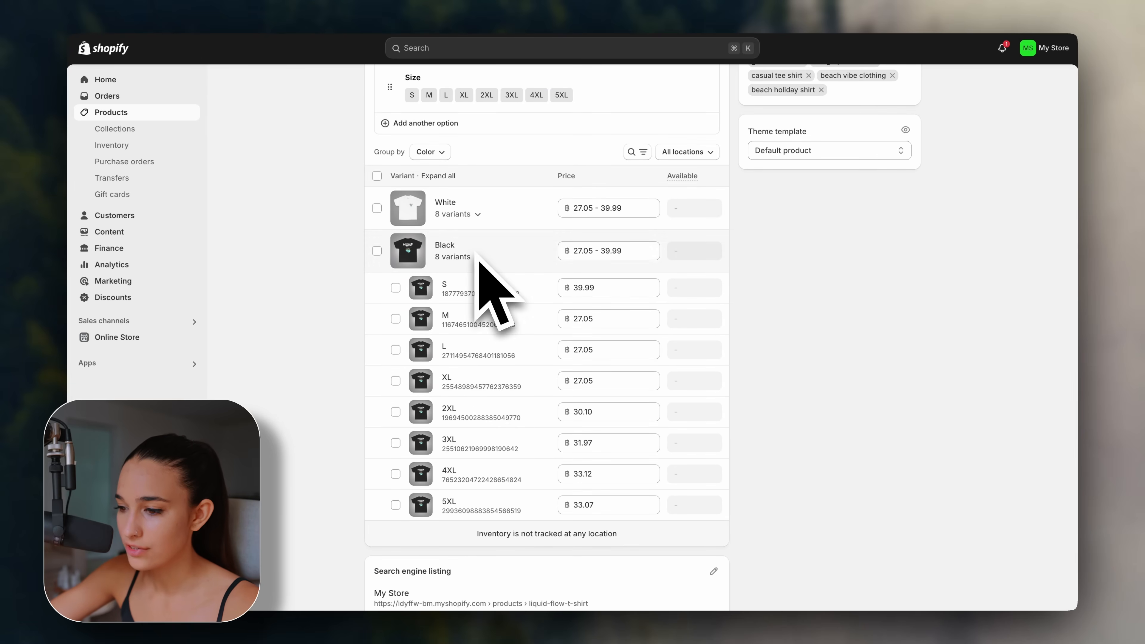
click(477, 256)
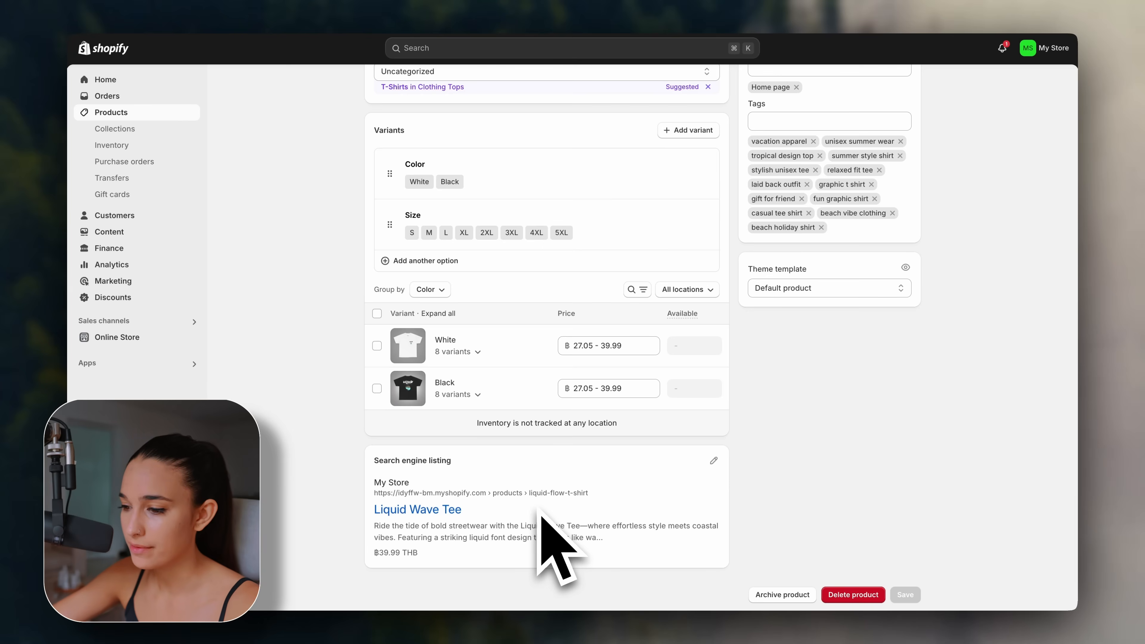
scroll(779, 473, up, 10)
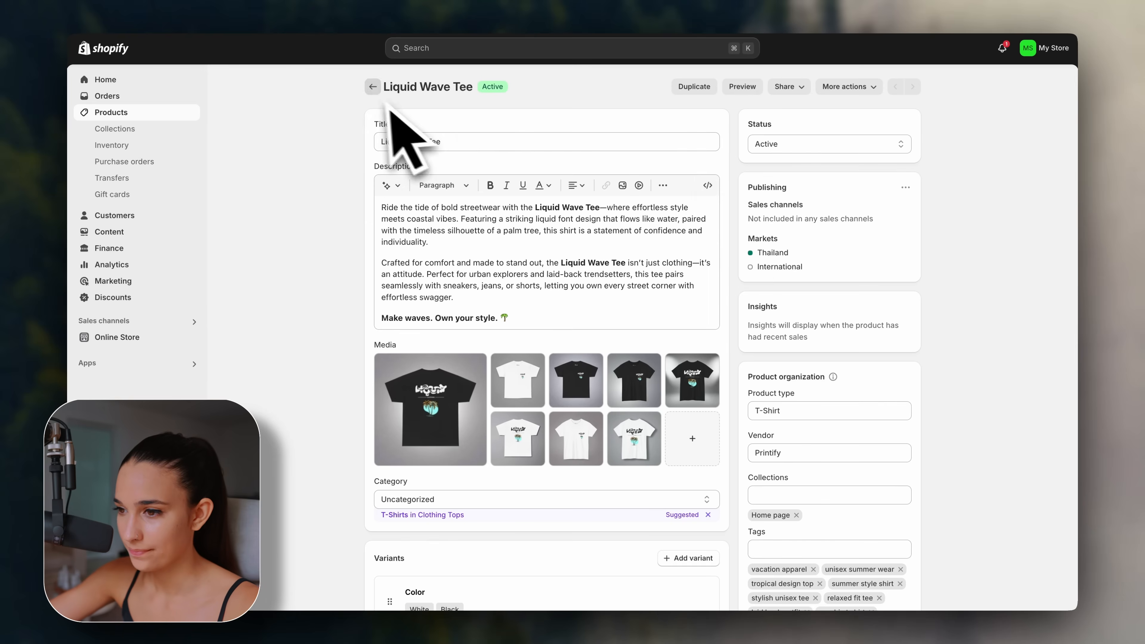
click(373, 87)
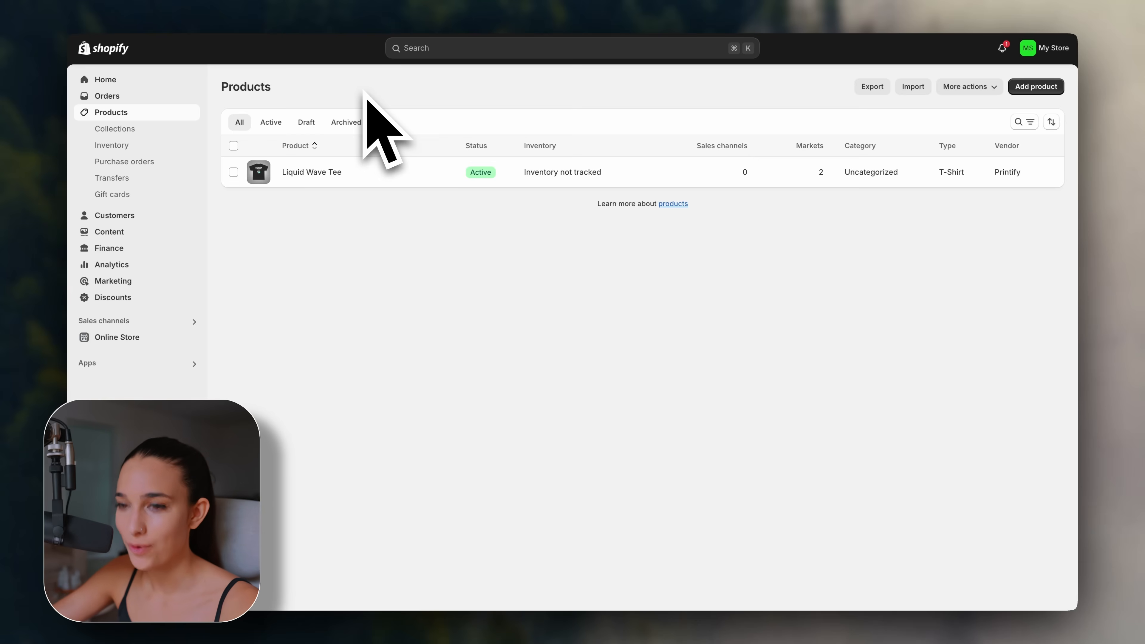
Start a Comfort Colors 1717 Unisex Garment-Dyed T-shirt from Printify's Men's Clothing > T-shirts catalog.
click(166, 363)
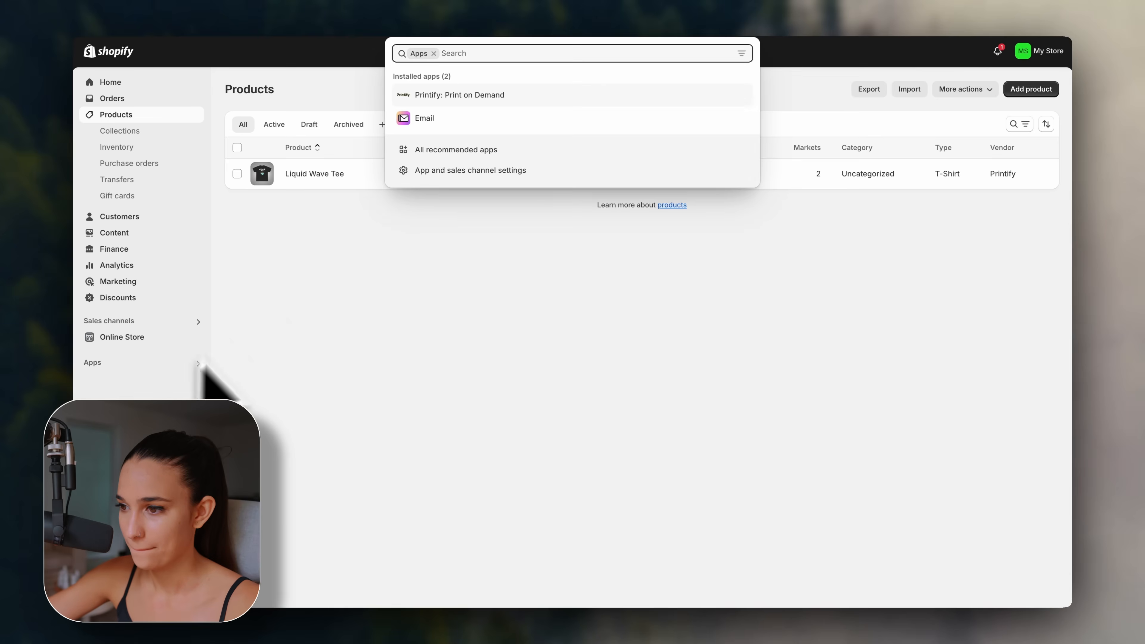
click(492, 96)
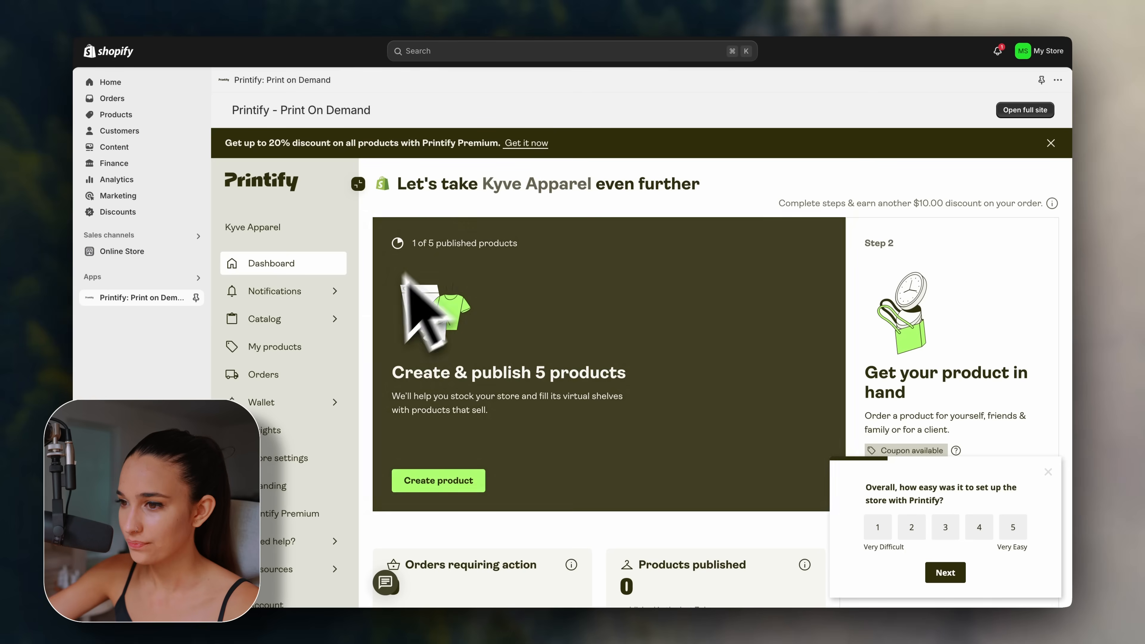
mouse_move(347, 321)
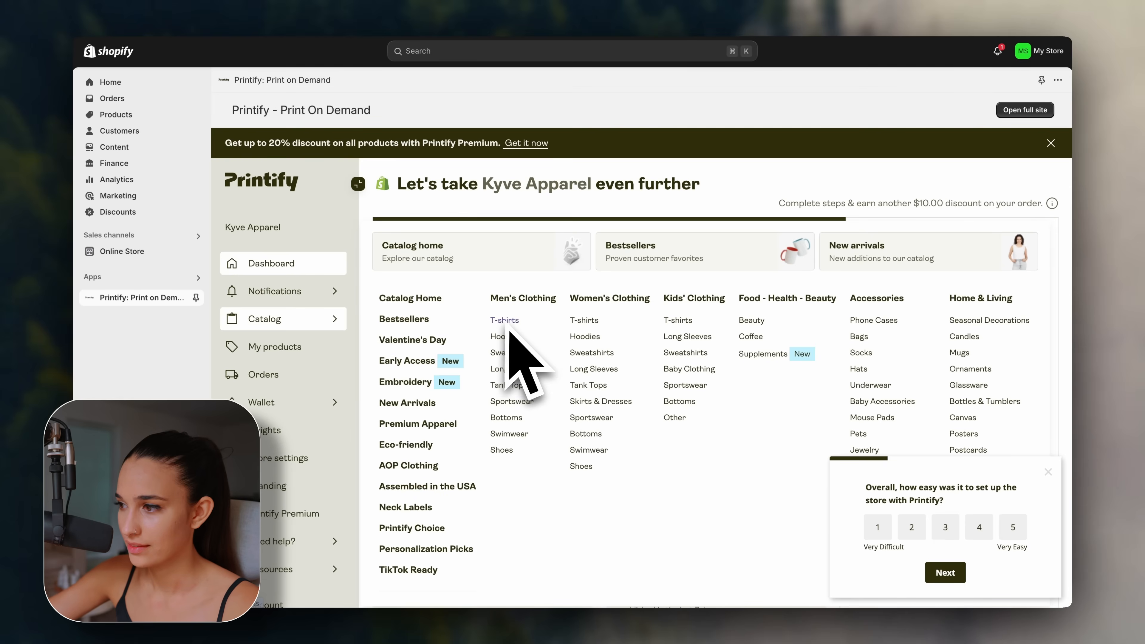
click(518, 326)
scroll(570, 332, down, 5)
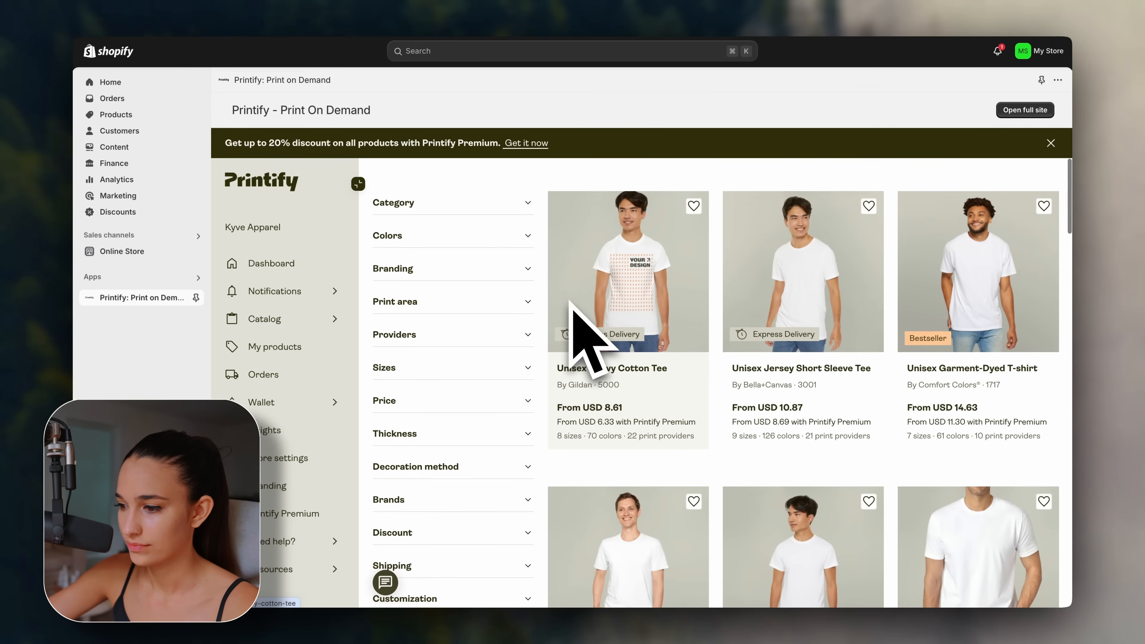
scroll(788, 351, down, 1)
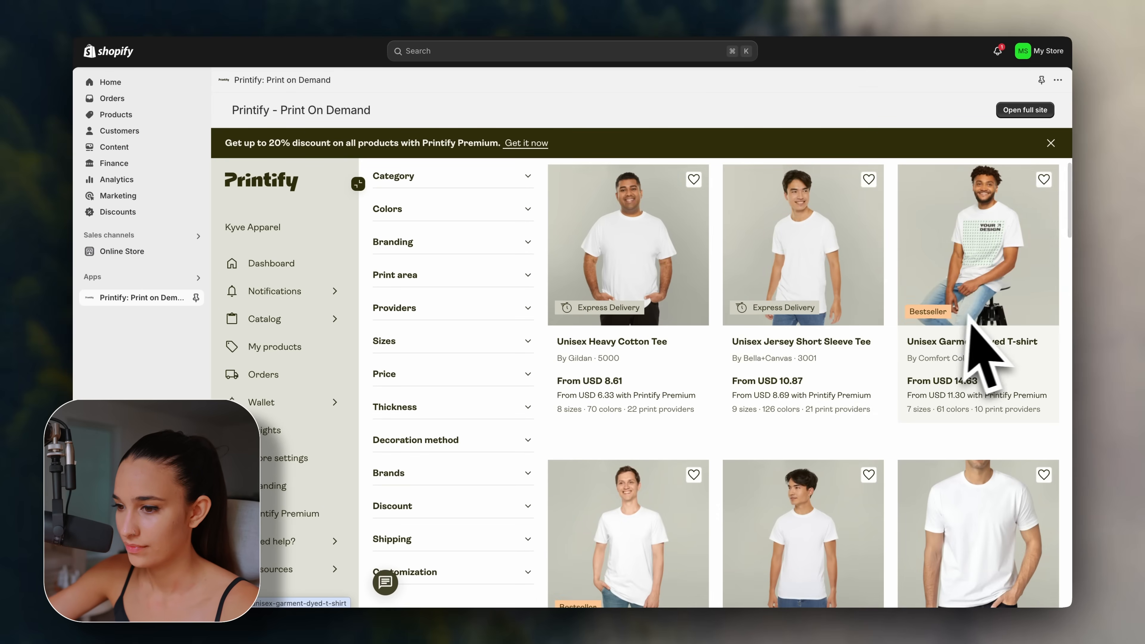
click(1004, 341)
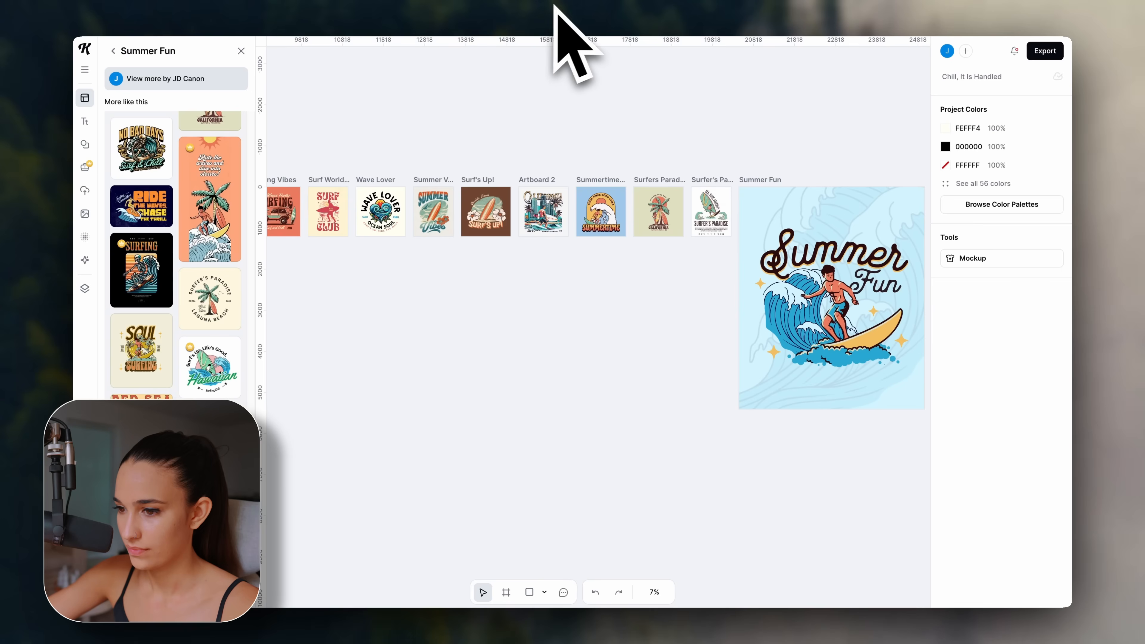
scroll(729, 291, left, 5)
scroll(728, 291, up, 1)
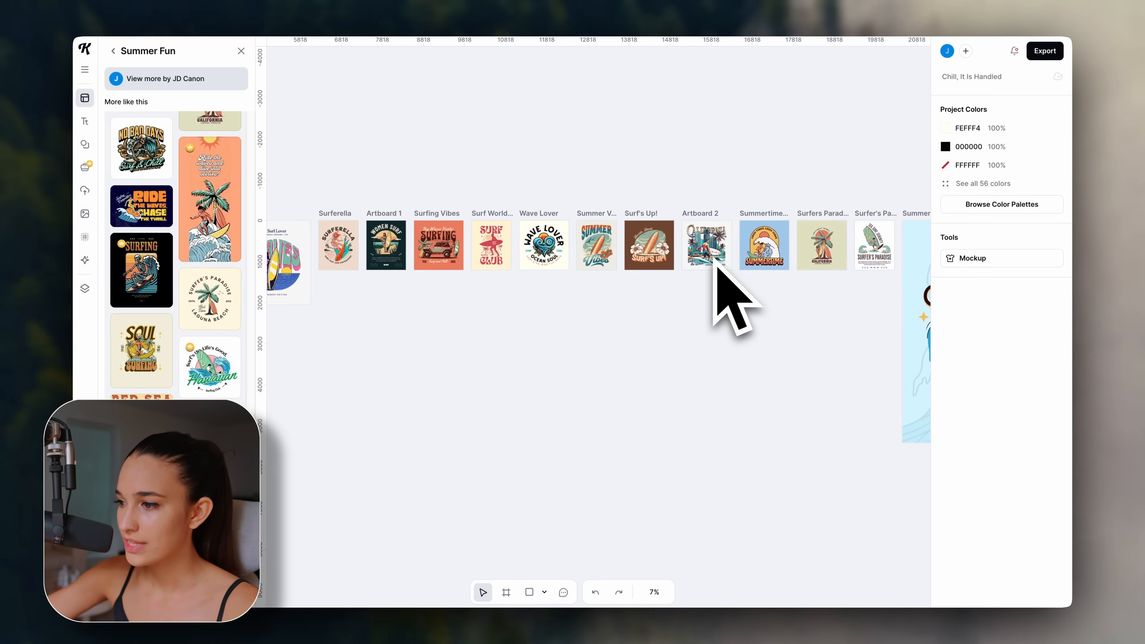
scroll(545, 287, right, 6)
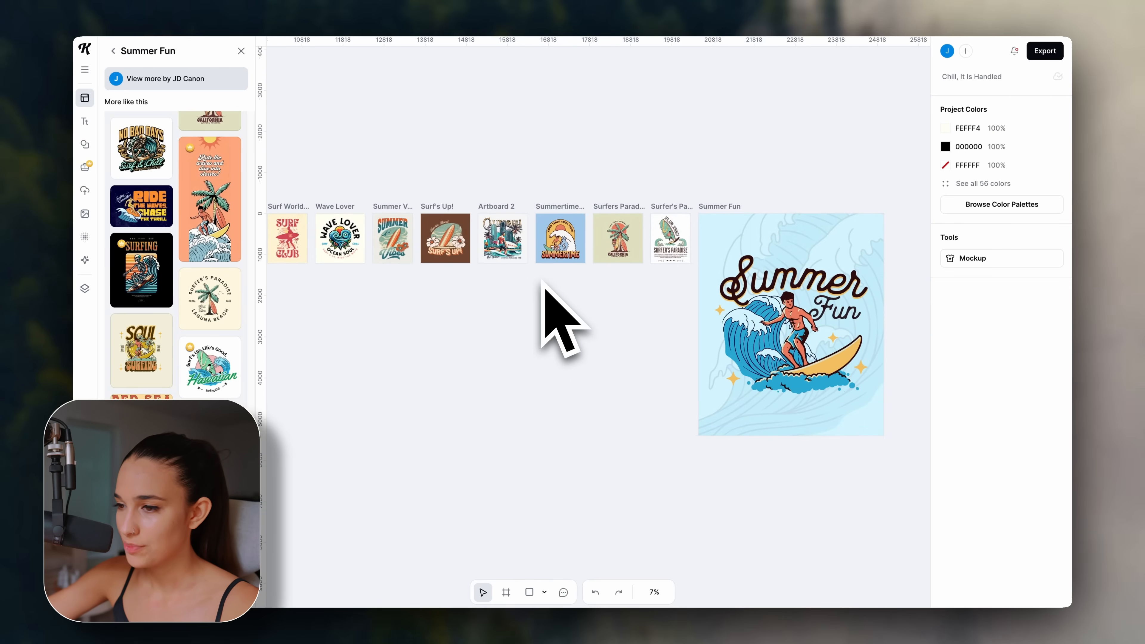
scroll(546, 307, left, 3)
scroll(546, 307, down, 1)
scroll(583, 281, left, 2)
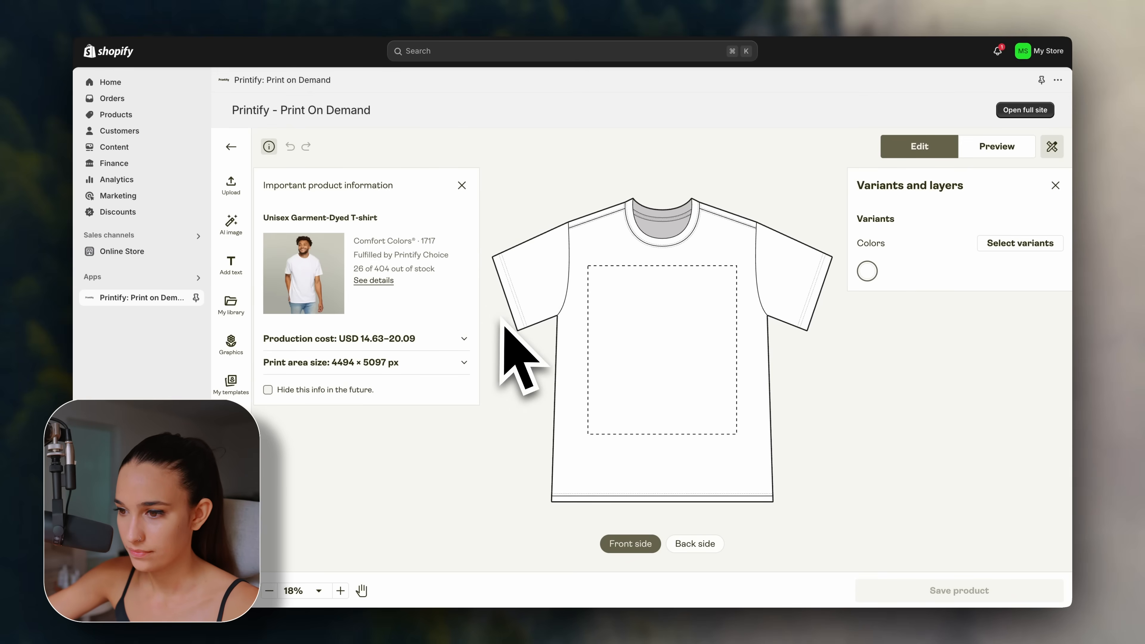
Upload the Surfing PNG and size it, centred near the top of the shirt front.
click(232, 184)
click(289, 225)
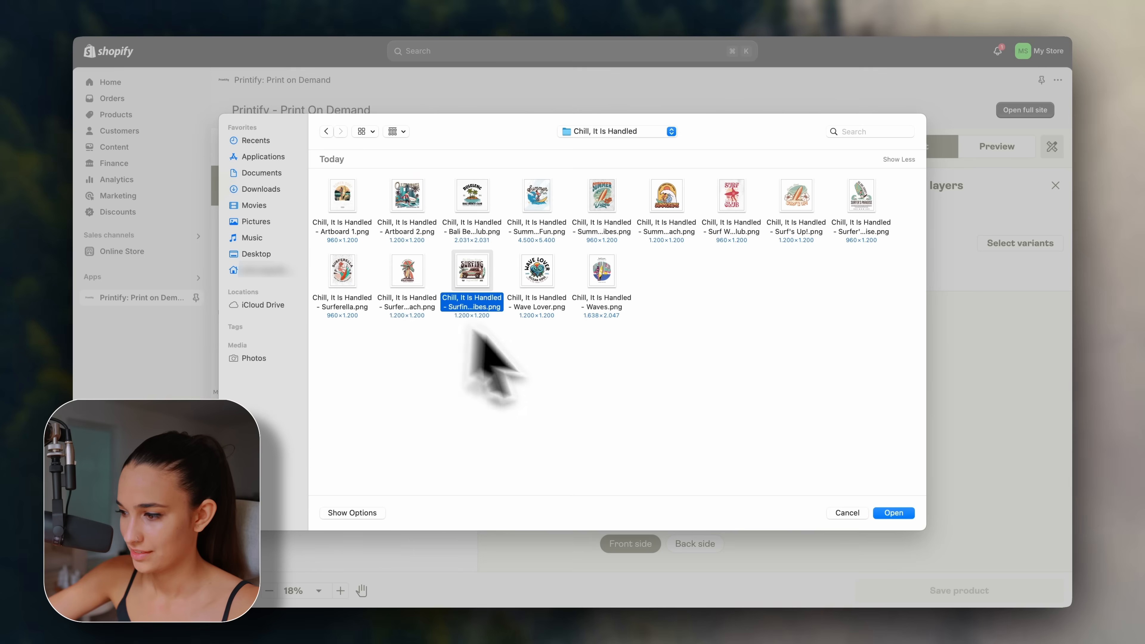
click(893, 513)
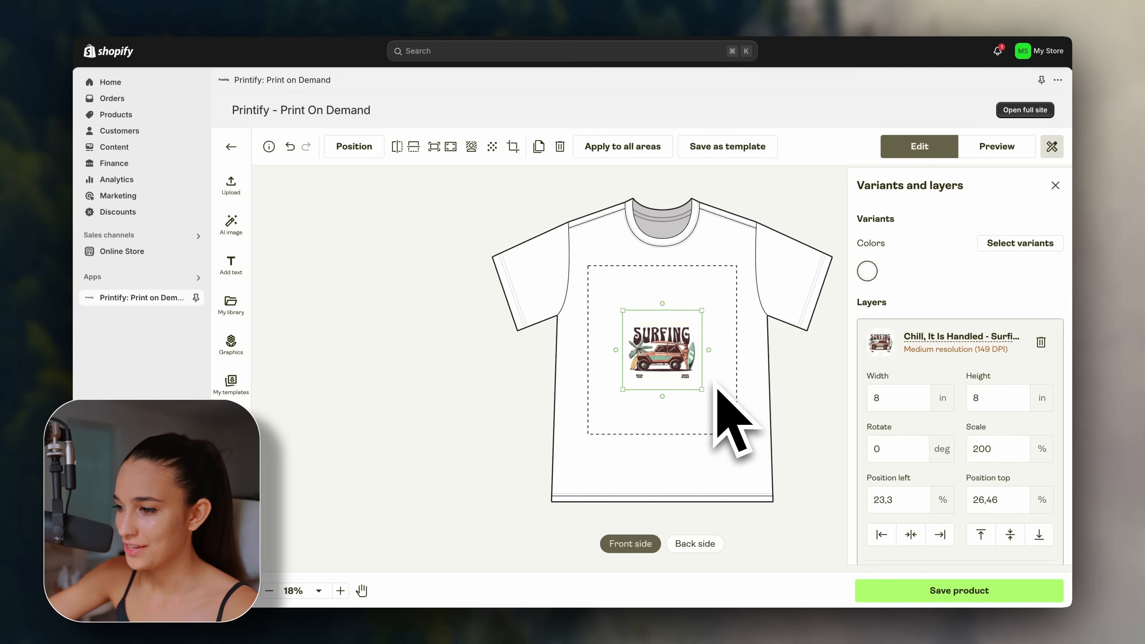
drag(701, 390, 755, 447)
drag(713, 405, 678, 336)
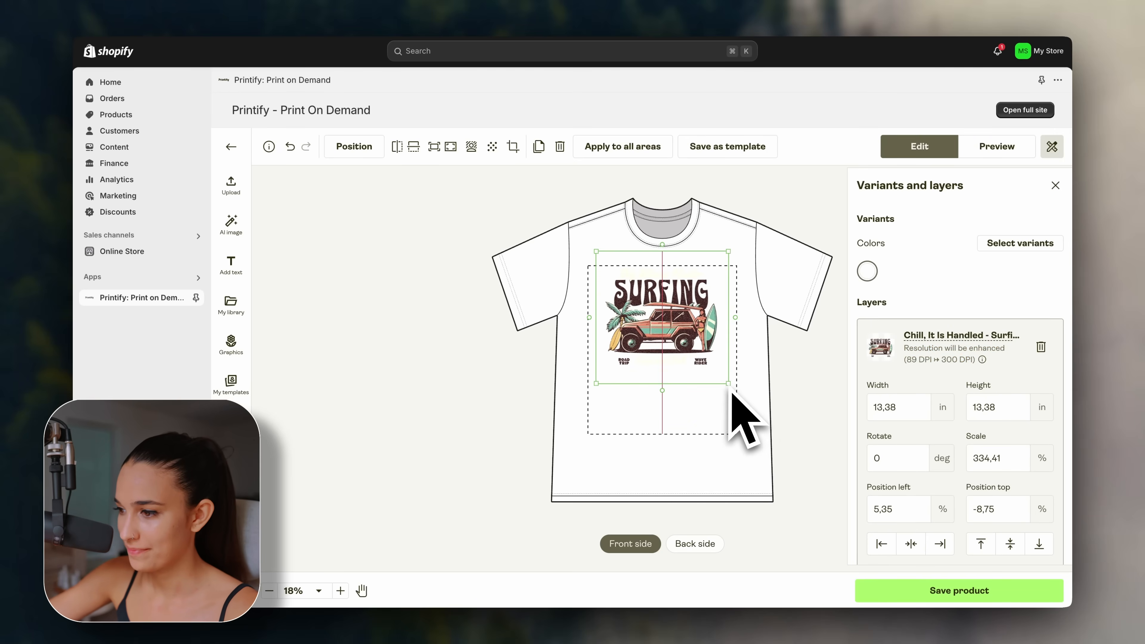
drag(730, 390, 709, 362)
drag(671, 315, 683, 319)
click(735, 332)
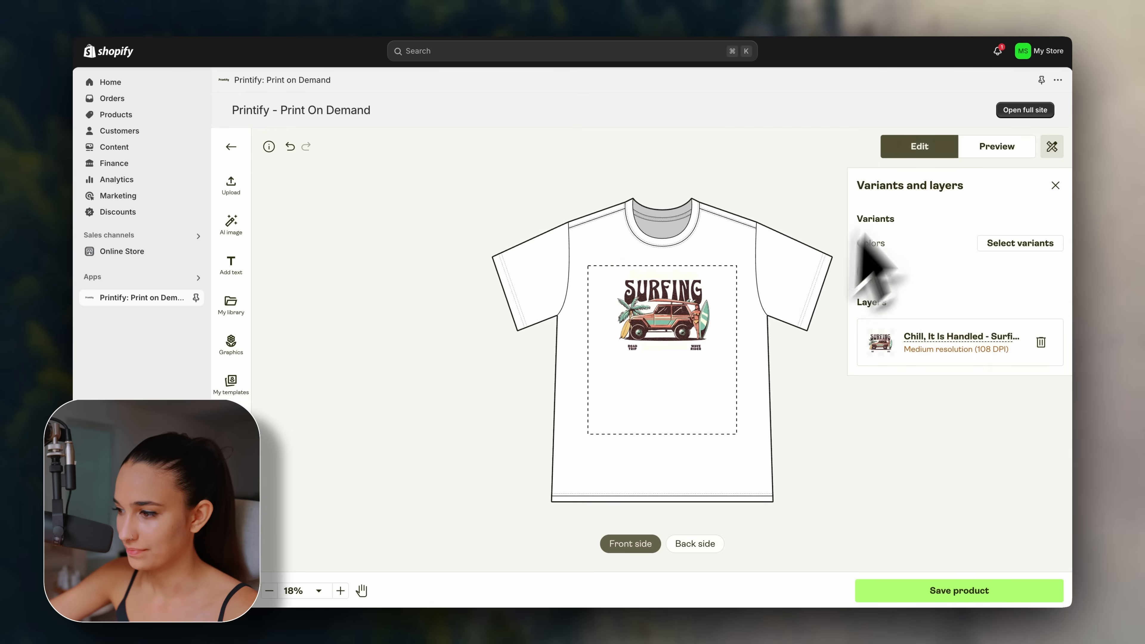
Check the design on the model mockup, then save the product.
click(994, 147)
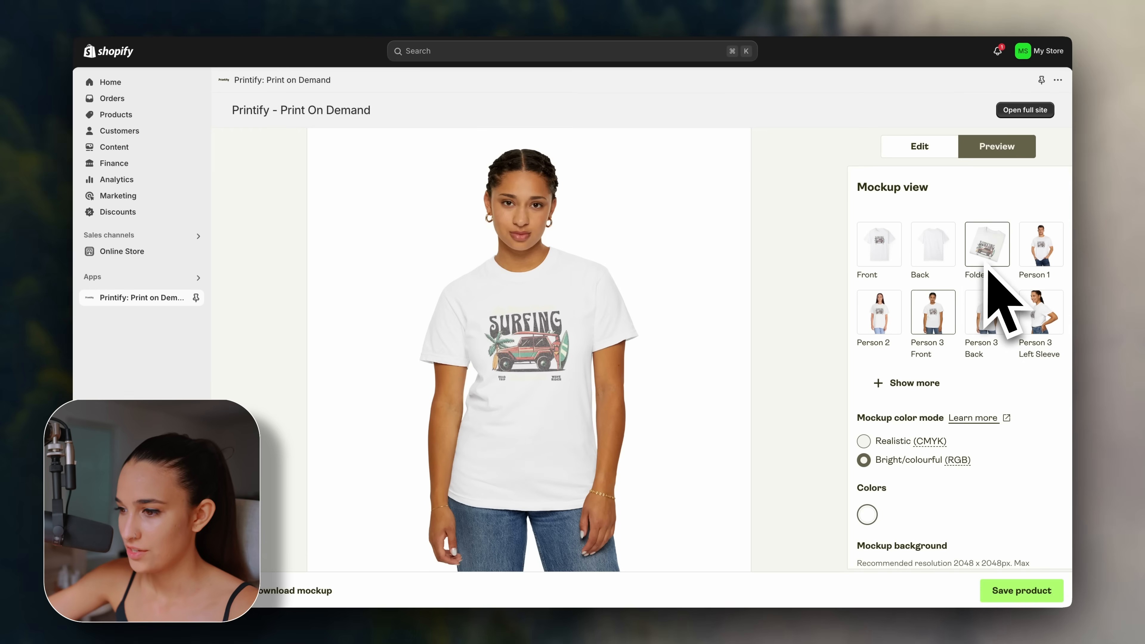
click(917, 155)
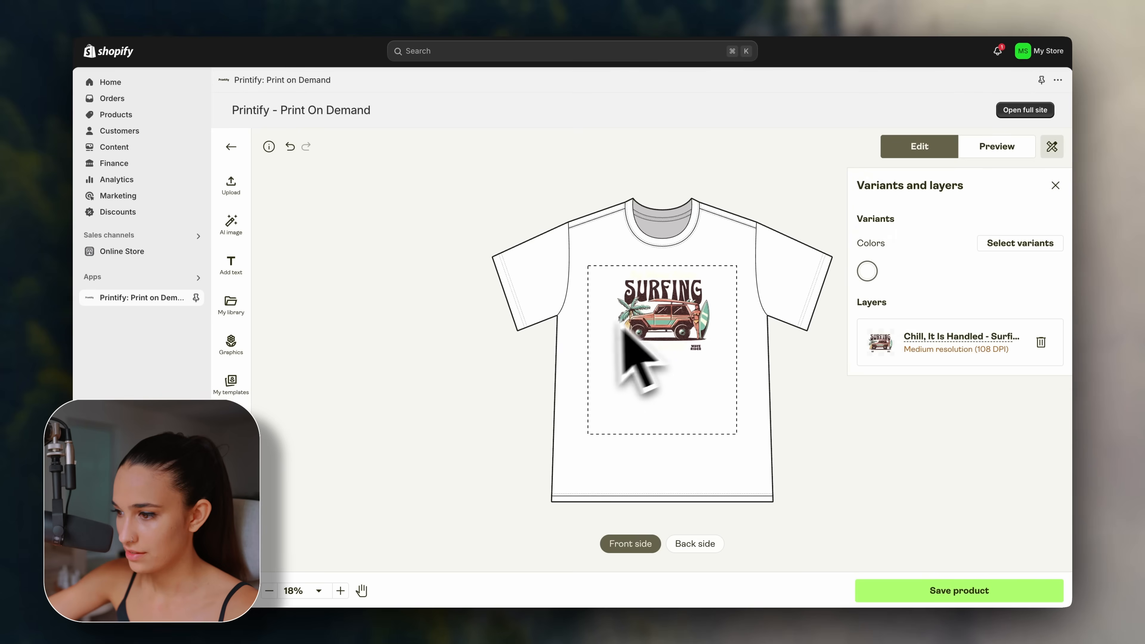
click(670, 320)
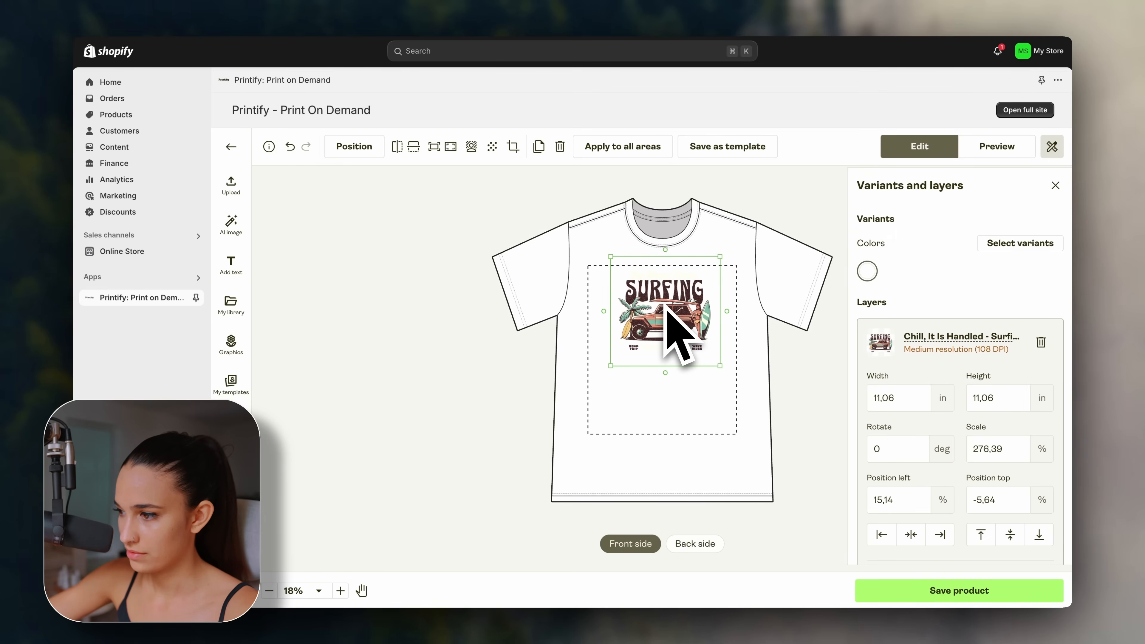
click(764, 321)
click(973, 149)
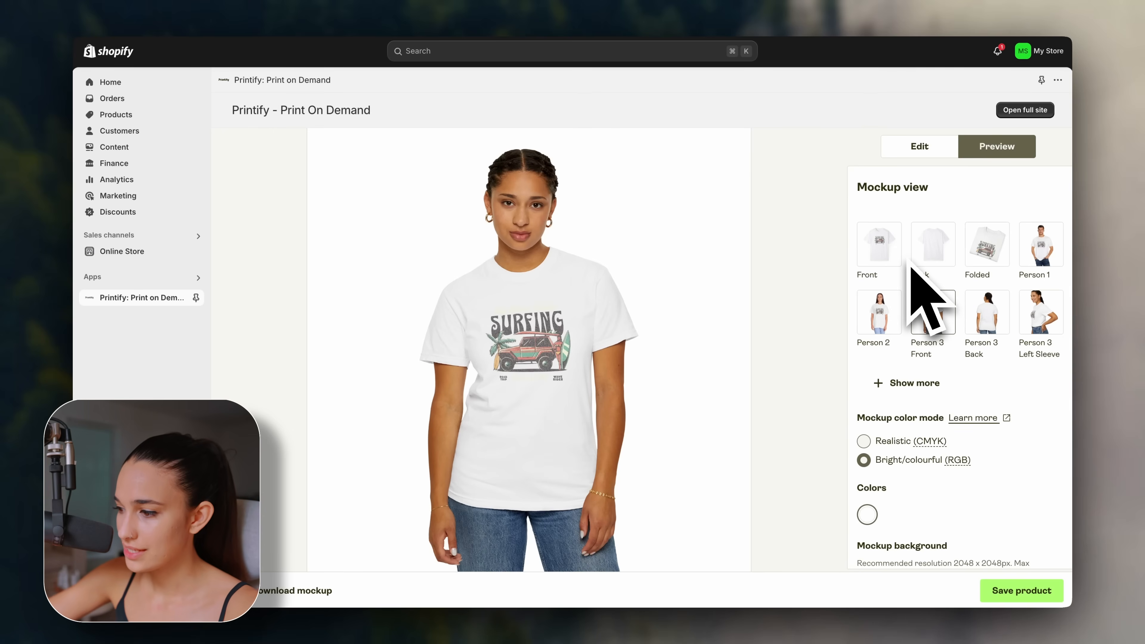
click(1019, 590)
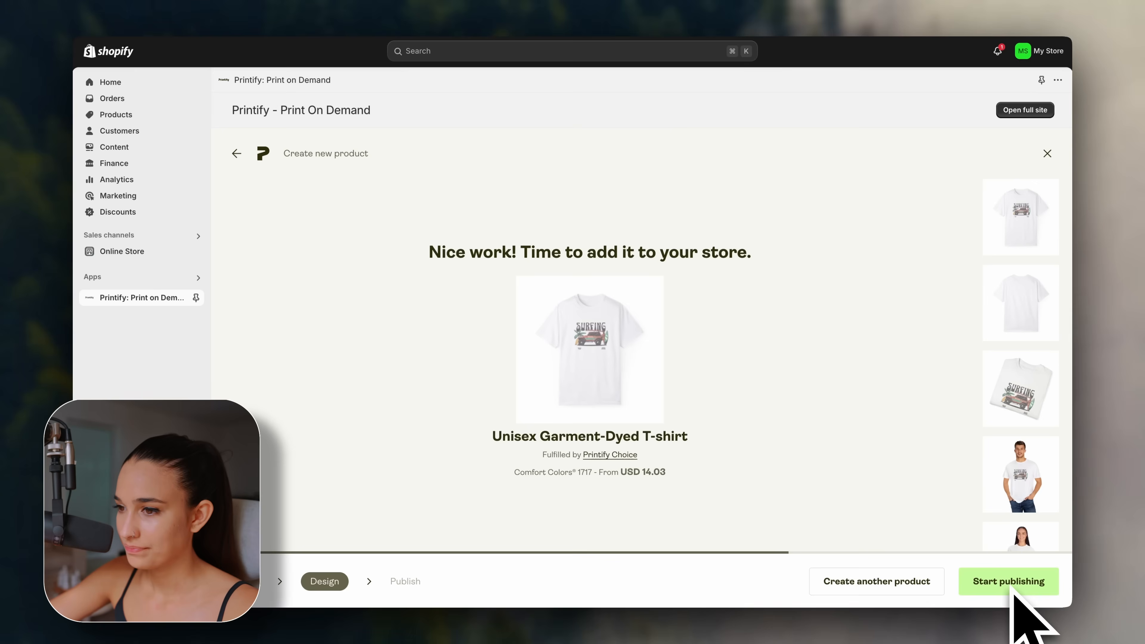
Retitle the product 'Surfing Adventure T-Shirt' and publish it, confirming the listing details.
click(1013, 592)
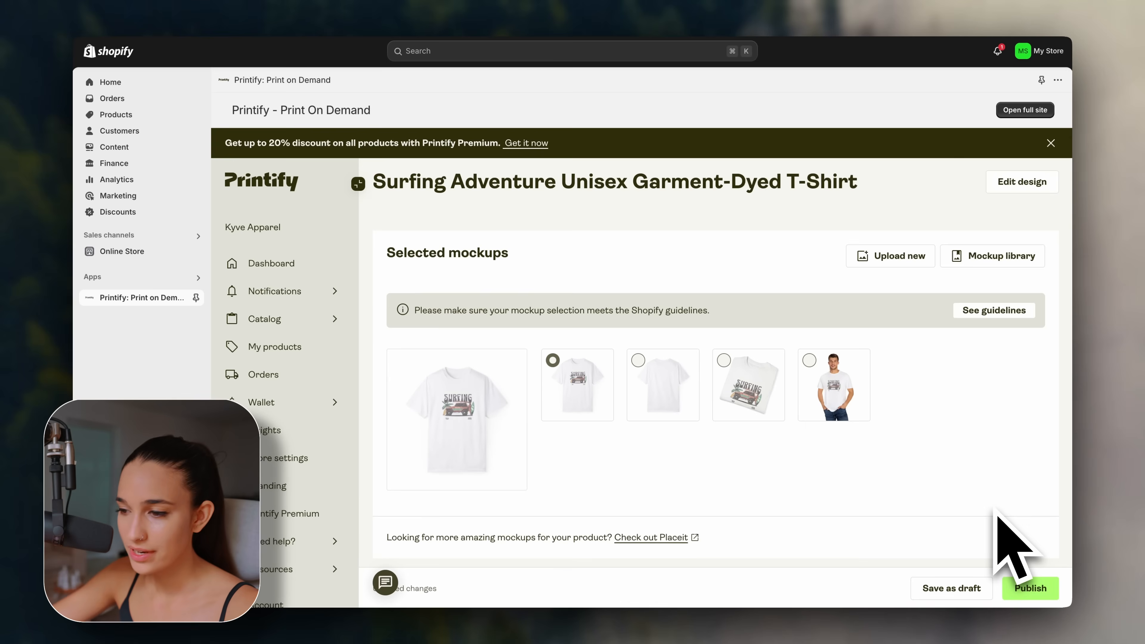
scroll(997, 514, down, 10)
drag(616, 364, 474, 372)
text(T-Shirt)
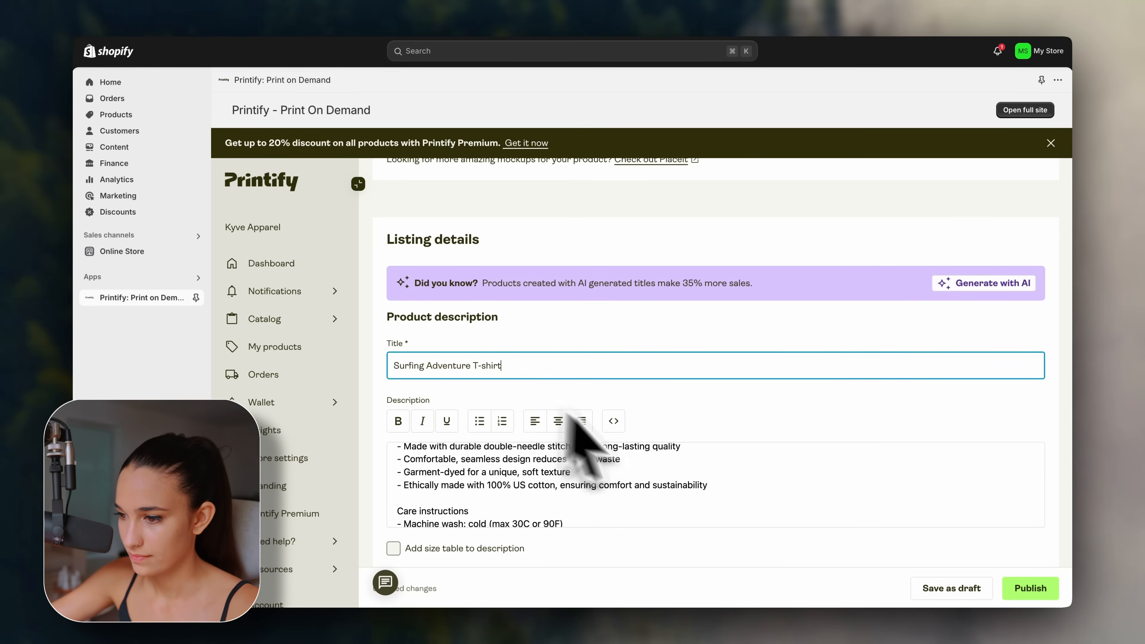
click(1031, 588)
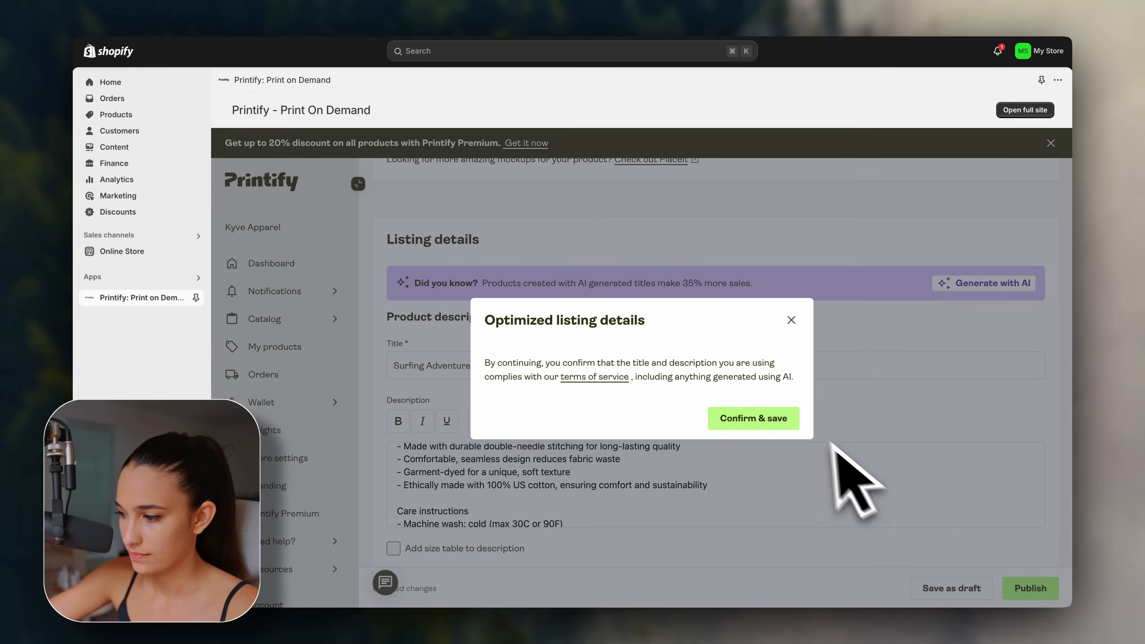
click(753, 418)
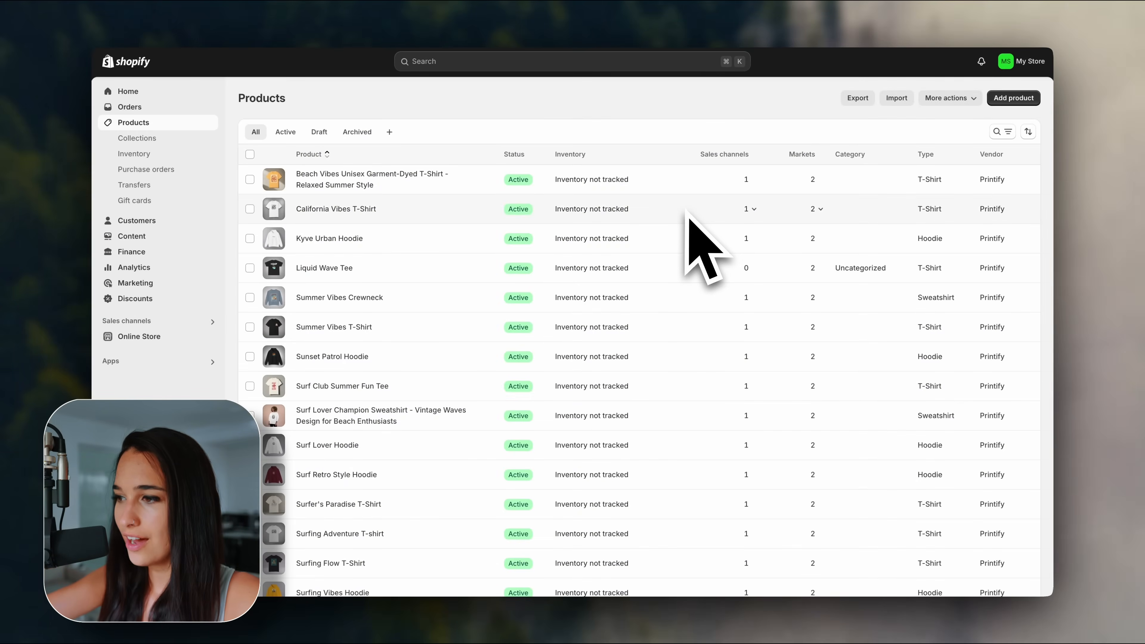
scroll(687, 212, down, 5)
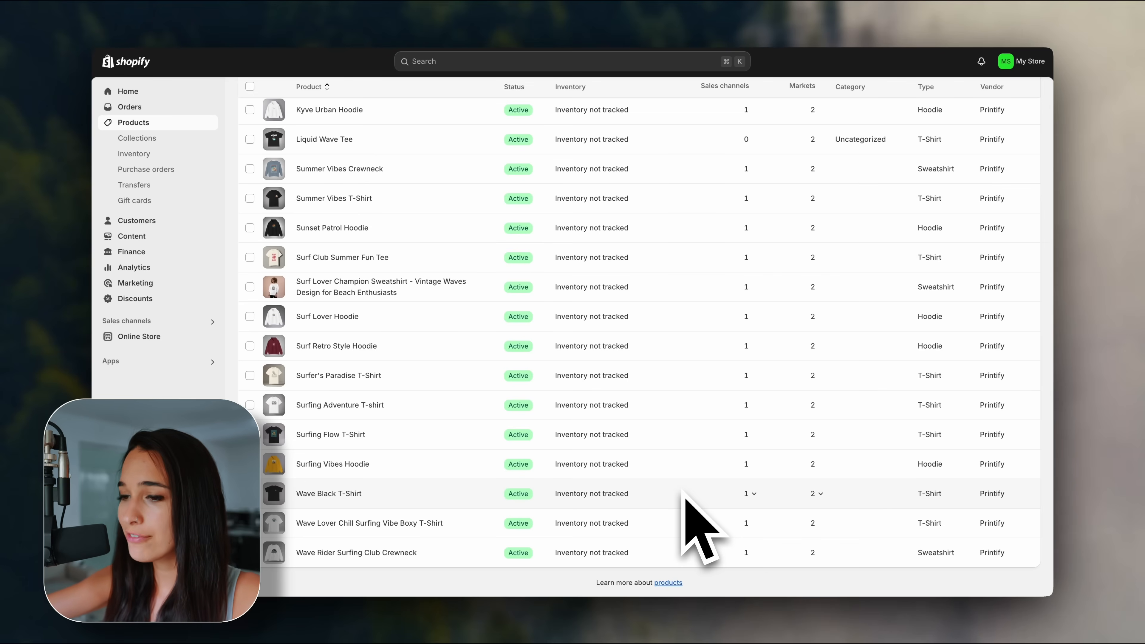
scroll(687, 493, up, 5)
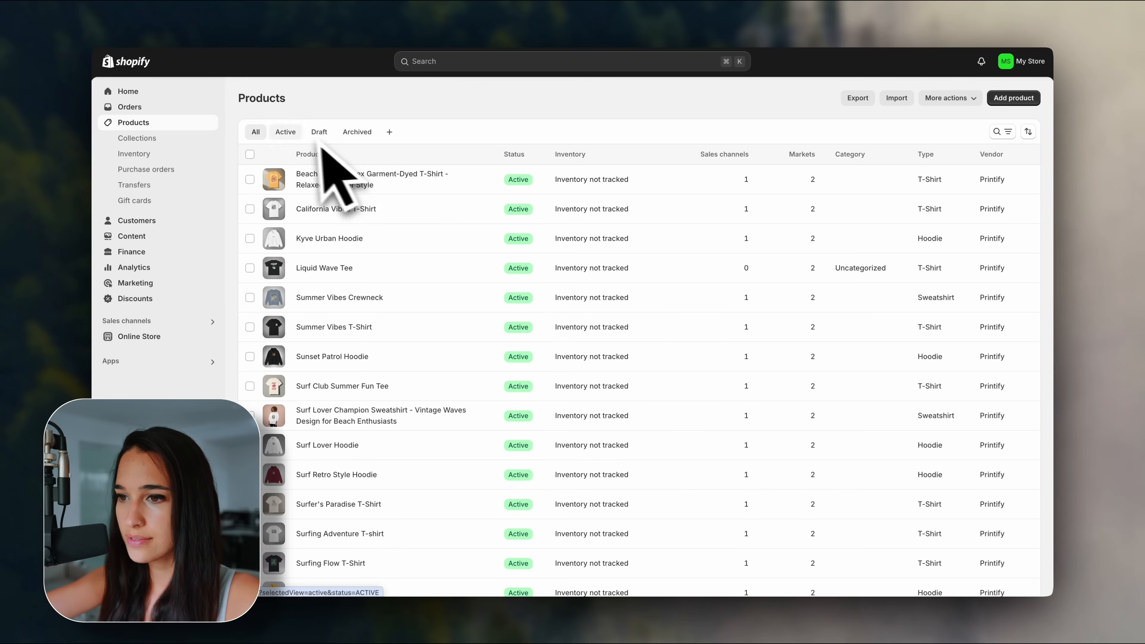
Select the Home page collection in the Collections list and delete it.
click(193, 142)
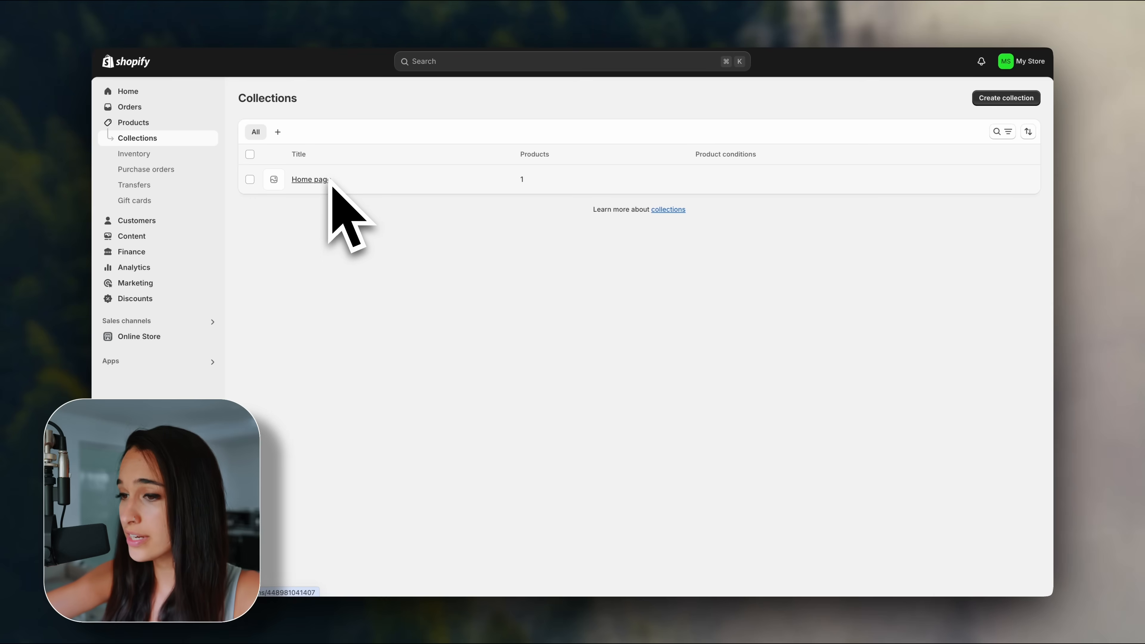
click(250, 179)
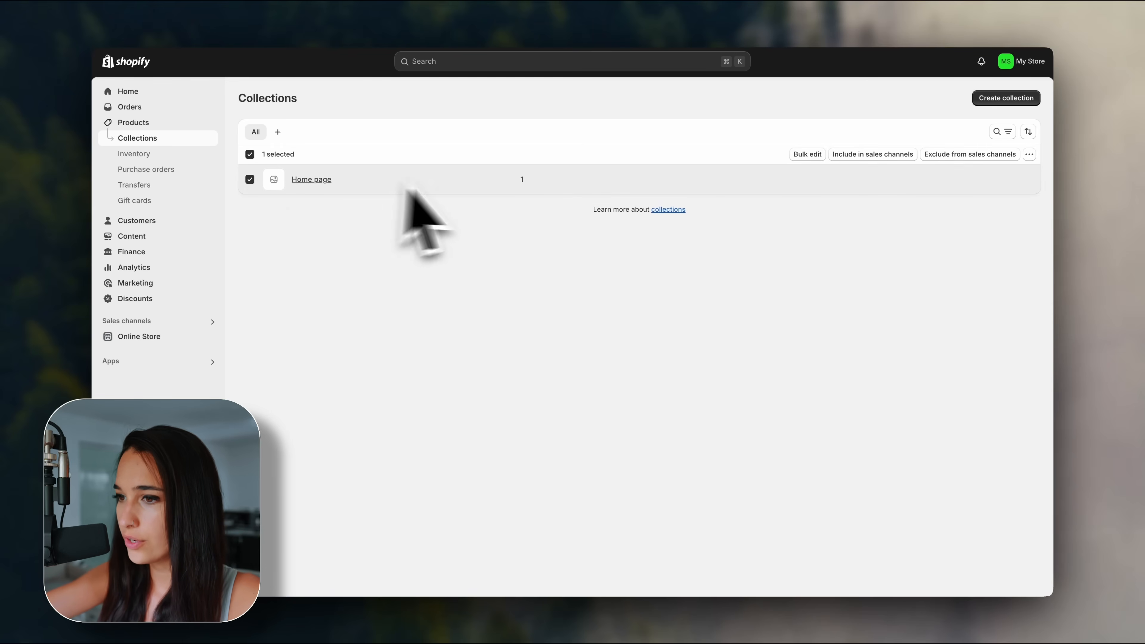
click(1029, 155)
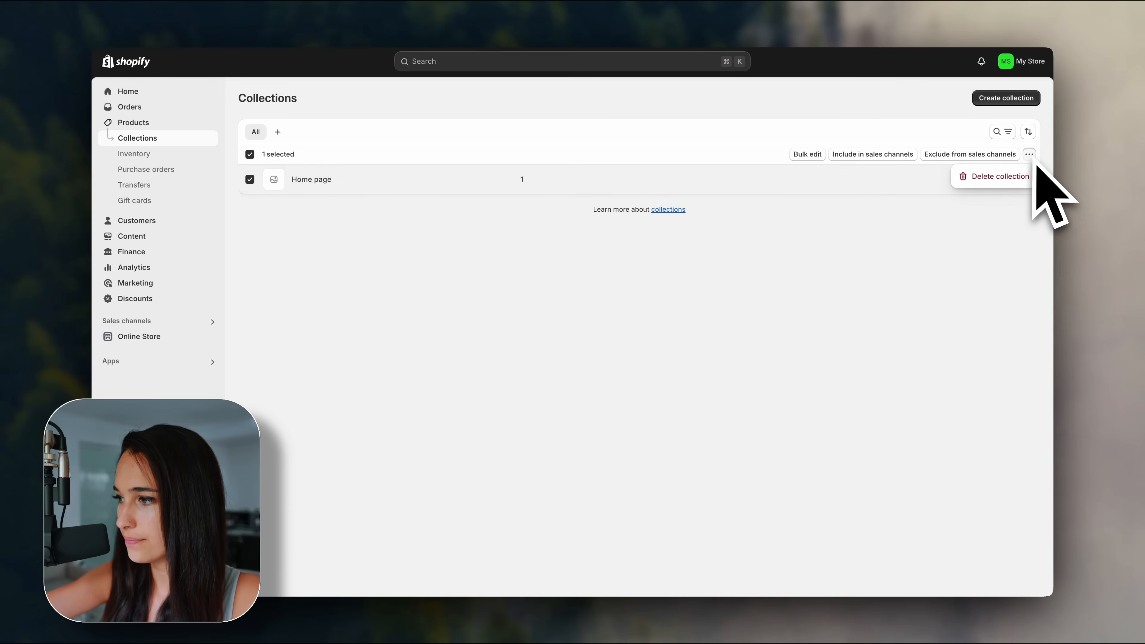
click(1020, 173)
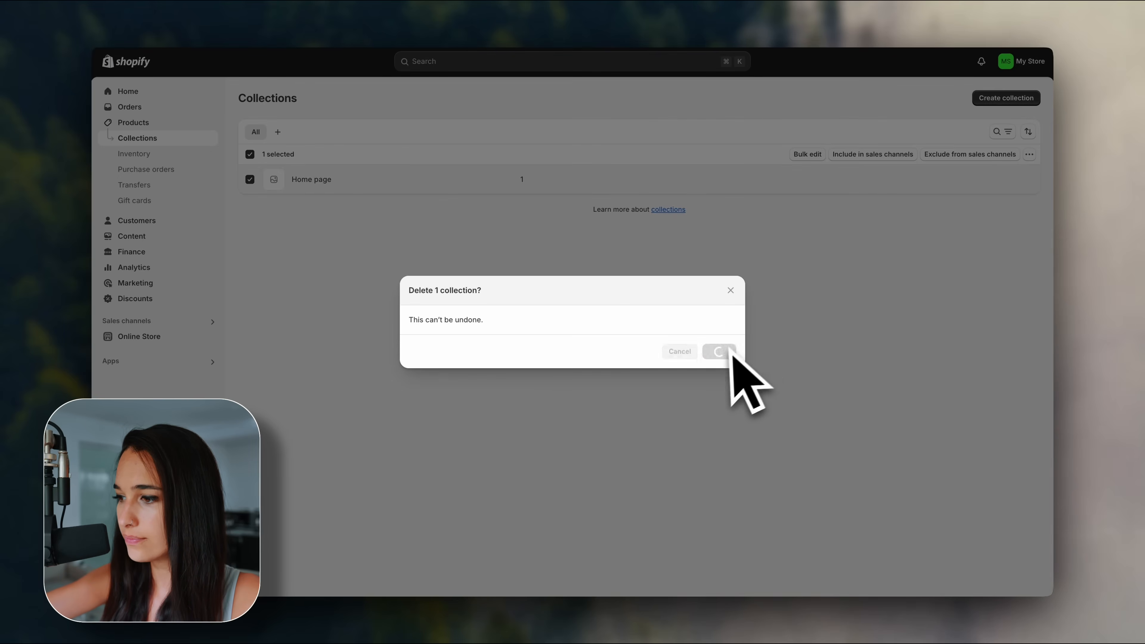
click(730, 352)
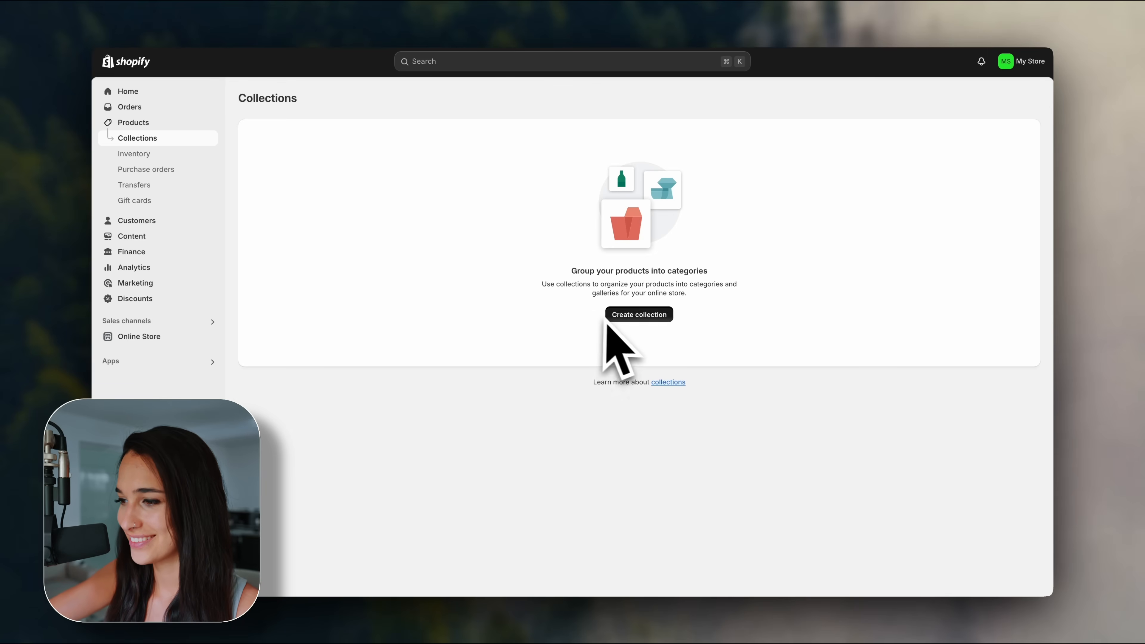
Create a new collection titled 'T-Shirts'.
click(614, 318)
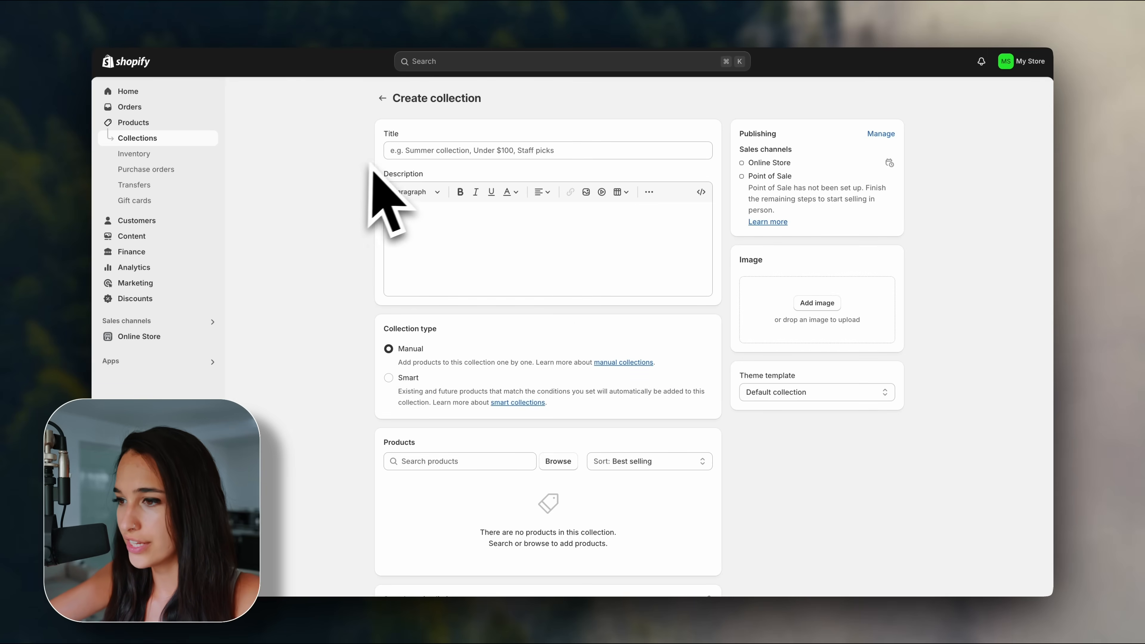
click(555, 151)
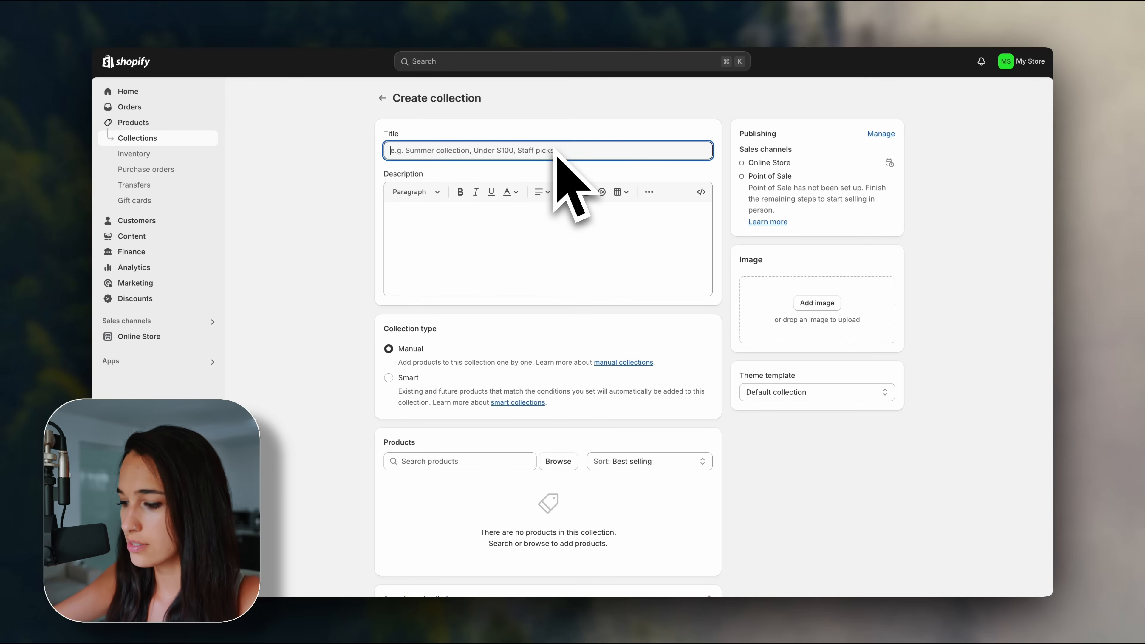
text(T-Shirts)
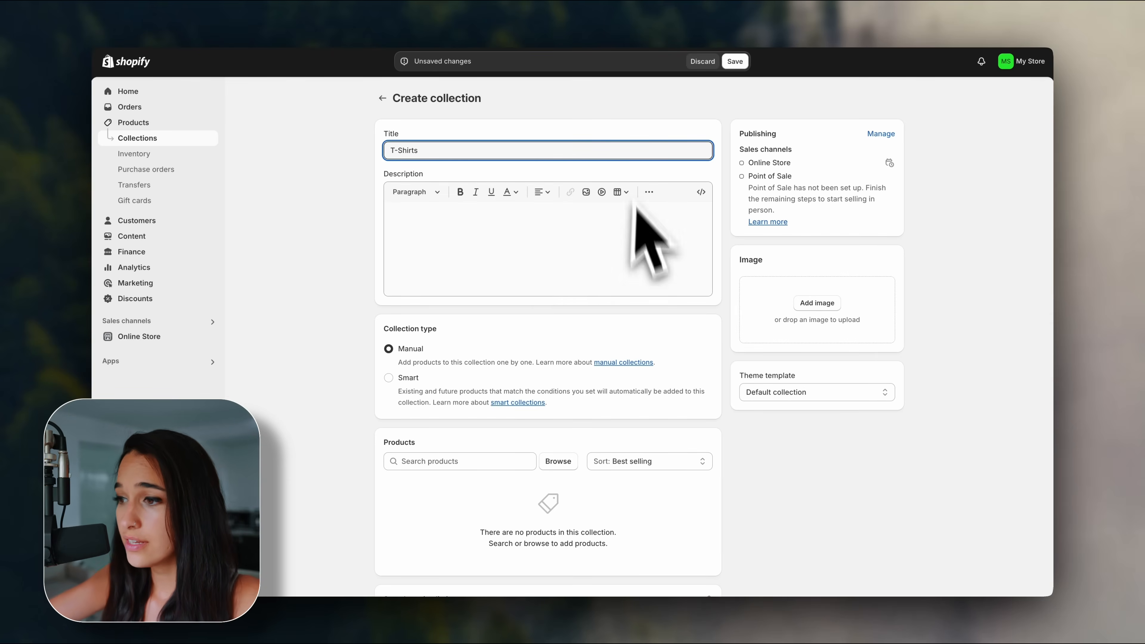
click(534, 238)
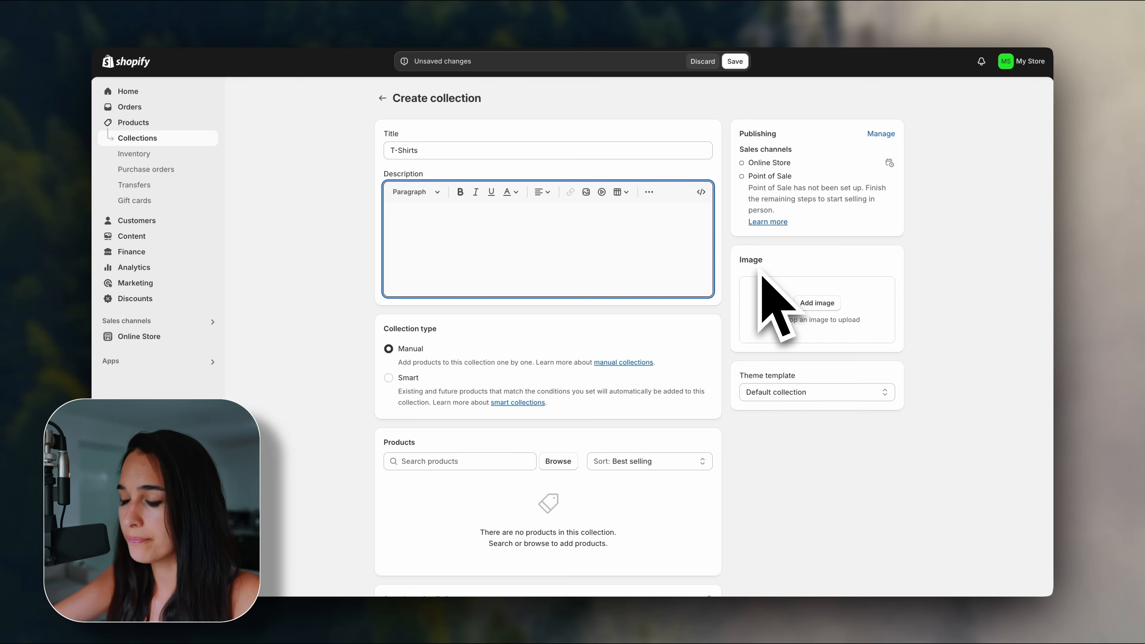
Set the black T-shirt mockup as the collection image.
click(814, 302)
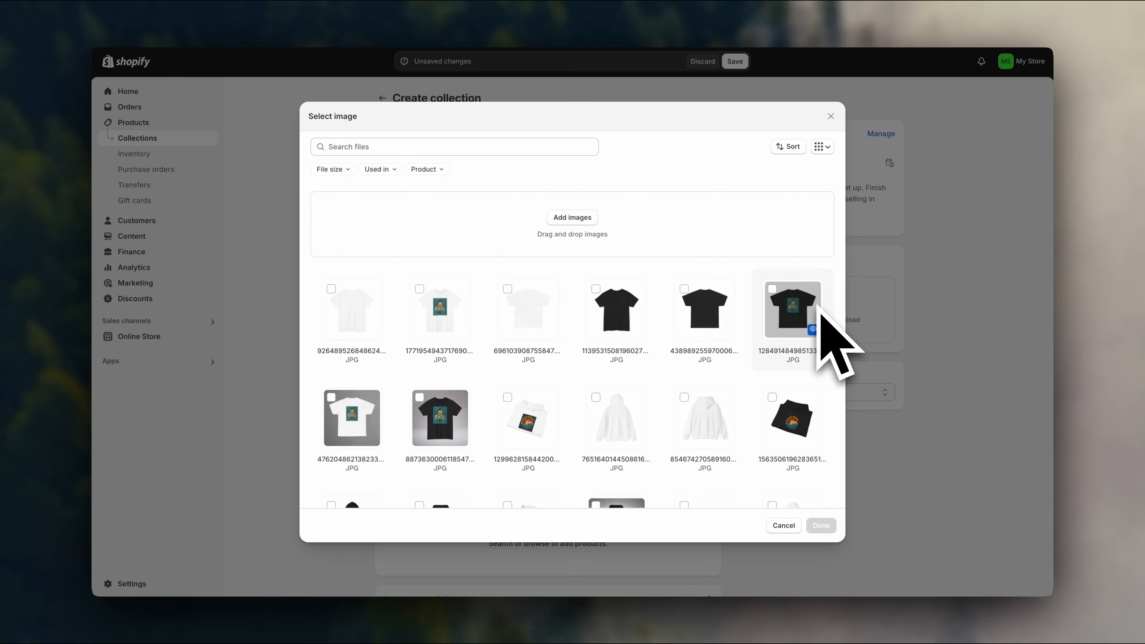
scroll(728, 429, down, 10)
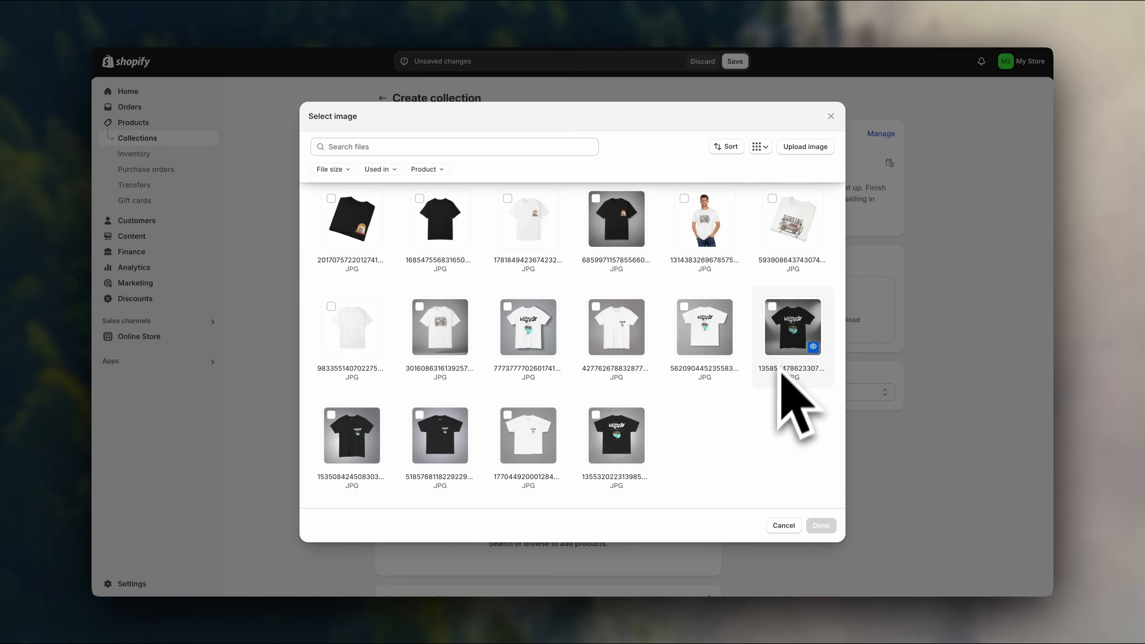
click(787, 343)
click(820, 525)
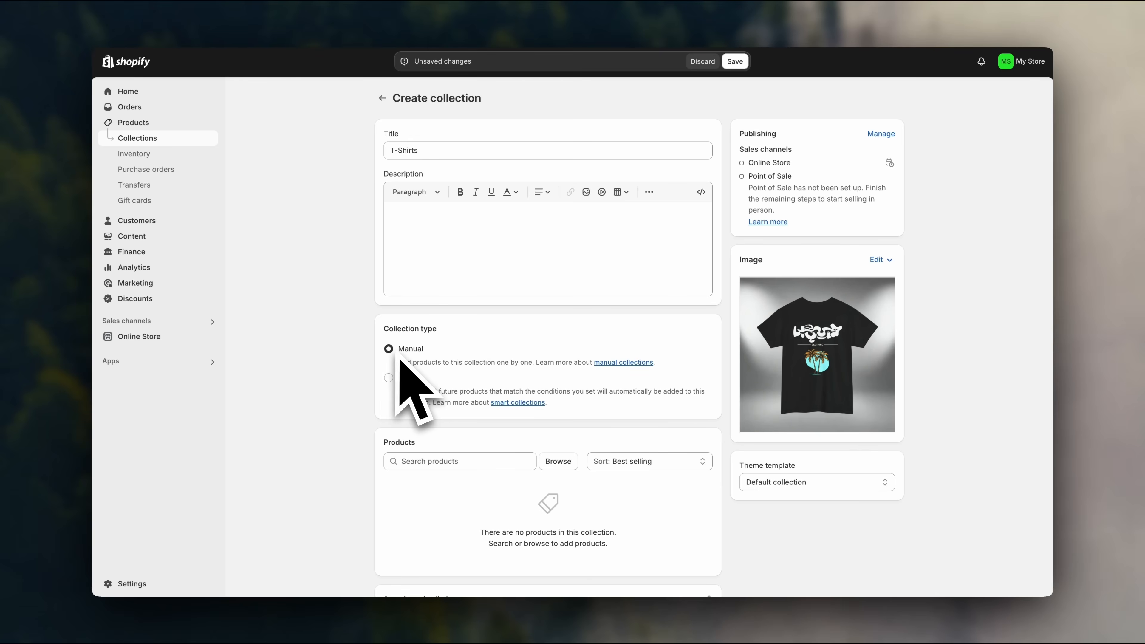
Search 't-shirt' and add all ten T-shirts, Beach Vibes through Wave Lover Chill Surfing Vibe Boxy.
scroll(369, 406, down, 3)
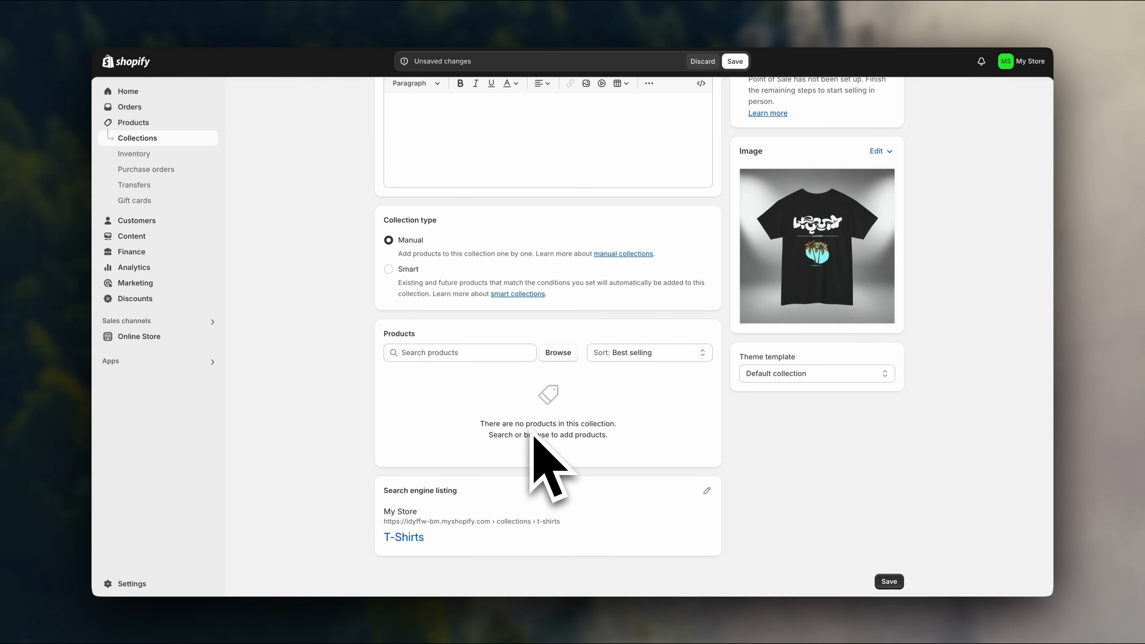
click(563, 354)
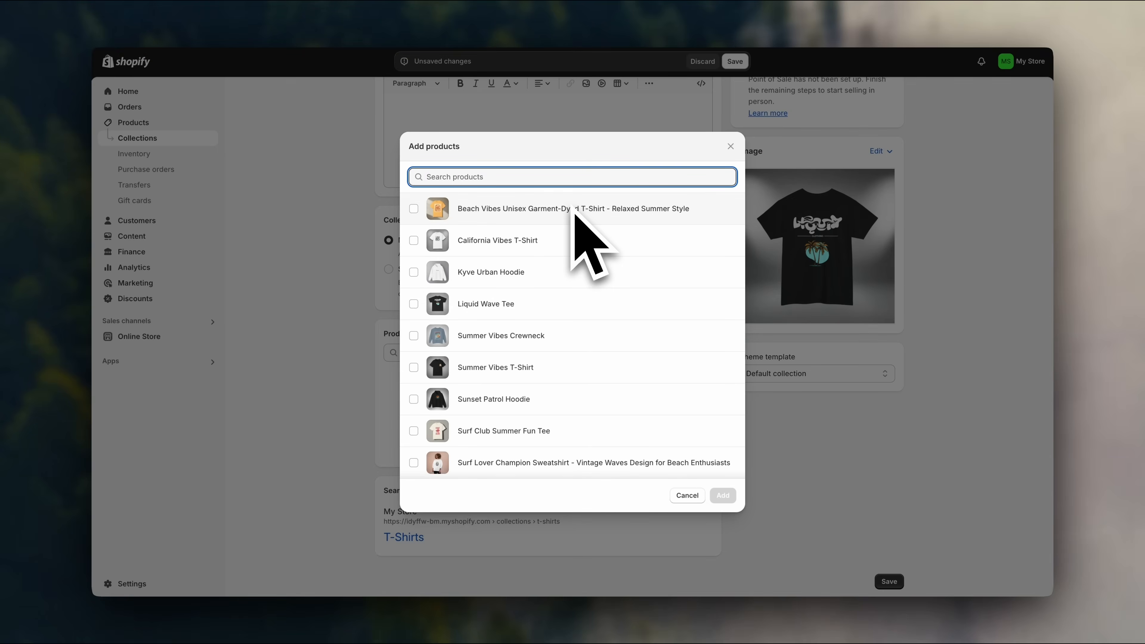
text(t-shirt)
click(560, 209)
click(557, 240)
click(557, 271)
click(559, 303)
click(558, 335)
click(559, 367)
click(559, 399)
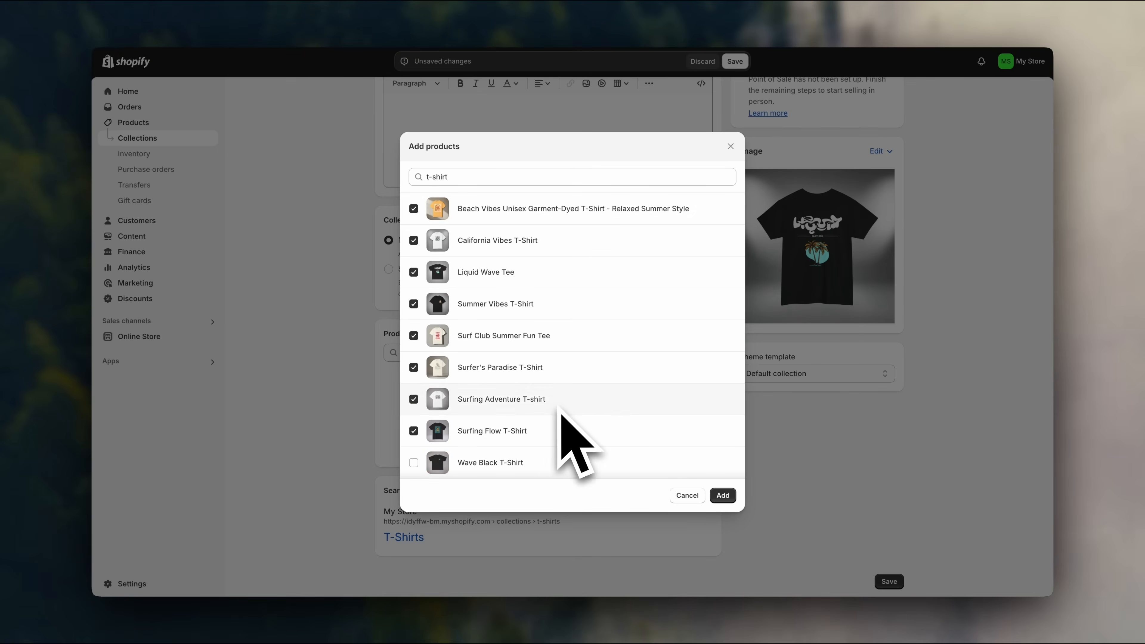
scroll(558, 406, down, 1)
click(558, 404)
click(558, 429)
click(561, 461)
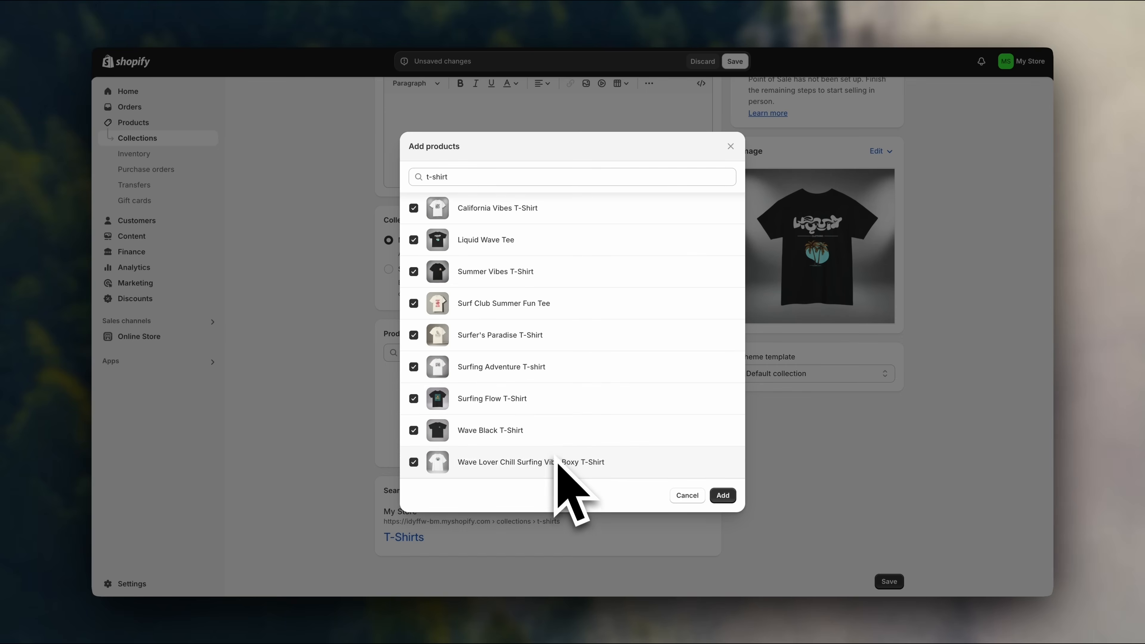
click(723, 495)
Set the collection's product sort order to Manually.
scroll(767, 487, down, 5)
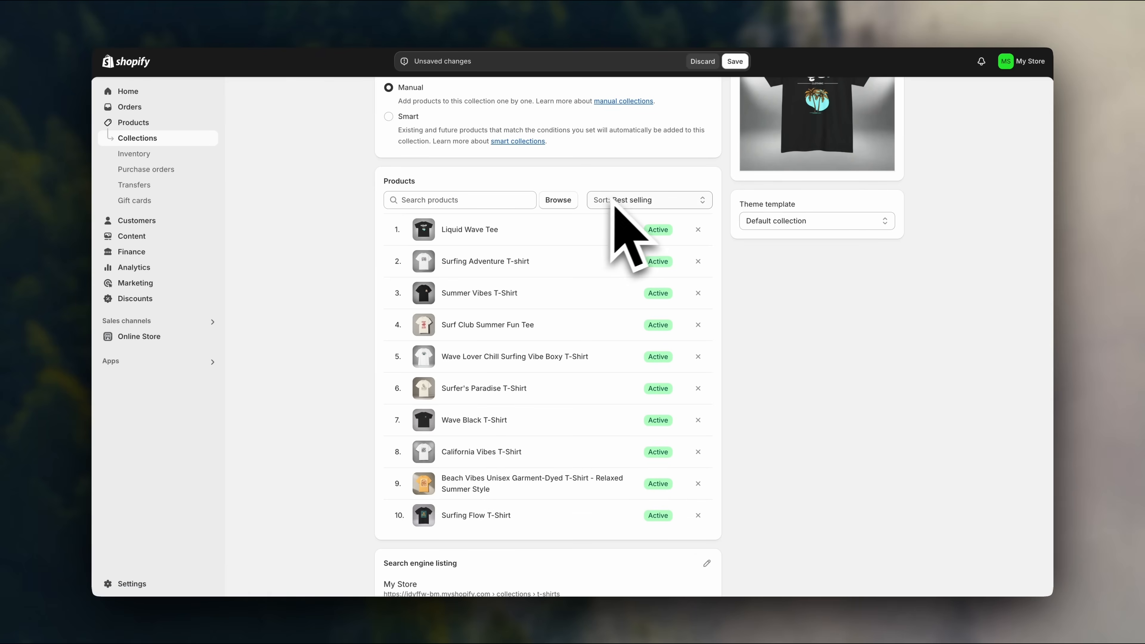
click(682, 206)
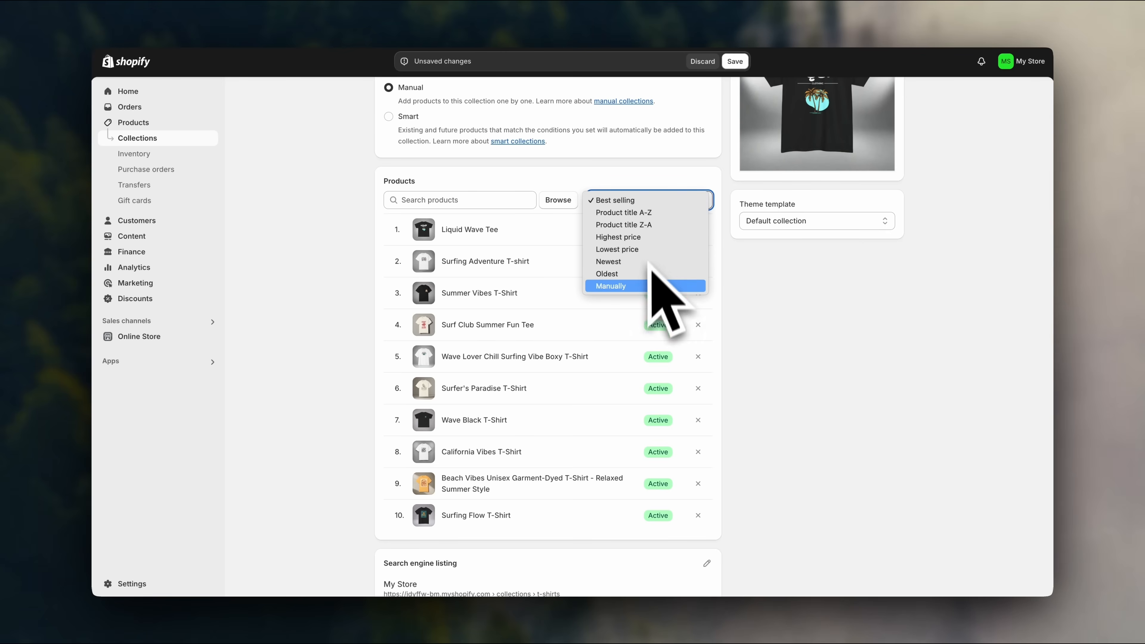
click(644, 290)
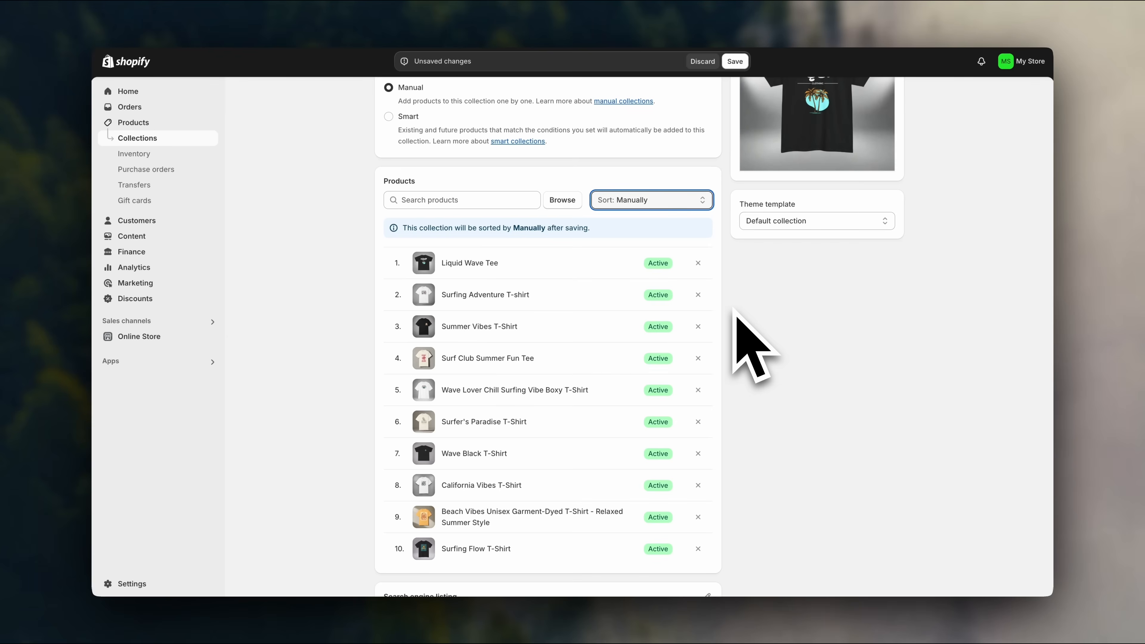
scroll(754, 347, down, 2)
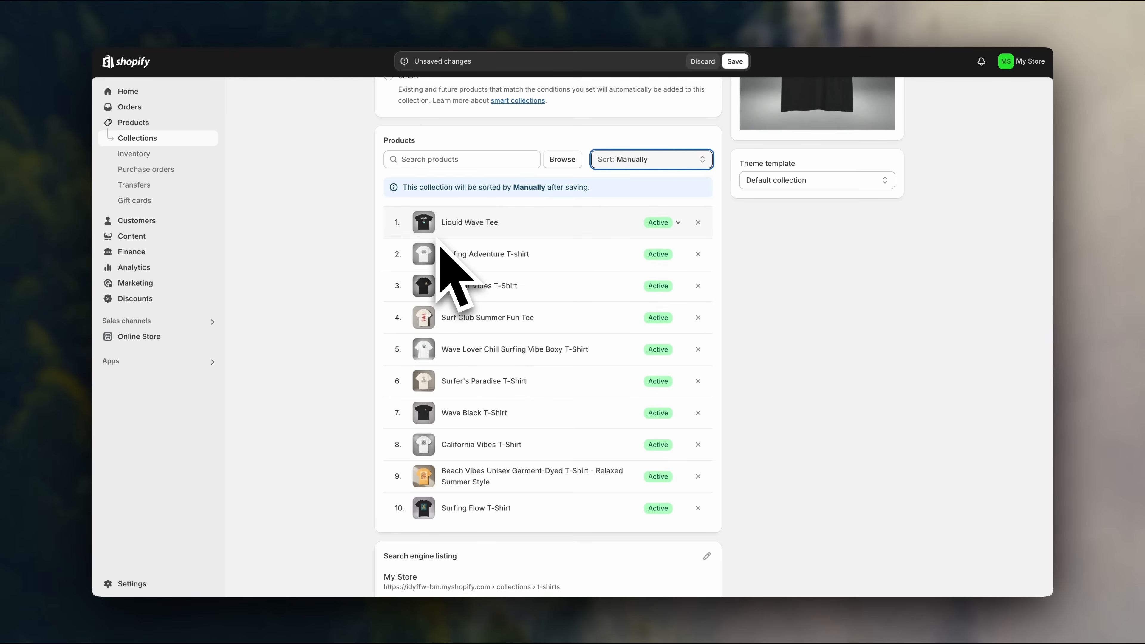
Save the new T-Shirts collection.
click(379, 220)
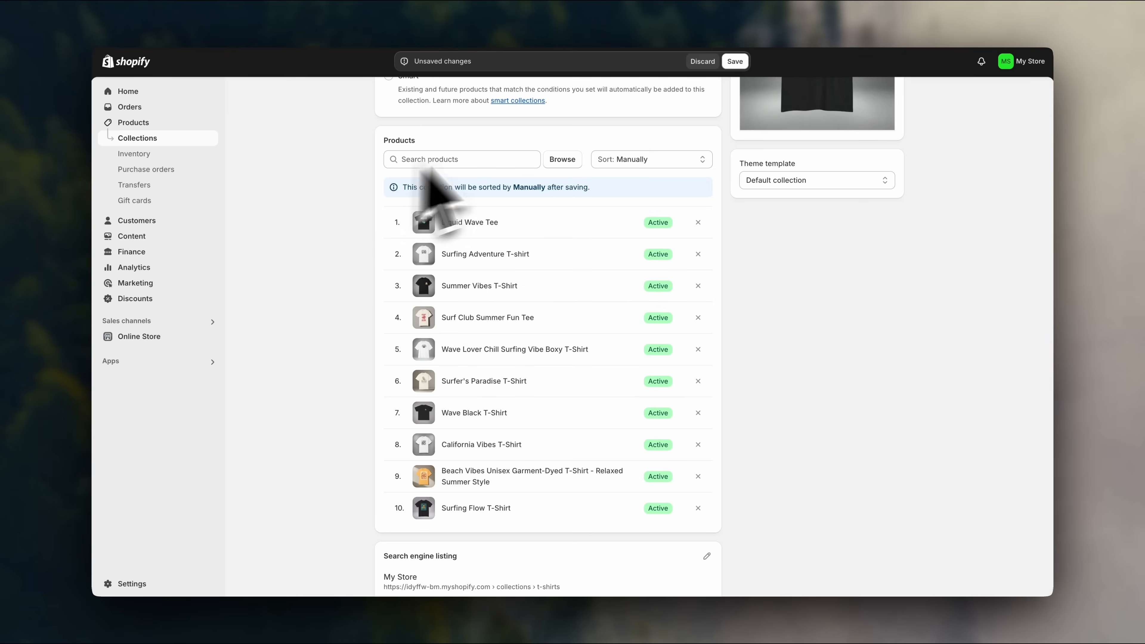
click(736, 67)
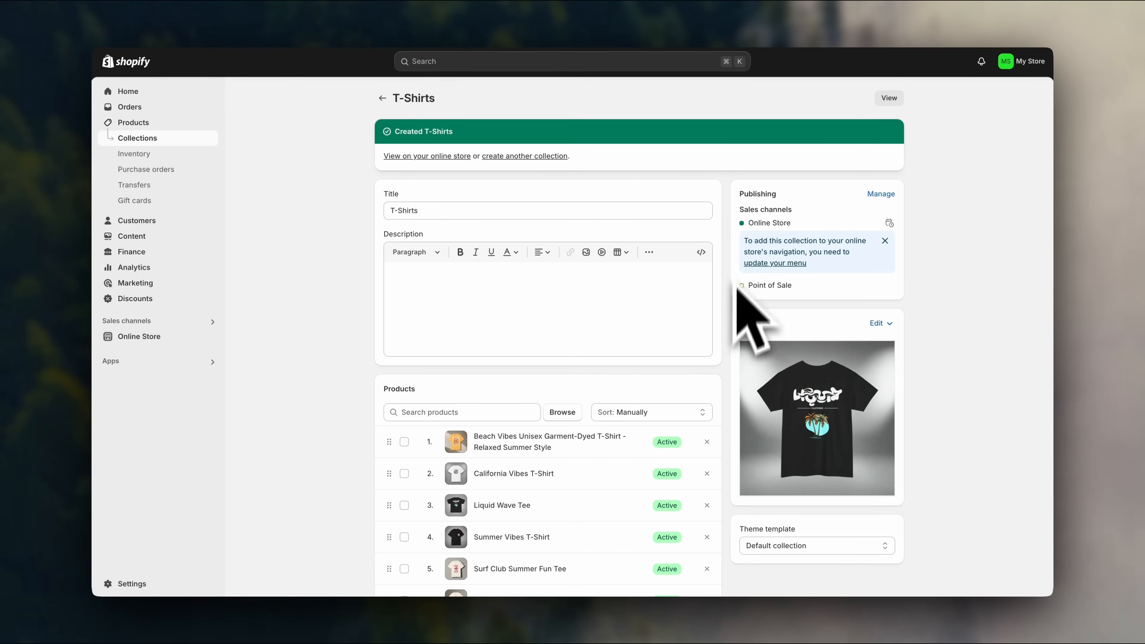
scroll(742, 345, down, 5)
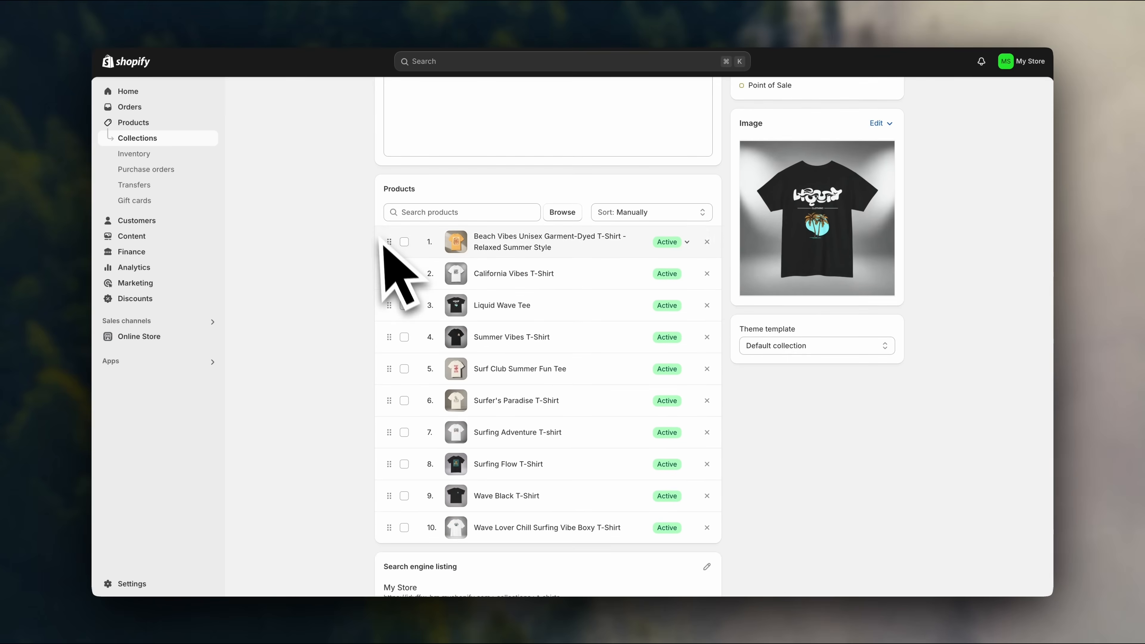
Drag products into order: Liquid Wave Tee, California Vibes, Summer Vibes, Surfer's Paradise, Surfing Flow, Surf Club.
mouse_move(392, 251)
mouse_down()
mouse_move(391, 389)
mouse_move(401, 263)
mouse_up()
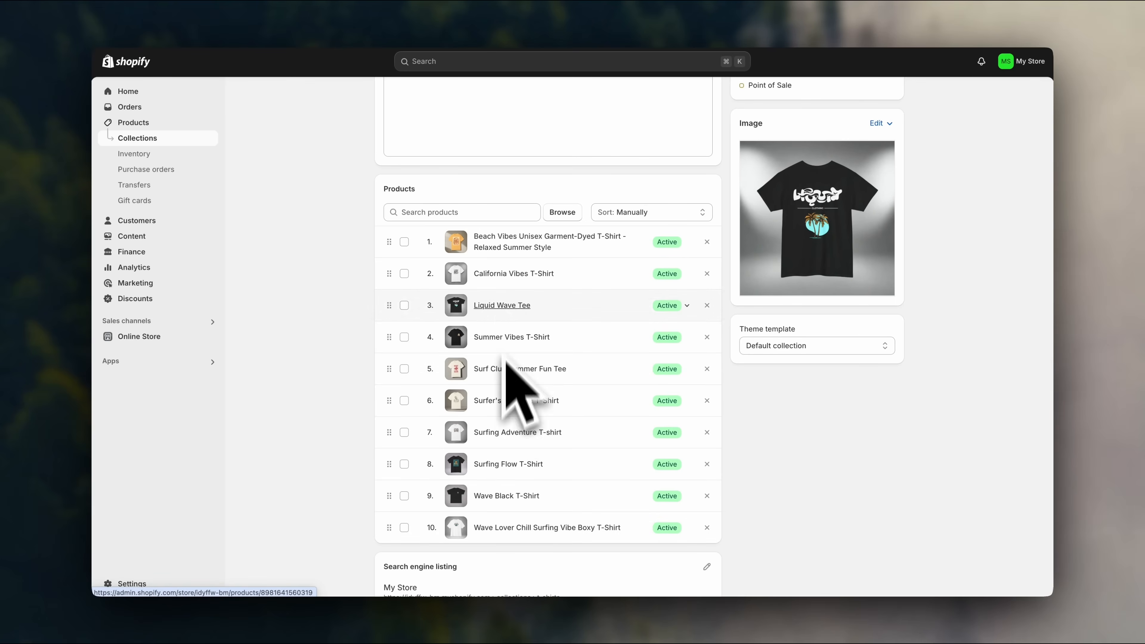
drag(390, 305, 396, 266)
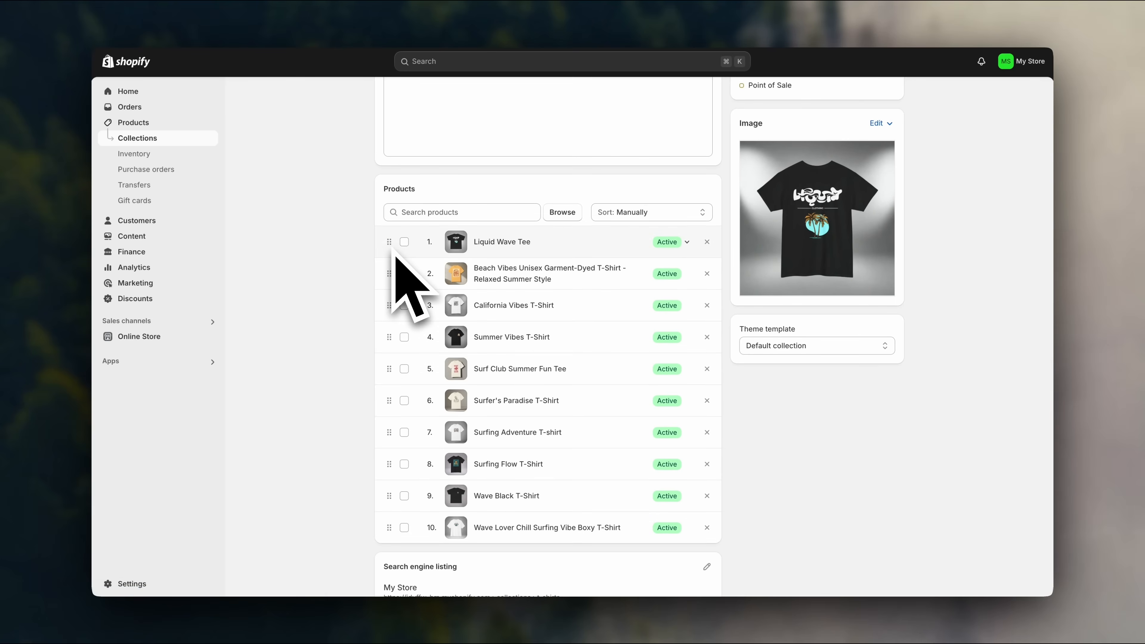
drag(391, 306, 393, 283)
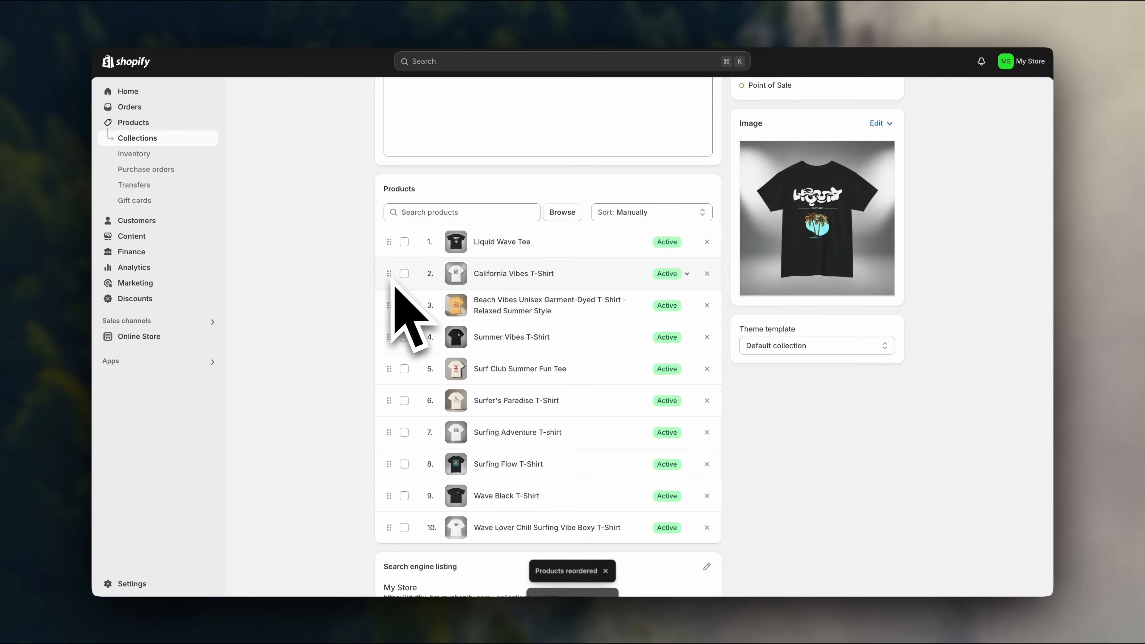
drag(389, 337, 392, 315)
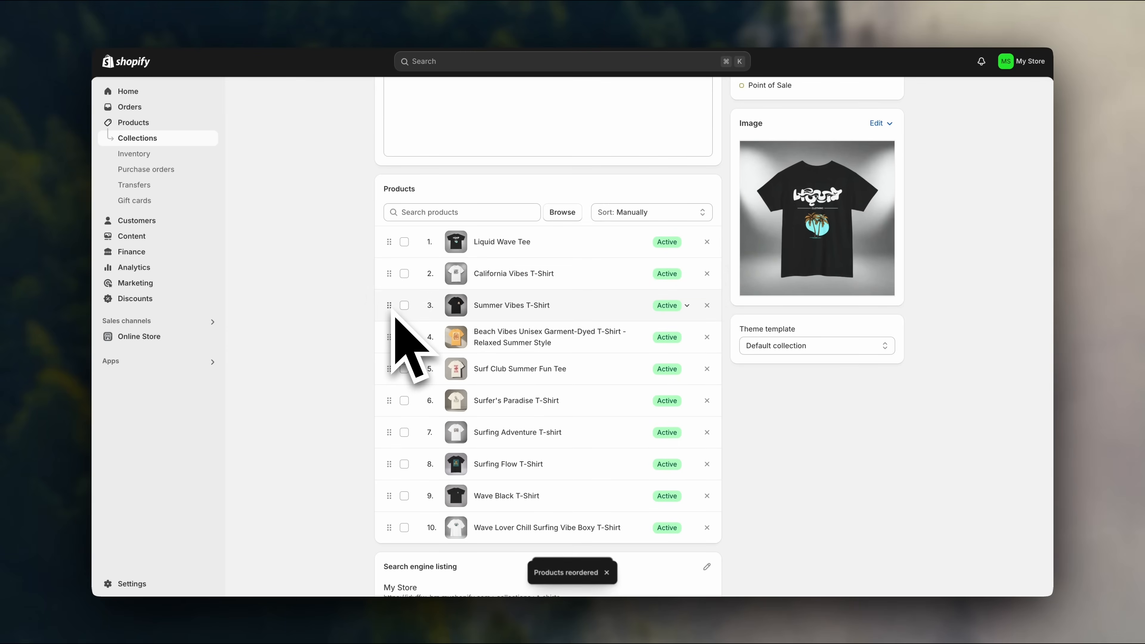
drag(393, 405, 391, 337)
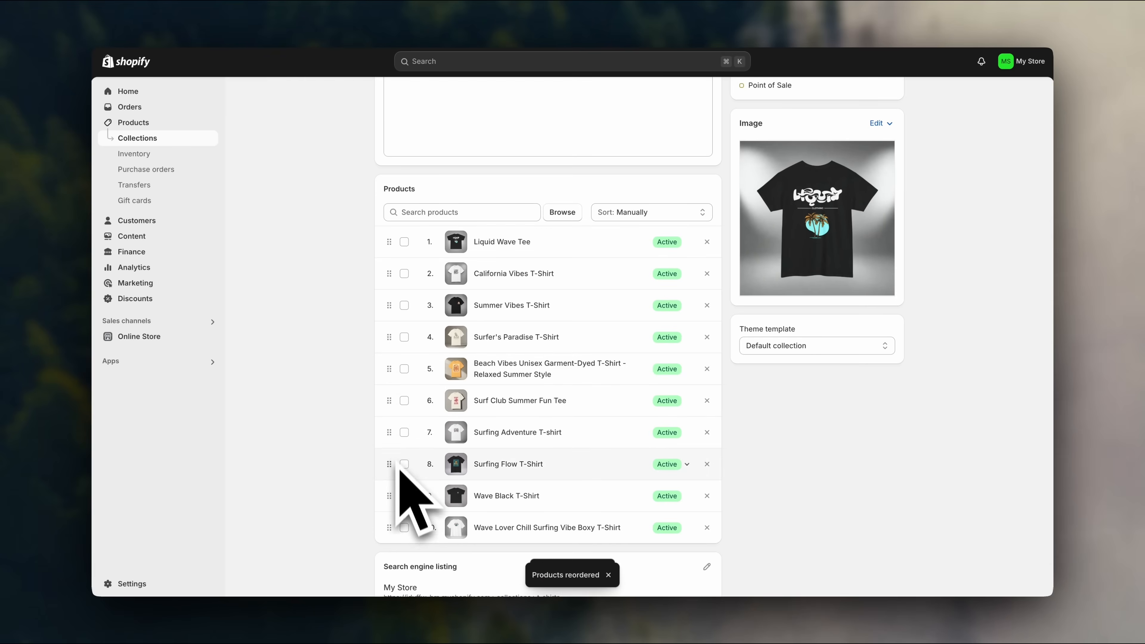
drag(394, 469, 390, 381)
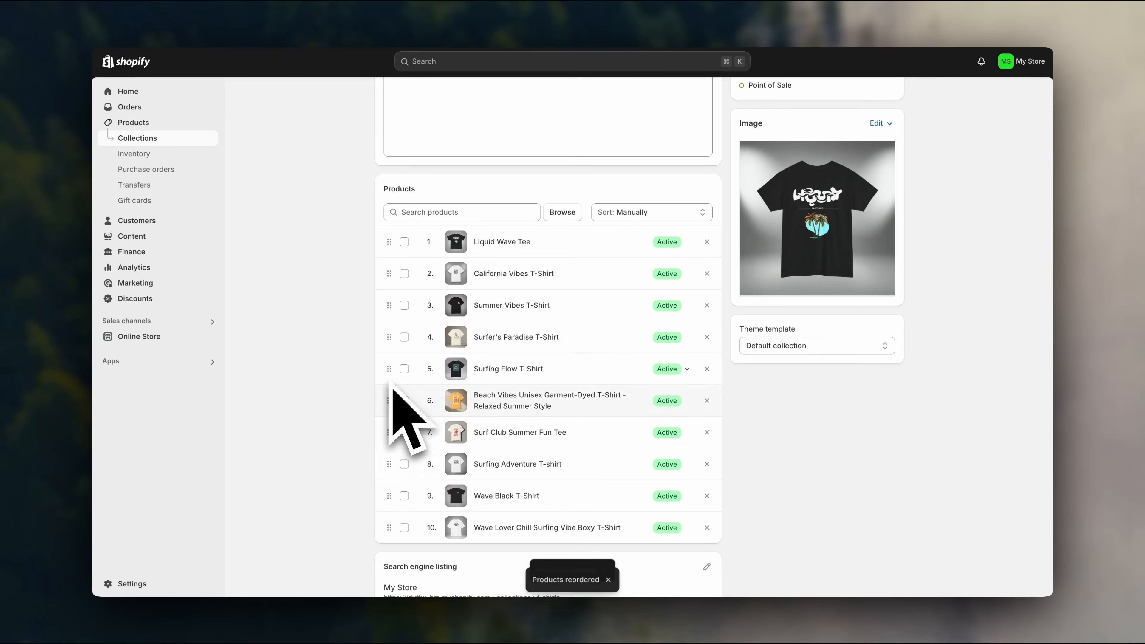
drag(390, 432, 390, 403)
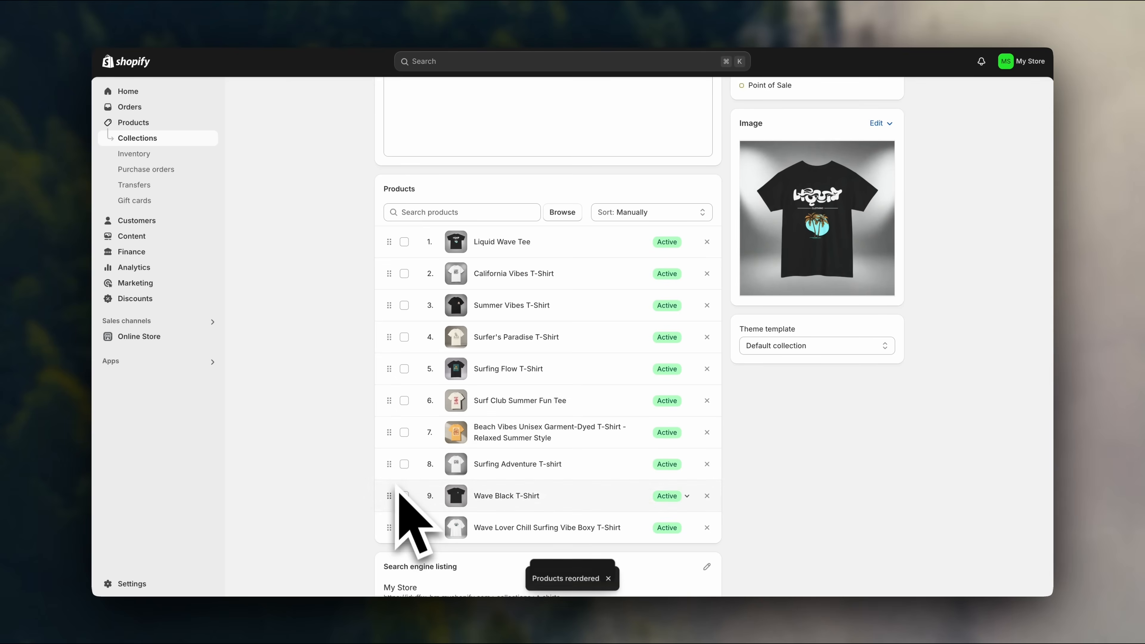
drag(388, 497, 387, 467)
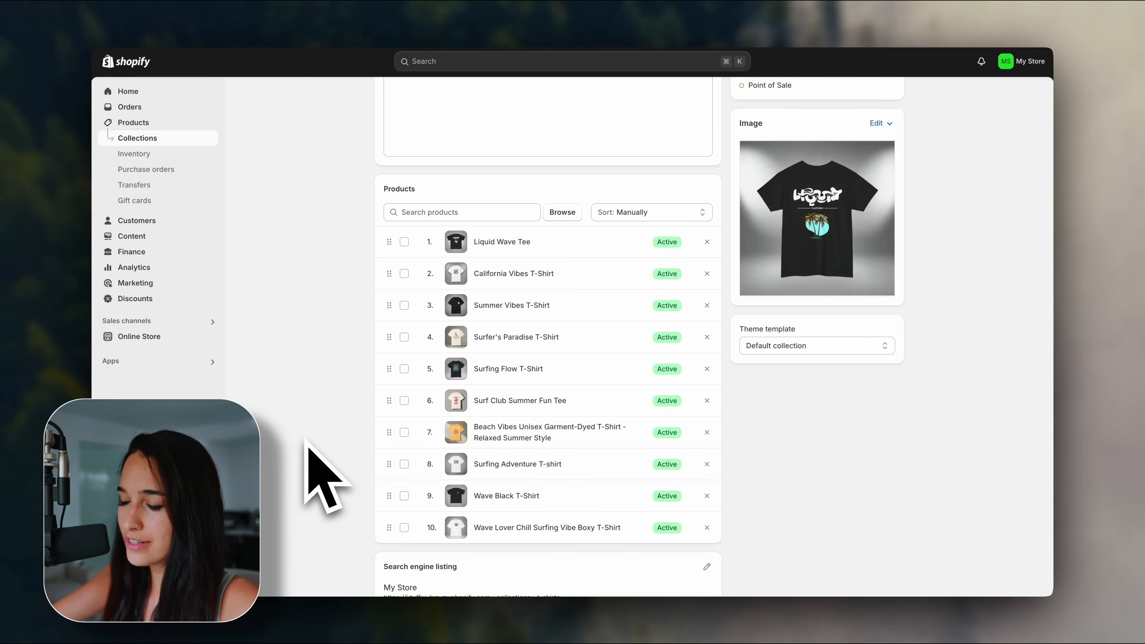
Change the search listing page title to 'Graphic T-Shirts - Shop Now - Kyve Urban'.
scroll(307, 441, down, 2)
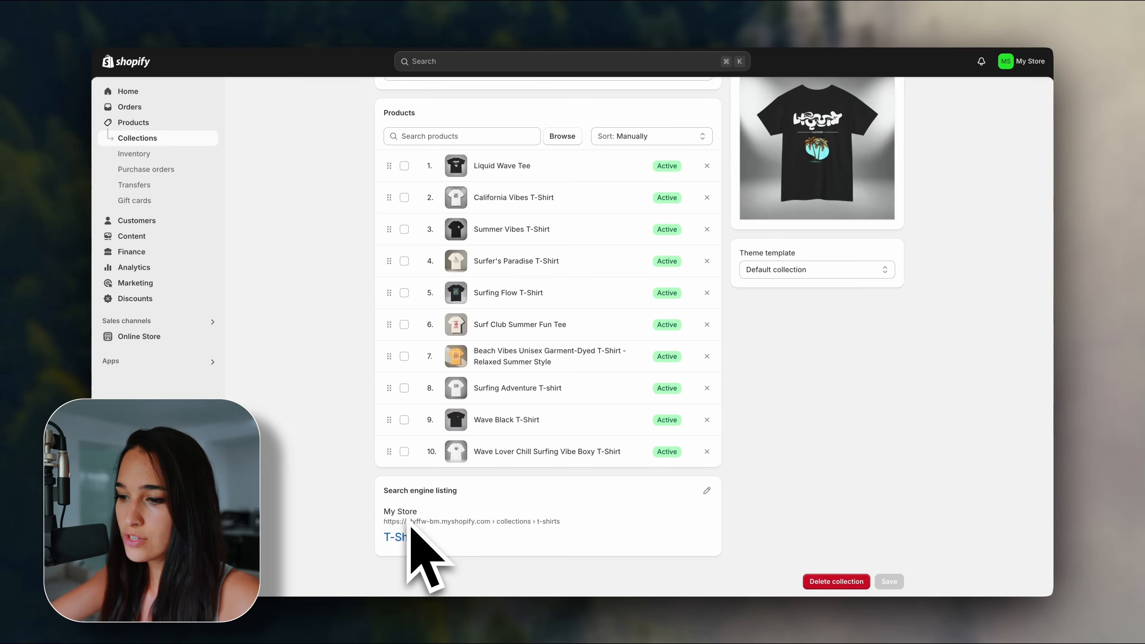
click(707, 491)
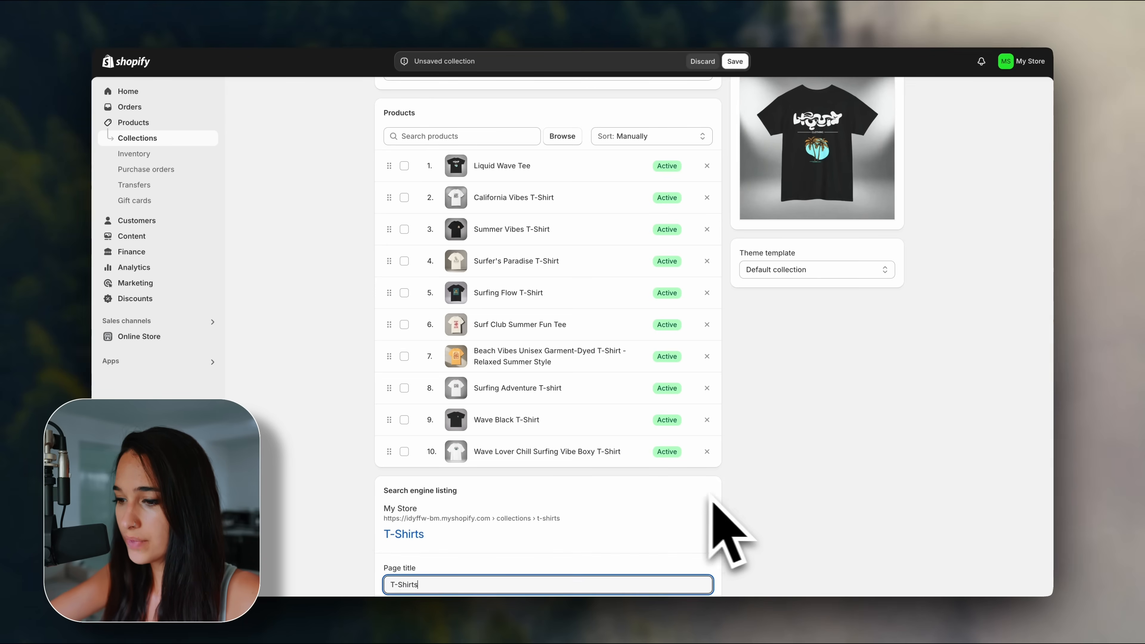
scroll(737, 501, down, 3)
scroll(695, 455, down, 2)
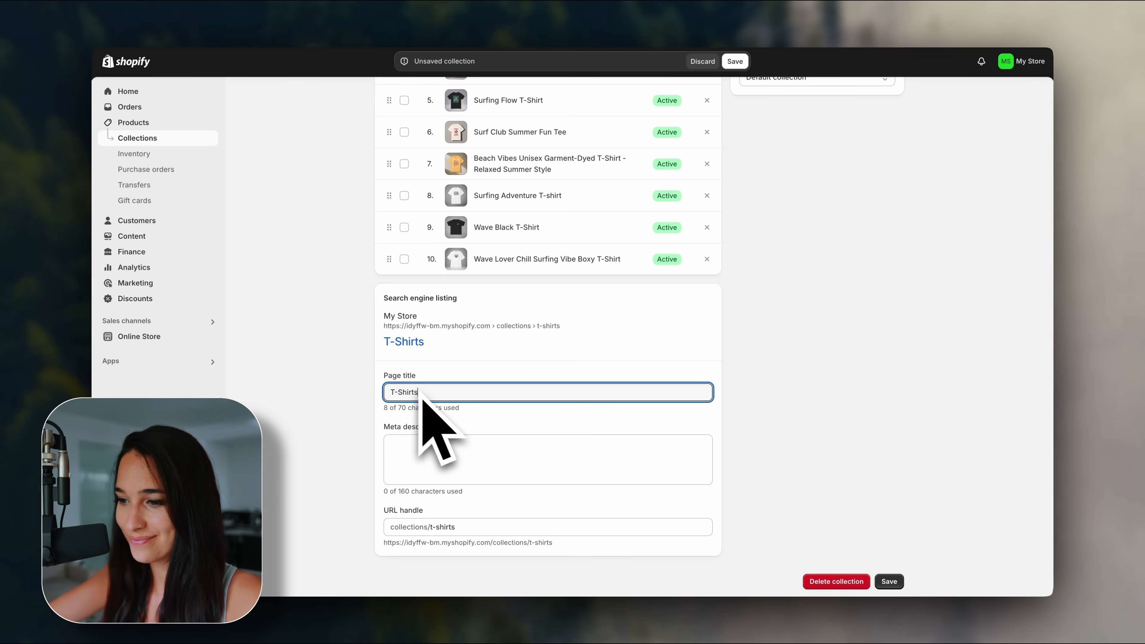
click(390, 391)
text(Graphic)
click(467, 396)
text(- Shop Now - Kyve Urban)
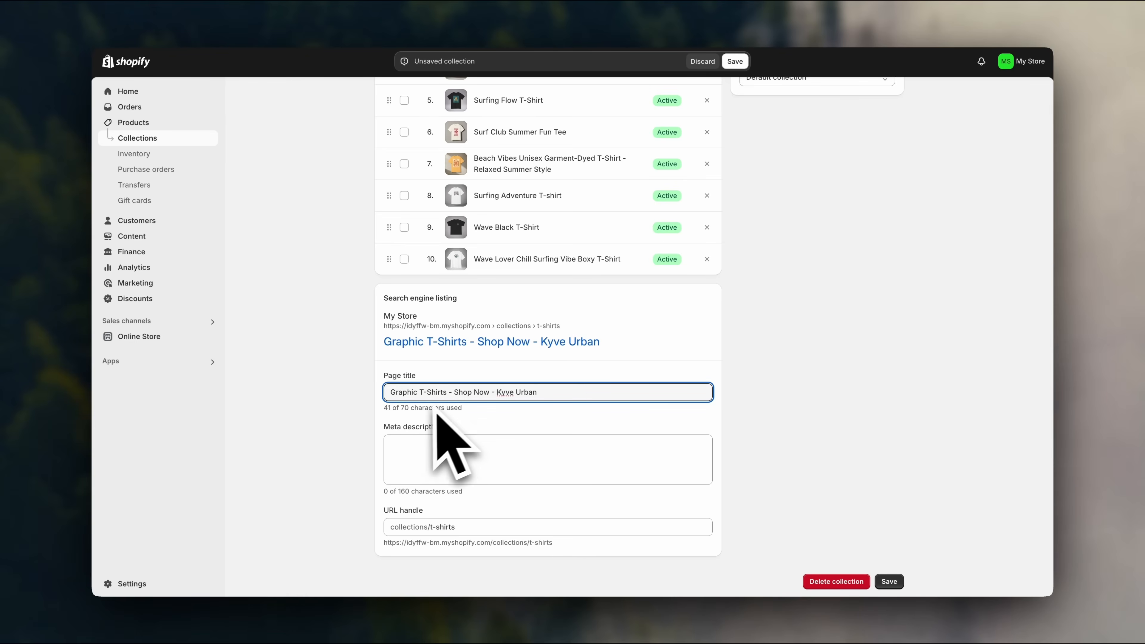
Write a surfer-tees meta description with 20% off and free shipping, then save.
click(422, 457)
text(S)
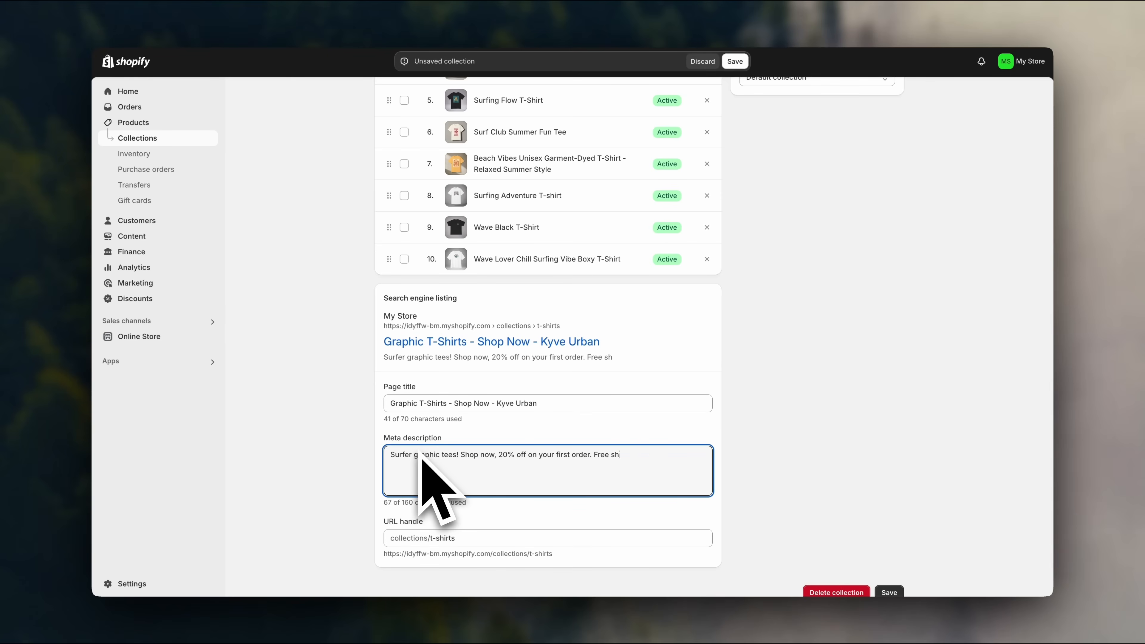
click(761, 477)
scroll(762, 474, down, 1)
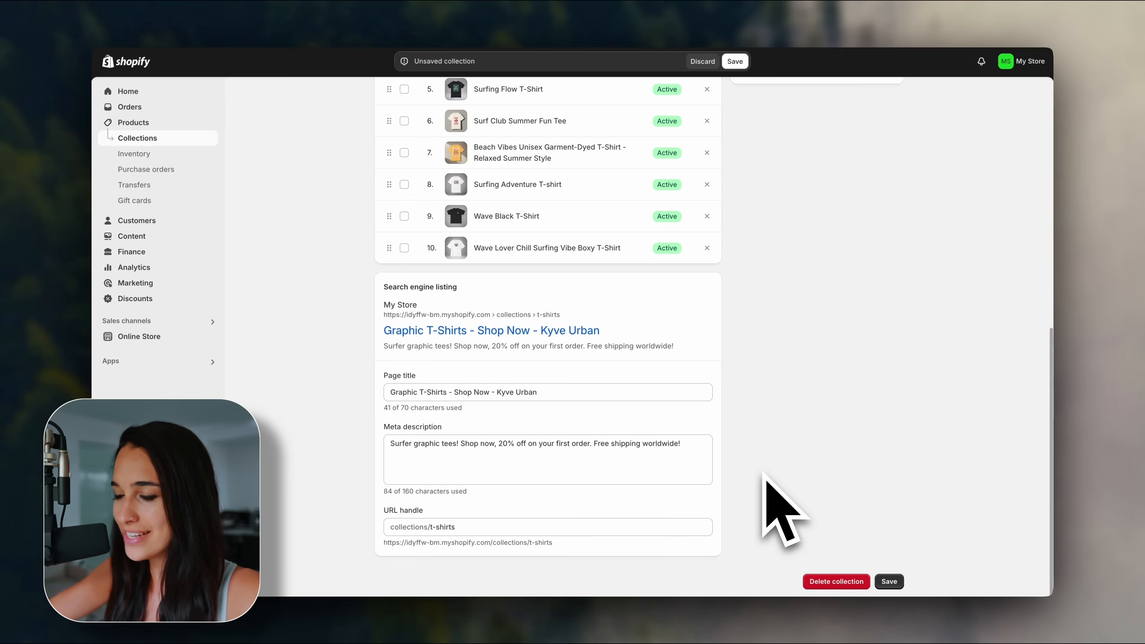
scroll(763, 474, up, 15)
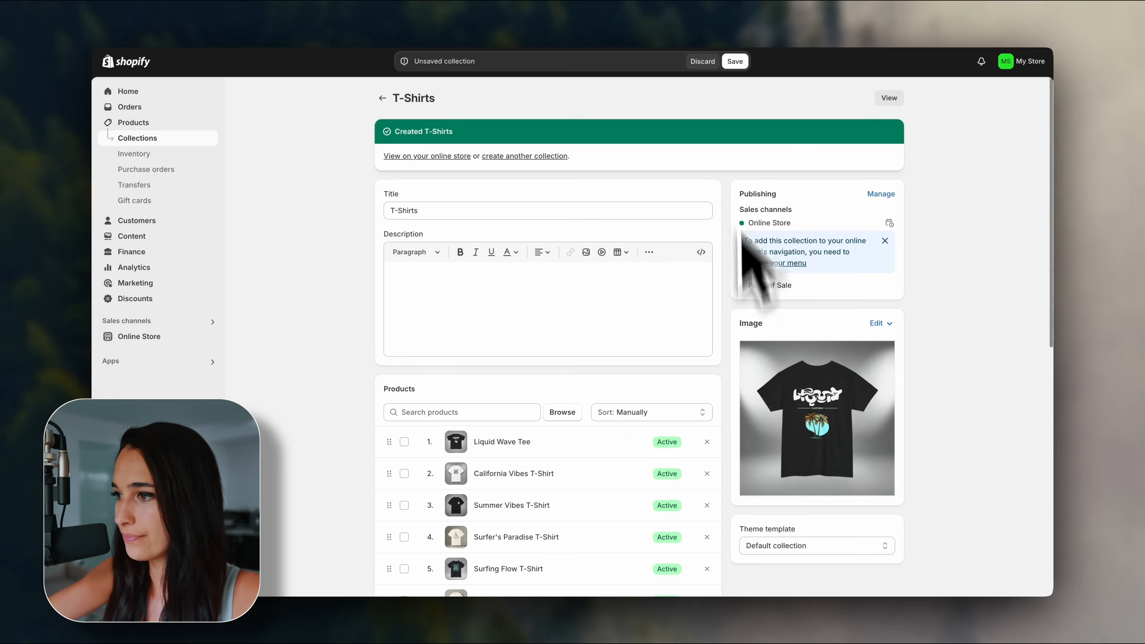
click(734, 62)
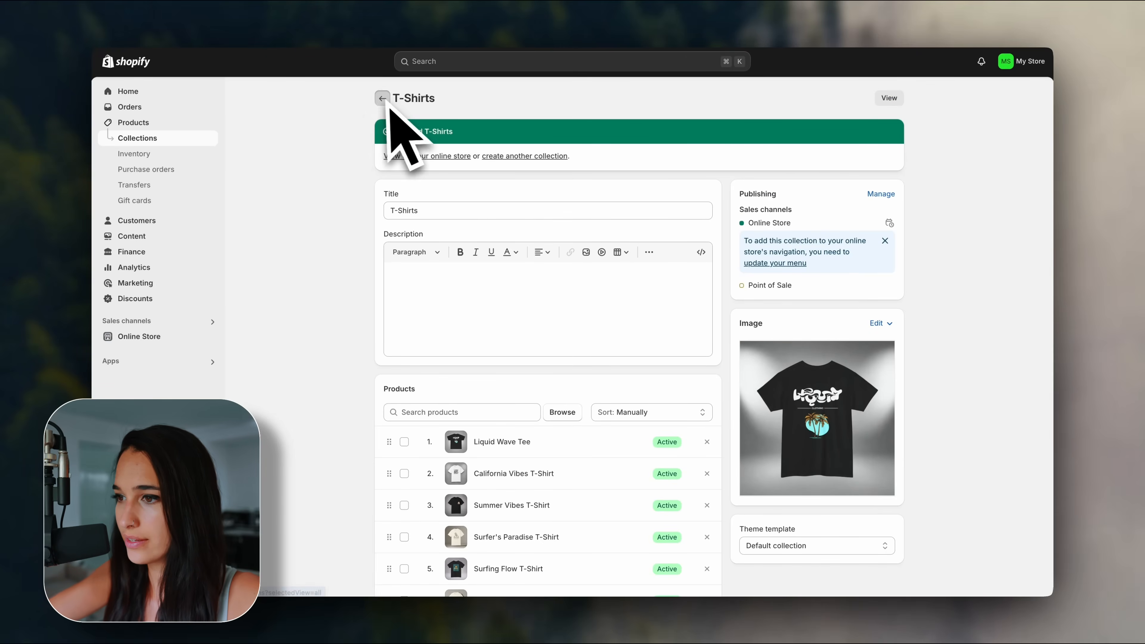
Start a new Hoodies collection with the white hoodie as its image.
click(382, 98)
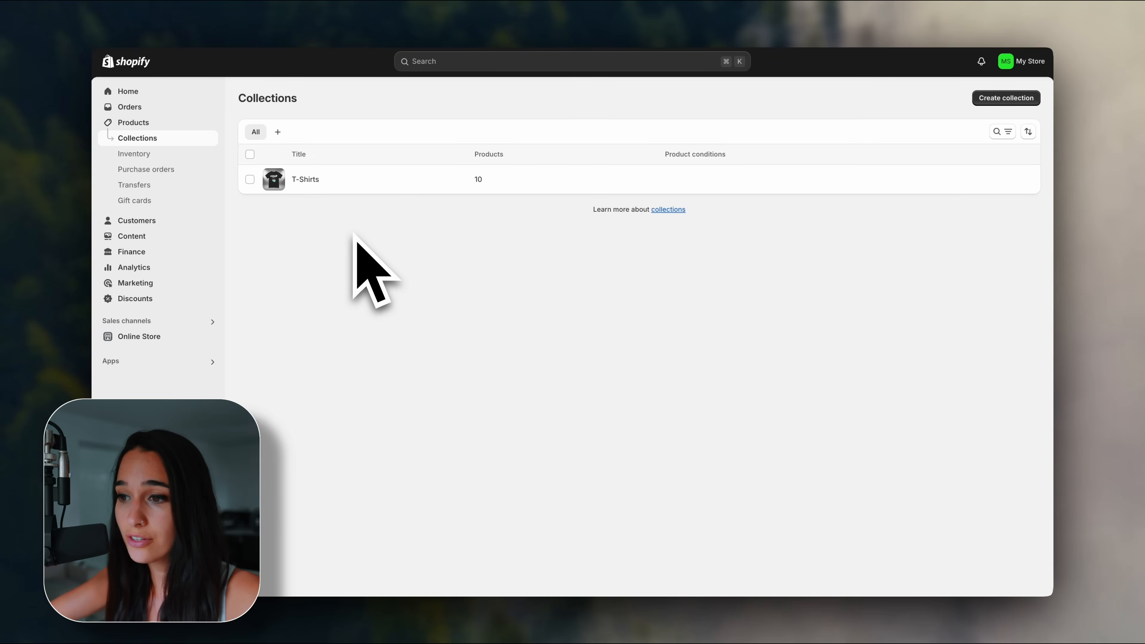
click(994, 99)
click(660, 153)
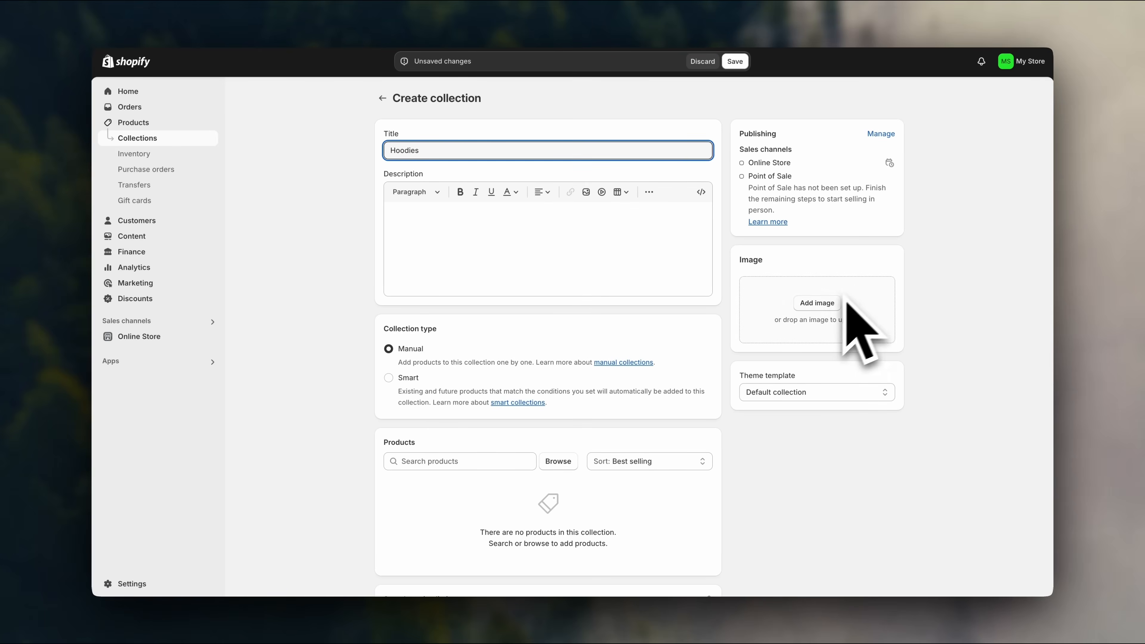
click(834, 302)
click(784, 266)
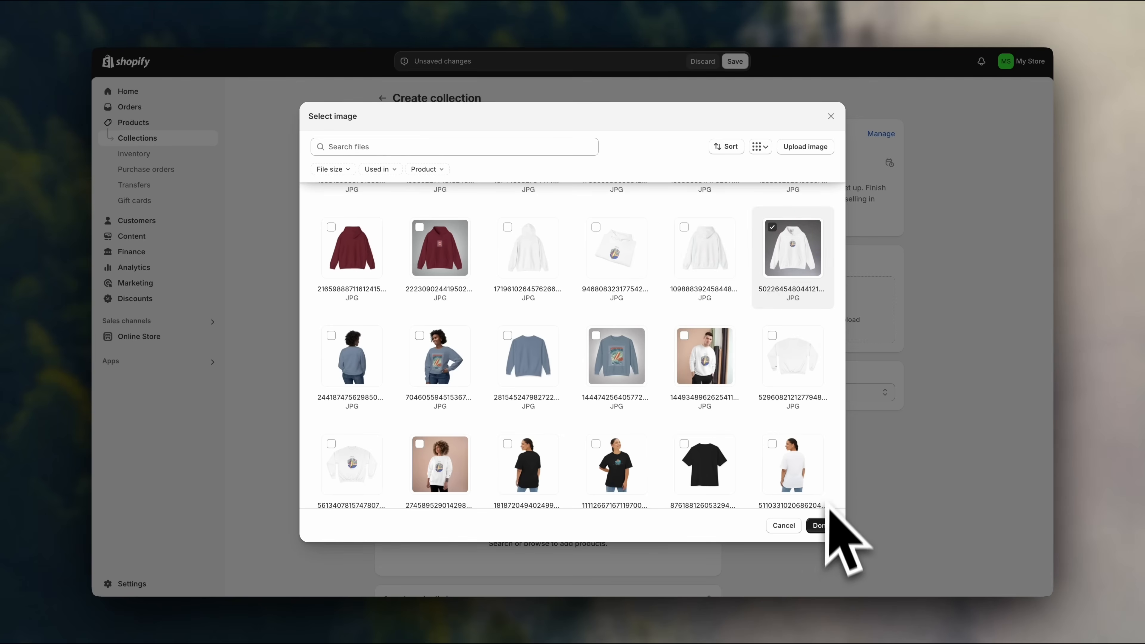
click(821, 525)
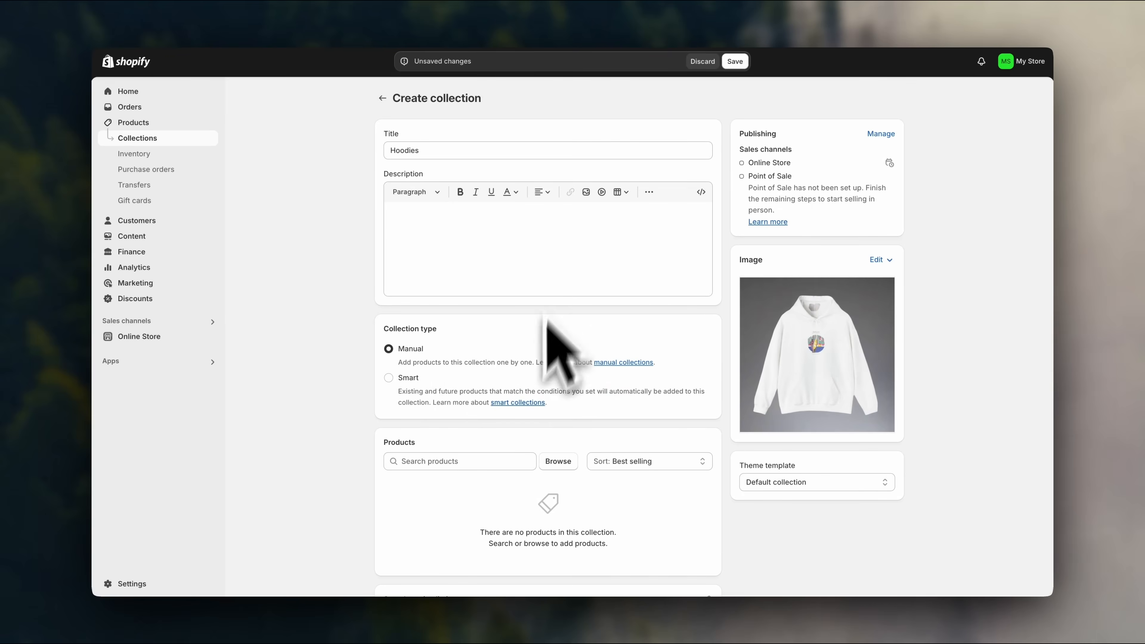
Add the hoodies found by searching 'hoodie' and save the collection.
click(558, 461)
scroll(565, 406, down, 3)
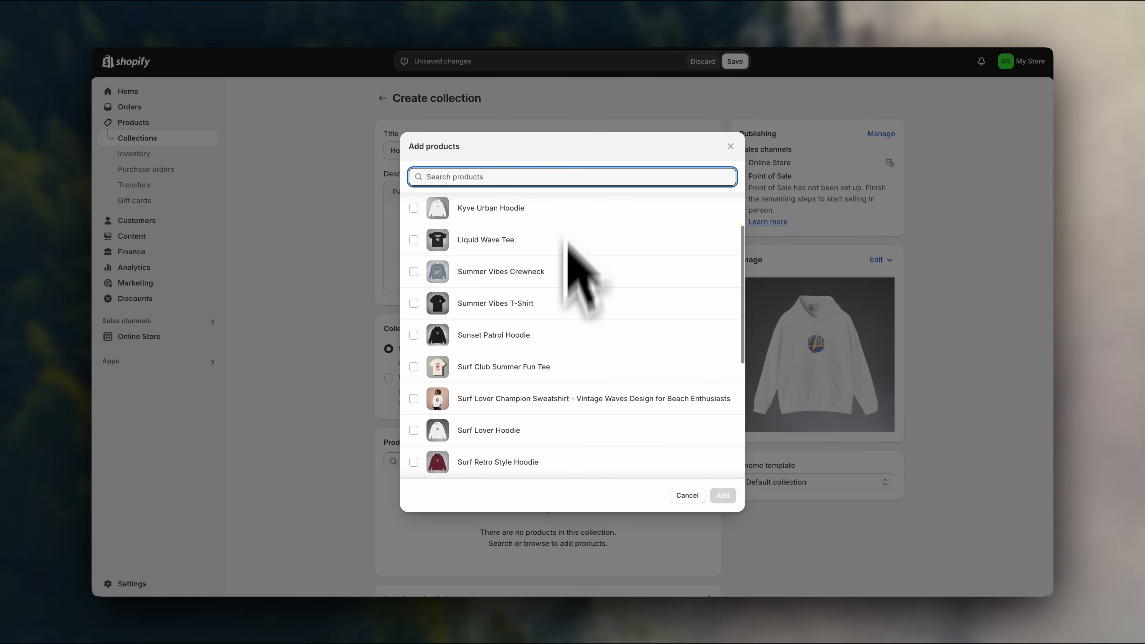
text(hoodie)
click(479, 215)
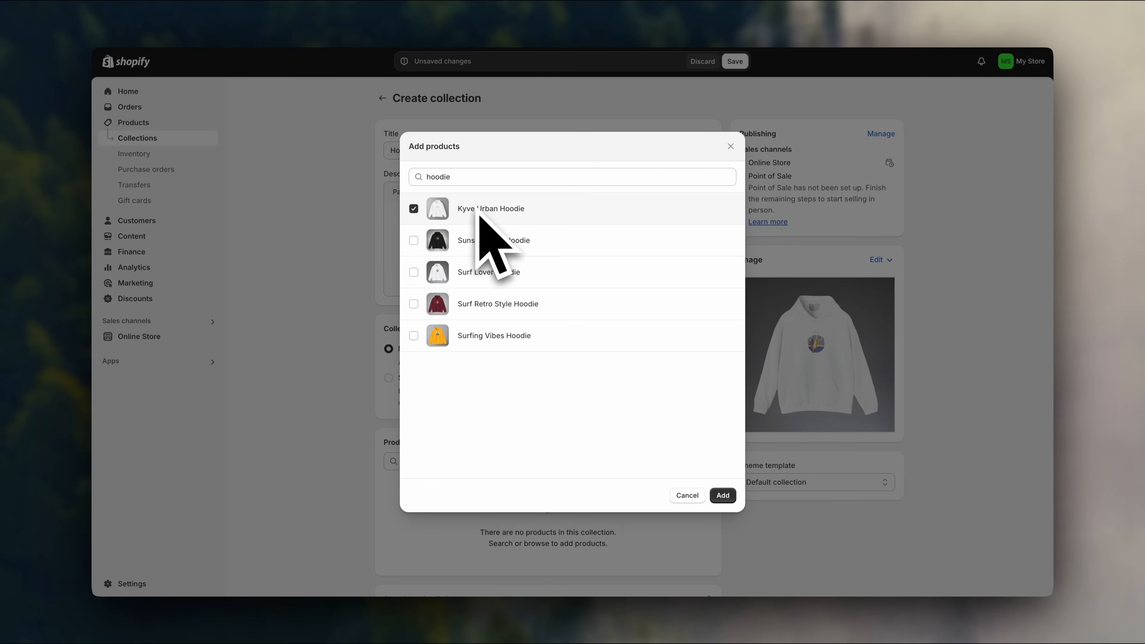
click(722, 496)
click(735, 61)
Sort the hoodies manually with Surfing Vibes Hoodie fourth, then return to the collections list.
scroll(737, 333, down, 1)
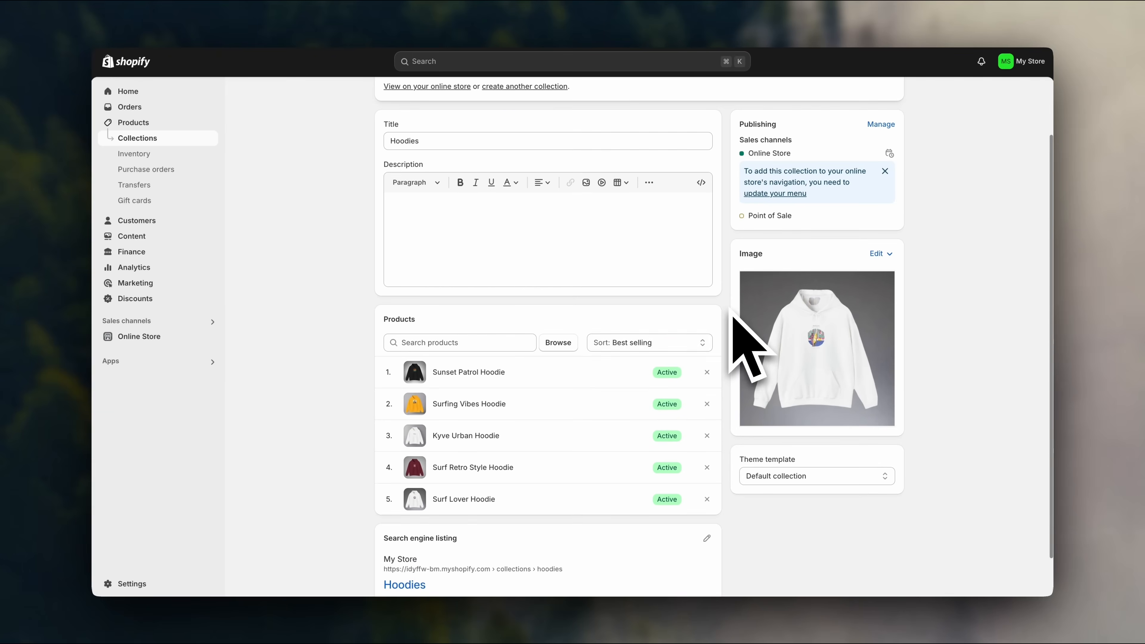
click(698, 343)
click(666, 427)
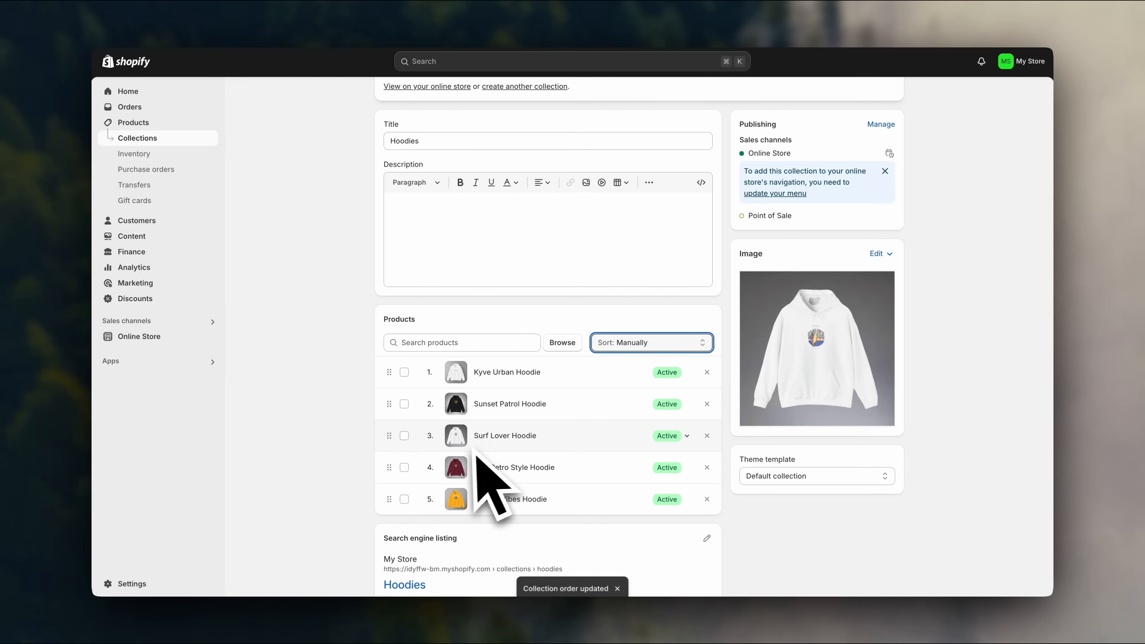
drag(388, 505, 389, 471)
scroll(344, 456, up, 2)
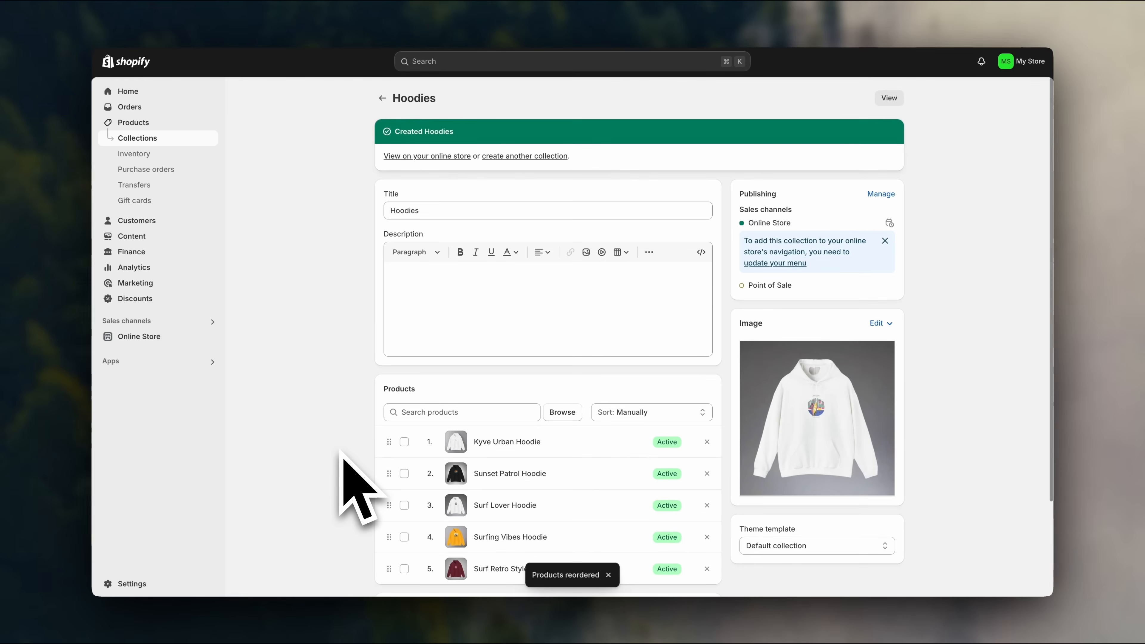
click(379, 97)
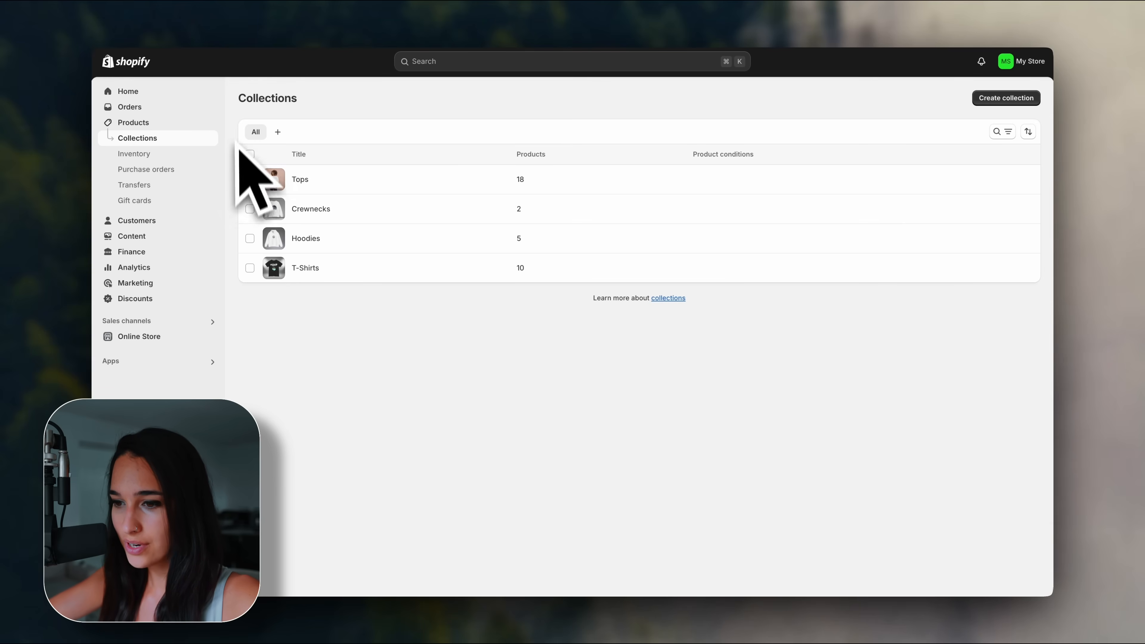
Go to the Online Store themes page and scroll to Popular free themes.
click(185, 340)
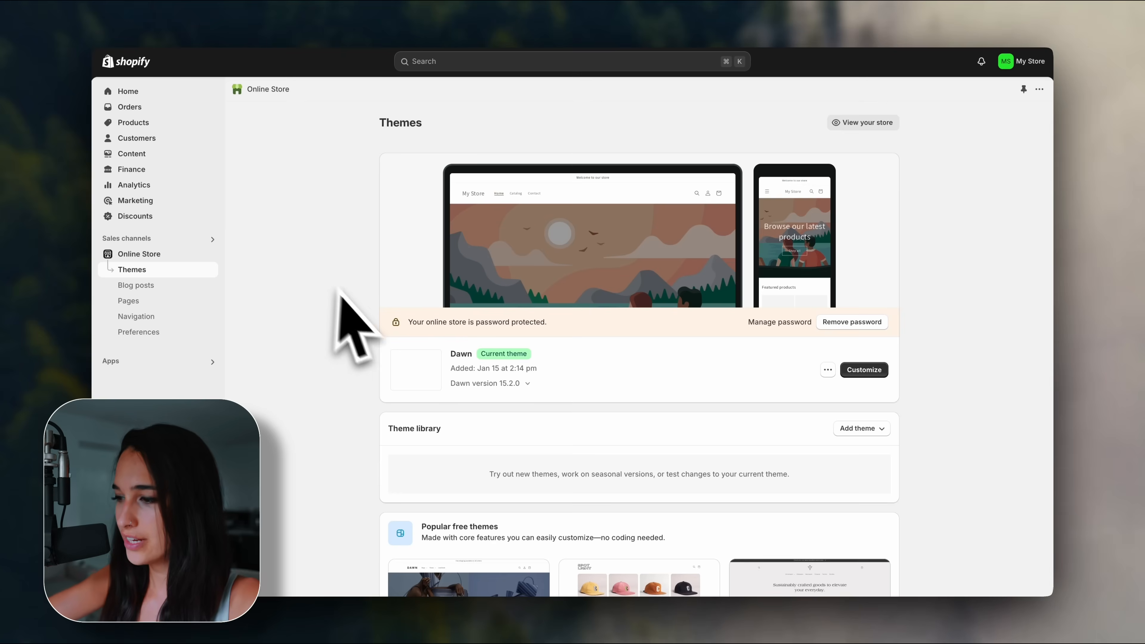
scroll(363, 314, down, 8)
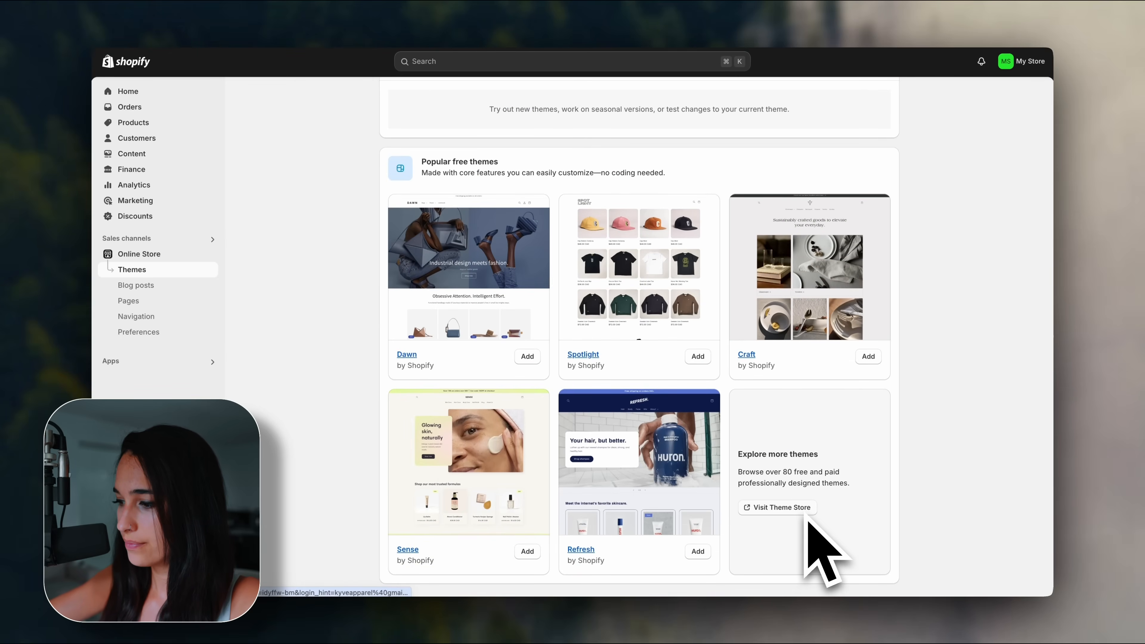
Visit the Theme Store and scroll through the 235-theme Browse all themes grid.
click(802, 508)
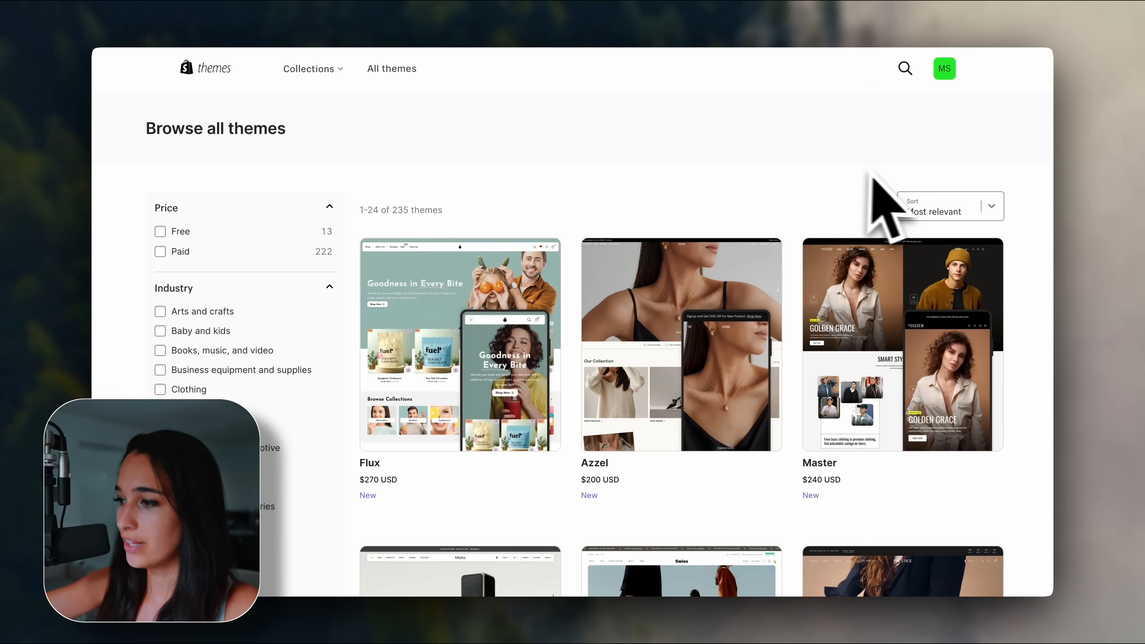
scroll(1032, 333, down, 5)
scroll(1017, 301, down, 3)
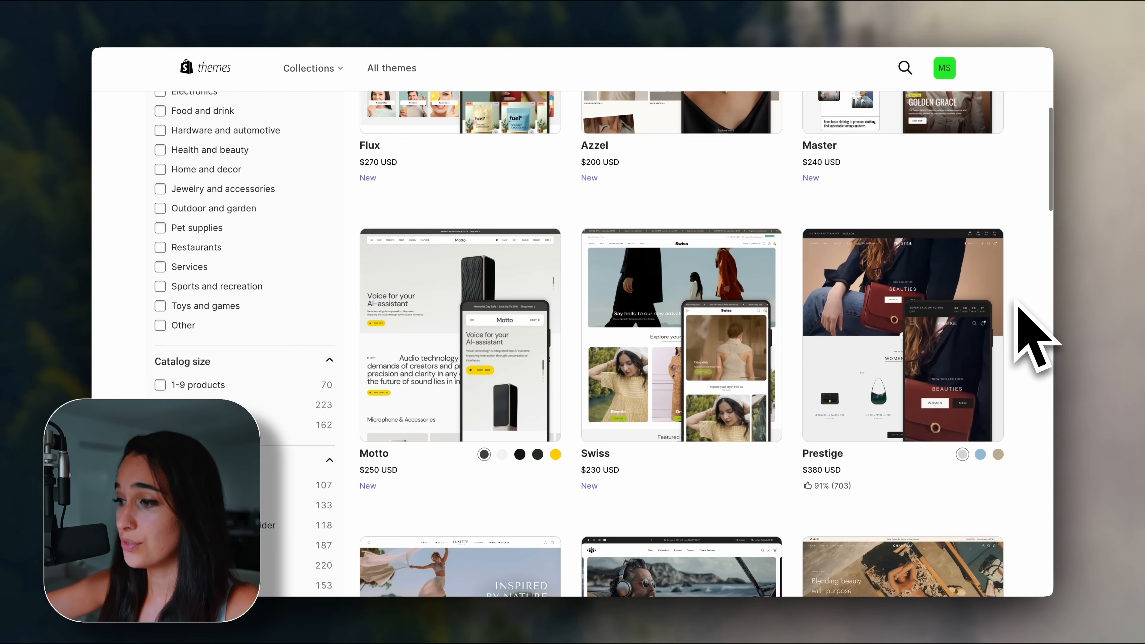
scroll(1035, 336, down, 2)
scroll(1035, 336, down, 3)
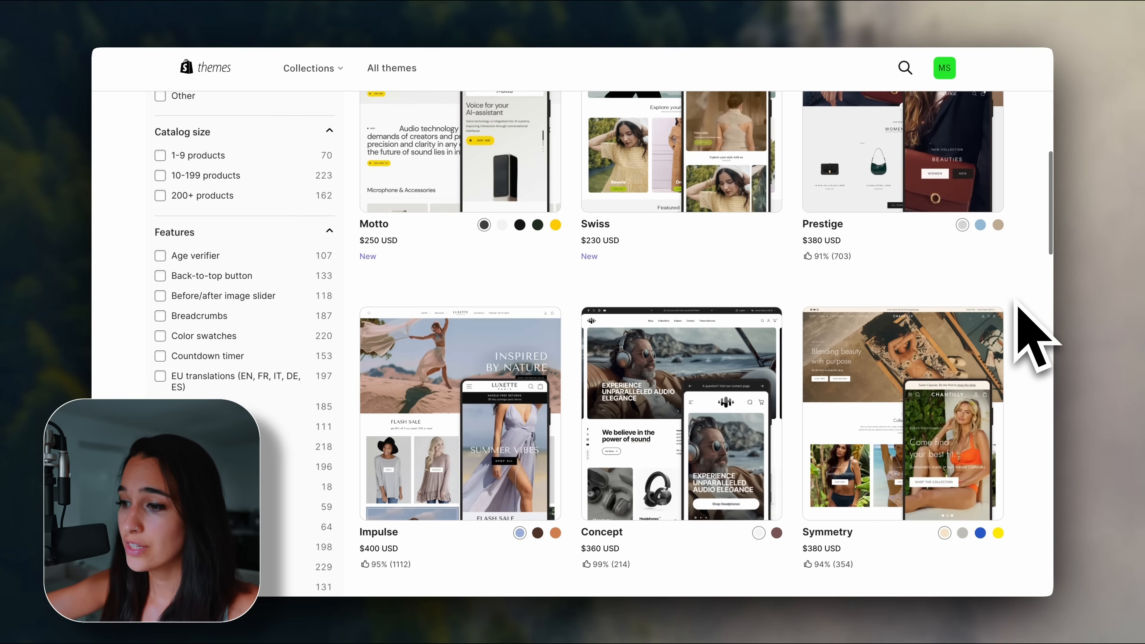
scroll(1032, 338, down, 1)
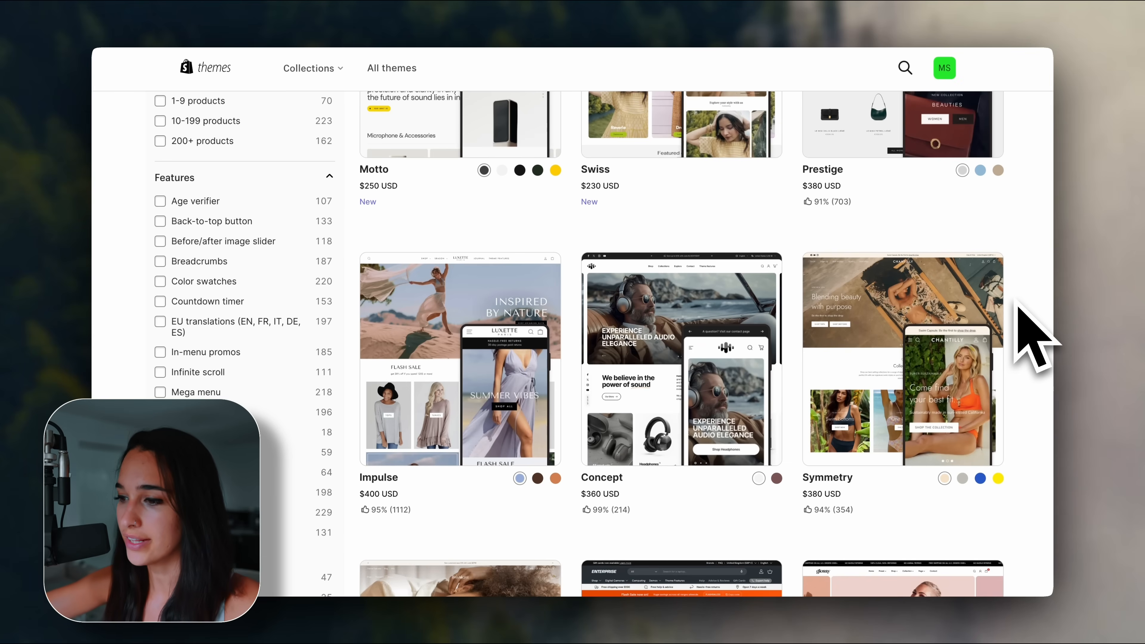
scroll(1032, 338, down, 15)
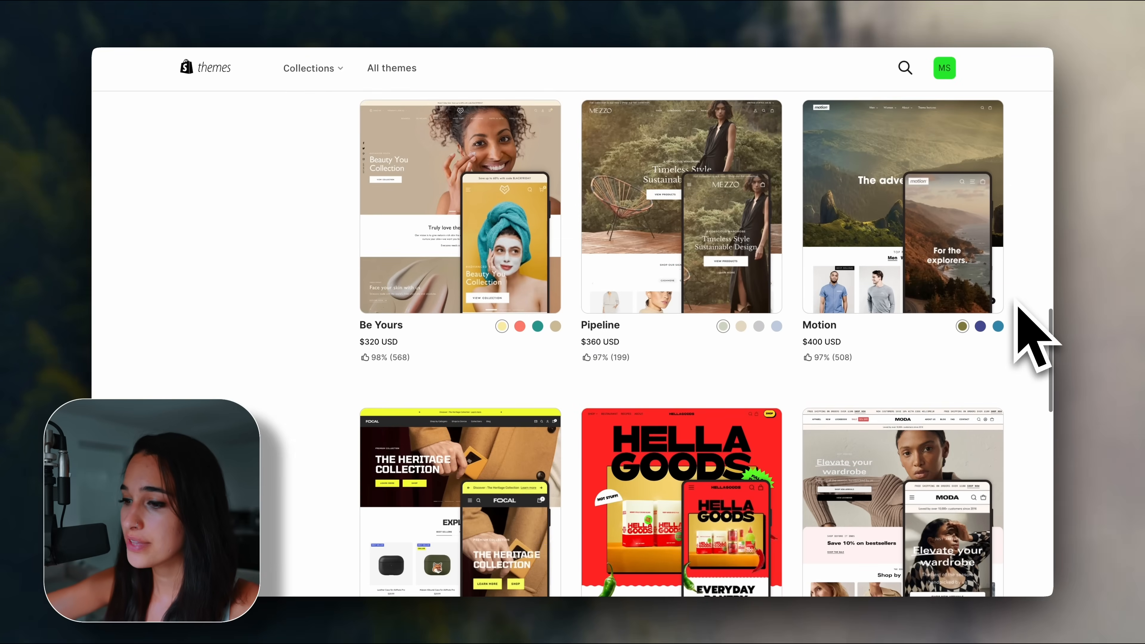
scroll(1032, 338, down, 2)
scroll(1032, 339, down, 1)
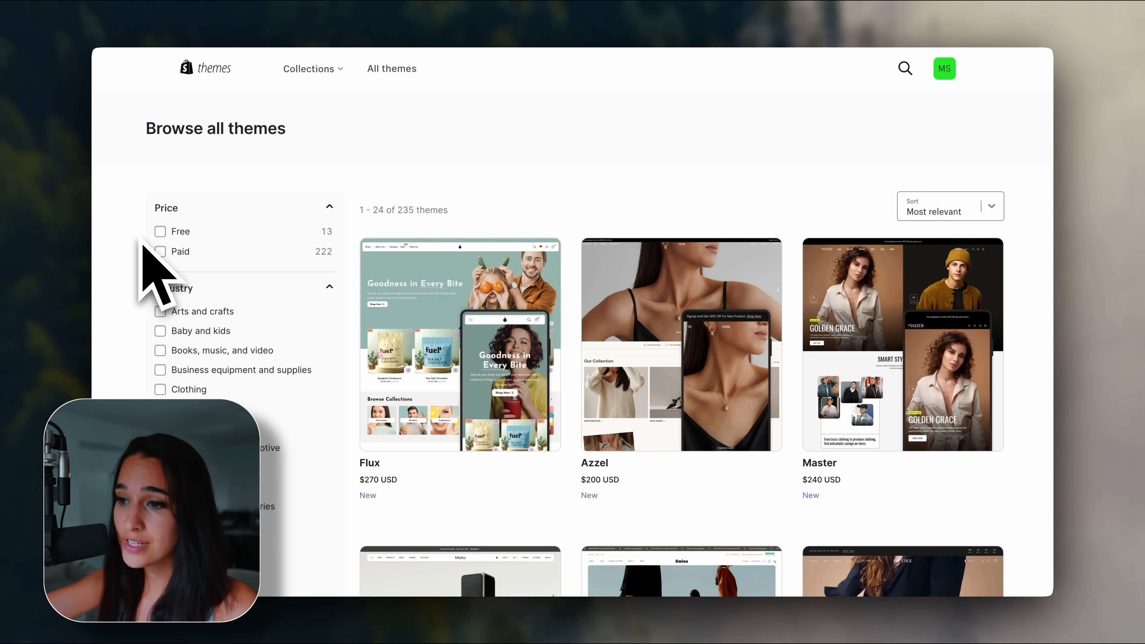
Filter the theme catalogue to free themes and scroll through the results.
click(159, 234)
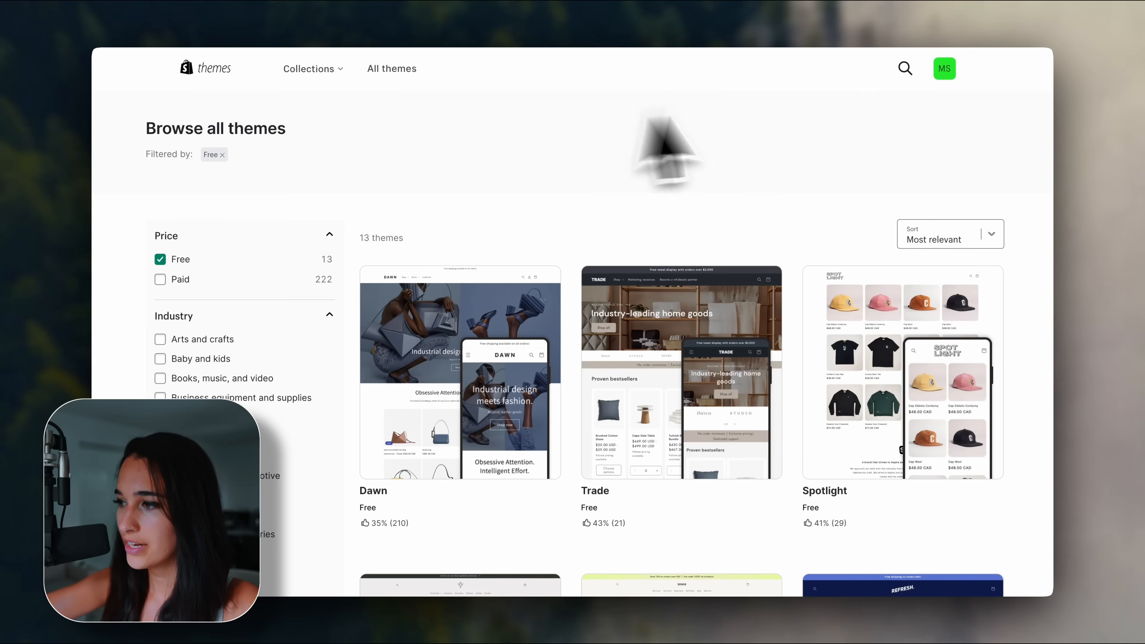
scroll(1052, 277, down, 10)
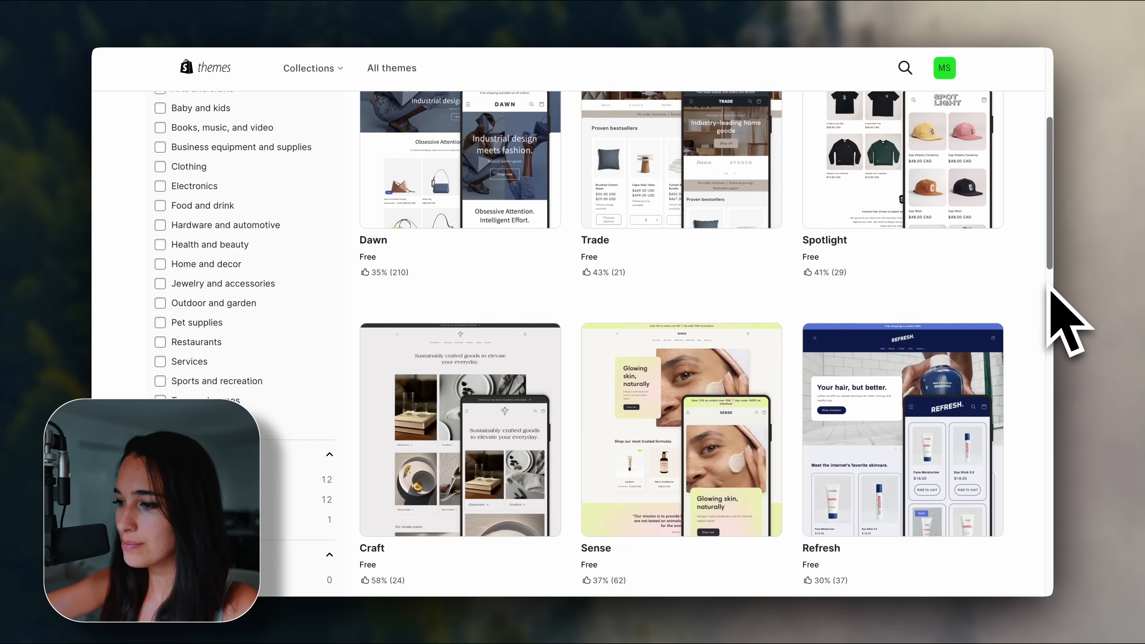
scroll(1051, 288, up, 4)
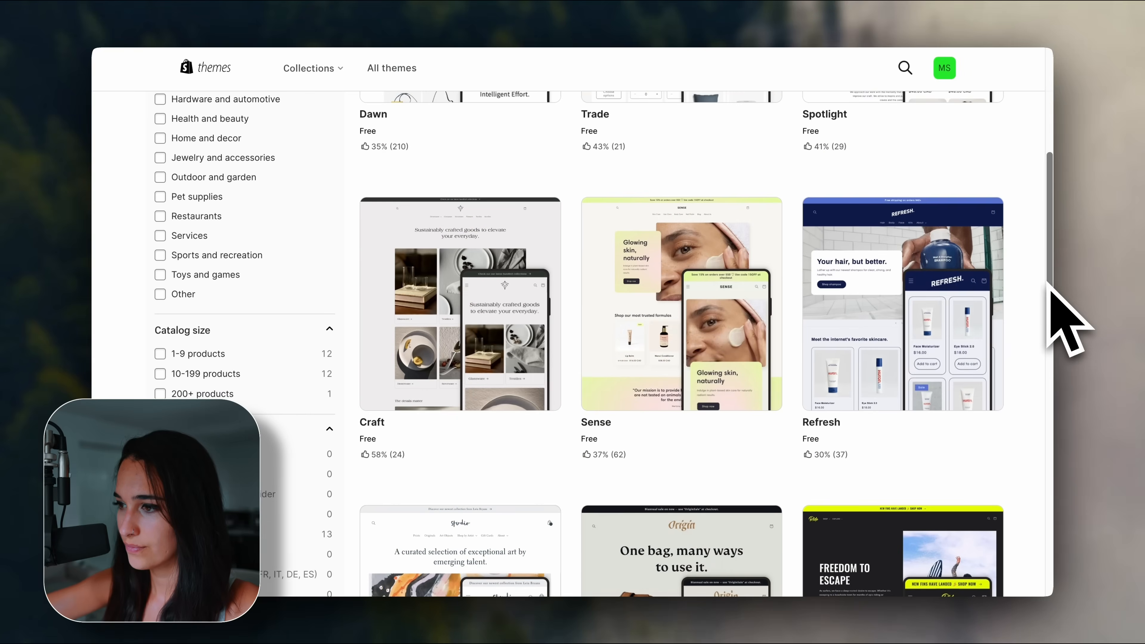
scroll(1066, 321, up, 6)
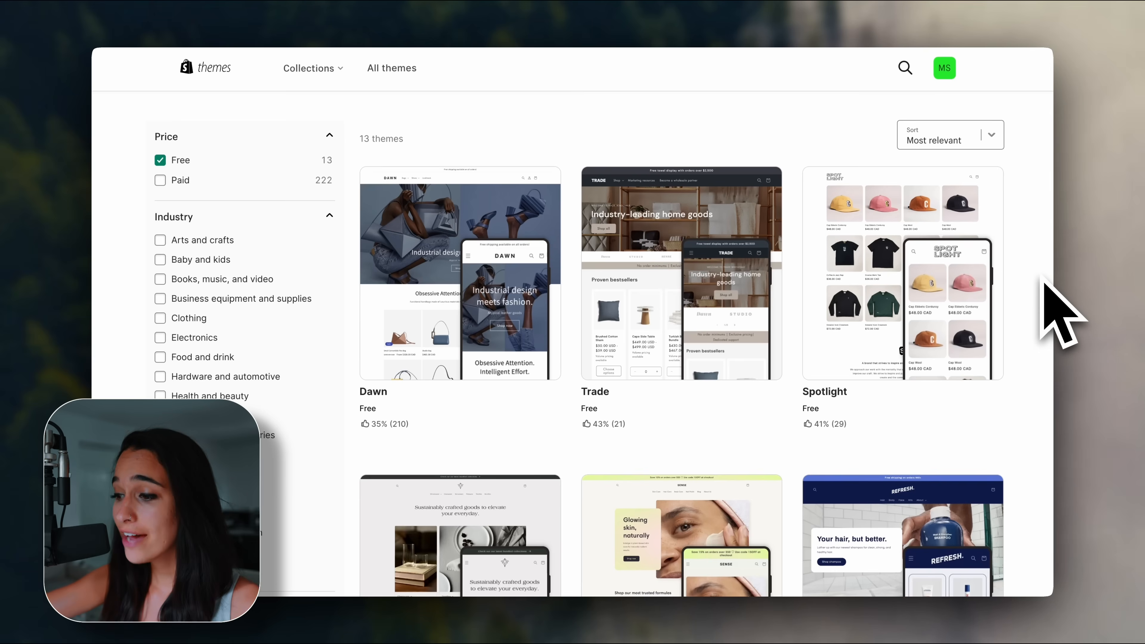
scroll(1061, 315, down, 10)
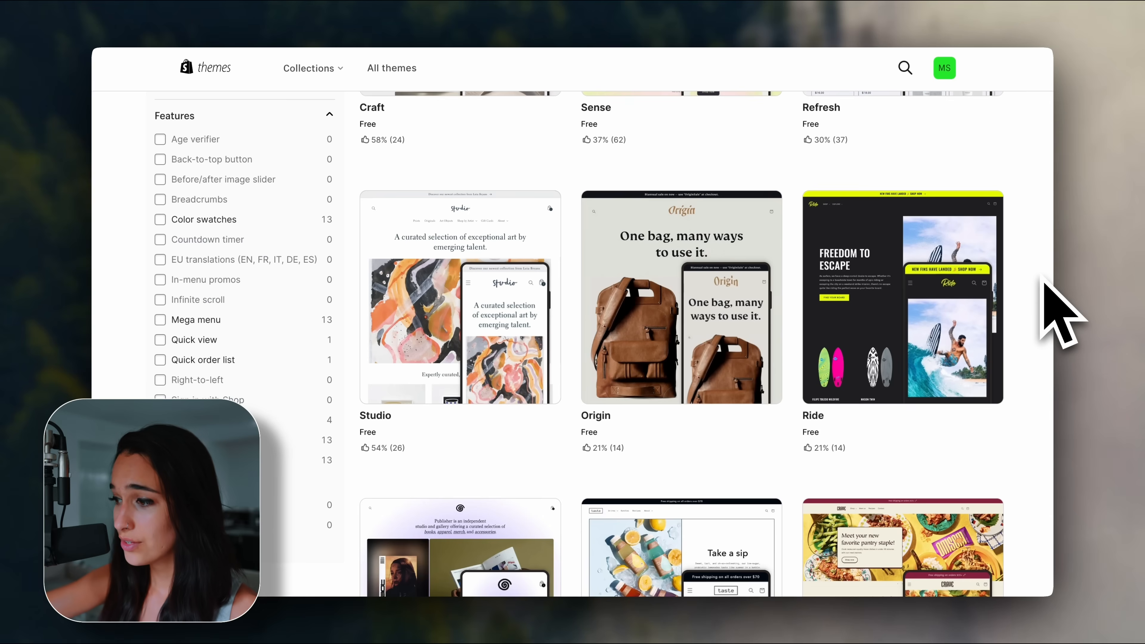
Open the Ride theme's demo store and scroll through its preview.
click(926, 330)
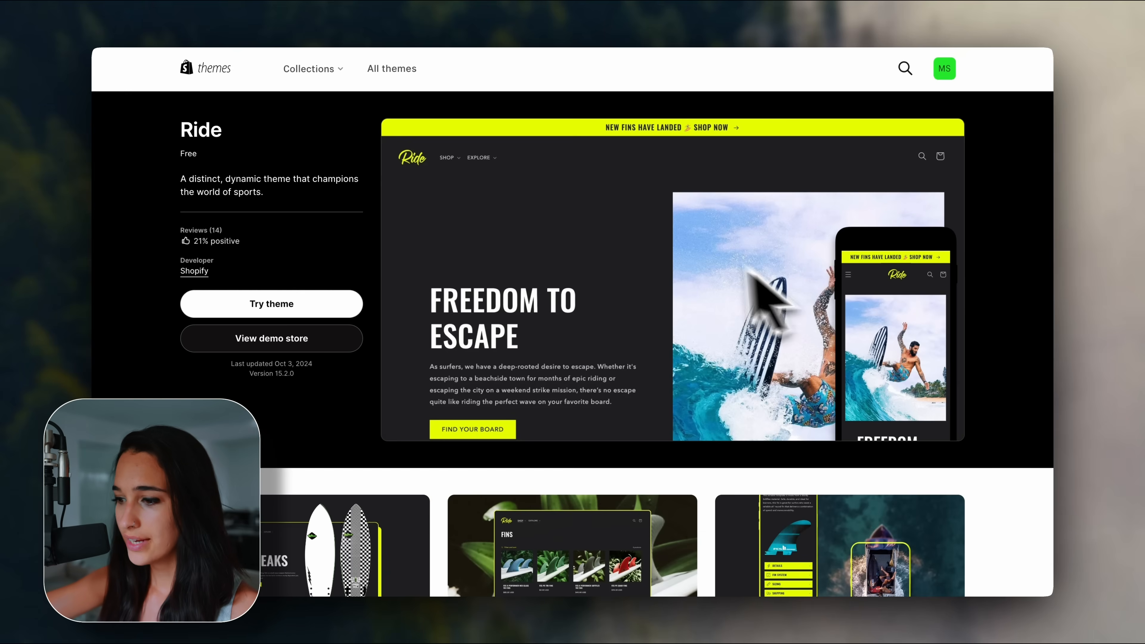
click(300, 344)
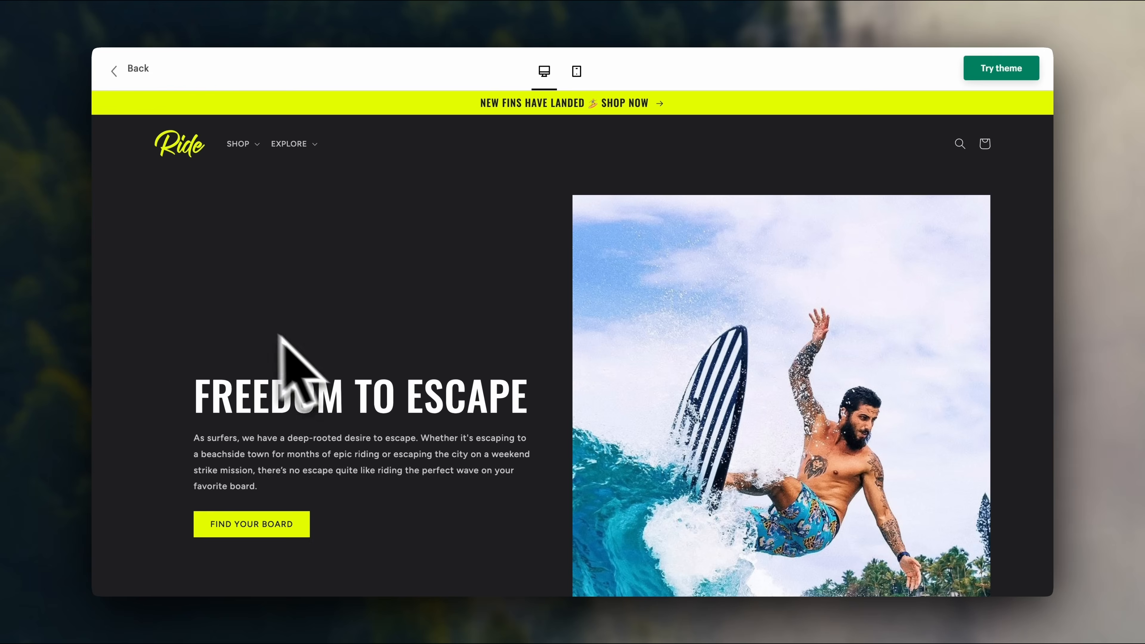
scroll(156, 318, down, 5)
scroll(153, 312, down, 10)
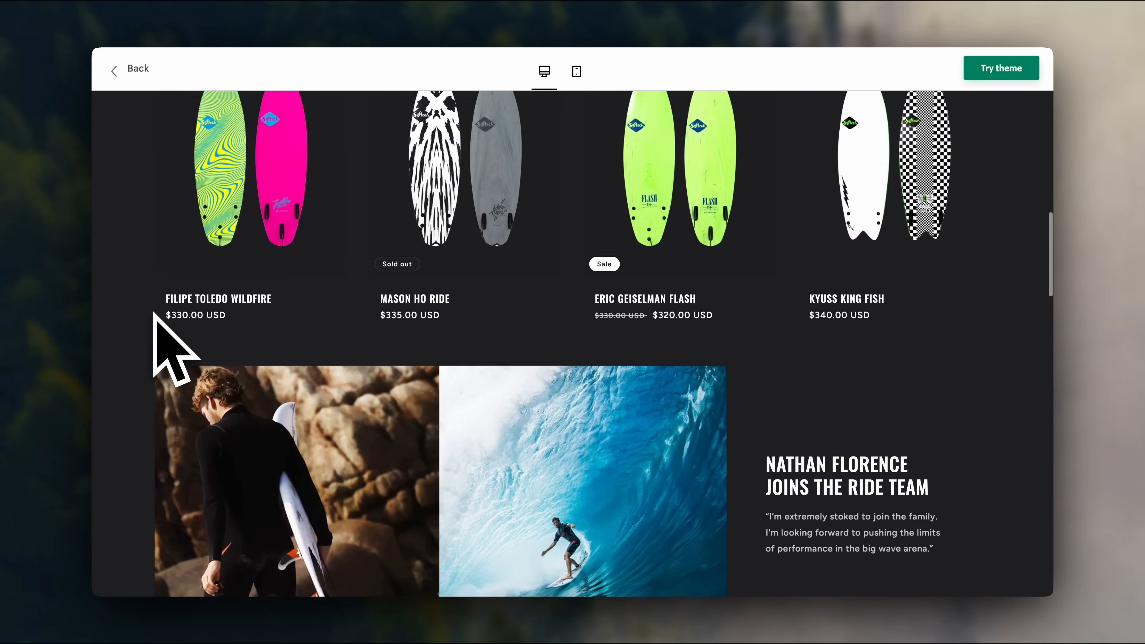
scroll(153, 312, down, 15)
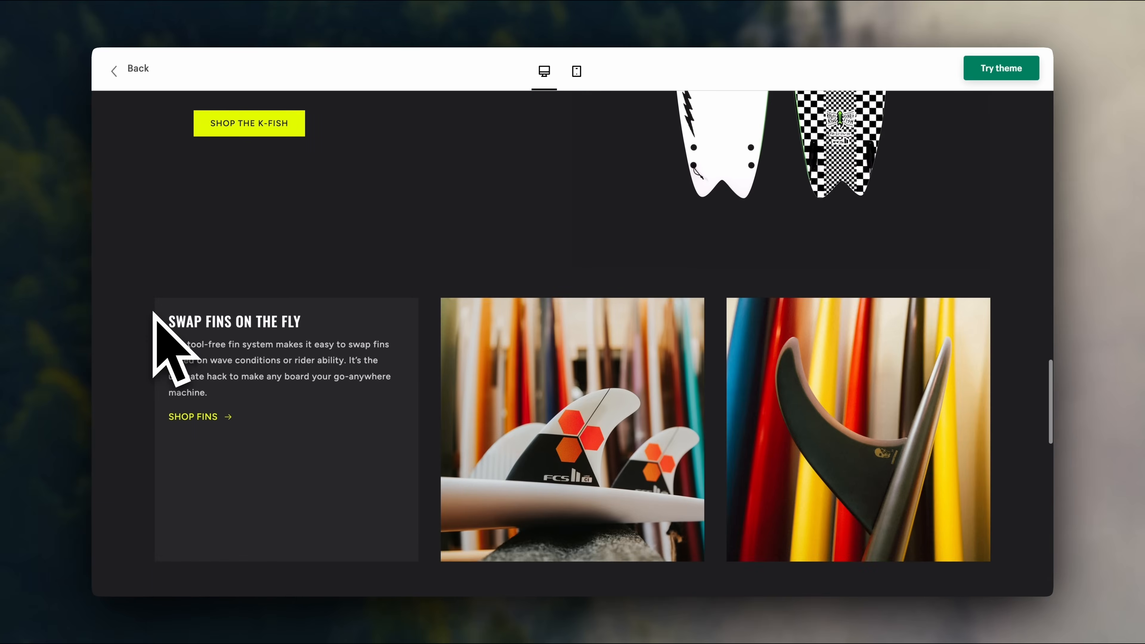
scroll(153, 312, up, 15)
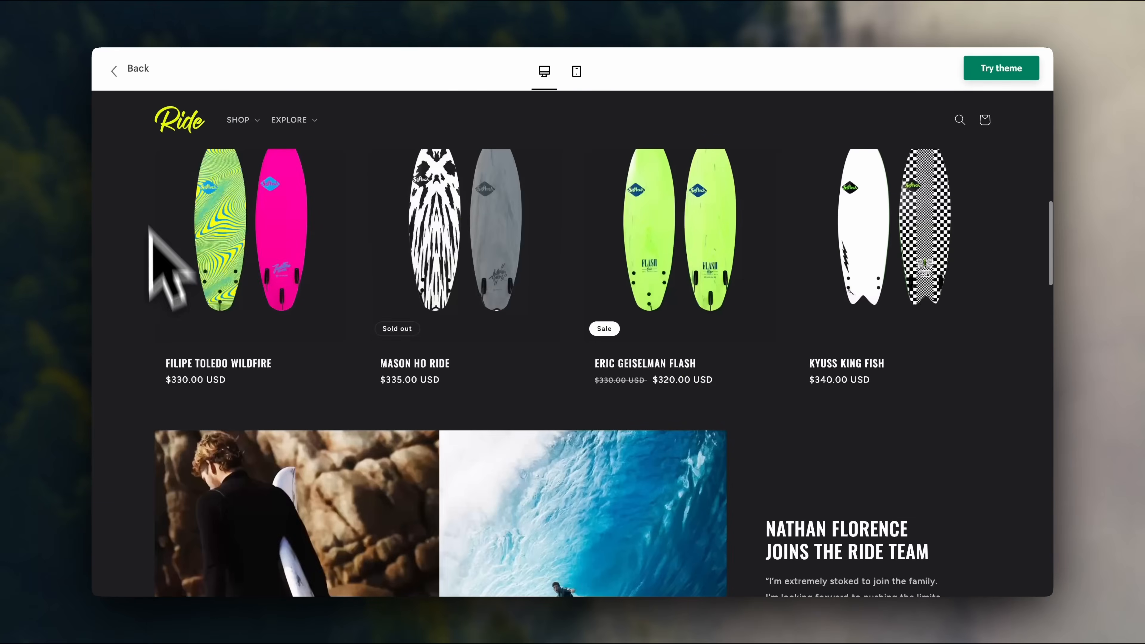
Go back to the themes list and scroll up to the Browse all themes header.
click(131, 77)
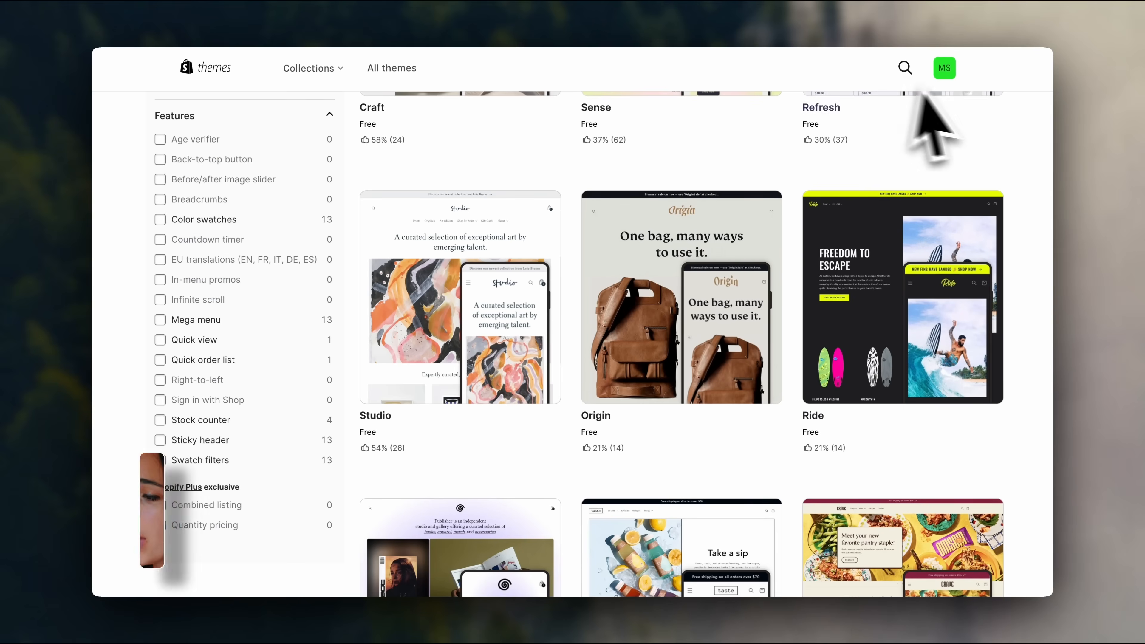
scroll(1041, 257, up, 5)
scroll(1037, 249, up, 5)
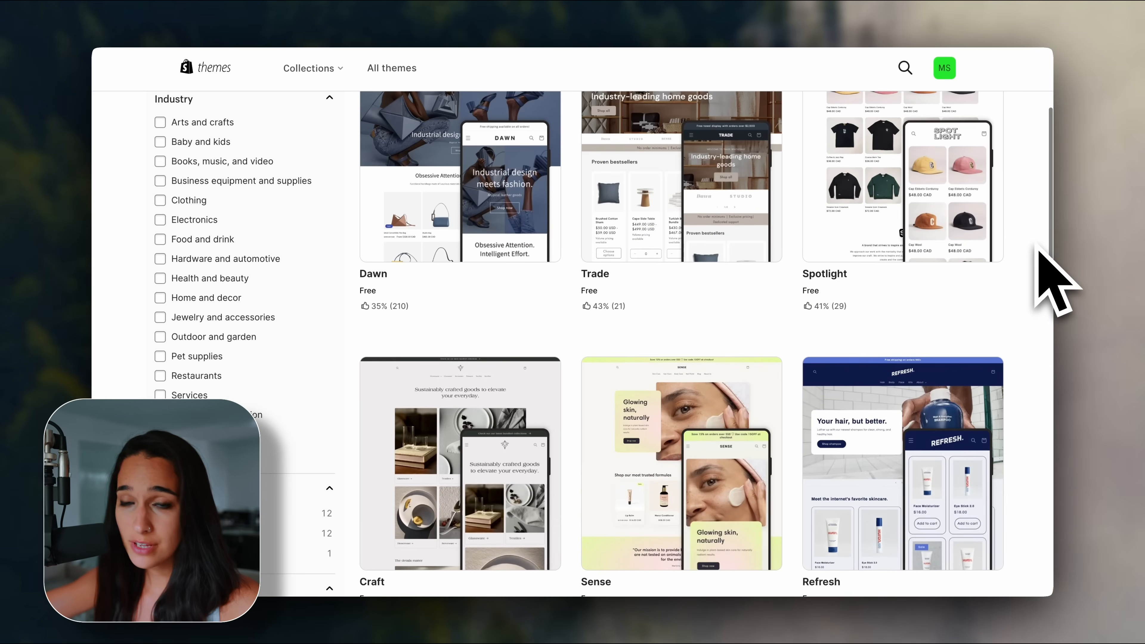
scroll(1045, 269, up, 5)
Switch the catalogue filter from Free to Paid themes and browse the list.
click(168, 222)
click(168, 243)
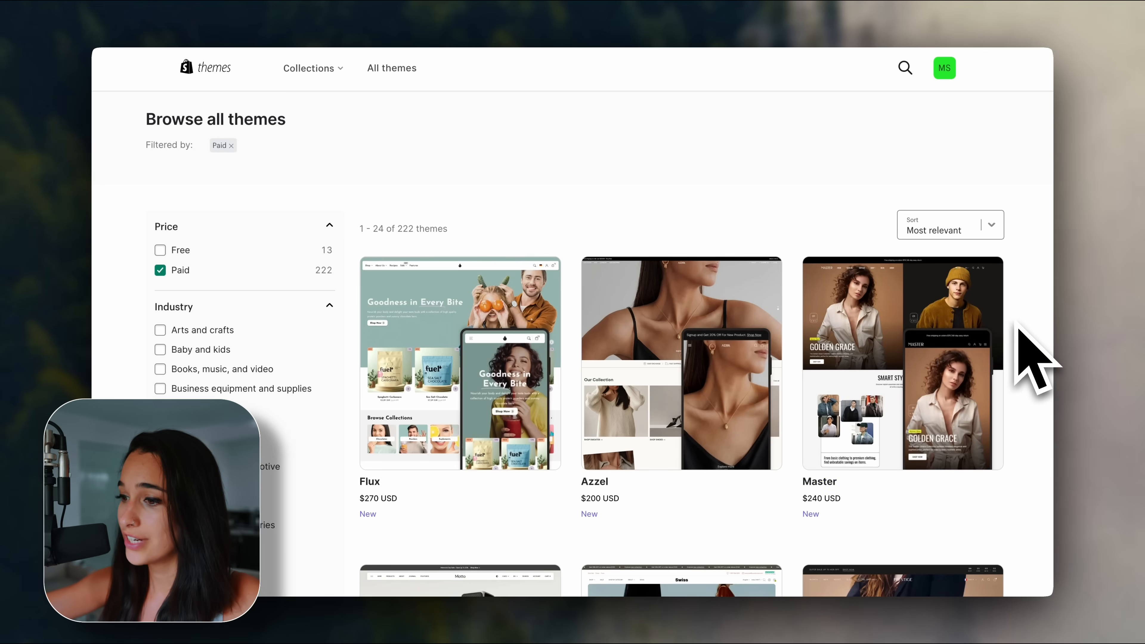
scroll(1019, 327, down, 3)
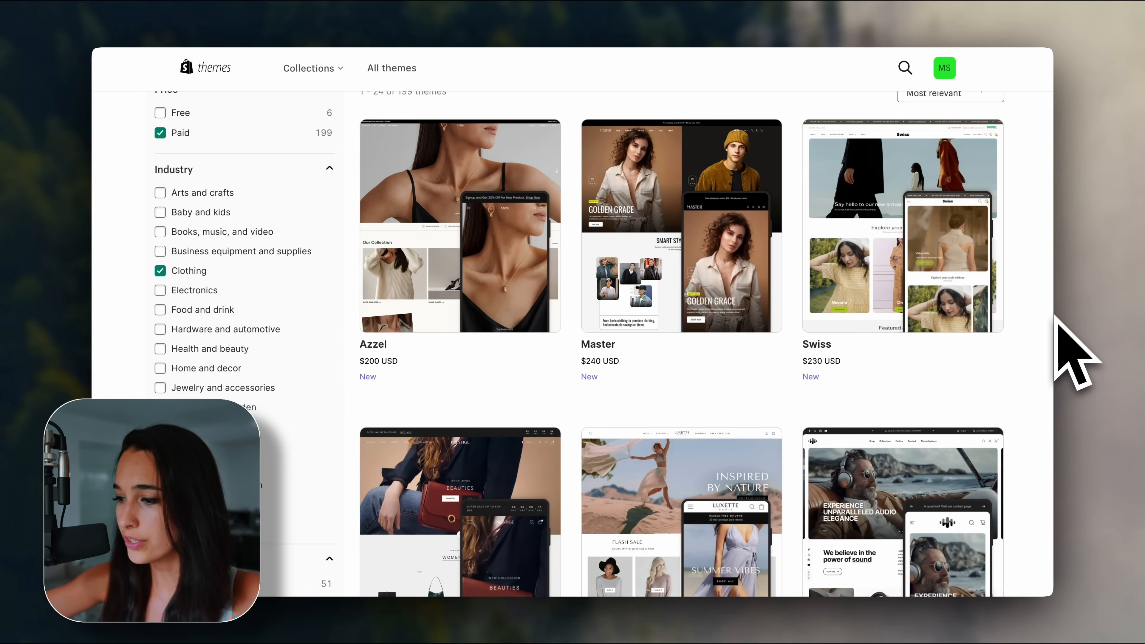
scroll(1056, 315, down, 3)
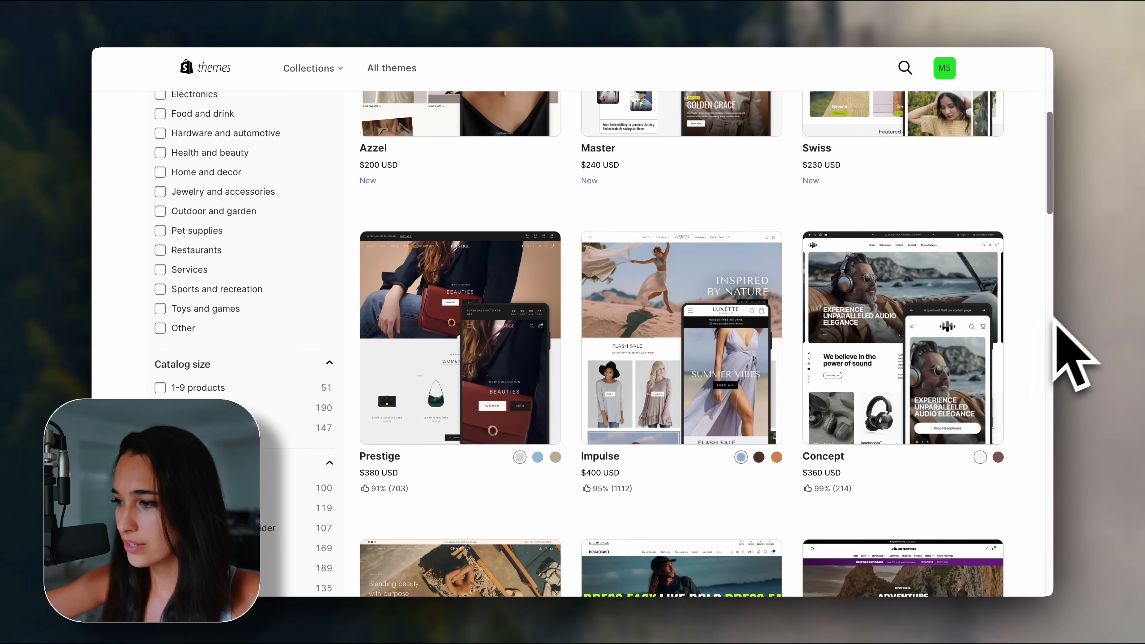
Look through the $400 Impulse theme's demo store, then return to the admin Themes page.
click(671, 318)
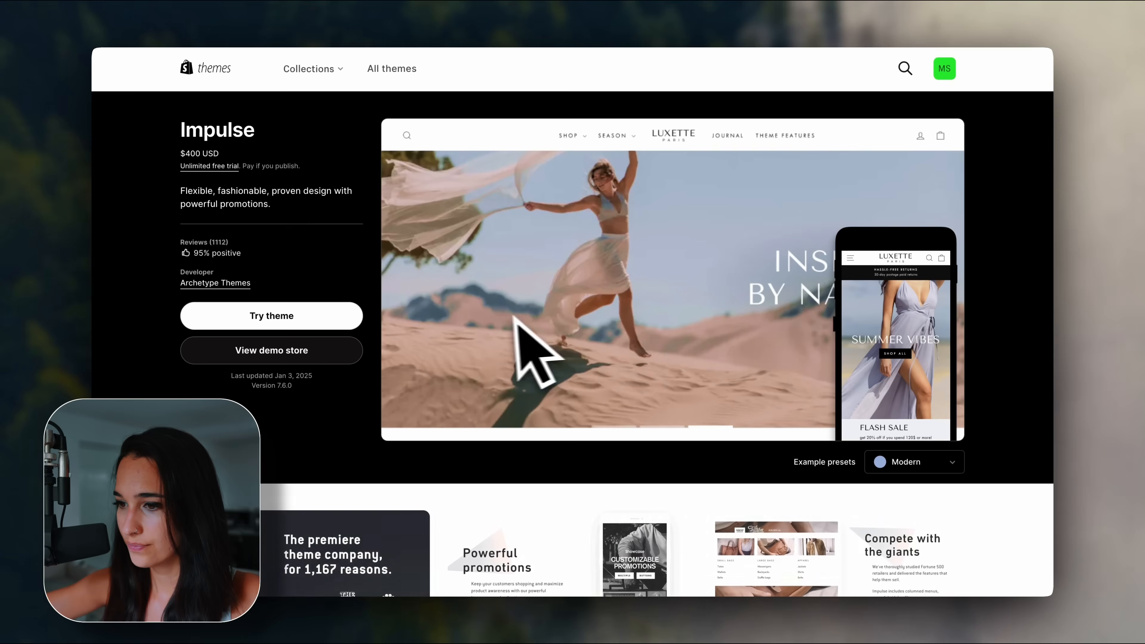
click(348, 353)
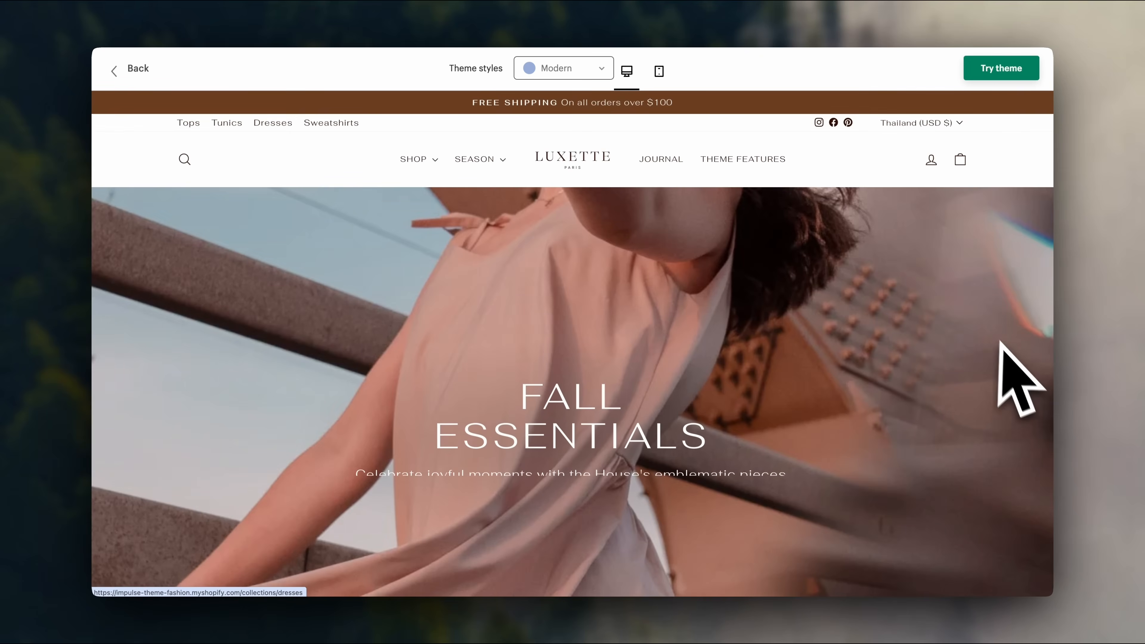
scroll(1014, 375, down, 1)
scroll(1013, 368, down, 10)
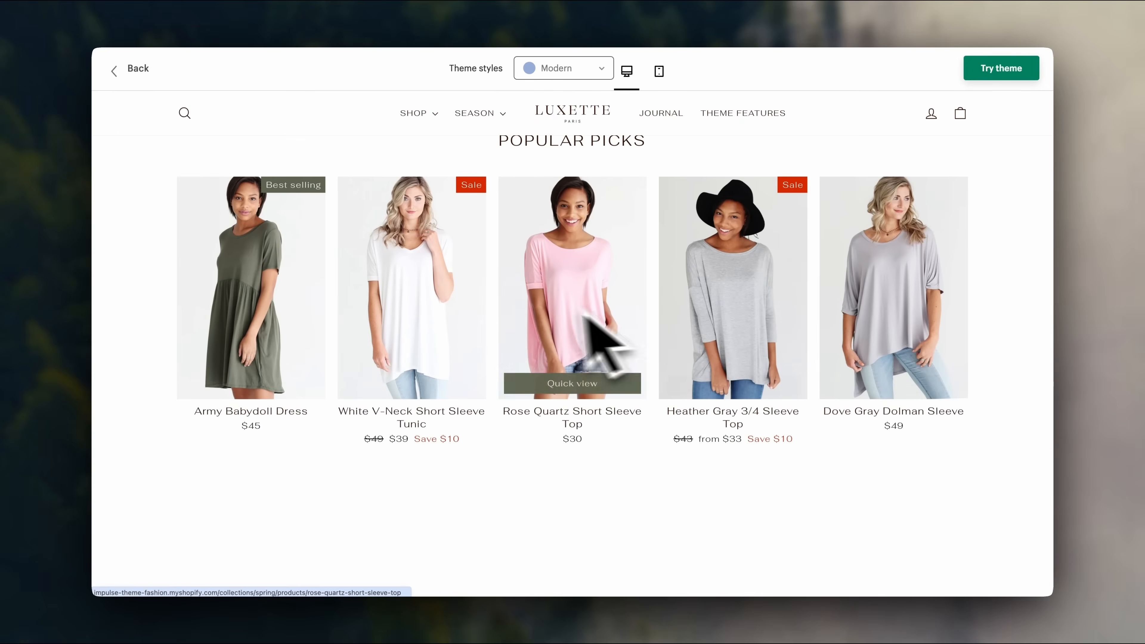
scroll(293, 288, down, 4)
scroll(294, 289, down, 12)
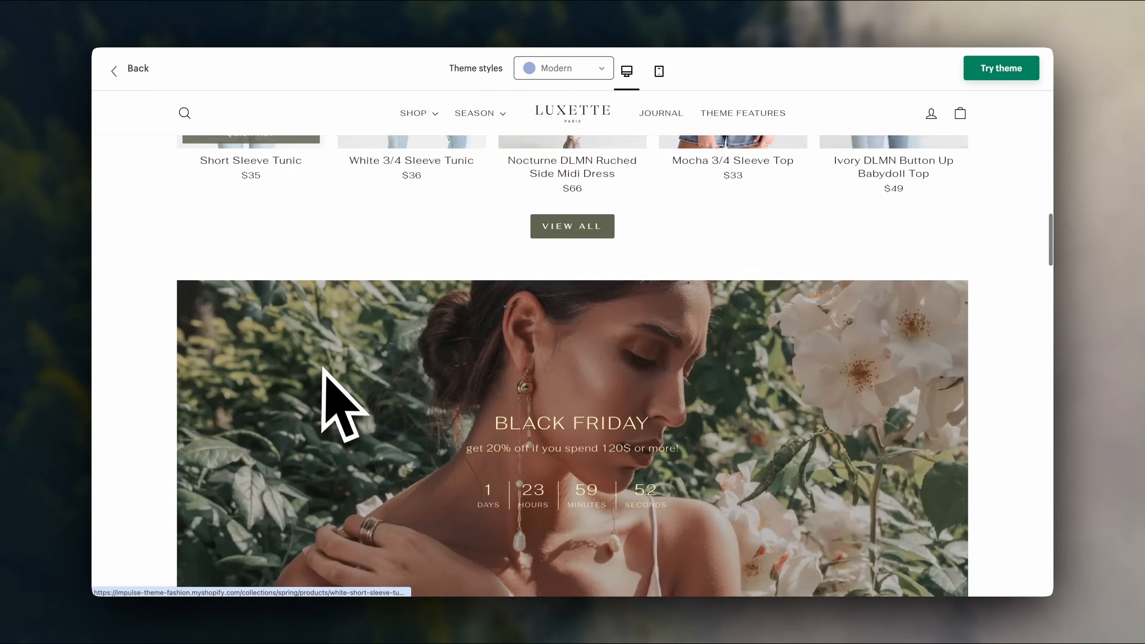
scroll(324, 370, down, 5)
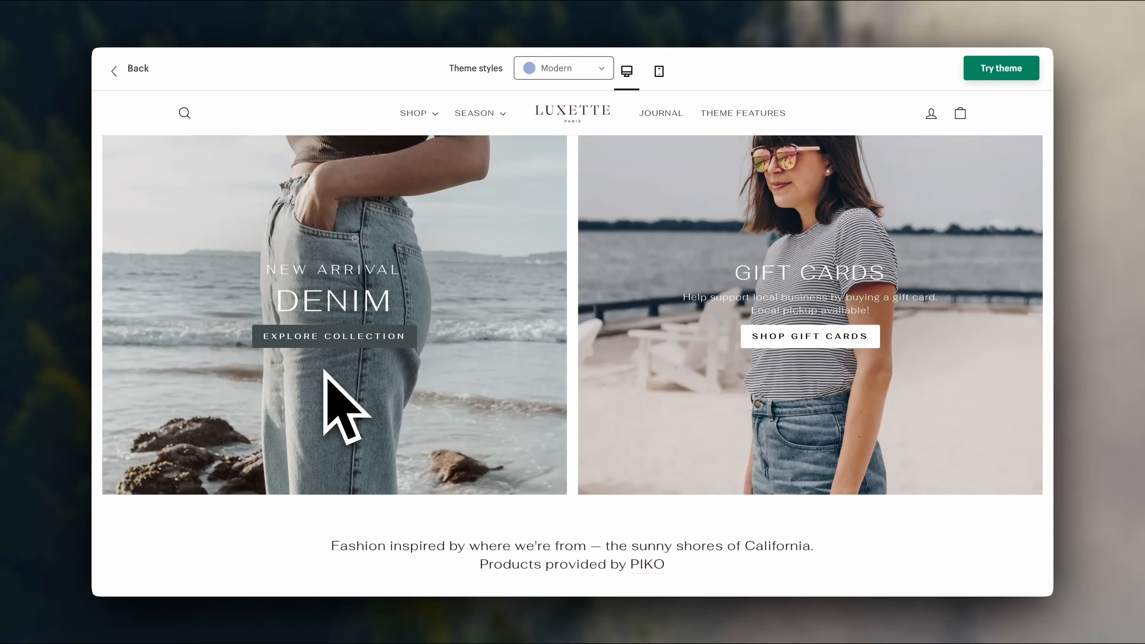
scroll(325, 370, down, 20)
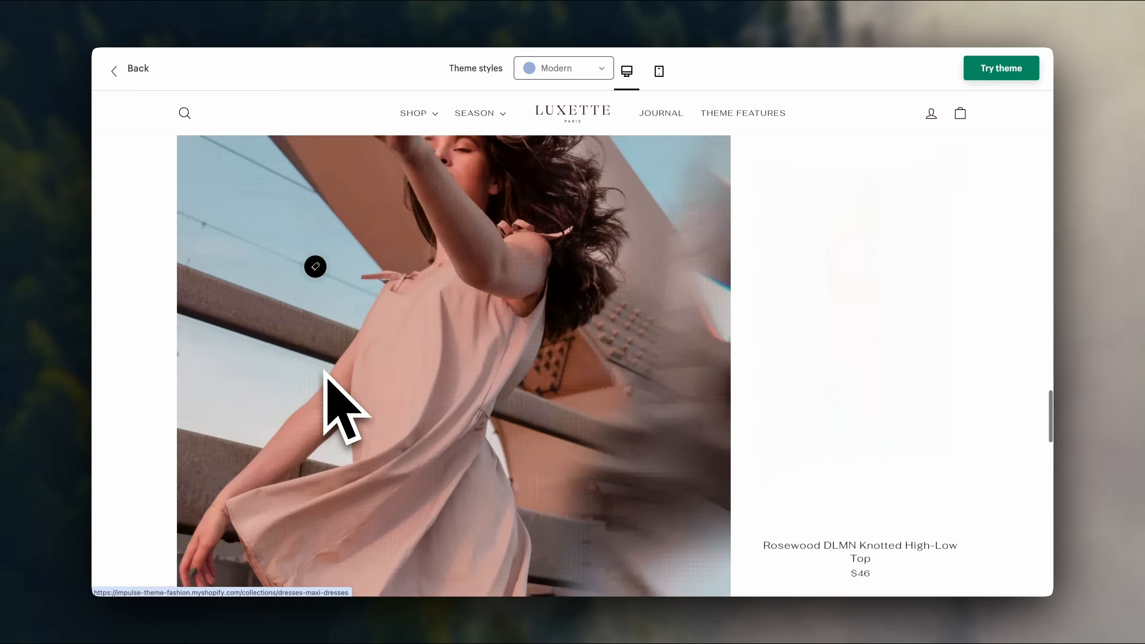
scroll(324, 371, down, 15)
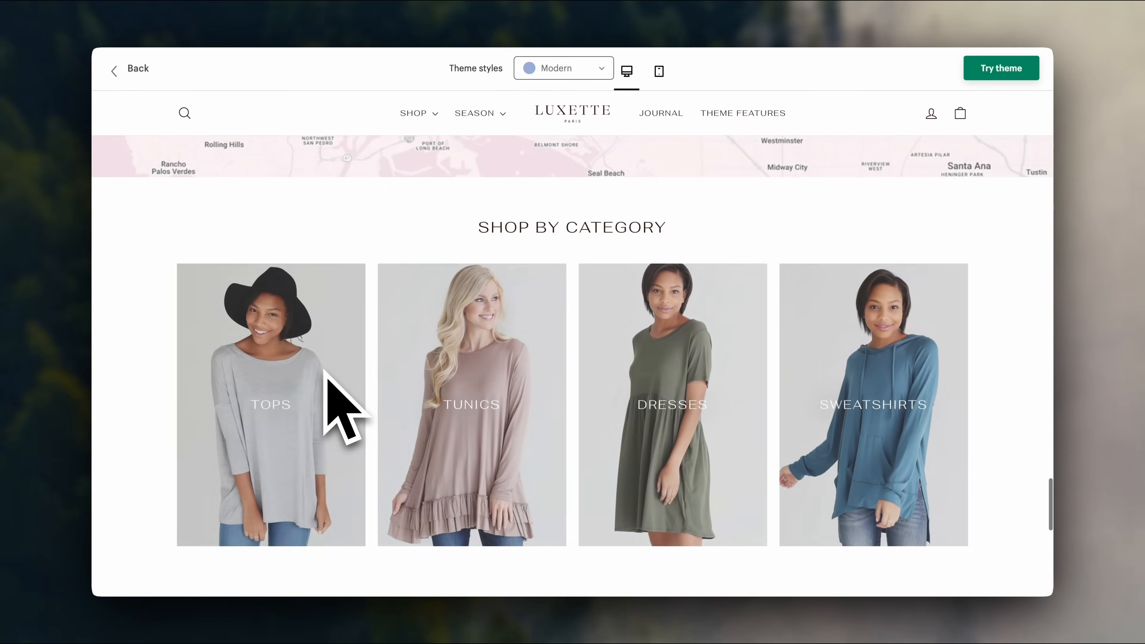
scroll(325, 370, down, 3)
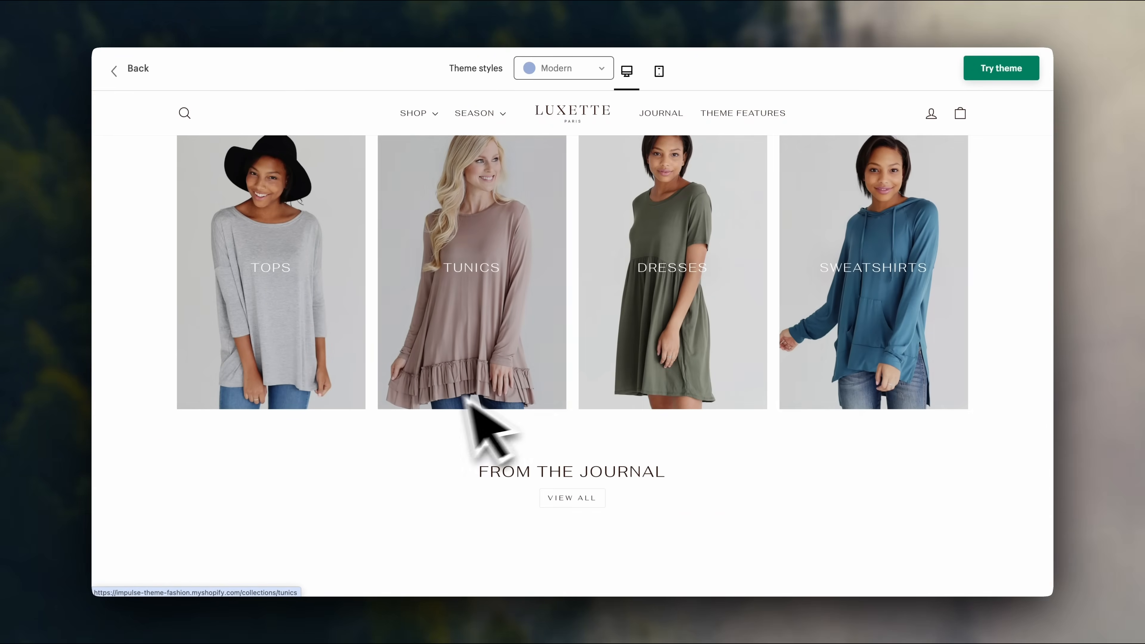
click(133, 72)
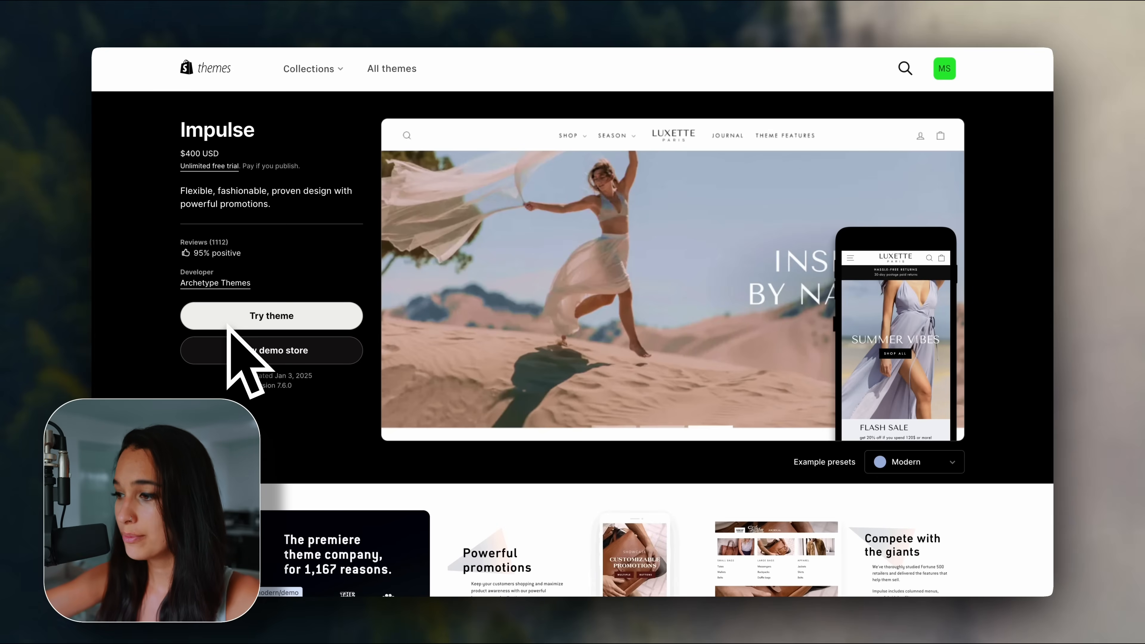
click(159, 16)
Open the current Dawn theme in the theme editor with Customize.
scroll(368, 246, up, 1)
scroll(368, 247, up, 5)
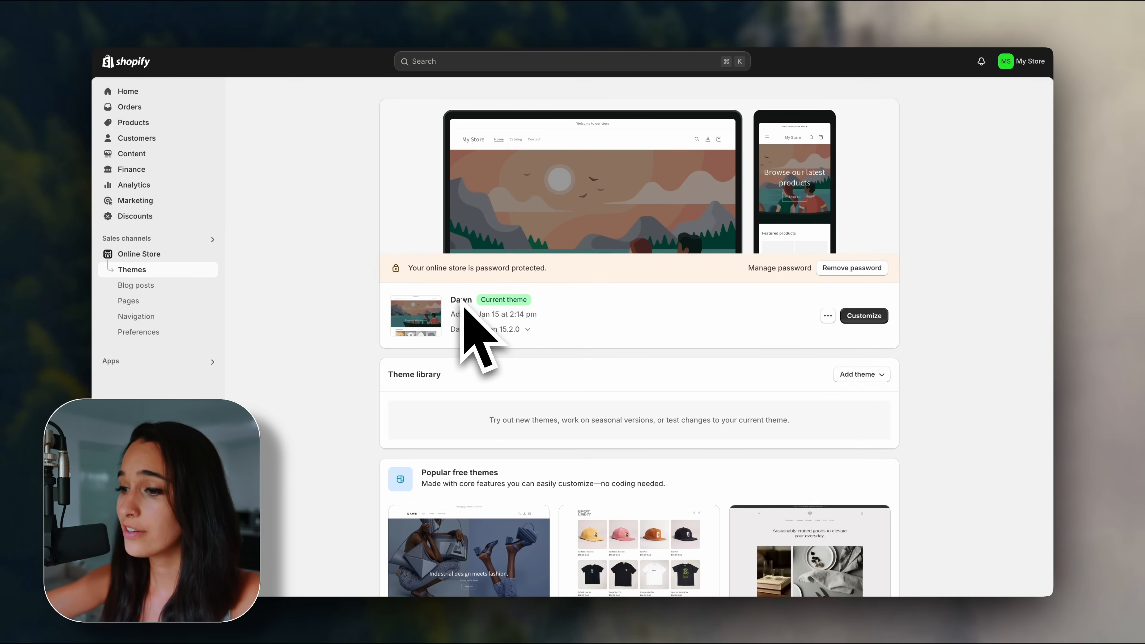
scroll(496, 315, up, 1)
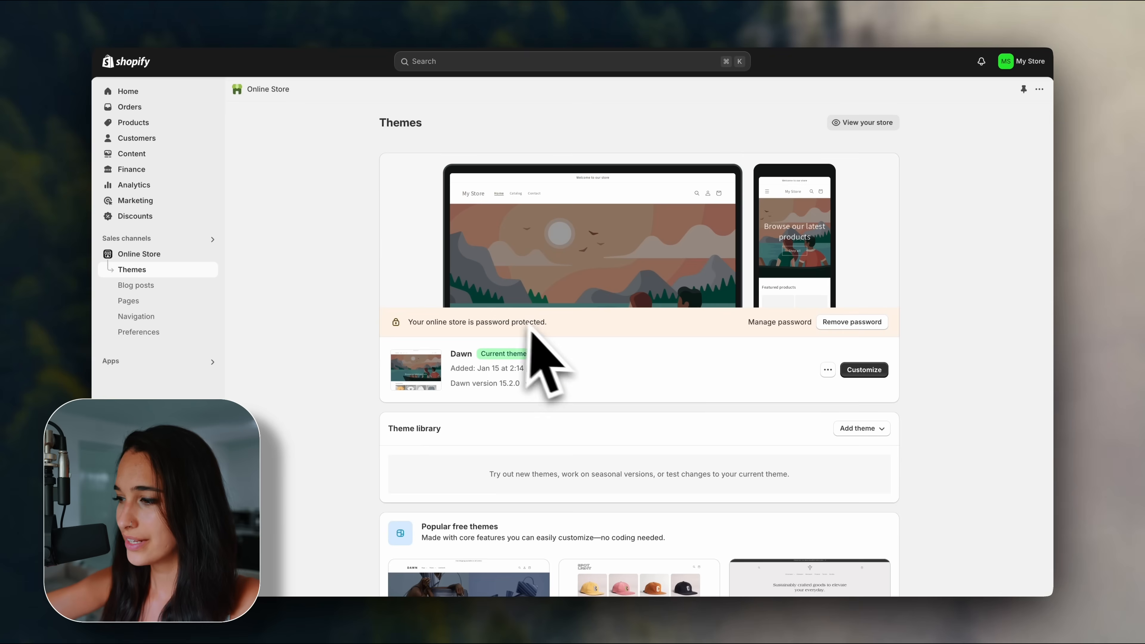
click(869, 369)
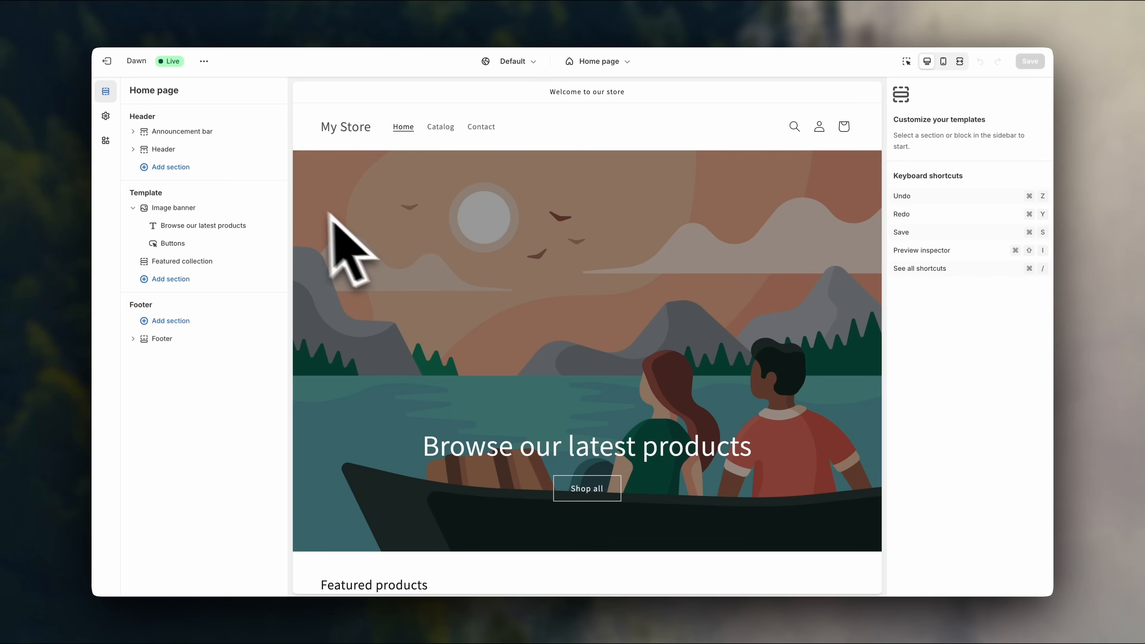
Inspect the Image banner and Featured collection section settings on the home page.
click(206, 209)
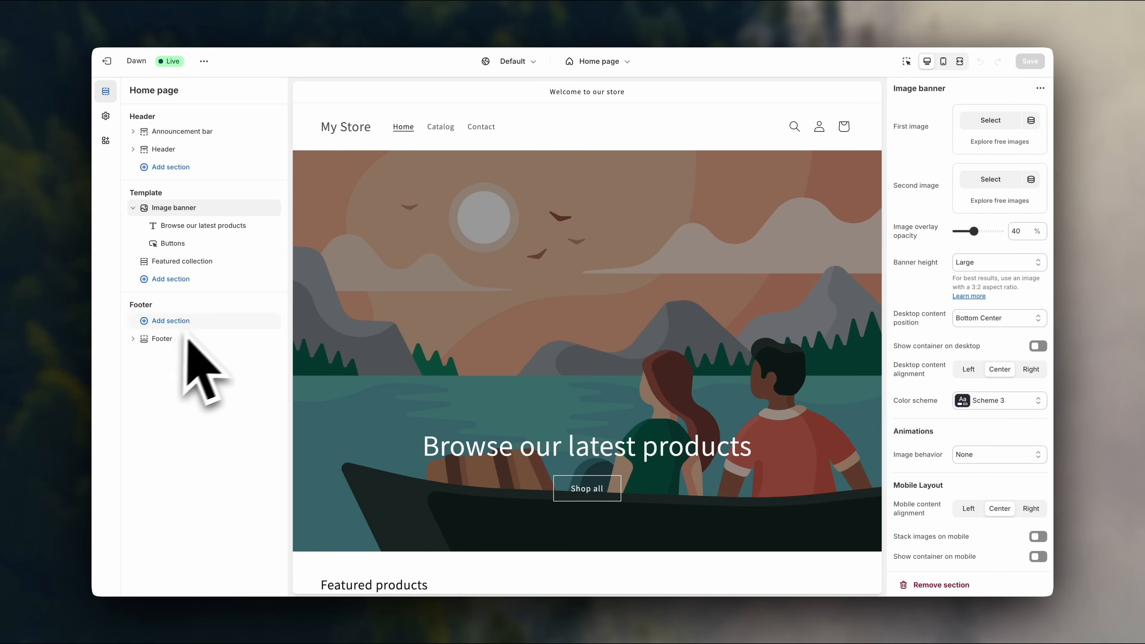
scroll(435, 282, down, 15)
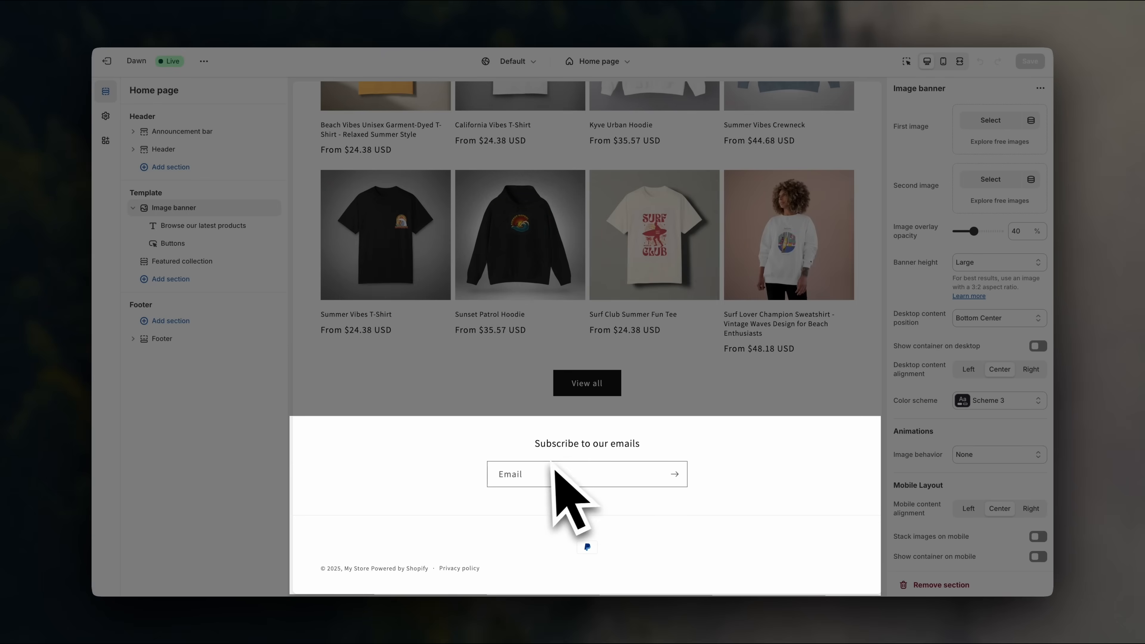
scroll(473, 458, up, 6)
scroll(471, 455, up, 5)
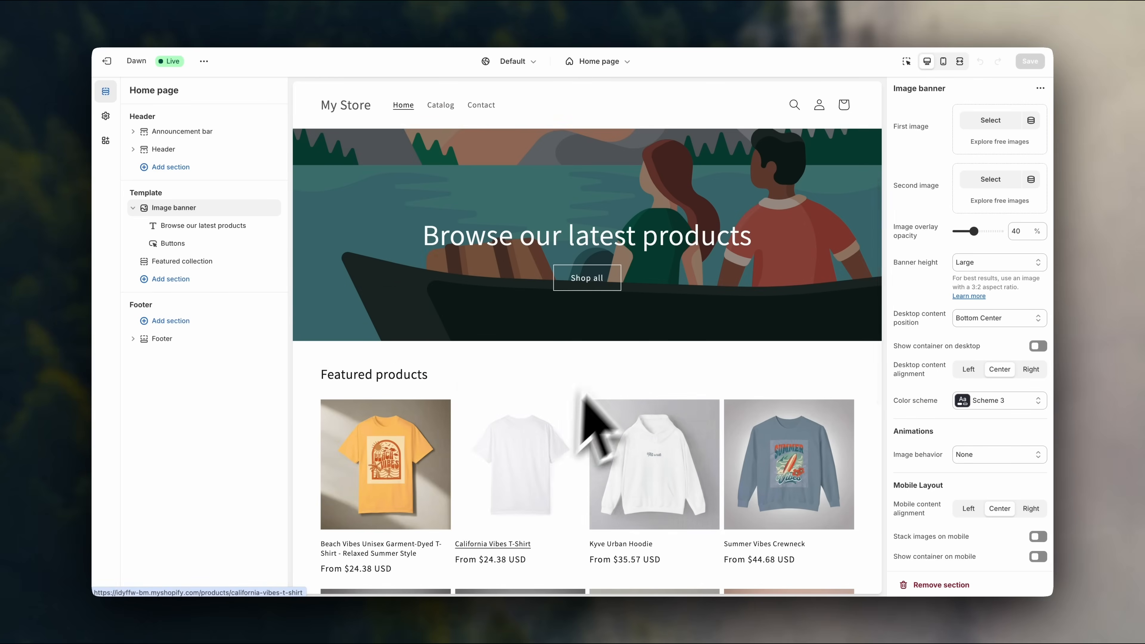
scroll(762, 311, up, 2)
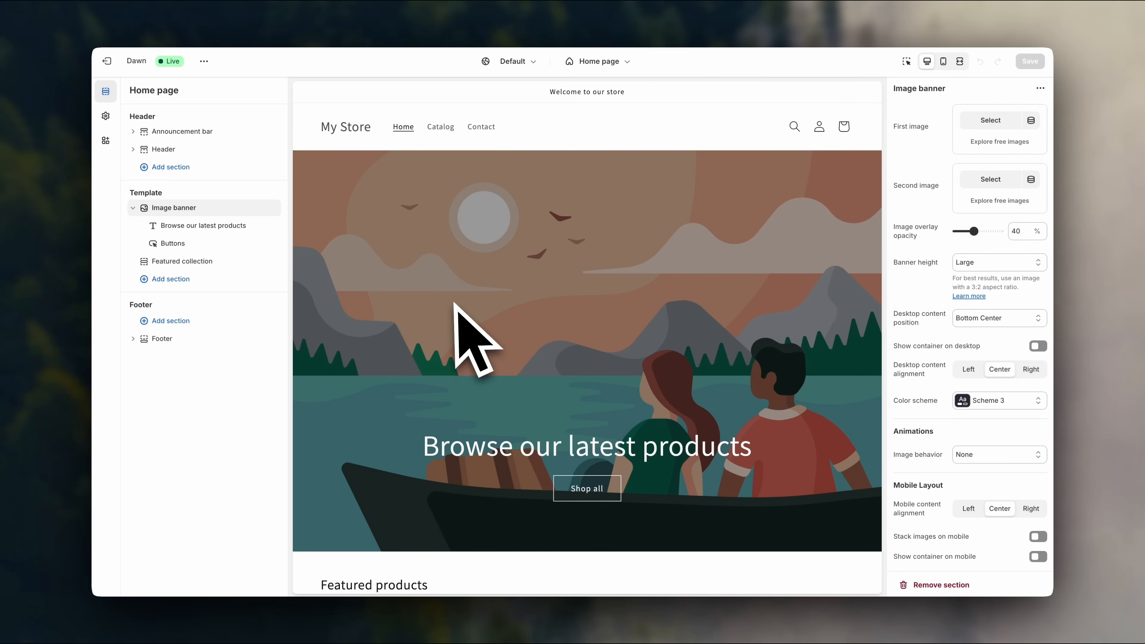
scroll(345, 453, down, 5)
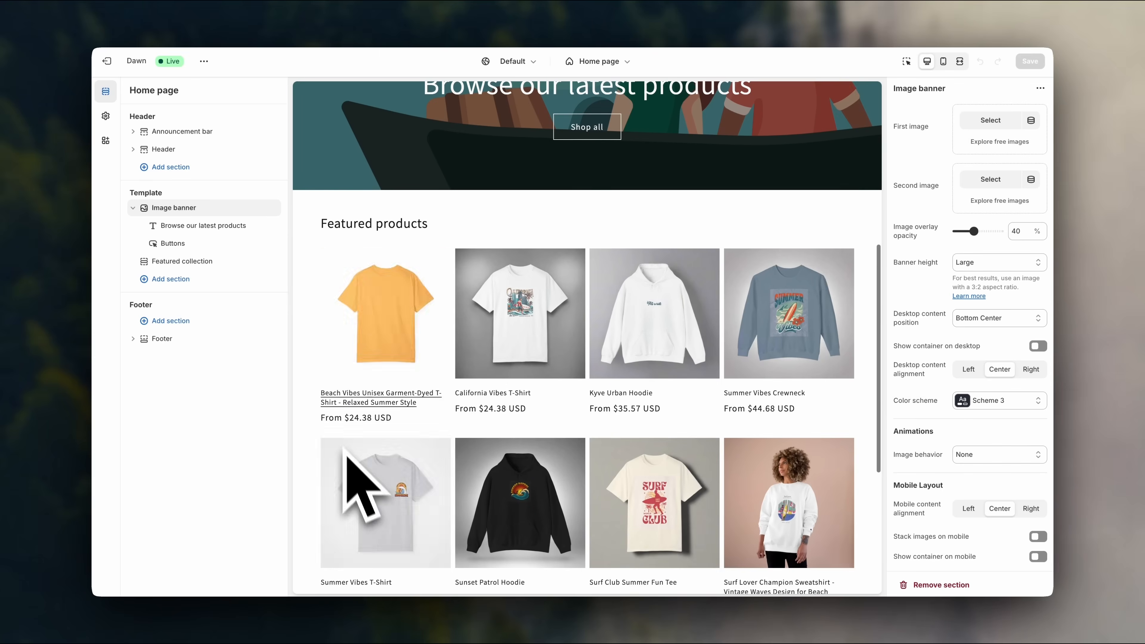
click(227, 268)
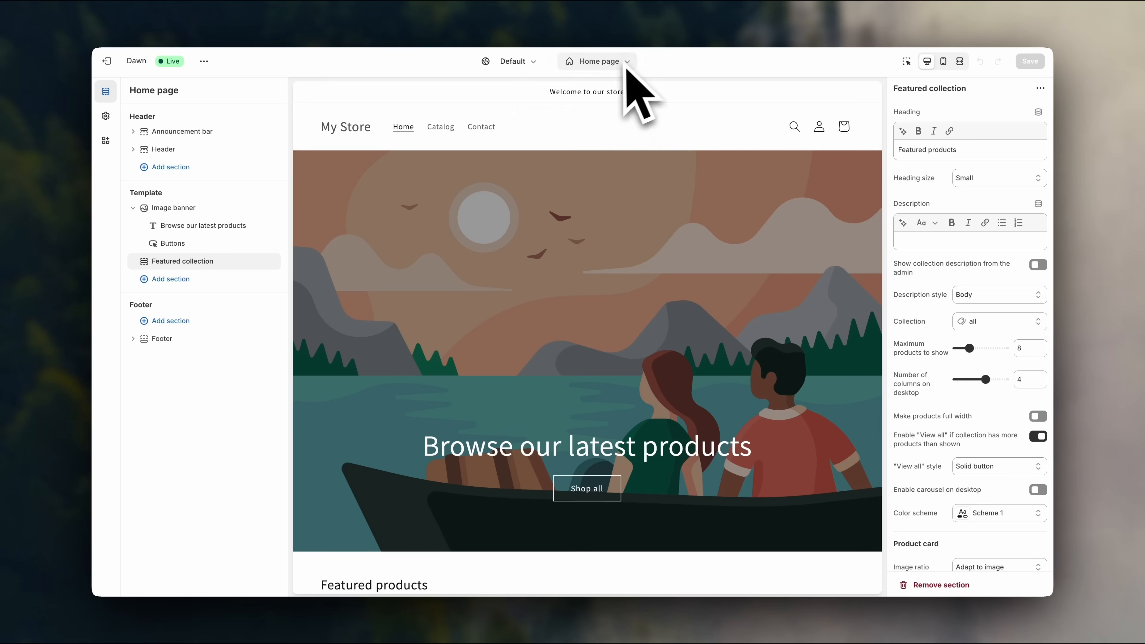
Glance at the page template list, keep Home page, and show the theme-wide settings.
click(613, 63)
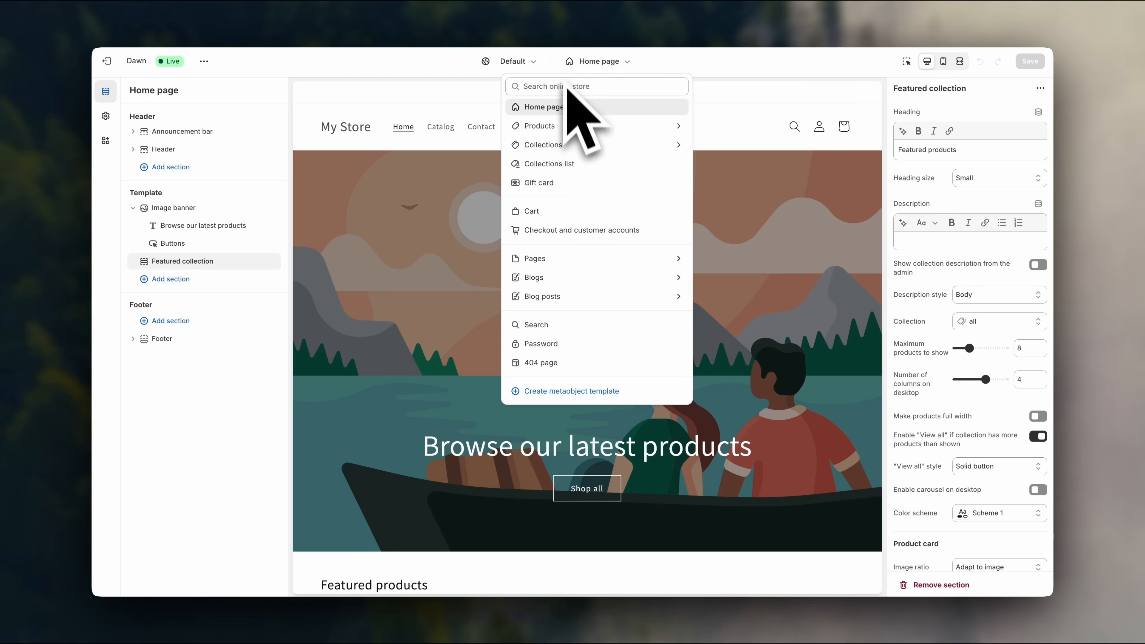
click(579, 64)
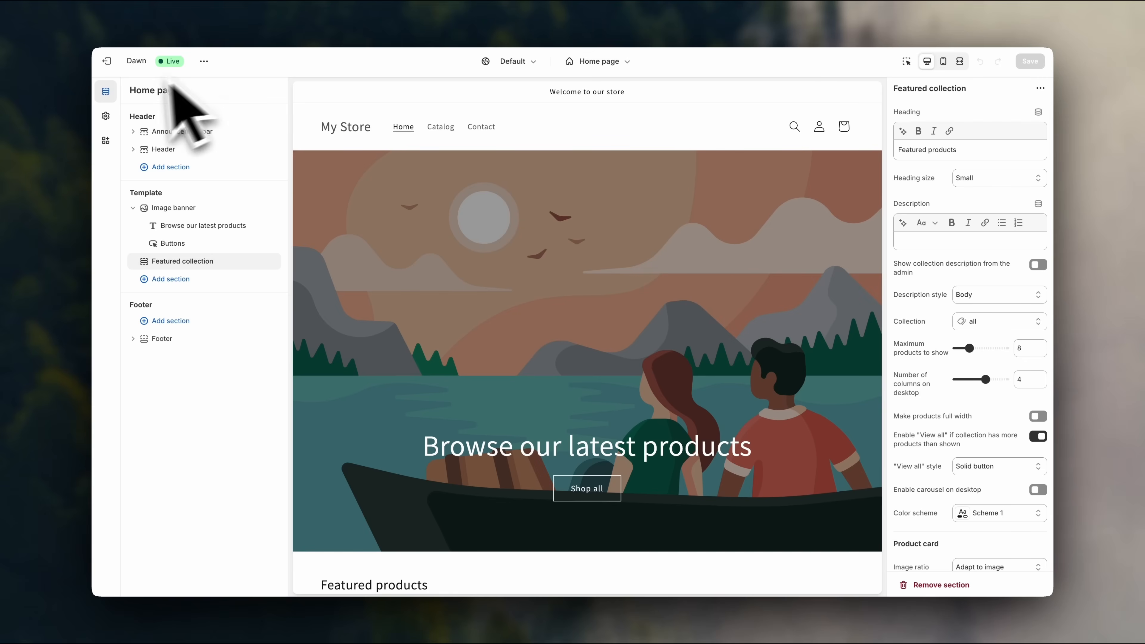
click(108, 118)
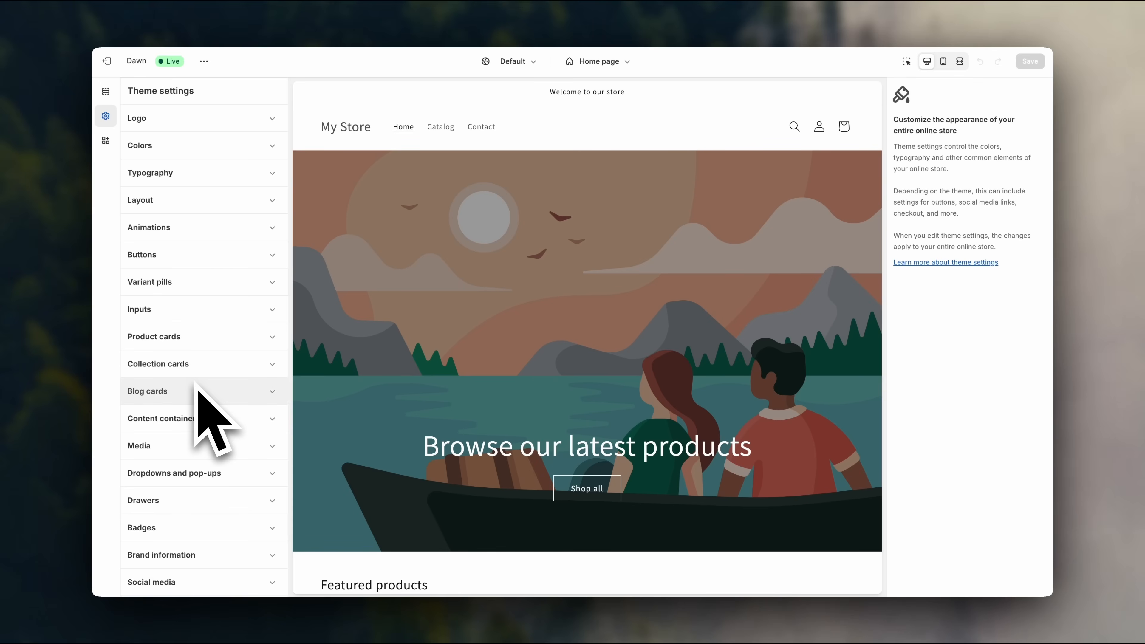
Upload the second Philanthropist PNG as the store logo and set desktop logo width to 180 px.
click(250, 127)
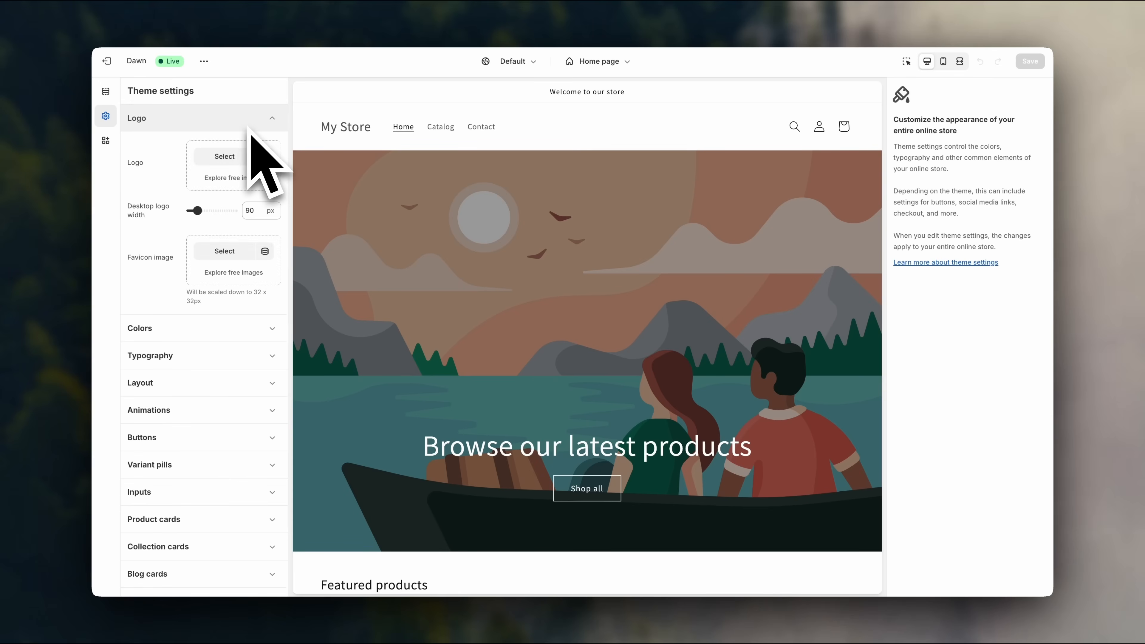
click(234, 162)
click(584, 225)
click(416, 212)
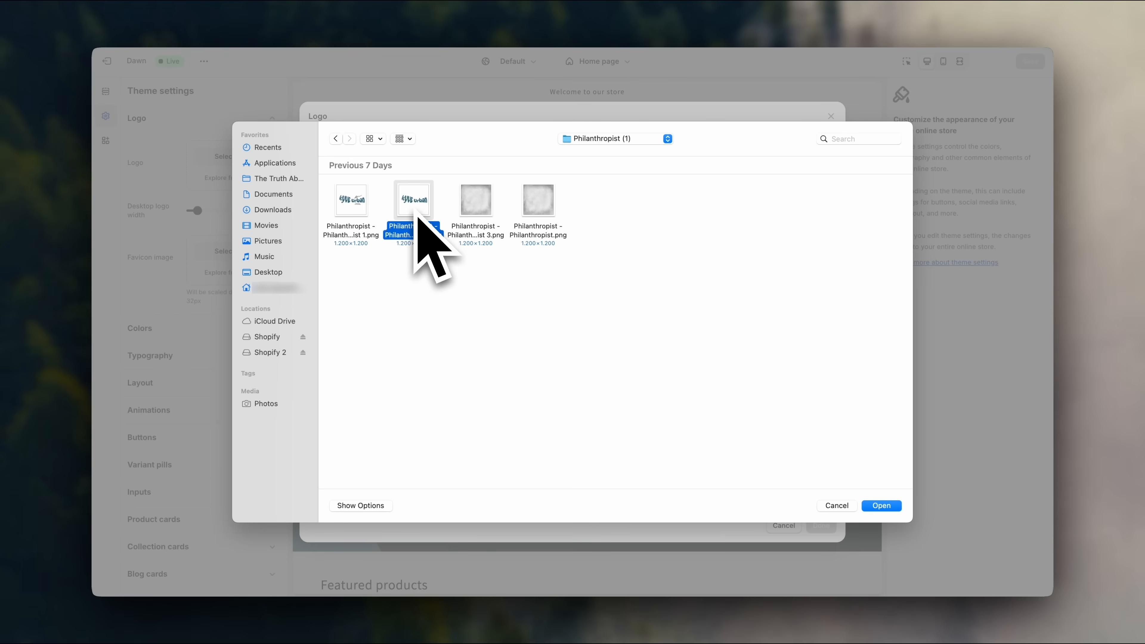
click(881, 505)
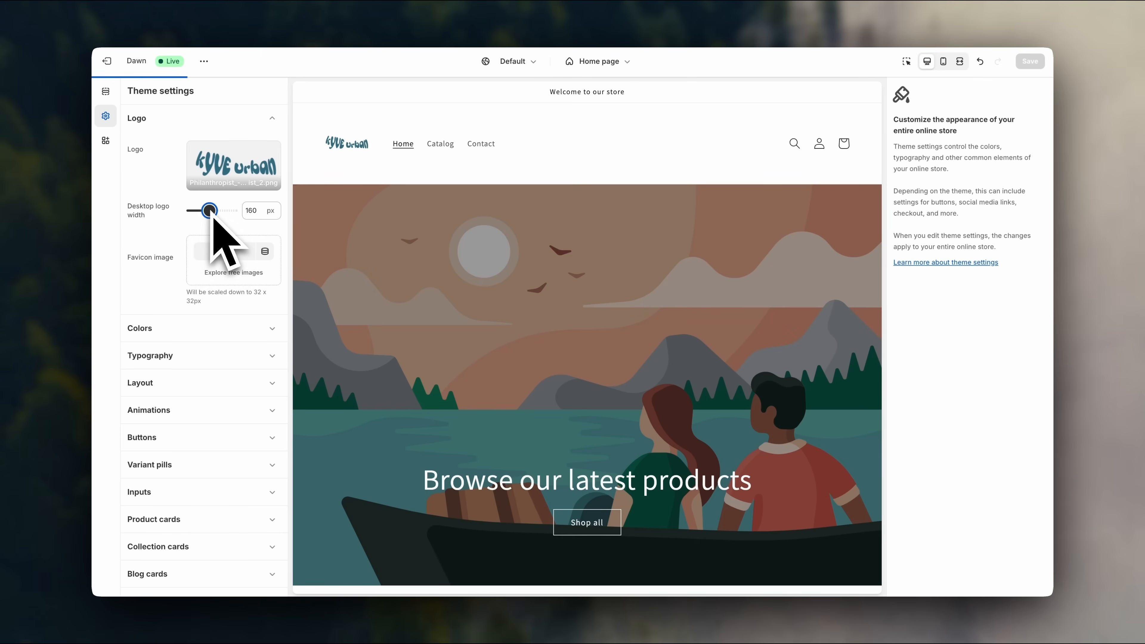
drag(215, 220, 218, 222)
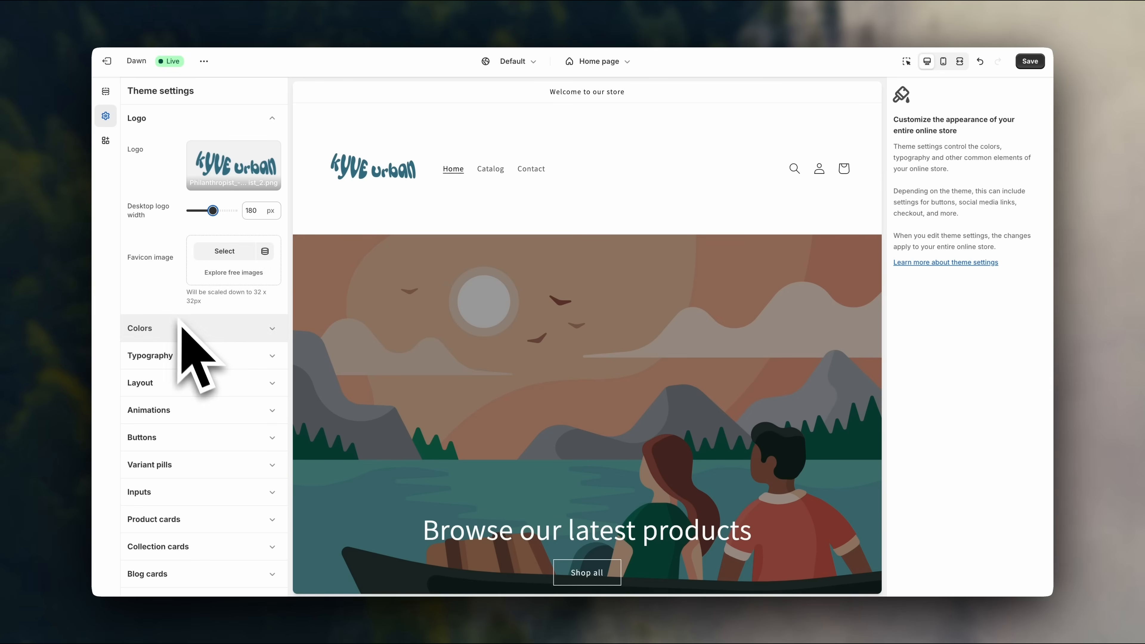
click(233, 360)
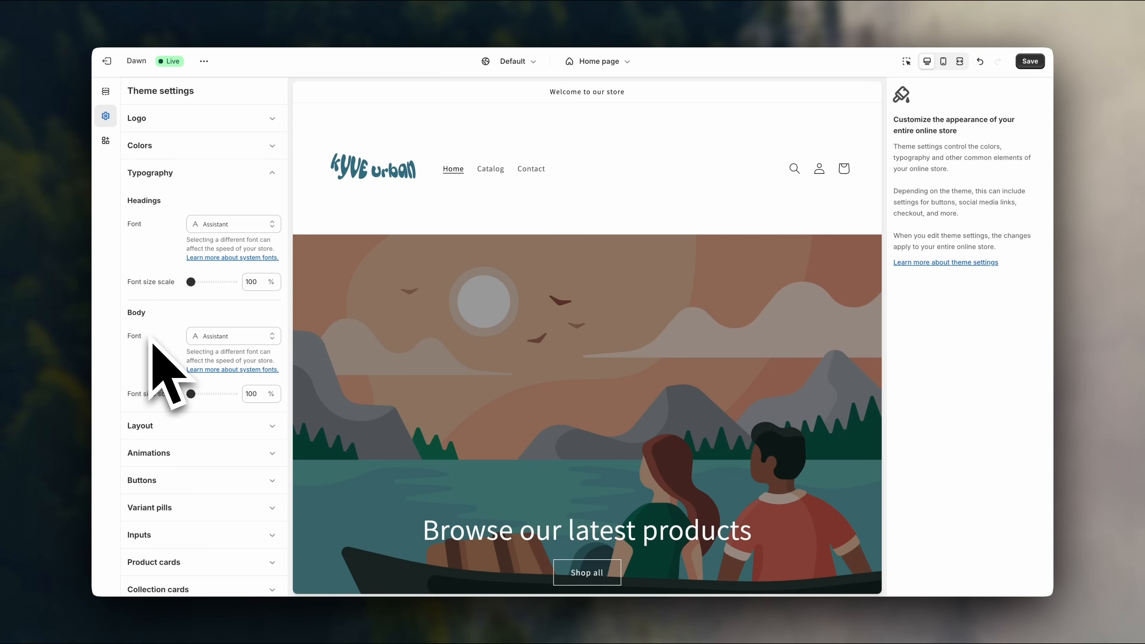
click(113, 94)
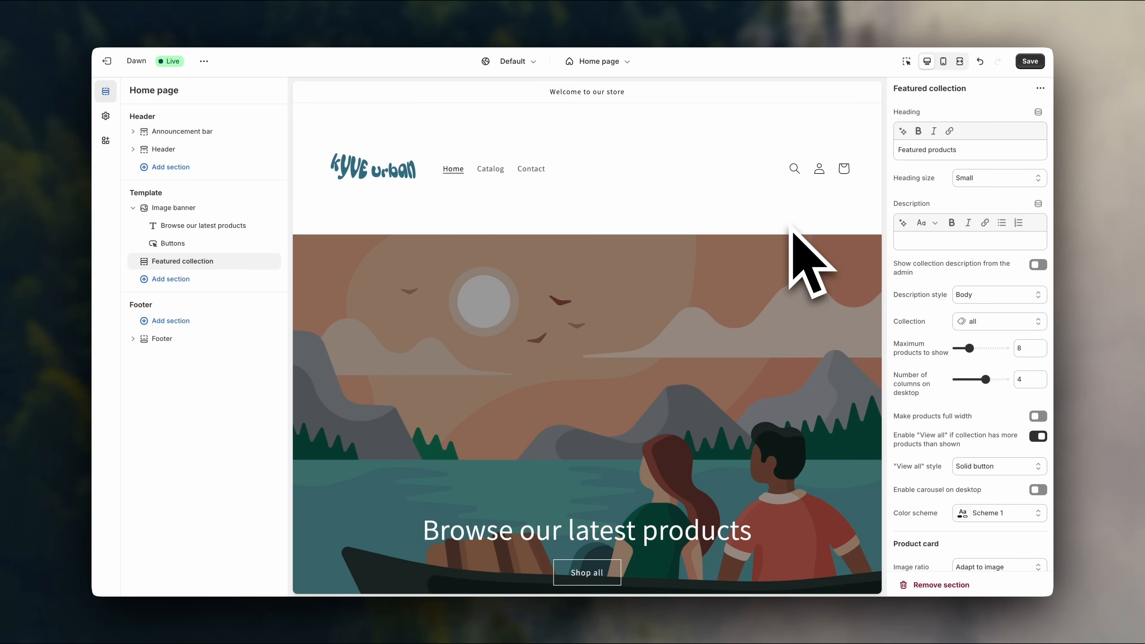
Open the Image banner settings and browse free images for its first image.
click(211, 208)
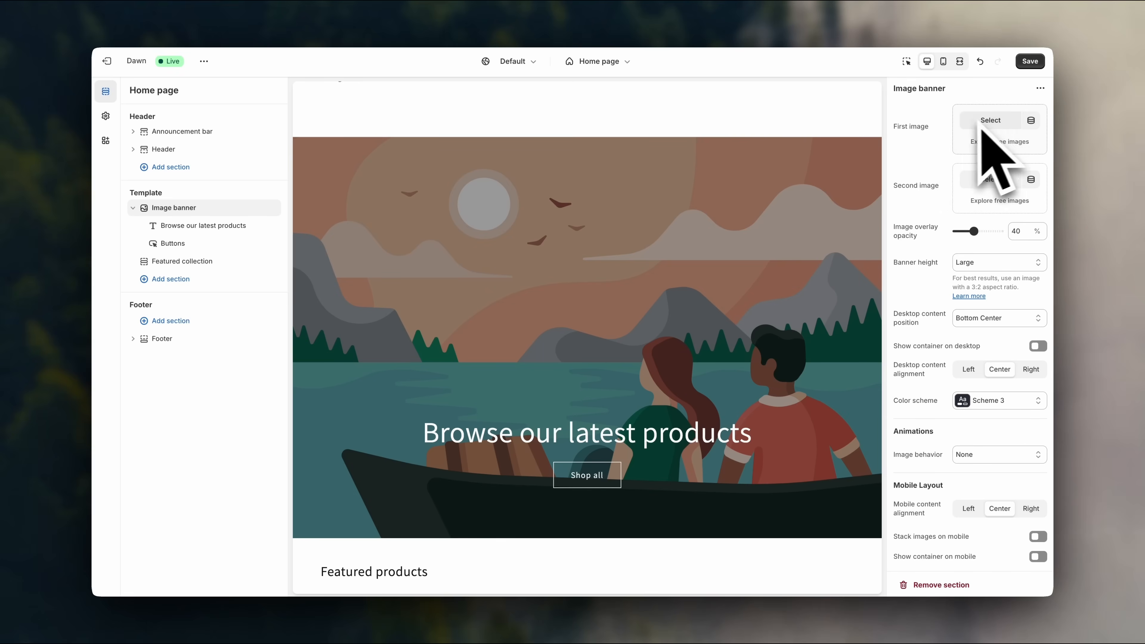
click(999, 149)
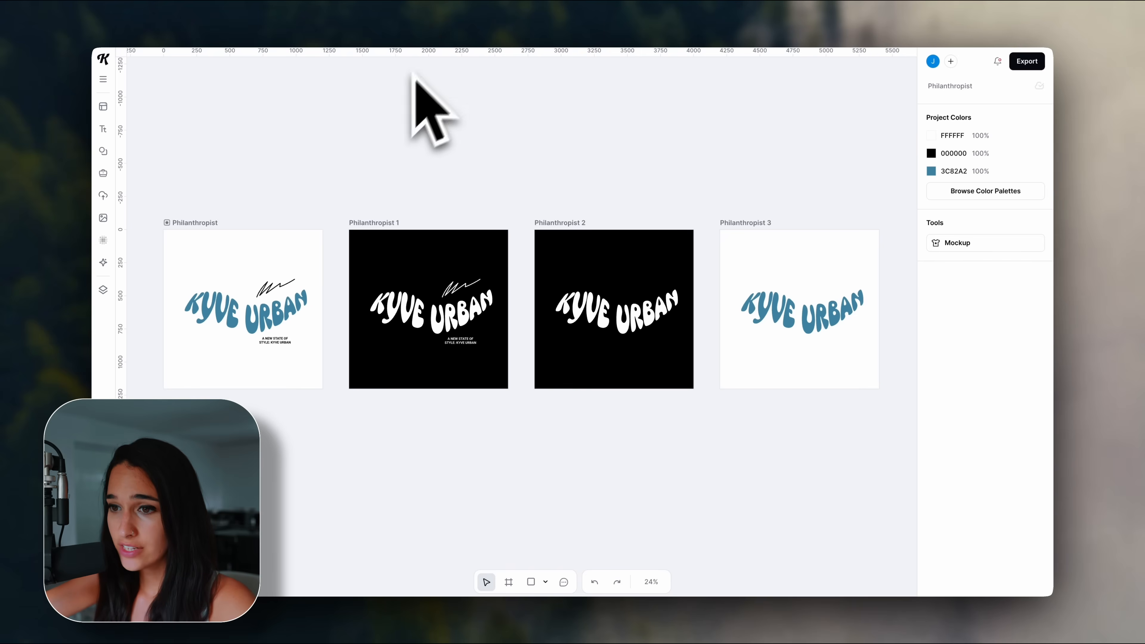
Open Kittl's Images panel and scroll through the Trending Photos.
click(109, 220)
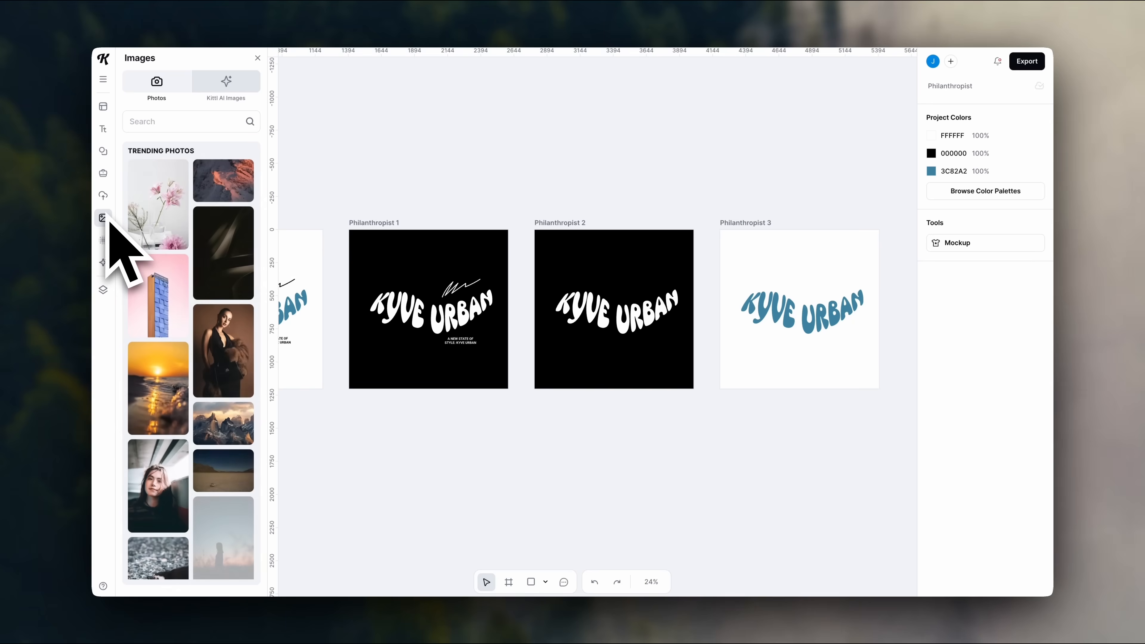
scroll(200, 273, down, 10)
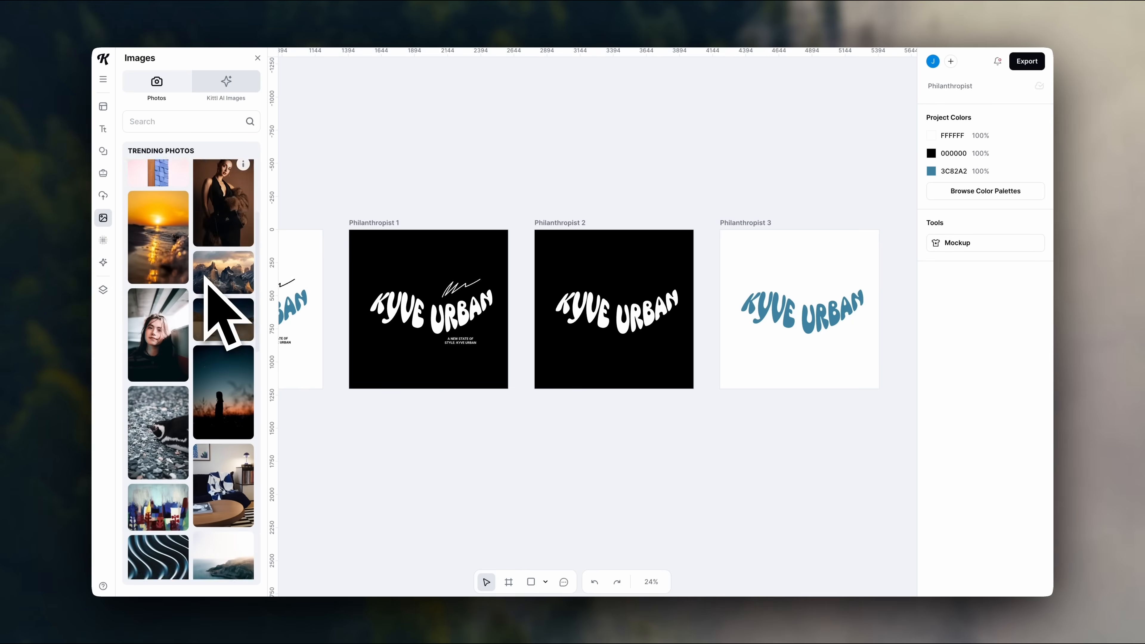
scroll(205, 276, down, 10)
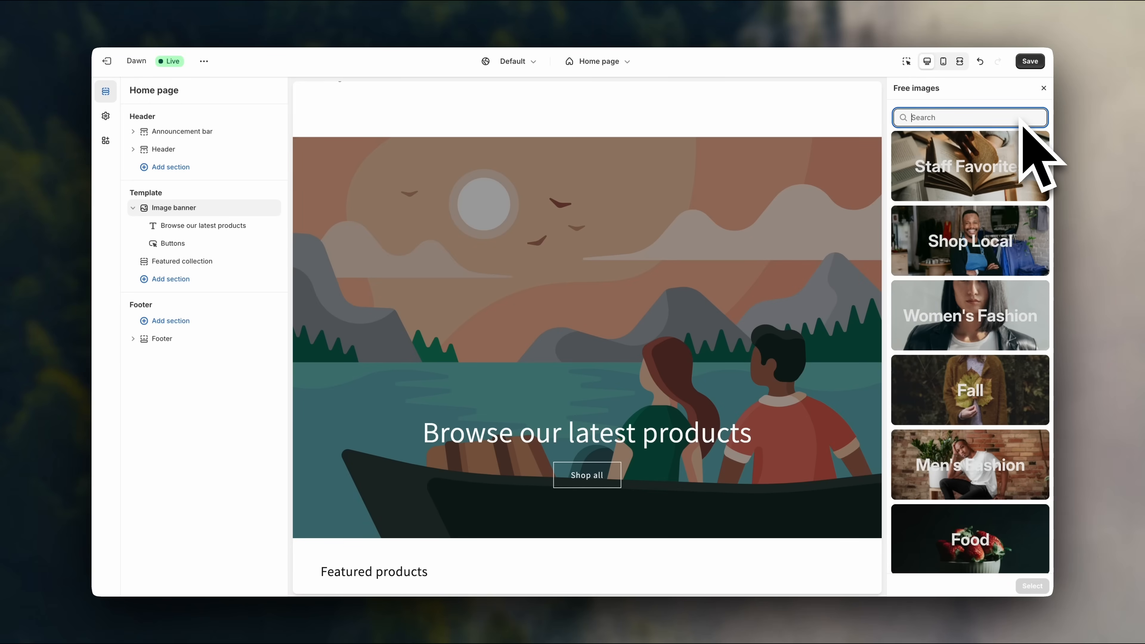
Search free images for 'surf' and set the surfer-walking-into-the-sea photo as the first image.
text(surf)
scroll(1009, 434, down, 5)
scroll(1009, 465, down, 8)
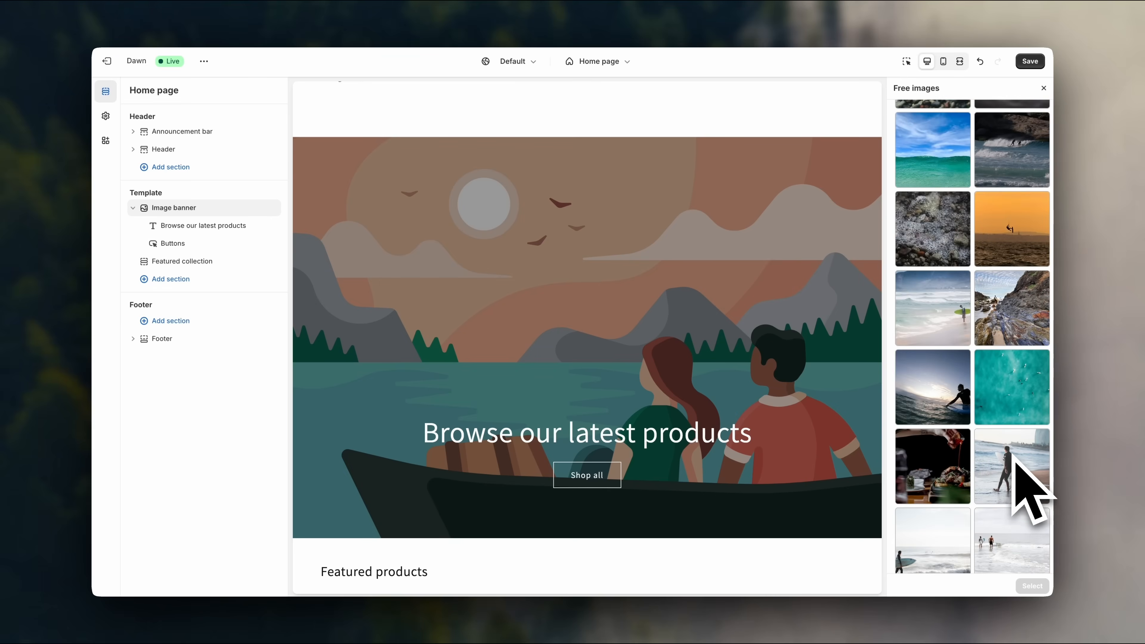
click(1013, 456)
scroll(838, 478, up, 2)
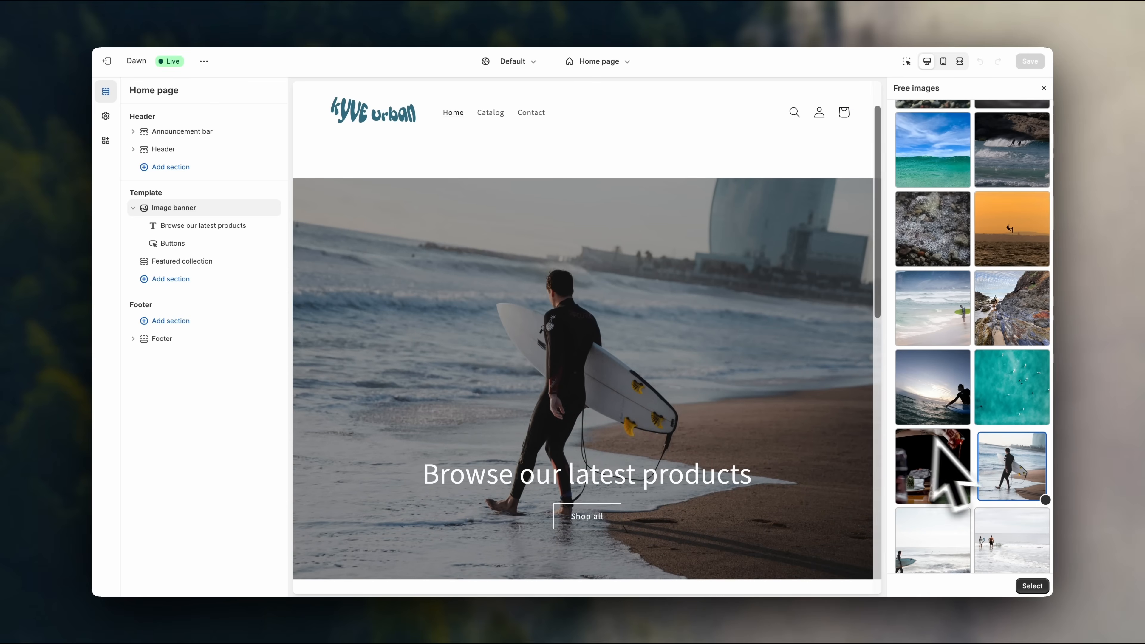
scroll(969, 469, down, 1)
scroll(804, 413, down, 2)
scroll(813, 434, up, 2)
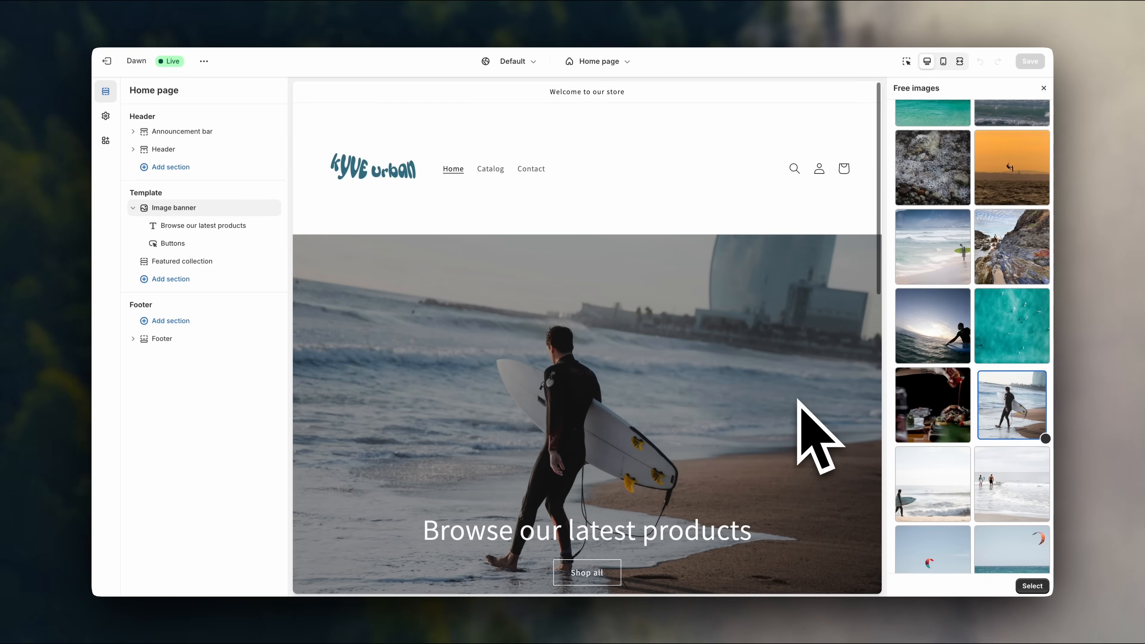
click(1030, 585)
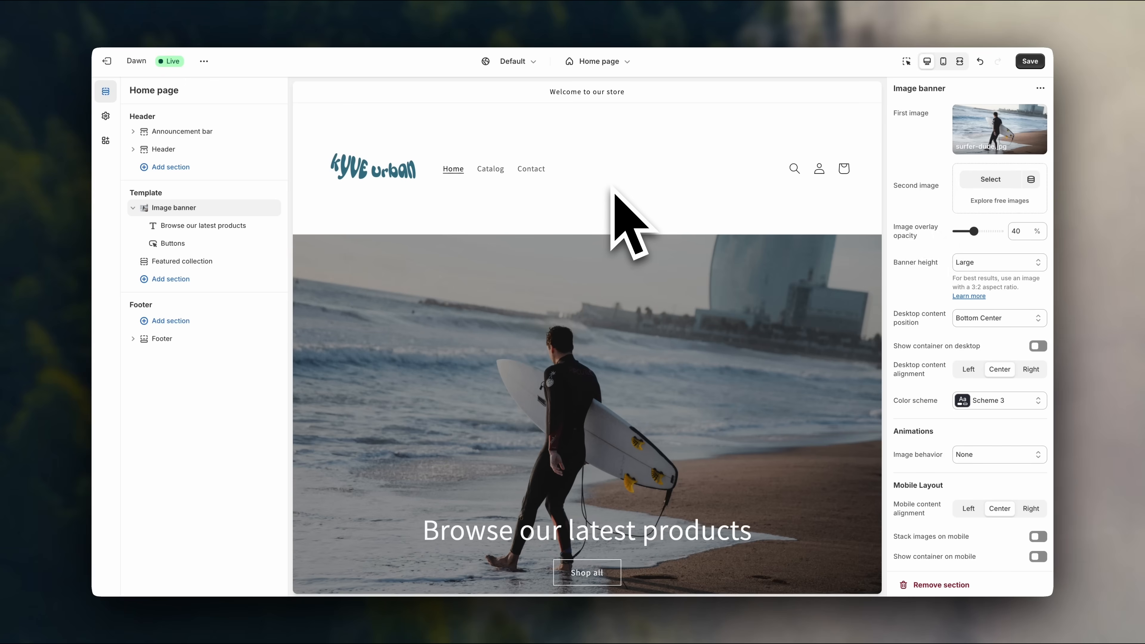
For the second banner image, search free images for 'surf' and preview a couple of surf photos.
click(987, 201)
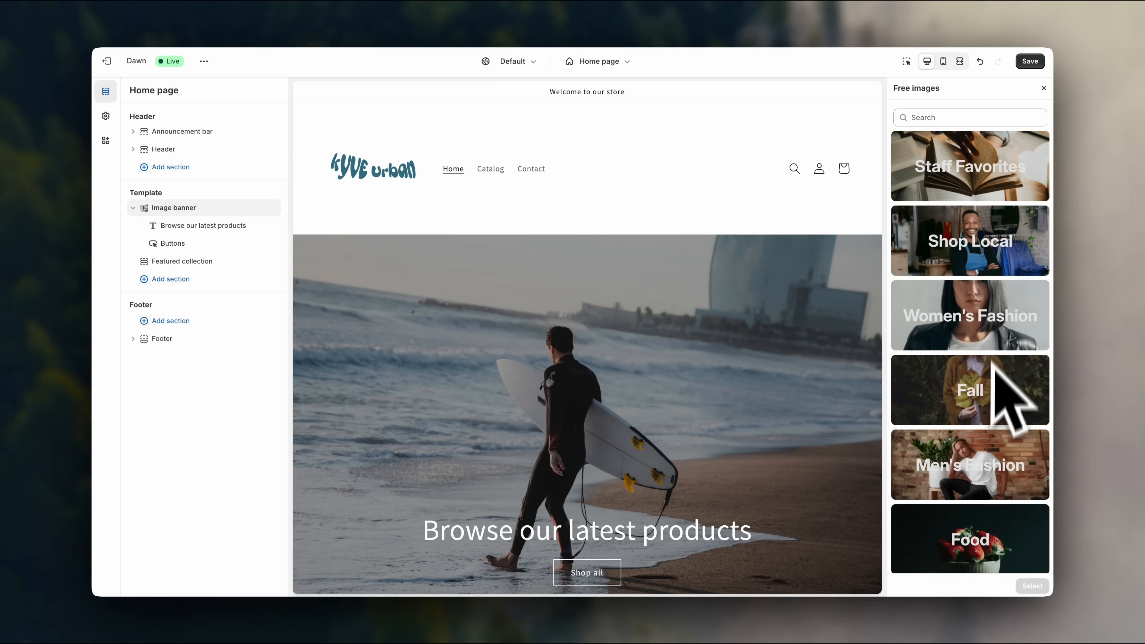
click(958, 118)
text(surf)
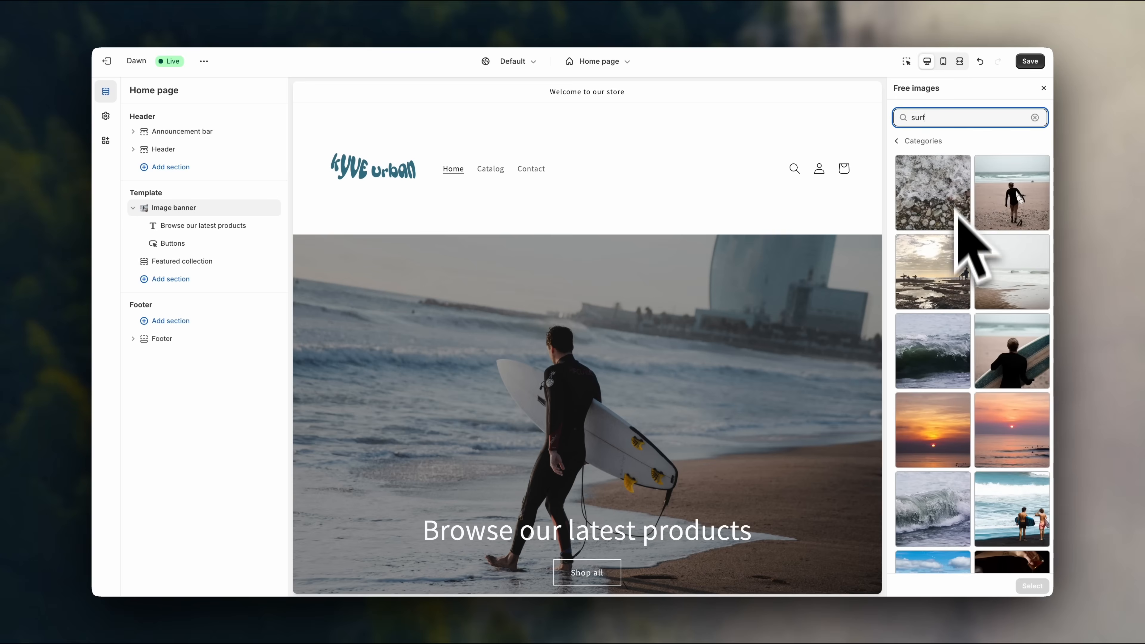
scroll(974, 383, down, 4)
scroll(987, 429, down, 15)
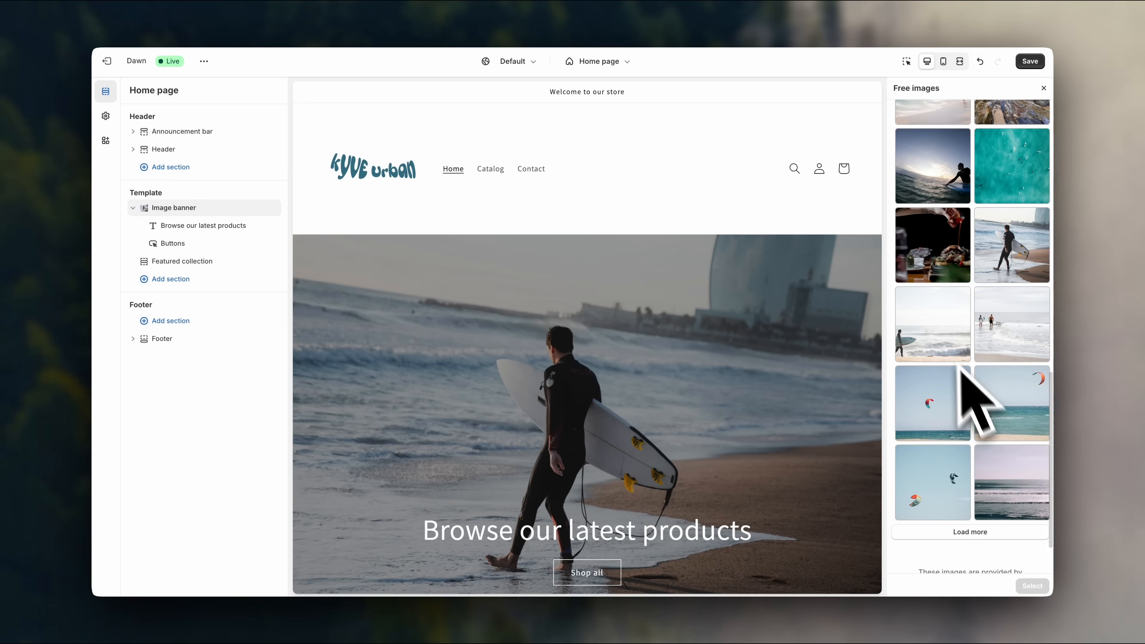
click(940, 340)
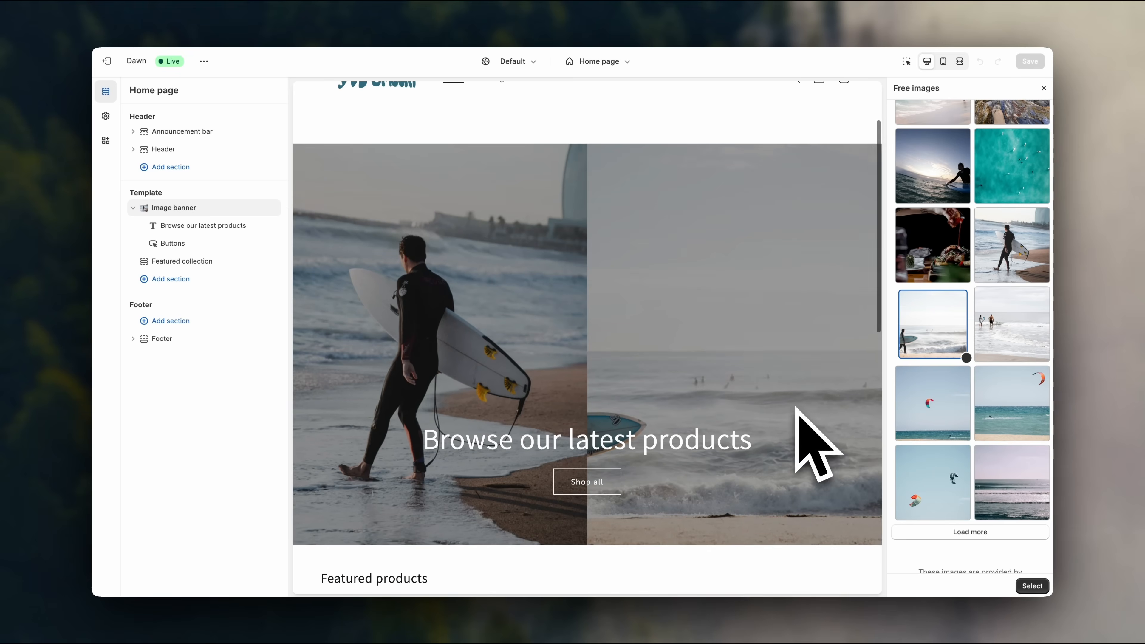
click(989, 334)
Choose the blue ocean-wave and sky photo and confirm it as the second image.
scroll(1000, 376, up, 7)
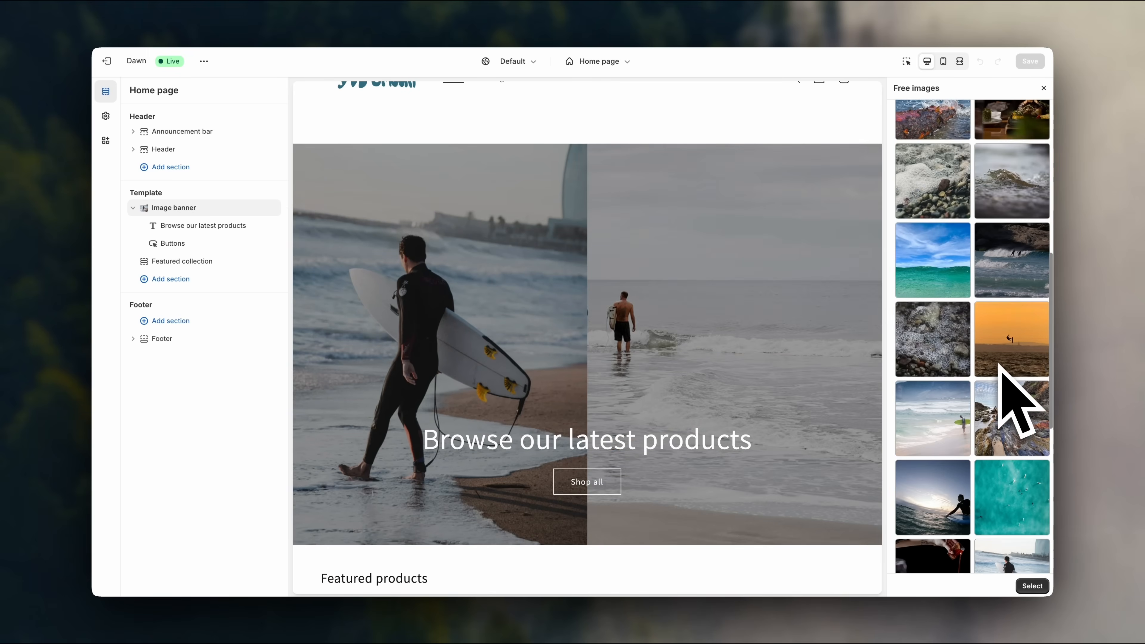
click(947, 406)
click(933, 269)
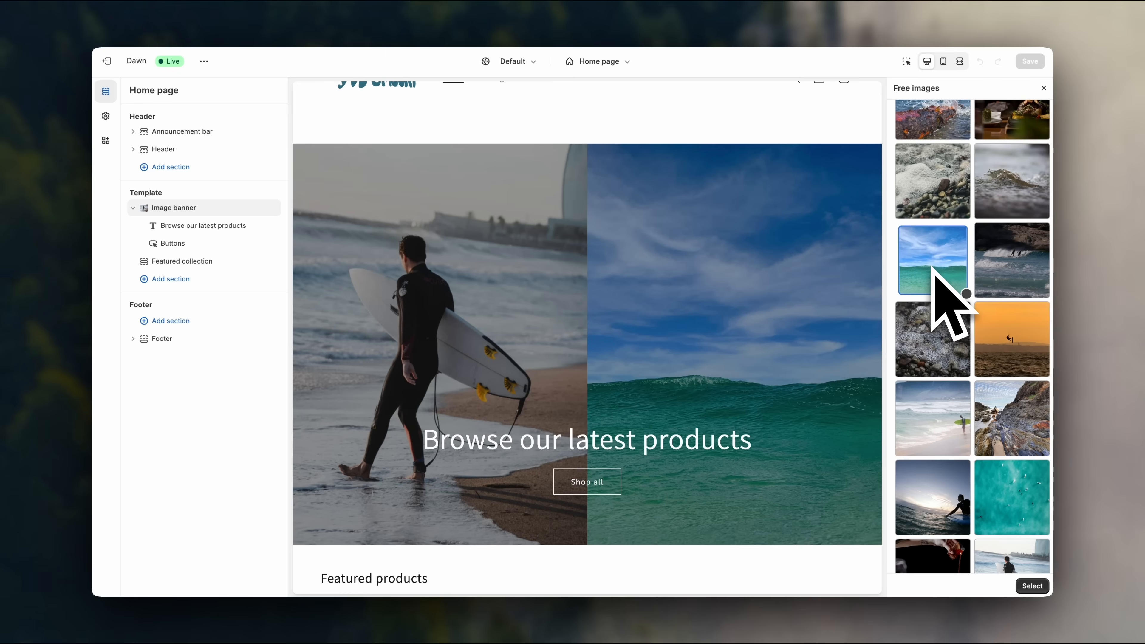
scroll(817, 332, up, 3)
scroll(806, 311, down, 3)
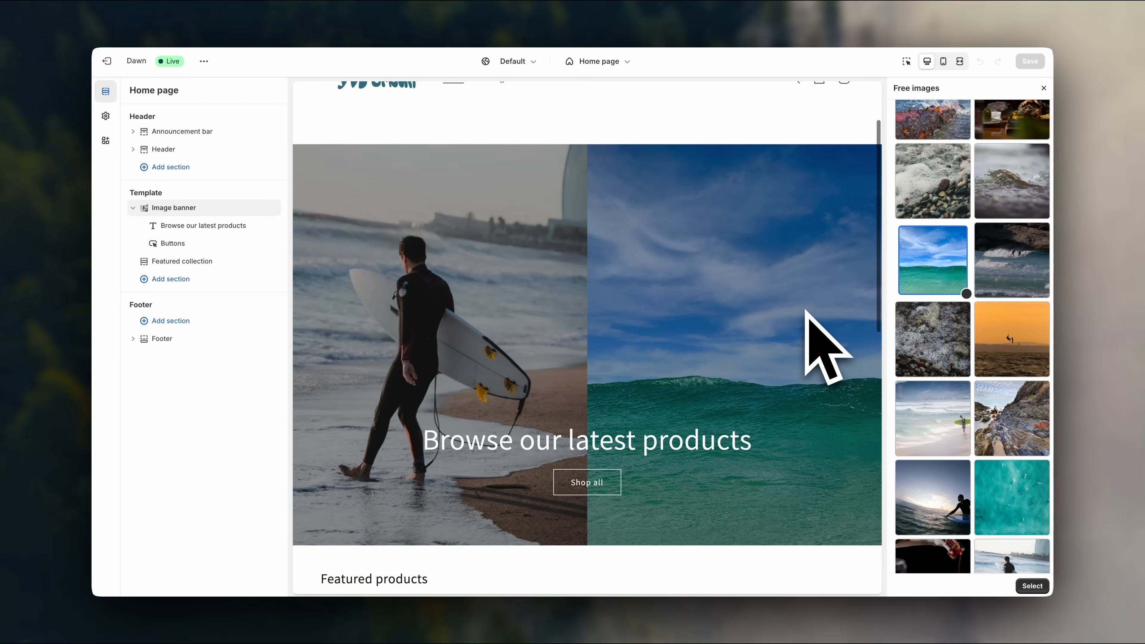
scroll(811, 315, up, 3)
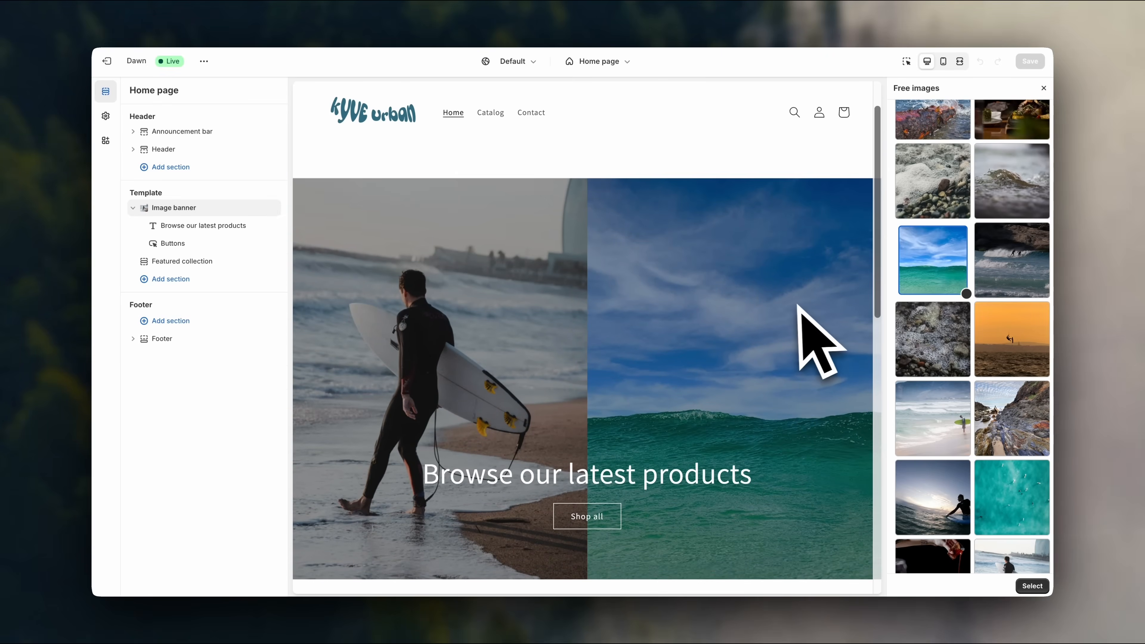
scroll(950, 294, up, 5)
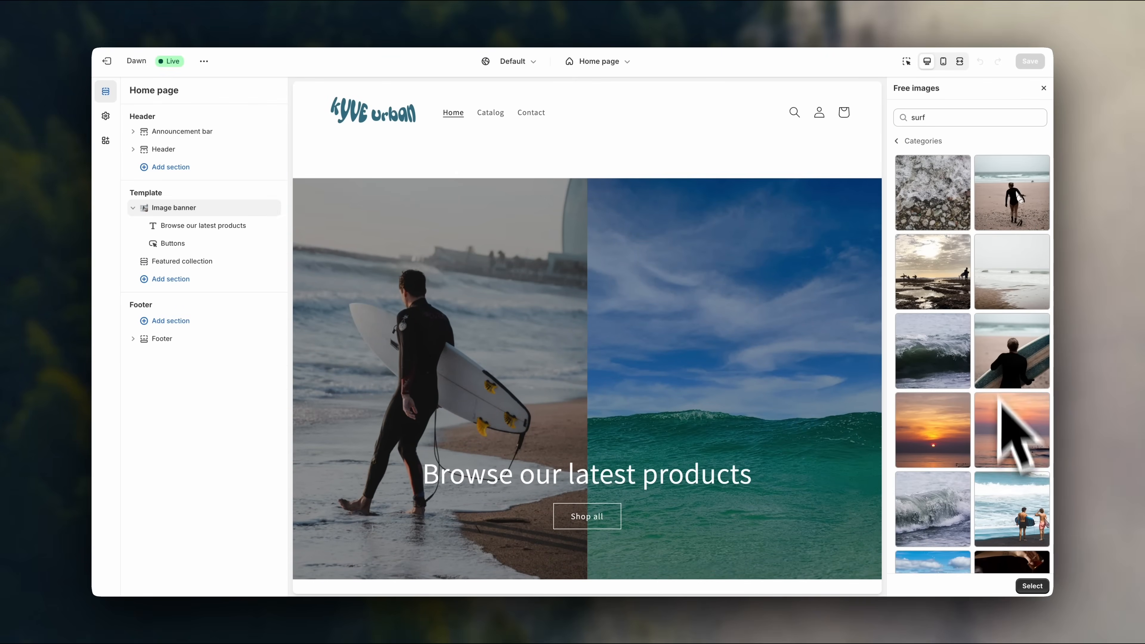
click(1030, 585)
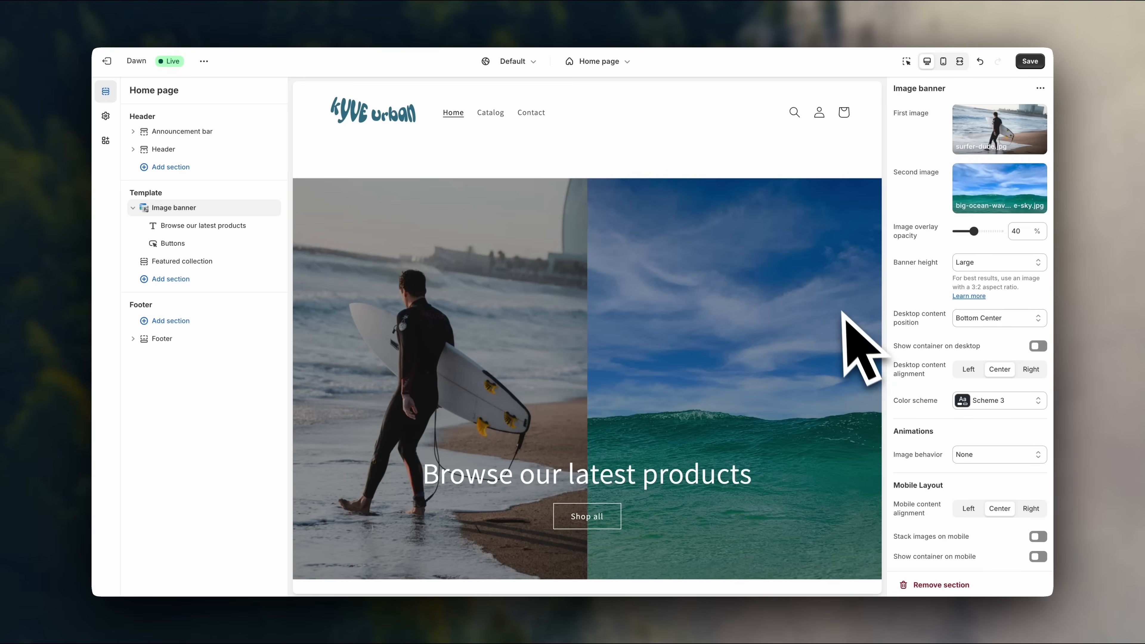
scroll(843, 311, down, 6)
scroll(795, 356, up, 8)
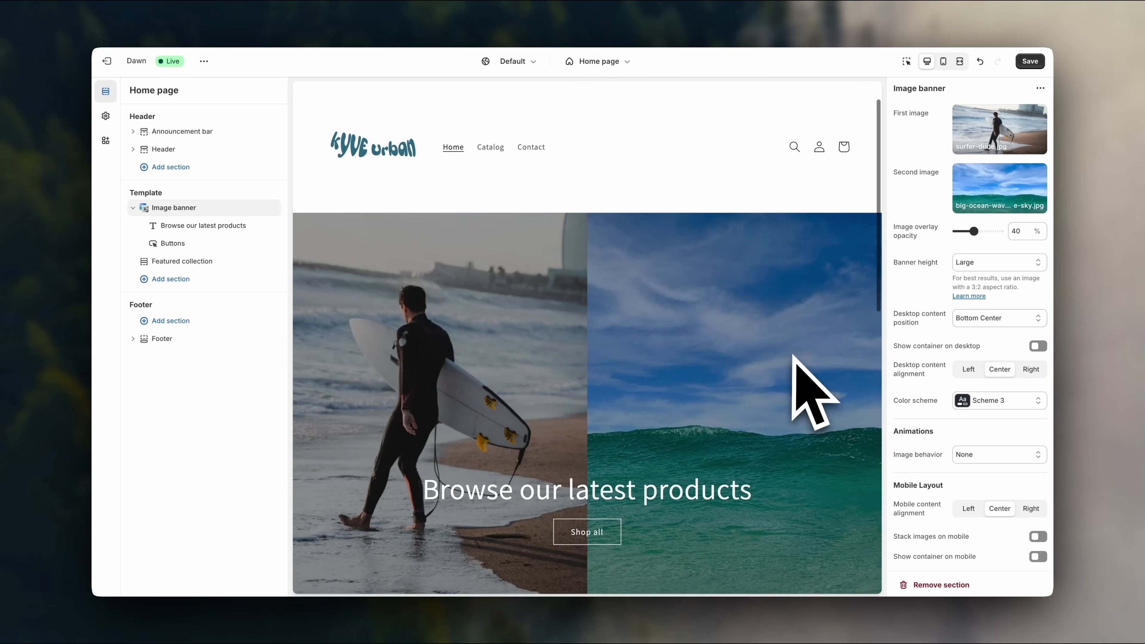
Set the banner overlay opacity to 60% and banner height to Adapt to first image.
scroll(793, 356, down, 1)
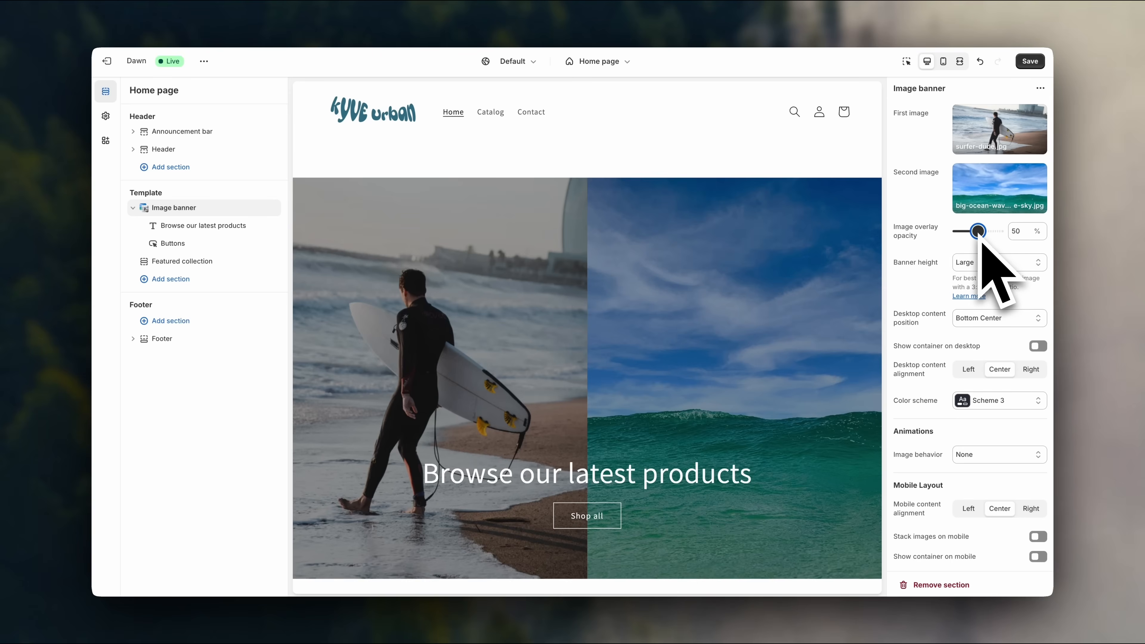
click(982, 232)
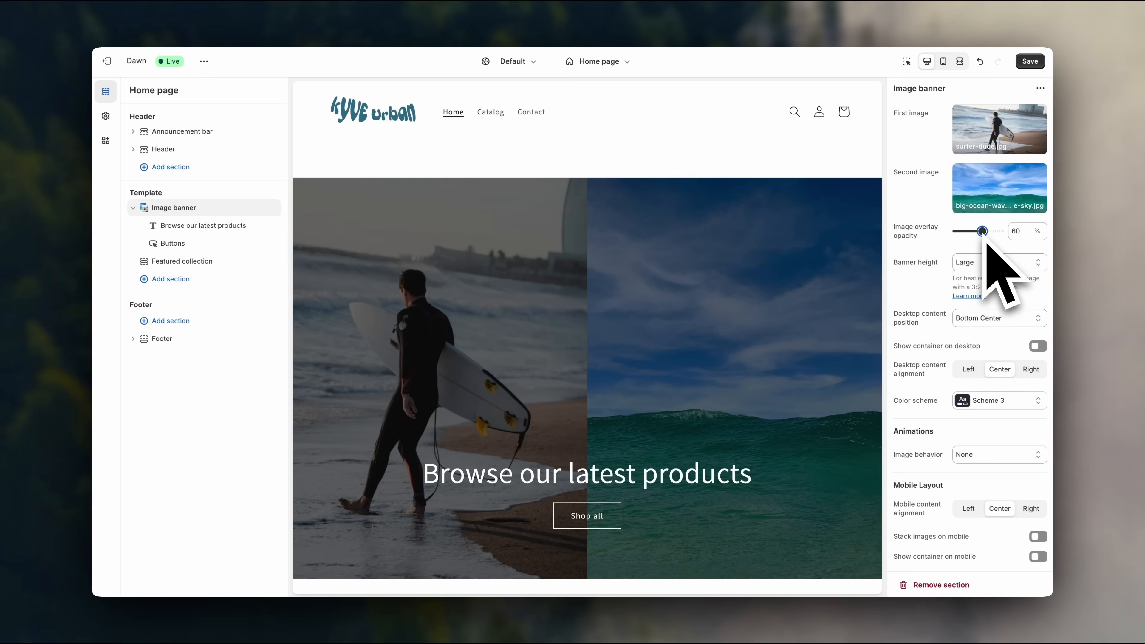
scroll(631, 406, down, 3)
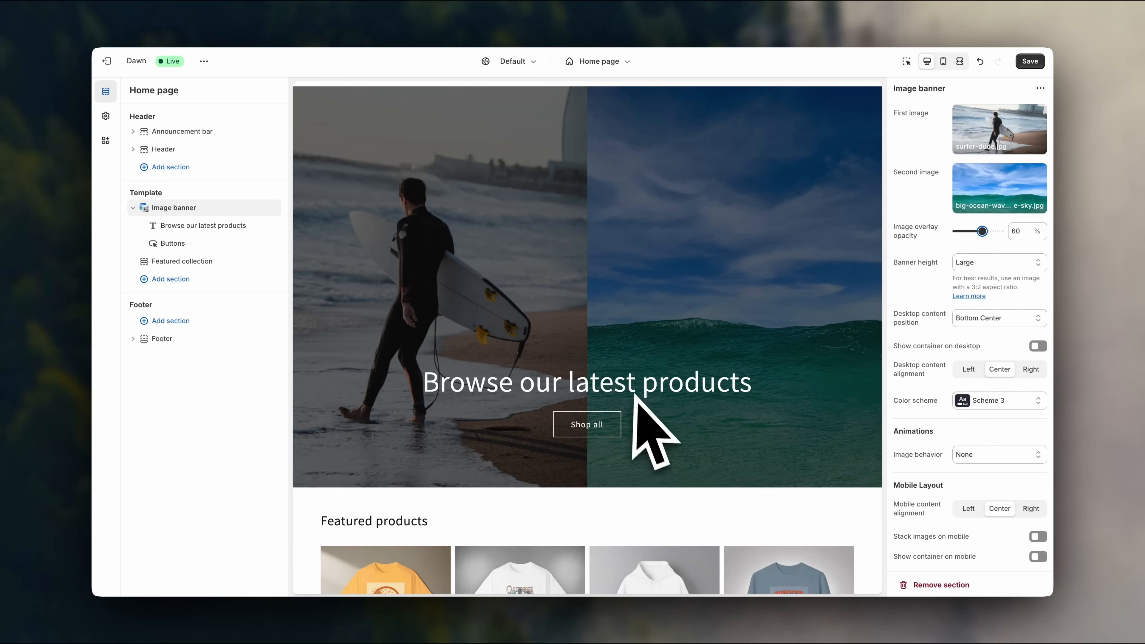
scroll(634, 395, up, 3)
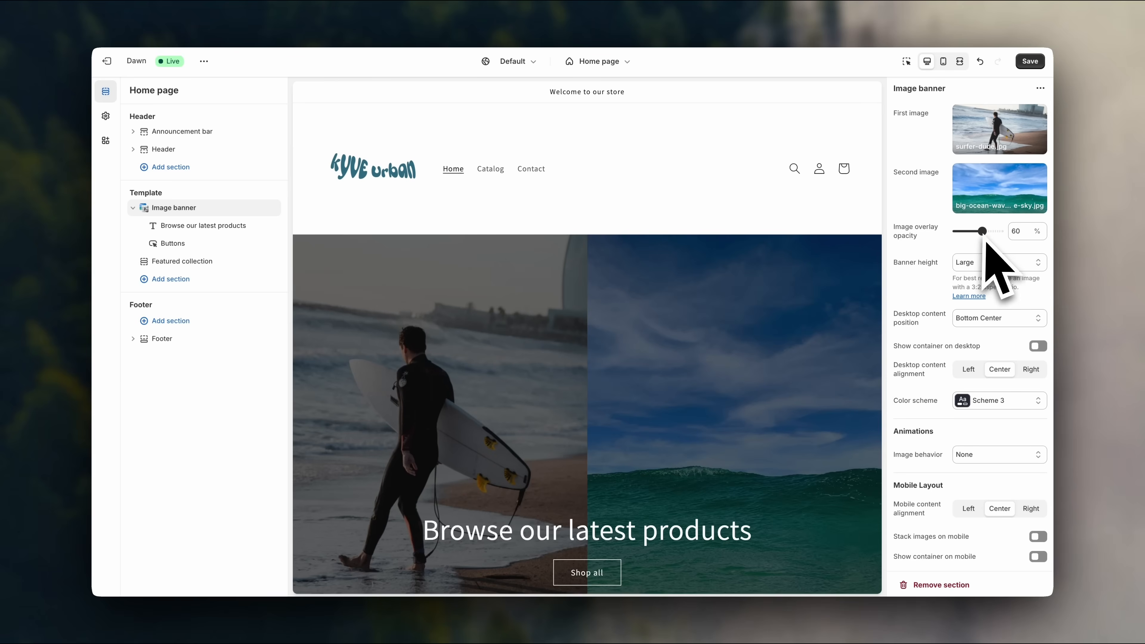
scroll(879, 294, down, 3)
scroll(869, 313, up, 2)
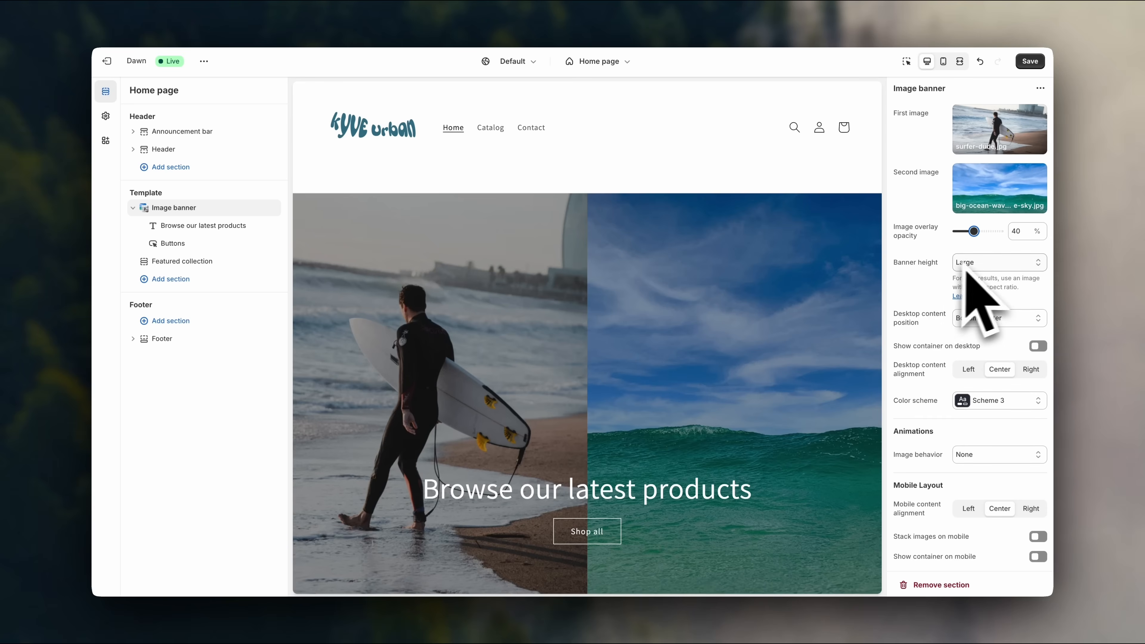
click(983, 267)
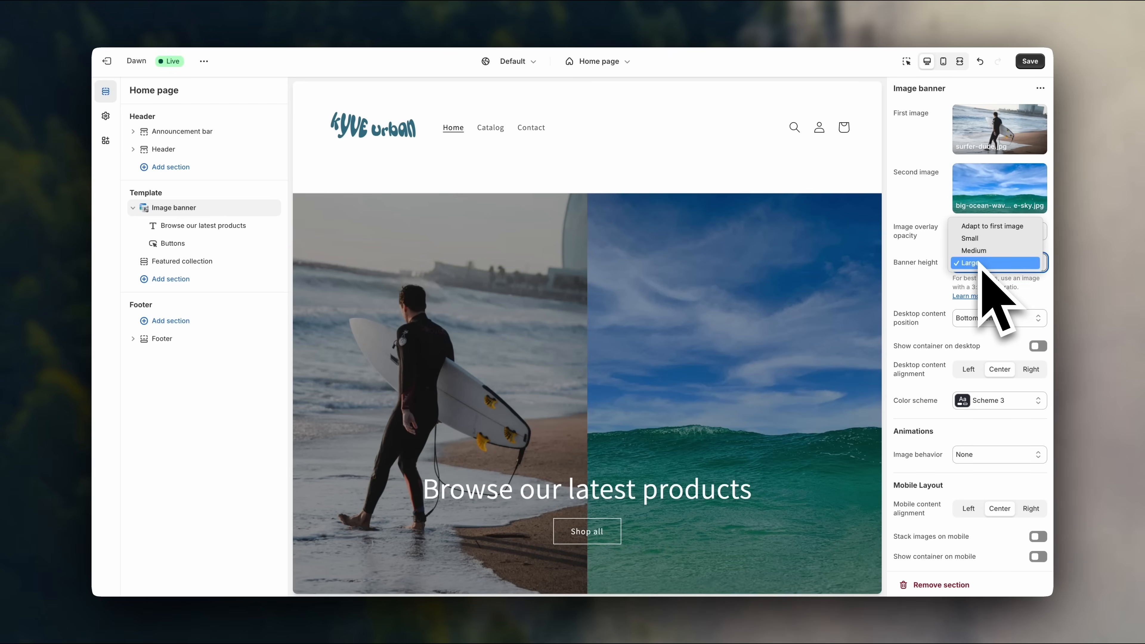
click(991, 227)
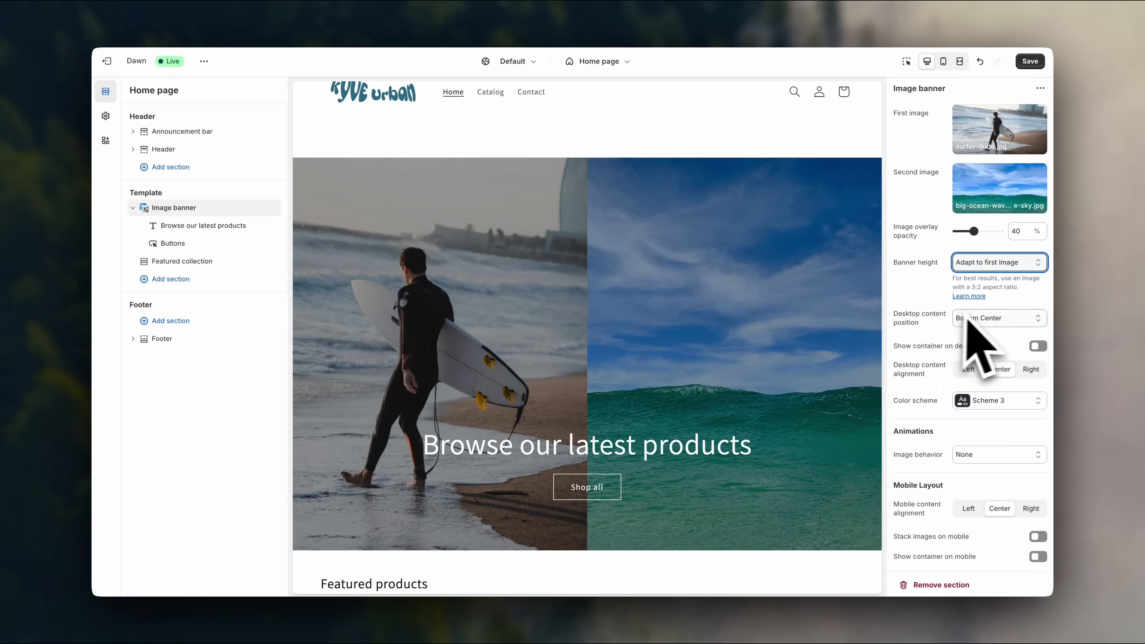
After trying Middle Center, set the desktop content position to Bottom Center.
click(987, 317)
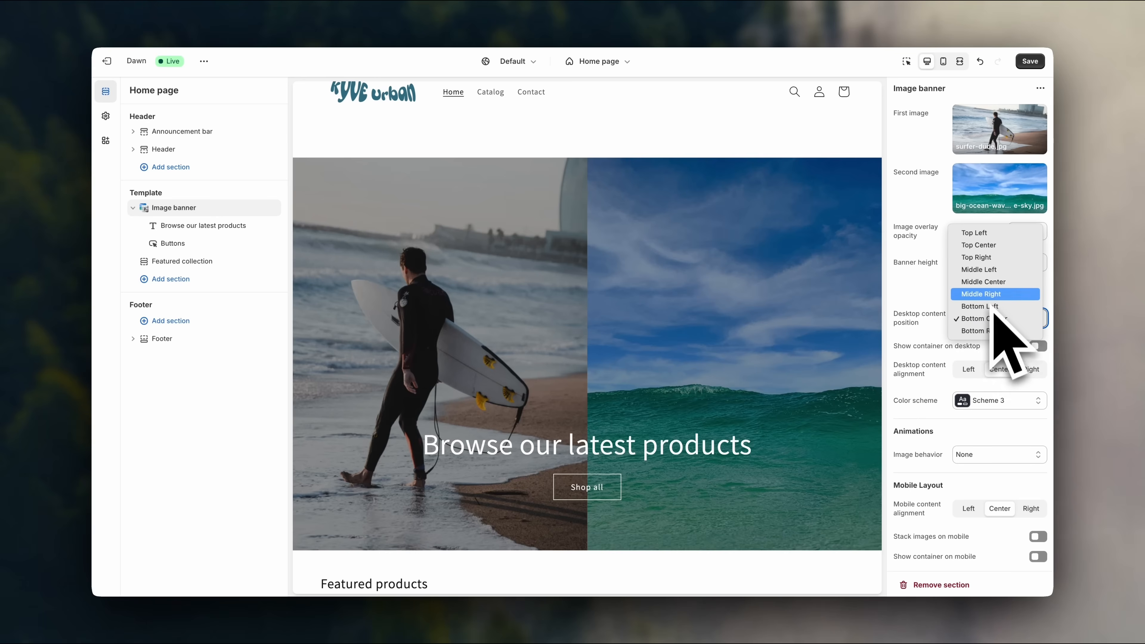
click(991, 283)
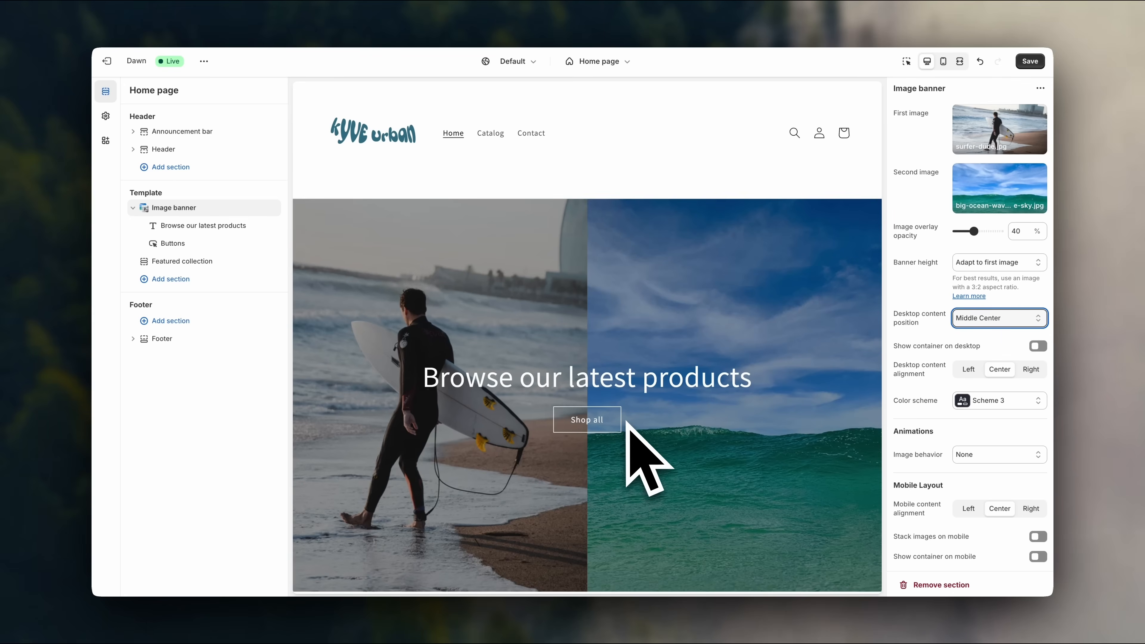
scroll(652, 460, down, 1)
click(985, 318)
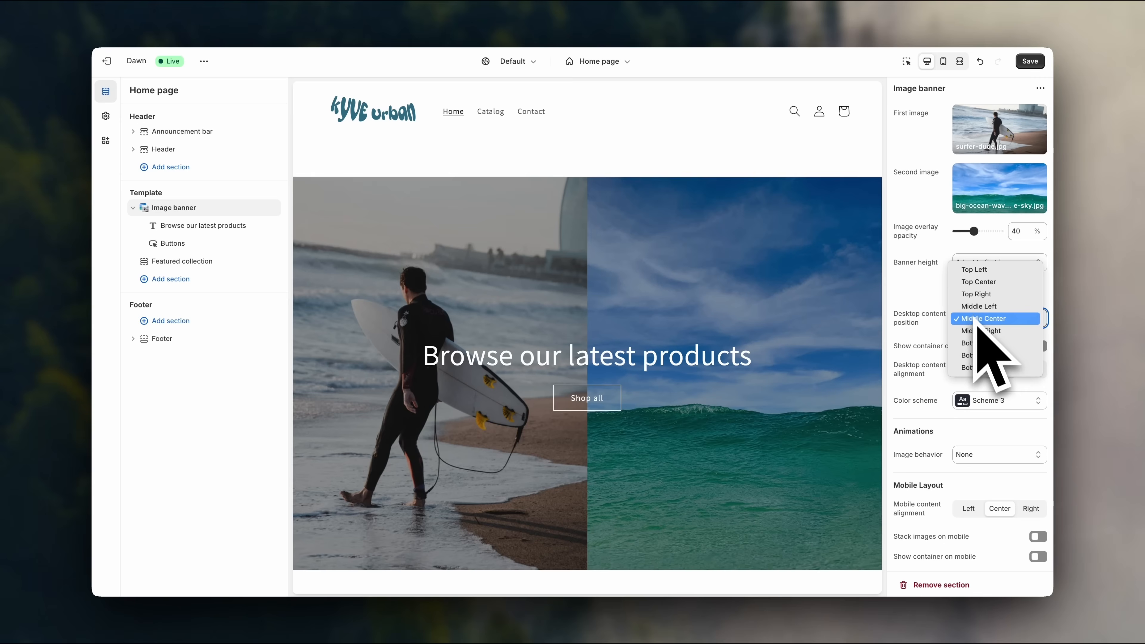
click(983, 356)
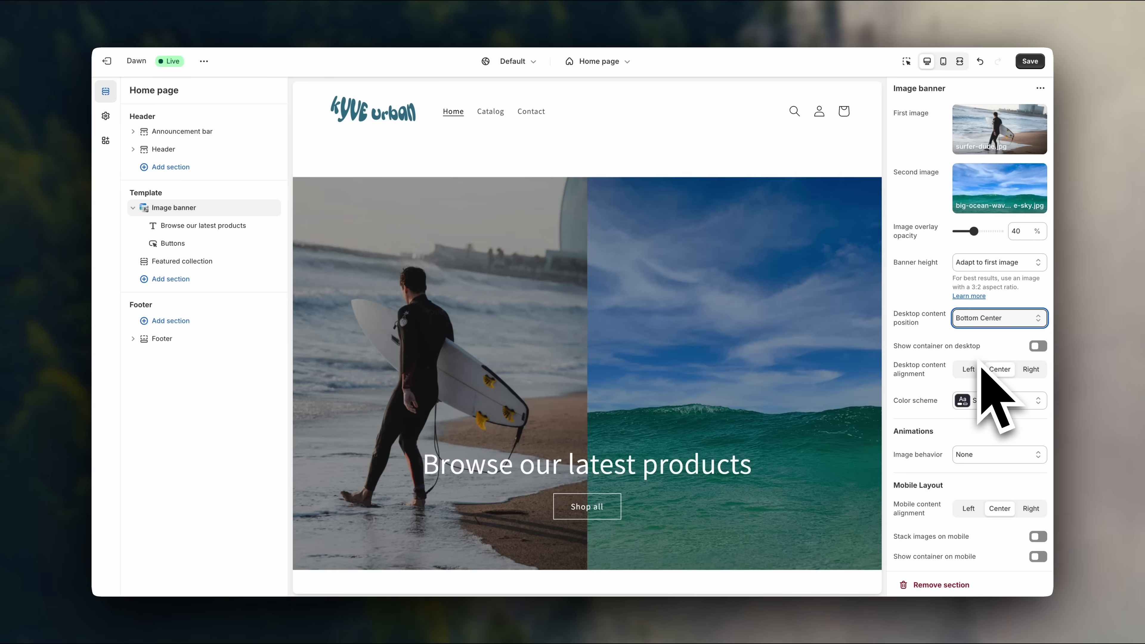
scroll(773, 344, down, 1)
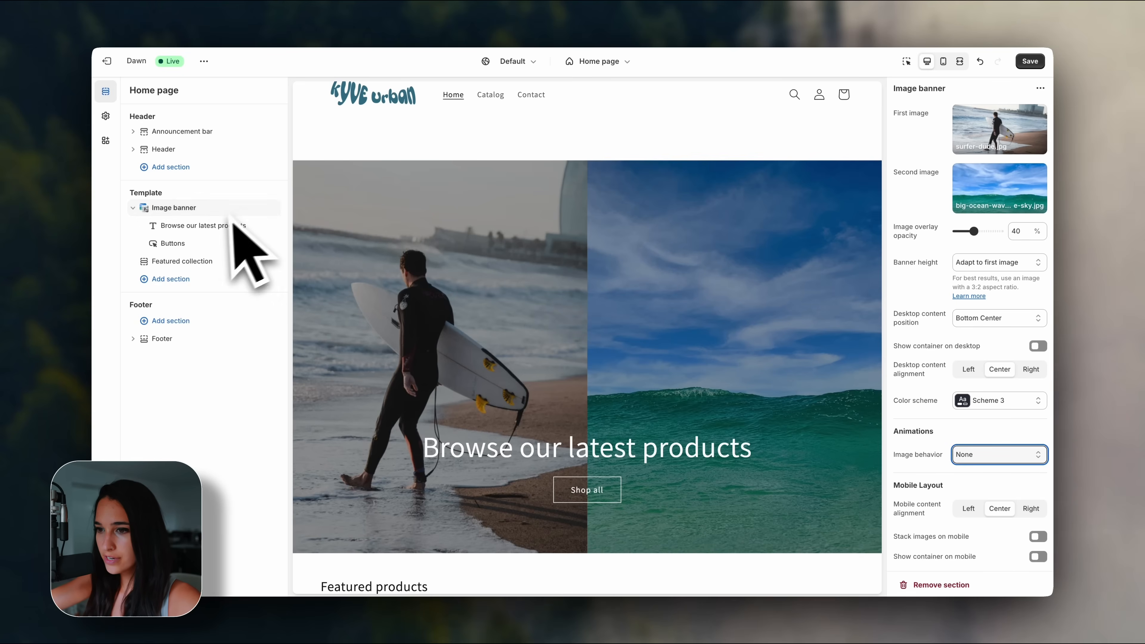
Replace the banner heading 'Browse our latest products' with 'Surfer Urban Clothing'.
click(218, 226)
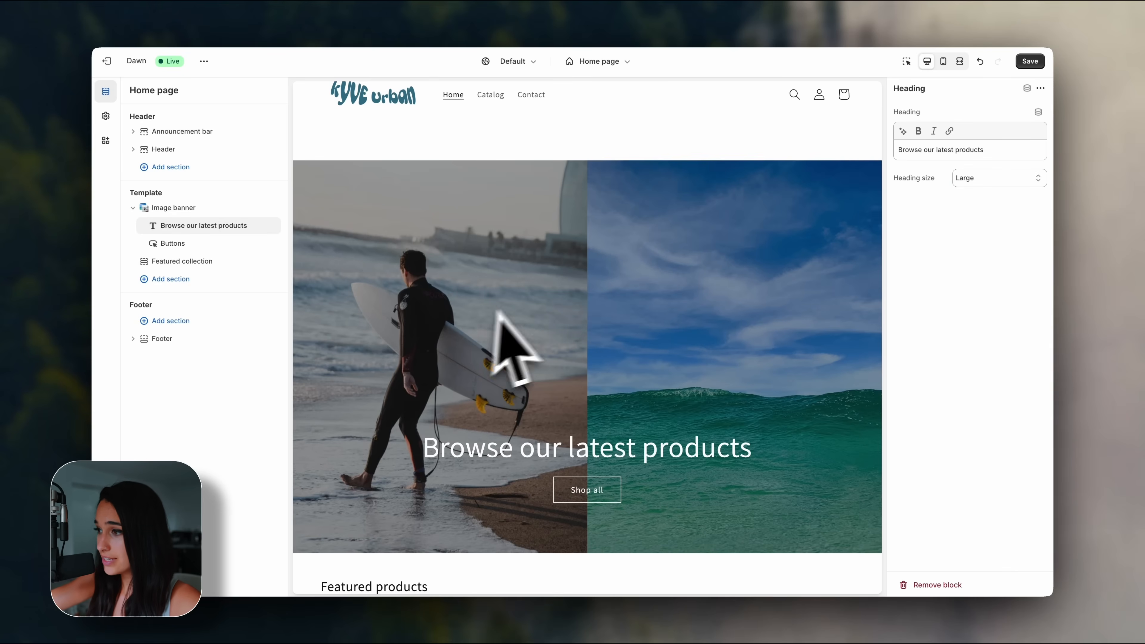
drag(994, 153, 868, 147)
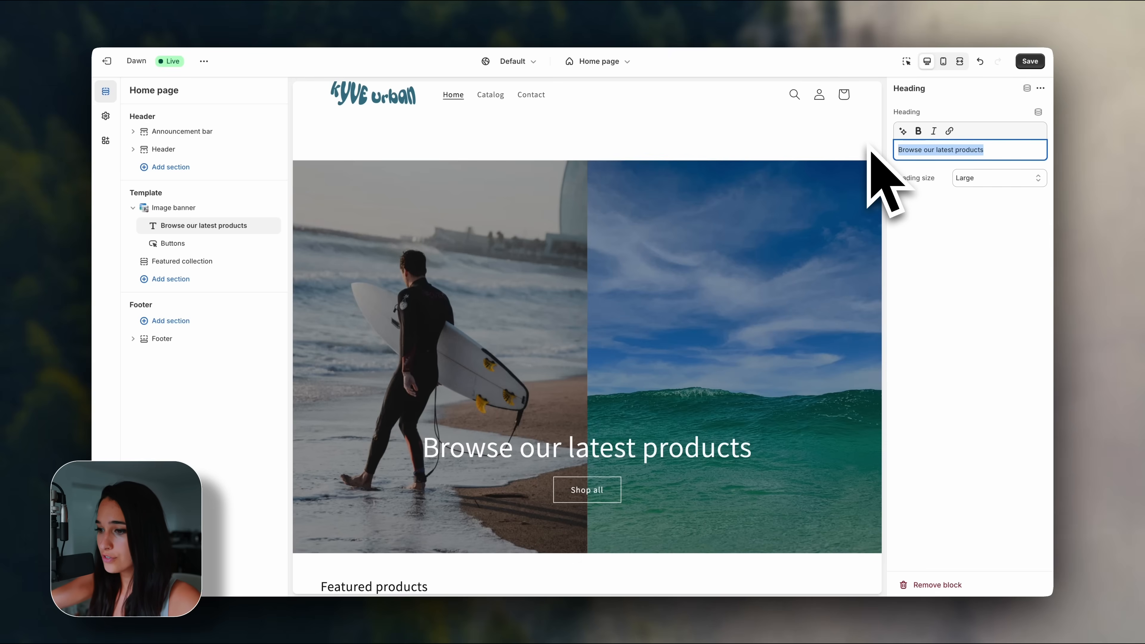
text(Surfer Urban Clothing)
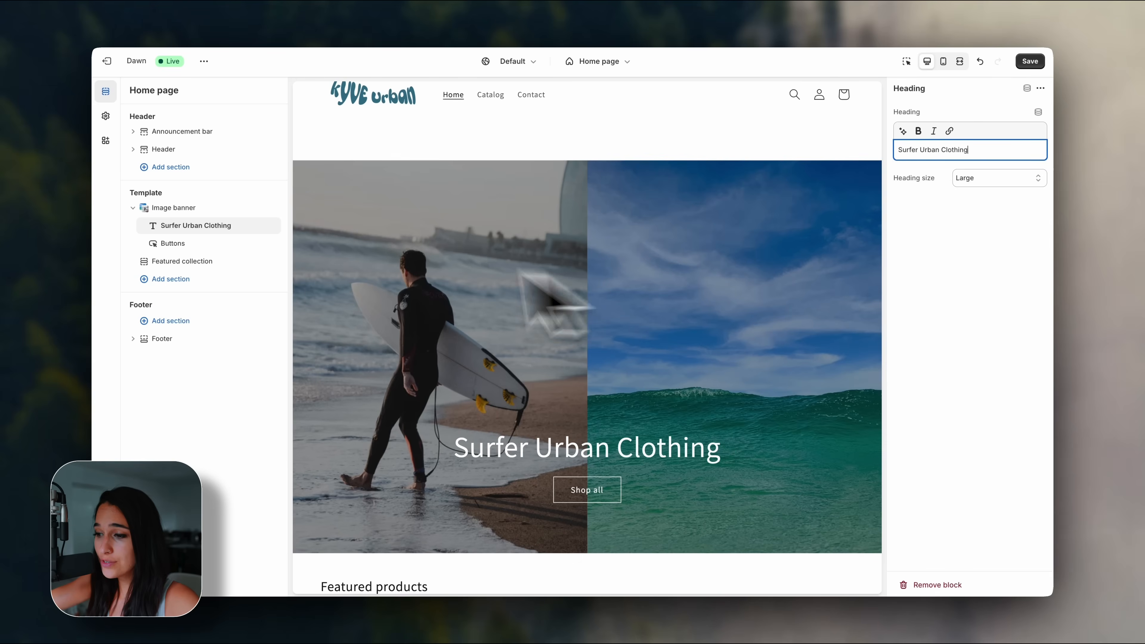
click(371, 280)
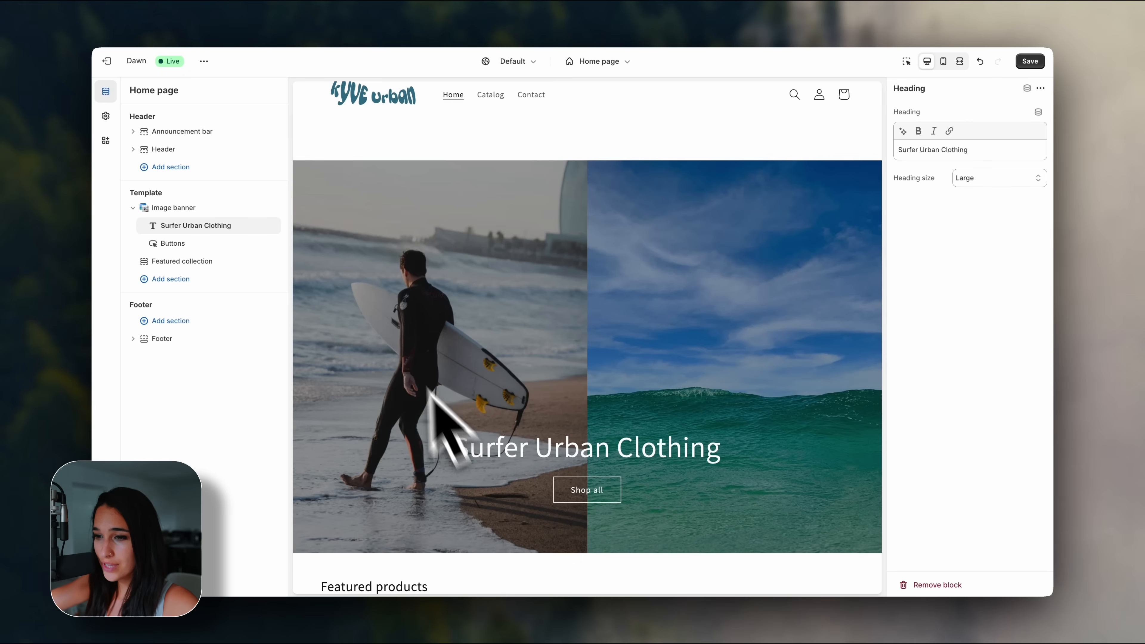
mouse_move(215, 259)
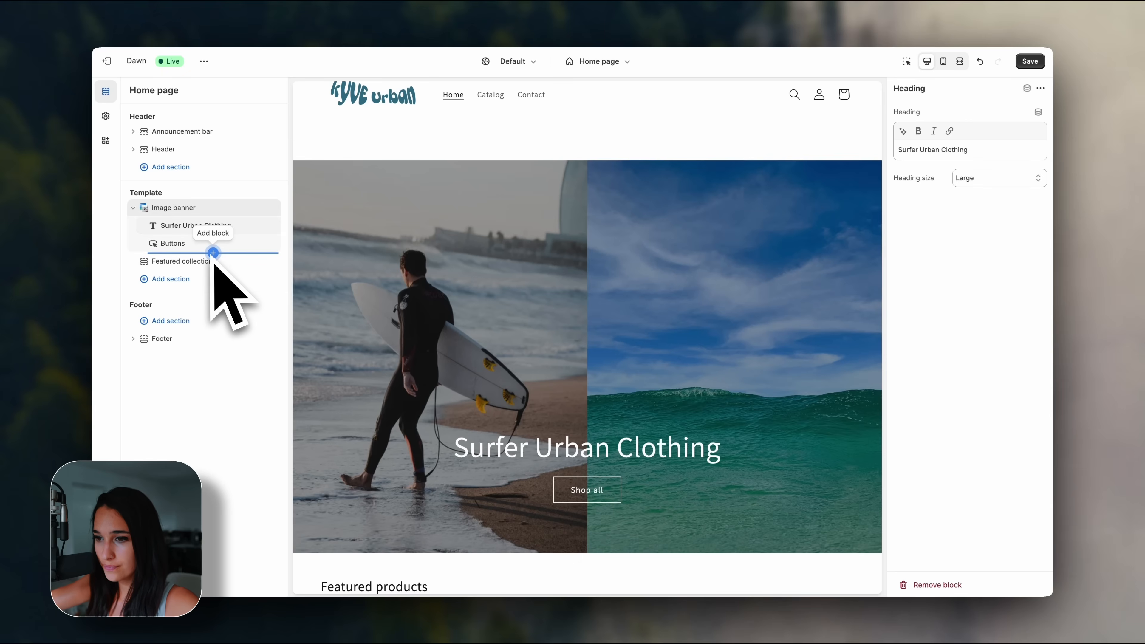
Add a Text block to the image banner and move it above the Buttons block.
click(214, 255)
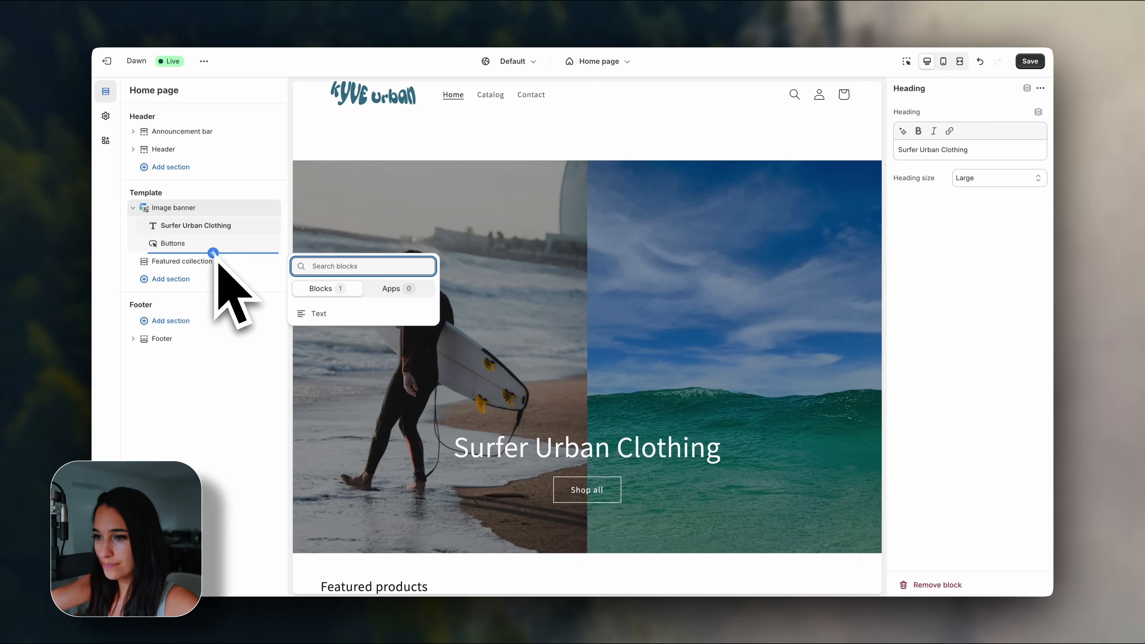
click(333, 317)
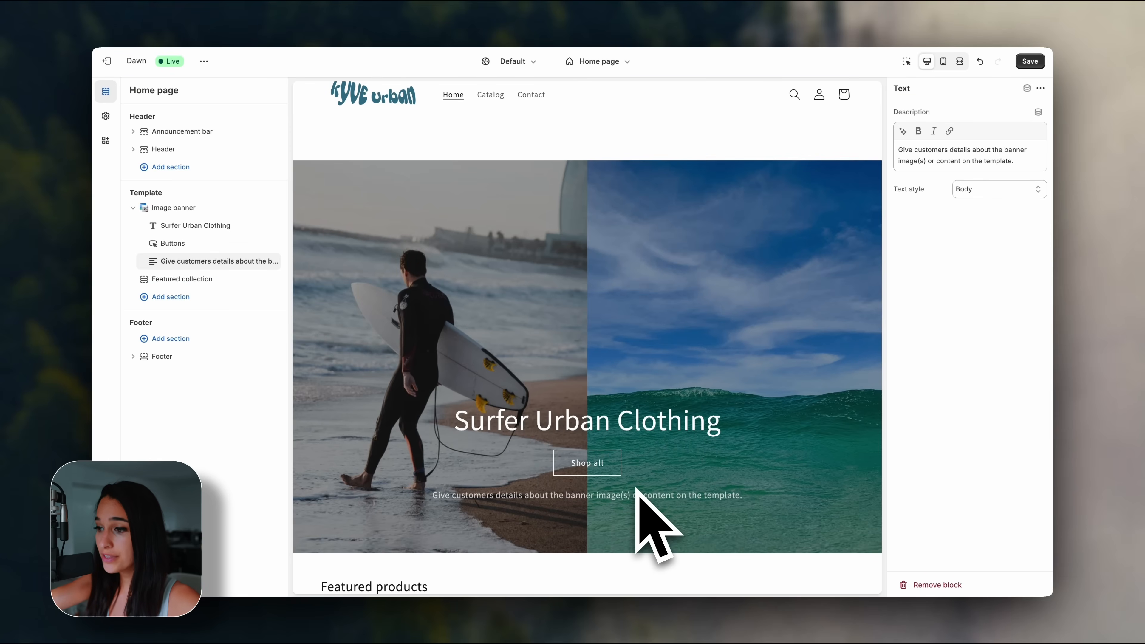
scroll(635, 488, down, 1)
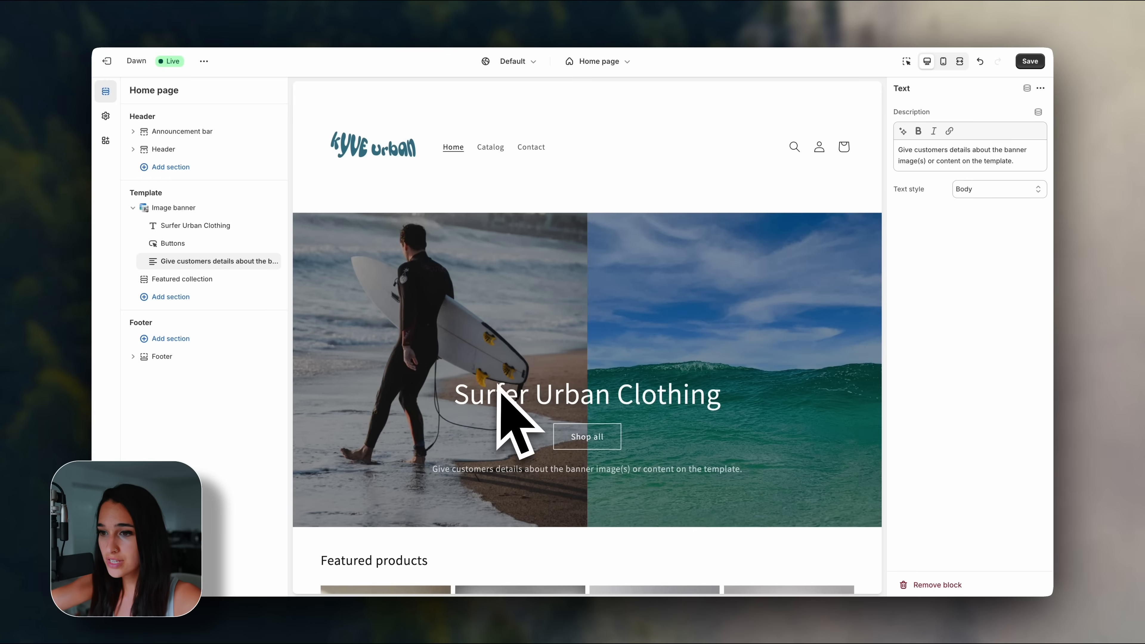
drag(161, 261, 158, 255)
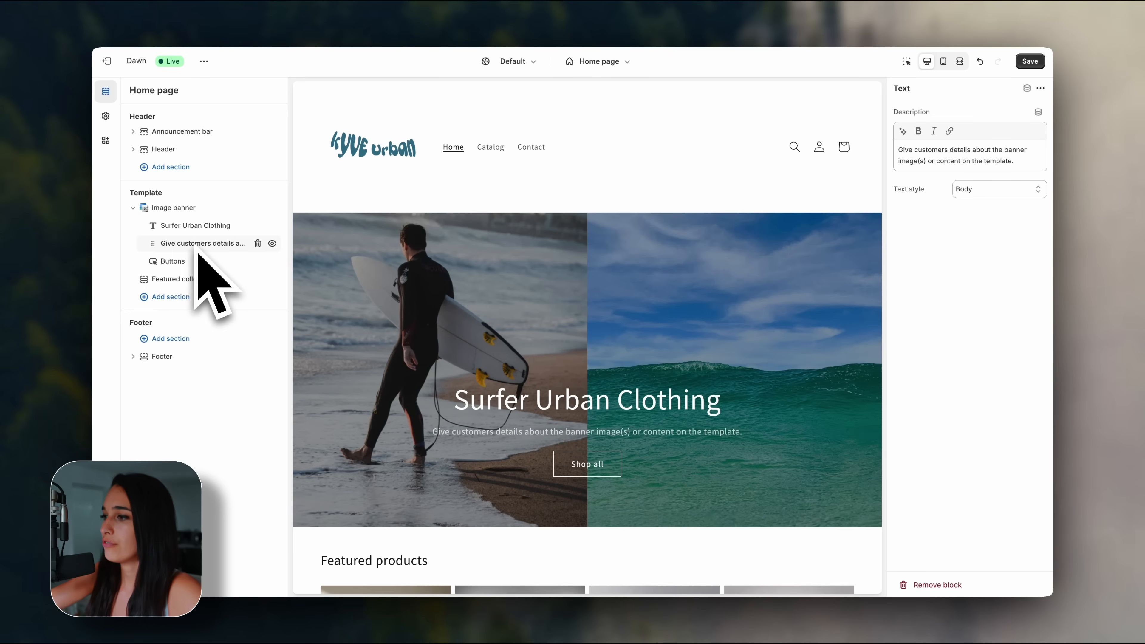
Replace the placeholder description with the AI rephrasing 'Surf-inspired urban clothes, showcase your style'.
drag(1020, 162, 877, 151)
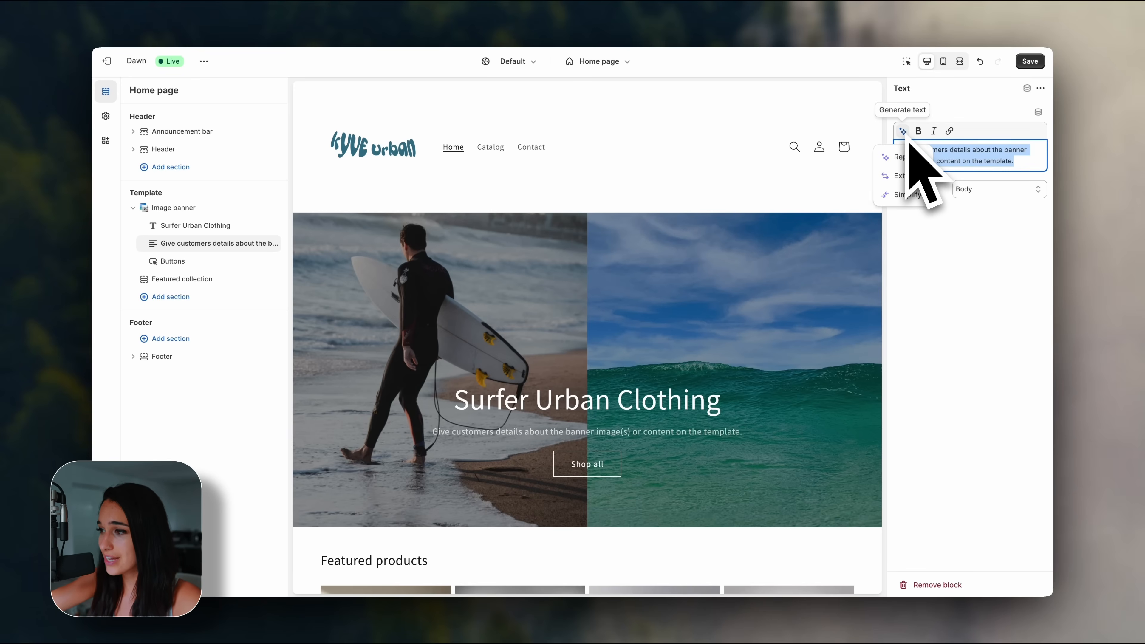
click(915, 159)
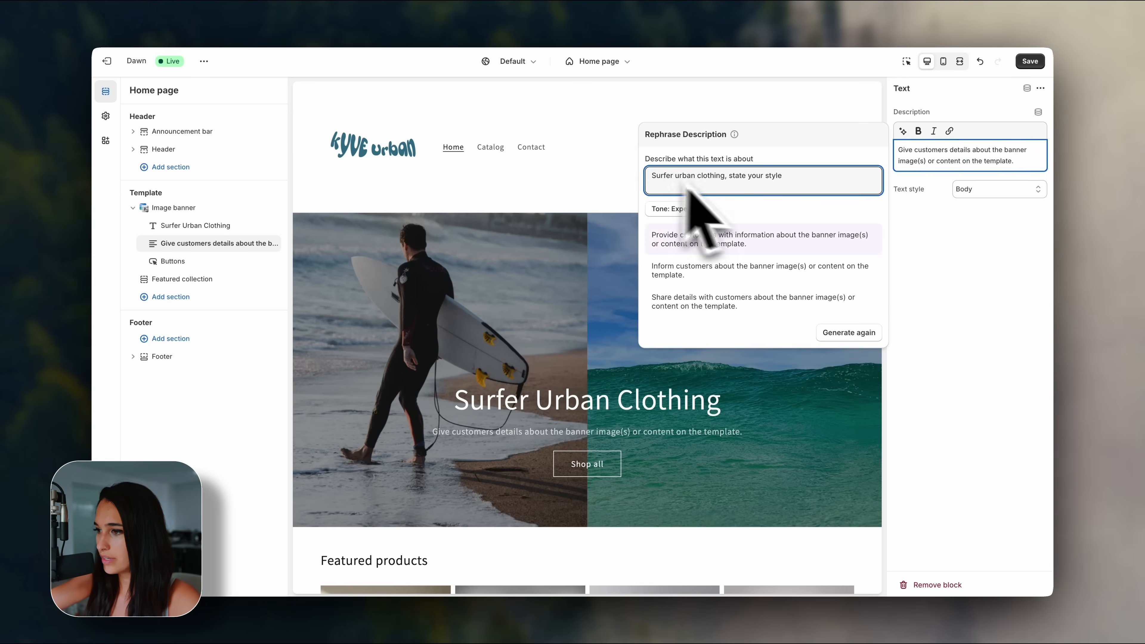
click(856, 333)
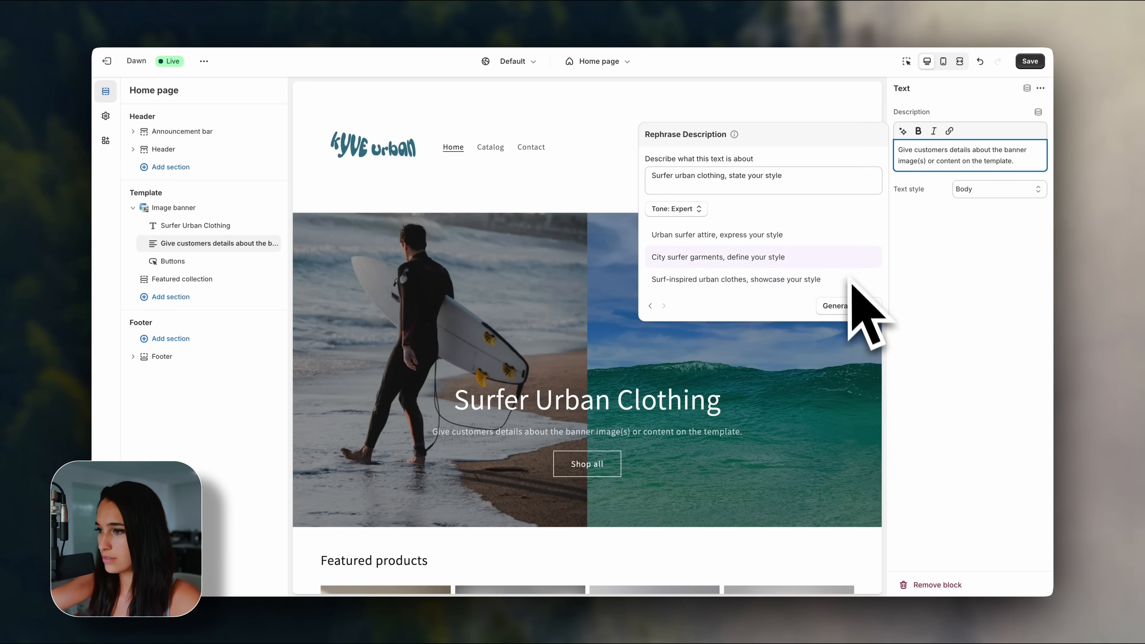
click(838, 282)
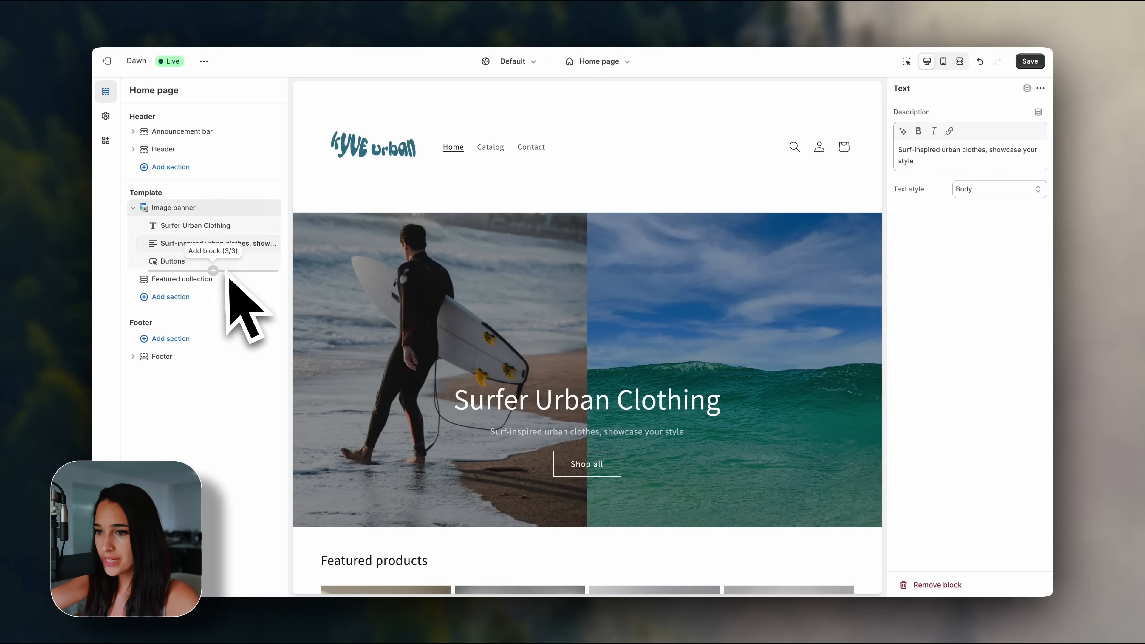
click(176, 261)
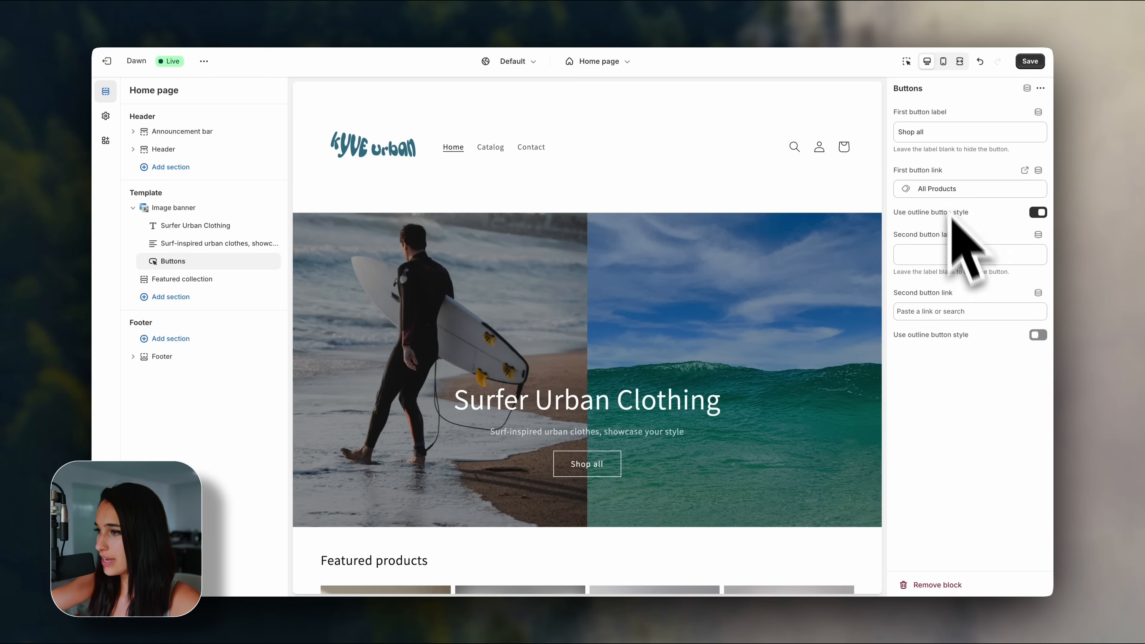
Change the first button label to 'Shop Now', keep the All Products link, and save.
drag(935, 132, 901, 133)
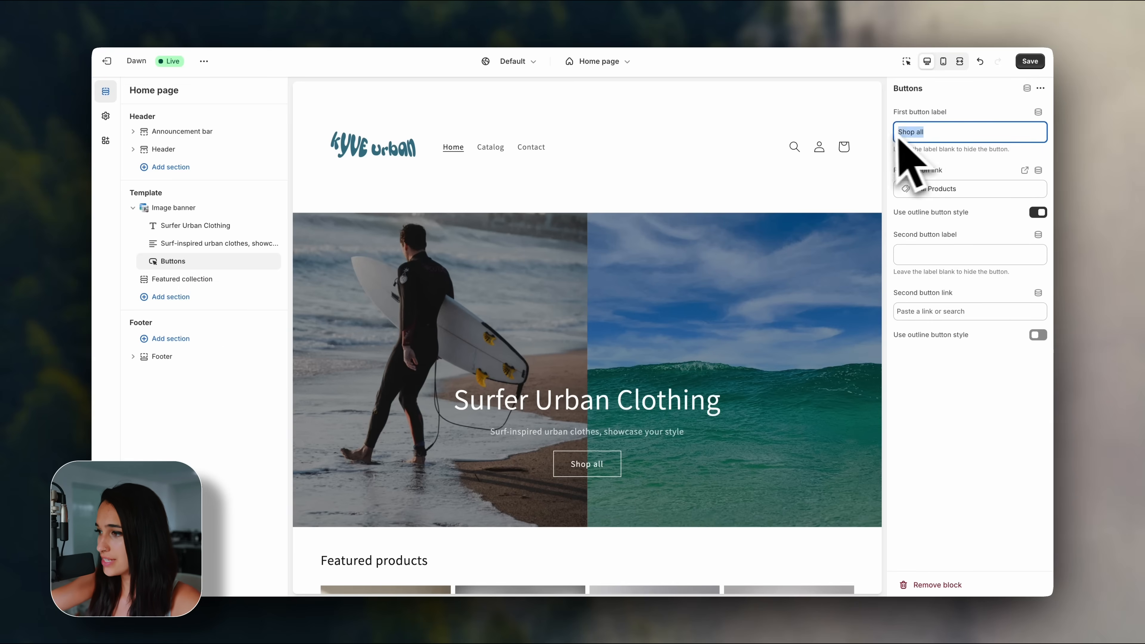
click(973, 189)
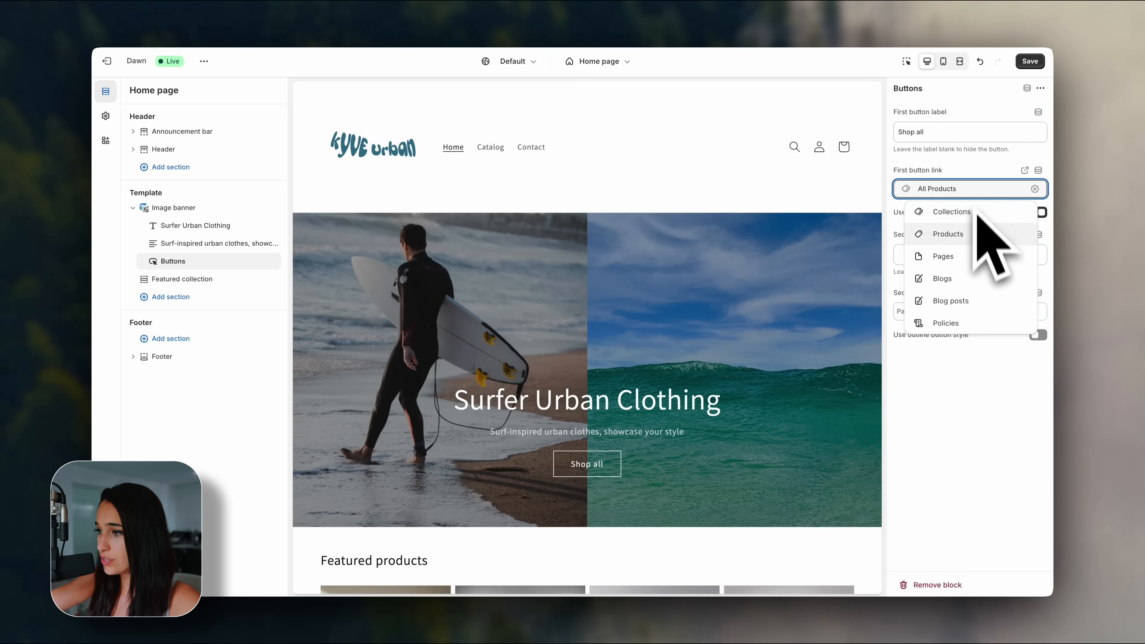
click(974, 174)
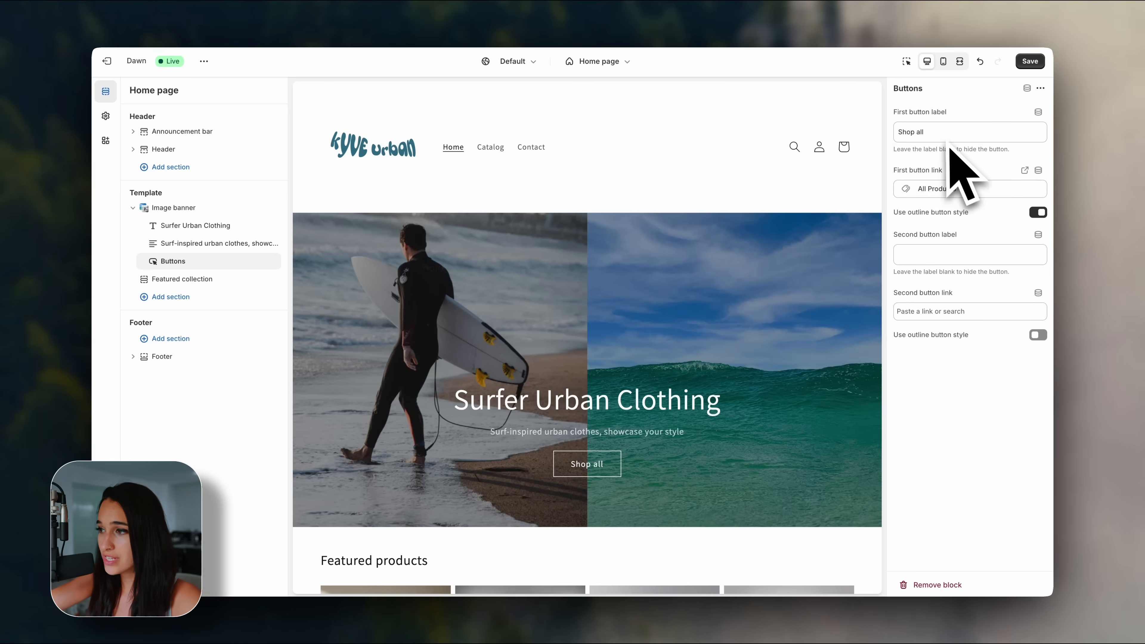
drag(941, 138, 877, 140)
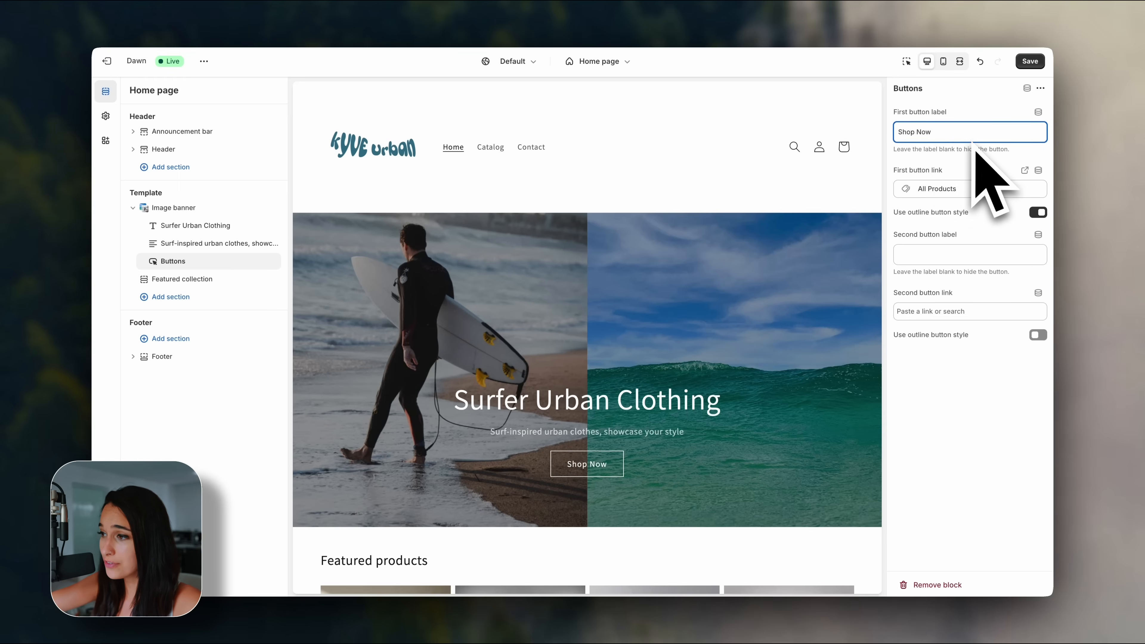
click(977, 189)
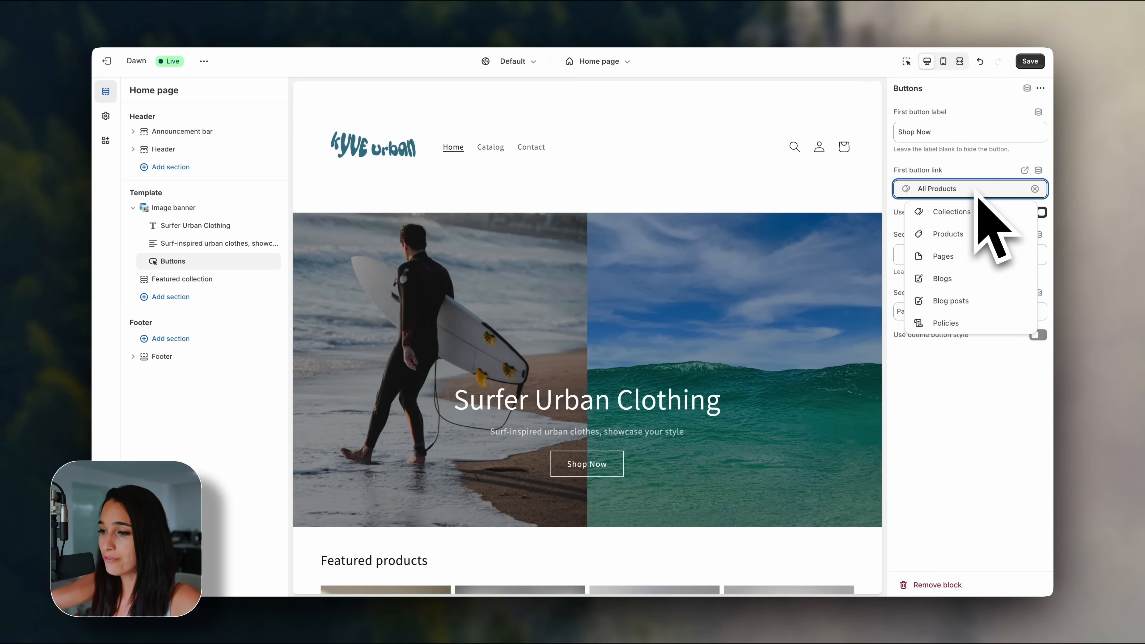
click(942, 178)
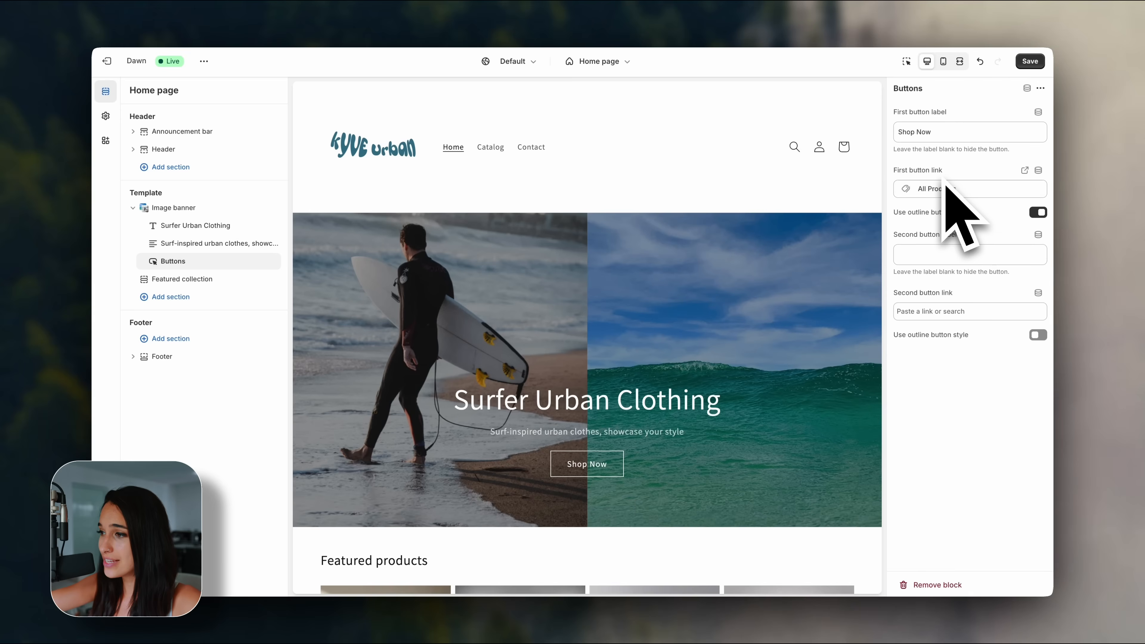
click(1030, 60)
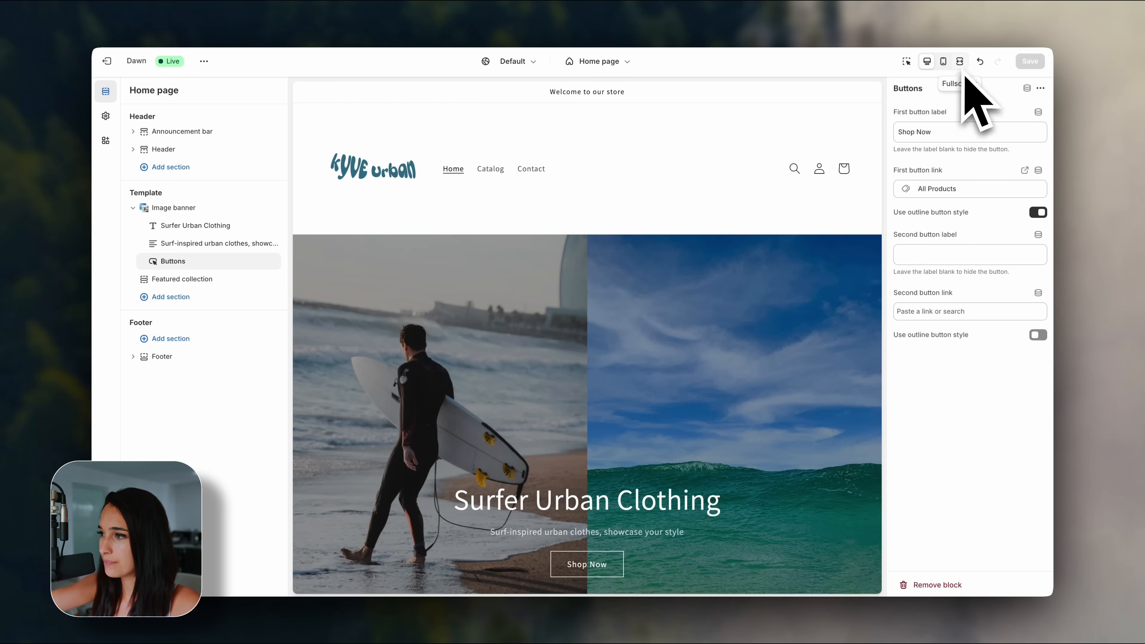
Review the home page in full-width preview, then select the Image banner section in the editor.
click(960, 64)
scroll(1021, 266, down, 6)
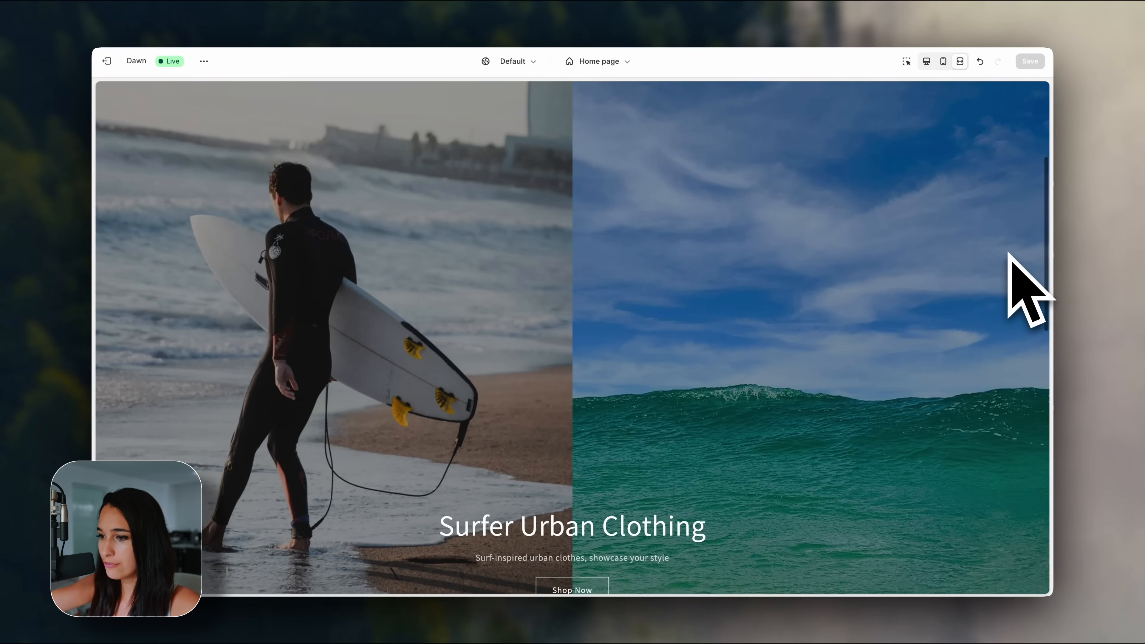
scroll(1010, 256, down, 10)
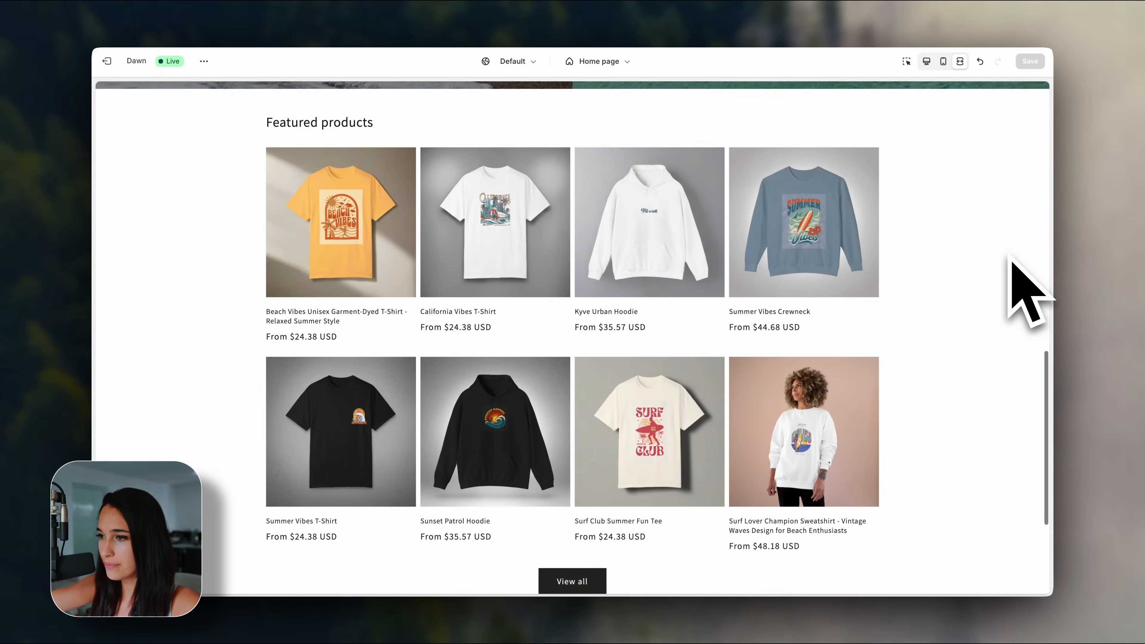
scroll(1028, 293, up, 10)
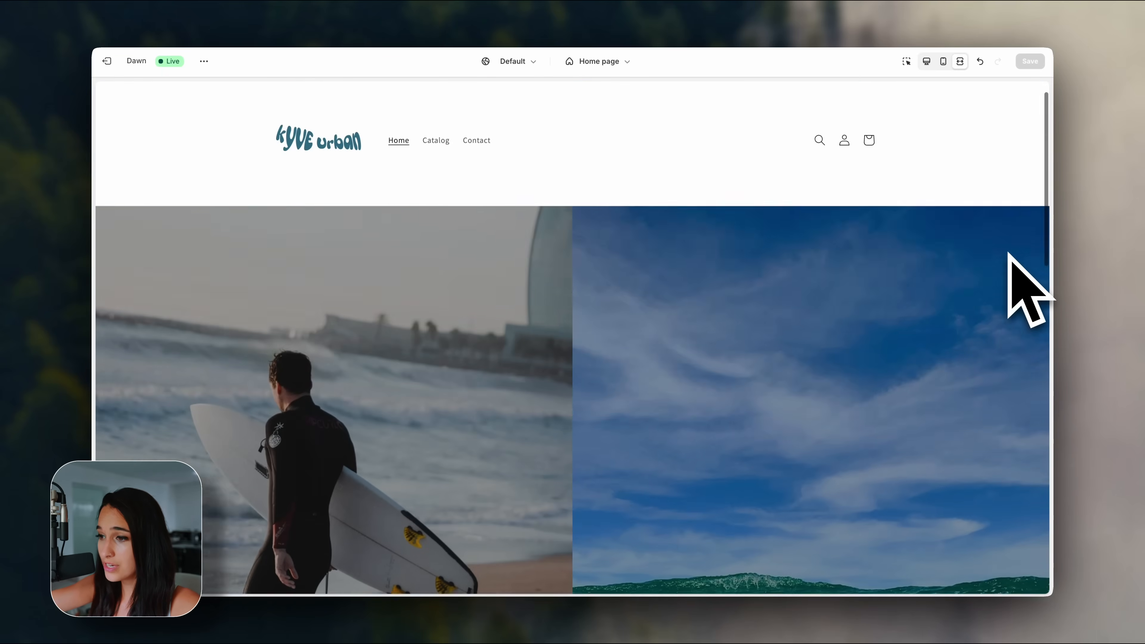
scroll(1028, 291, down, 3)
scroll(1028, 288, up, 5)
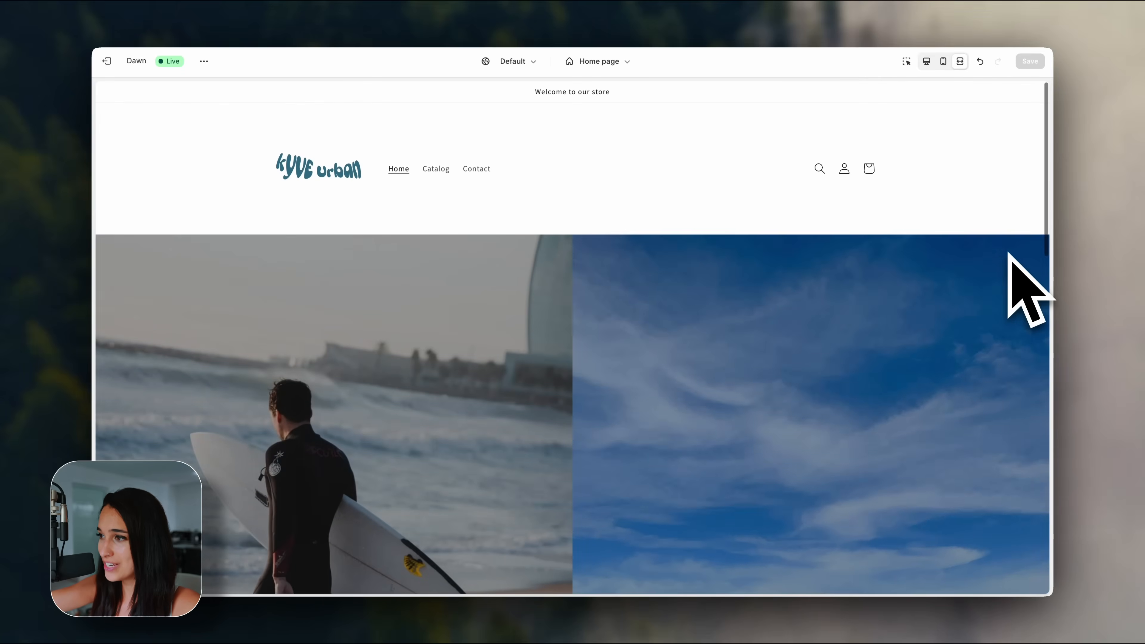
click(927, 61)
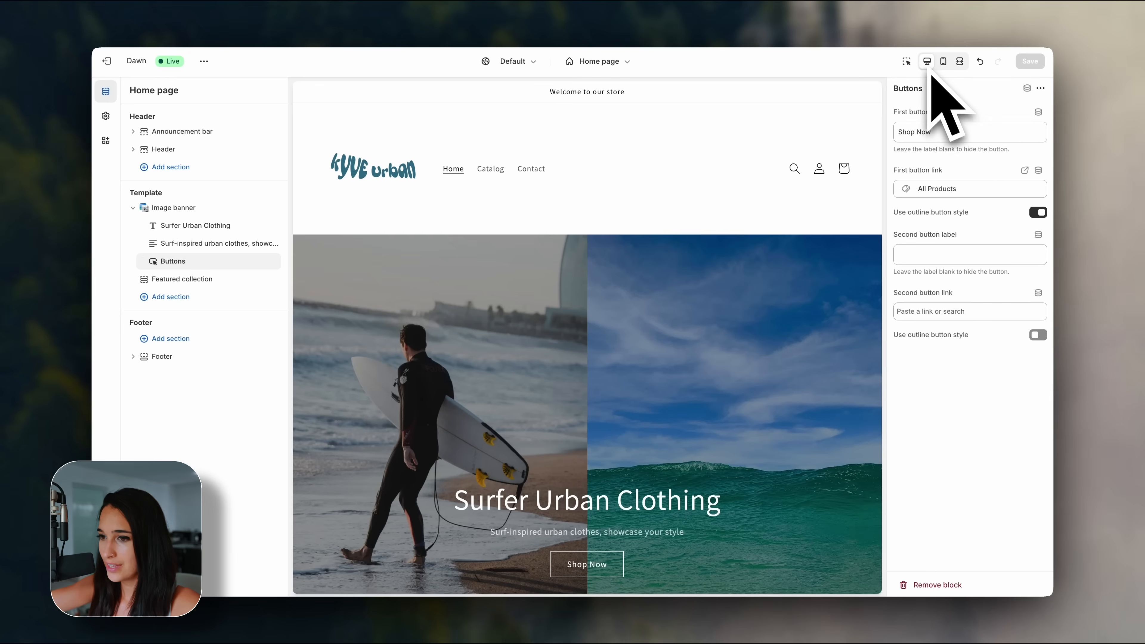
click(211, 209)
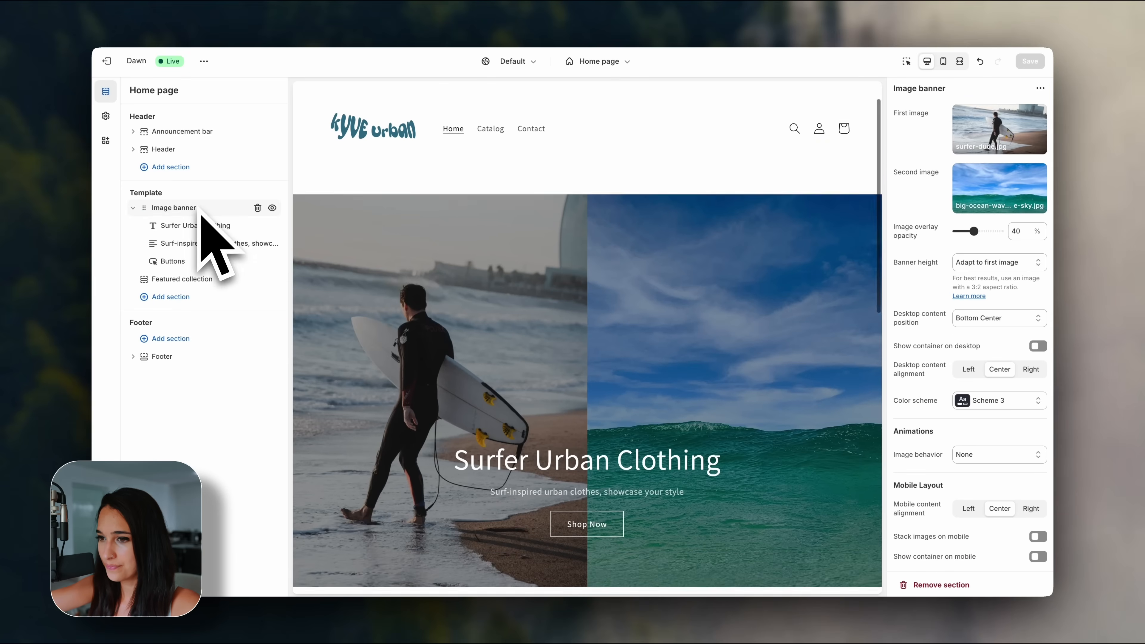
Set Banner height to Medium, check it in full preview, and save.
click(974, 263)
click(969, 288)
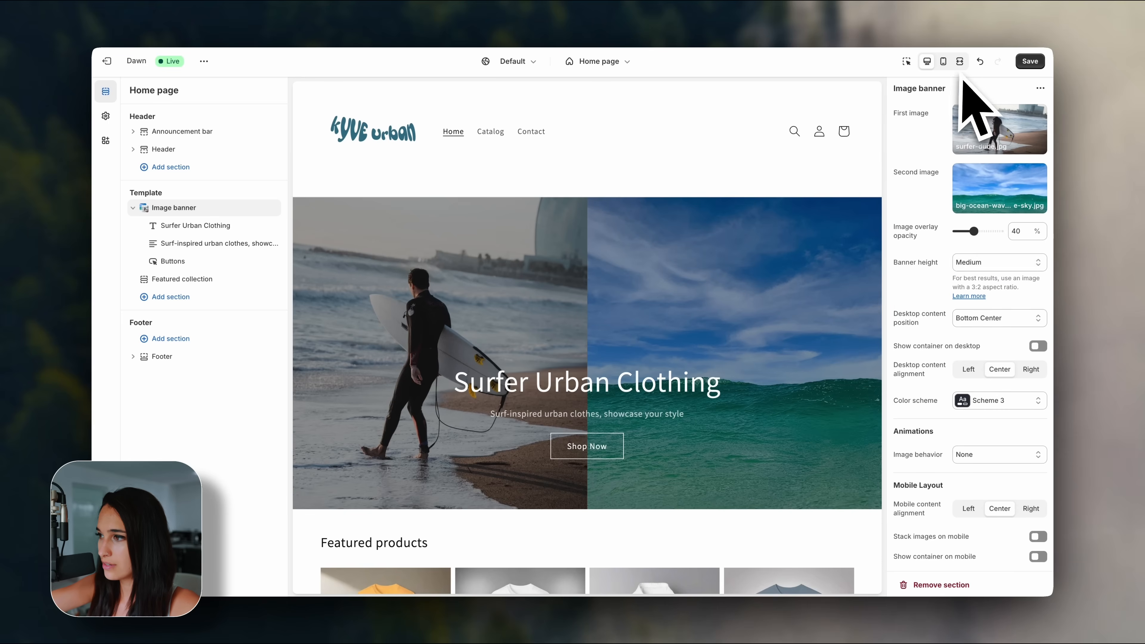
click(960, 61)
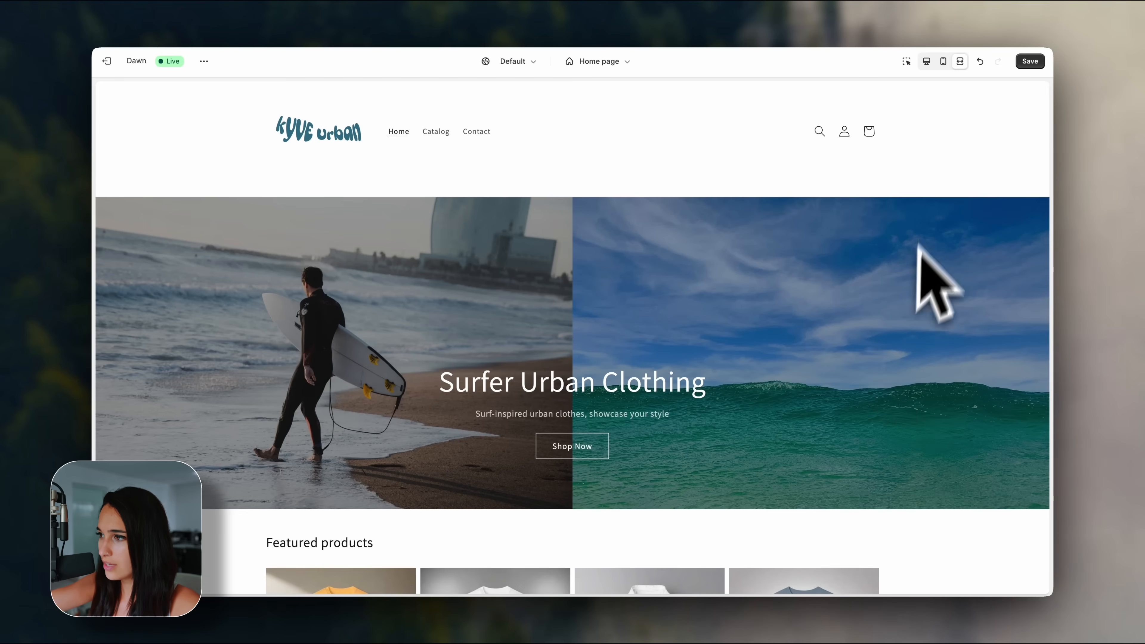
click(926, 61)
click(1030, 62)
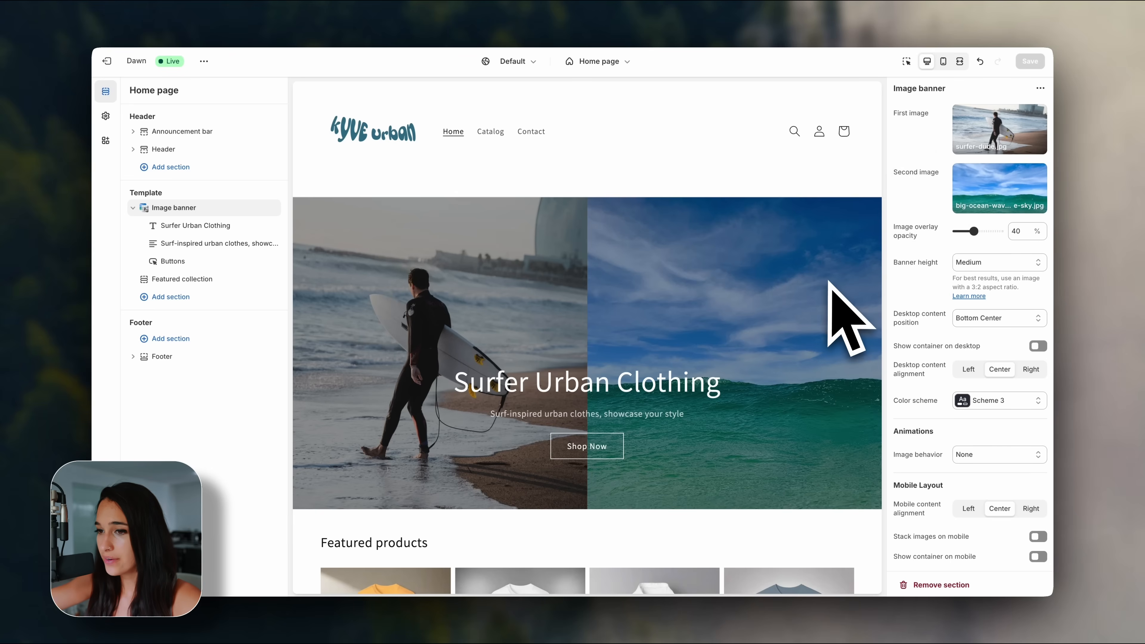
scroll(830, 282, down, 6)
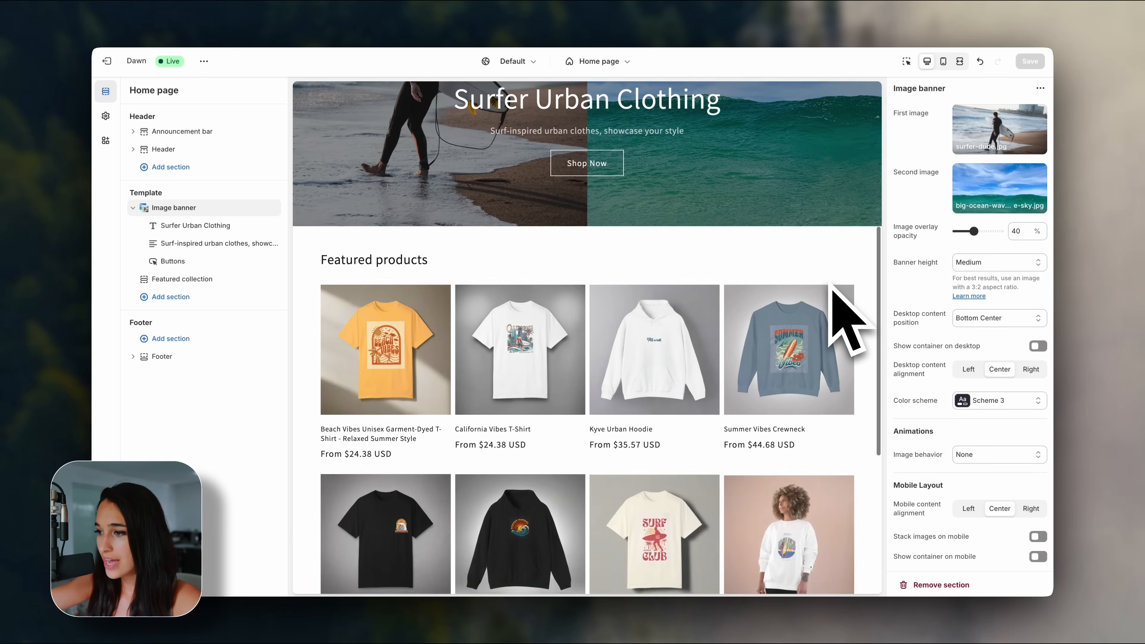
scroll(830, 282, up, 1)
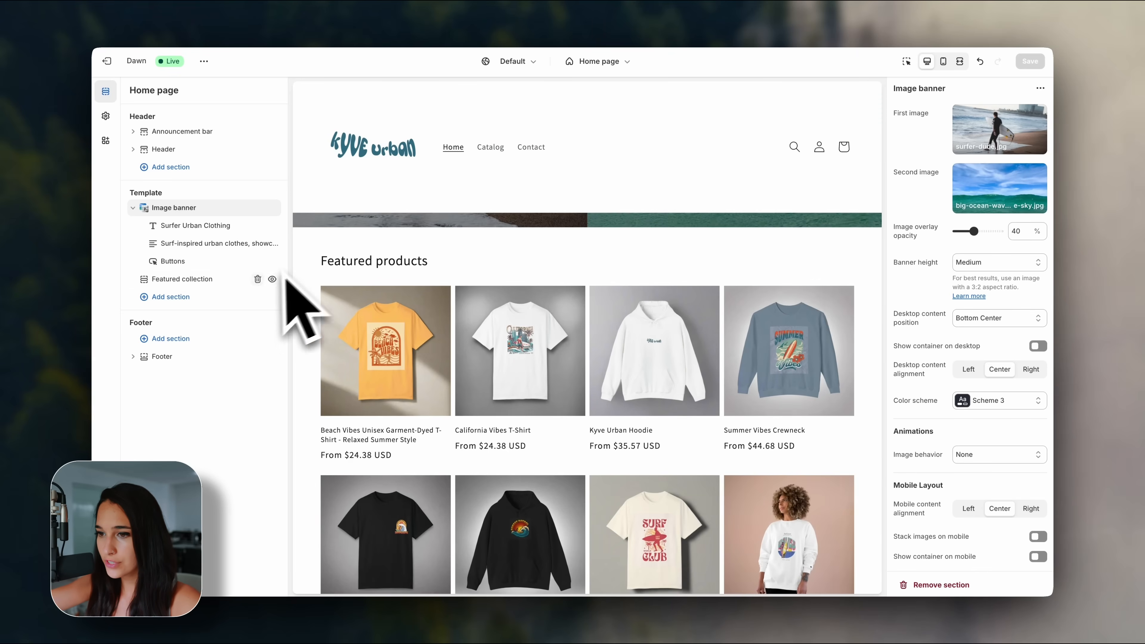
Clear the 'Featured products' heading from the Featured collection section.
click(207, 282)
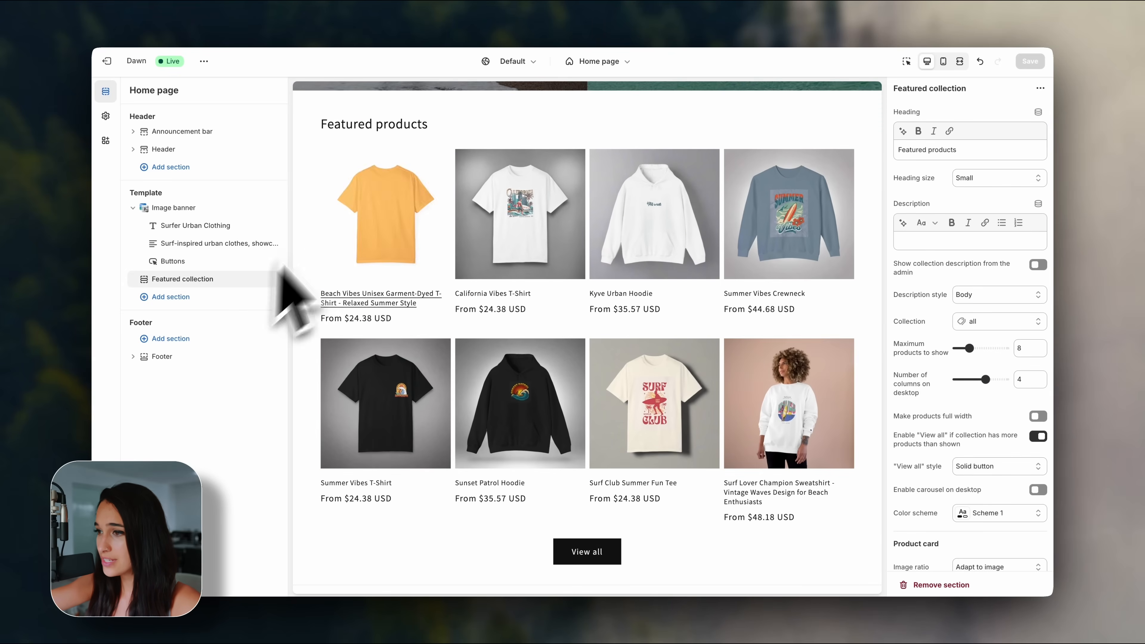
click(981, 153)
drag(981, 155, 879, 156)
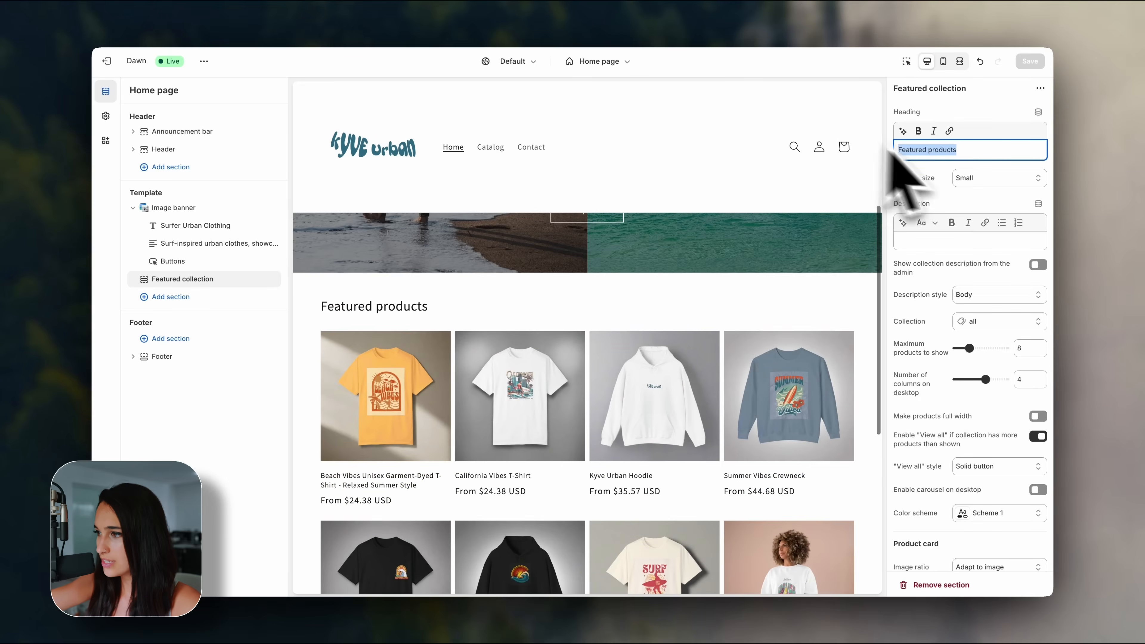
key(BackSpace)
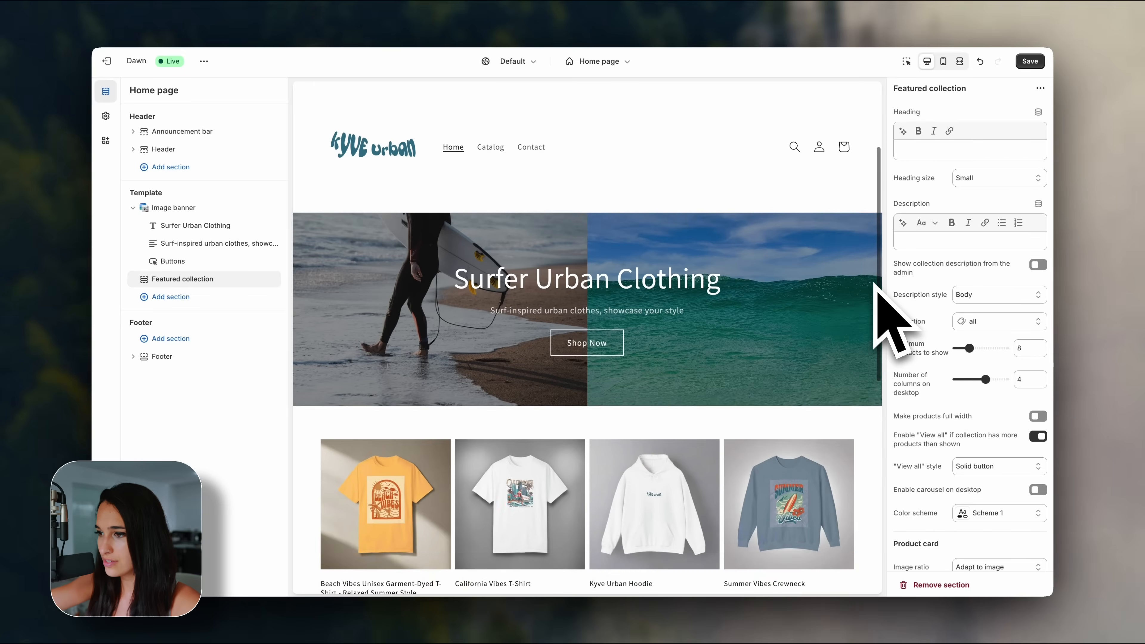
Replace the featured collection with the Tops collection.
scroll(875, 284, down, 5)
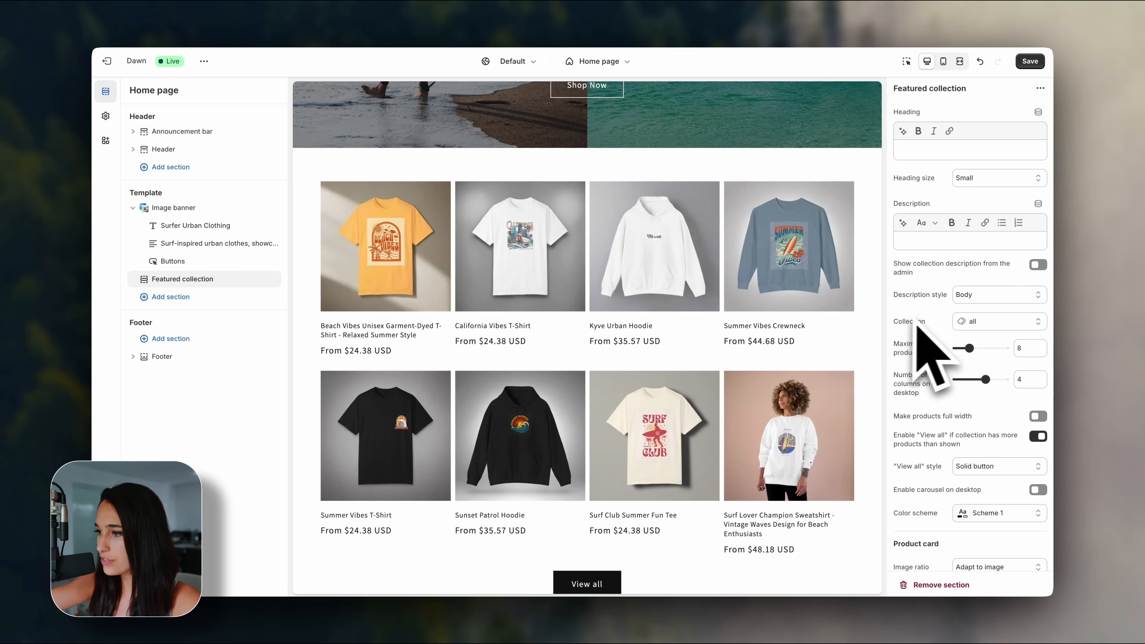
click(1011, 327)
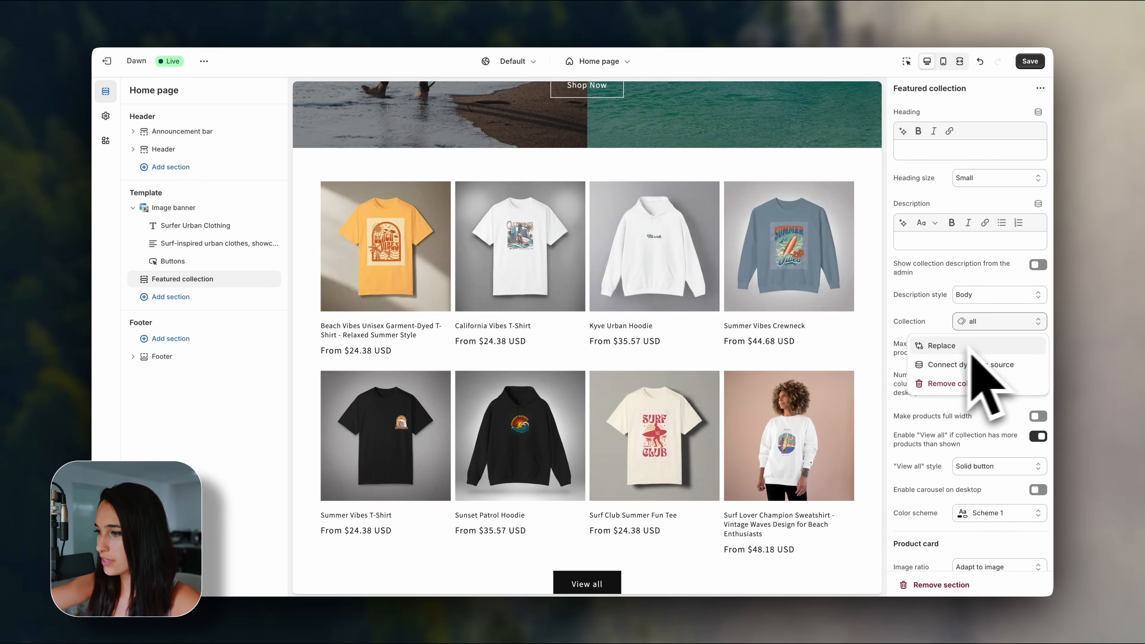
click(987, 346)
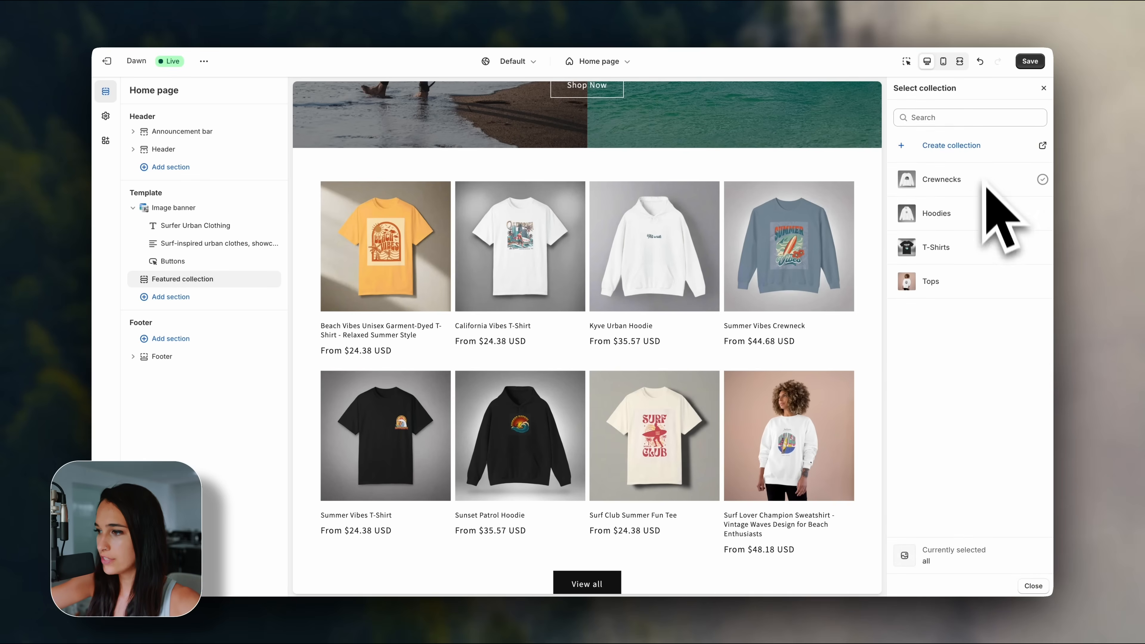
click(972, 260)
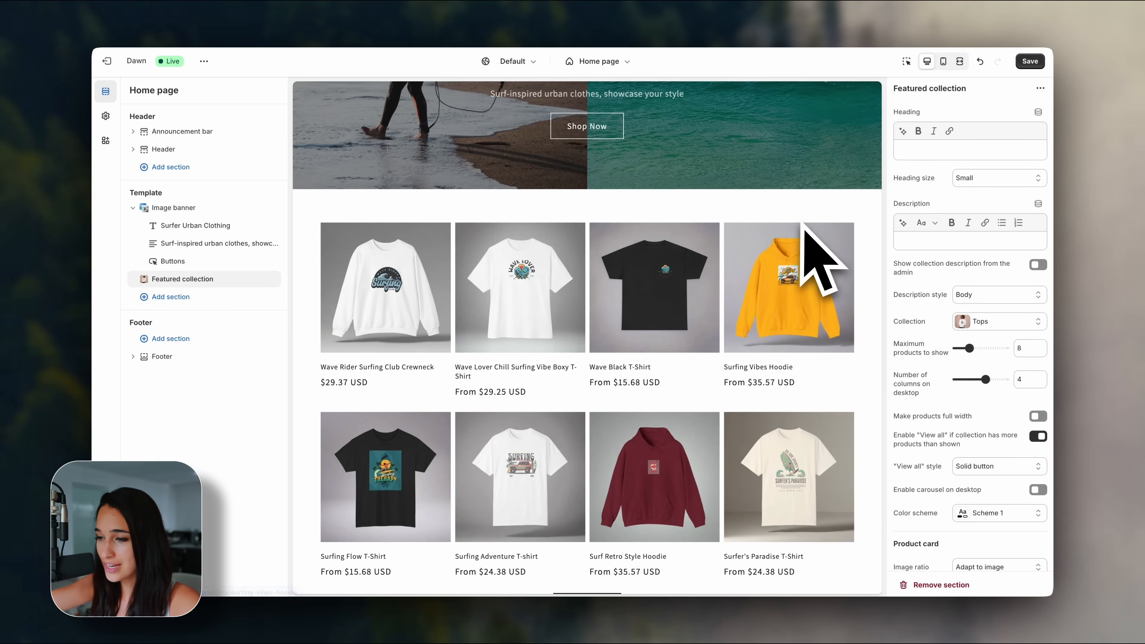
Save the theme changes and exit the editor to the themes list.
scroll(854, 243, up, 2)
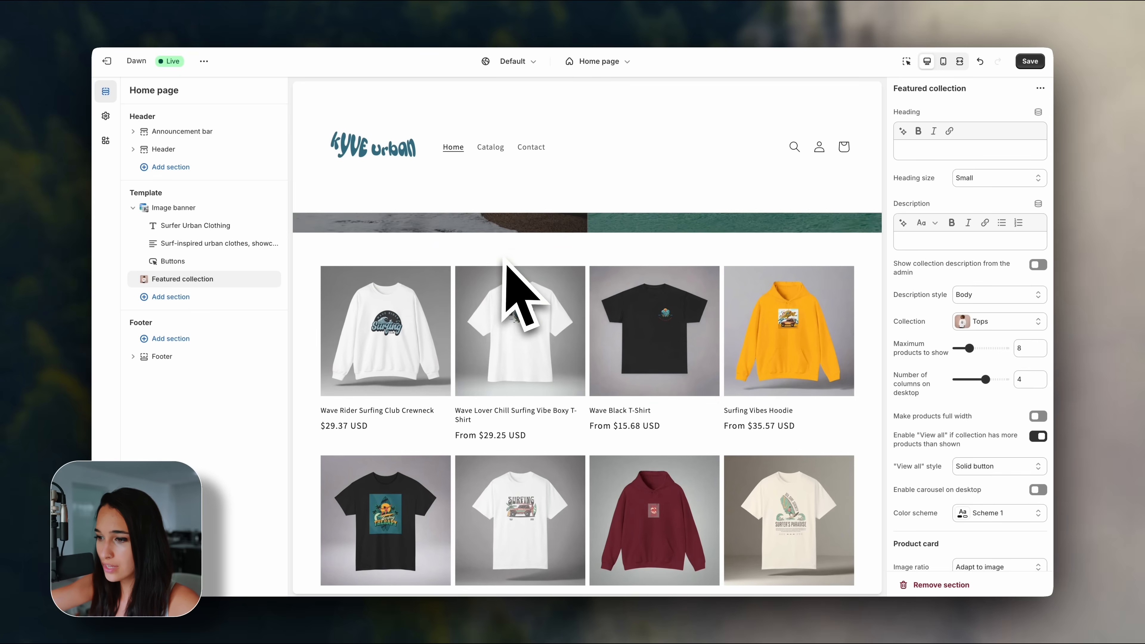
scroll(505, 259, up, 3)
scroll(507, 266, down, 3)
scroll(507, 266, up, 2)
scroll(507, 264, down, 3)
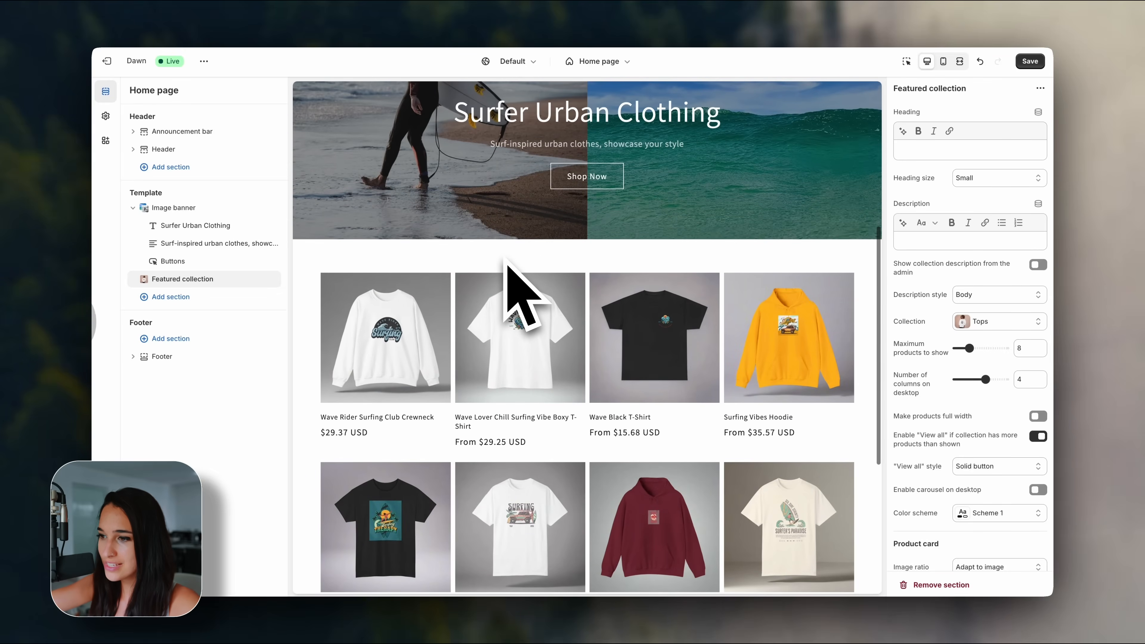
scroll(537, 260, down, 2)
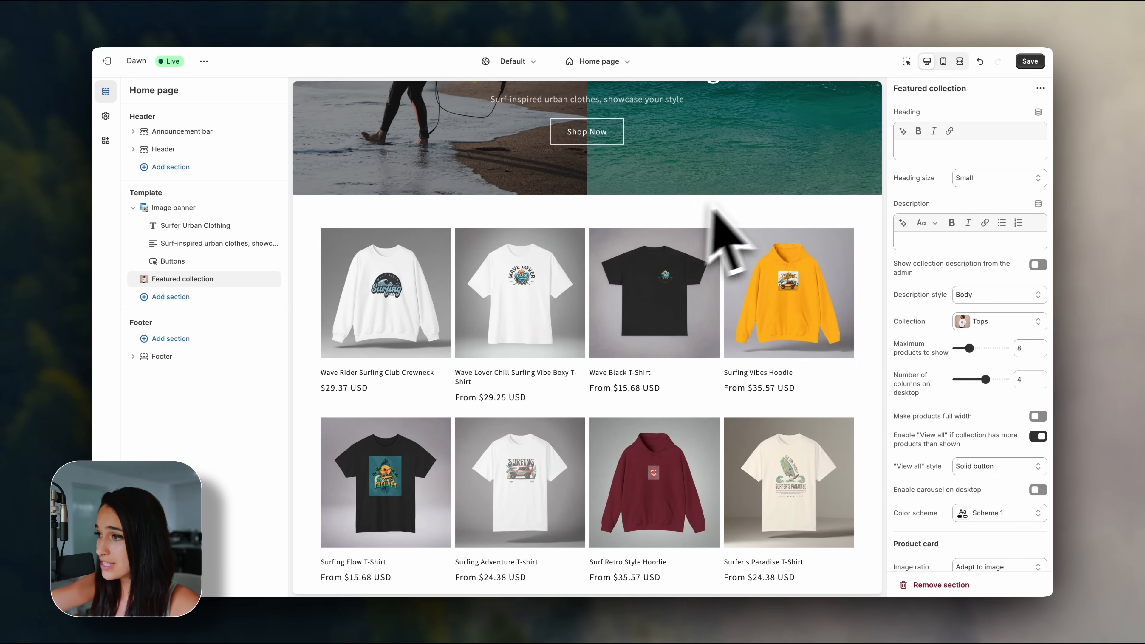
click(1030, 61)
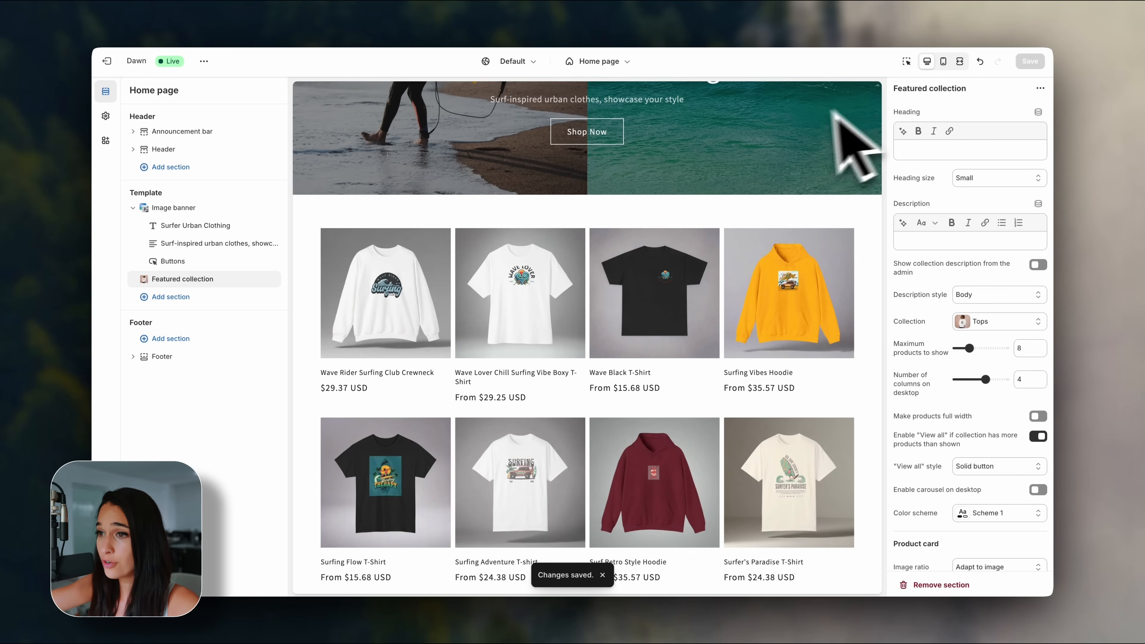
click(108, 62)
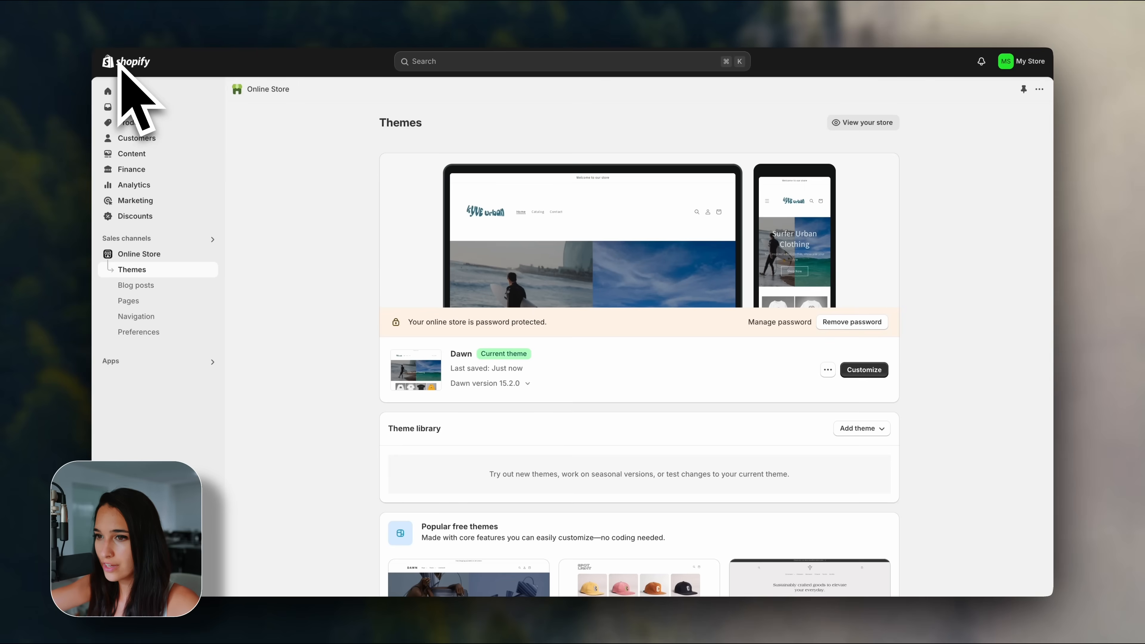
Open the Tops collection and set its product sort order to Manually.
click(134, 122)
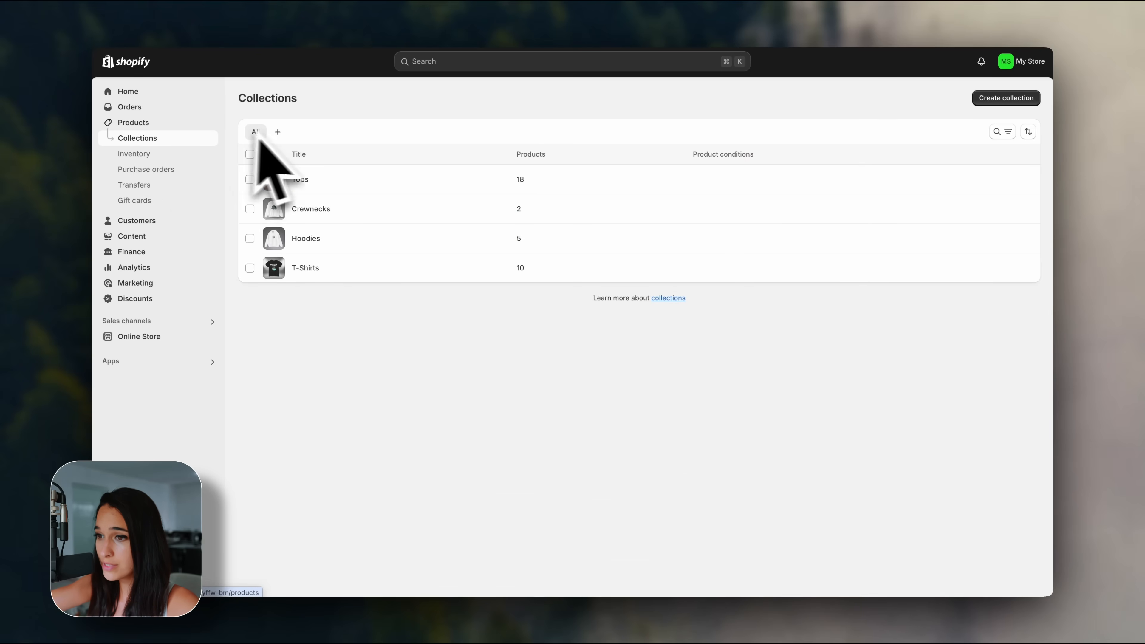
click(341, 179)
scroll(326, 293, down, 3)
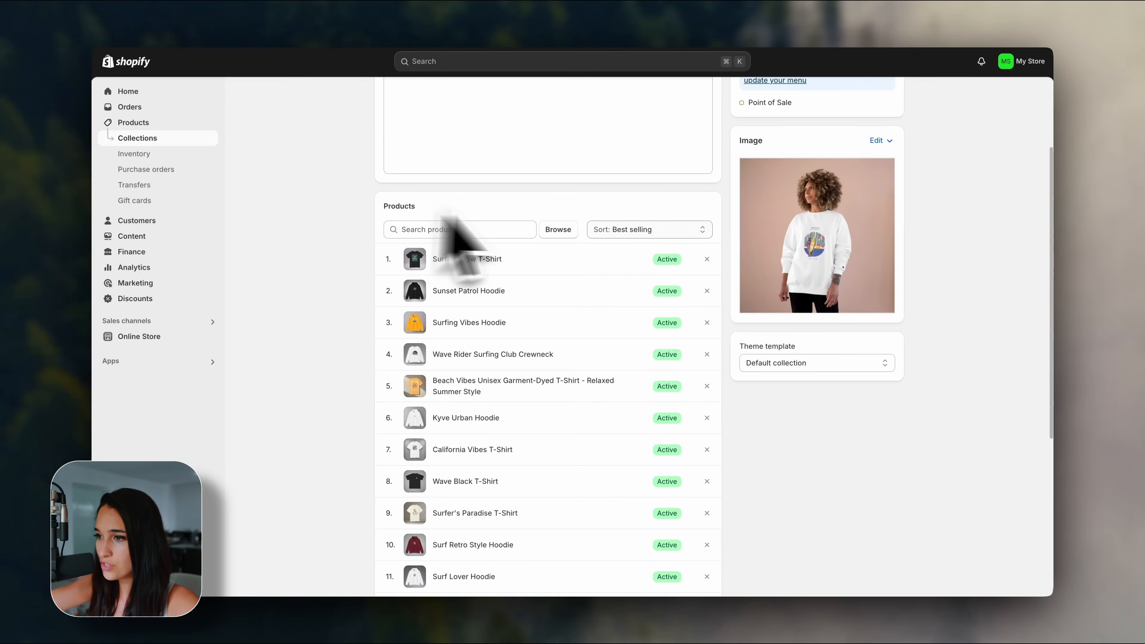
click(649, 229)
click(657, 311)
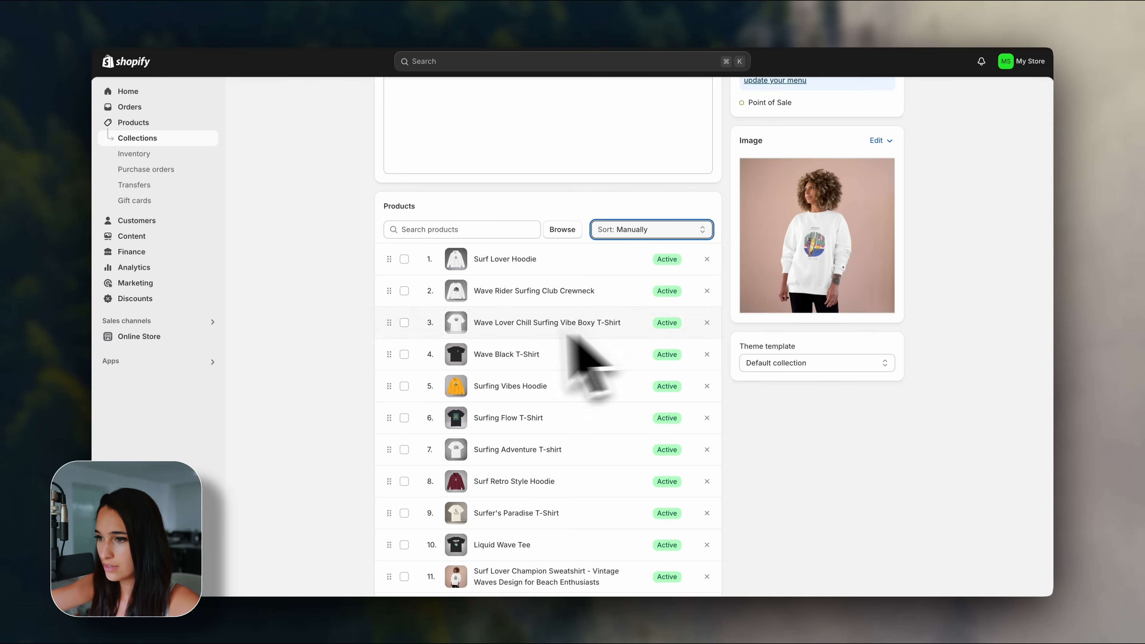
scroll(315, 316, down, 2)
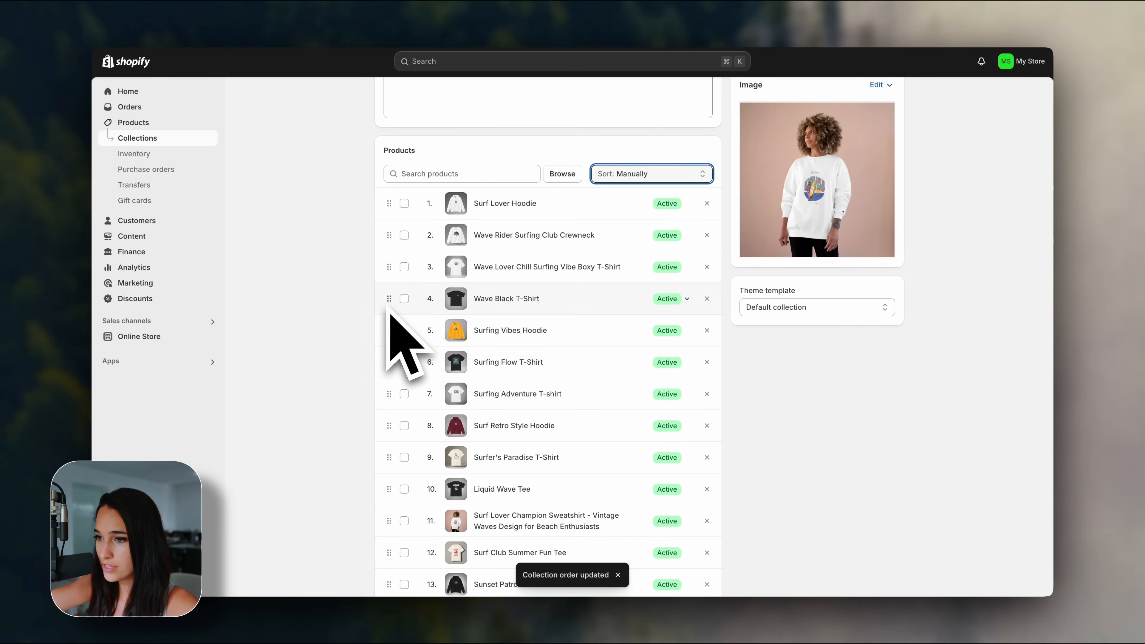
scroll(381, 405, down, 1)
scroll(375, 424, up, 1)
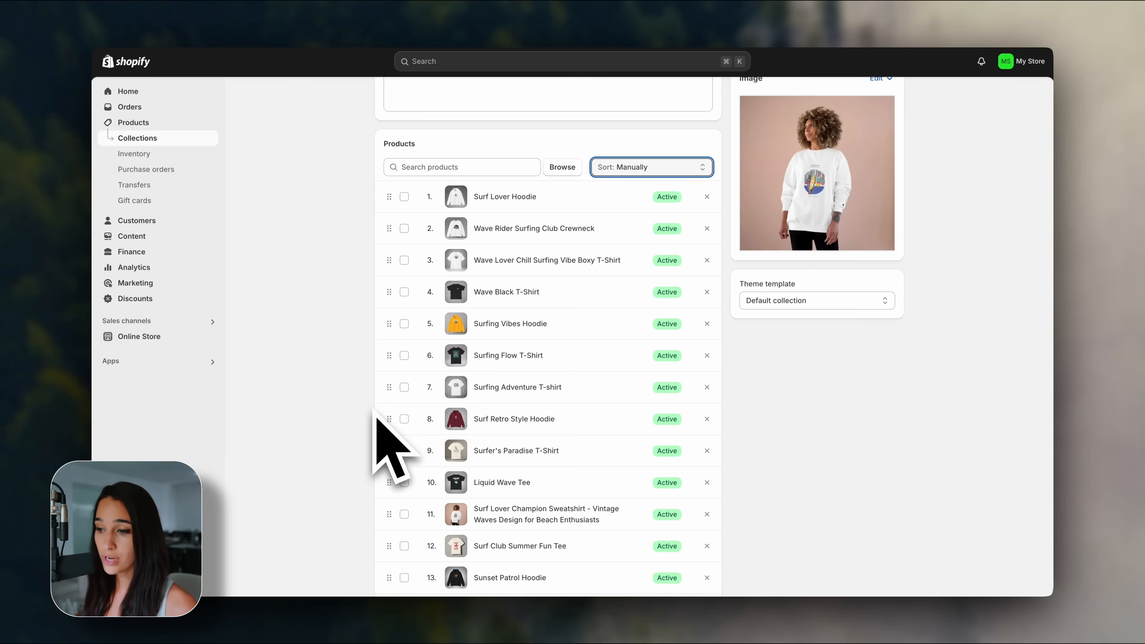
Reorder Tops products with Liquid Wave Tee first, alternating tees and hoodies, then return to Online Store.
drag(392, 493, 409, 207)
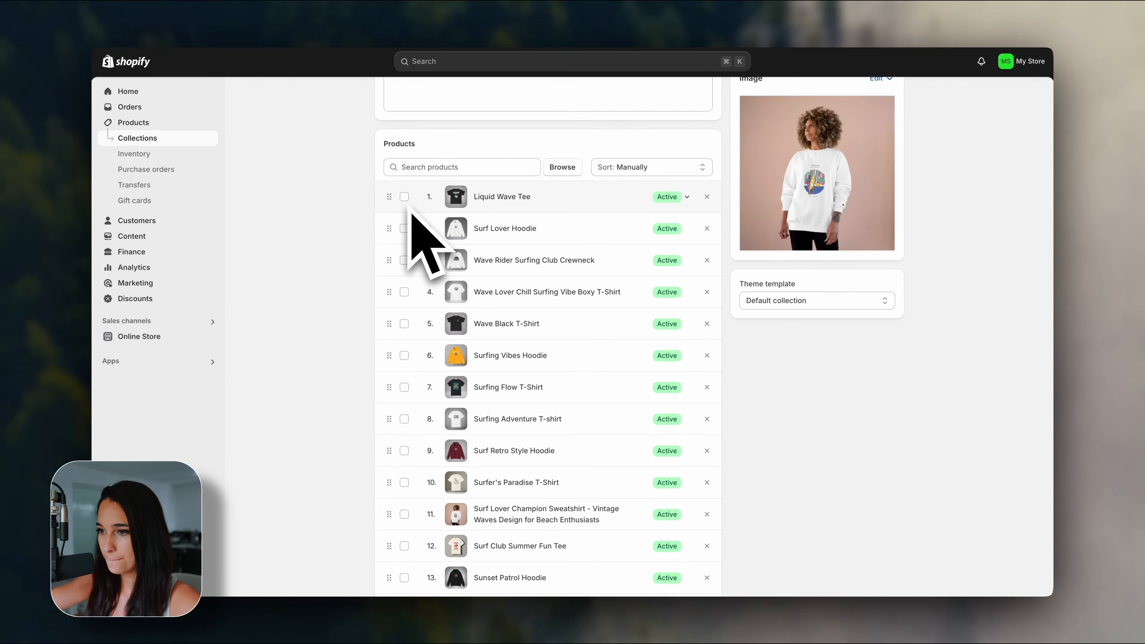
drag(389, 326, 391, 268)
drag(390, 577, 390, 318)
drag(389, 409, 391, 384)
scroll(392, 389, down, 3)
drag(389, 457, 393, 360)
drag(390, 521, 406, 384)
drag(394, 493, 392, 555)
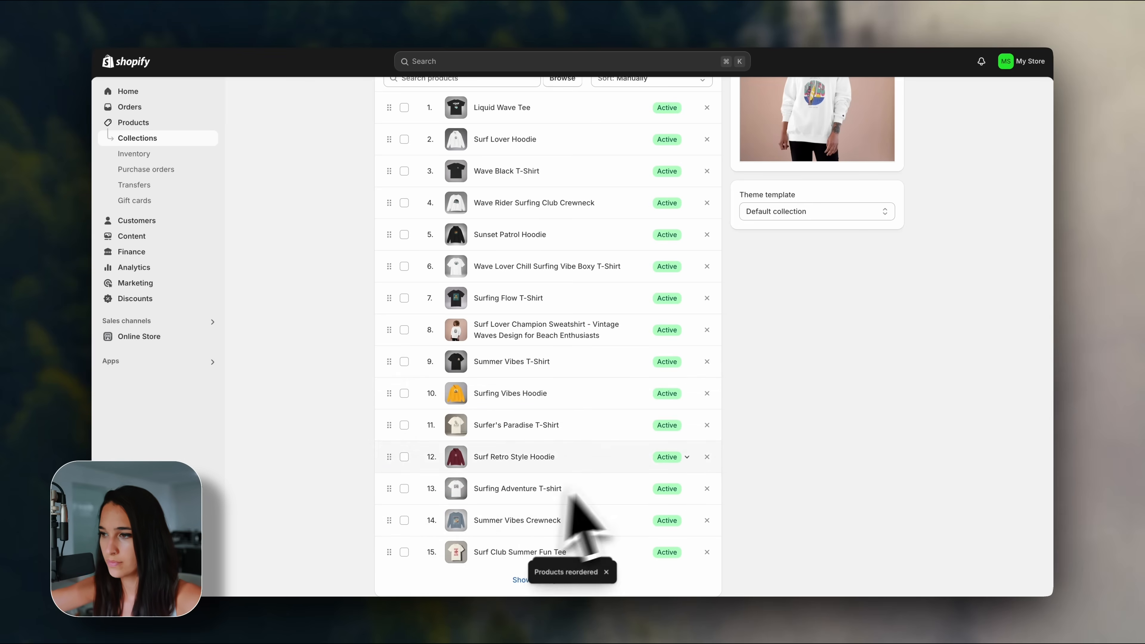
scroll(761, 420, up, 6)
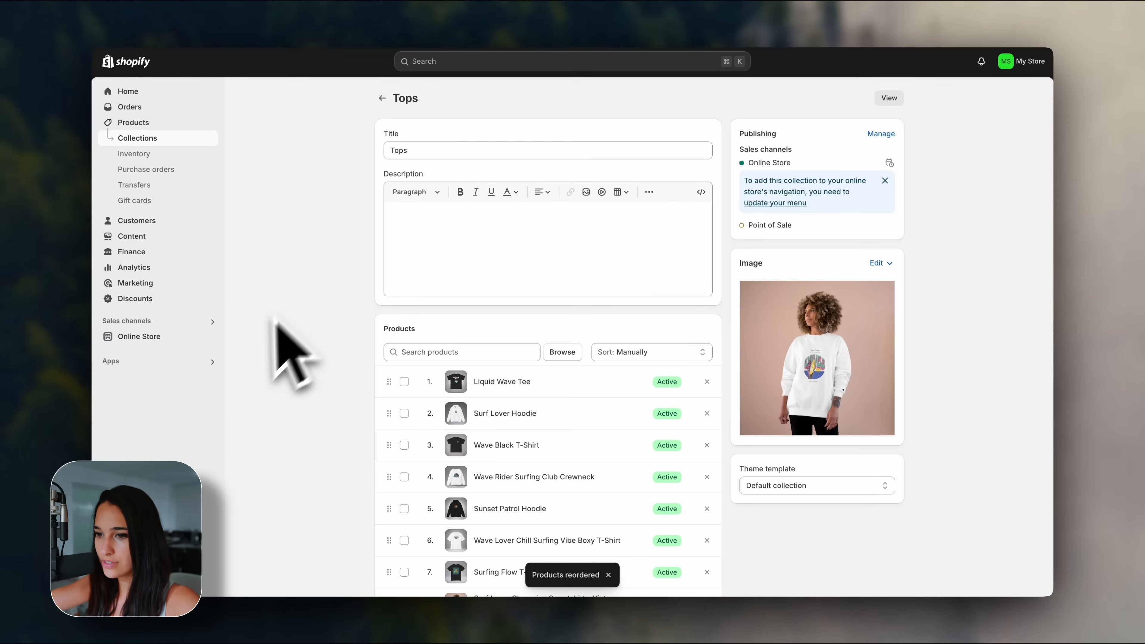
click(171, 336)
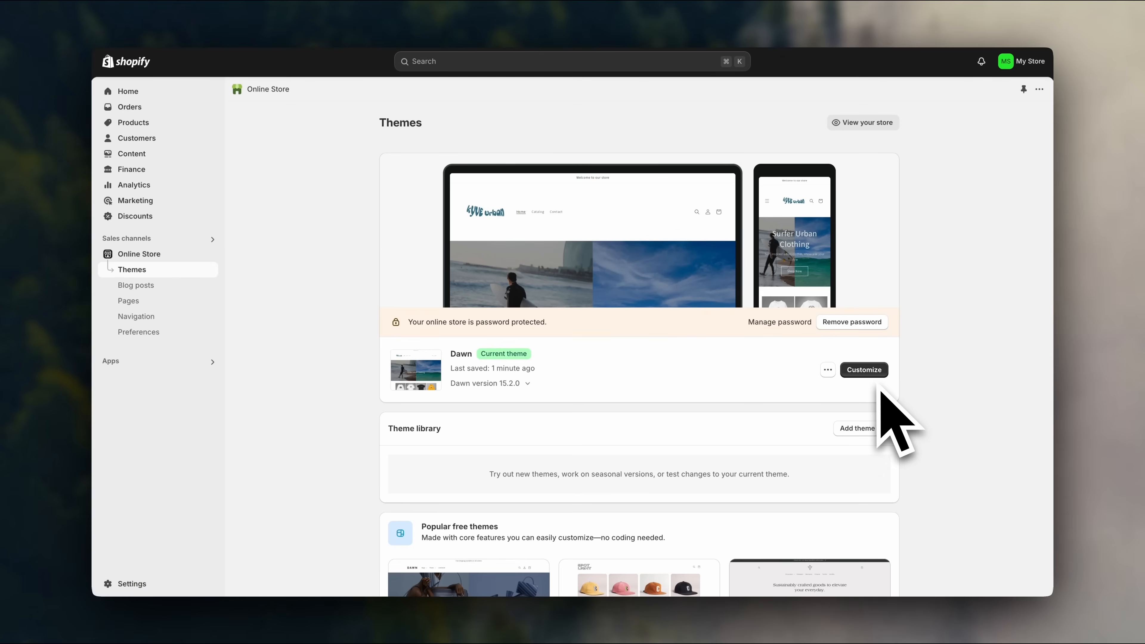
Customize Dawn and add an Image banner section below the featured collection.
click(869, 373)
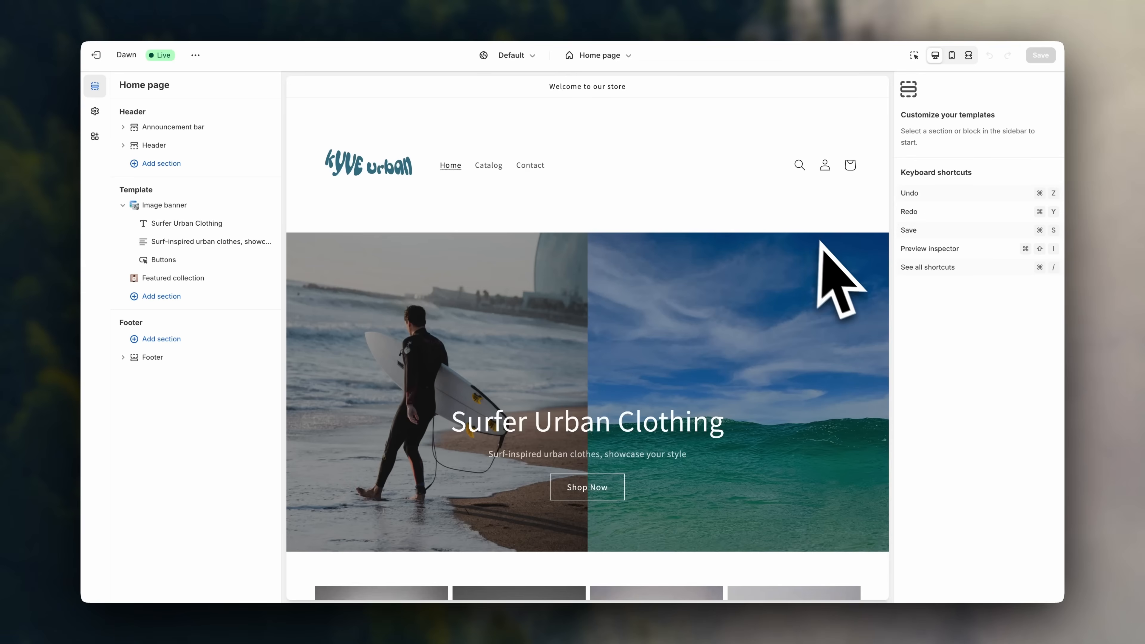
scroll(847, 284, down, 7)
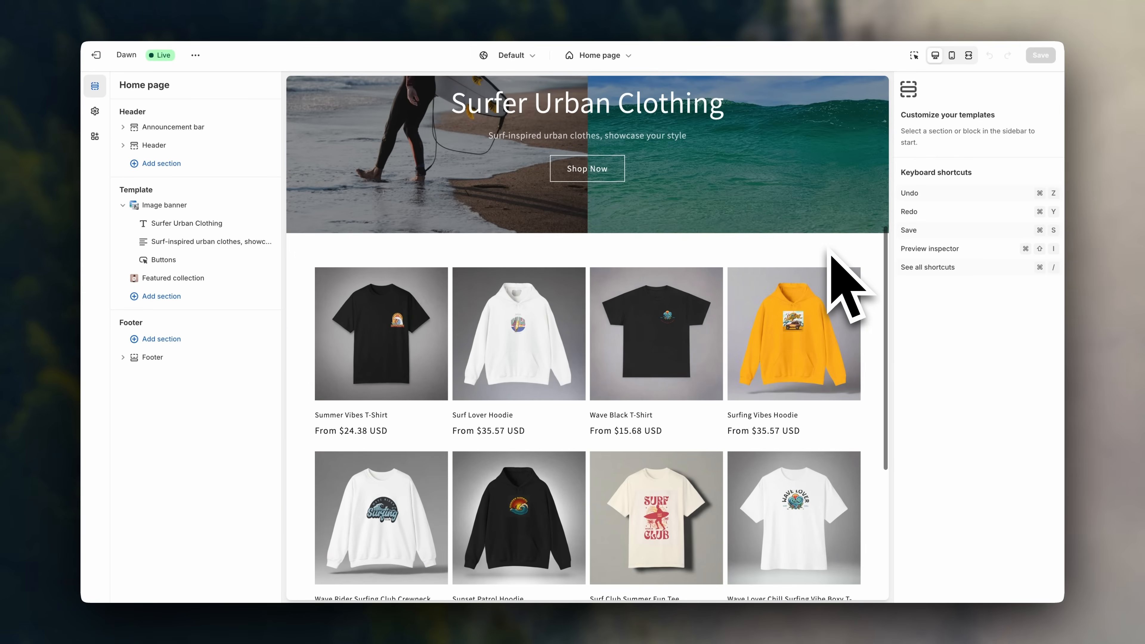
scroll(876, 271, down, 1)
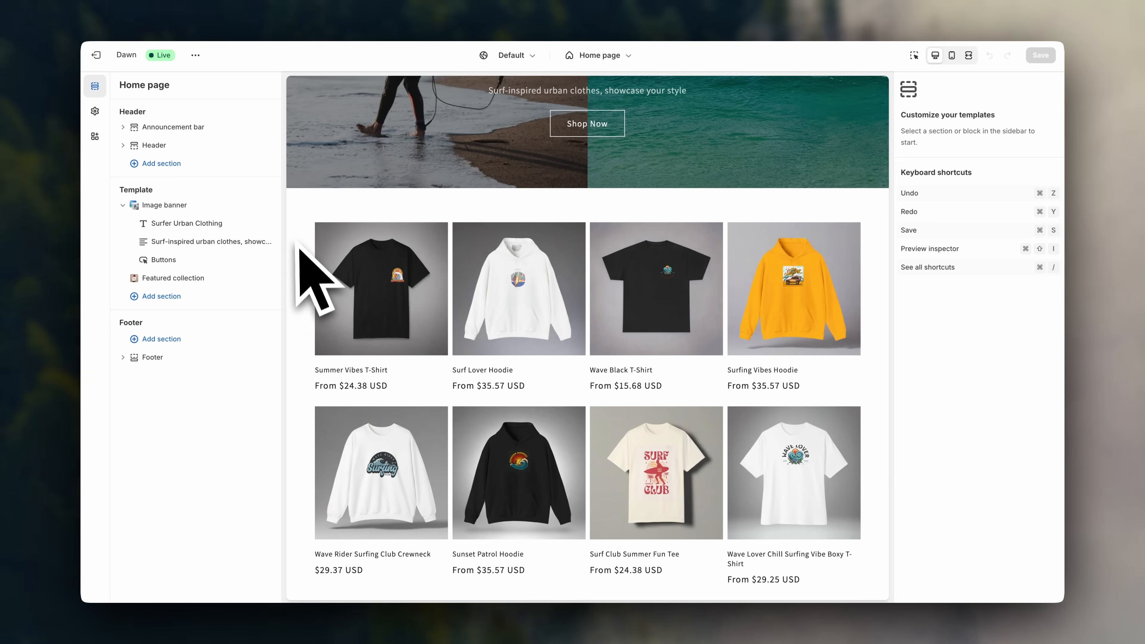
scroll(311, 262, up, 1)
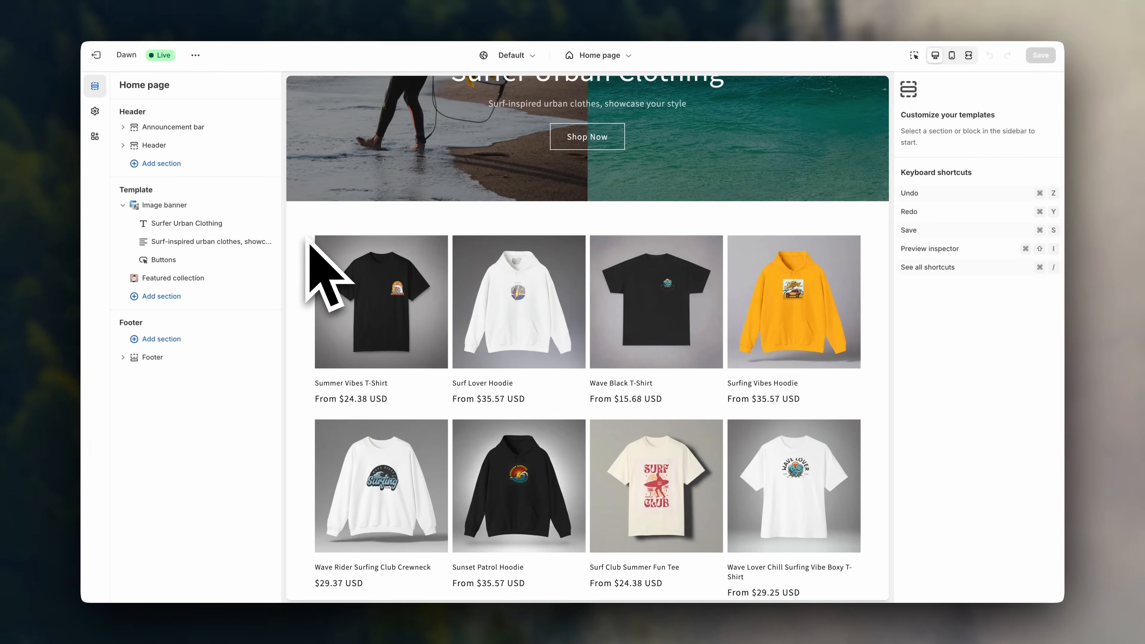
click(181, 302)
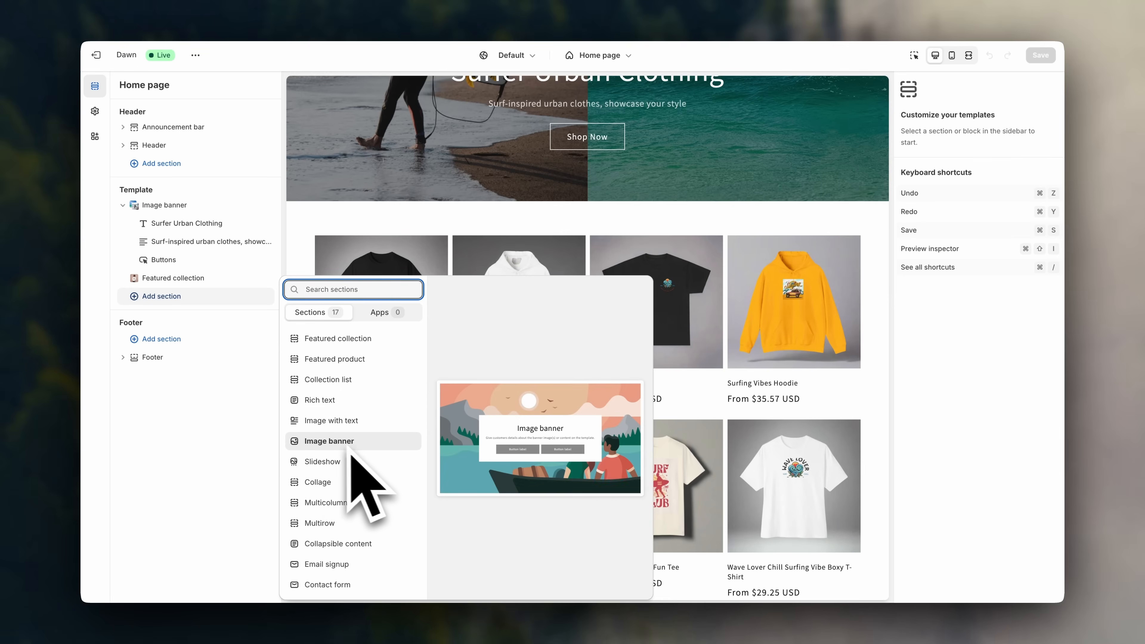
click(328, 441)
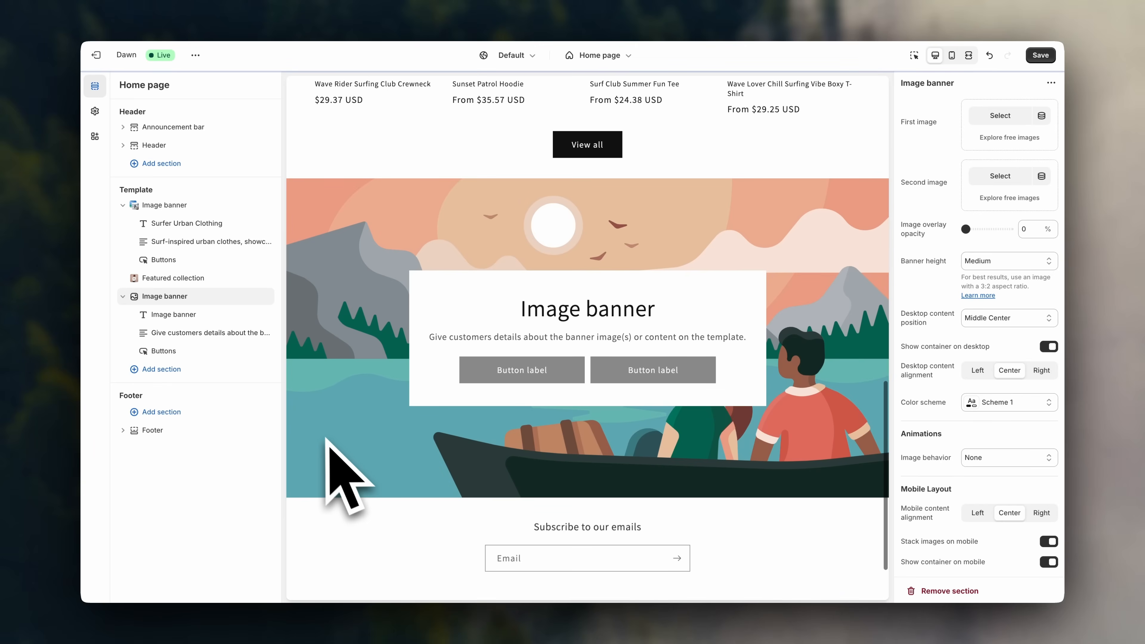
scroll(327, 440, up, 7)
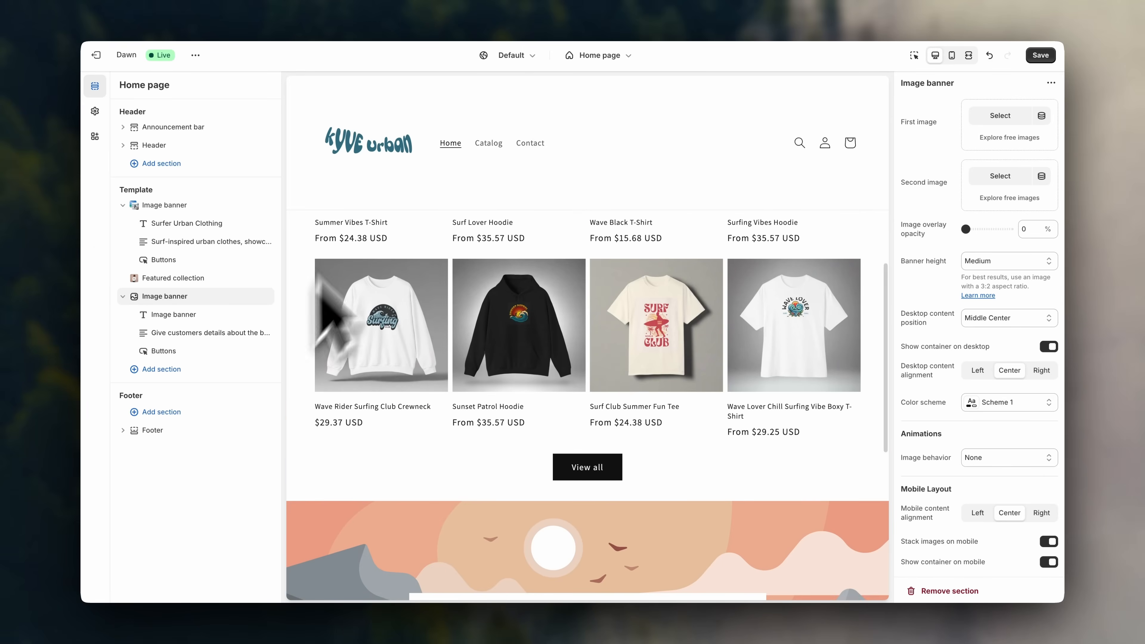
scroll(378, 447, down, 9)
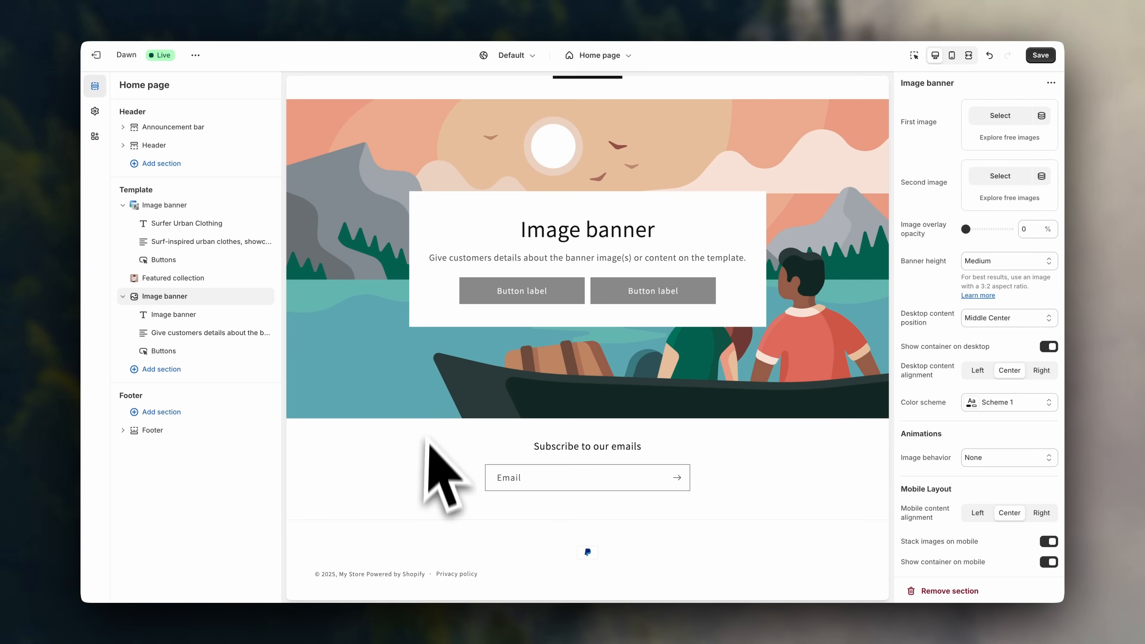
scroll(432, 405, up, 3)
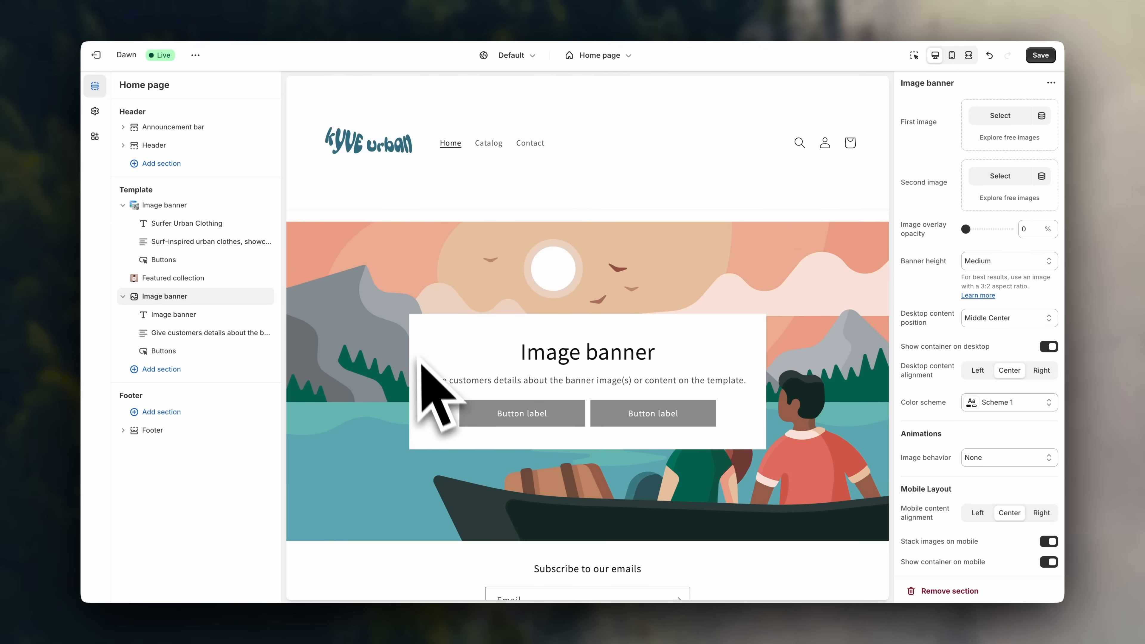
Set the first image to the aerial teal-water photo from a 'surfer' free-image search.
click(1012, 138)
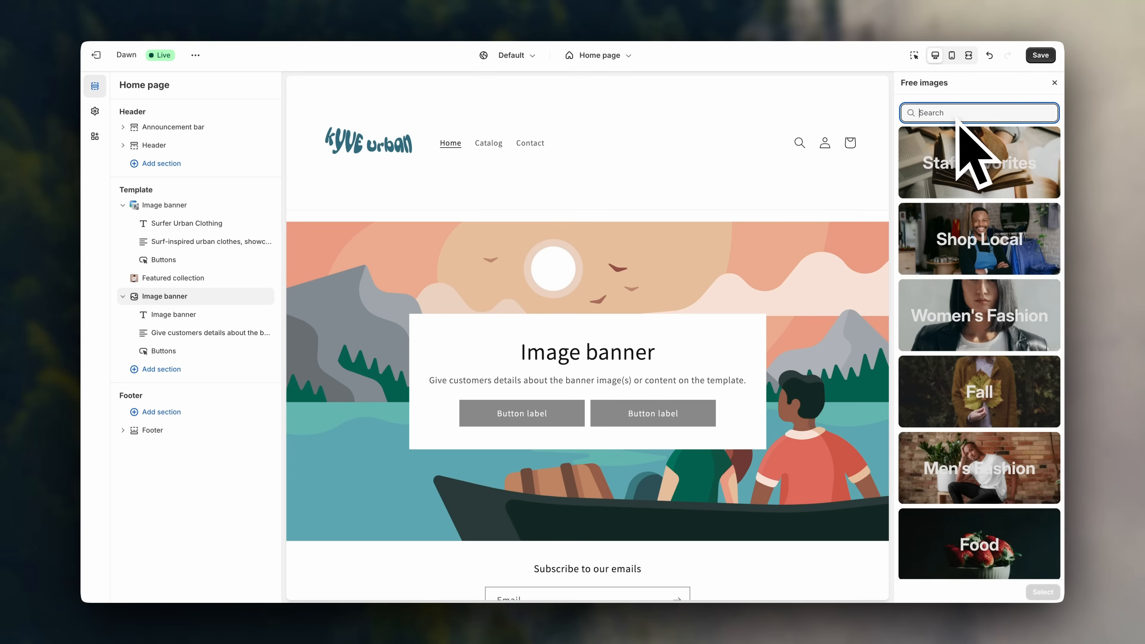
text(surfer)
click(966, 374)
scroll(946, 428, down, 3)
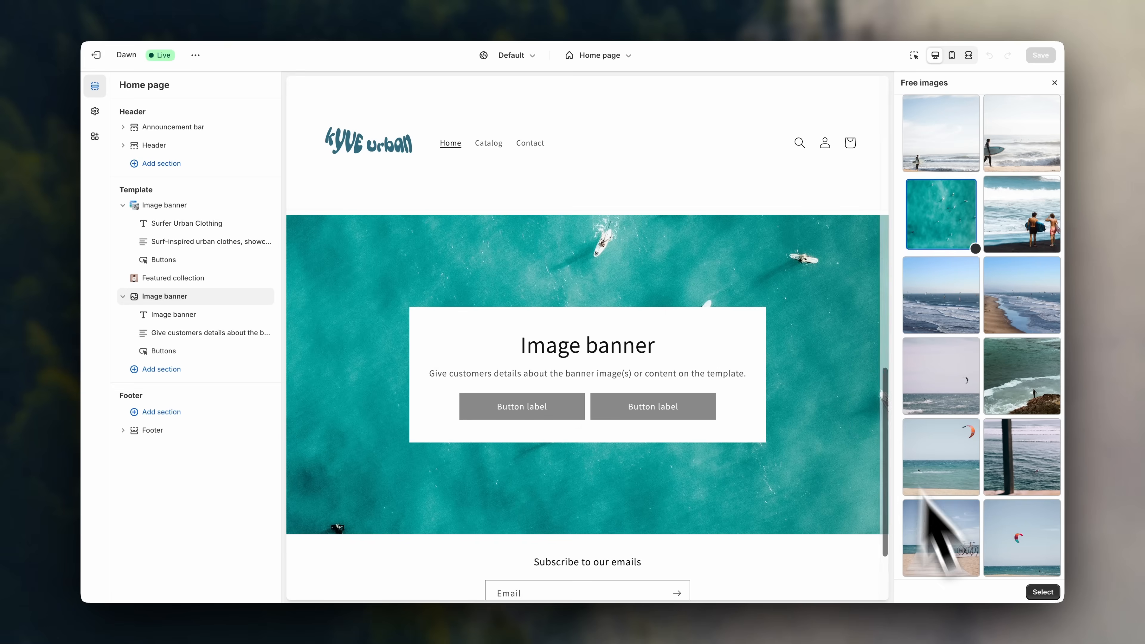
click(1042, 592)
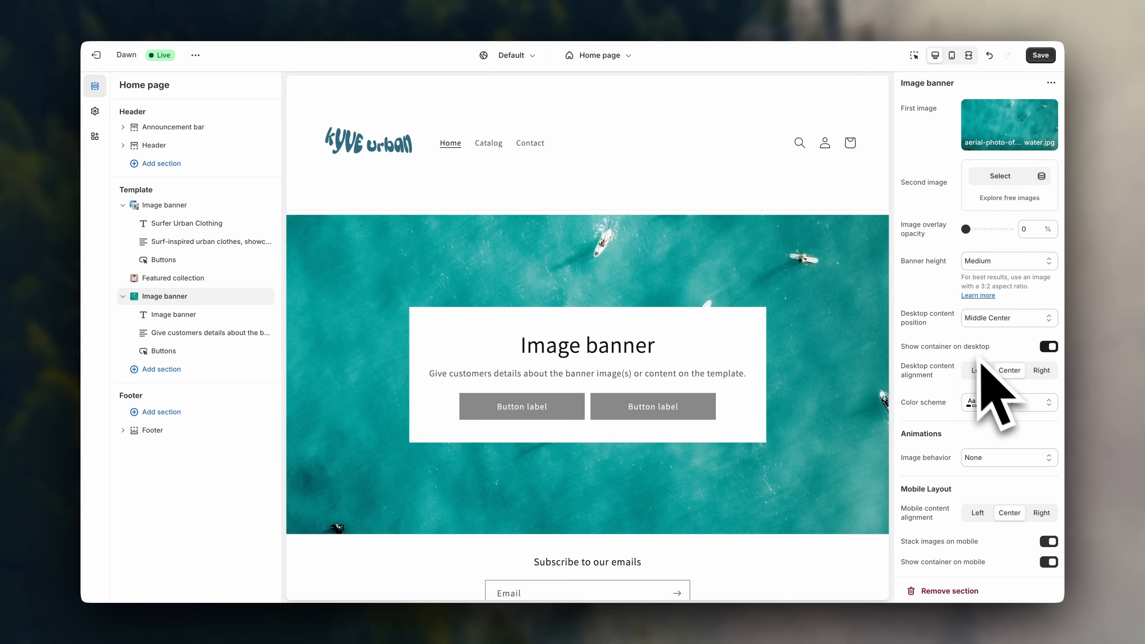
Set the second image to the ocean-waves photo from a 'surfer' free-image search.
click(987, 199)
click(982, 114)
text(surfer)
click(941, 191)
scroll(963, 456, down, 12)
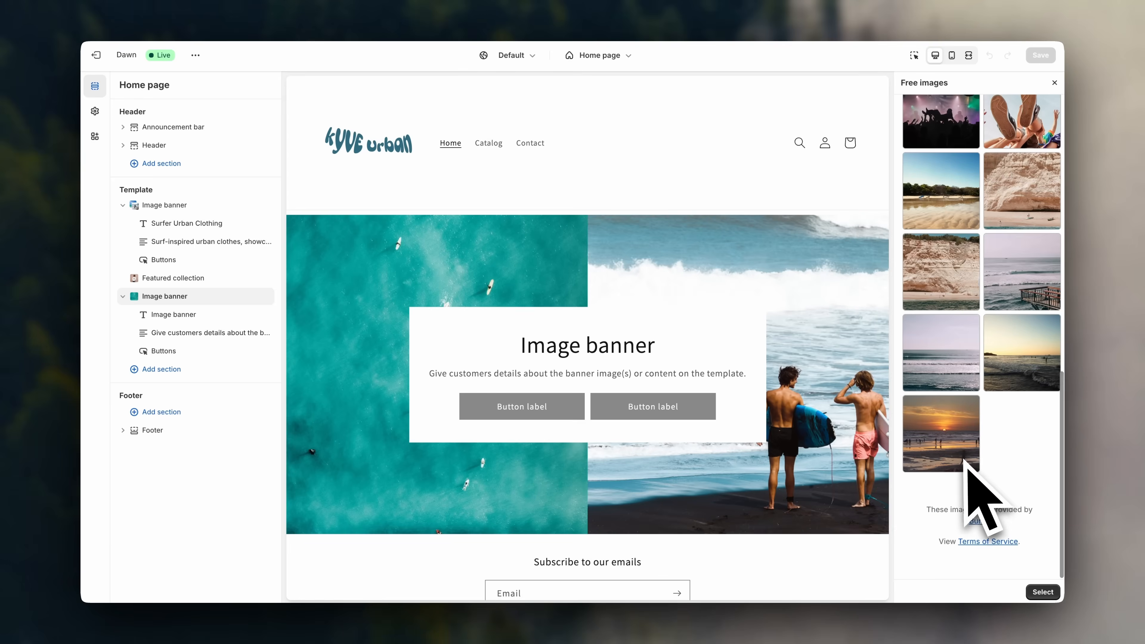
click(964, 361)
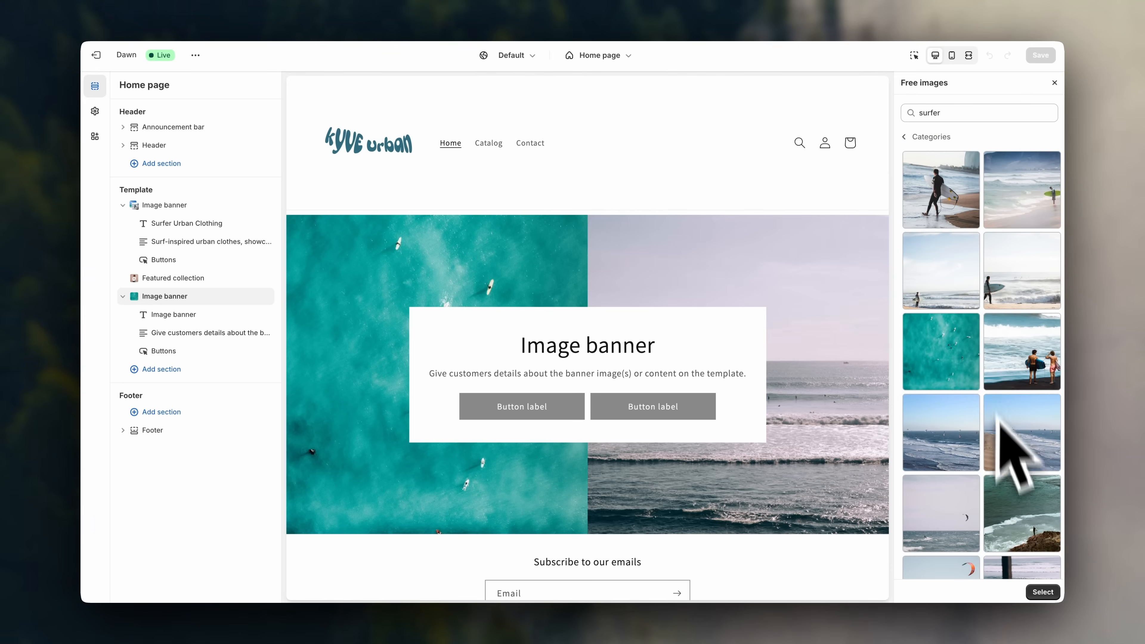
click(1038, 593)
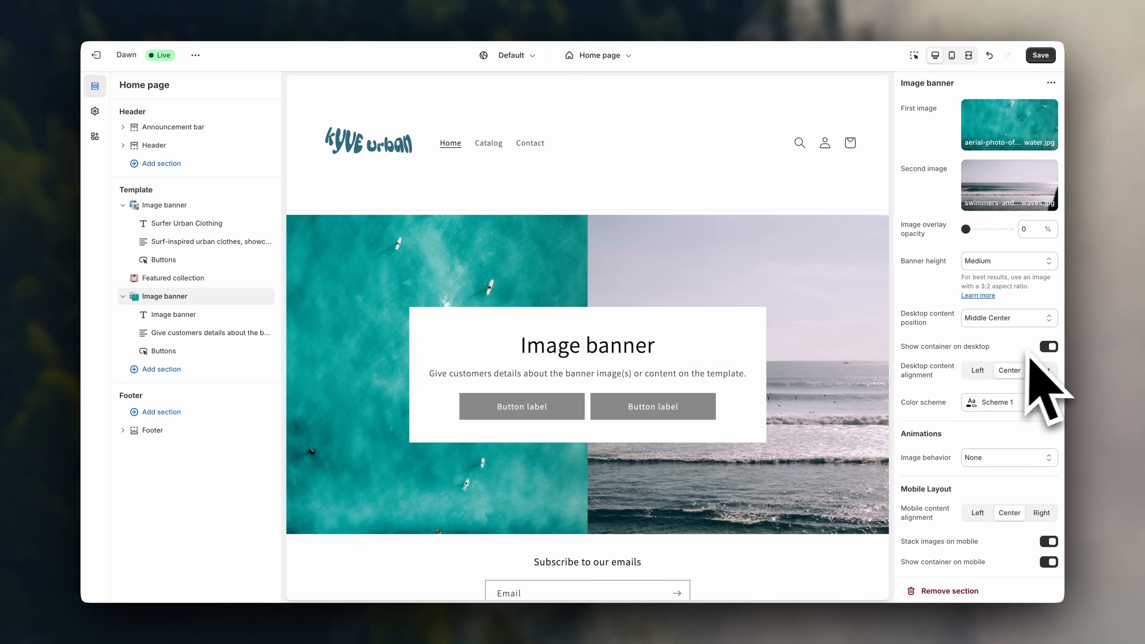
Turn off Show container on desktop and switch the new banner to colour Scheme 3.
click(1049, 347)
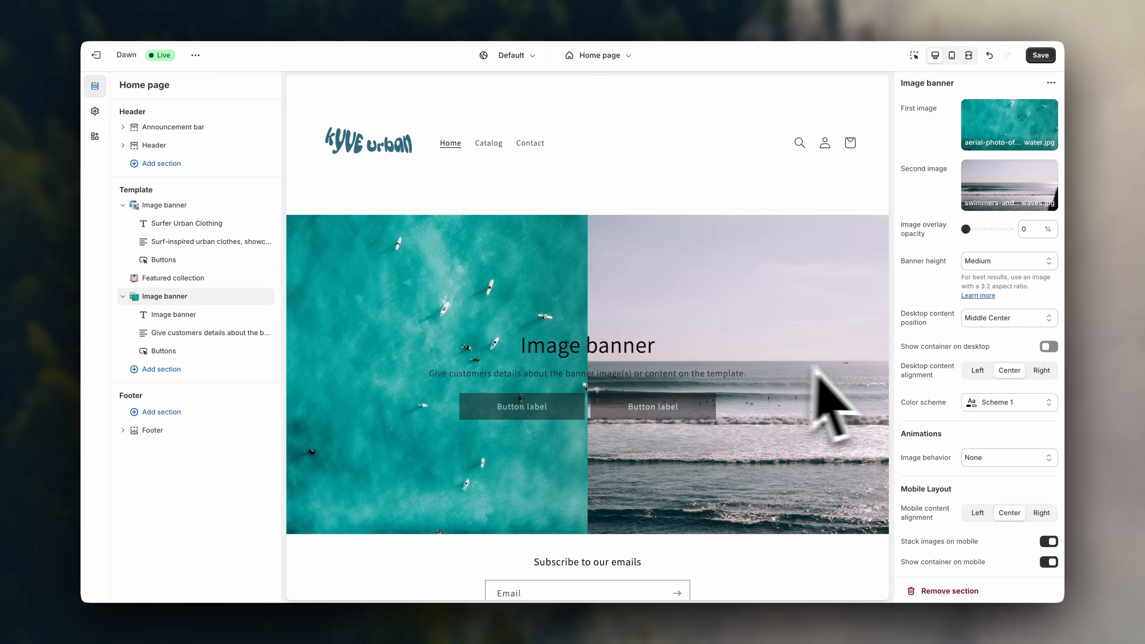
click(980, 405)
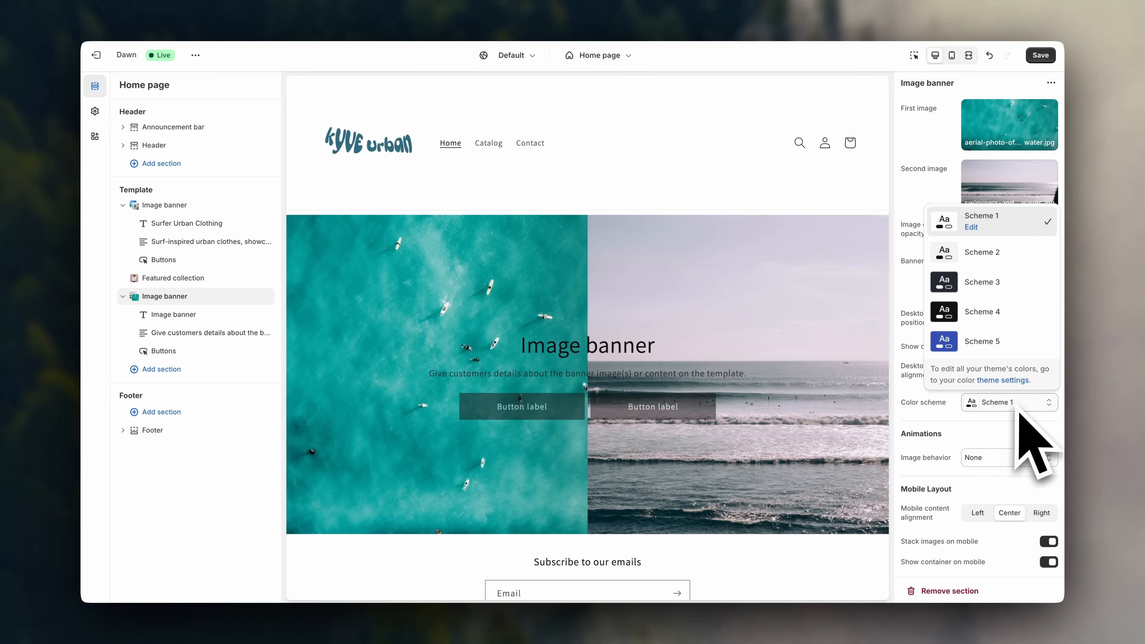
click(1009, 286)
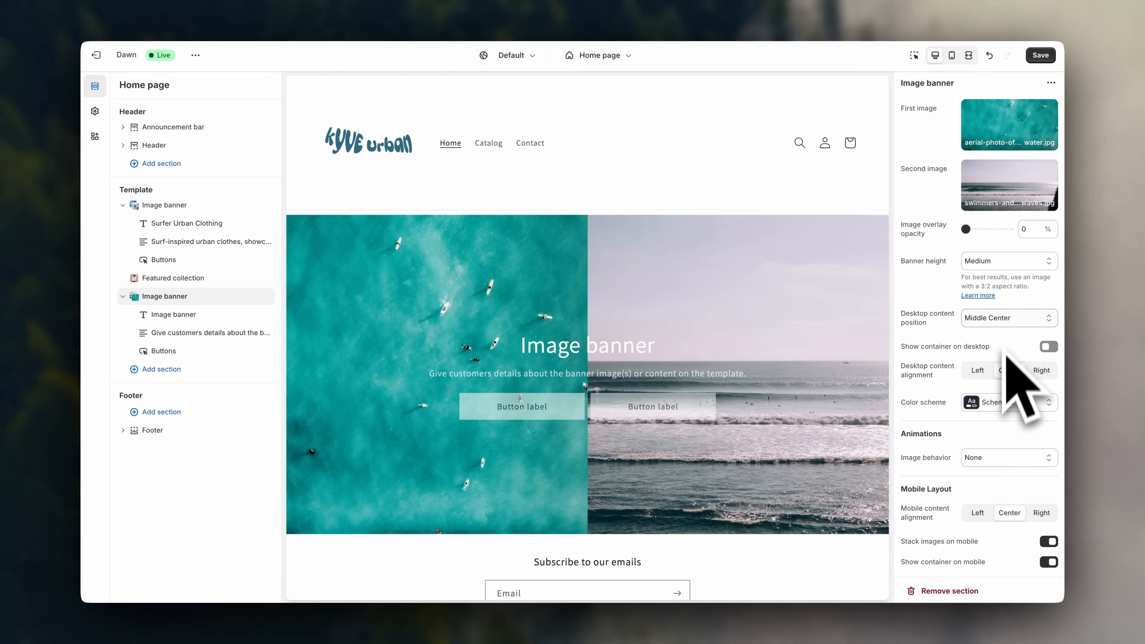
click(1002, 408)
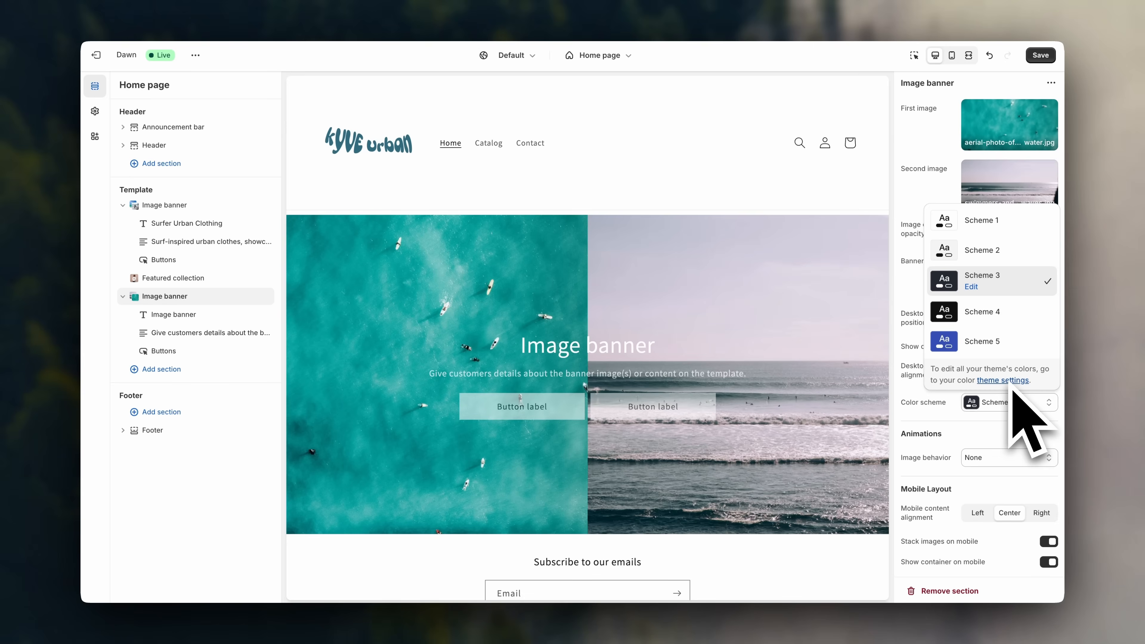
click(1013, 422)
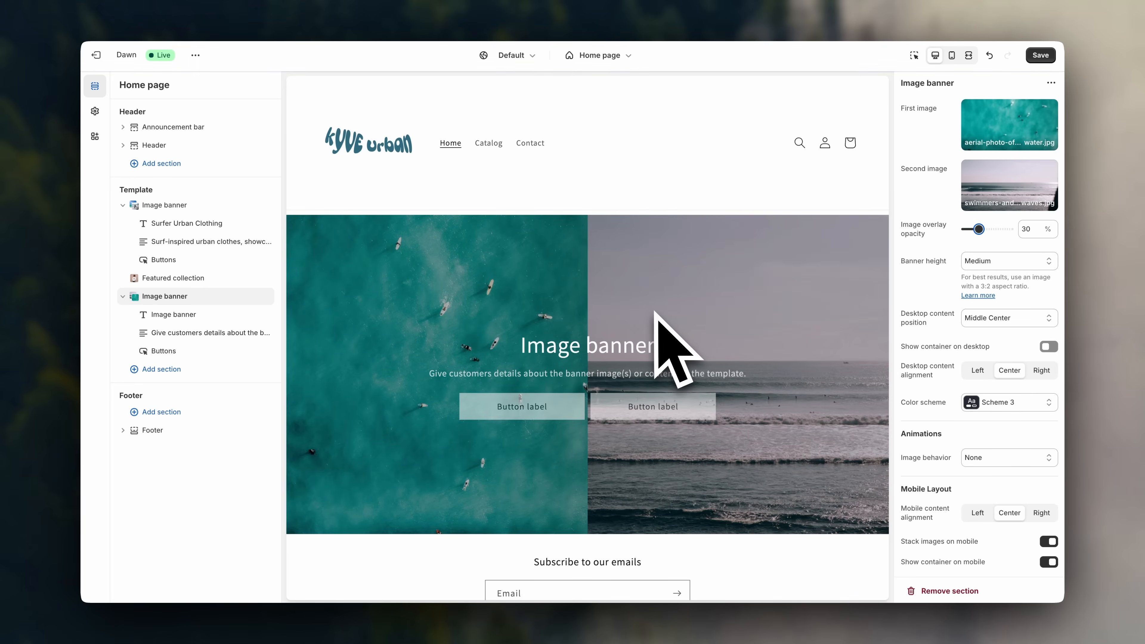
Change the banner heading to 'Your Look, Your Lifestyle, Your Flow'.
click(194, 316)
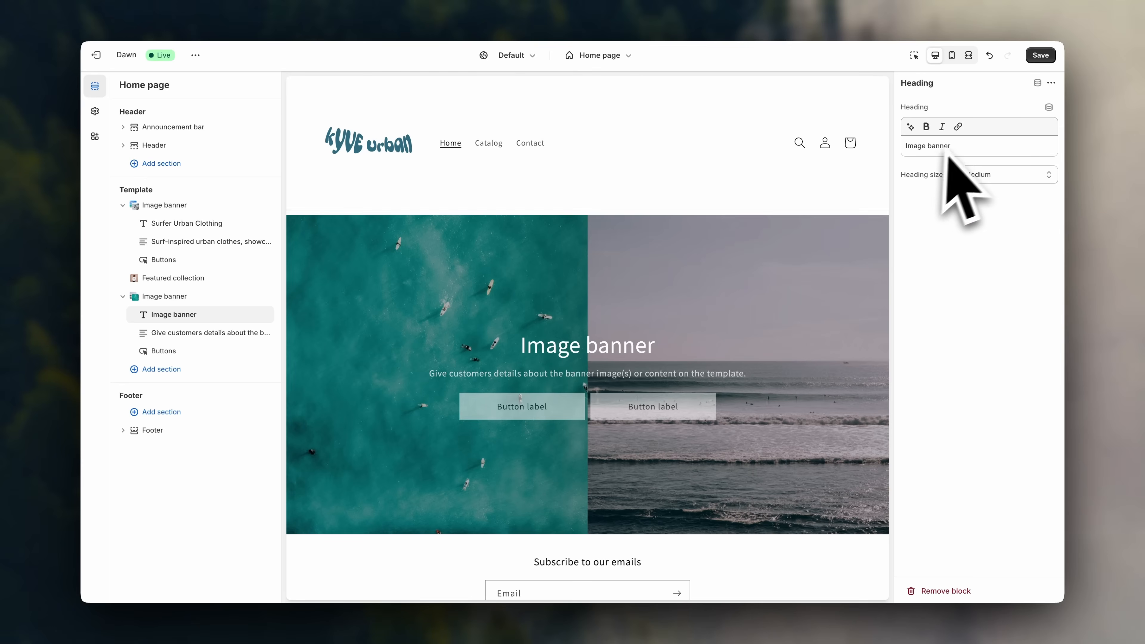
drag(968, 150, 861, 149)
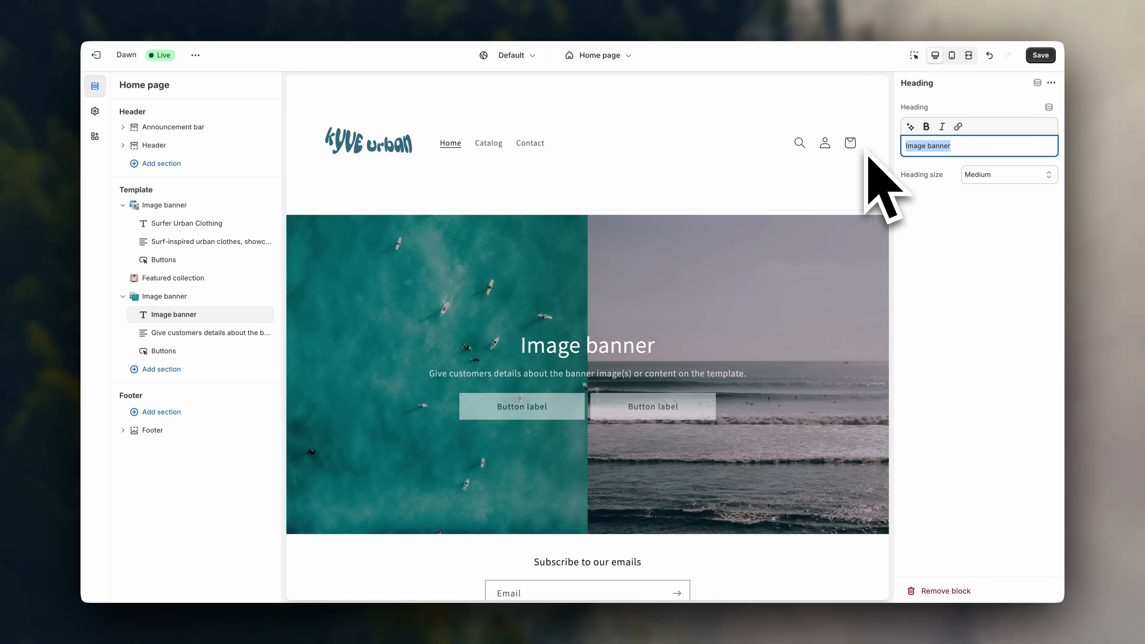
text(Lifestyle)
click(908, 145)
text(Y)
key(Right)
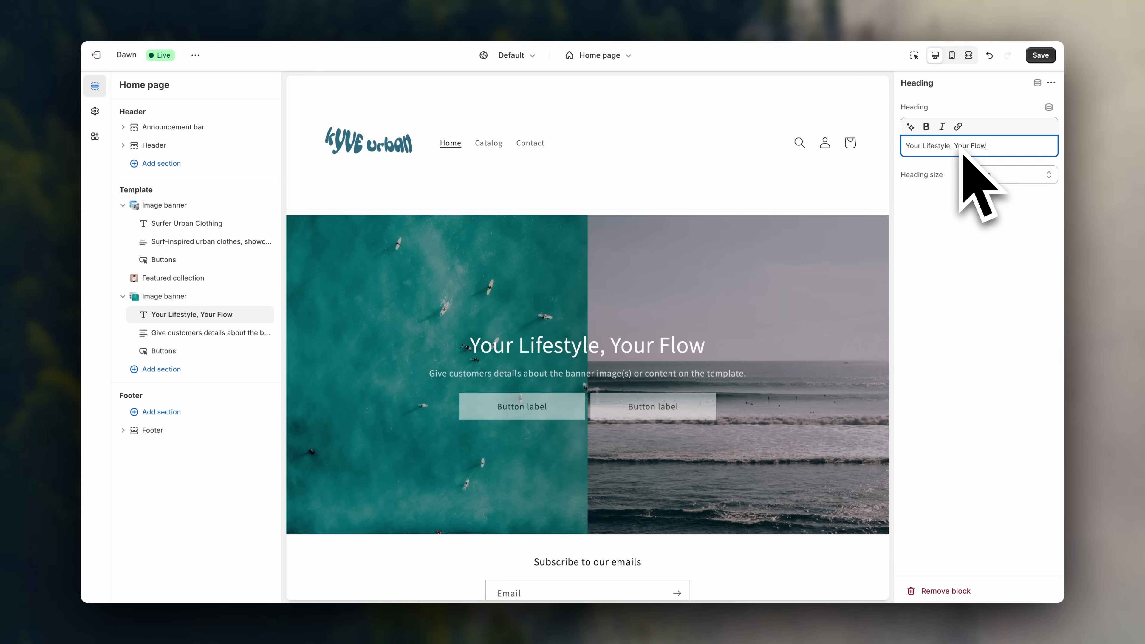
click(925, 153)
text(Look,)
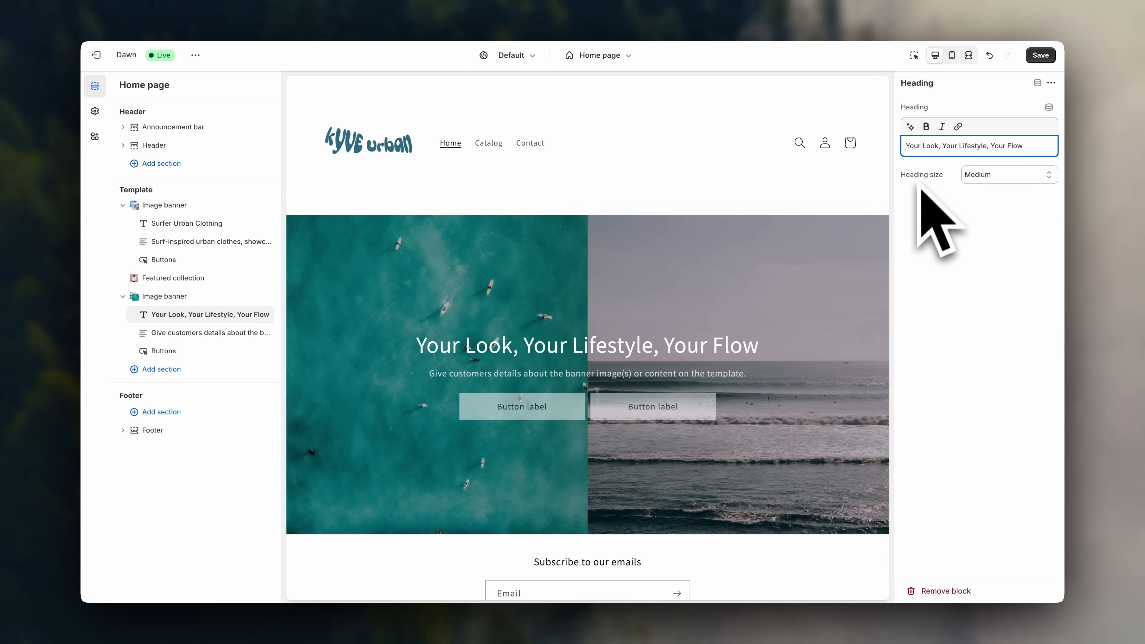
Replace the banner description with 'Shop t-shirts, hoodies, and crewnecks. State your style.'.
click(206, 338)
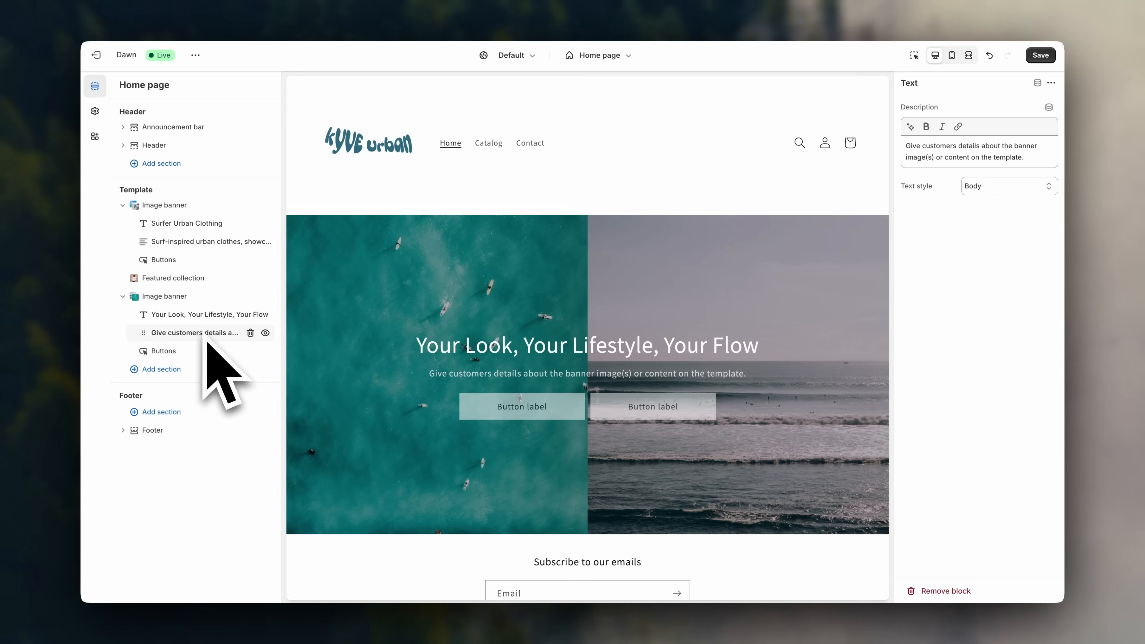
click(1041, 163)
drag(1042, 165, 900, 146)
text(Sho)
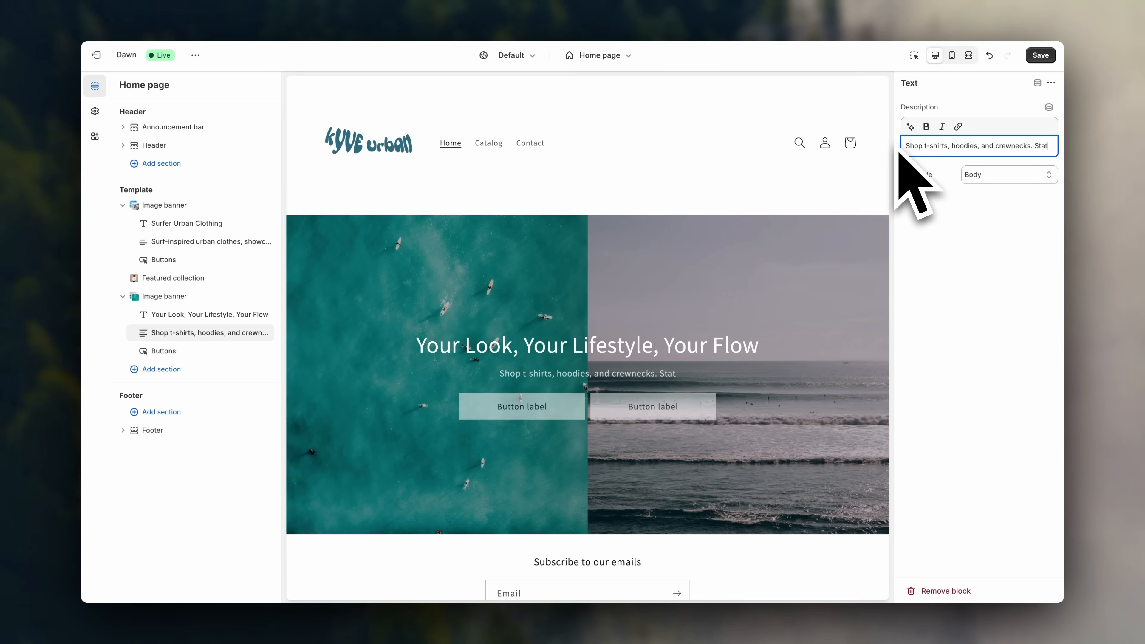
click(963, 219)
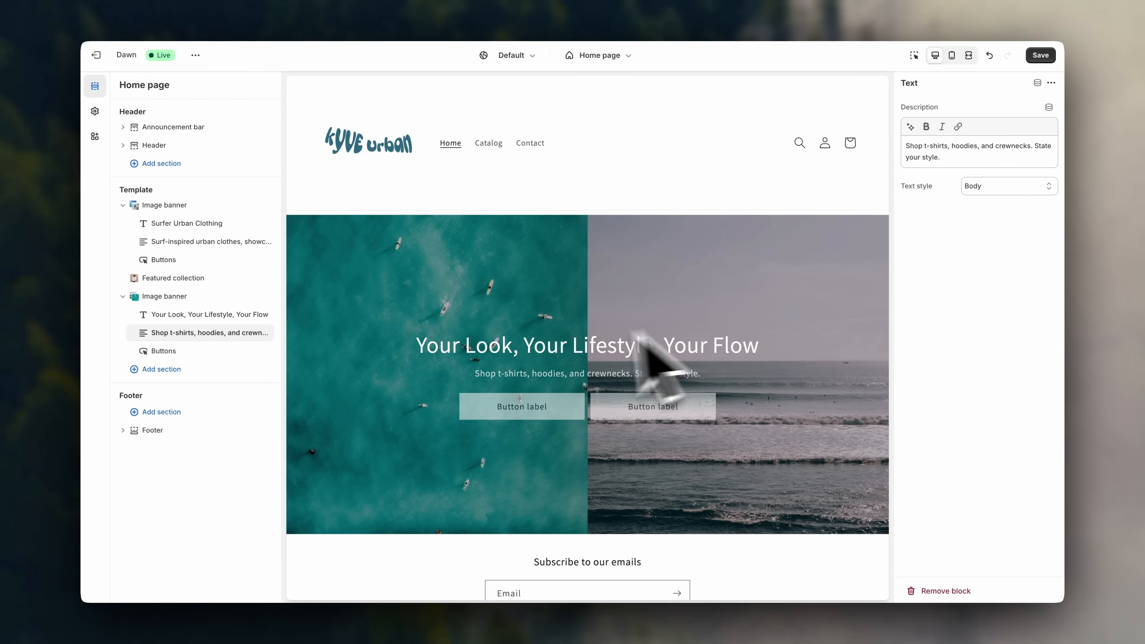
click(178, 358)
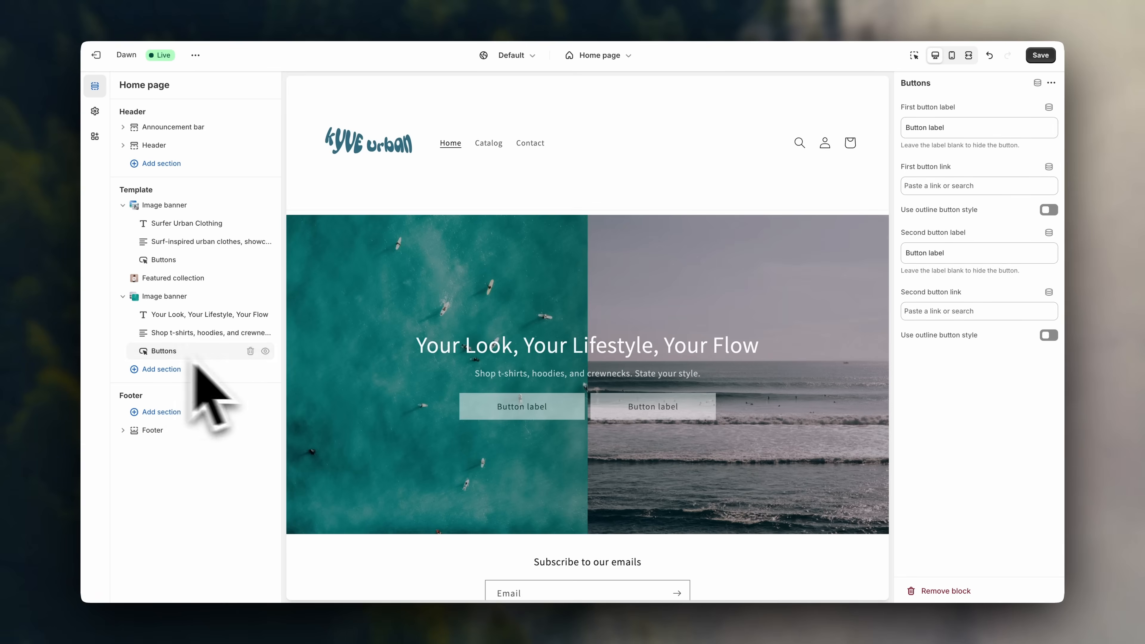
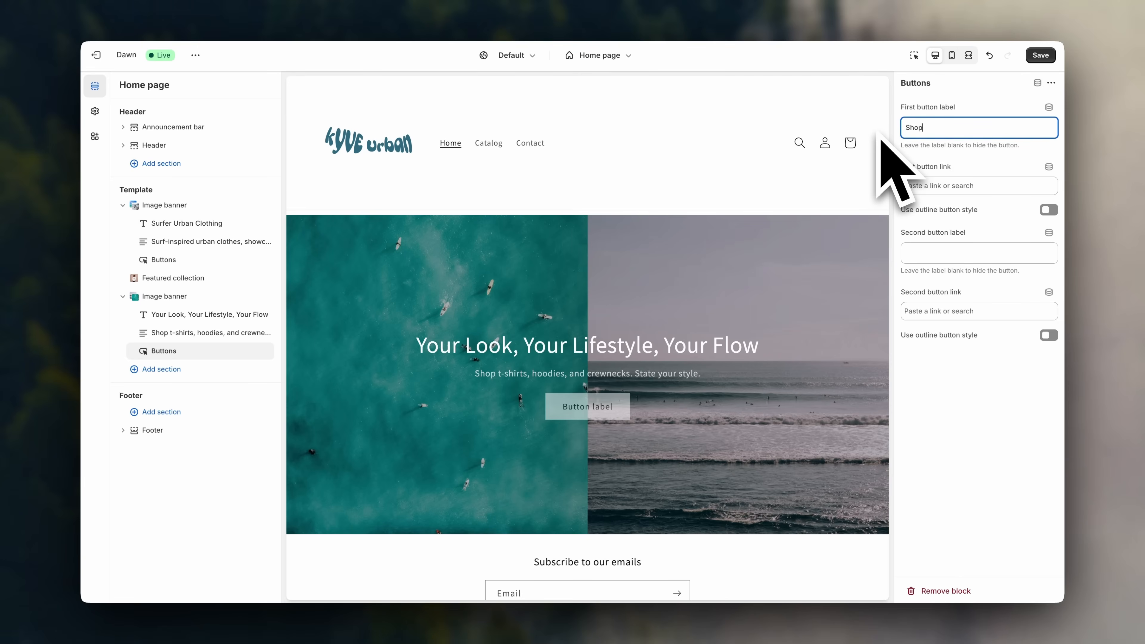
Link the Shop Now button to Products > All products and turn on the outline button style.
click(987, 185)
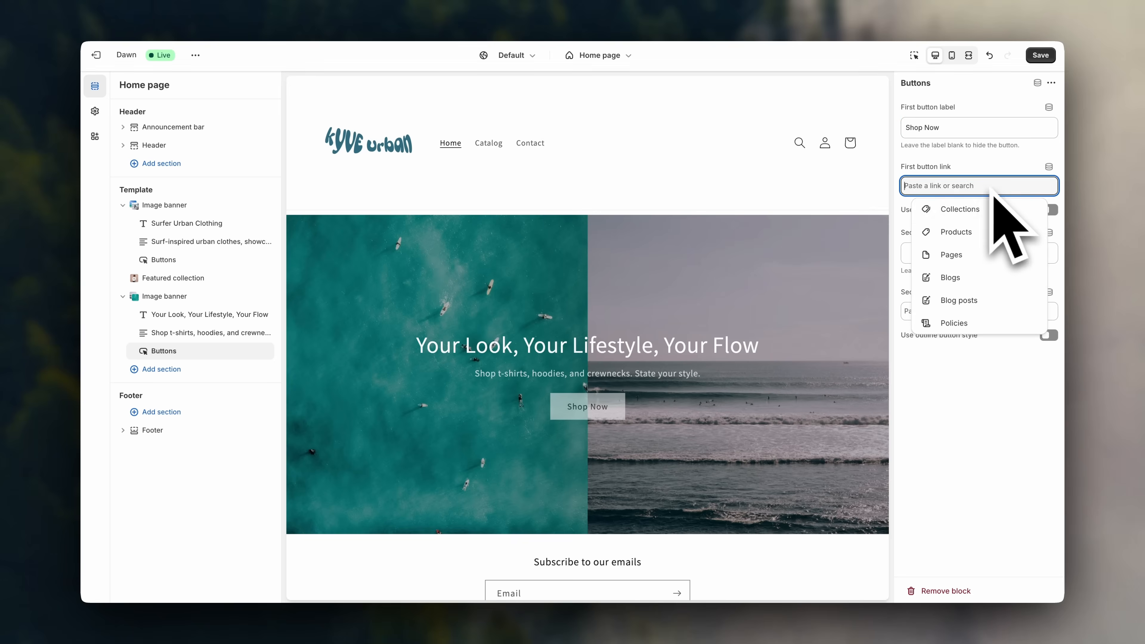
click(998, 232)
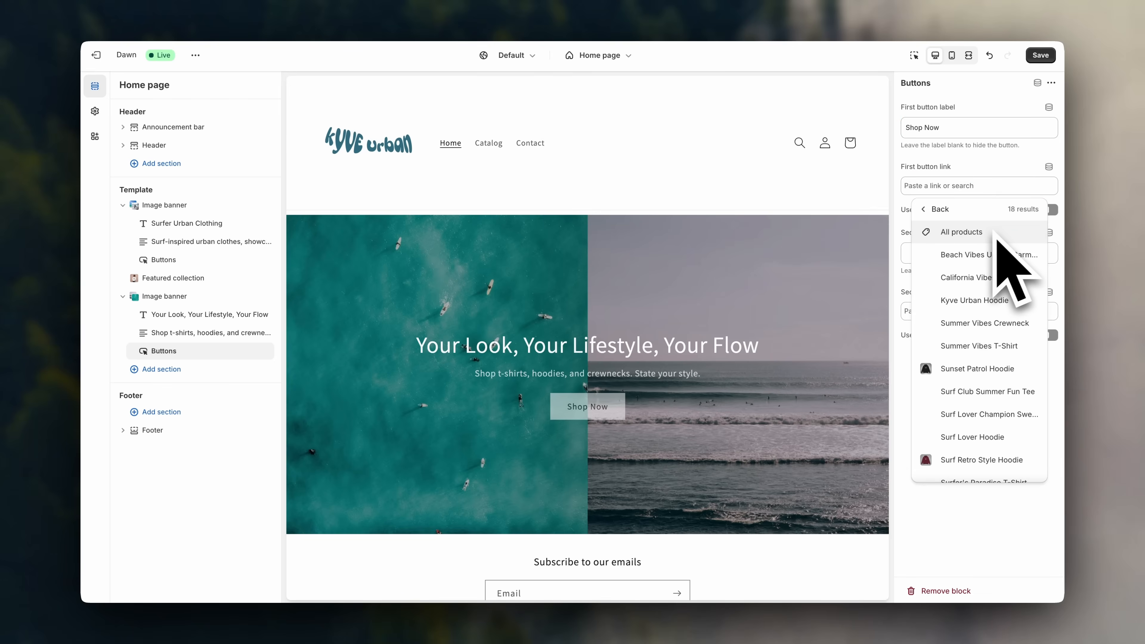
click(993, 231)
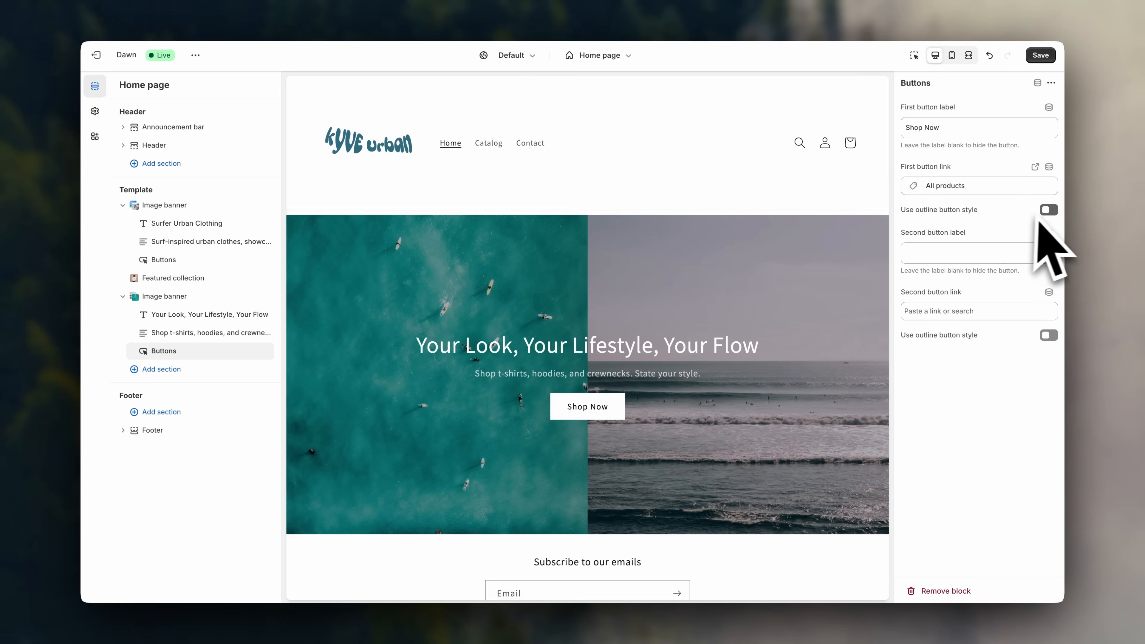
click(1047, 210)
scroll(856, 311, up, 5)
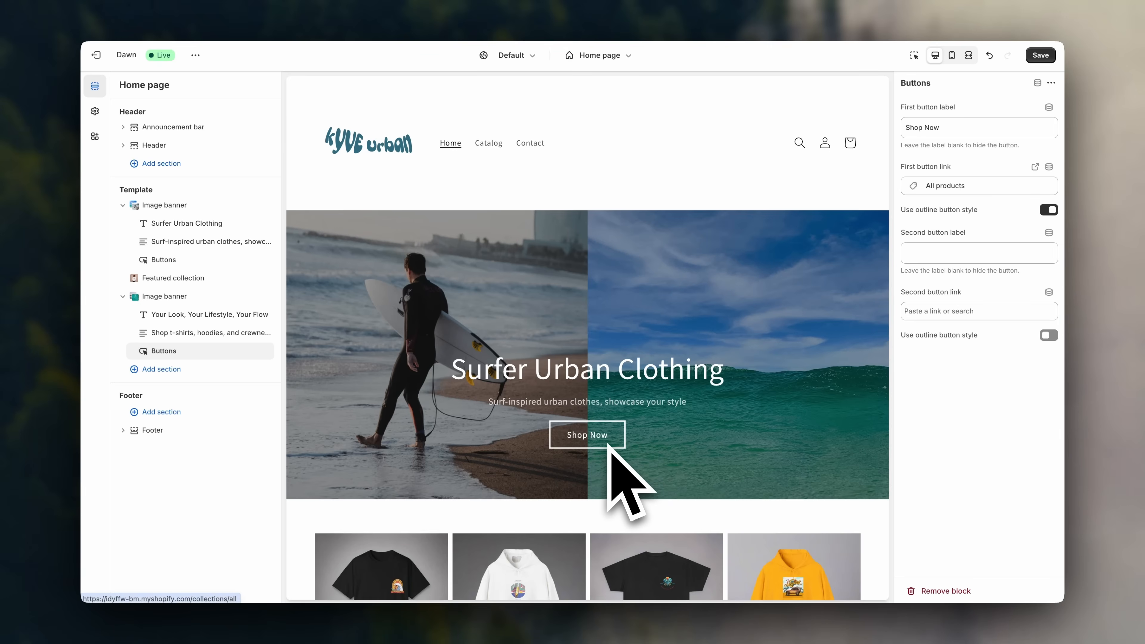
scroll(610, 444, down, 15)
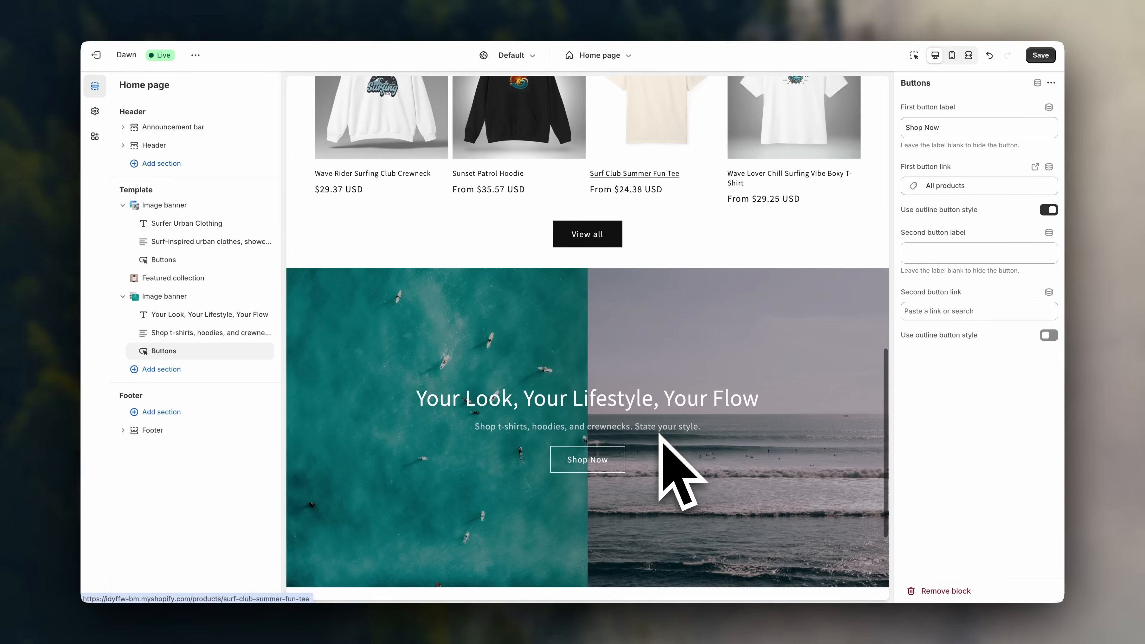
scroll(660, 440, up, 2)
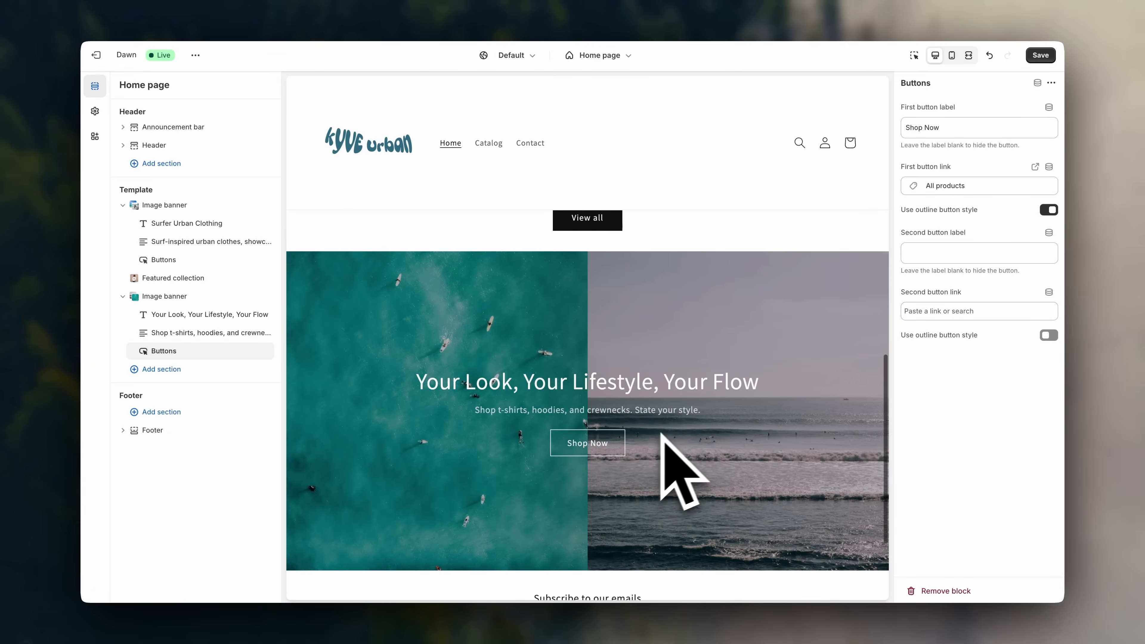
Save the home page and check the new banner in full-width preview.
click(1036, 56)
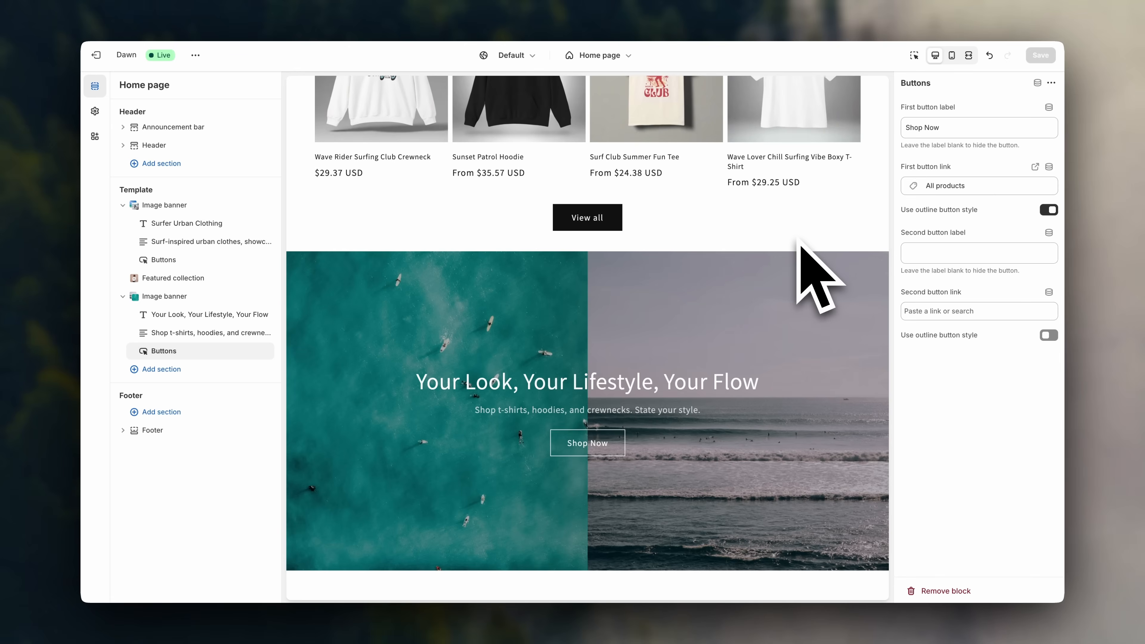
click(967, 55)
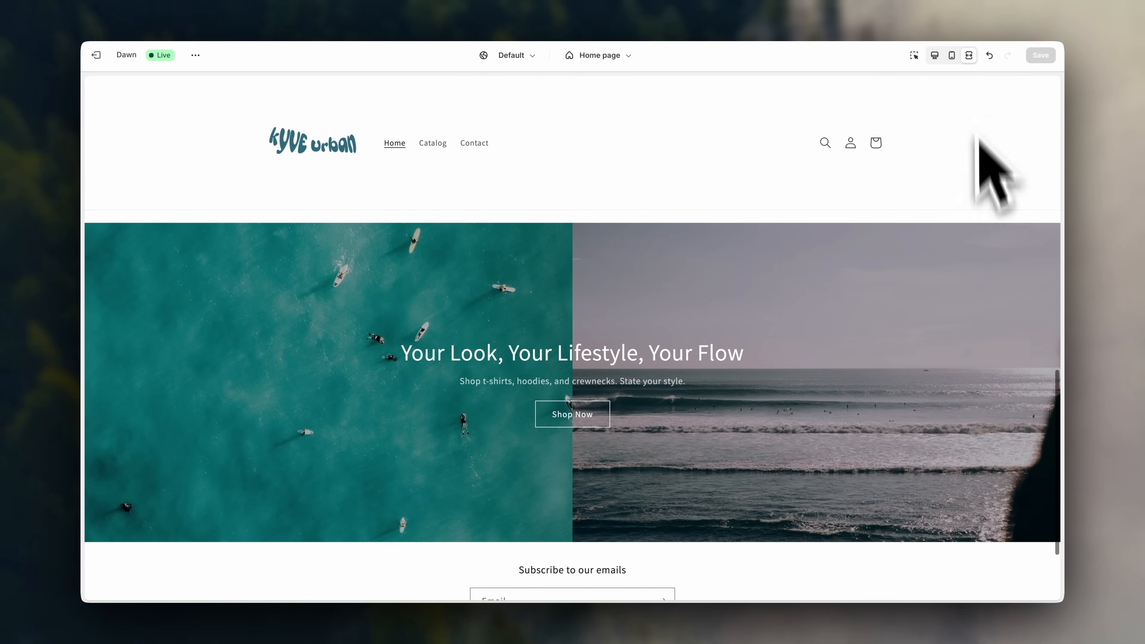
click(935, 56)
scroll(541, 383, down, 2)
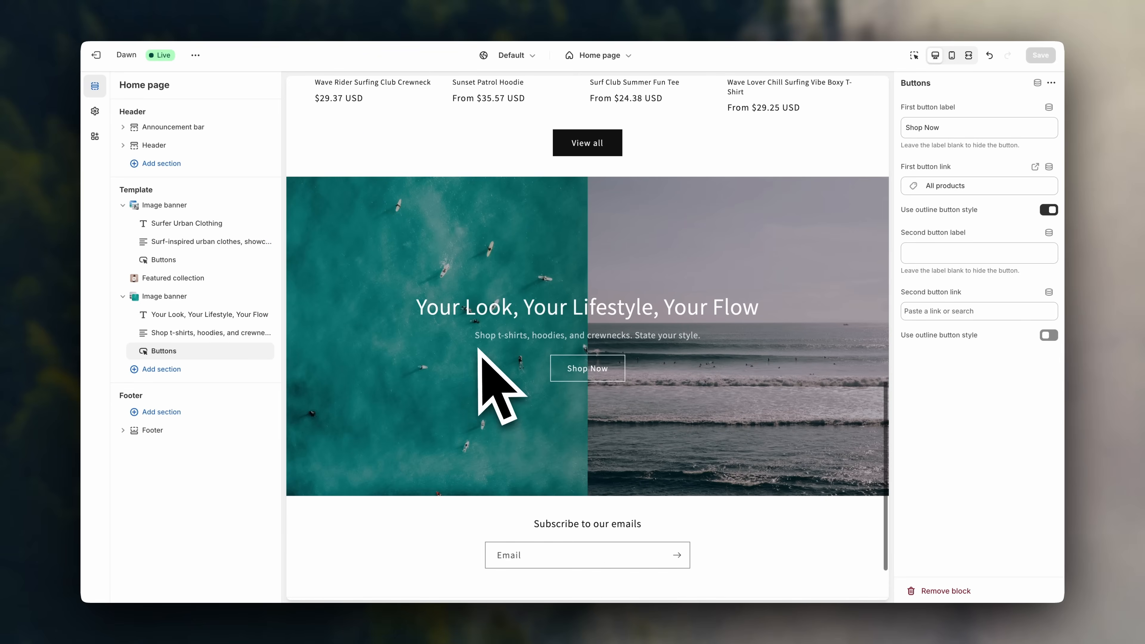
click(235, 370)
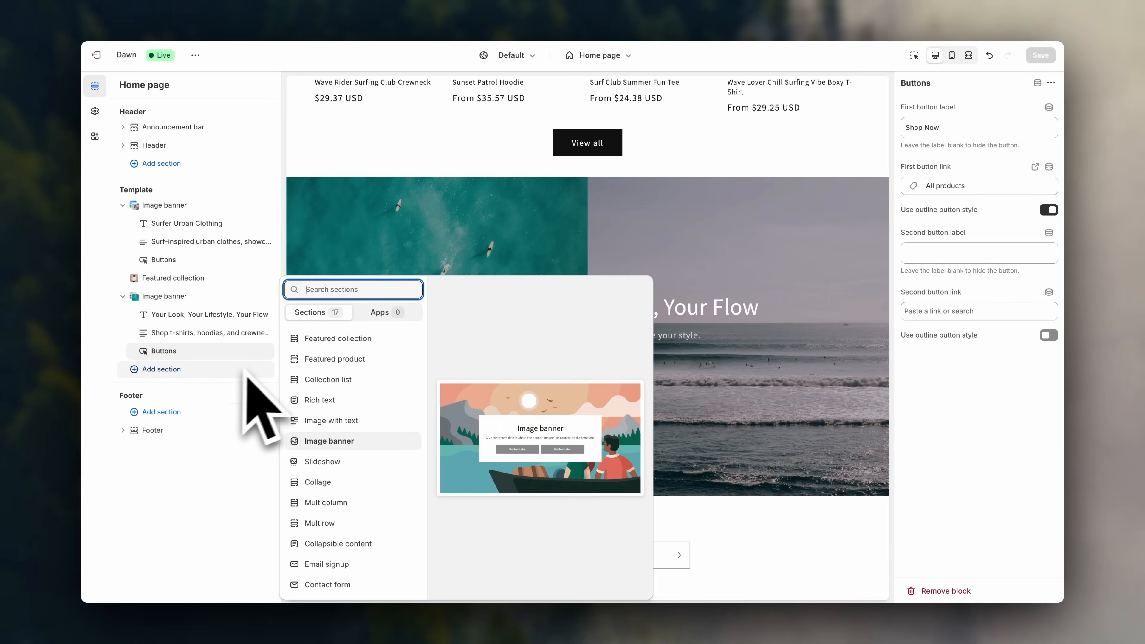
Add a Collection list section and delete its Collections heading.
click(333, 383)
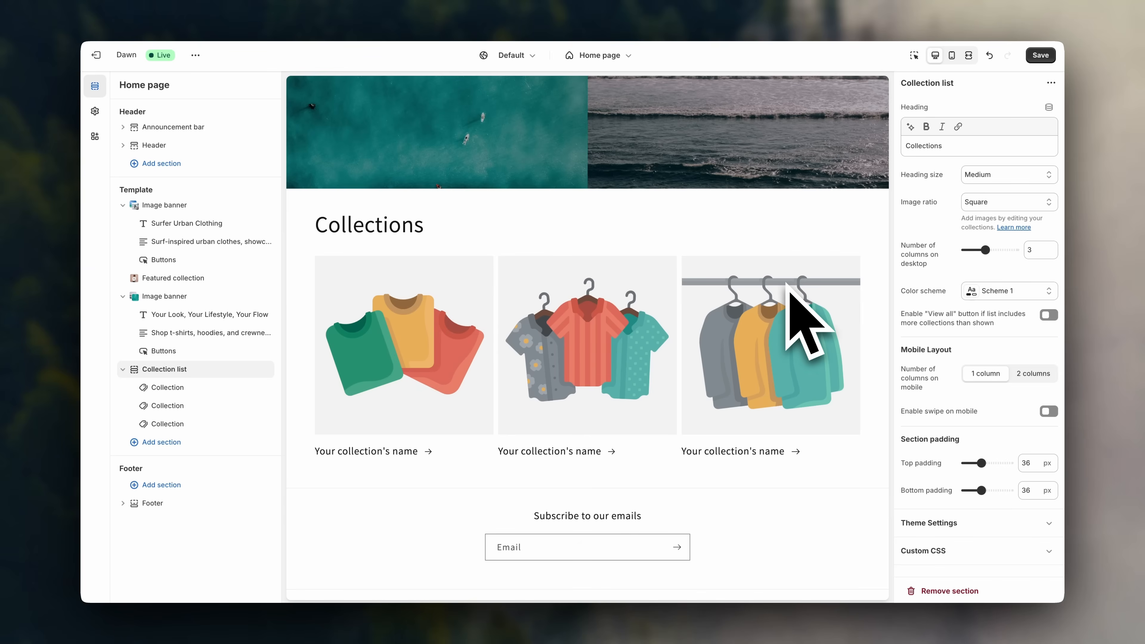
scroll(613, 306, up, 1)
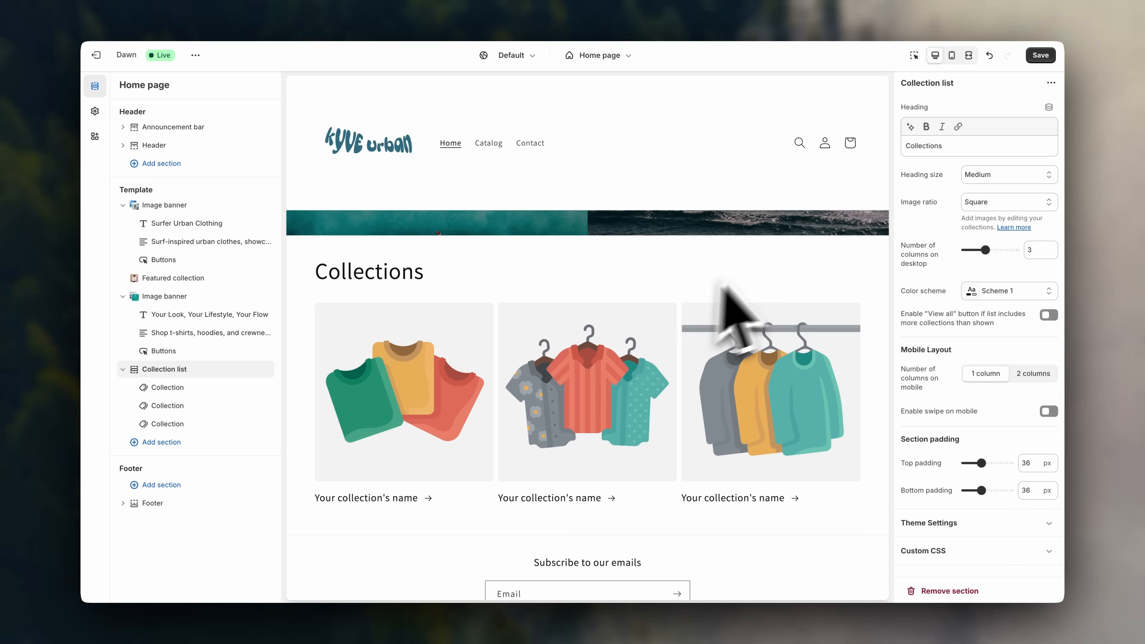
double_click(951, 147)
key(BackSpace)
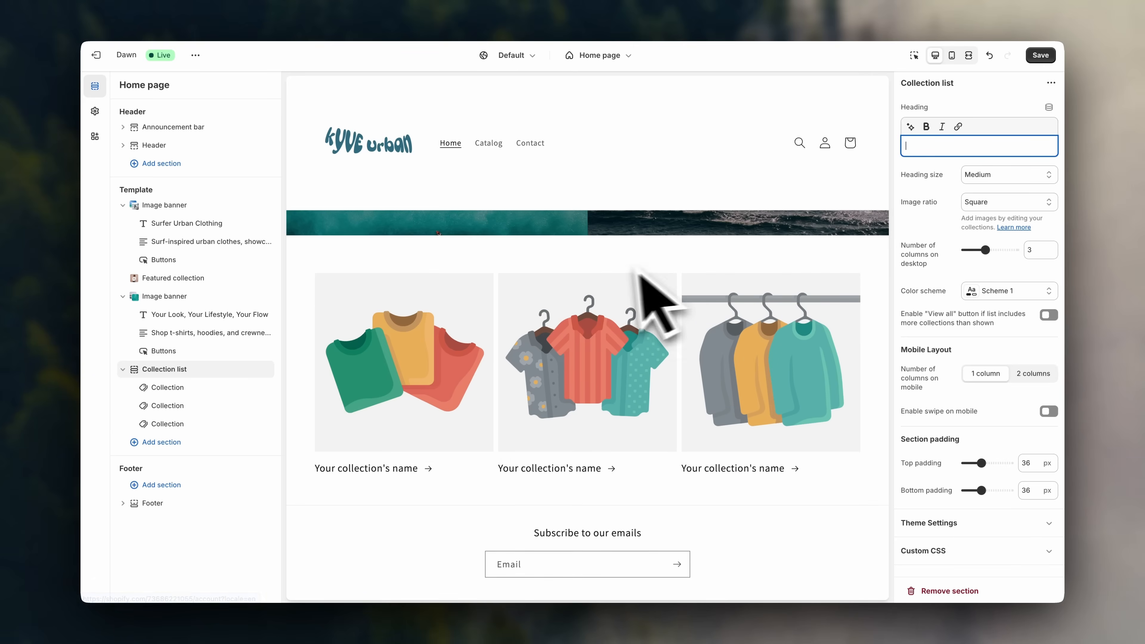
Set the three collection blocks to T-Shirts, Hoodies and Crewnecks.
click(192, 391)
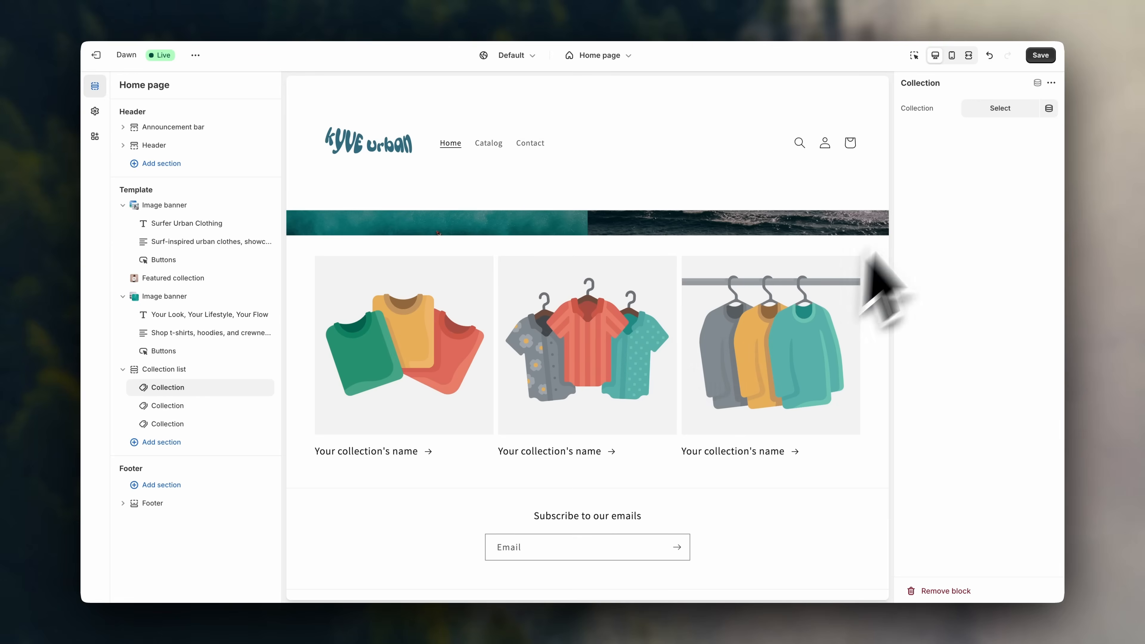
click(1000, 108)
click(973, 247)
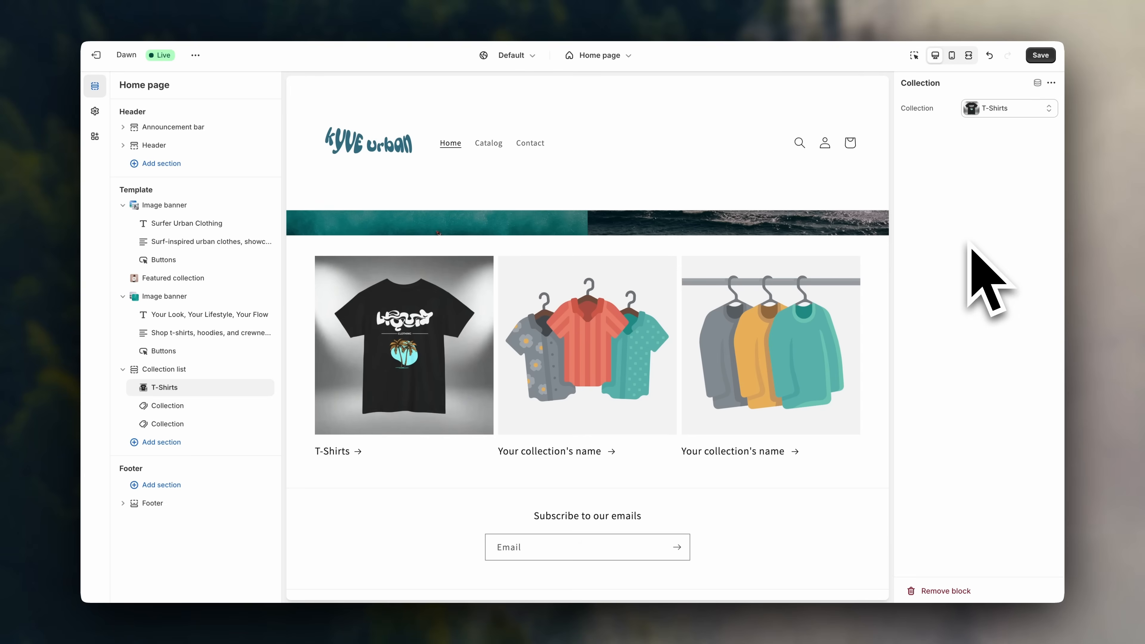
click(216, 406)
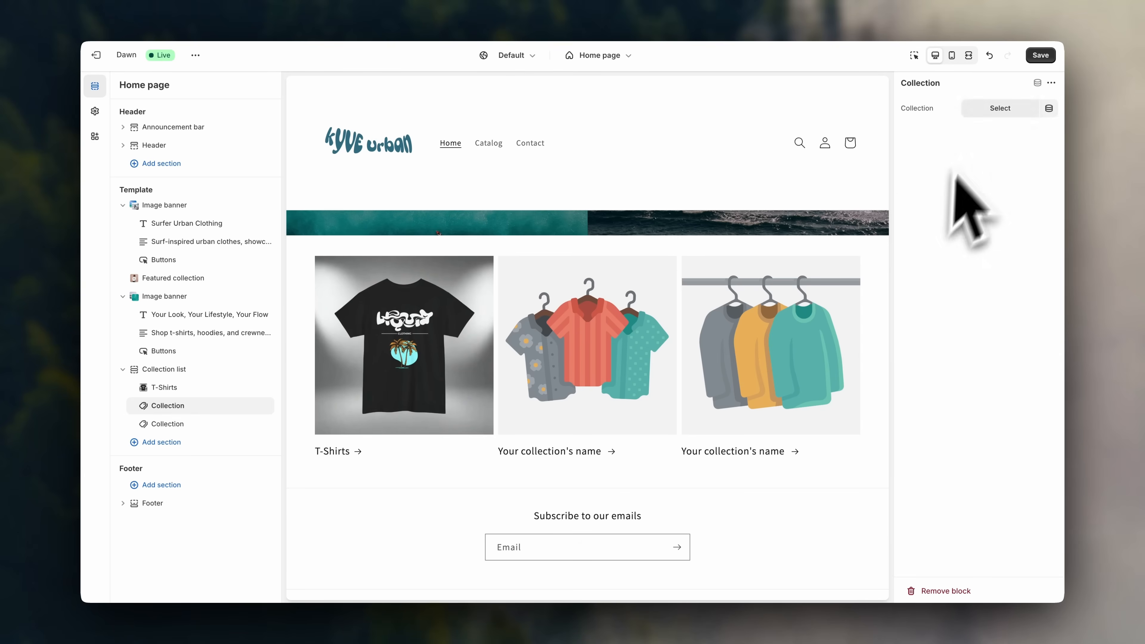
click(996, 109)
click(965, 221)
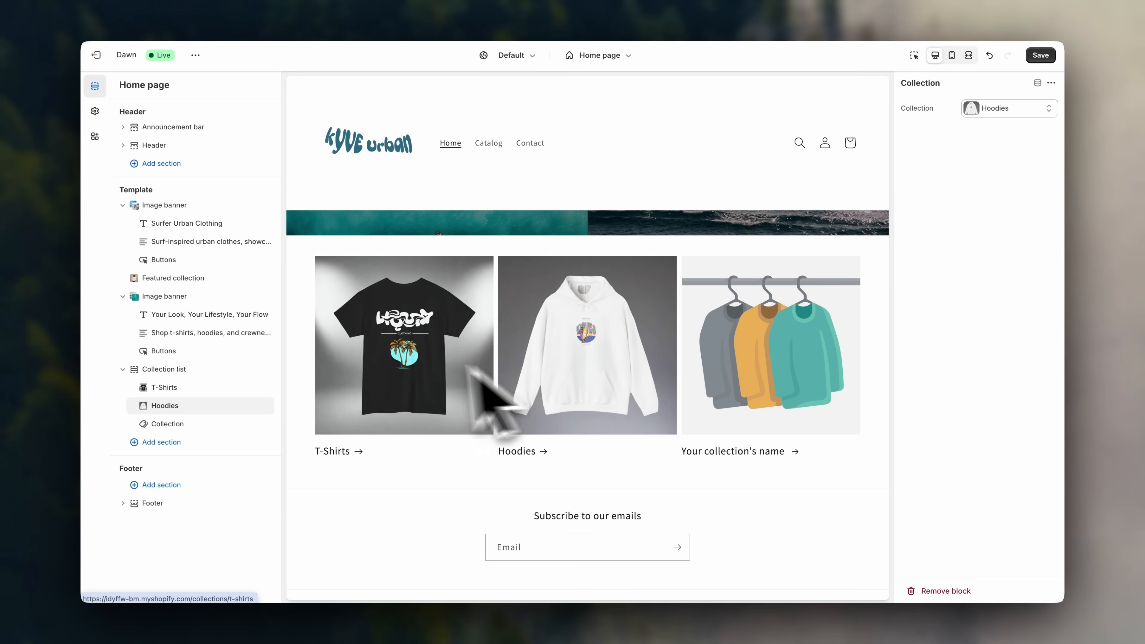
click(215, 428)
click(998, 108)
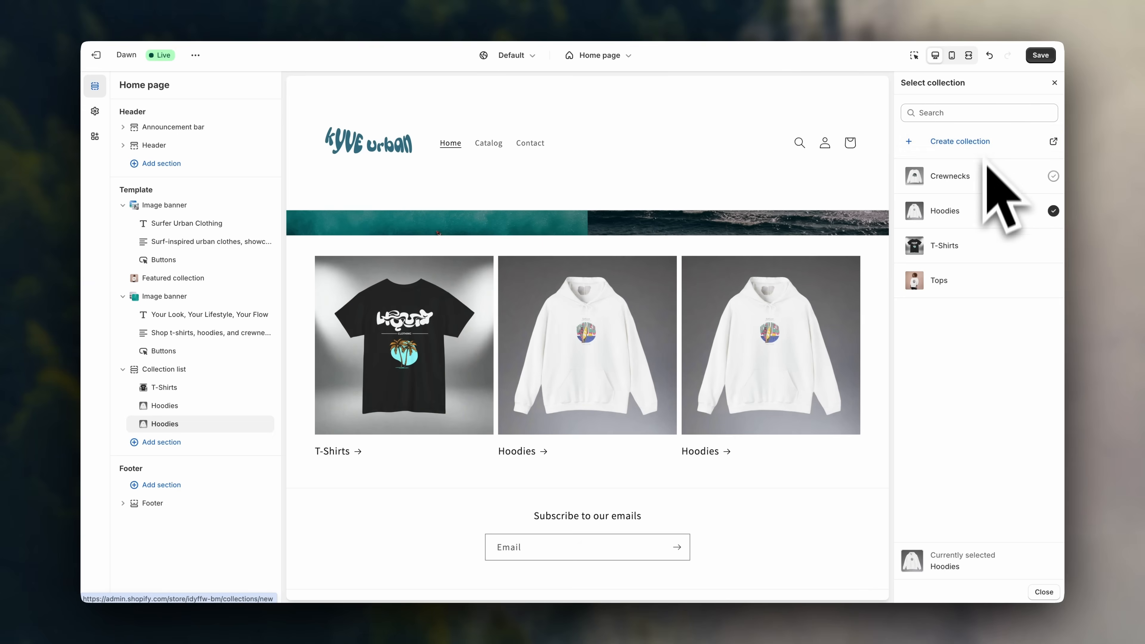
click(975, 178)
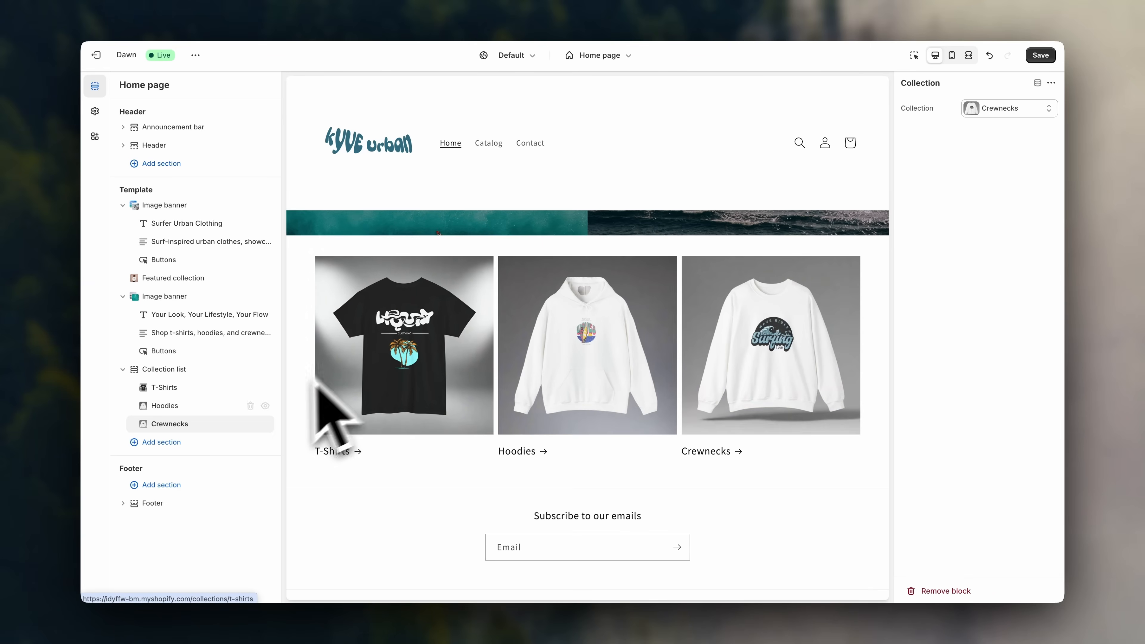
Move T-Shirts below Hoodies and add a fourth, empty collection block.
drag(144, 387, 142, 403)
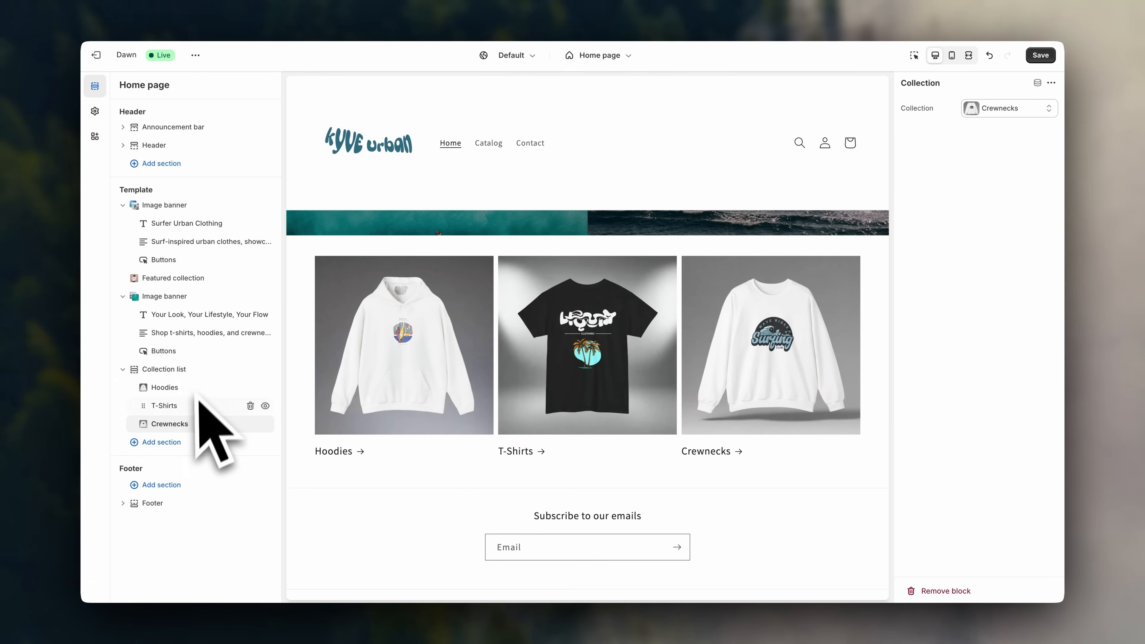
mouse_move(196, 438)
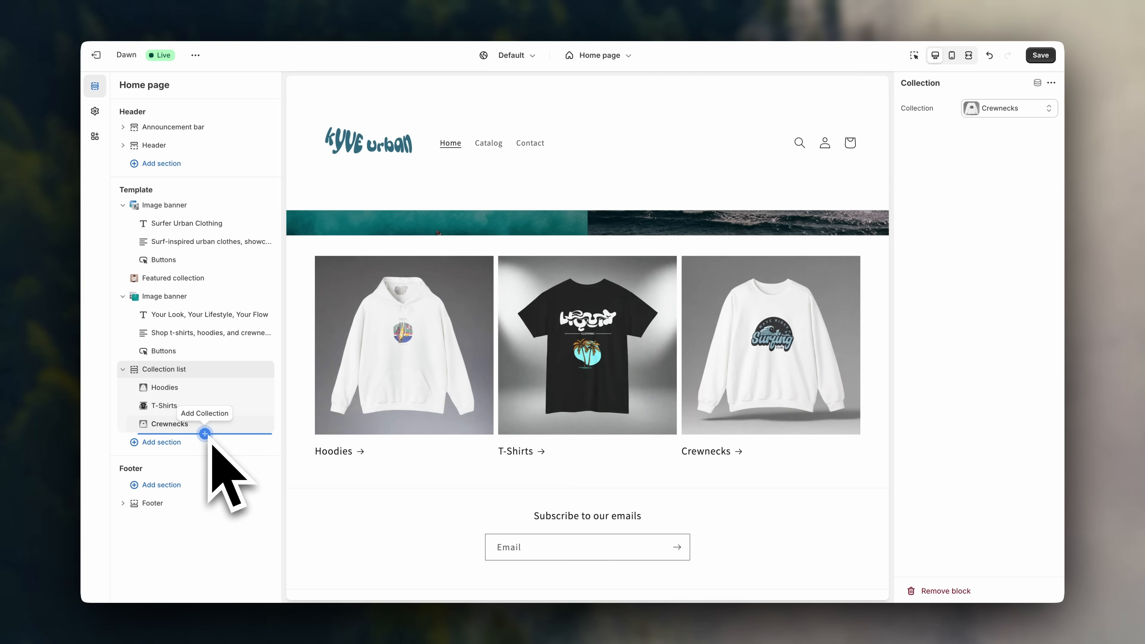
click(205, 433)
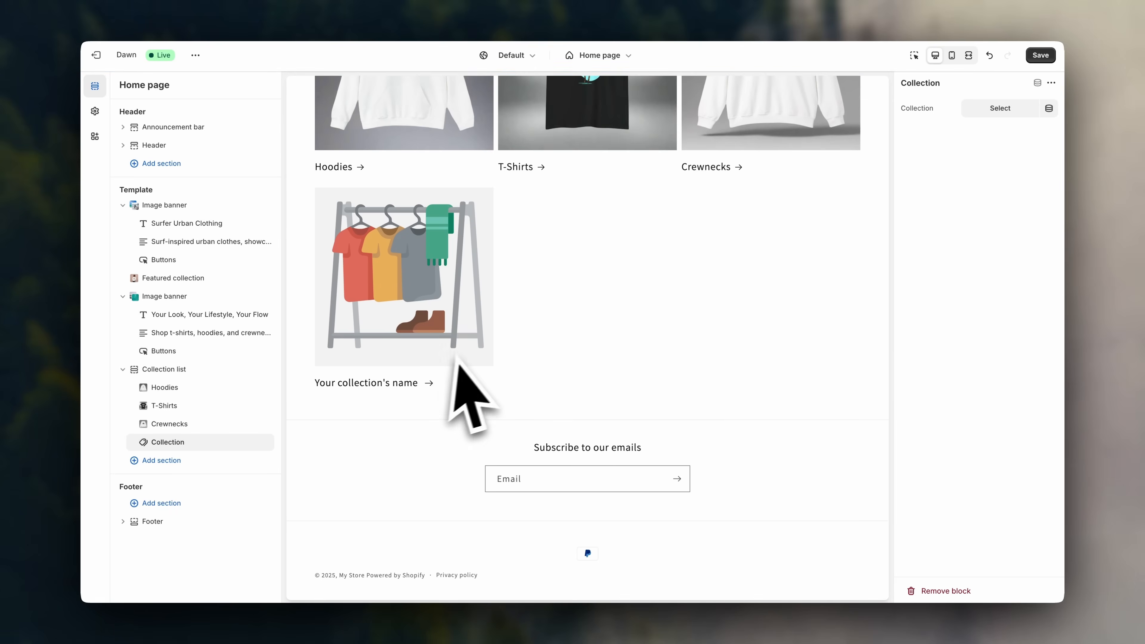
scroll(464, 392, up, 5)
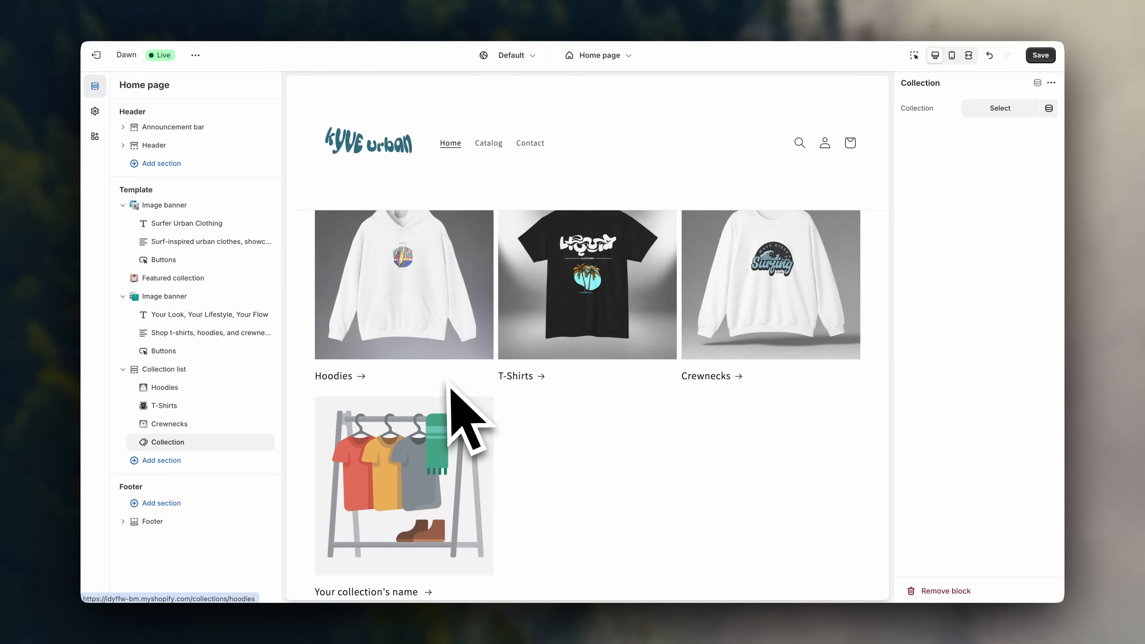
scroll(496, 397, up, 2)
scroll(610, 360, down, 1)
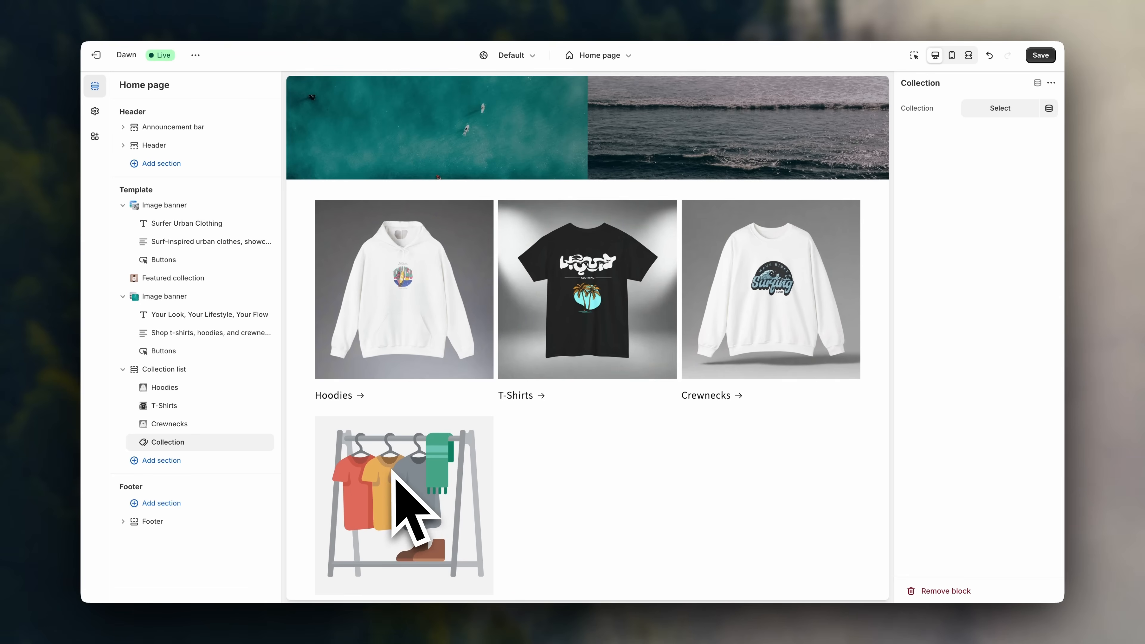
Set the collection list to 4 desktop columns and make the fourth tile show Tops.
click(167, 371)
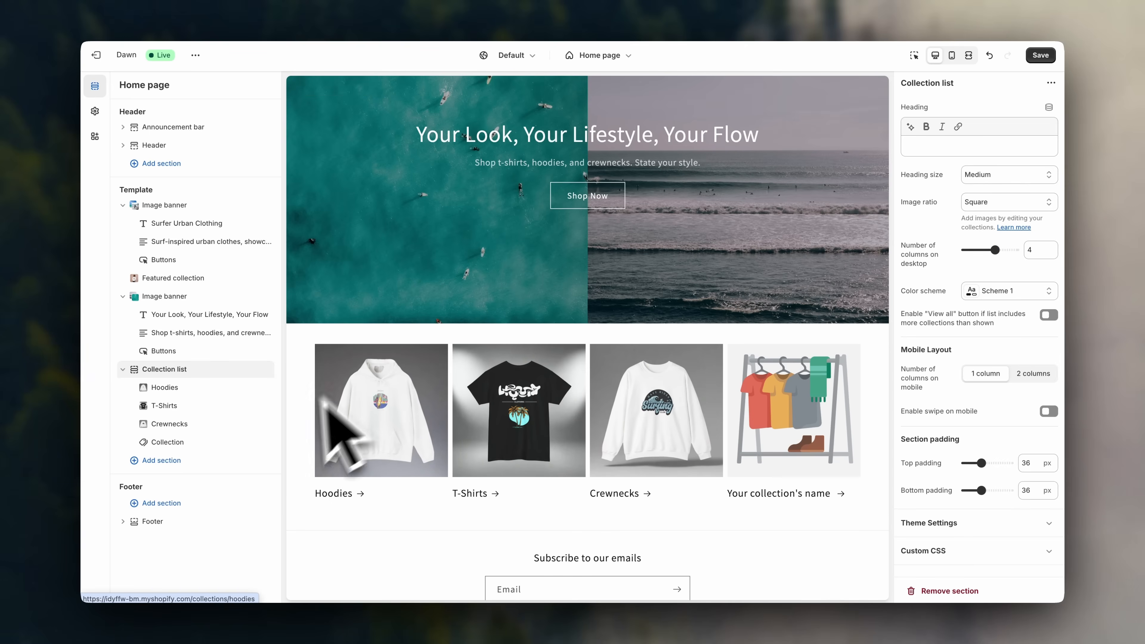
click(193, 442)
click(1000, 108)
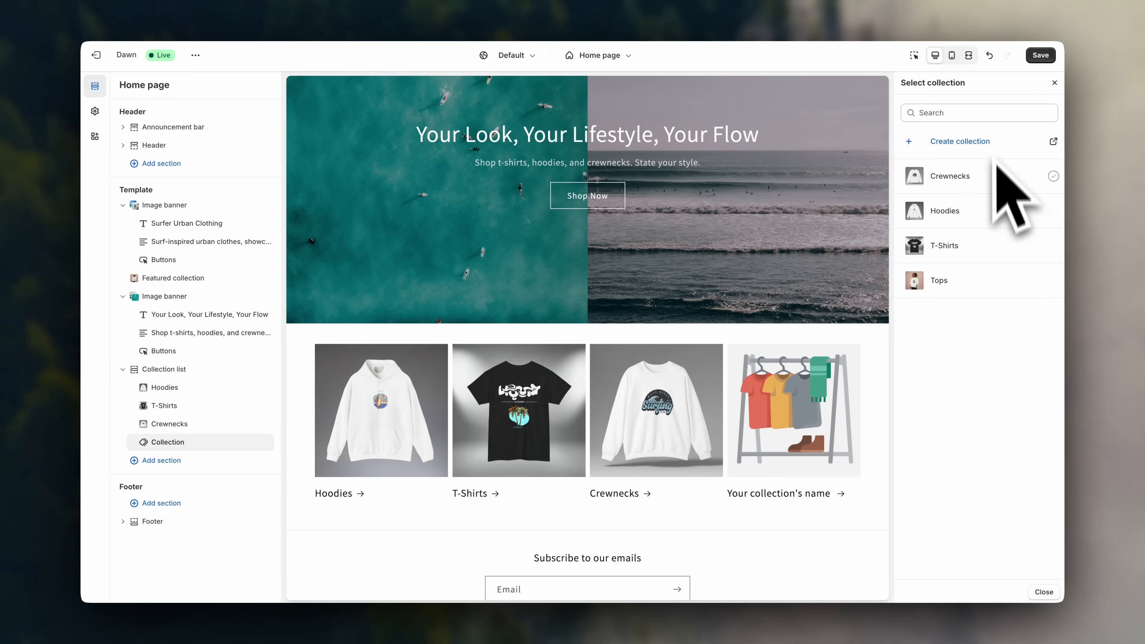
click(982, 278)
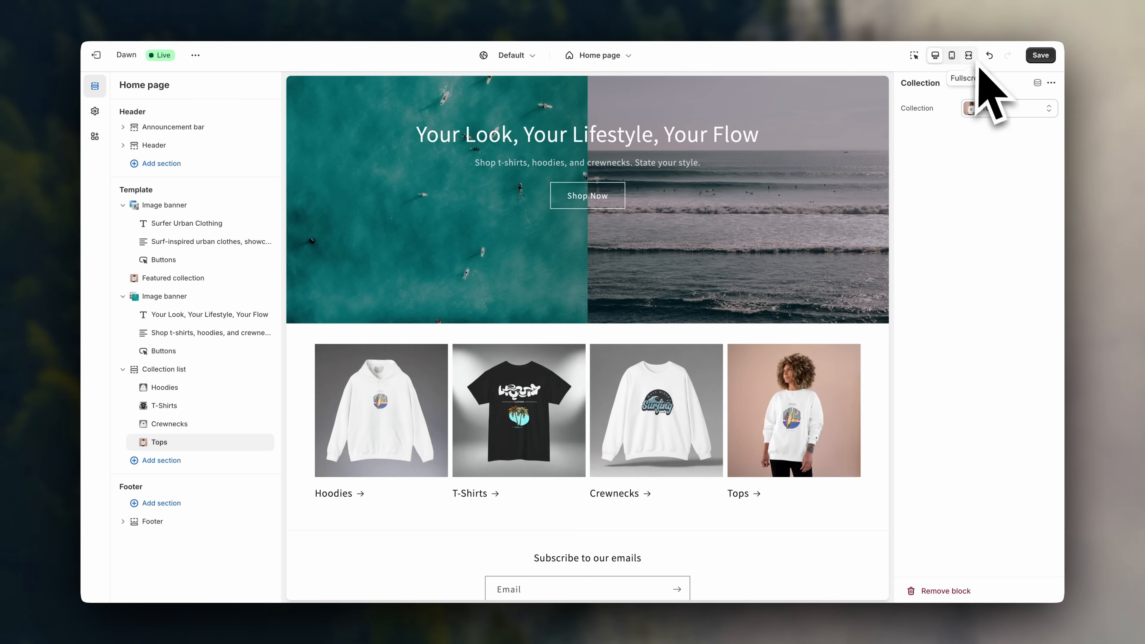
Review the four-collection list of Hoodies, T-Shirts, Crewnecks and Tops in full-width preview.
click(968, 55)
scroll(969, 304, up, 15)
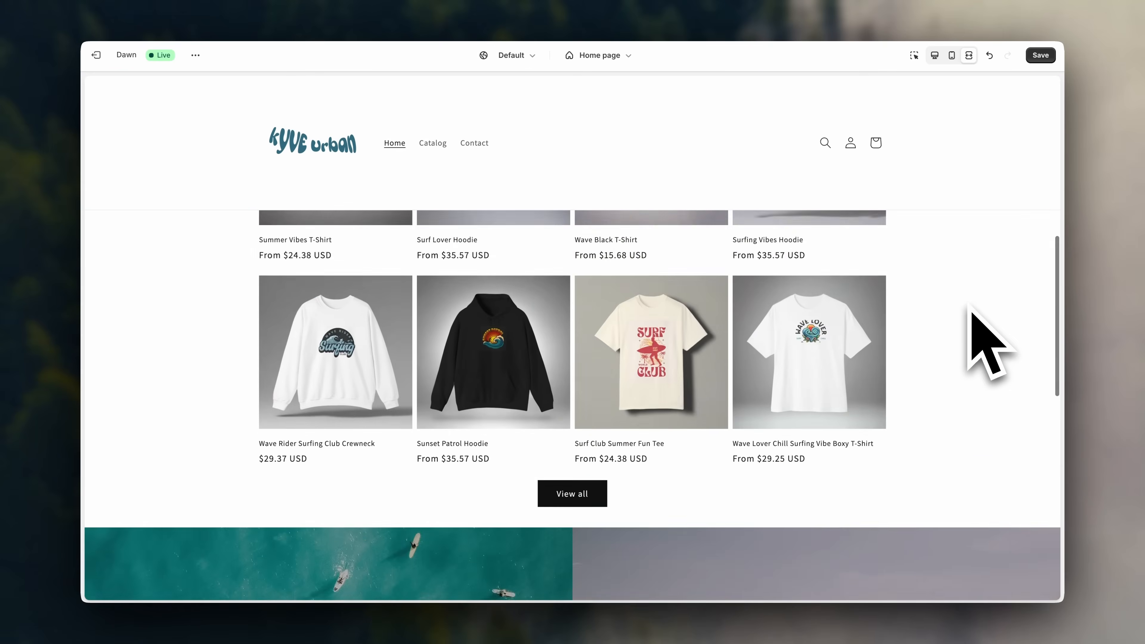
scroll(969, 305, down, 15)
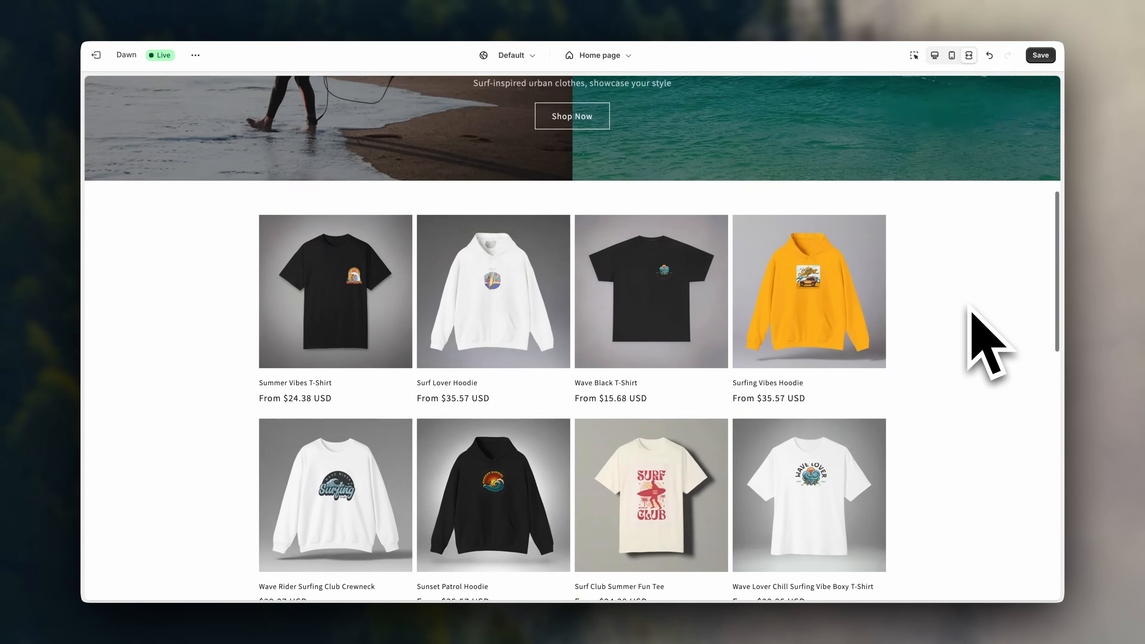
scroll(969, 306, down, 5)
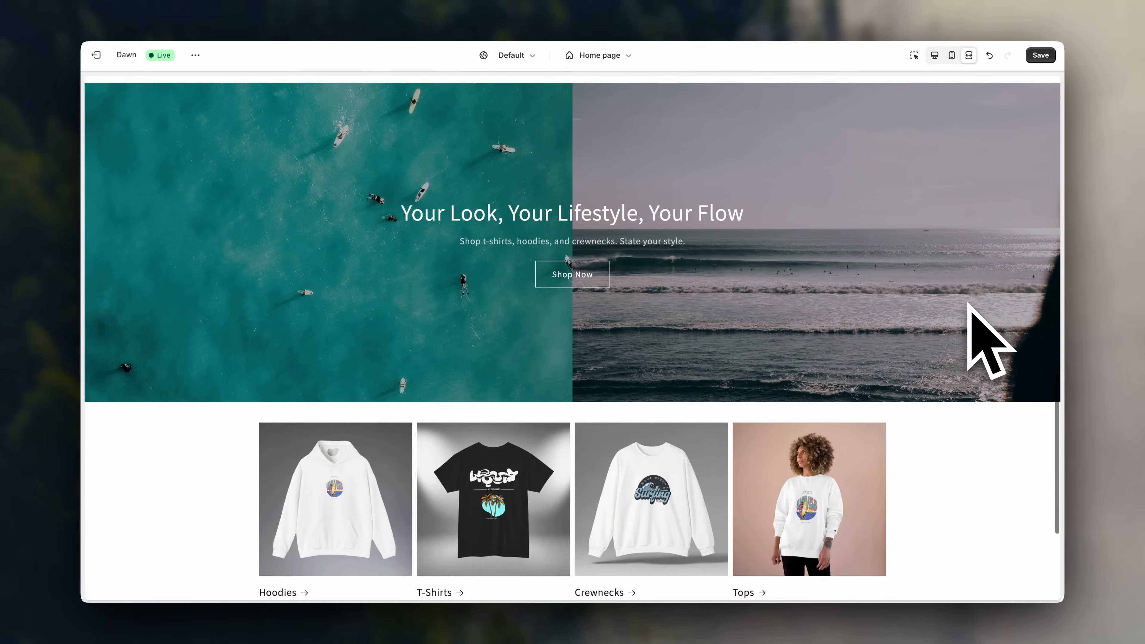
scroll(969, 320, up, 7)
scroll(957, 339, up, 3)
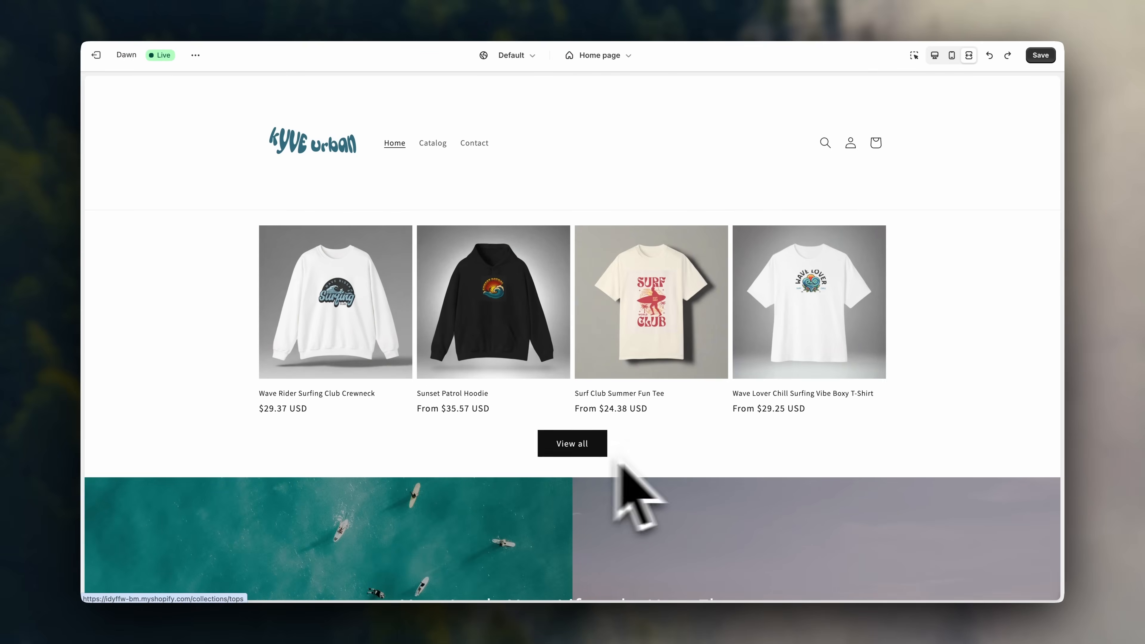
Set the featured collection's View all style to a plain Link.
click(937, 59)
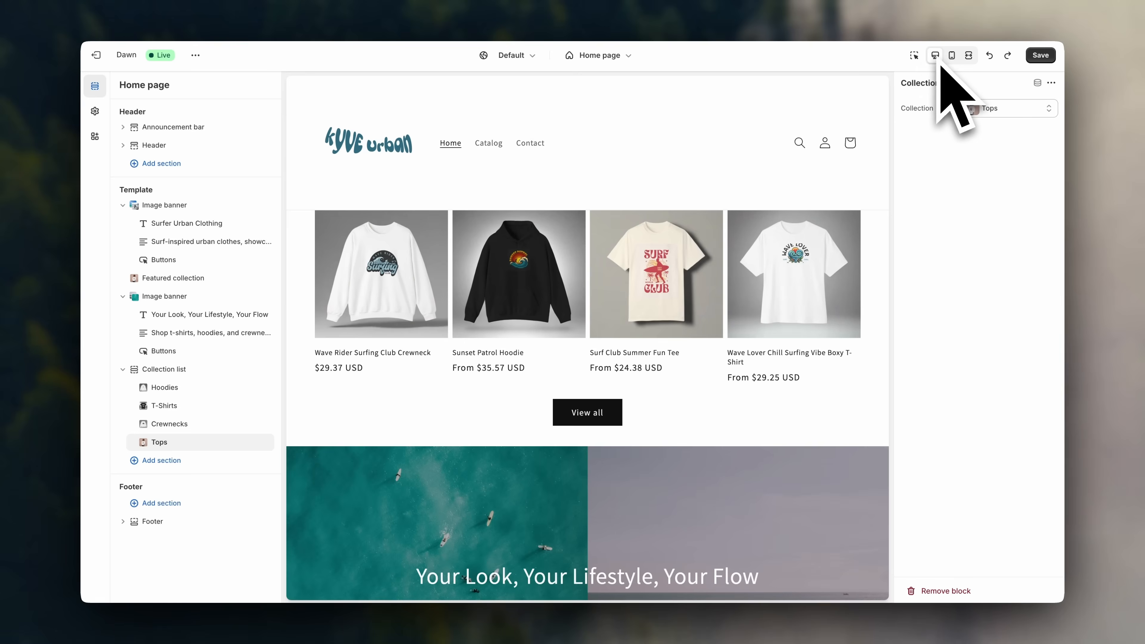
scroll(654, 352, up, 1)
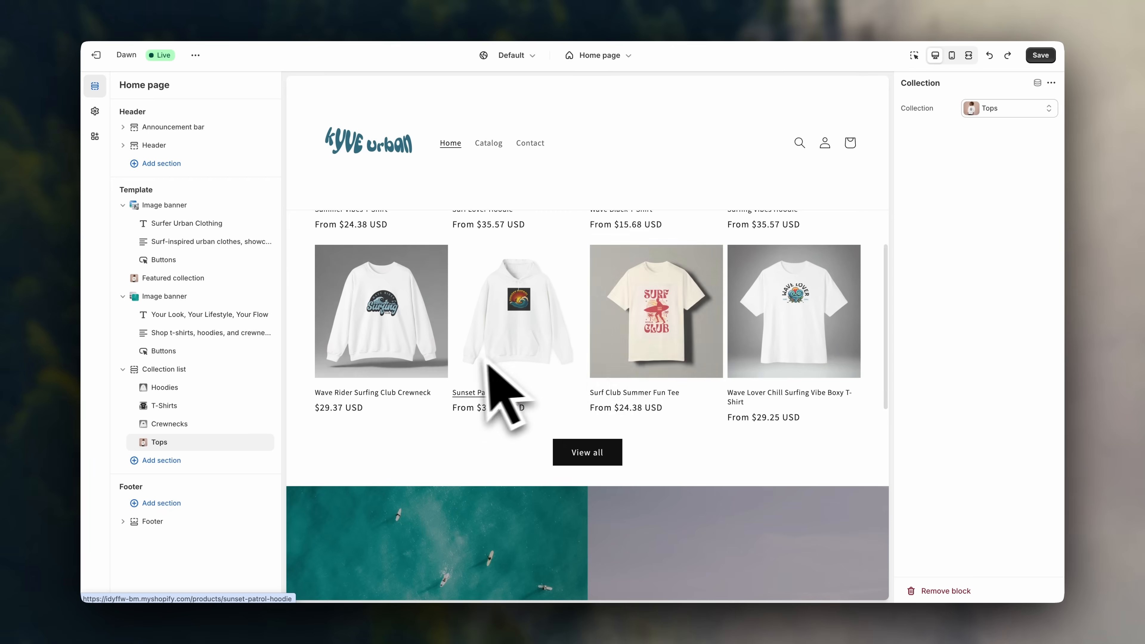
click(215, 285)
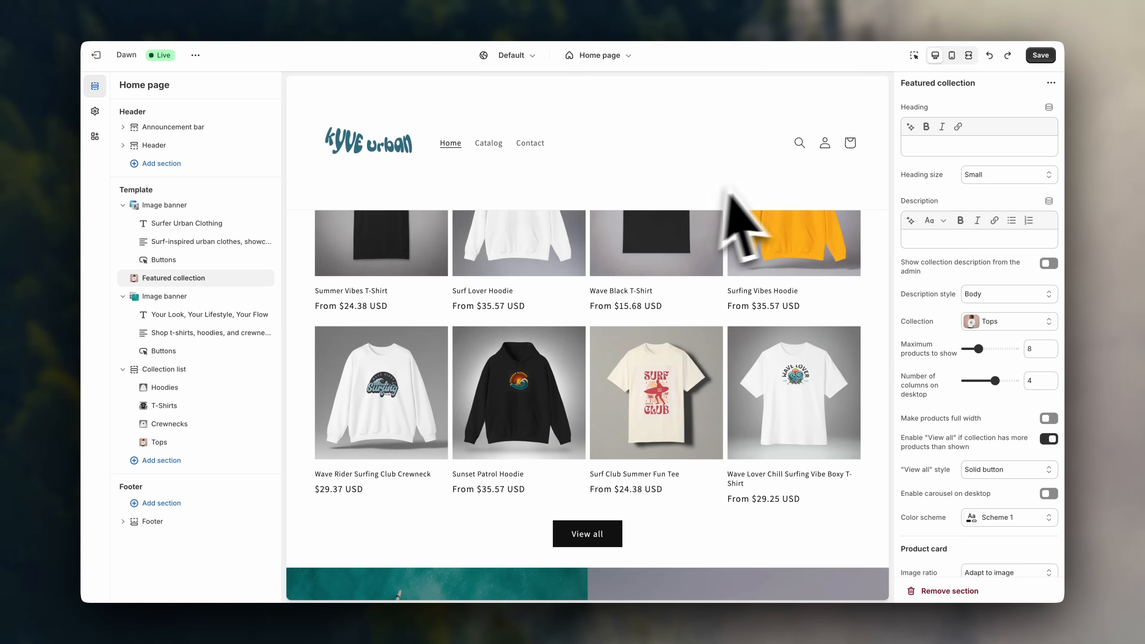
scroll(934, 433, down, 2)
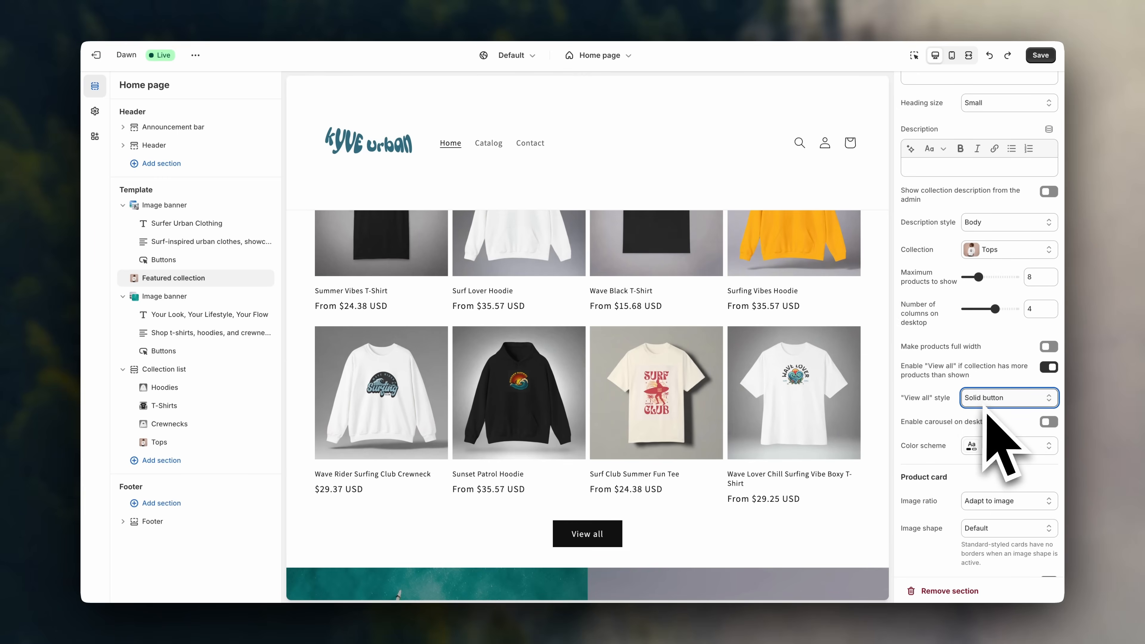
click(996, 400)
click(993, 386)
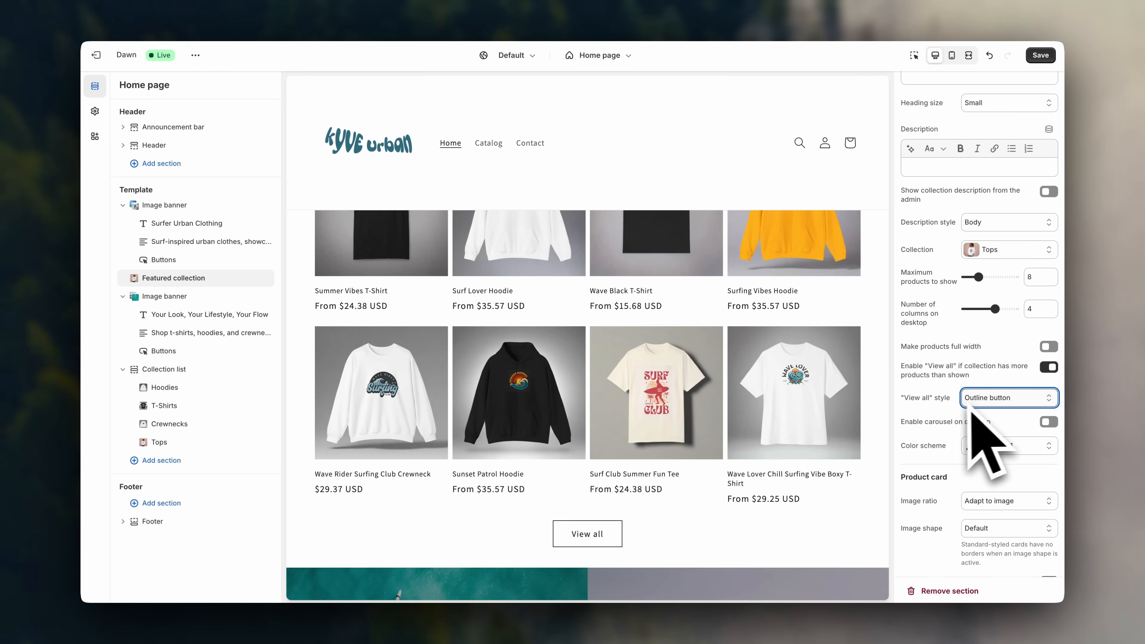
click(997, 404)
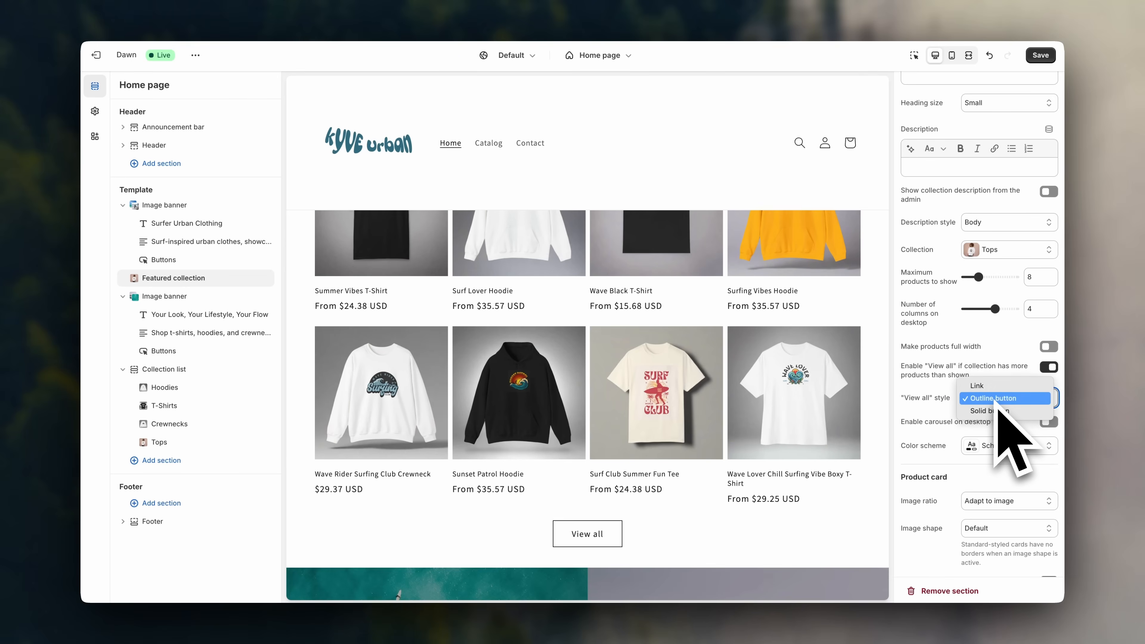
click(993, 388)
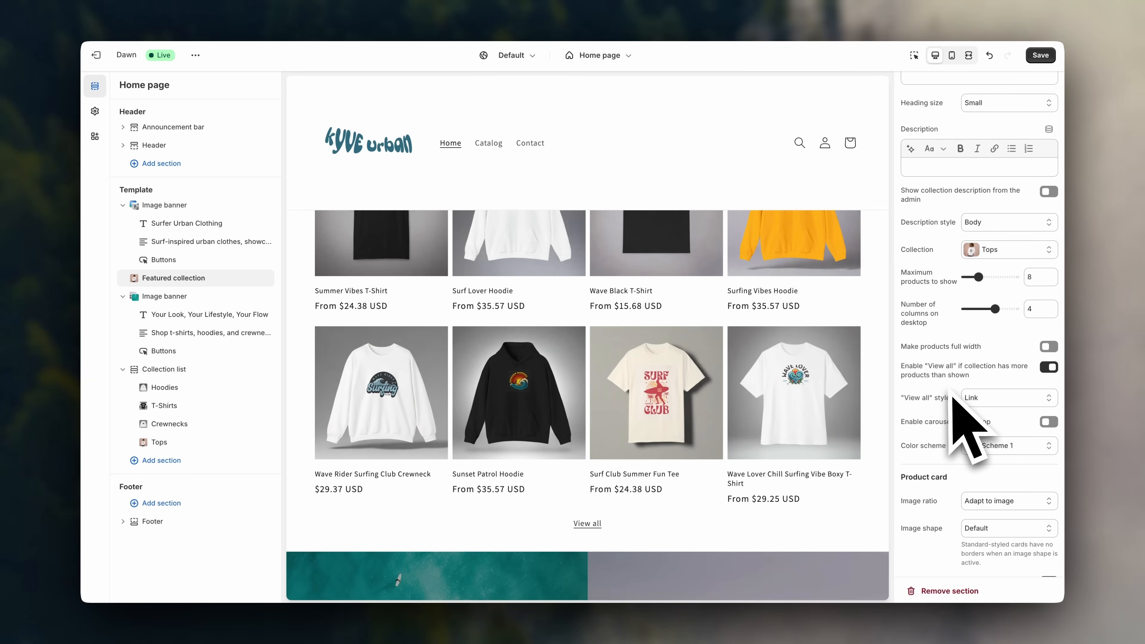
scroll(883, 471, up, 2)
scroll(881, 474, down, 1)
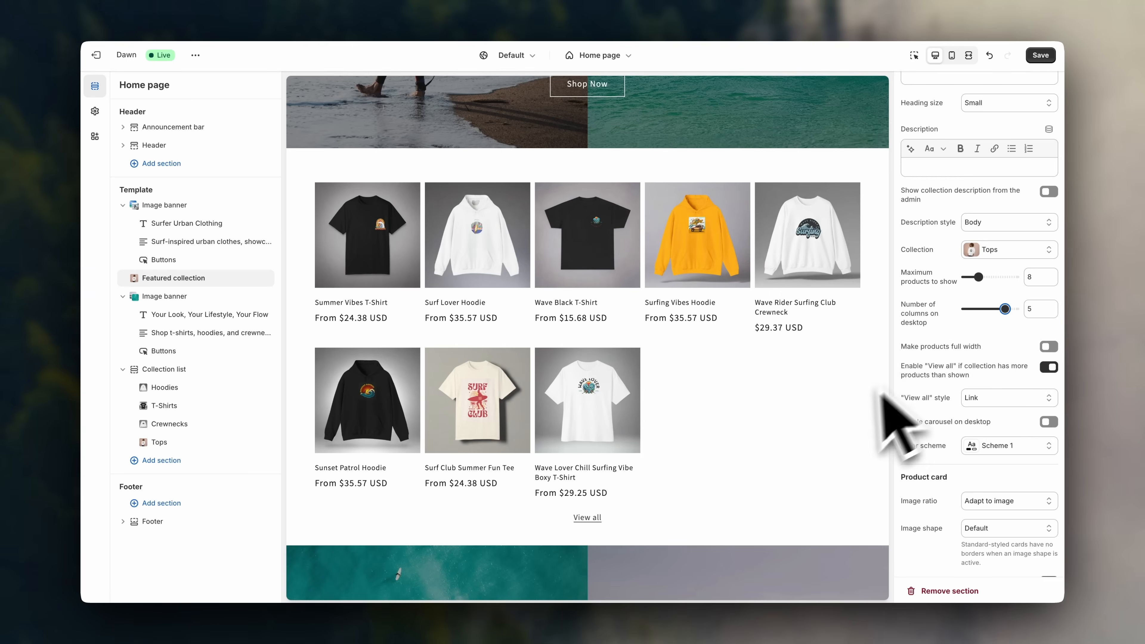
Set the featured collection's number of columns to 4.
drag(1003, 310, 994, 309)
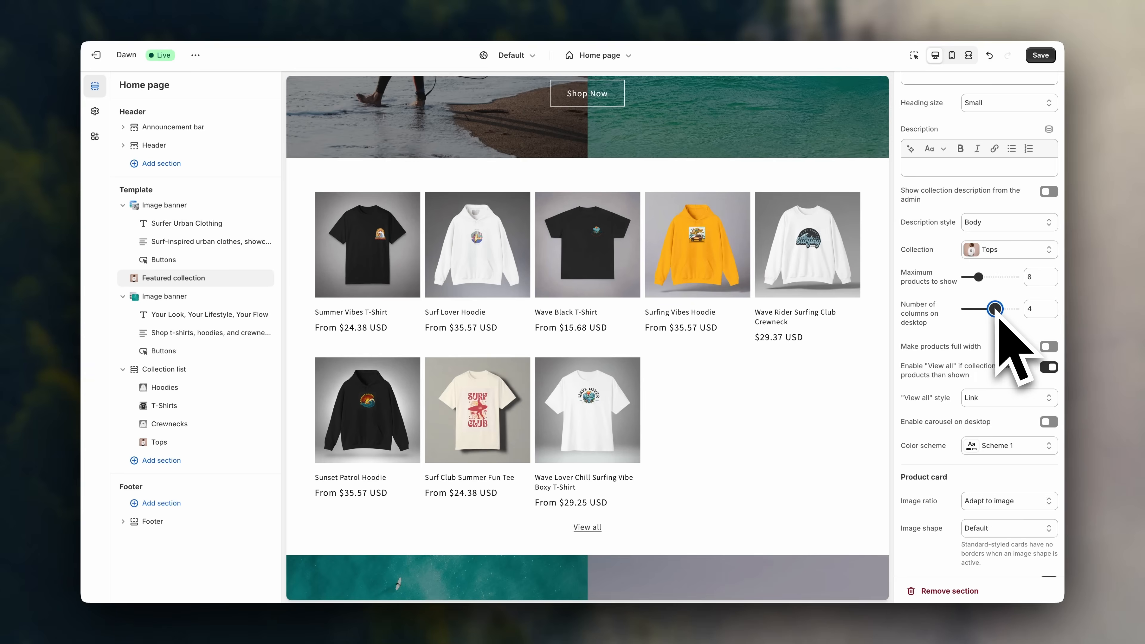
scroll(884, 379, down, 10)
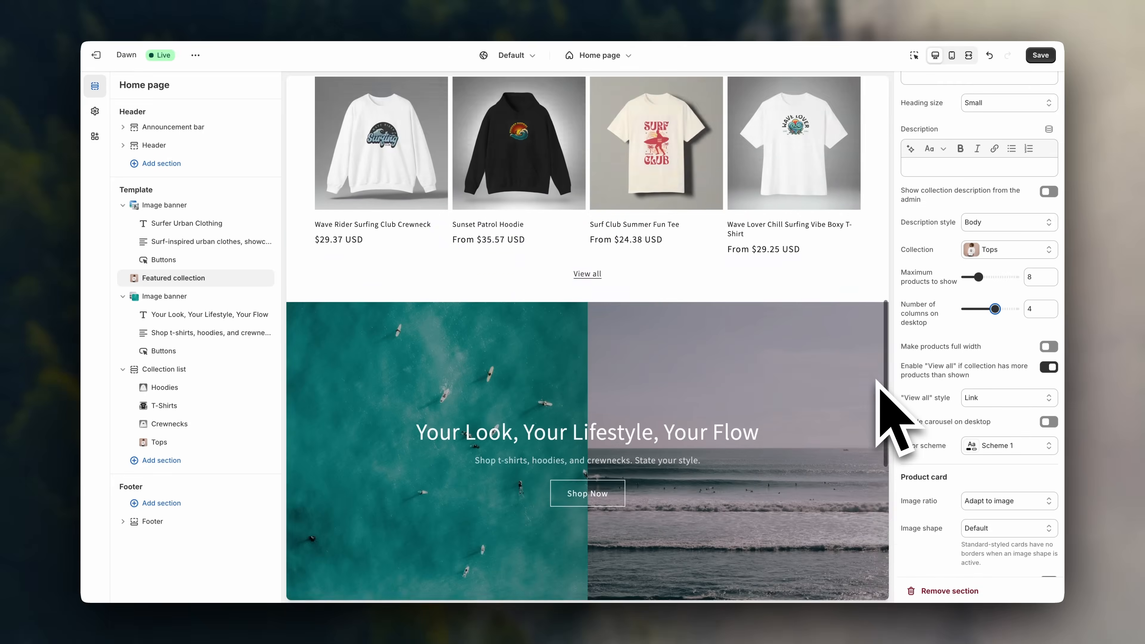
scroll(879, 382, up, 2)
scroll(879, 383, down, 3)
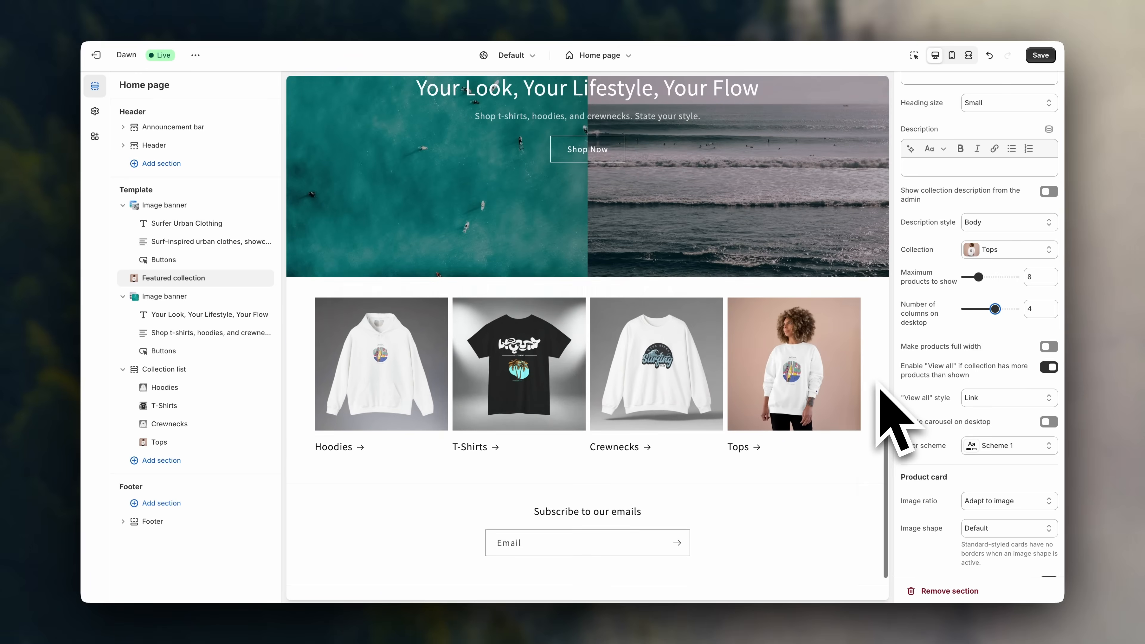
Add a Featured product section showing the Wave Black T-Shirt at $15.68.
click(228, 466)
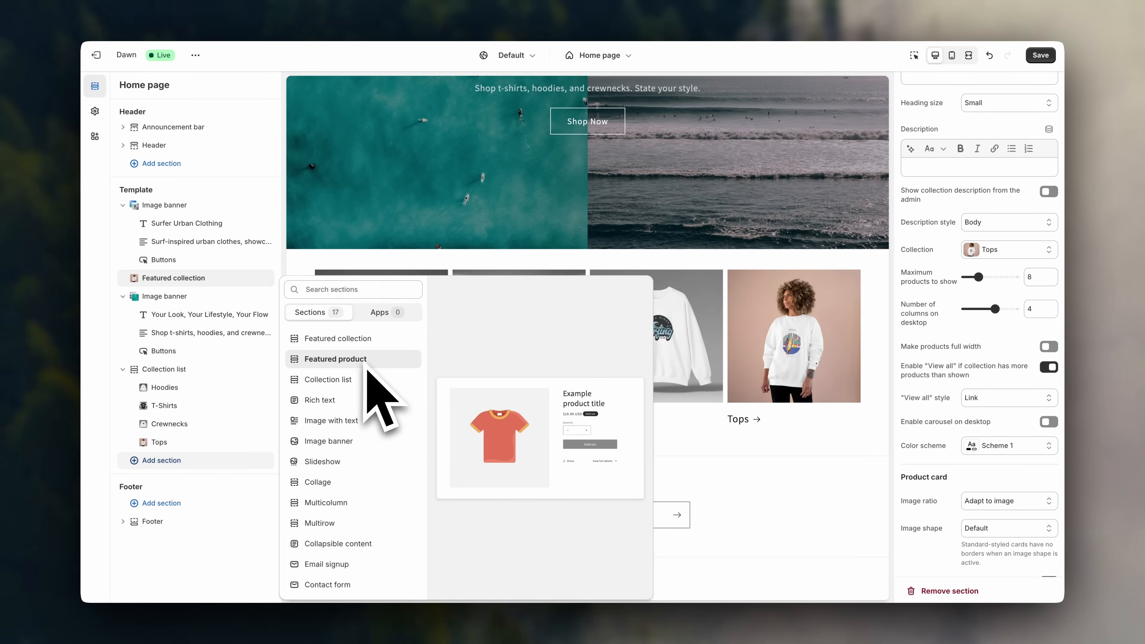
click(347, 359)
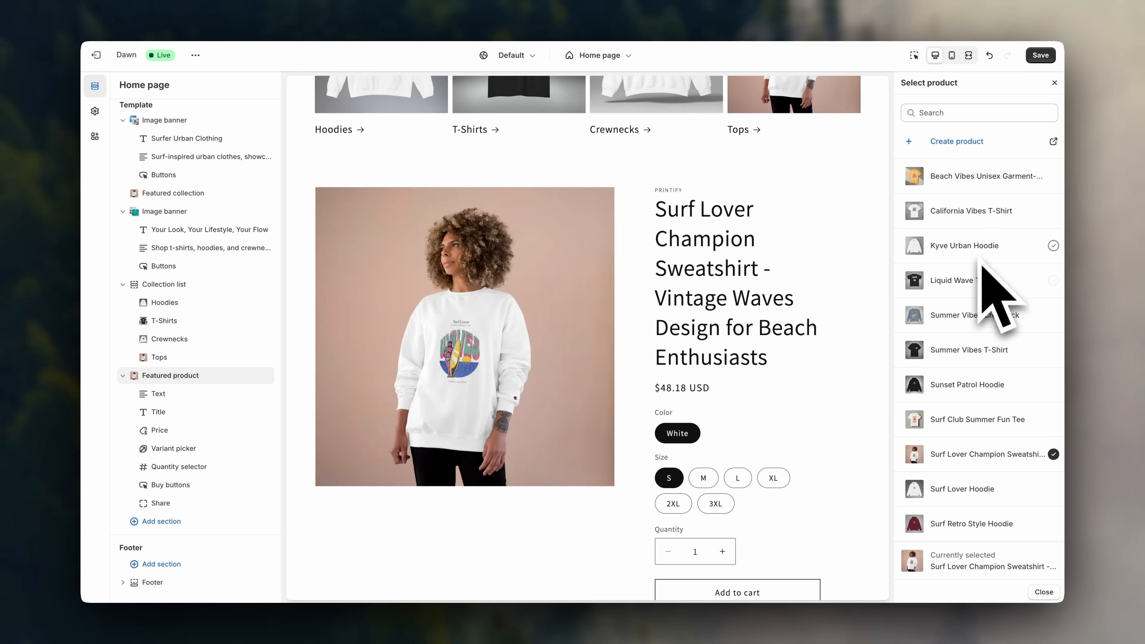
scroll(976, 343, down, 5)
scroll(969, 451, down, 1)
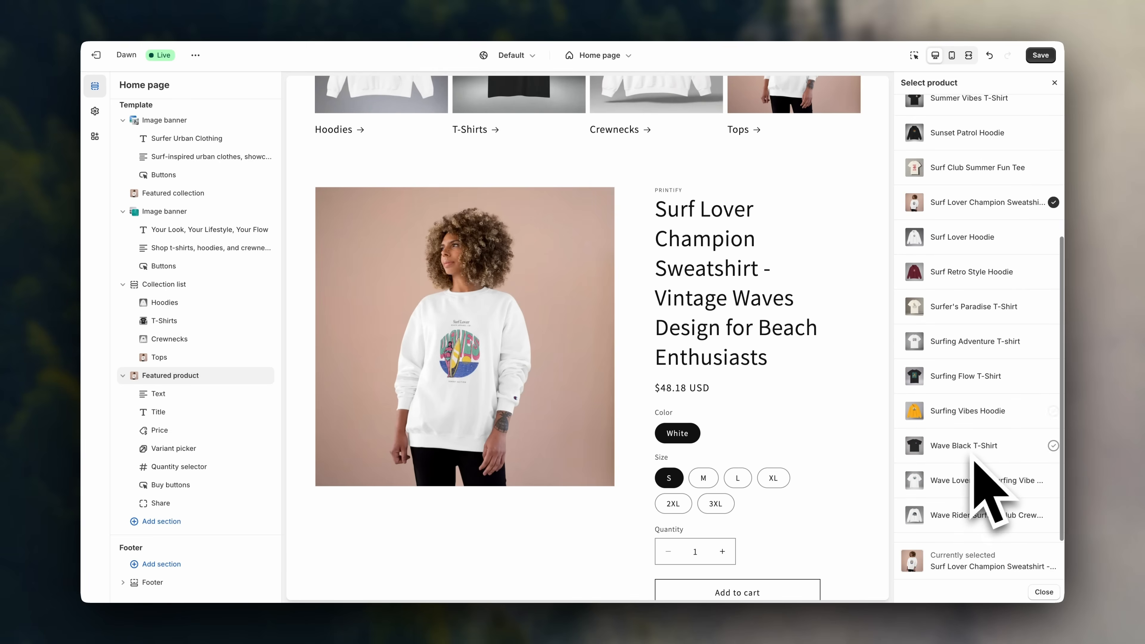
click(980, 451)
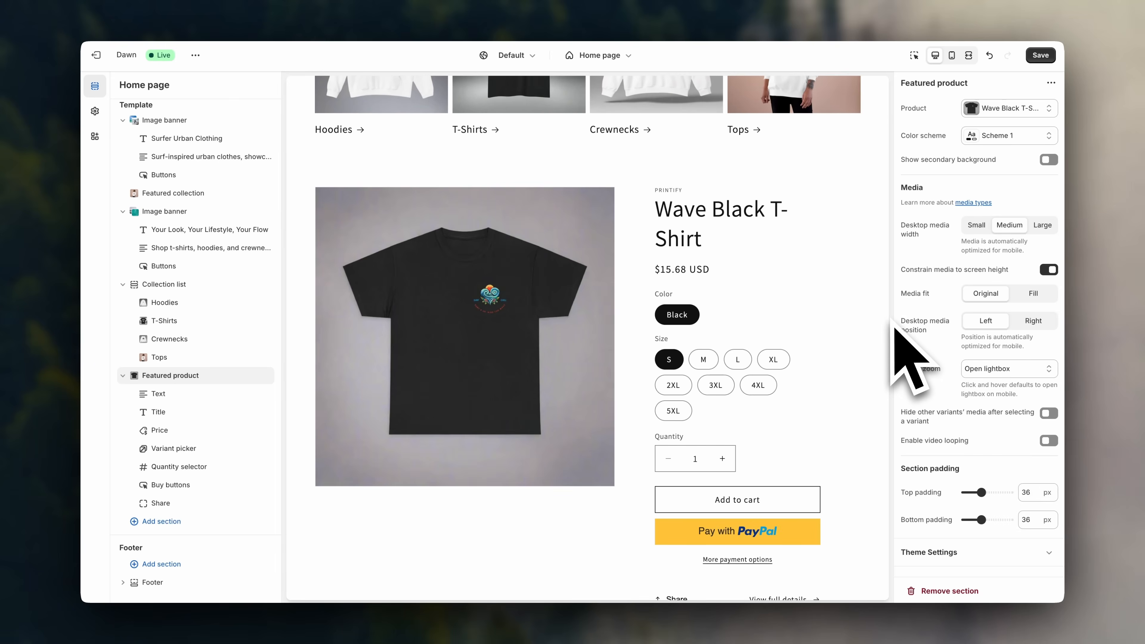
scroll(856, 352, down, 2)
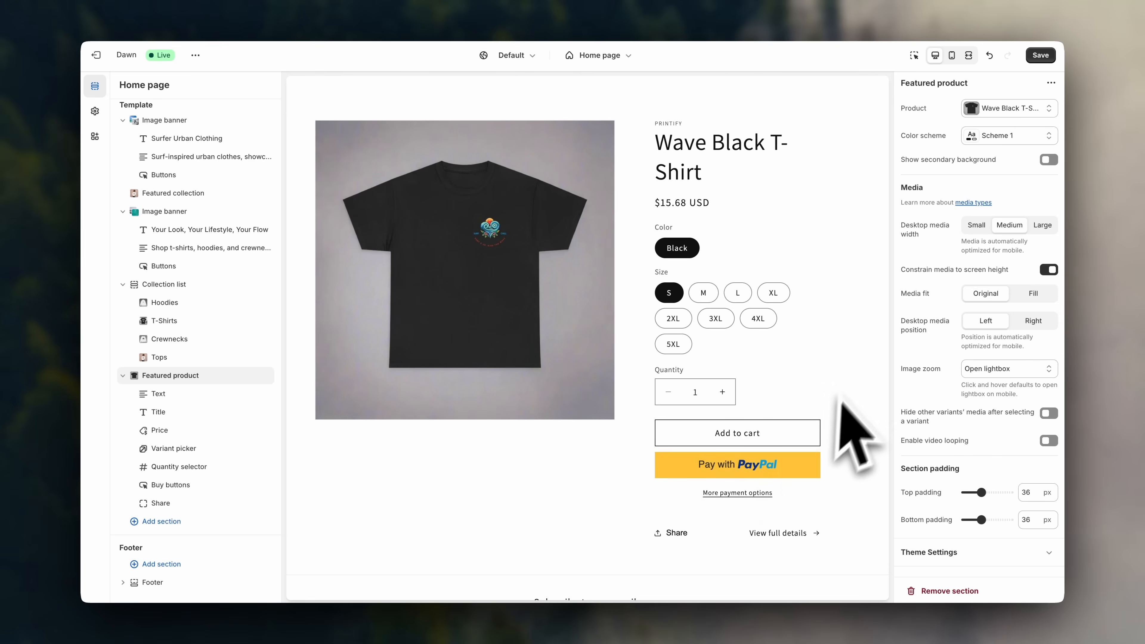
scroll(853, 374, up, 1)
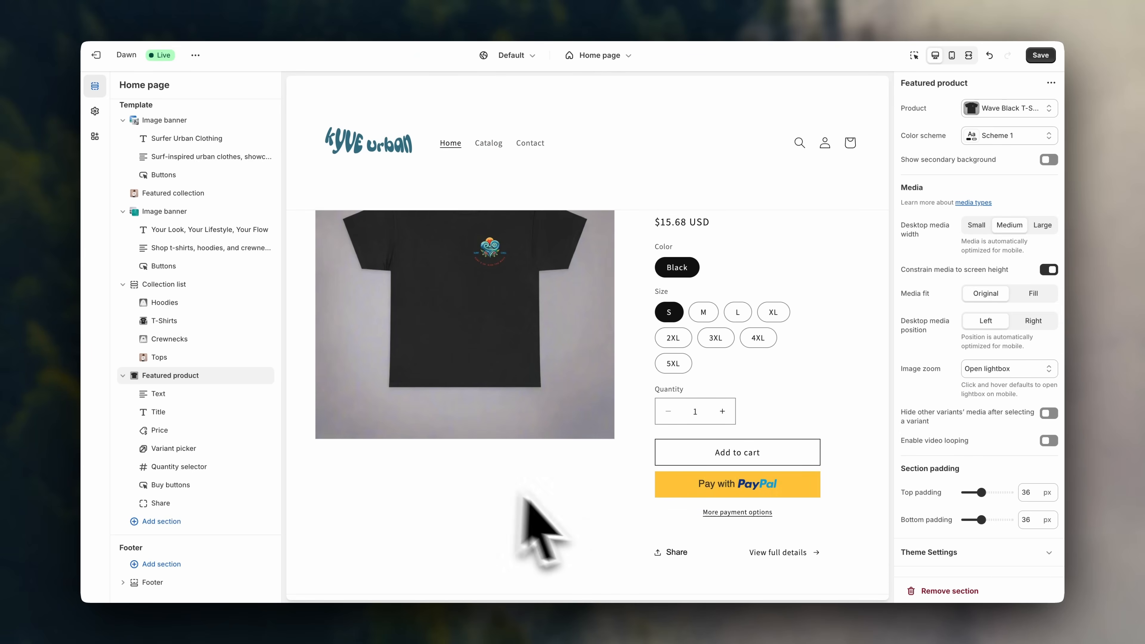
scroll(762, 514, up, 1)
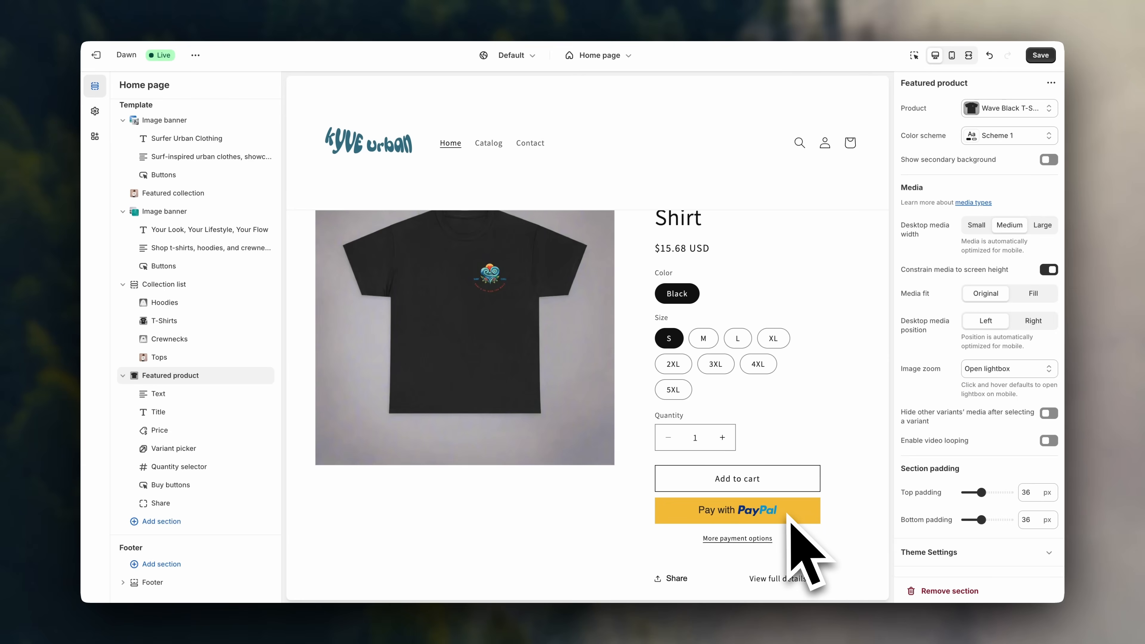
Turn off Show dynamic checkout buttons in the featured product's Buy buttons.
click(194, 492)
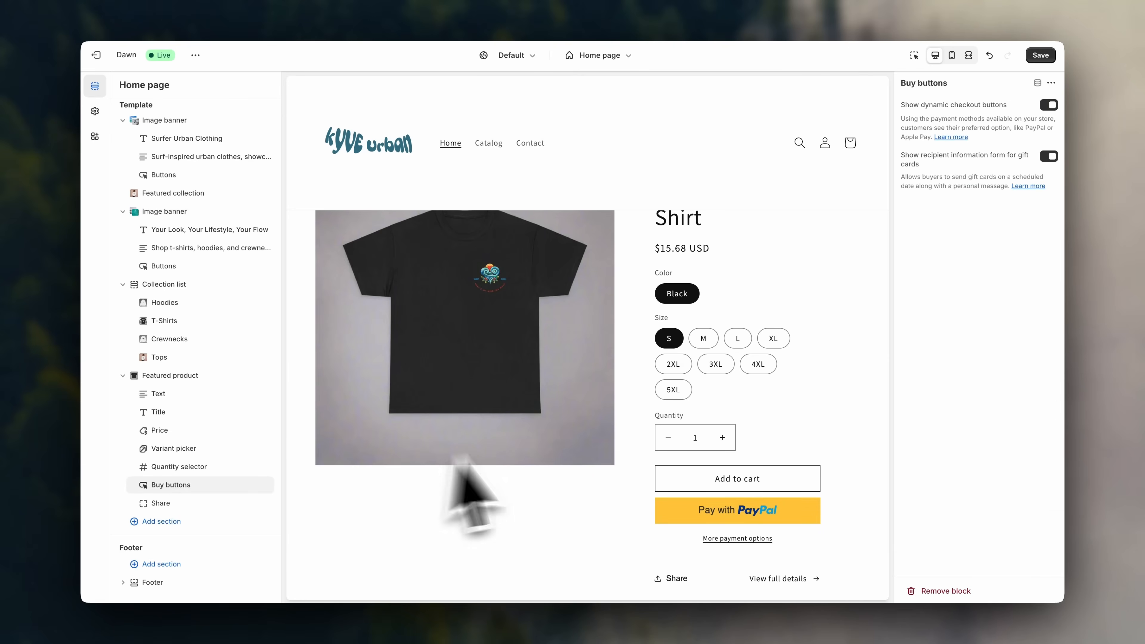
click(1052, 107)
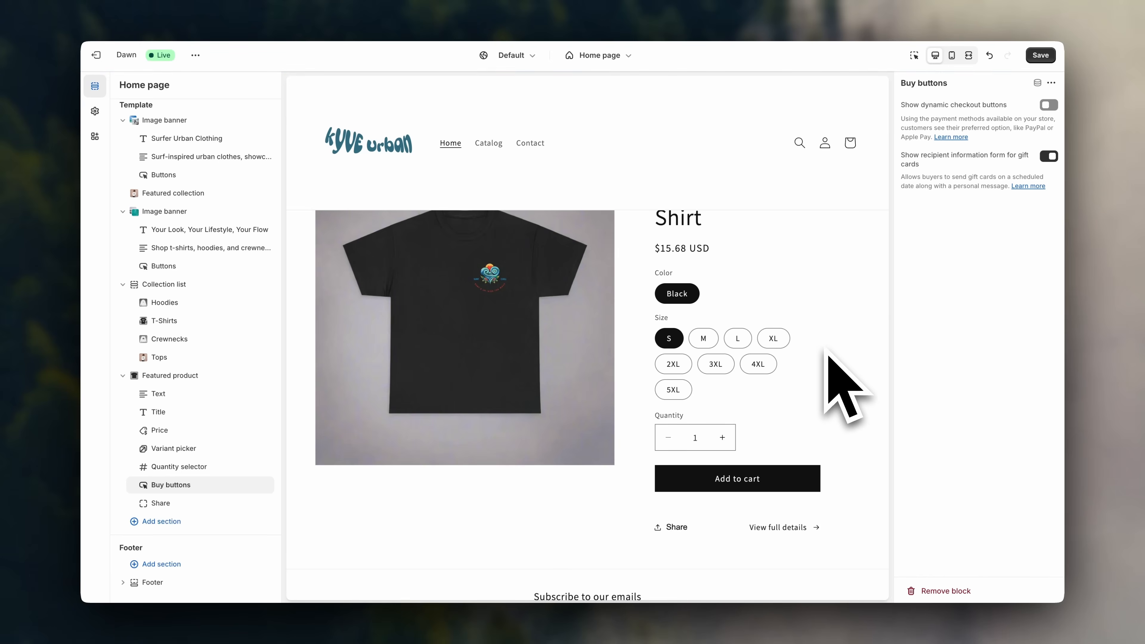
scroll(826, 352, up, 3)
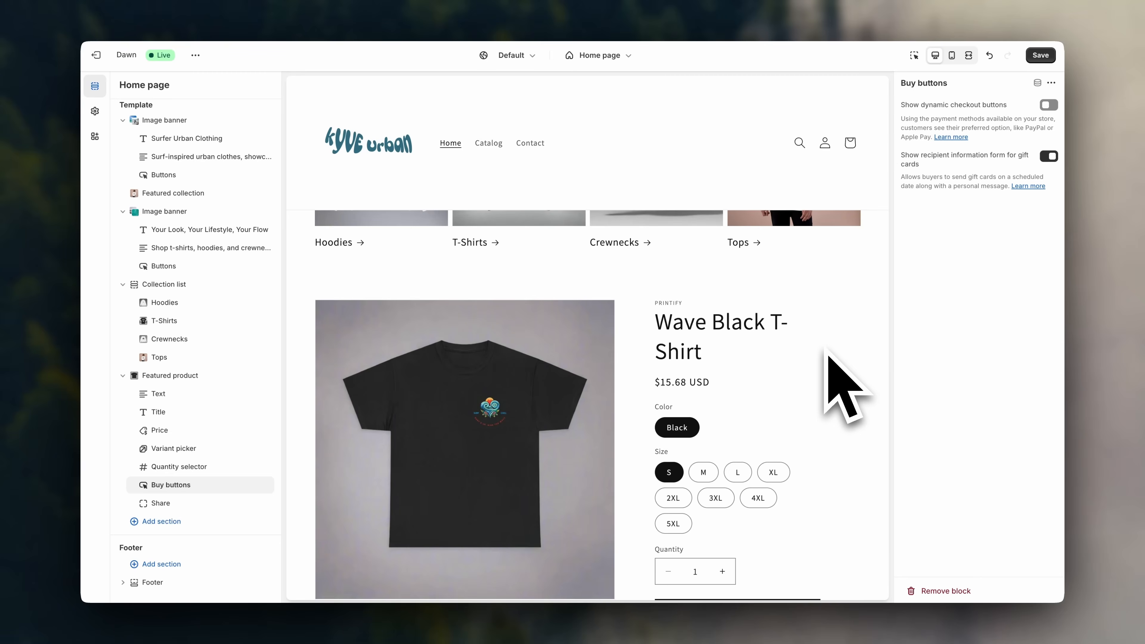
scroll(826, 352, down, 1)
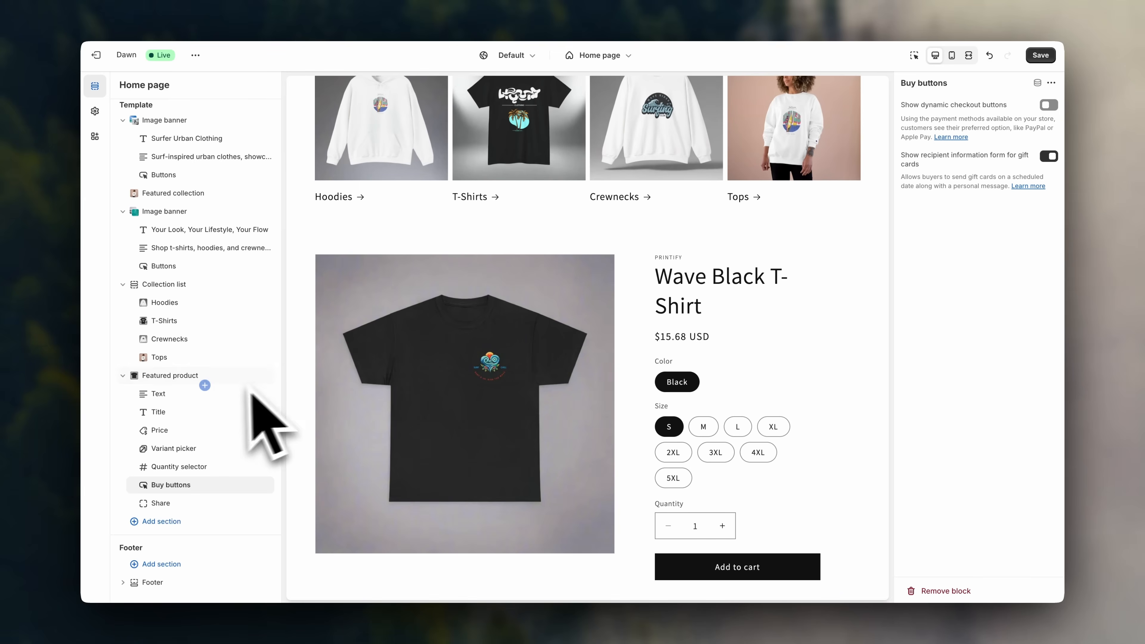
Try colour Scheme 2 on the featured product section and preview it full width.
click(212, 378)
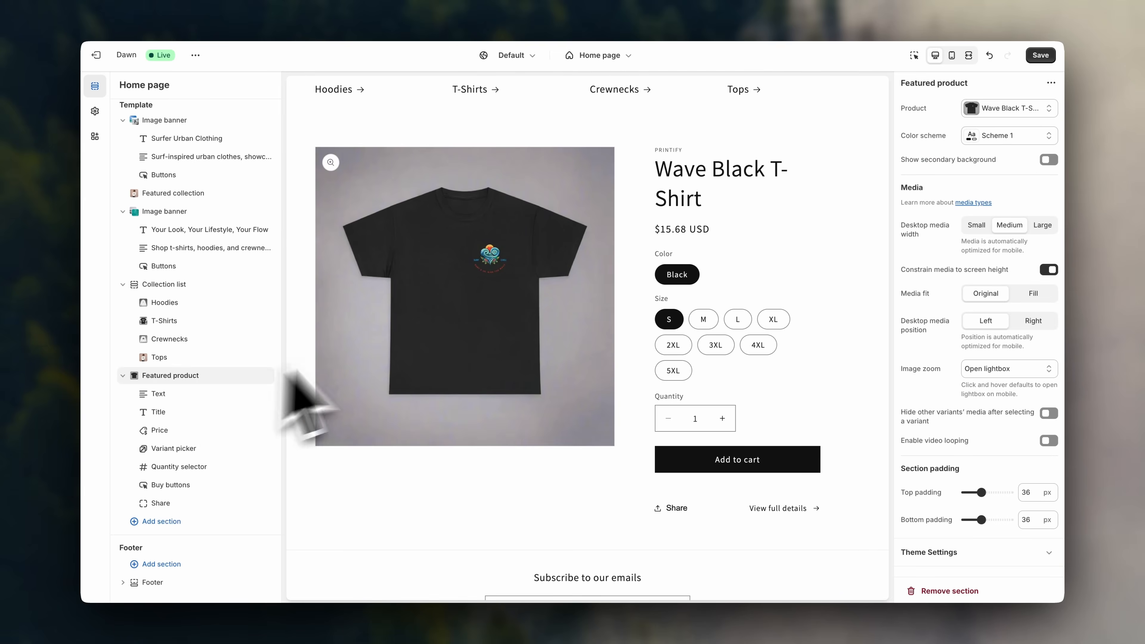
scroll(493, 300, up, 5)
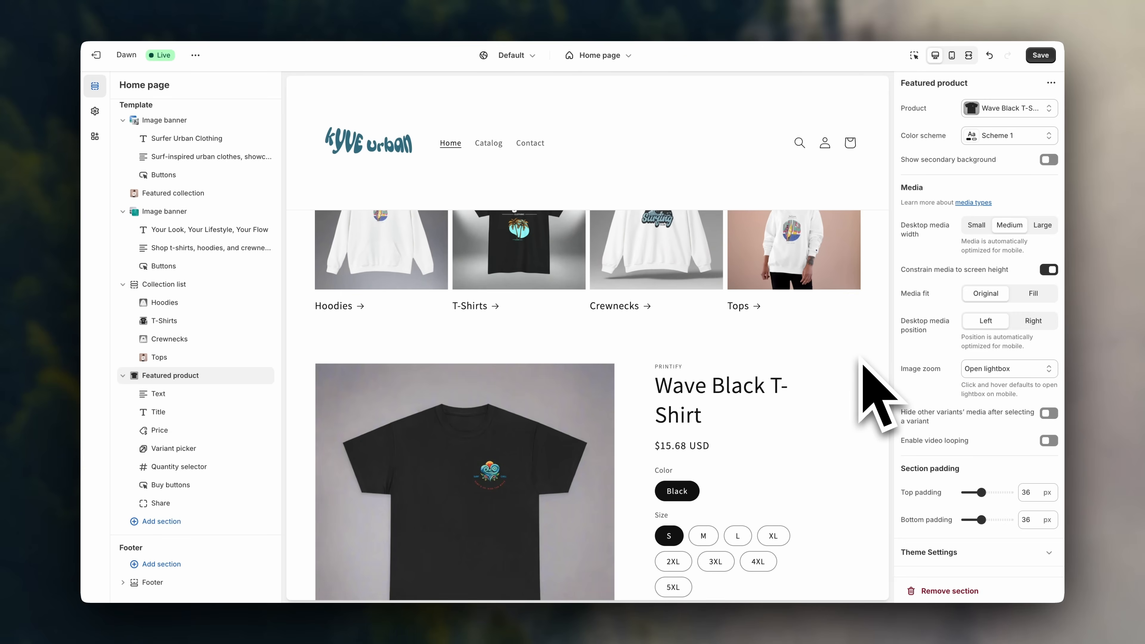
click(1002, 135)
click(994, 216)
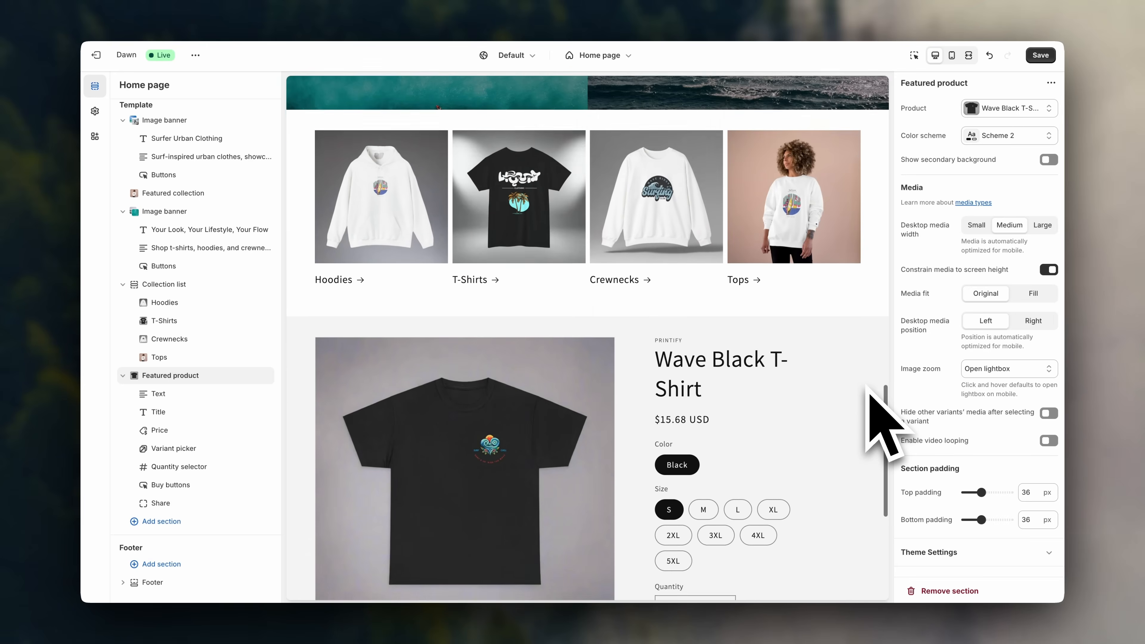
scroll(868, 388, down, 4)
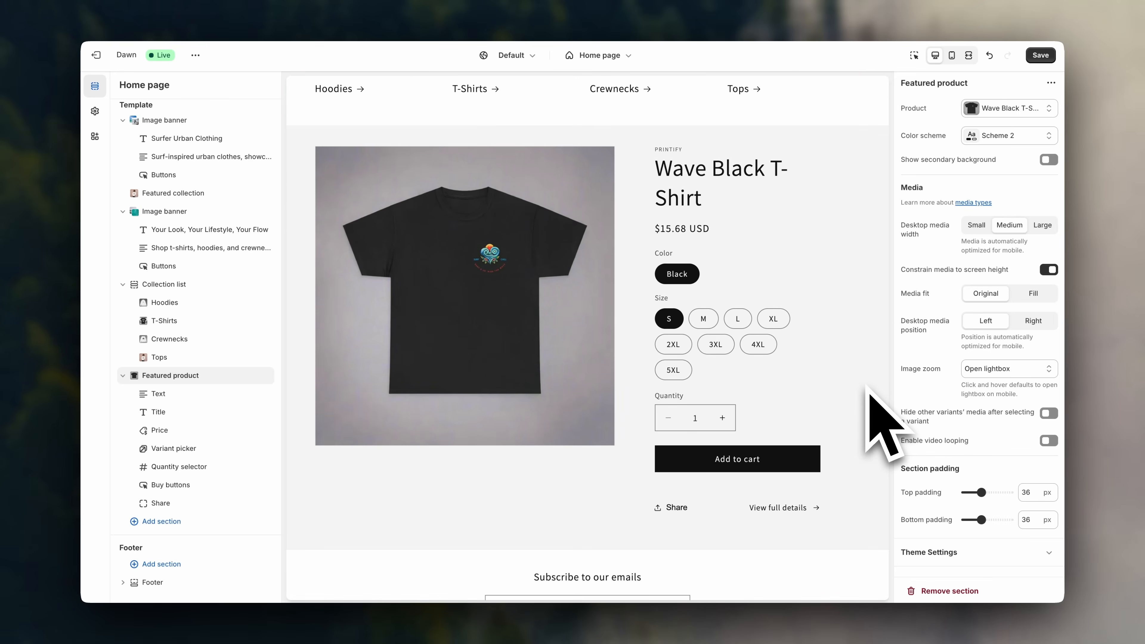
click(968, 55)
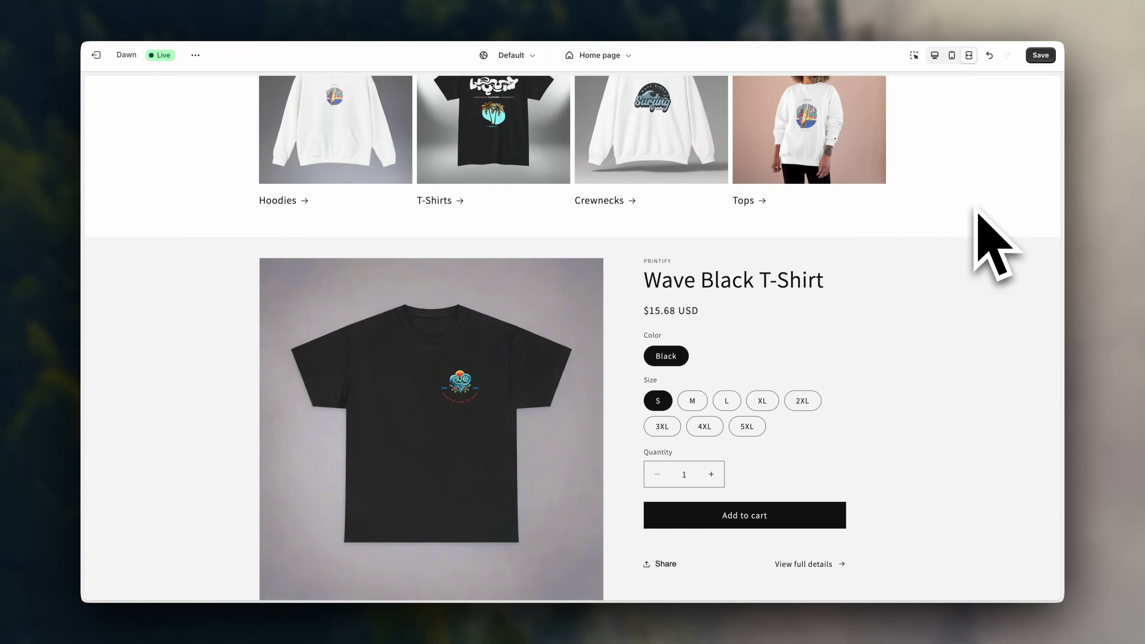
scroll(991, 243, down, 3)
click(934, 55)
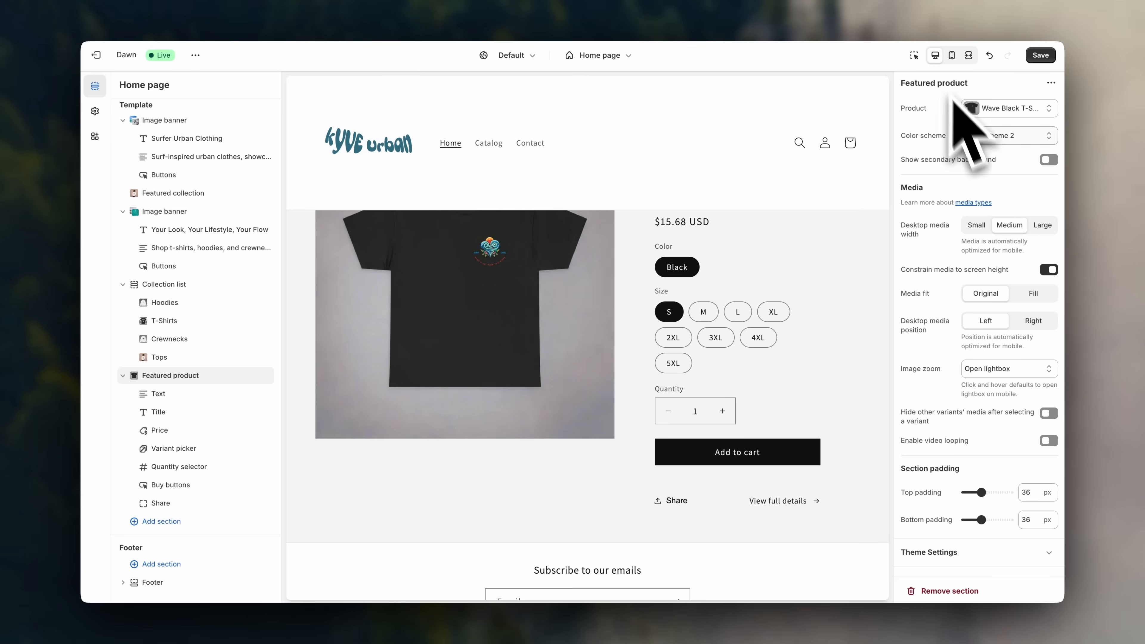
scroll(856, 293, up, 3)
Give the featured product section the black Scheme 4 and preview the result.
click(1006, 139)
click(1004, 225)
click(996, 140)
click(987, 255)
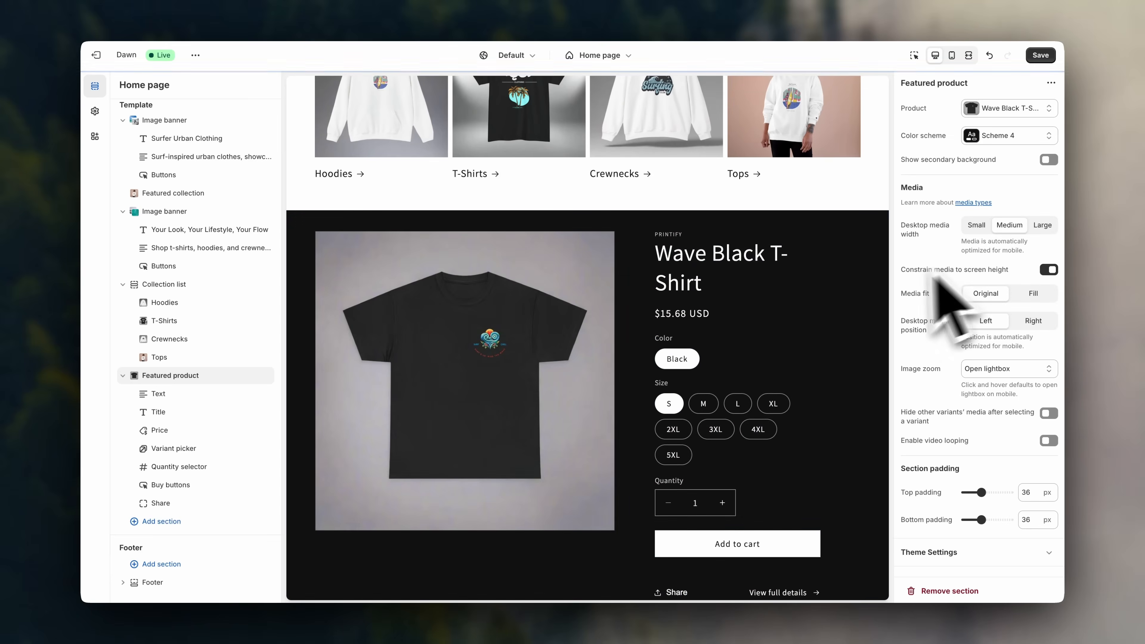
click(968, 55)
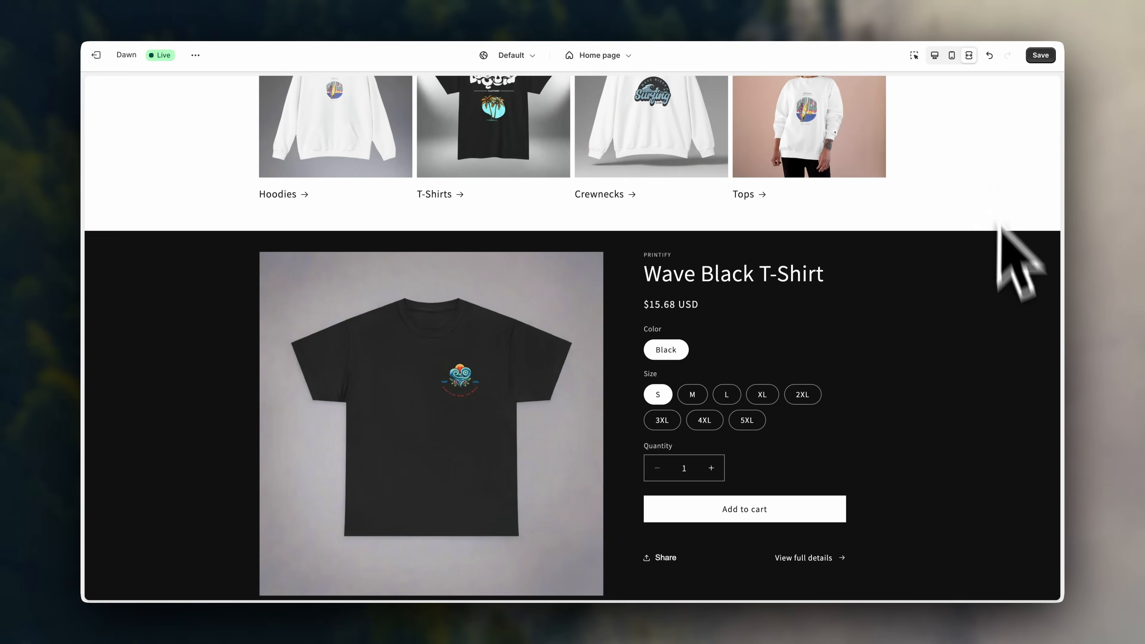
scroll(1021, 329, up, 5)
scroll(1030, 331, down, 7)
scroll(1009, 293, down, 1)
scroll(1010, 293, up, 3)
scroll(1010, 293, down, 2)
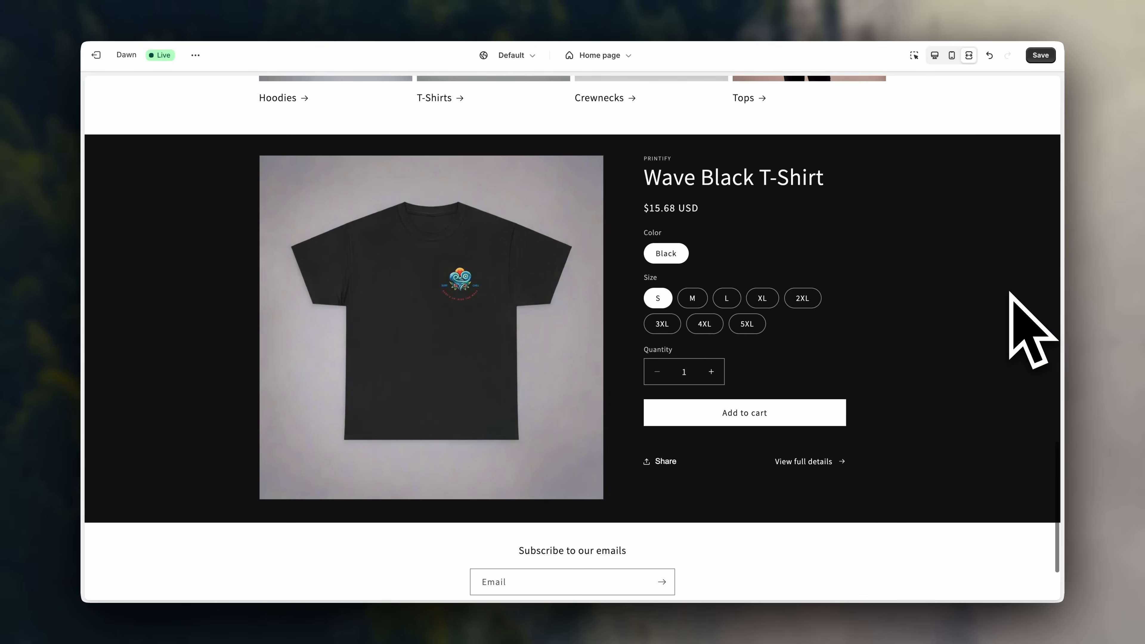
click(934, 56)
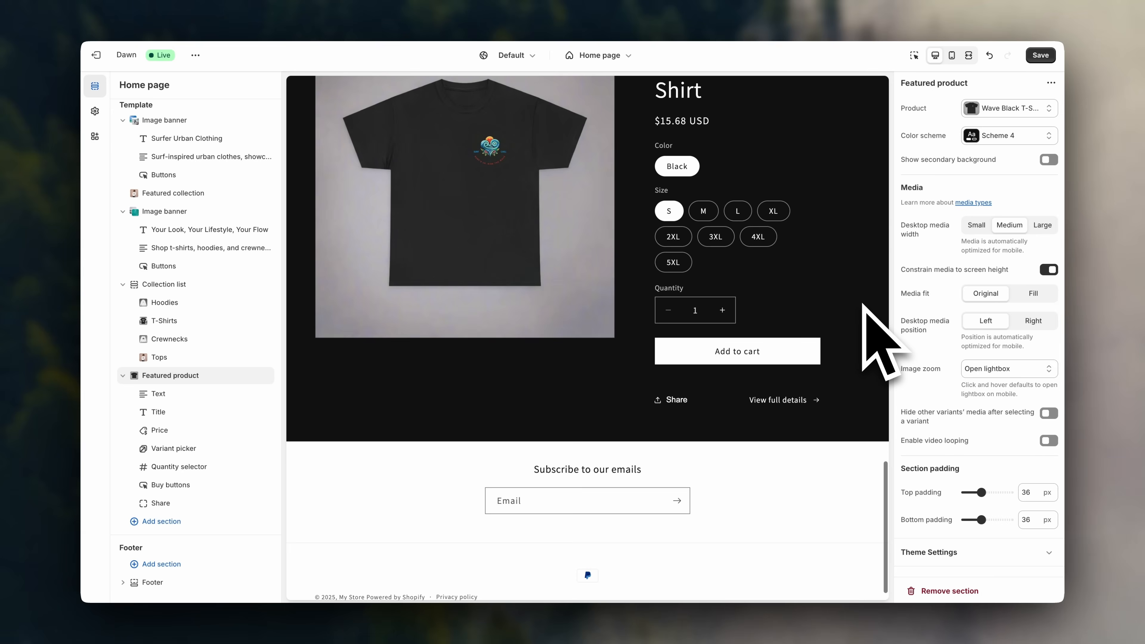
click(229, 524)
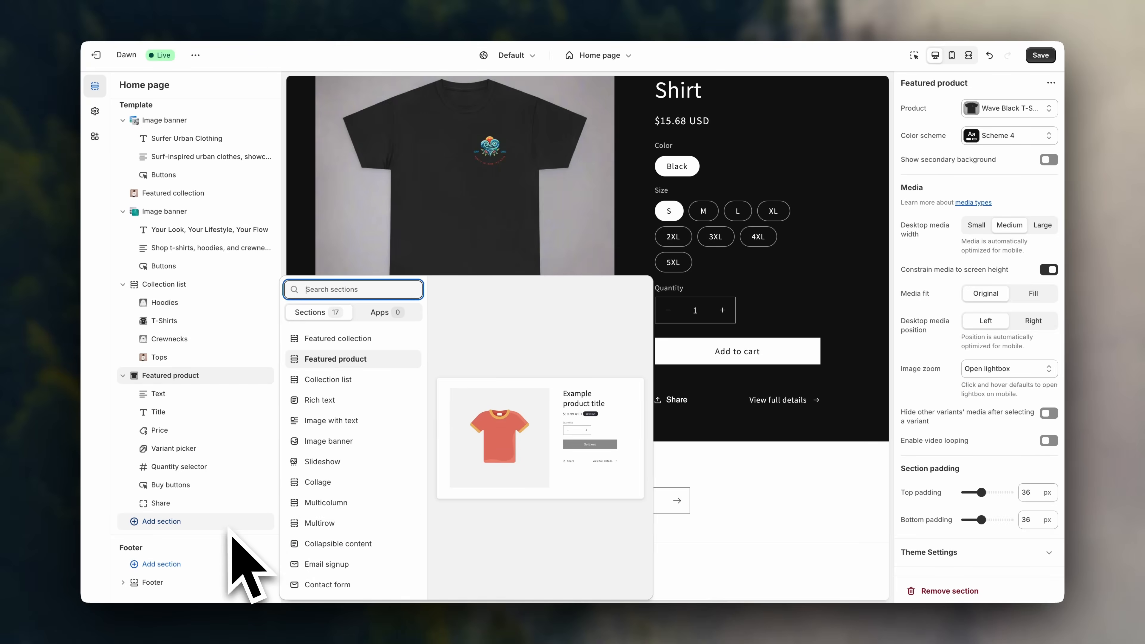
Add a Featured collection section with no heading, showing the Hoodies collection.
click(355, 339)
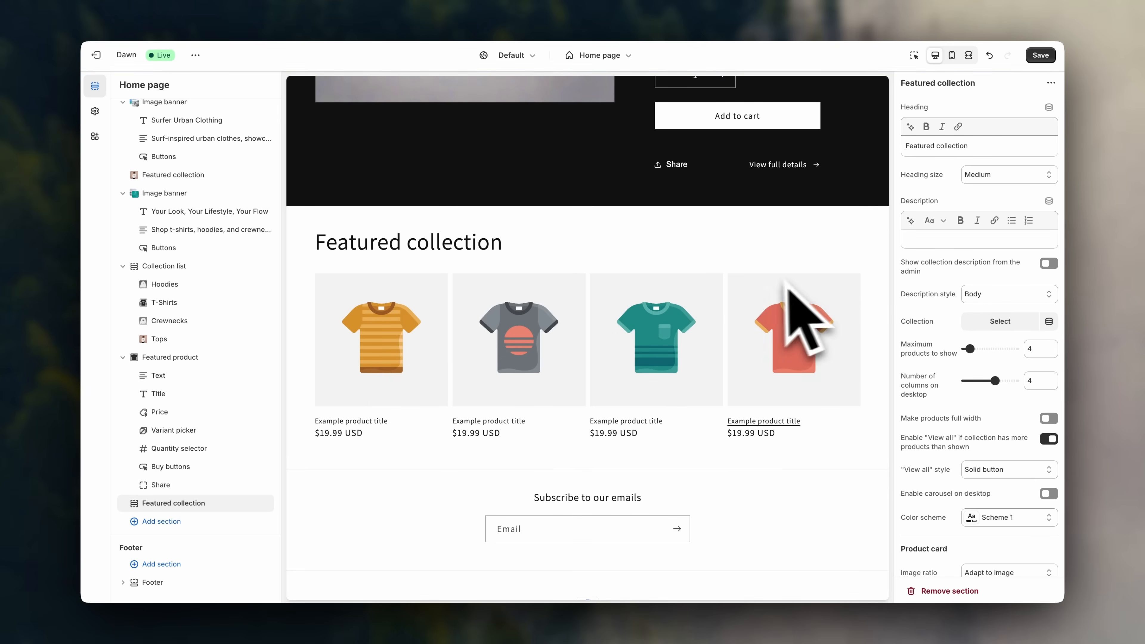
triple_click(924, 145)
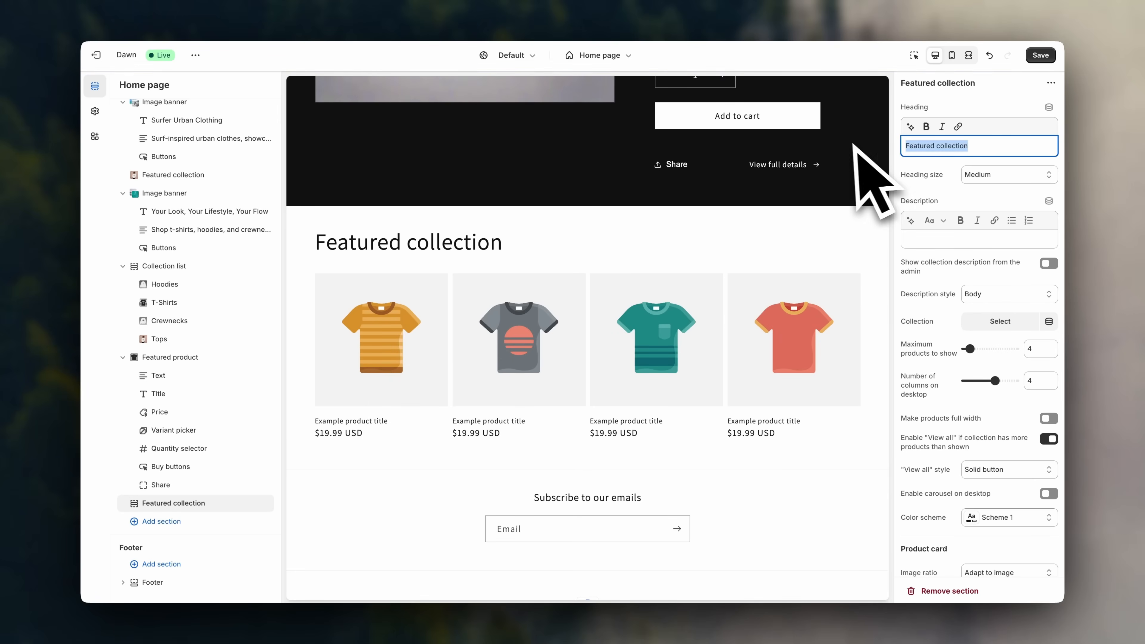
key(BackSpace)
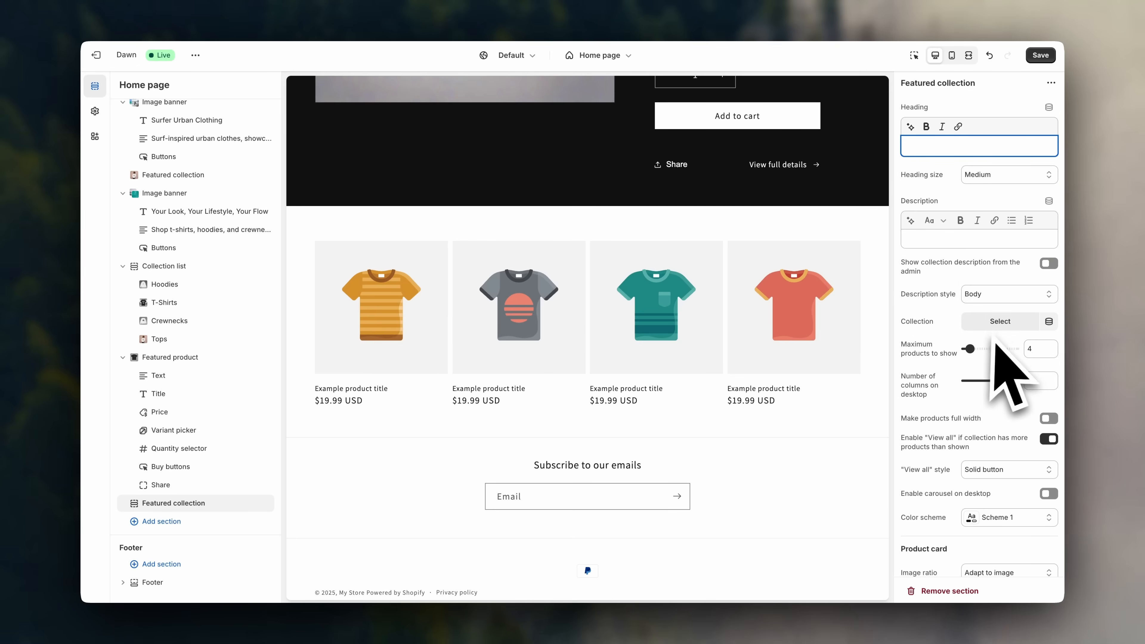
click(997, 325)
click(978, 214)
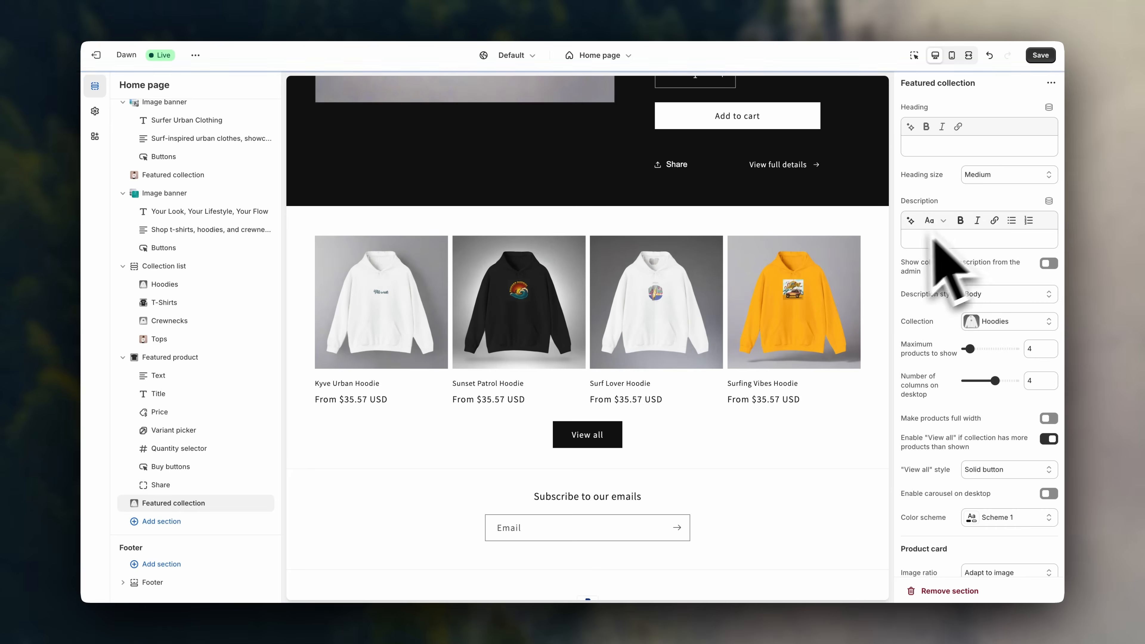
Show up to 8 hoodies as a desktop carousel, test its two pages, and save.
scroll(947, 406, down, 3)
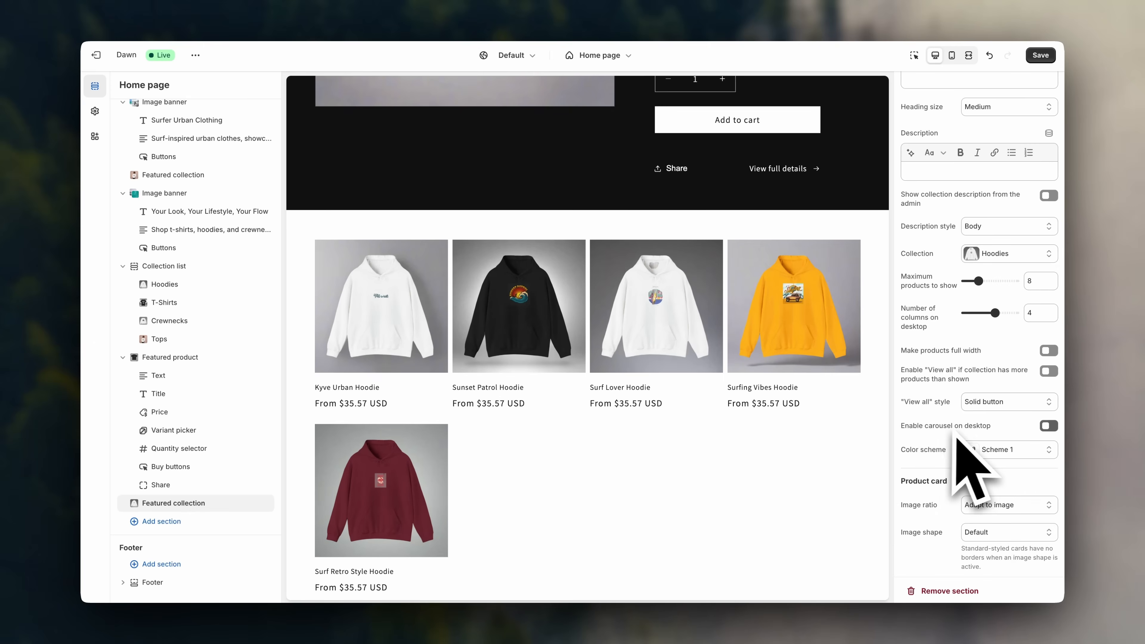
click(1048, 428)
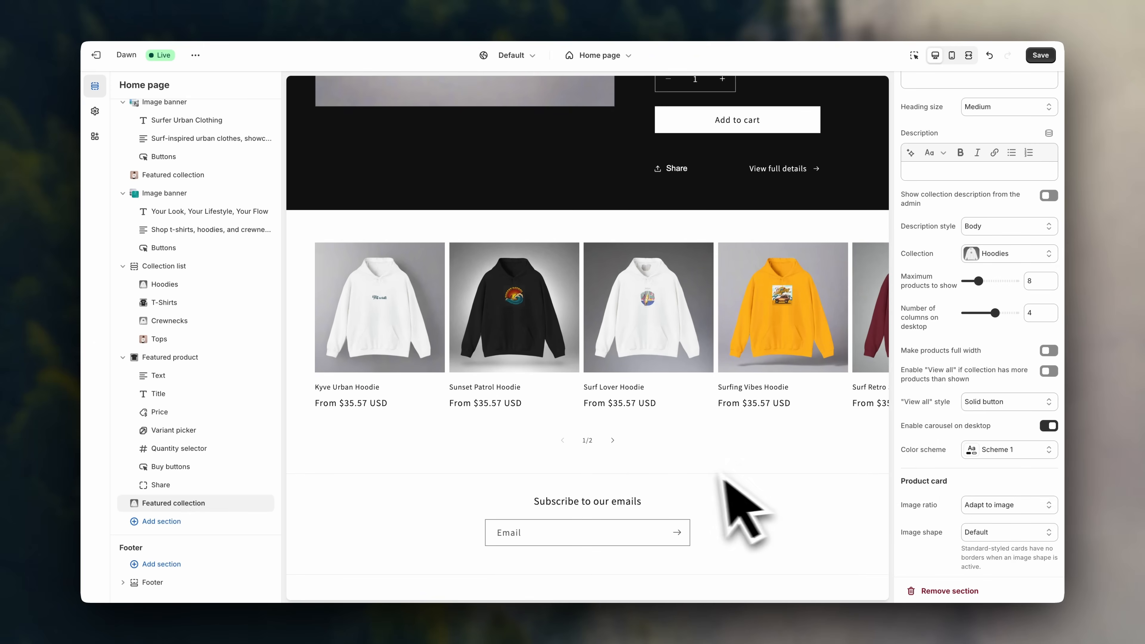
click(613, 440)
click(563, 440)
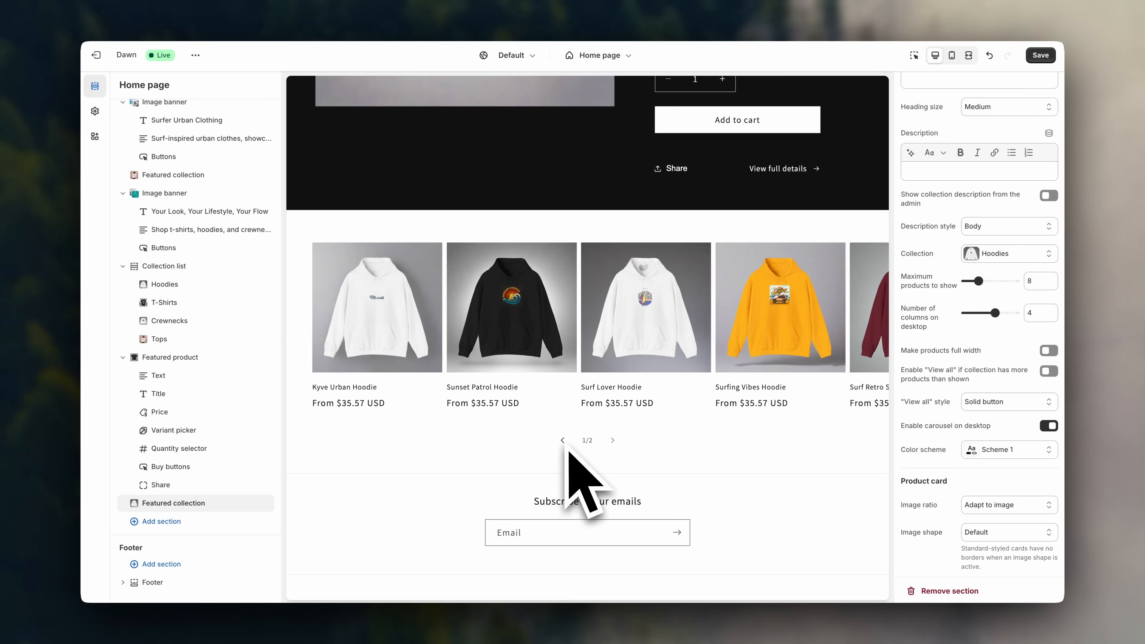
click(613, 440)
click(563, 440)
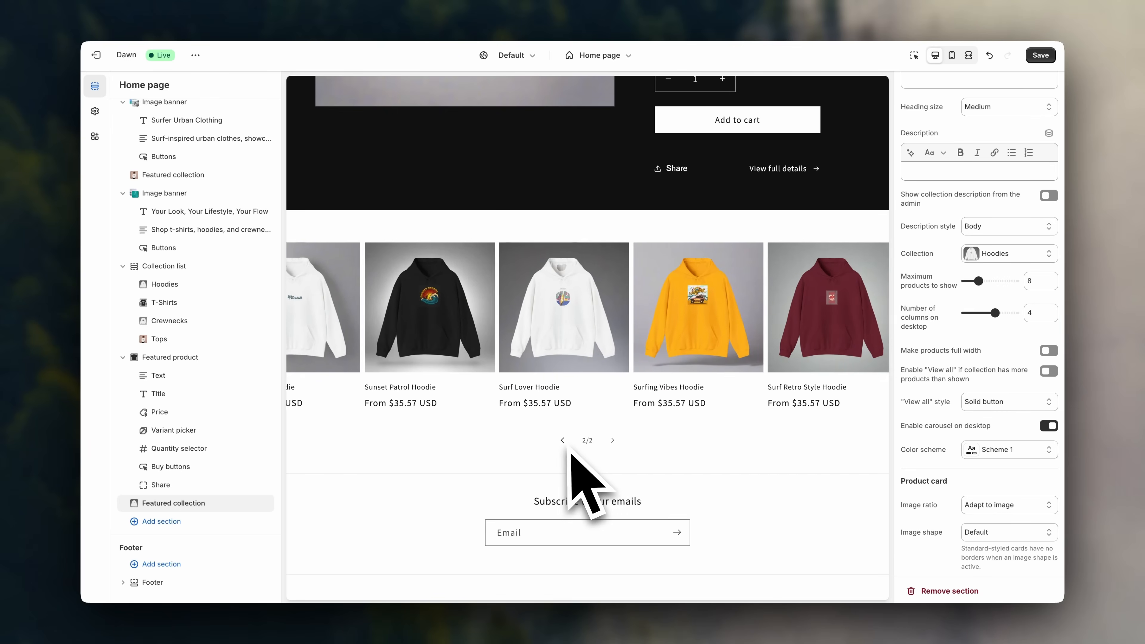
scroll(728, 485, down, 1)
click(1040, 55)
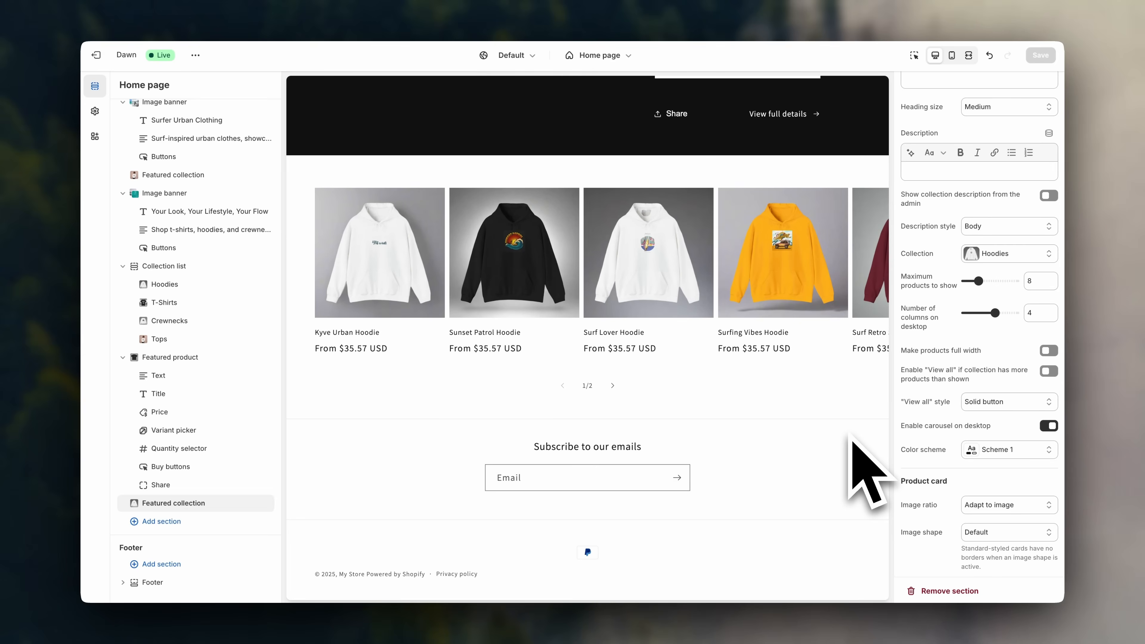
Add an Image banner reading 'Kyve Urban' with a Shop Now button below the hoodies, then save.
click(241, 522)
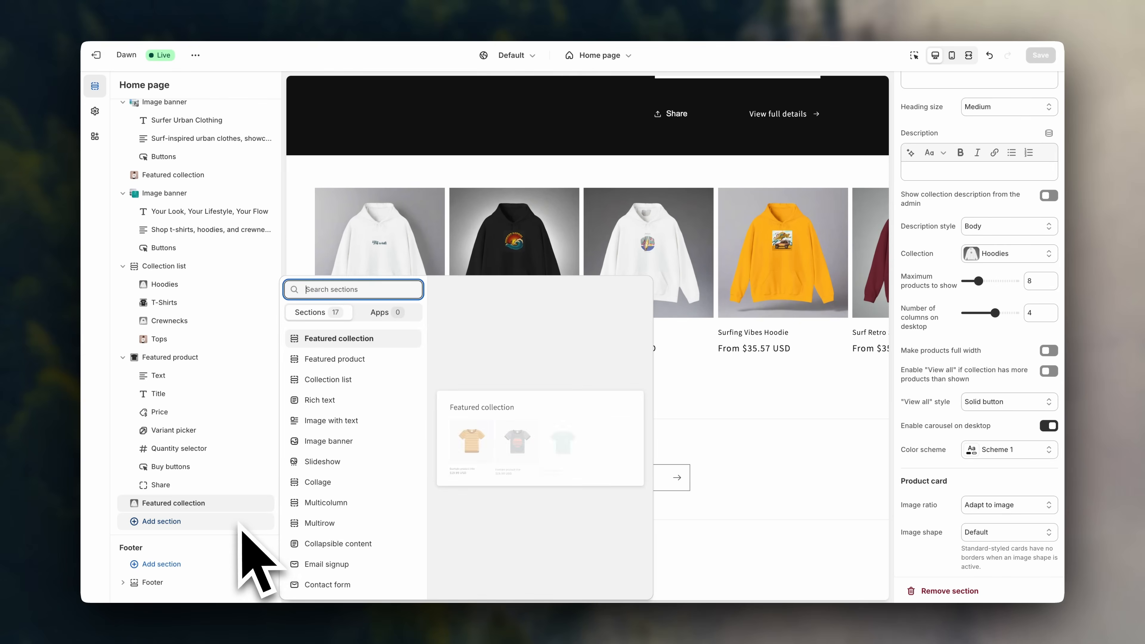
click(342, 441)
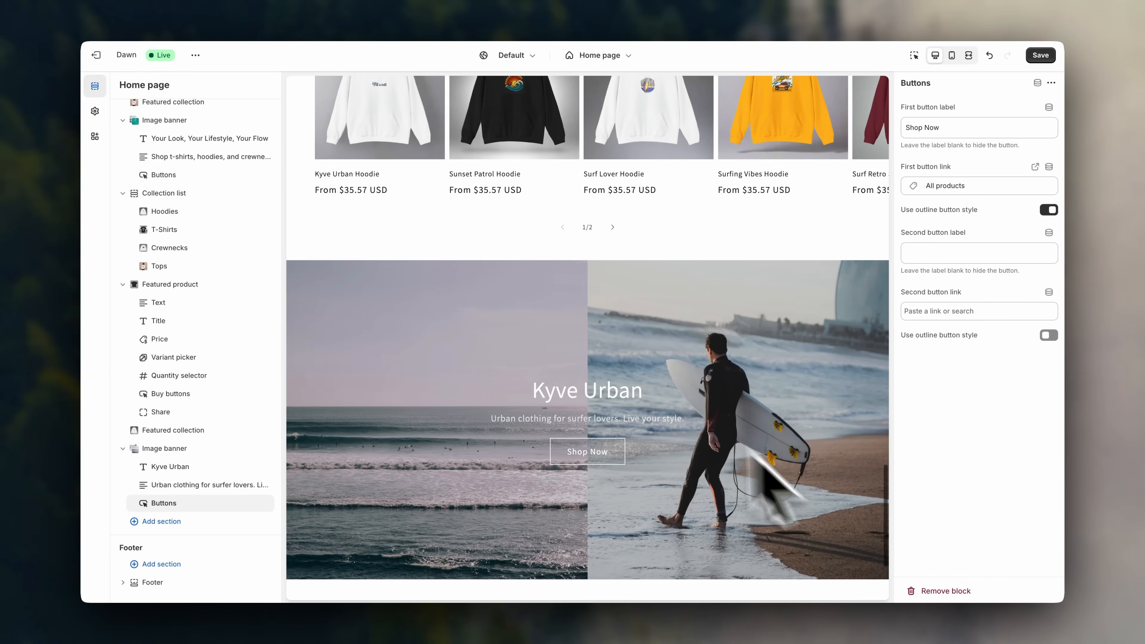
scroll(759, 401, down, 1)
scroll(759, 402, up, 1)
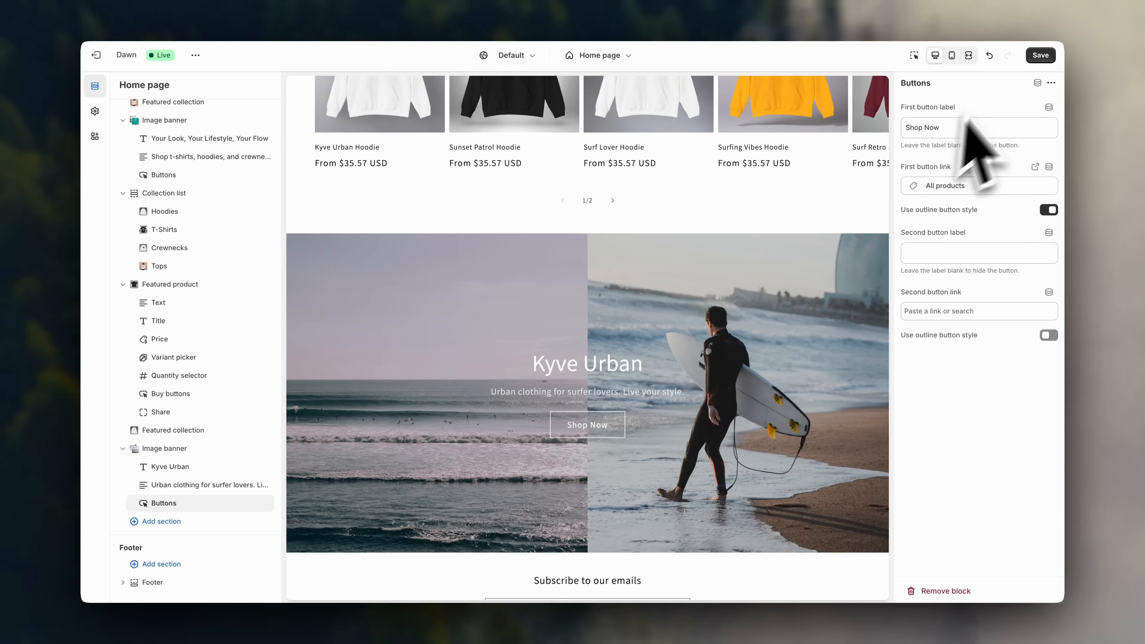
click(1039, 55)
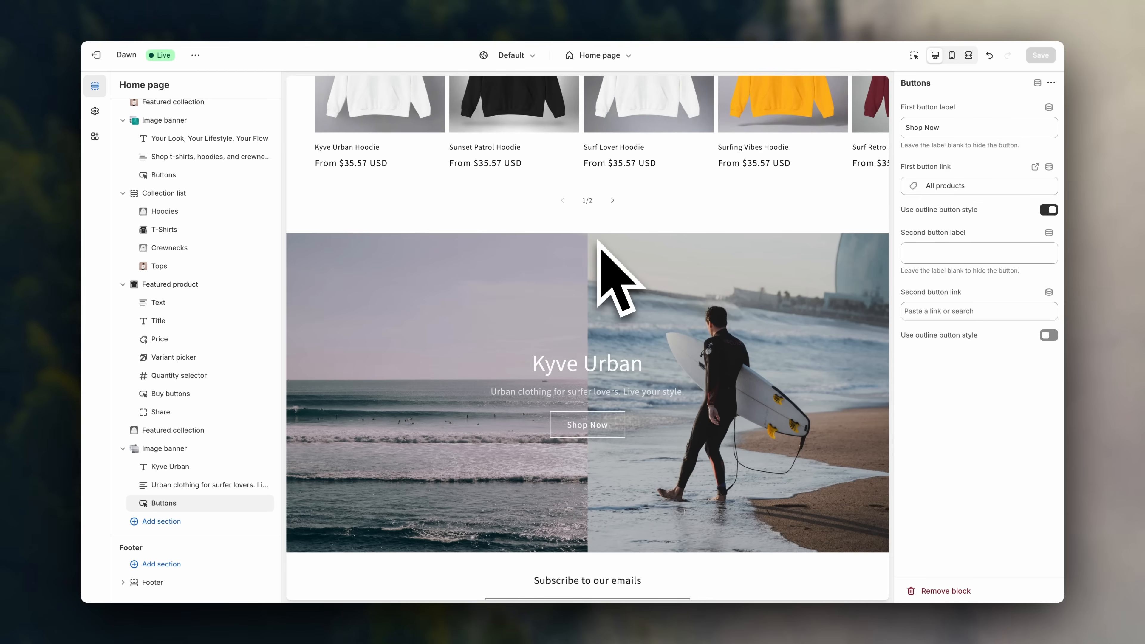
Open Products > Default product in the template list to edit the California Vibes T-Shirt page.
click(627, 56)
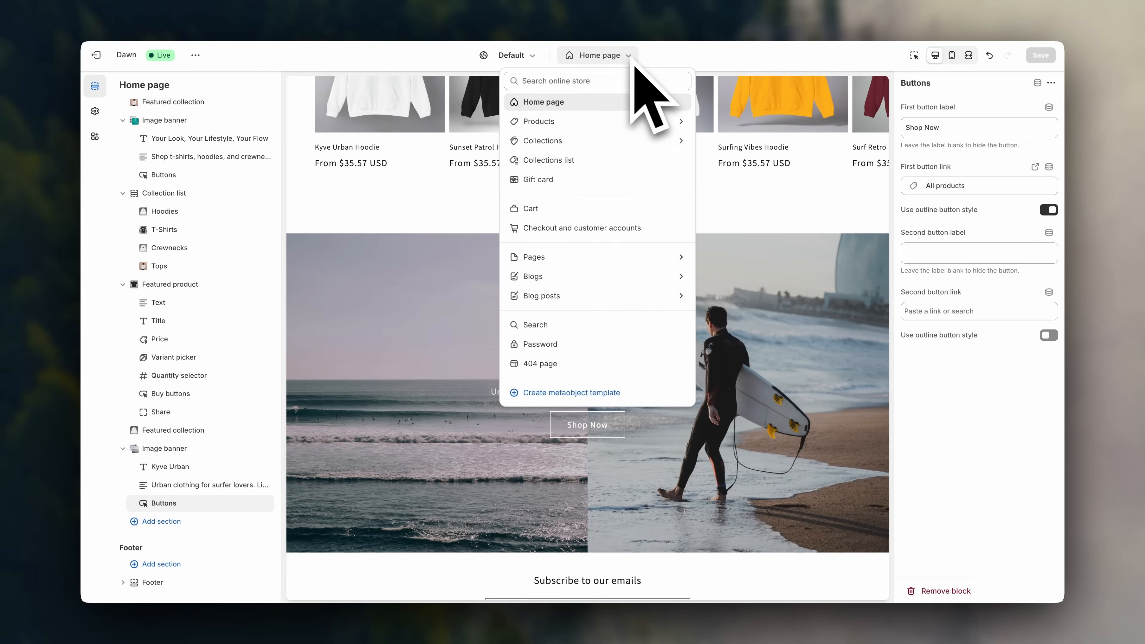
click(585, 127)
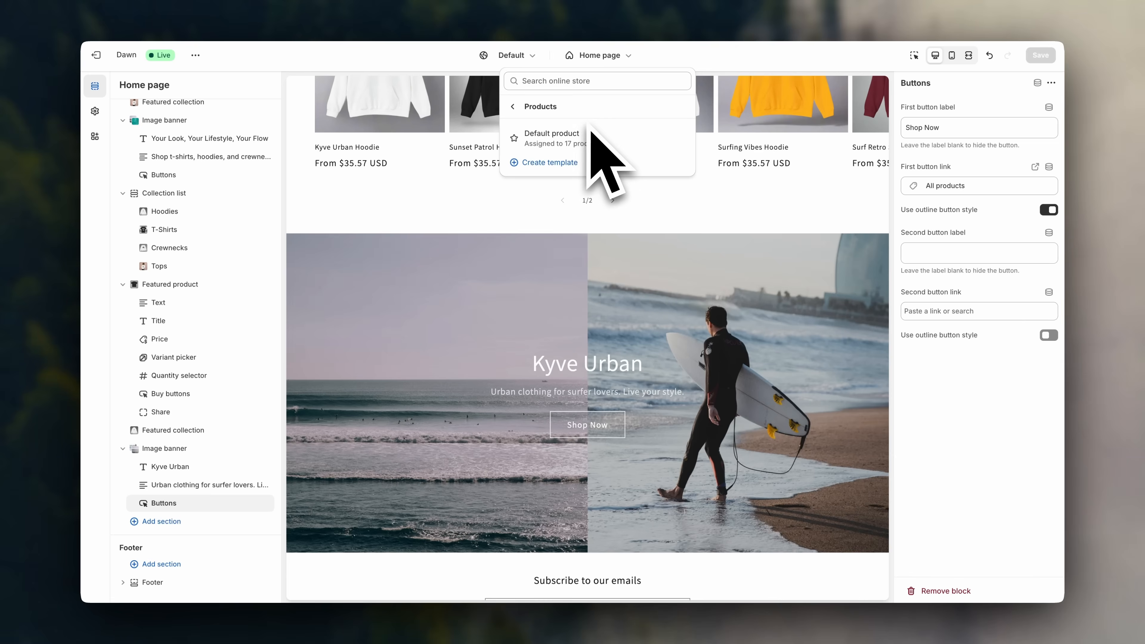
click(633, 140)
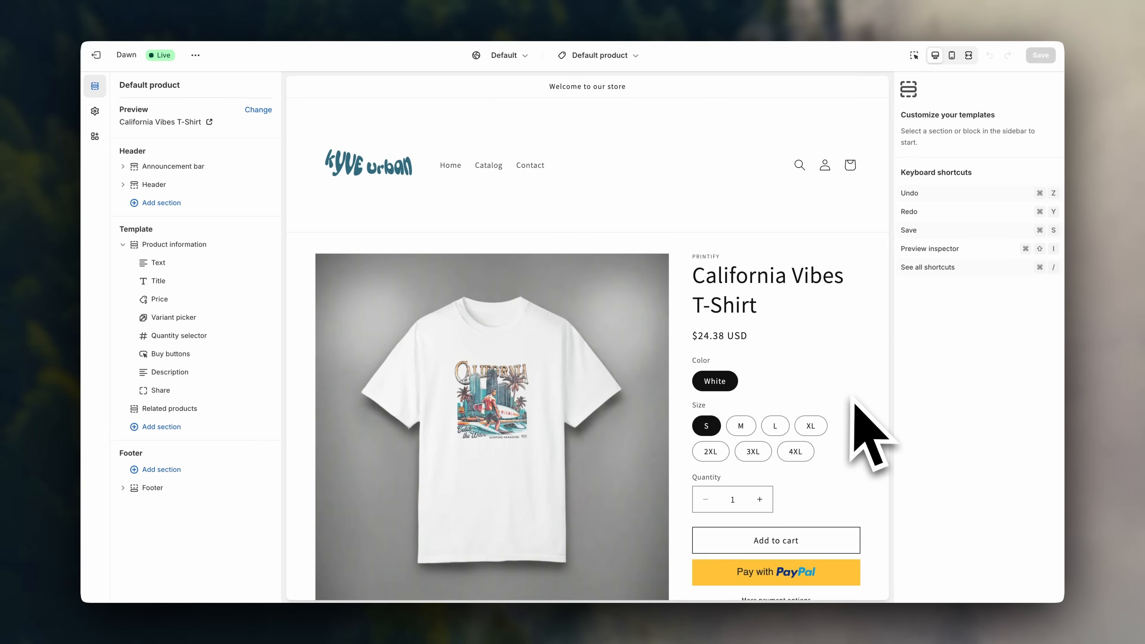
scroll(856, 402, down, 10)
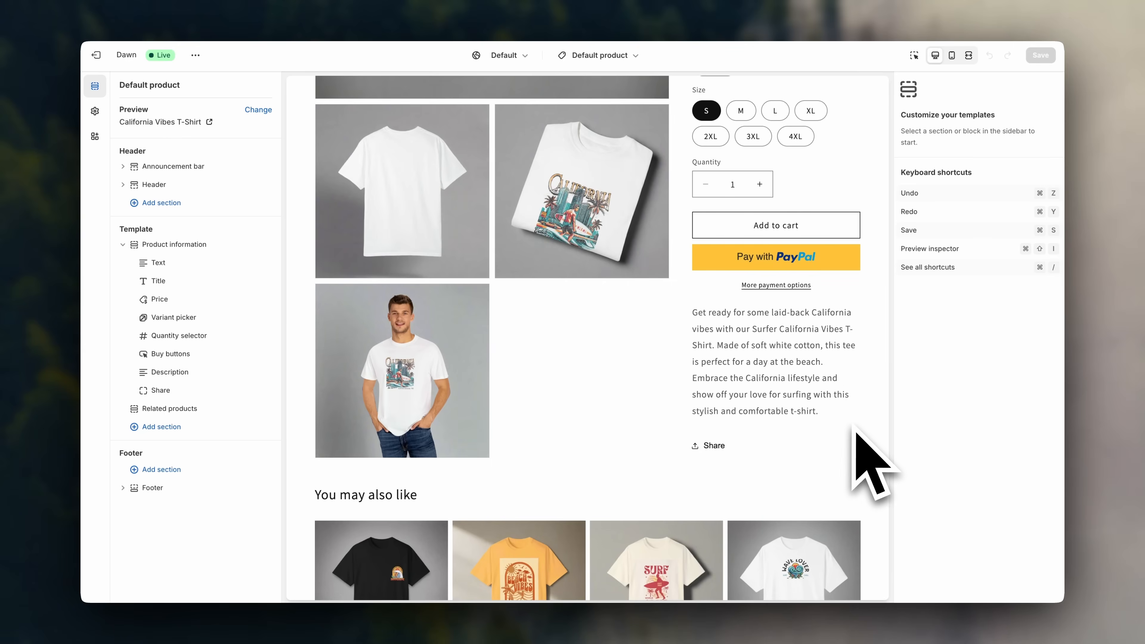
scroll(856, 432, down, 5)
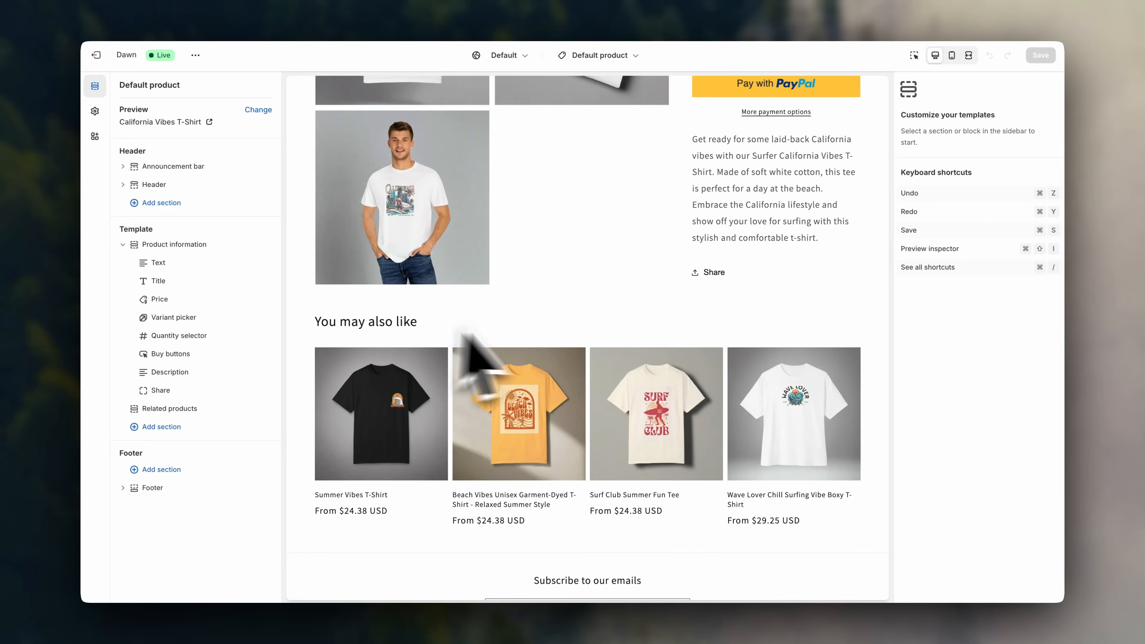
Set the Product information section's Desktop layout to Thumbnails.
scroll(856, 343, down, 3)
scroll(887, 358, up, 15)
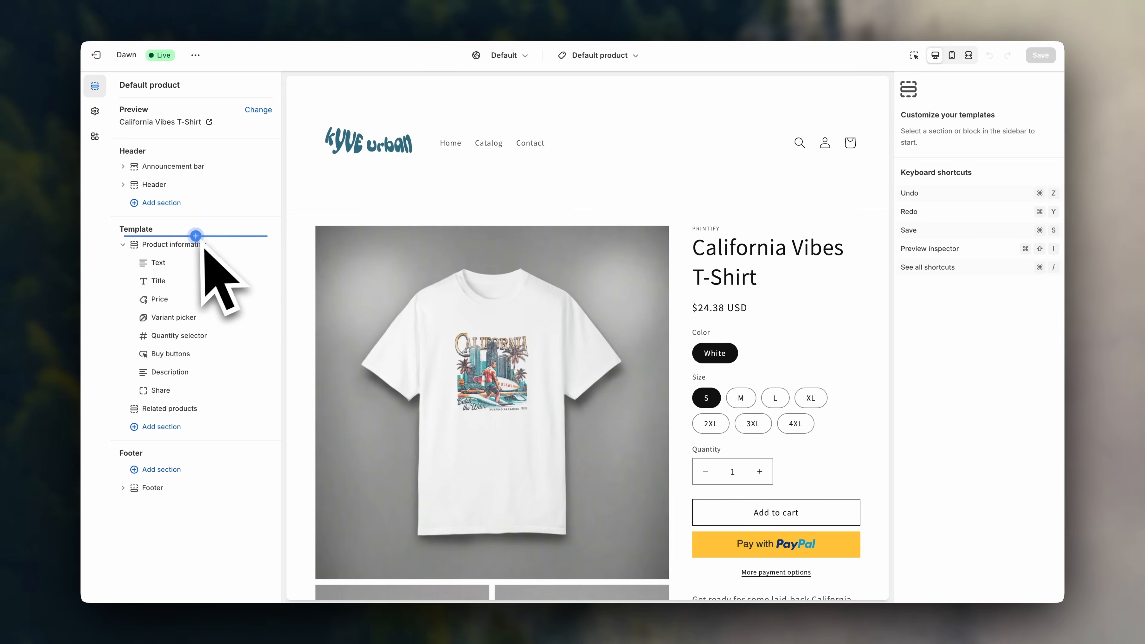
click(209, 249)
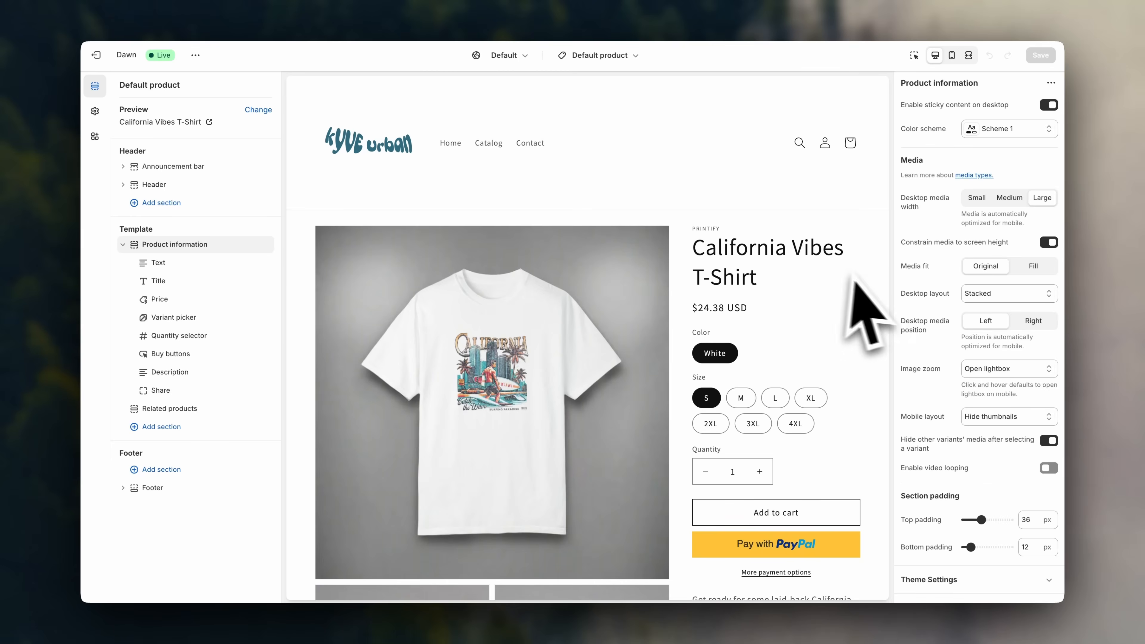
click(1018, 299)
click(1020, 311)
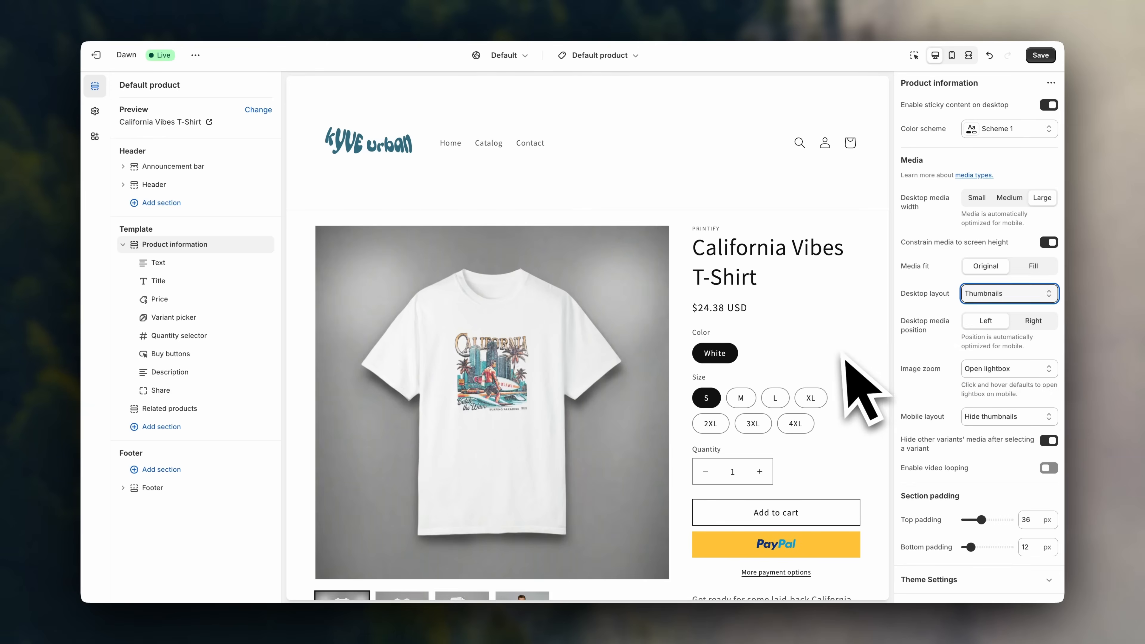
scroll(861, 383, down, 3)
scroll(864, 384, up, 2)
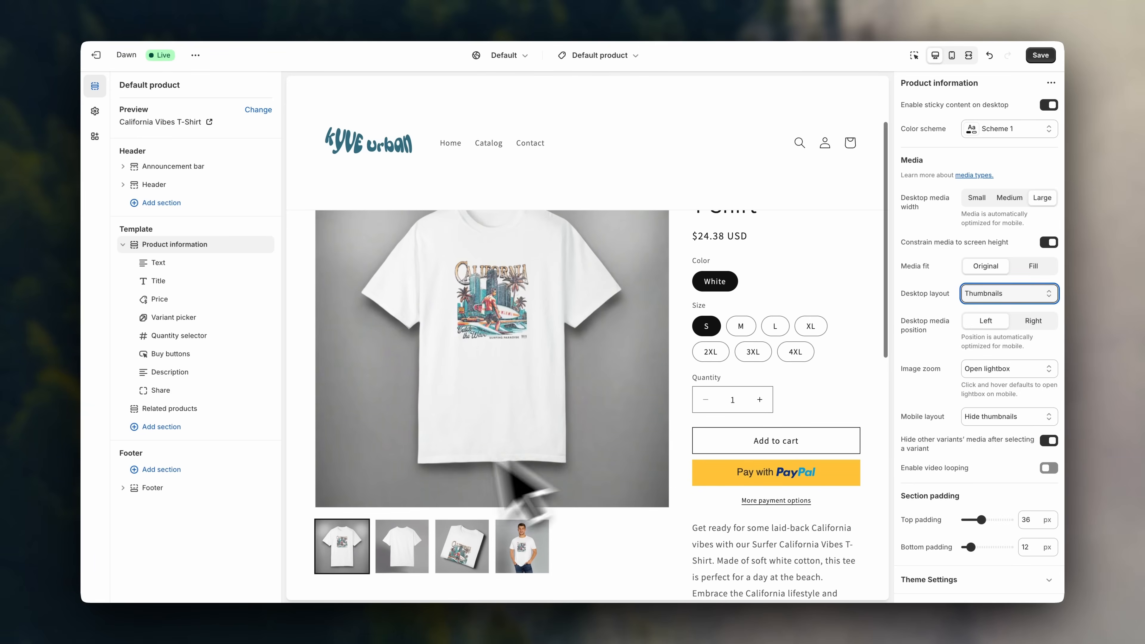
Check the thumbnails by viewing the back, folded and worn shirt images, ending on the front.
click(409, 552)
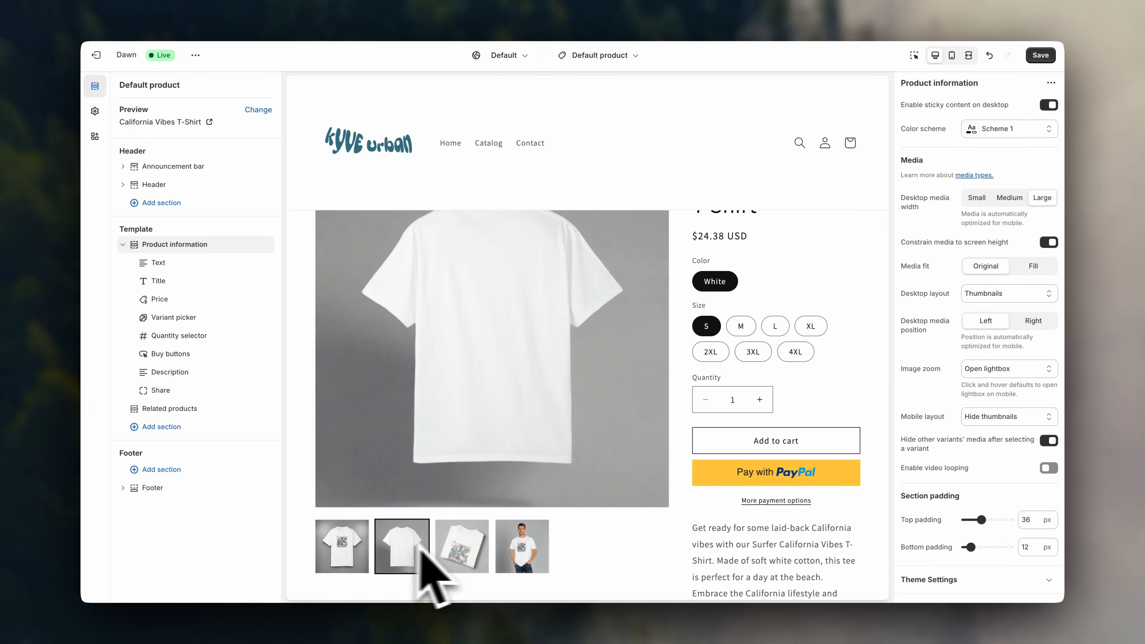
click(476, 551)
click(522, 552)
click(479, 552)
click(355, 554)
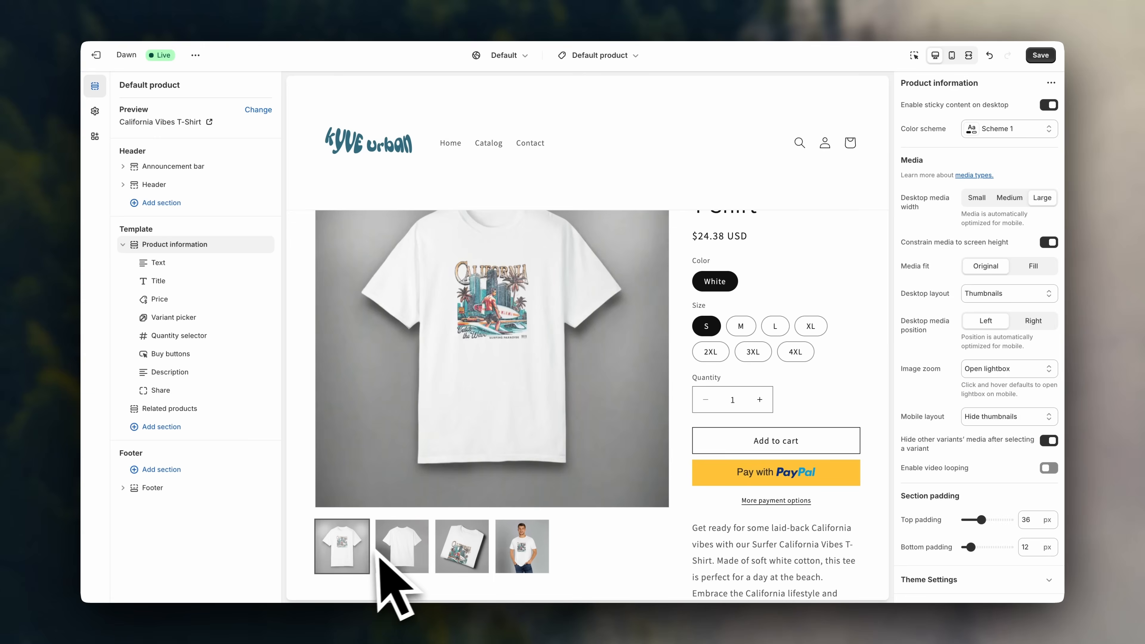
scroll(550, 433, up, 2)
scroll(678, 514, down, 1)
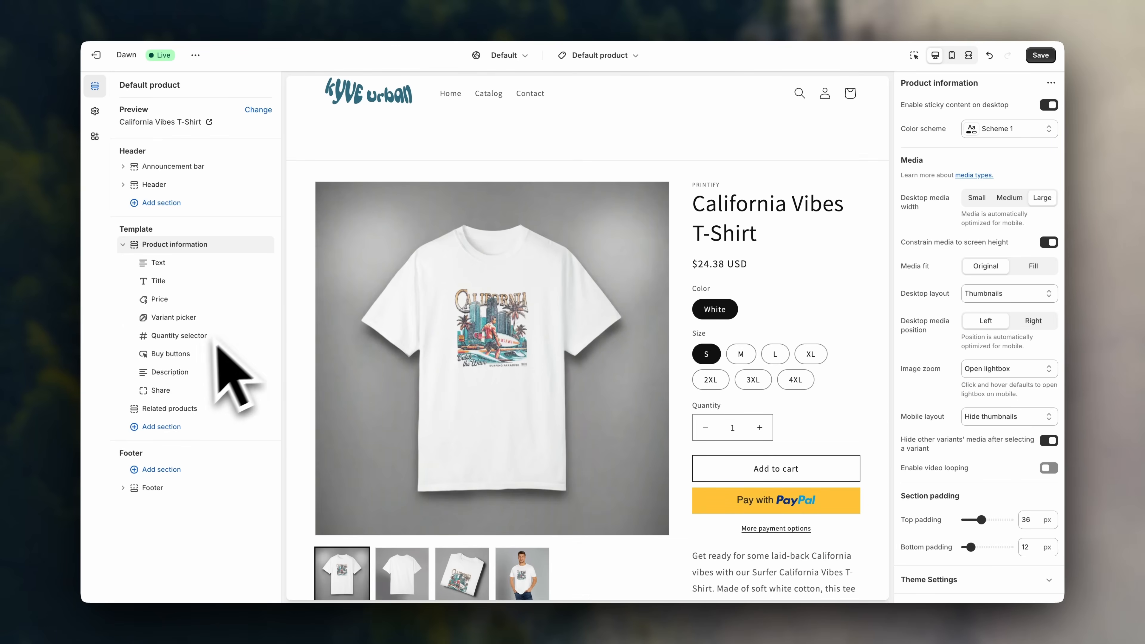
Turn off Show dynamic checkout buttons in the Buy buttons block and save the product template.
click(170, 354)
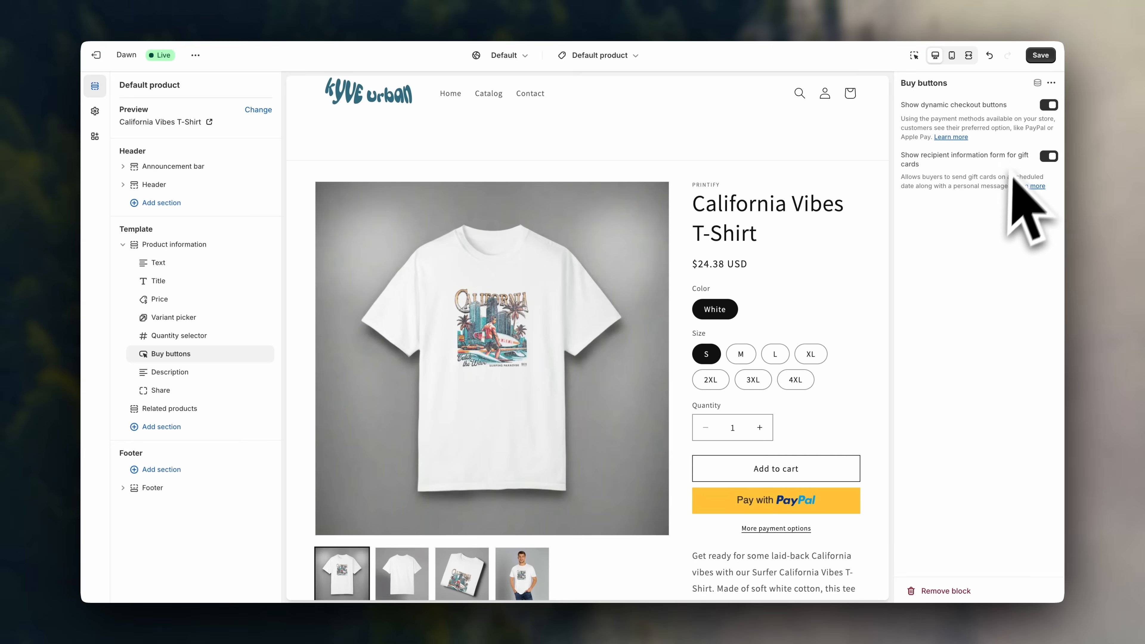
click(1048, 105)
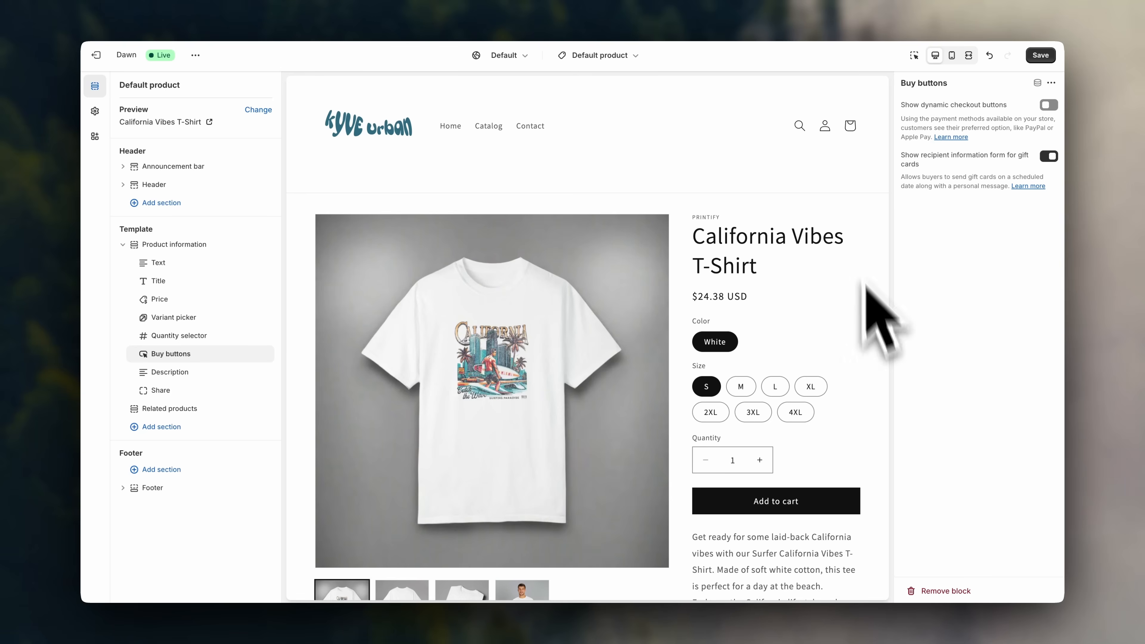
click(627, 55)
click(672, 118)
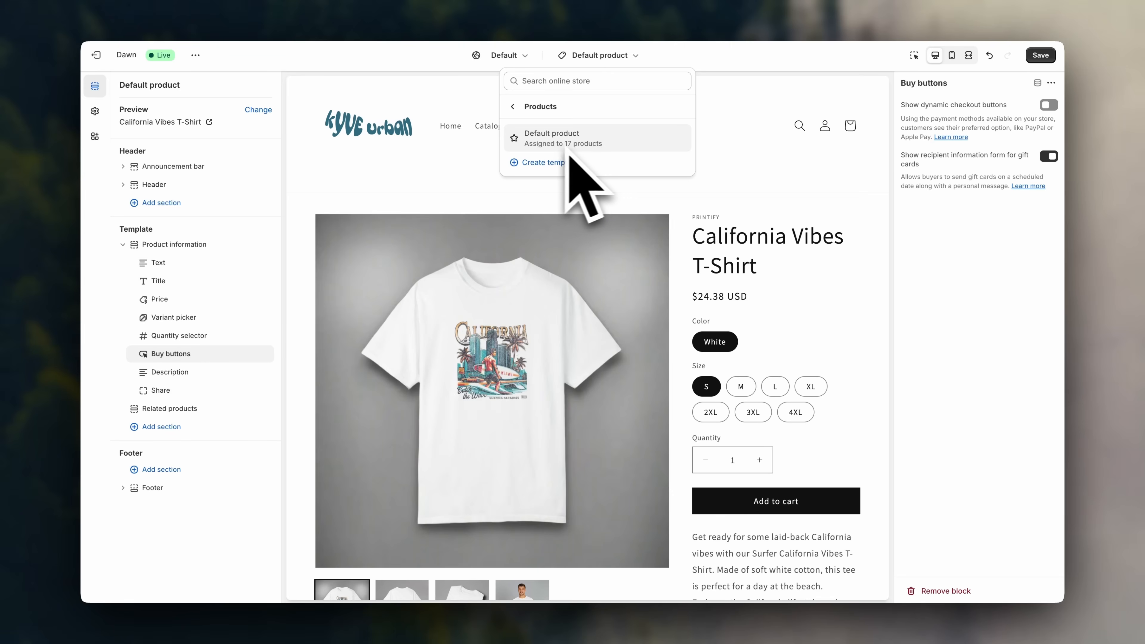
click(734, 192)
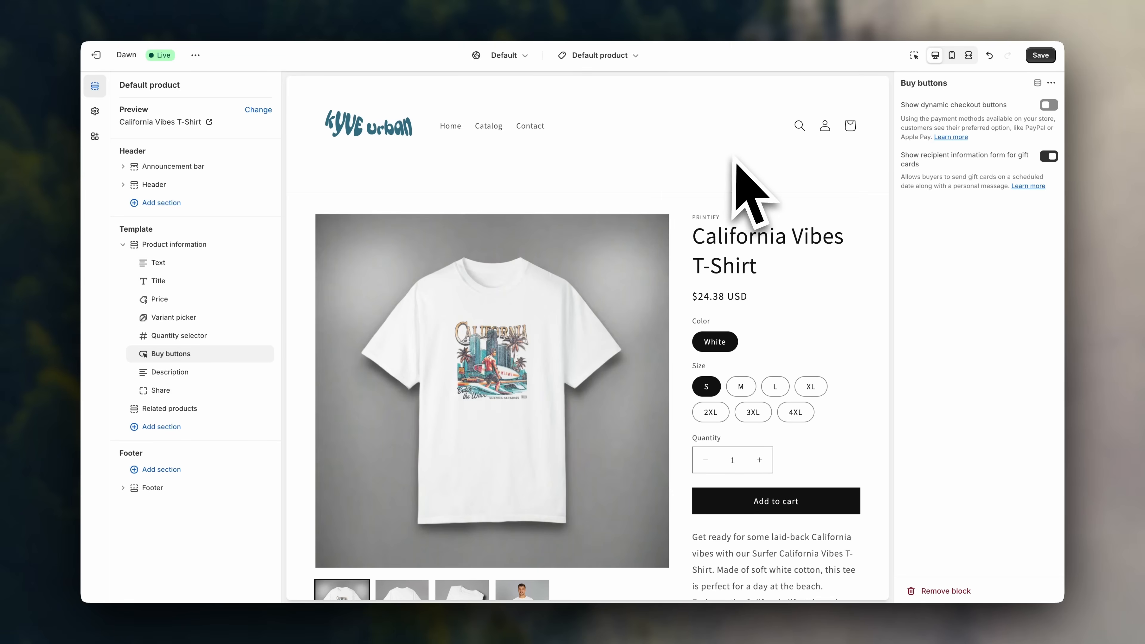
scroll(876, 358, down, 8)
scroll(872, 339, up, 1)
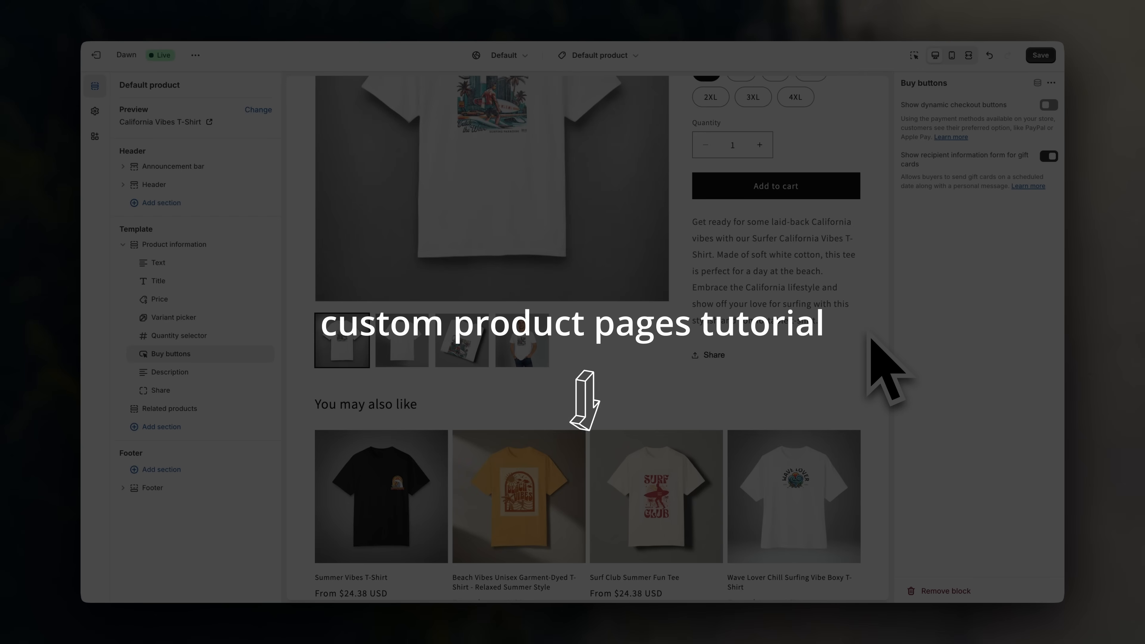
scroll(868, 316, up, 10)
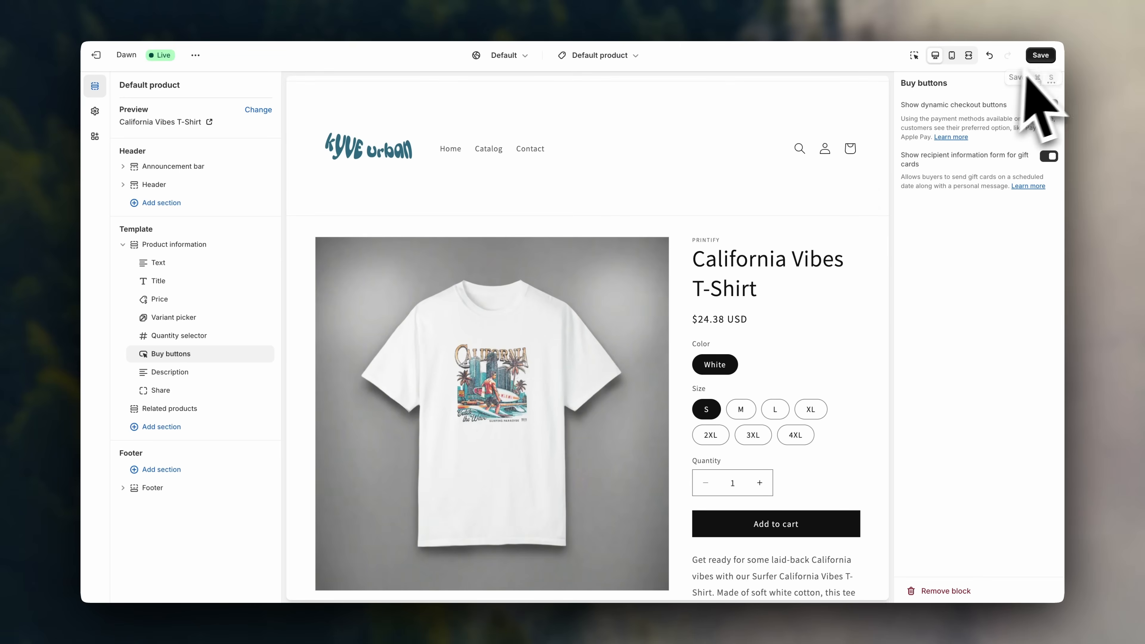
click(1039, 55)
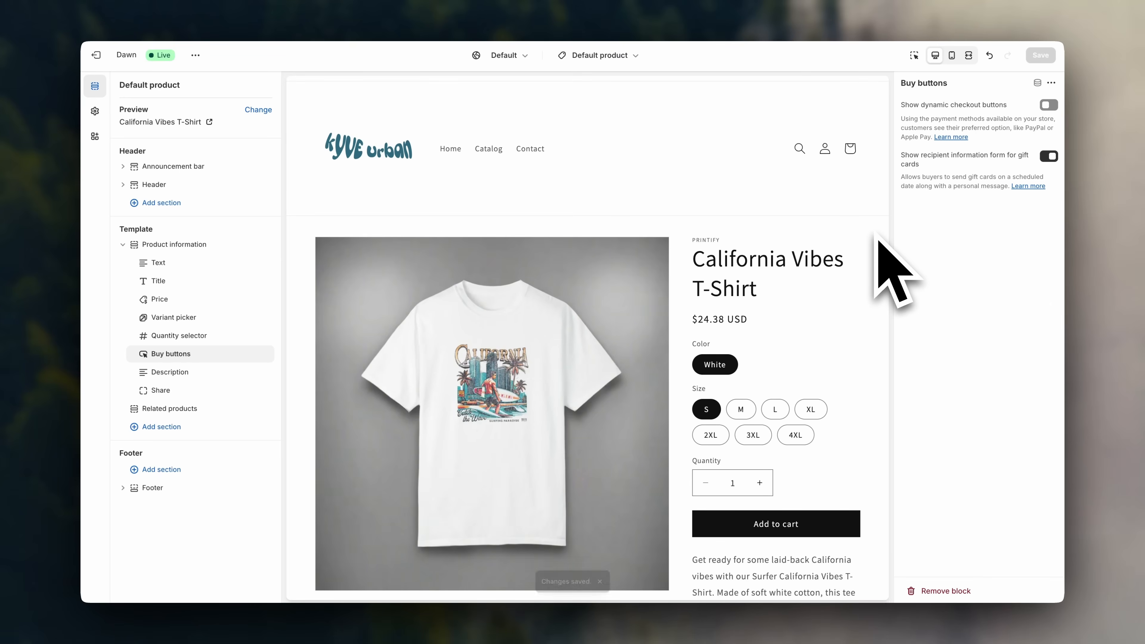
scroll(877, 235, down, 3)
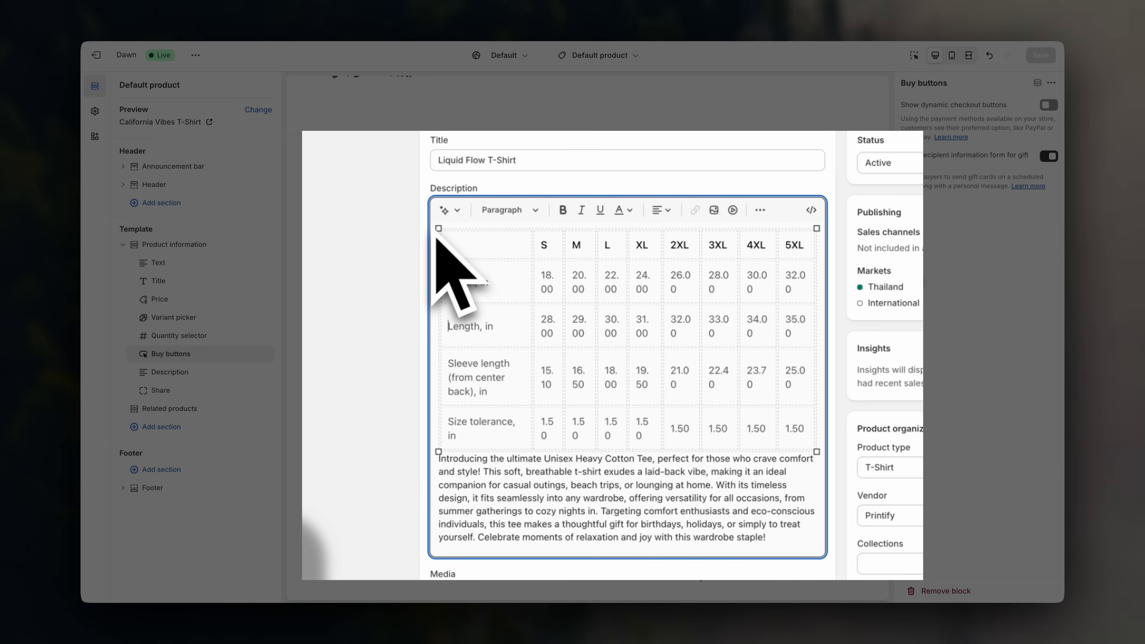
scroll(870, 252, down, 4)
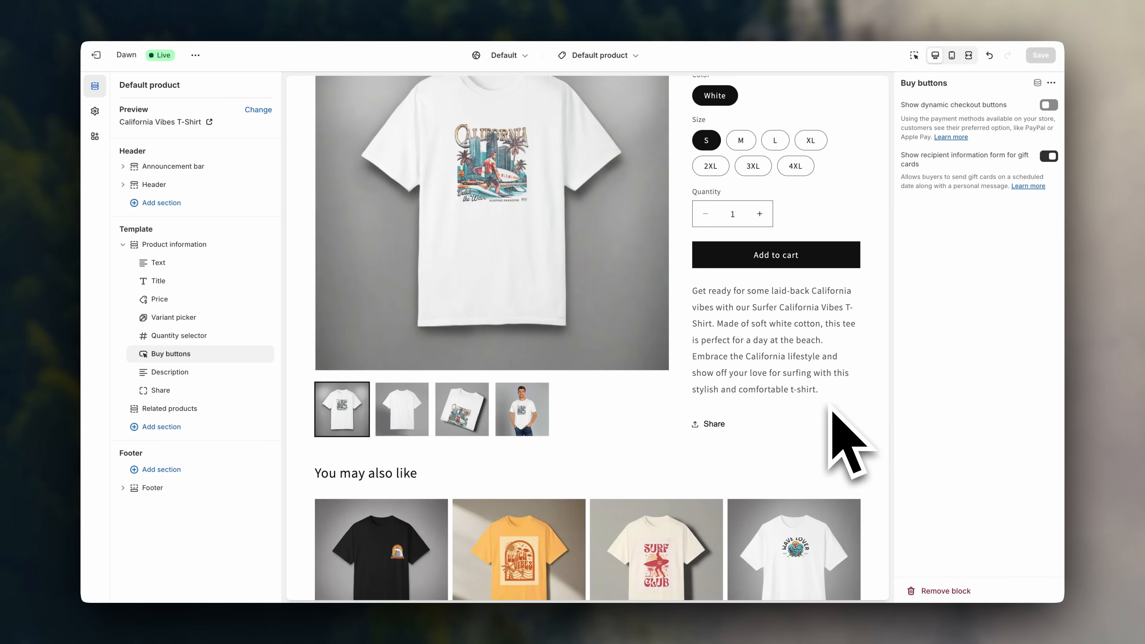
scroll(838, 396, up, 3)
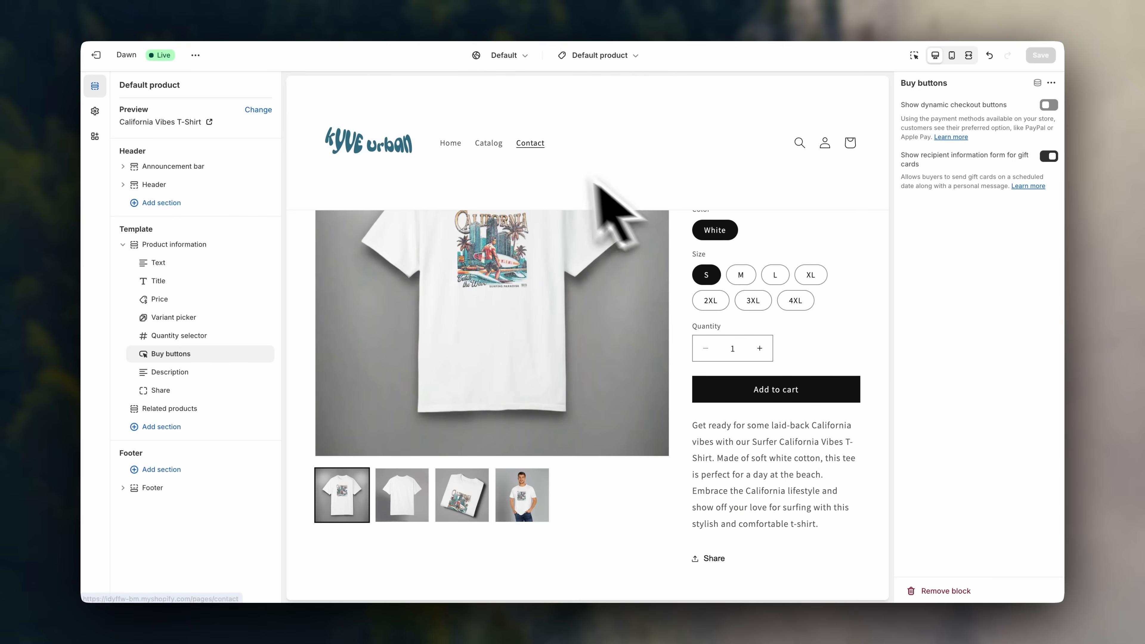
Leave the theme editor and search the Shopify App Store for 'kiwi'.
click(95, 54)
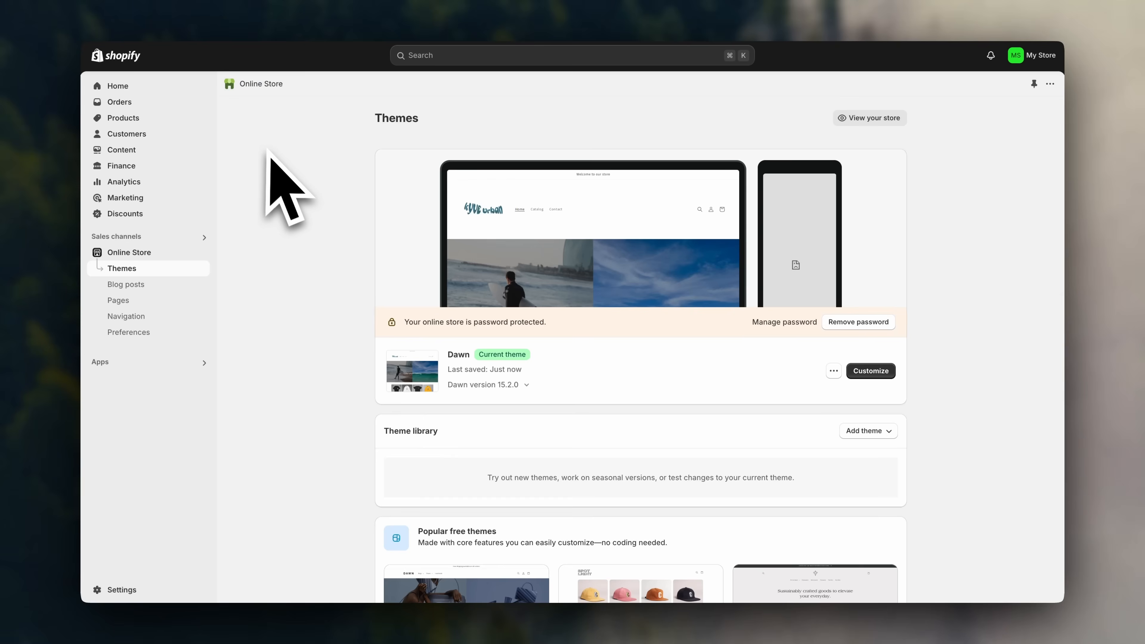
click(201, 363)
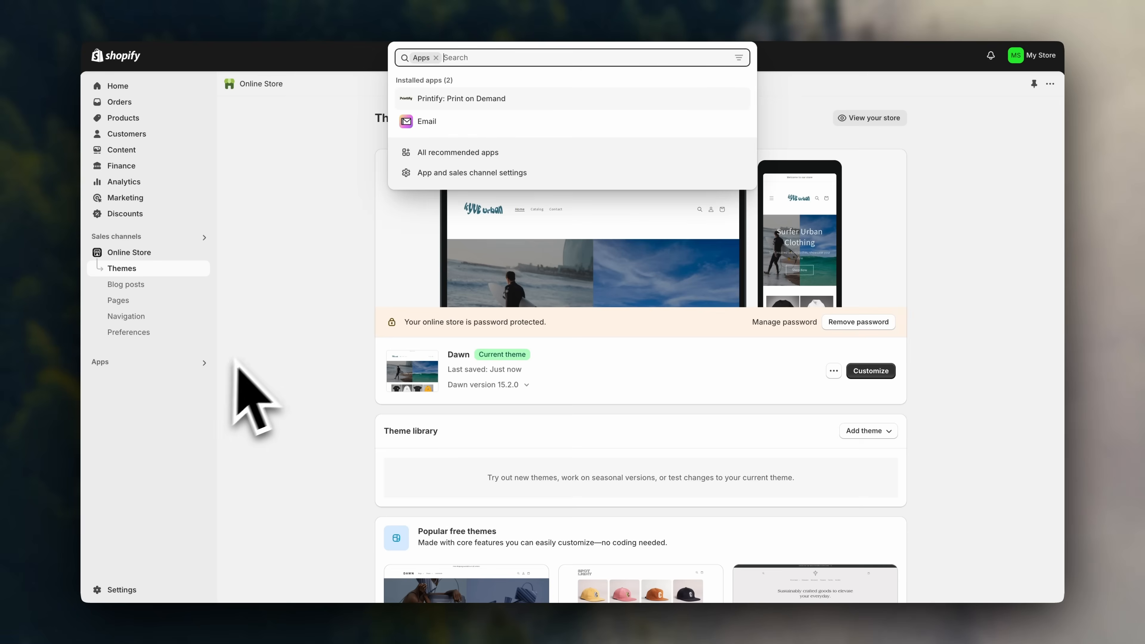
text(kiwi)
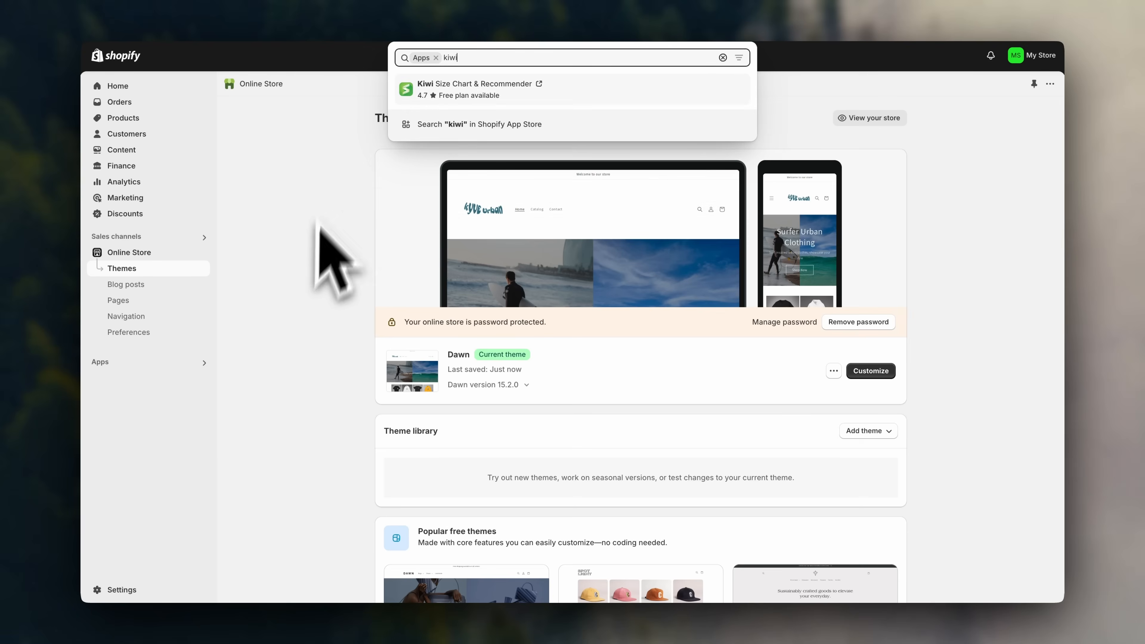
click(474, 123)
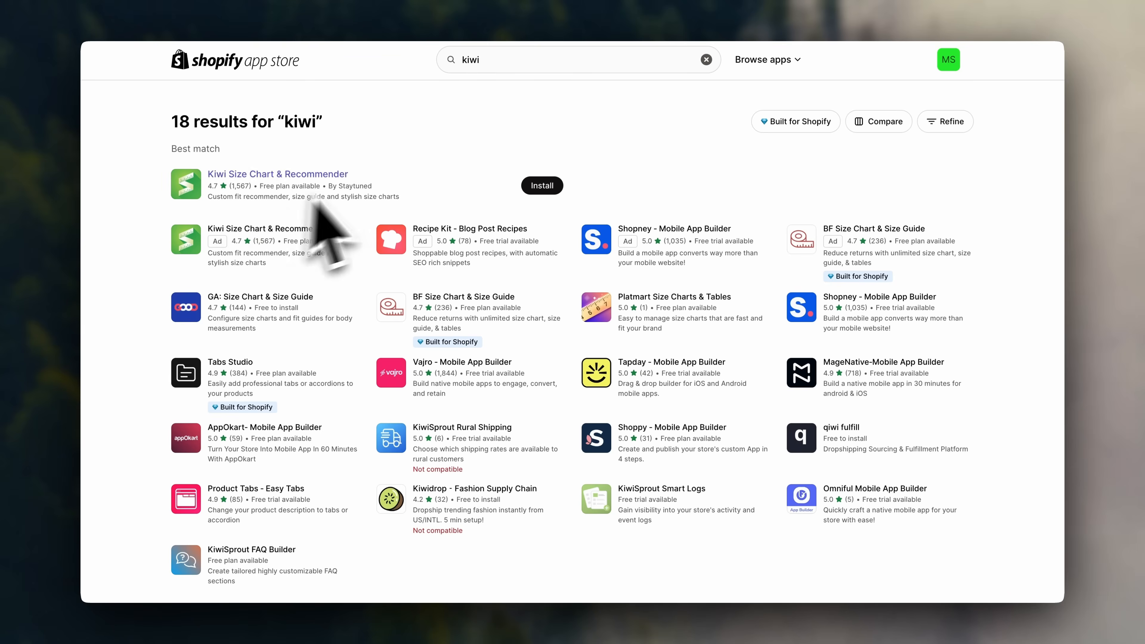
Open the Kiwi Size Chart & Recommender listing, view a screenshot, and start installing it.
click(311, 177)
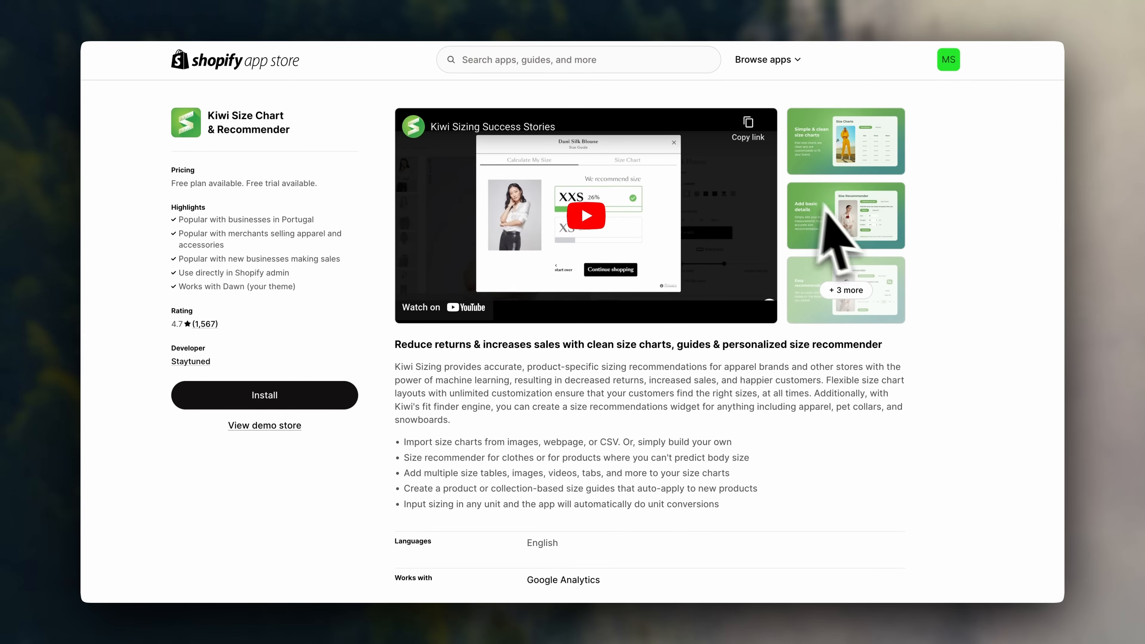
click(813, 219)
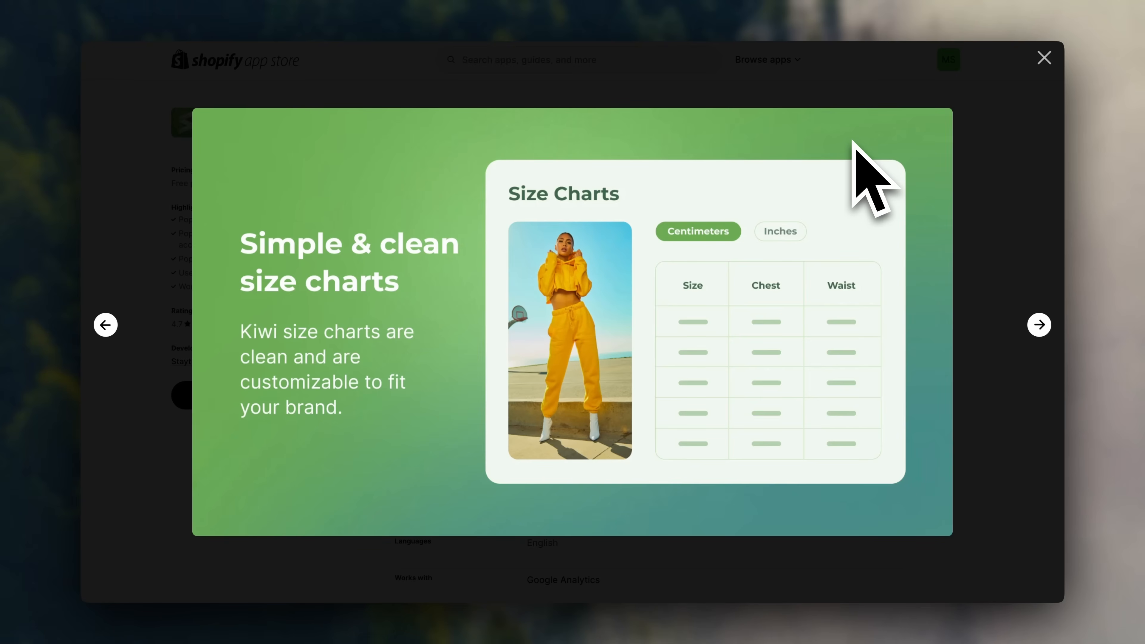
click(1042, 57)
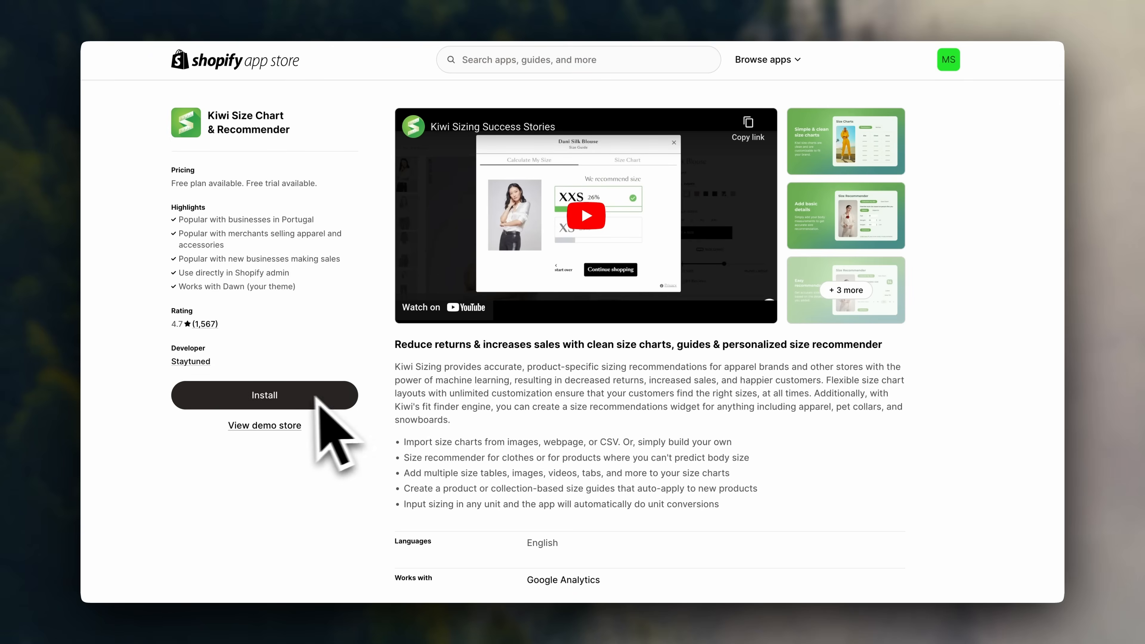
click(311, 395)
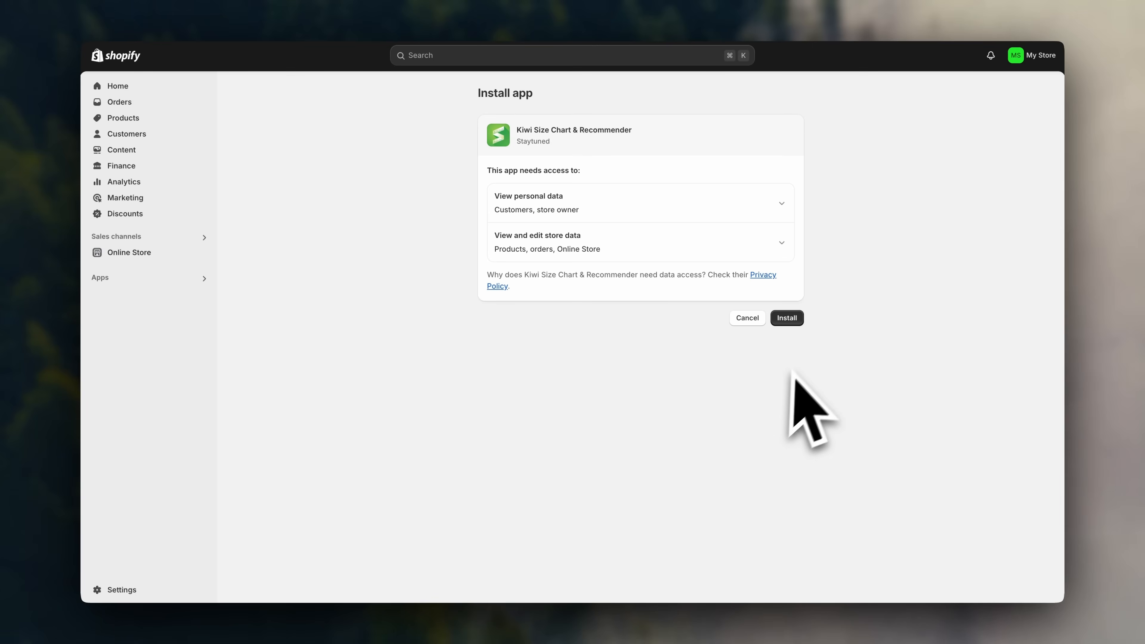
Install the Kiwi app and upload the store logo for the size chart.
click(790, 321)
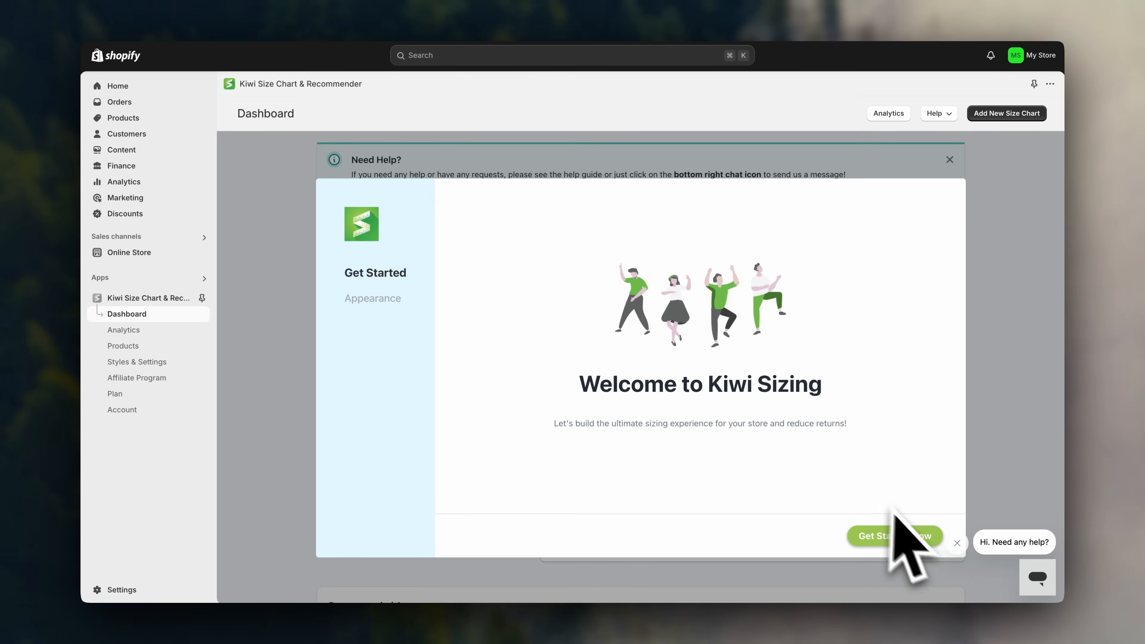
click(882, 541)
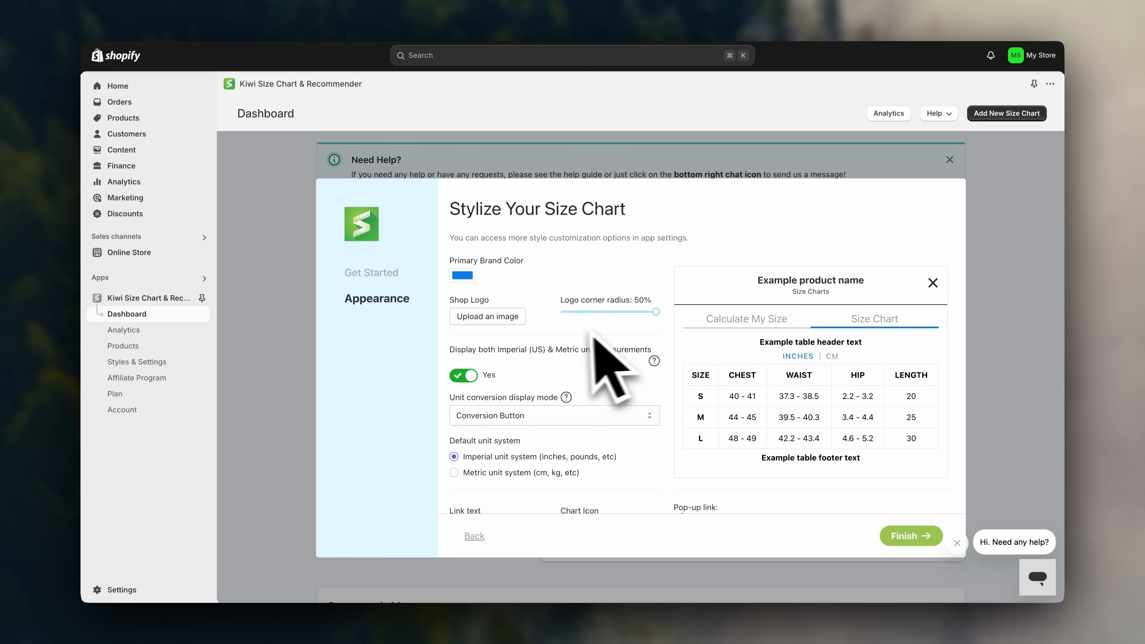
click(497, 323)
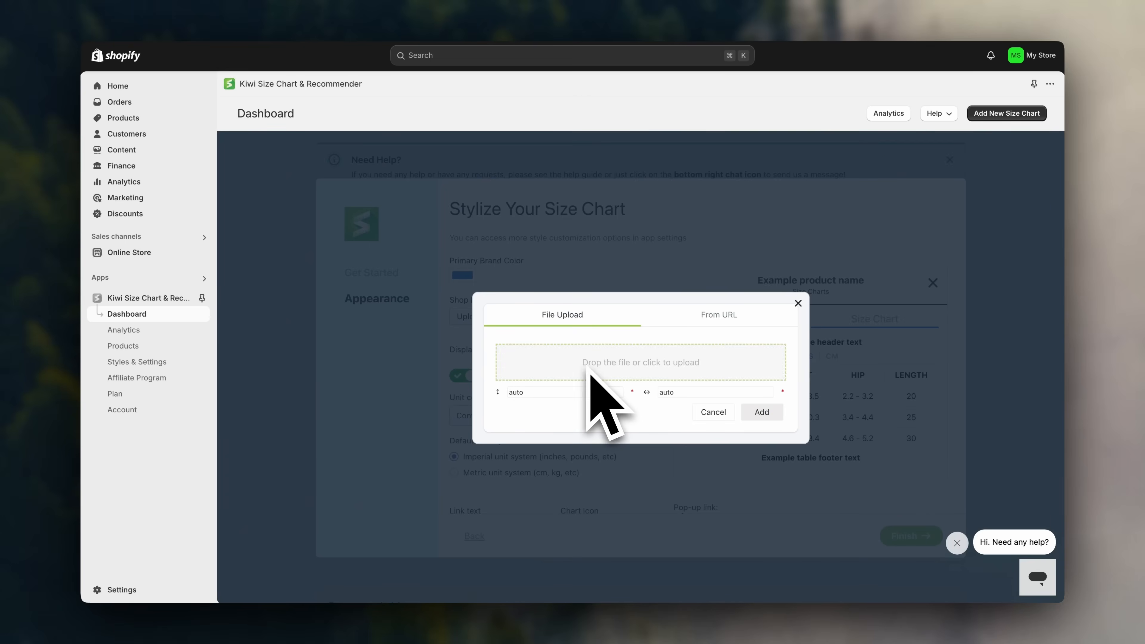
click(590, 374)
double_click(420, 209)
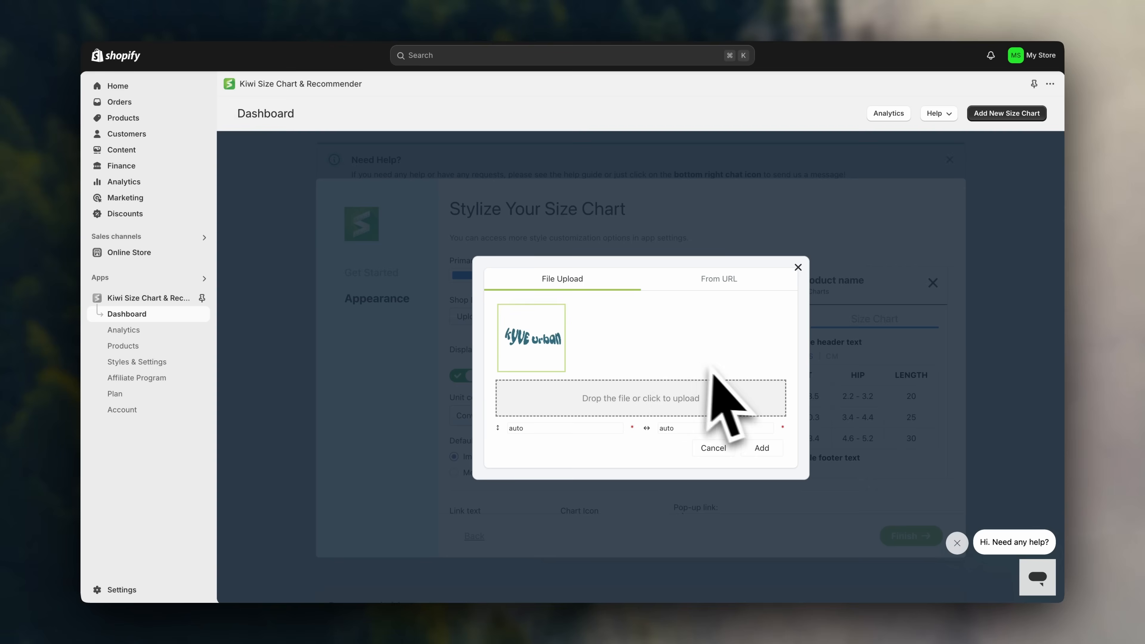
click(779, 452)
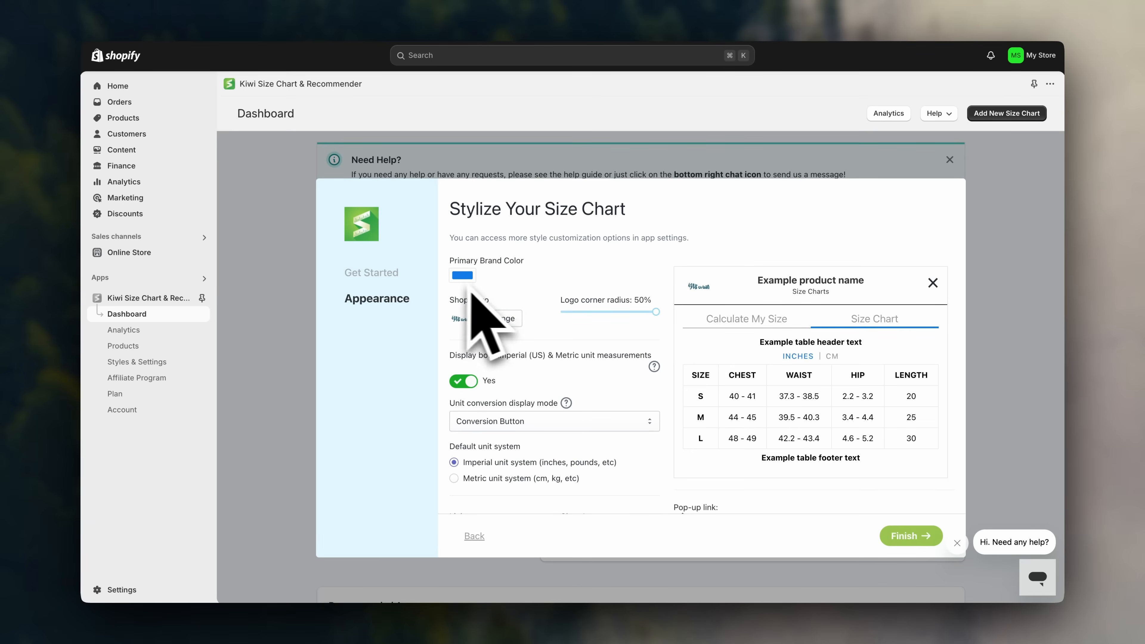
Set the Primary Brand Color to near-black and finish the setup wizard.
click(464, 275)
drag(486, 319, 459, 364)
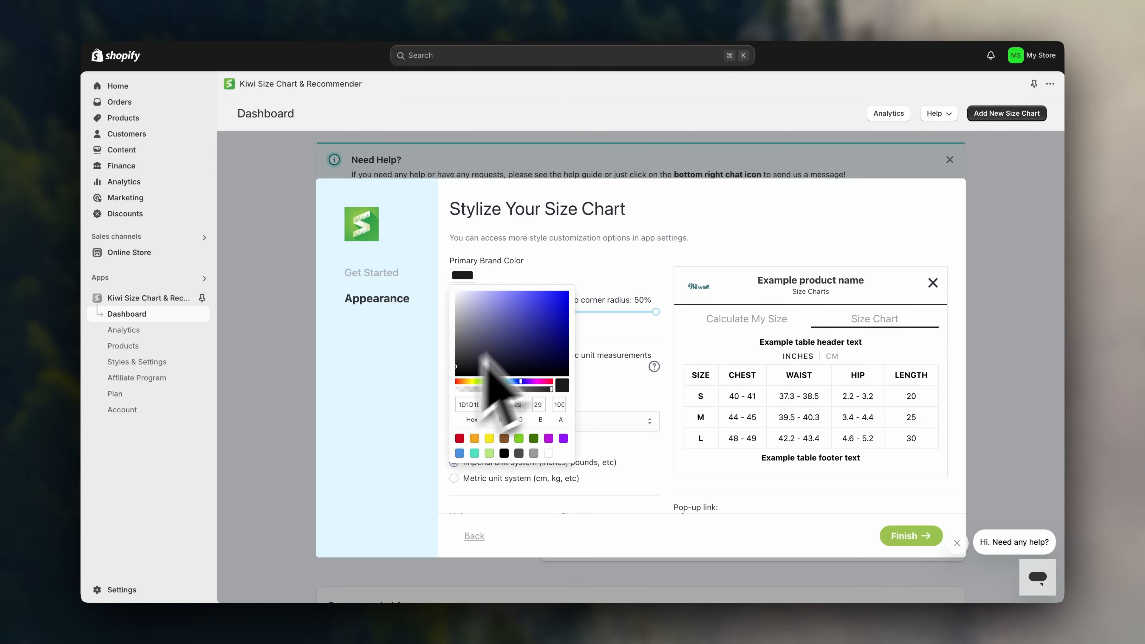
click(597, 279)
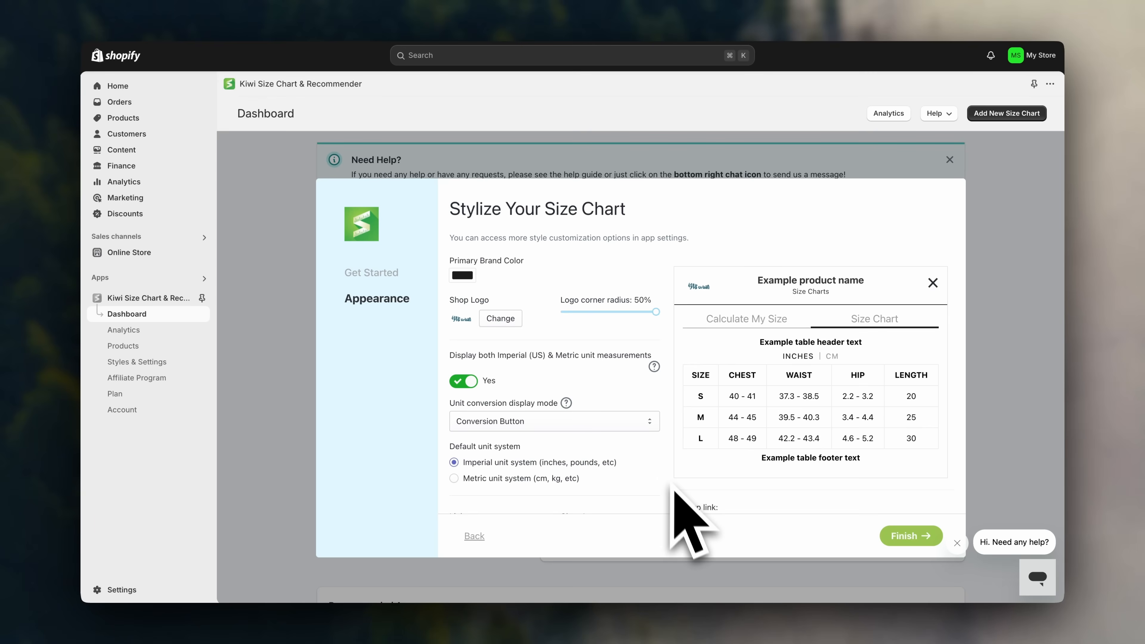
click(910, 536)
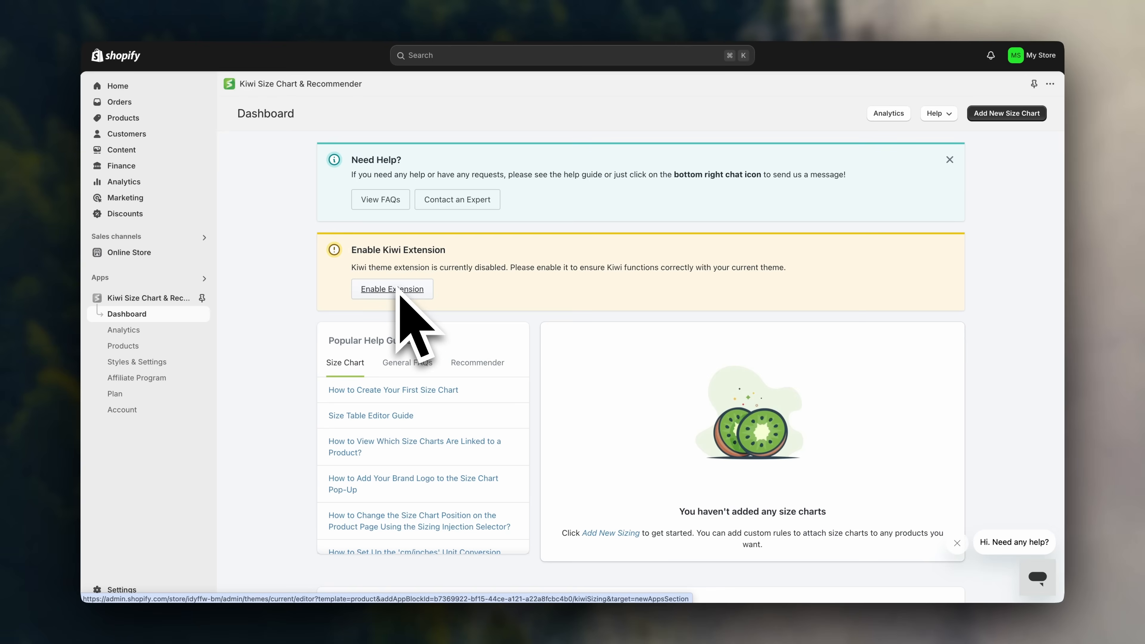
Enable the Kiwi theme extension, move the KiwiSizing Apps section above Related products, and save.
click(417, 295)
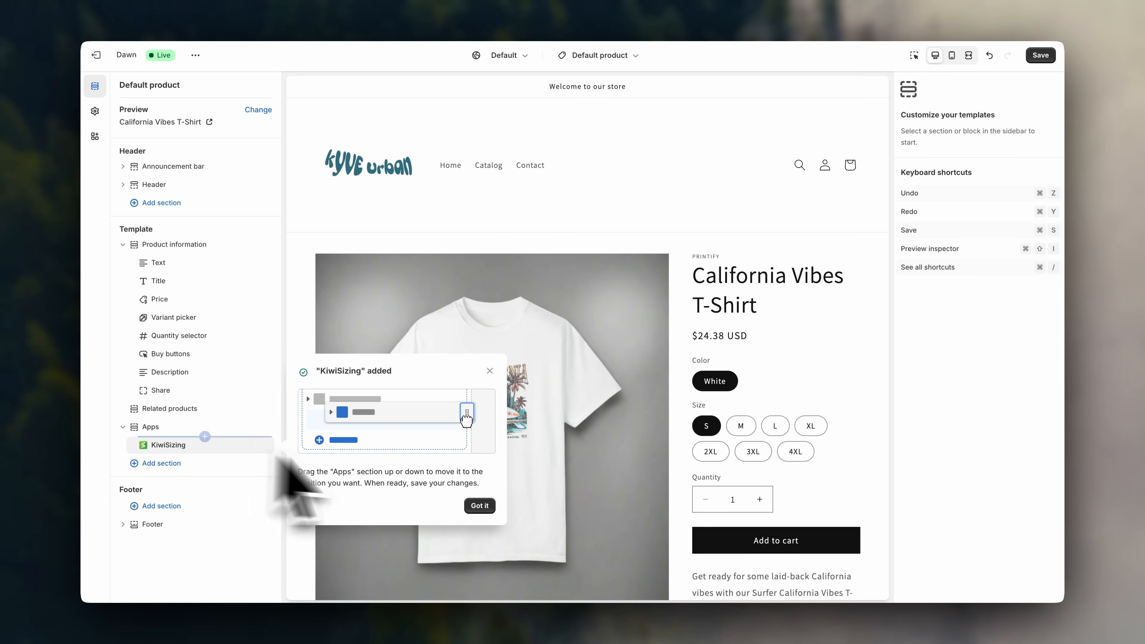
click(480, 506)
drag(144, 427, 145, 446)
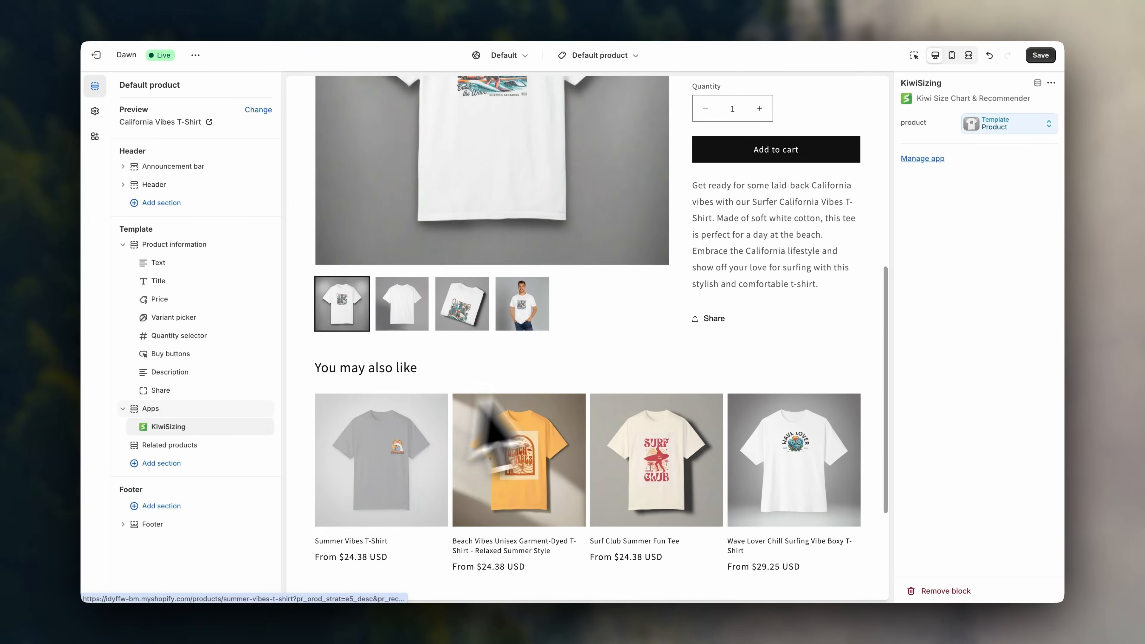
click(1037, 58)
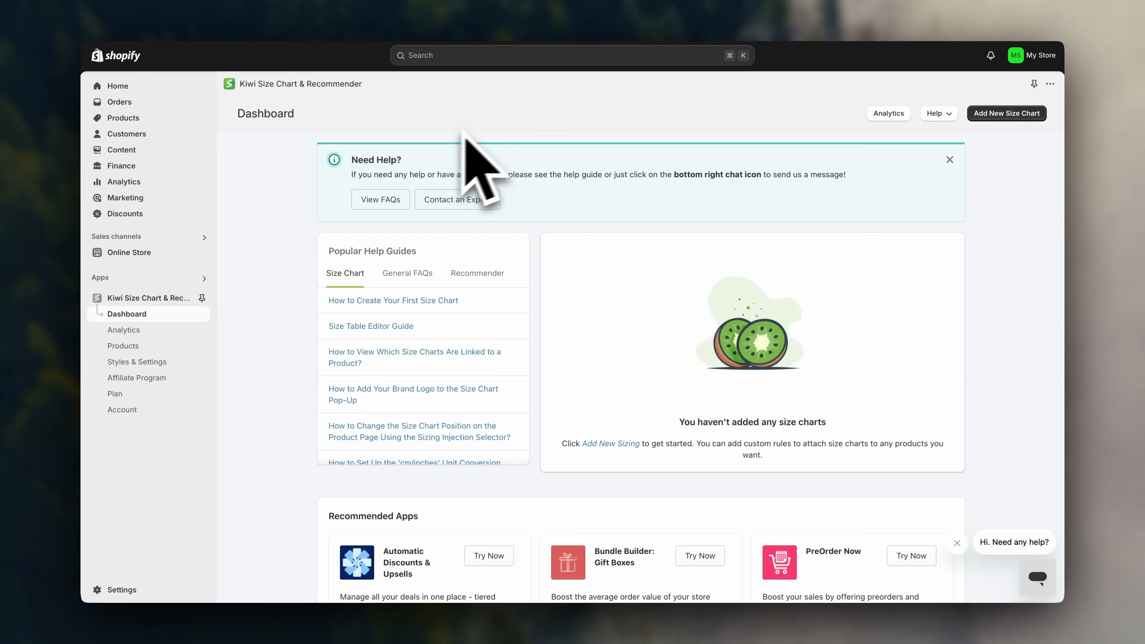
Create a size chart from the Tops (product) template and edit its Size Range and Measurements fields.
click(1006, 113)
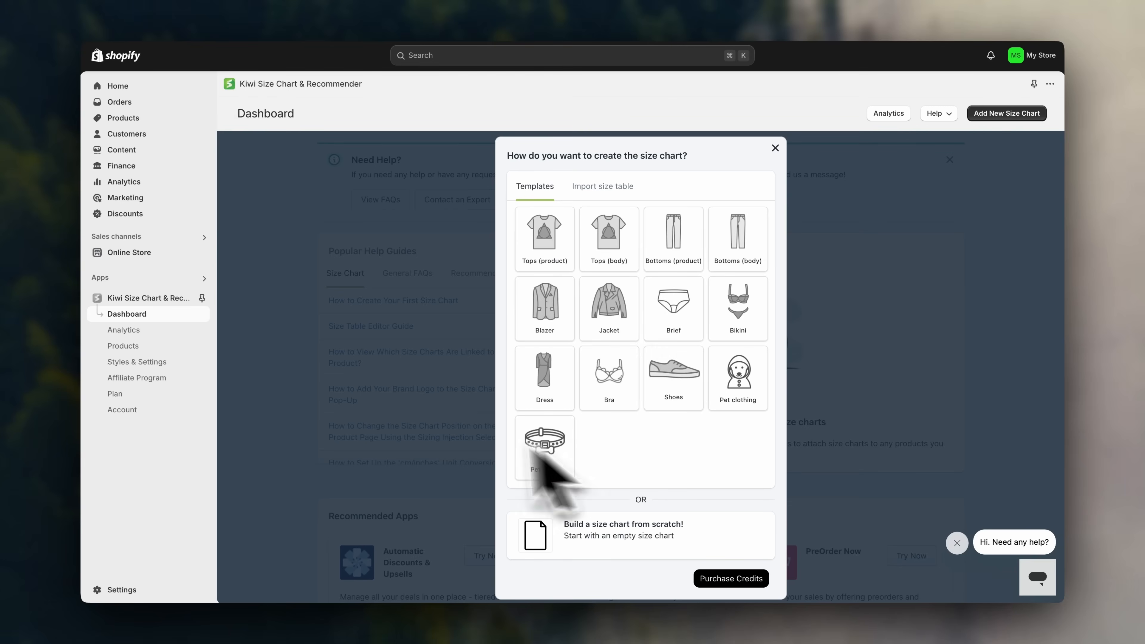
click(541, 246)
click(760, 213)
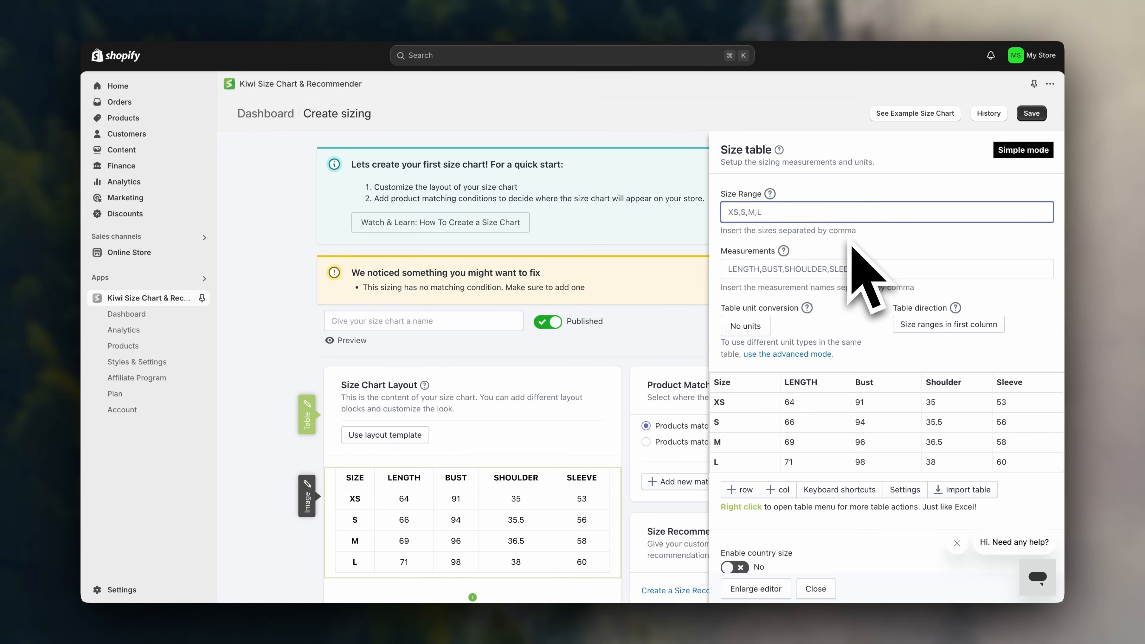
scroll(849, 243, down, 1)
drag(848, 241, 726, 238)
click(727, 239)
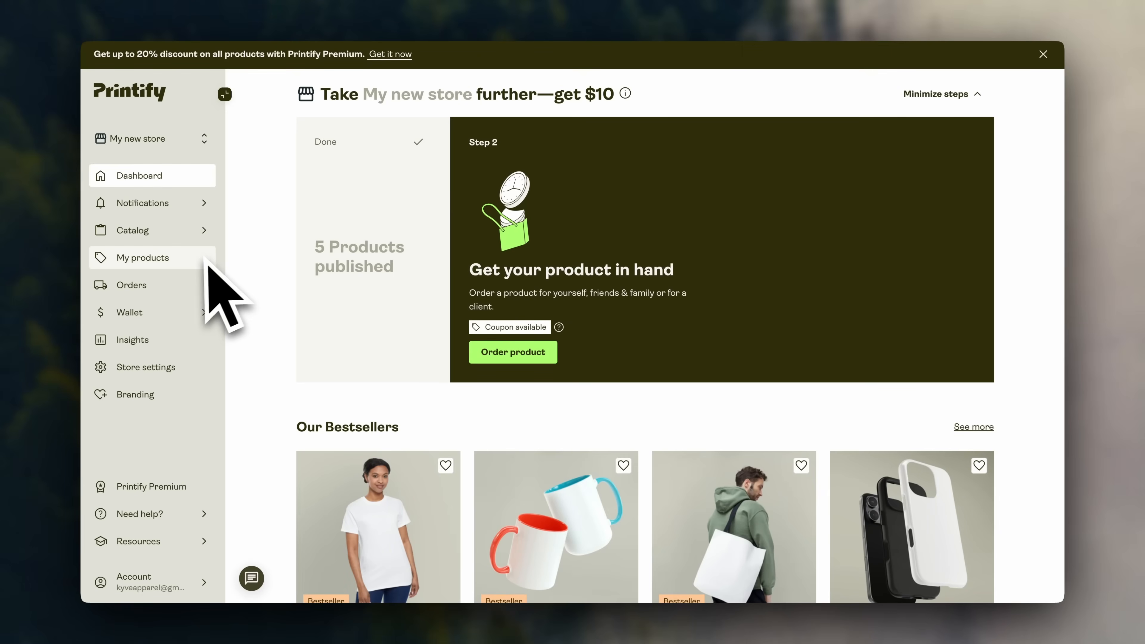
Open the Surfing Flow T-Shirt in Printify's My products and check its size S Width and Length.
click(202, 266)
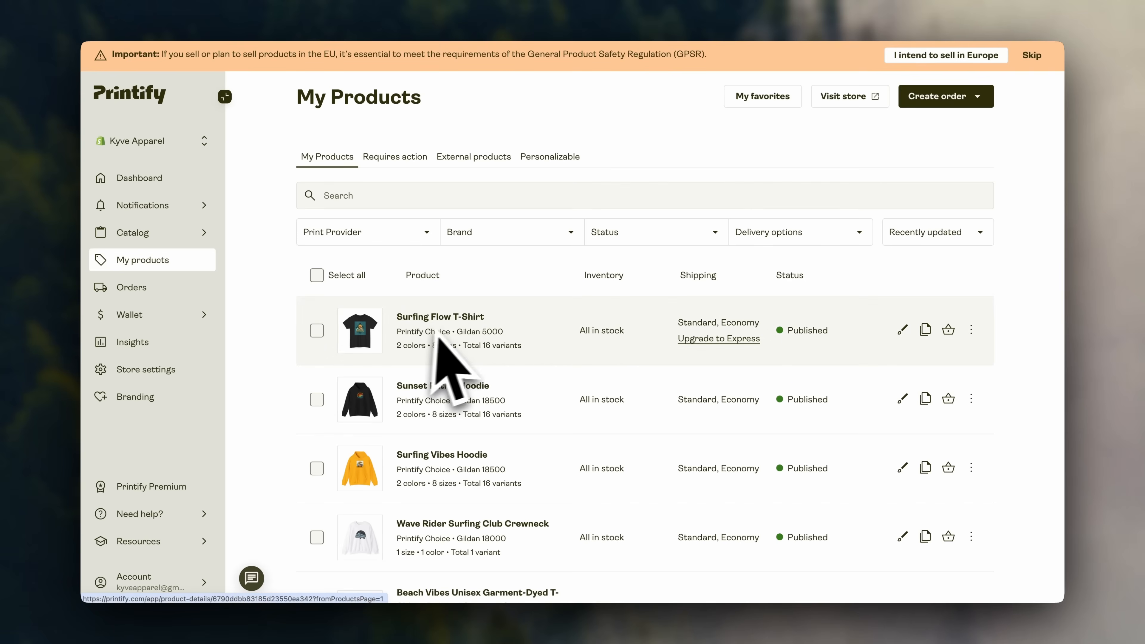
click(464, 321)
scroll(960, 429, down, 5)
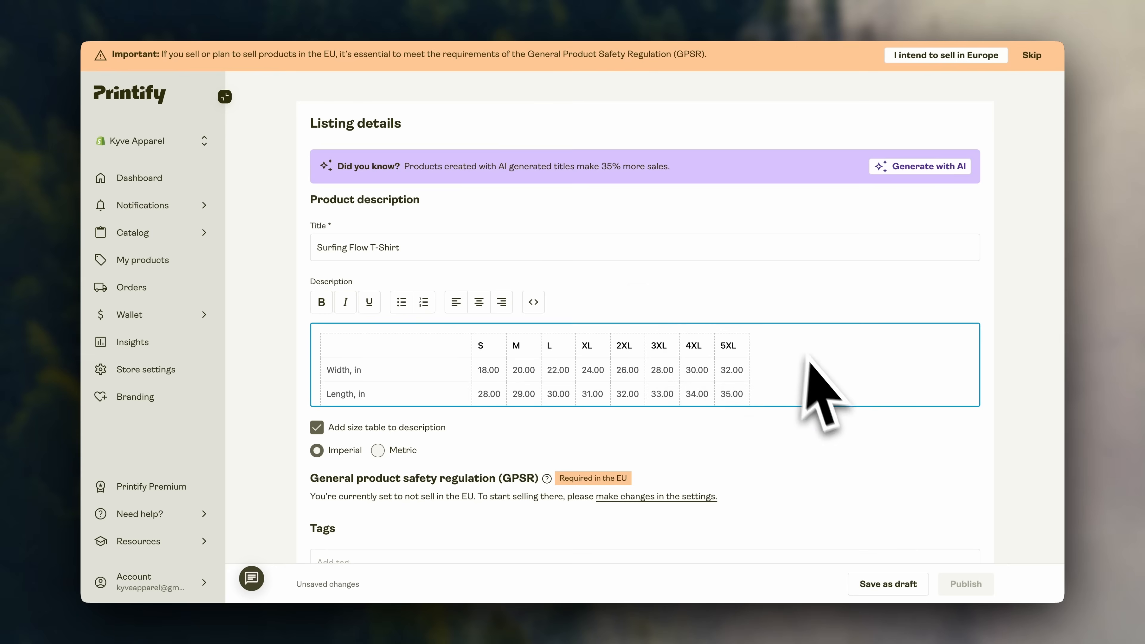
scroll(808, 371, down, 3)
scroll(807, 370, up, 2)
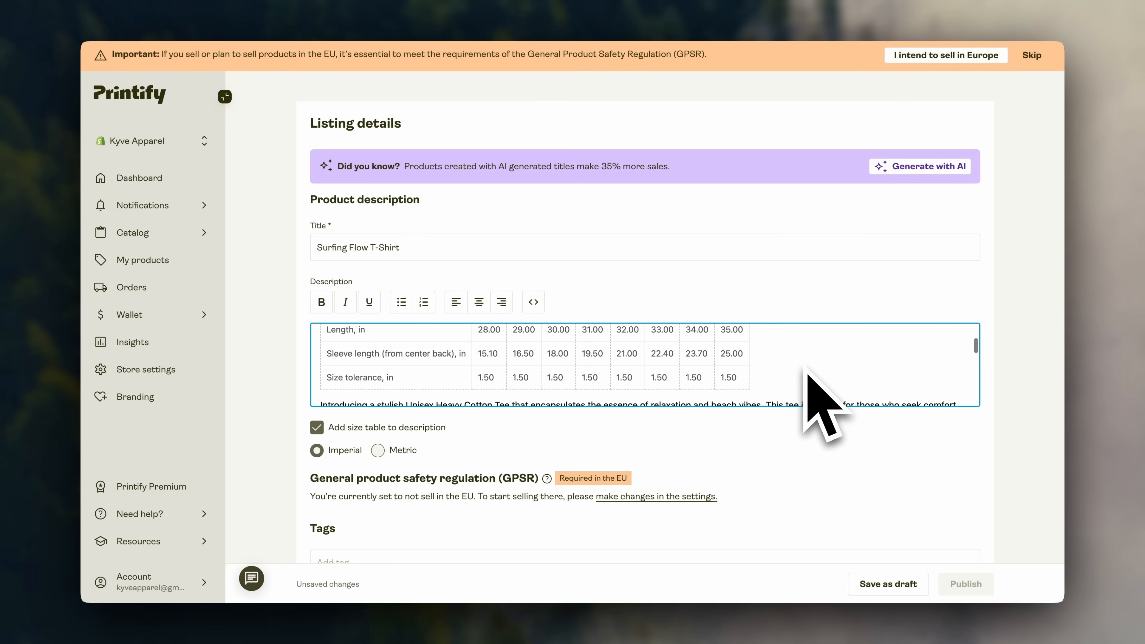
scroll(806, 370, up, 2)
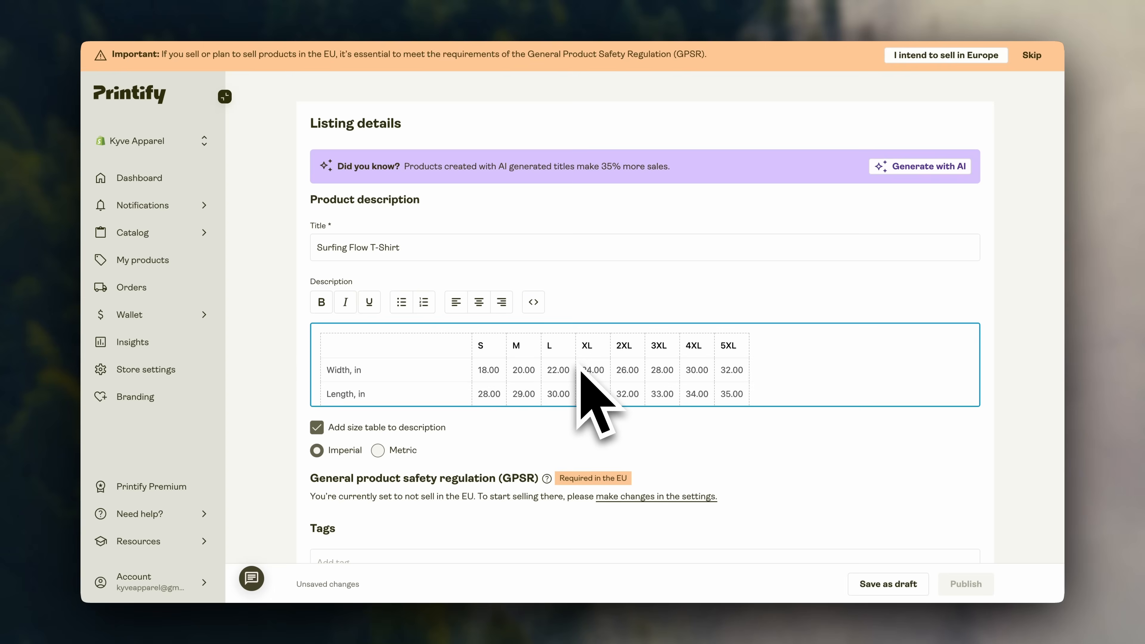
click(501, 378)
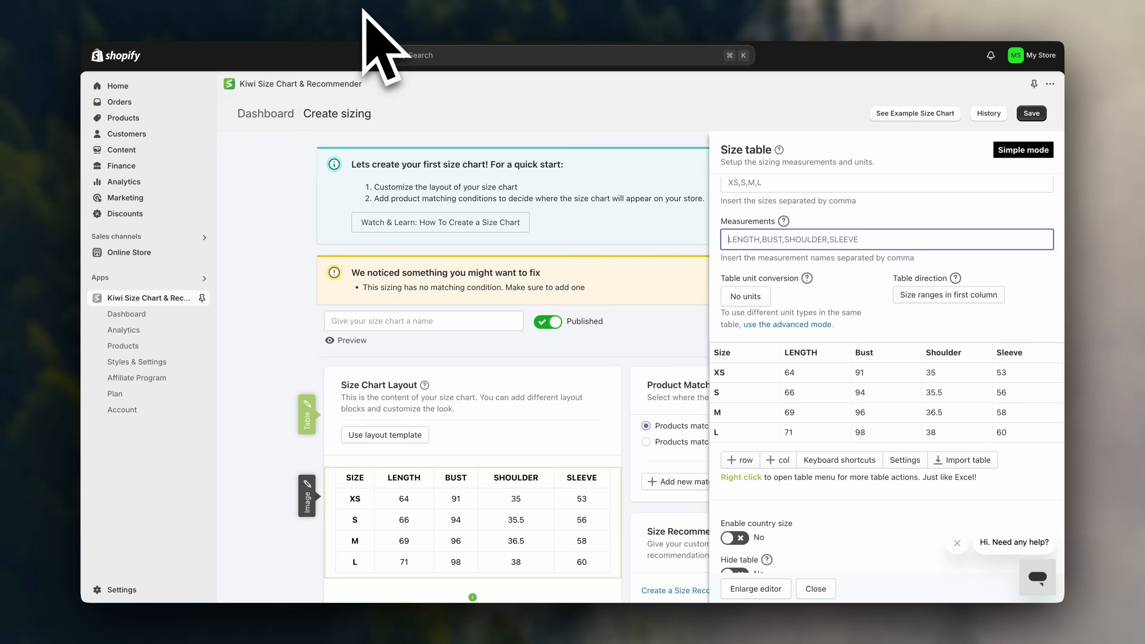
click(804, 398)
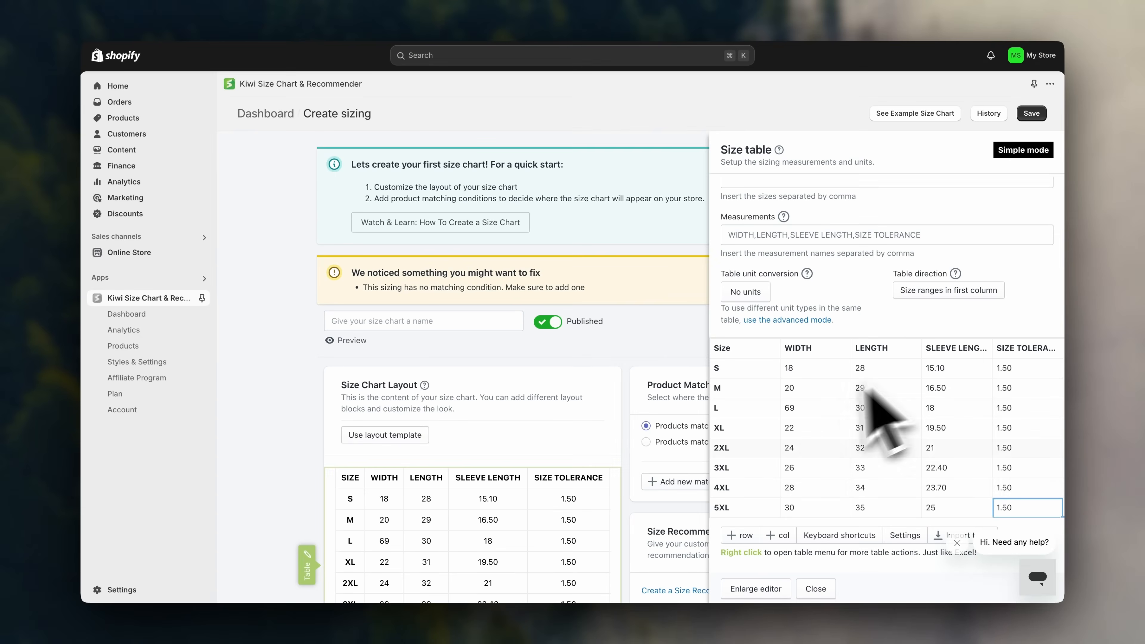
Try the inch-to-centimetre unit conversion and turn on country-specific sizes without adding a country.
click(966, 321)
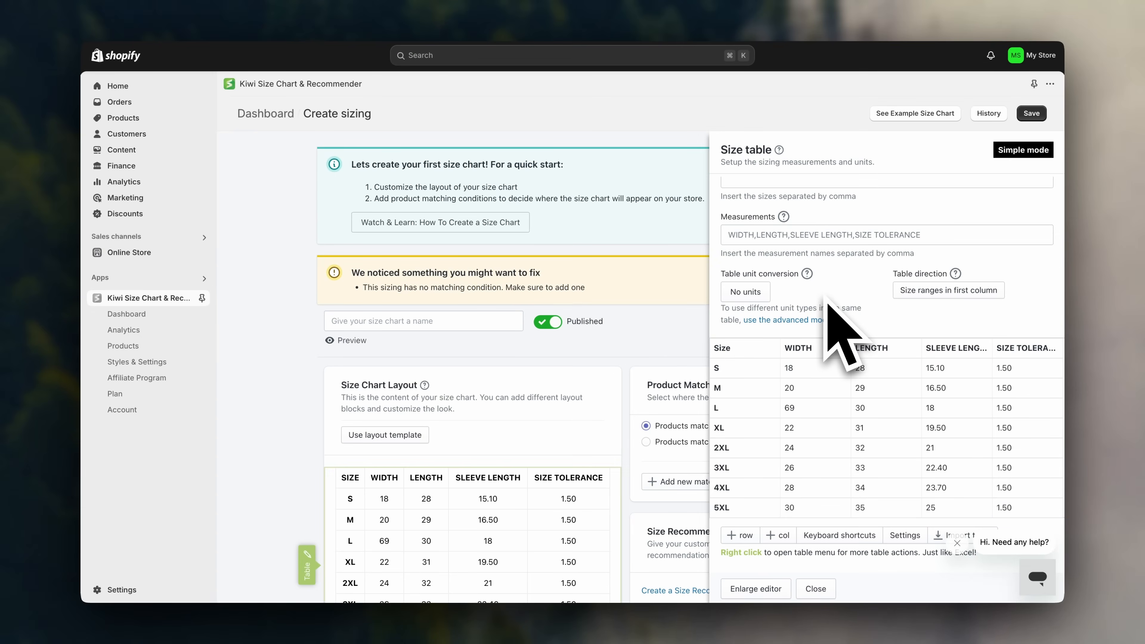
click(760, 294)
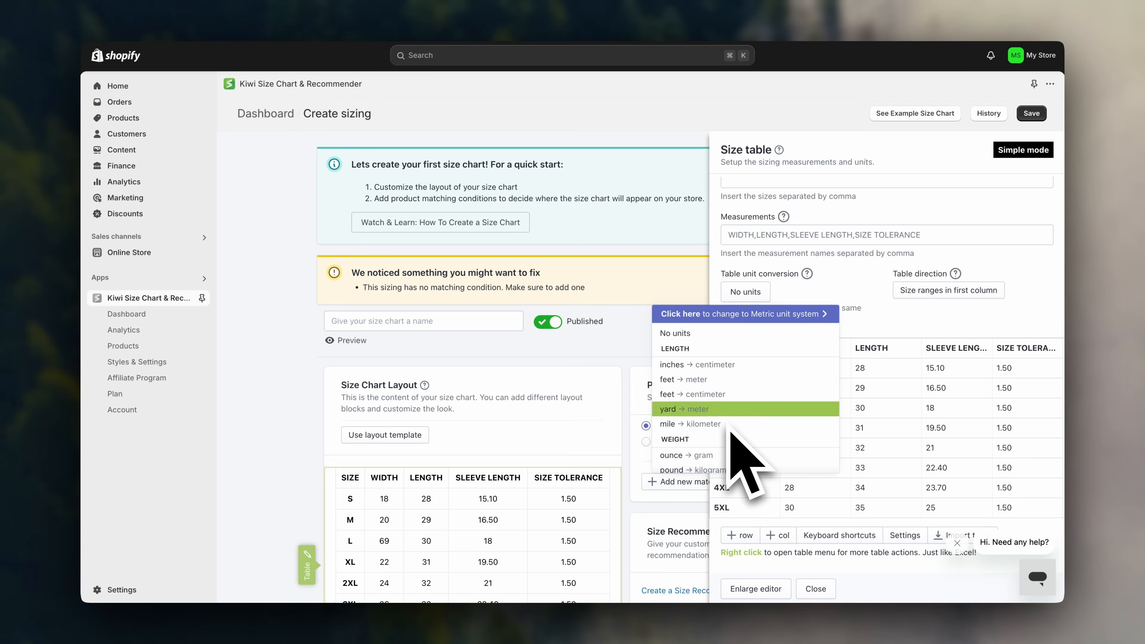
click(733, 369)
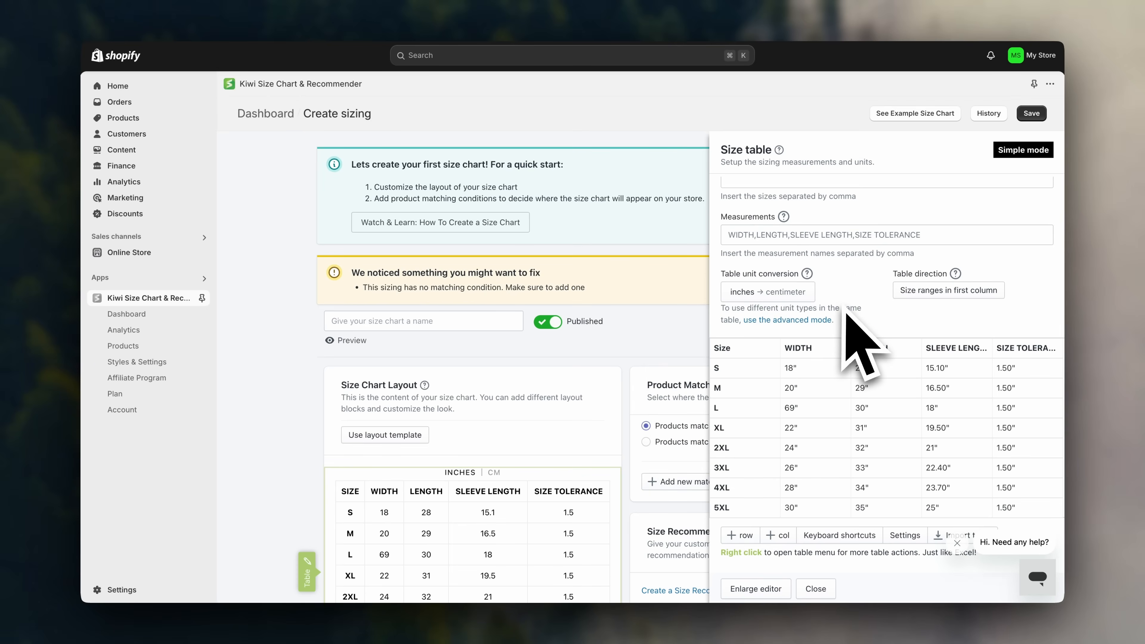
scroll(856, 334, down, 5)
click(735, 473)
click(748, 495)
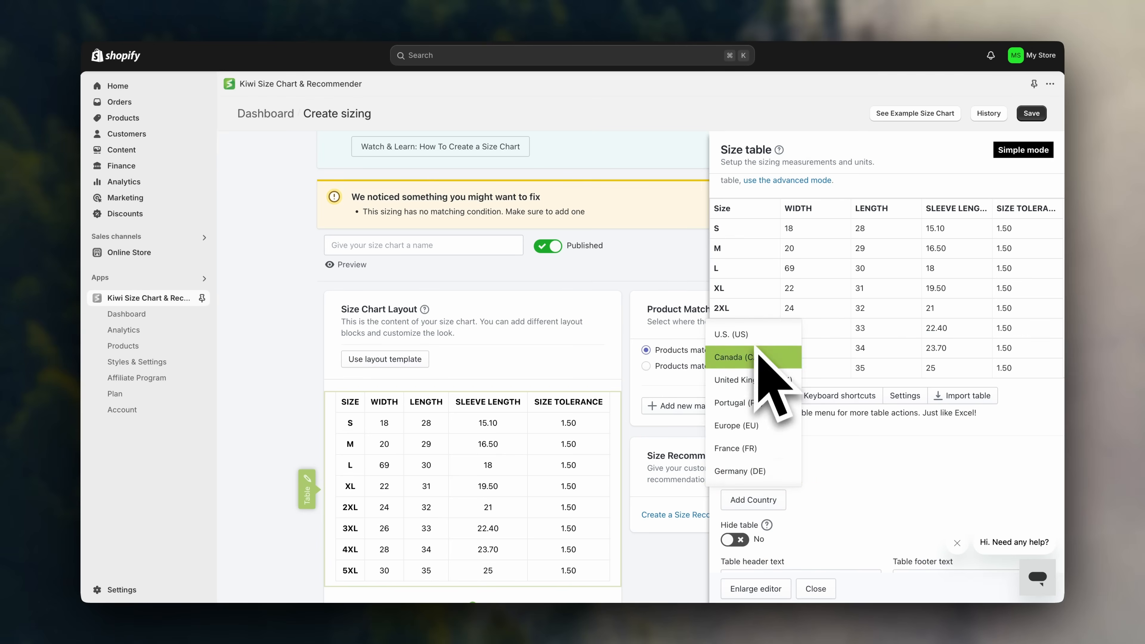
click(808, 514)
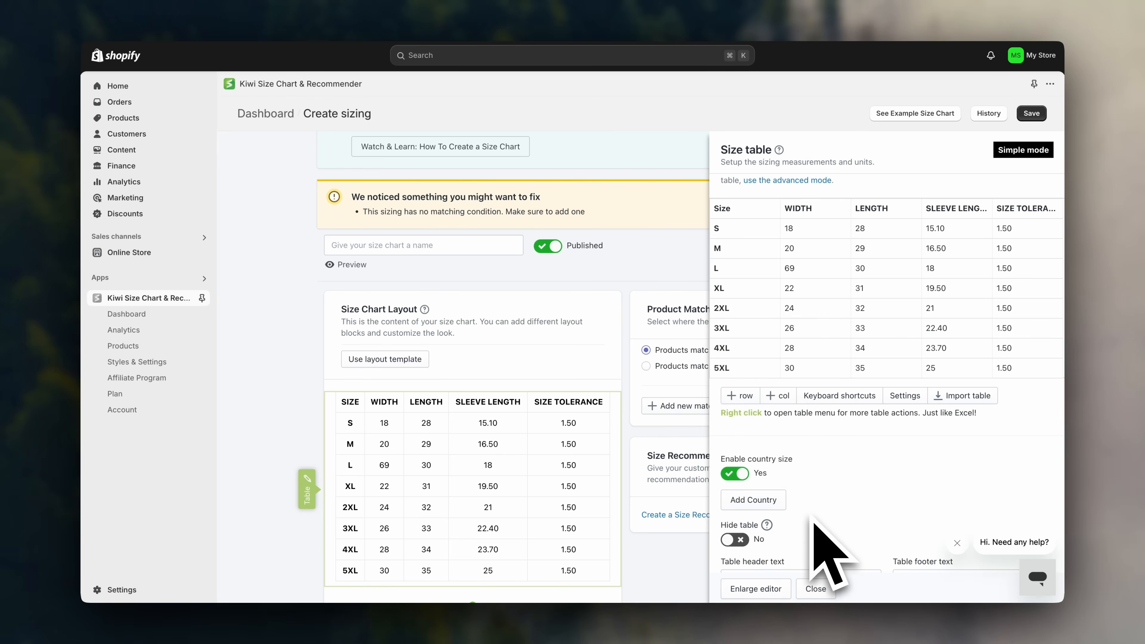
Enter 'Imperial Size Chart' as the table header text and save the size chart.
scroll(818, 533, down, 2)
click(731, 554)
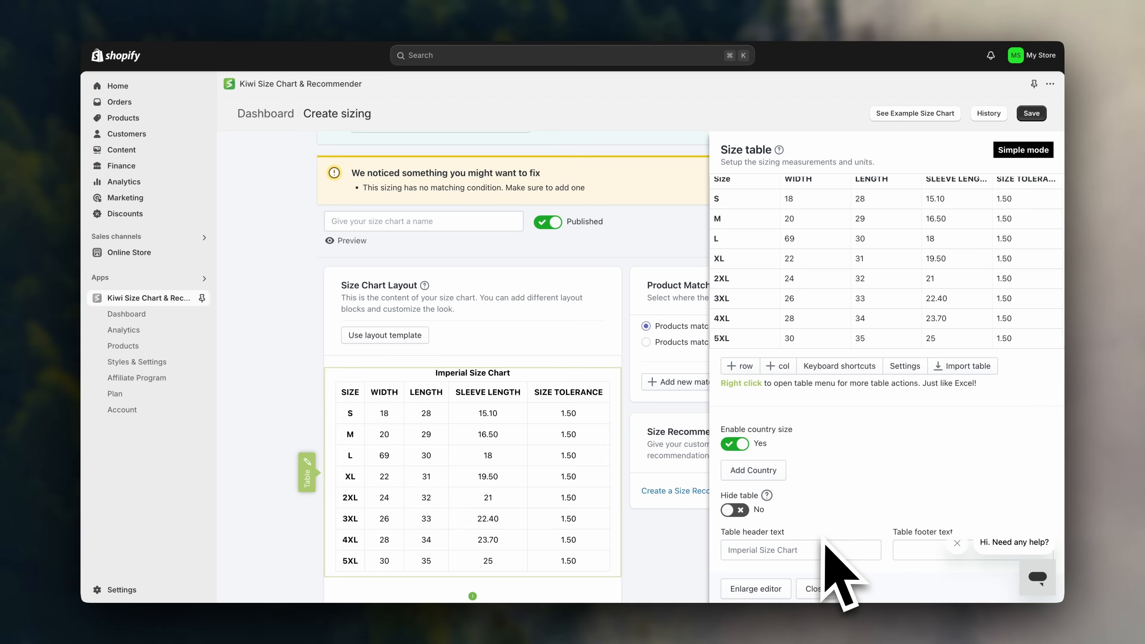
scroll(822, 539, up, 5)
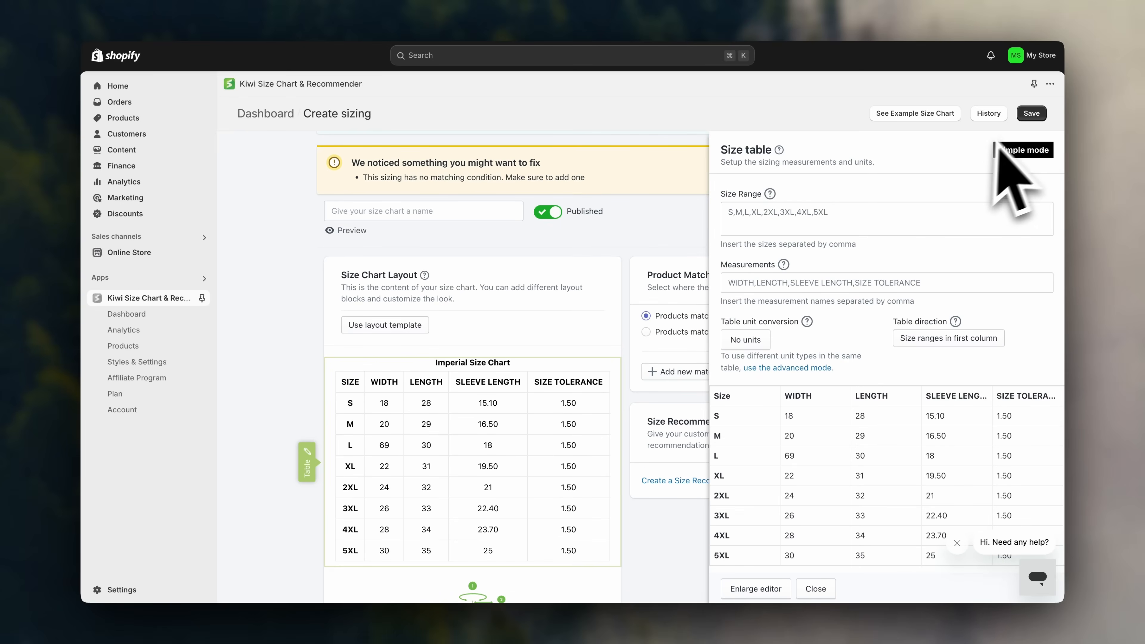
click(1032, 120)
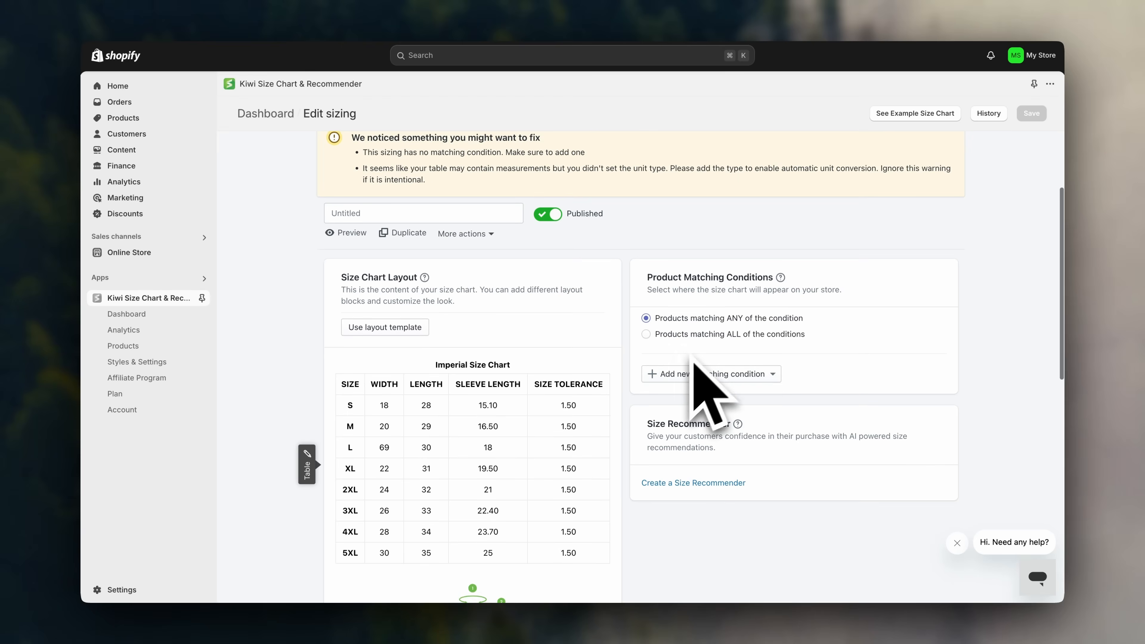
Add a Collections matching condition for T-Shirts and save the size chart.
click(739, 375)
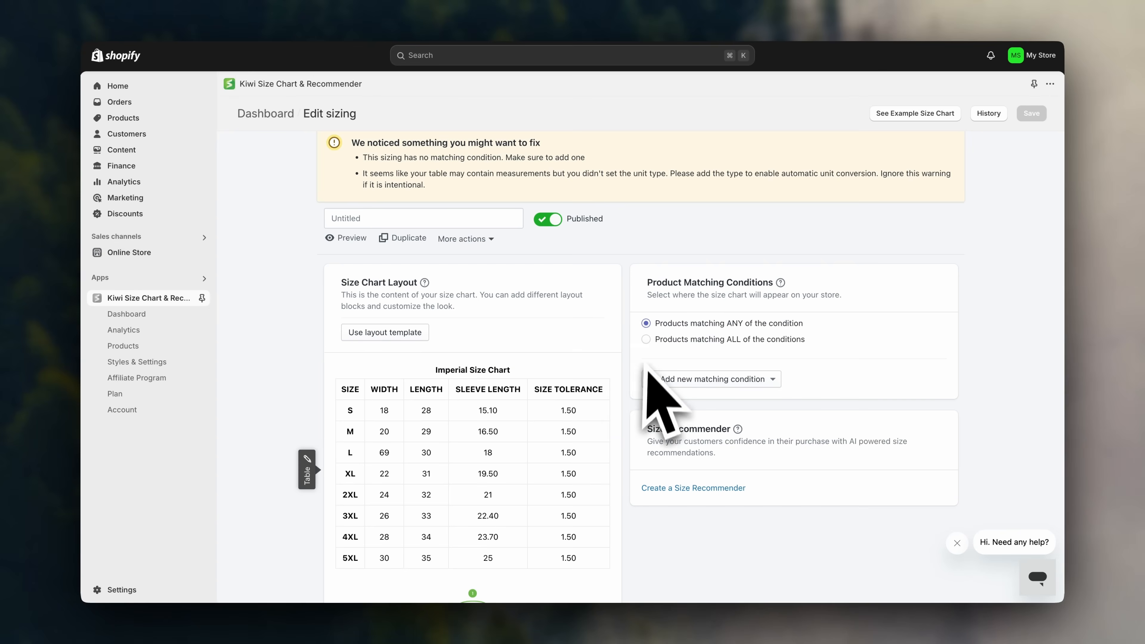
click(674, 381)
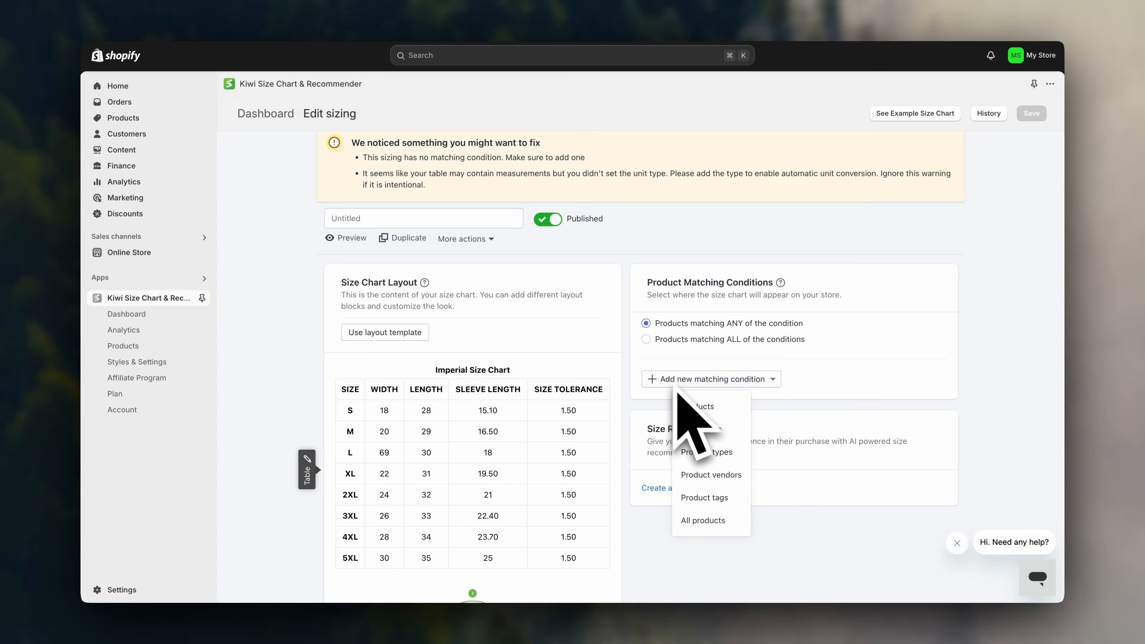
click(704, 429)
click(495, 411)
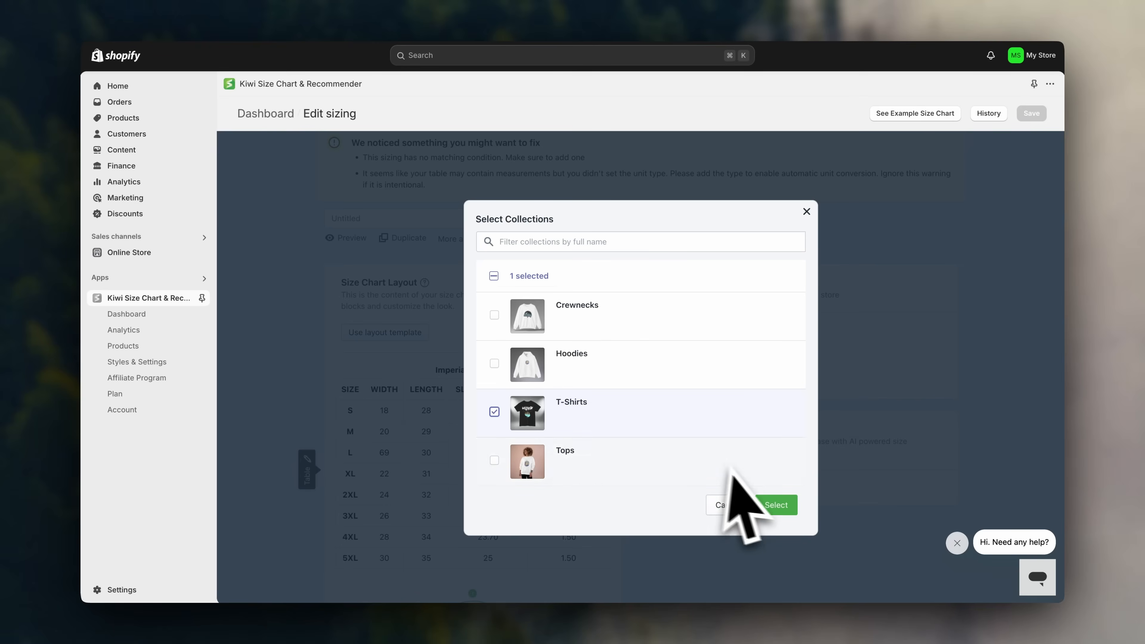
click(775, 504)
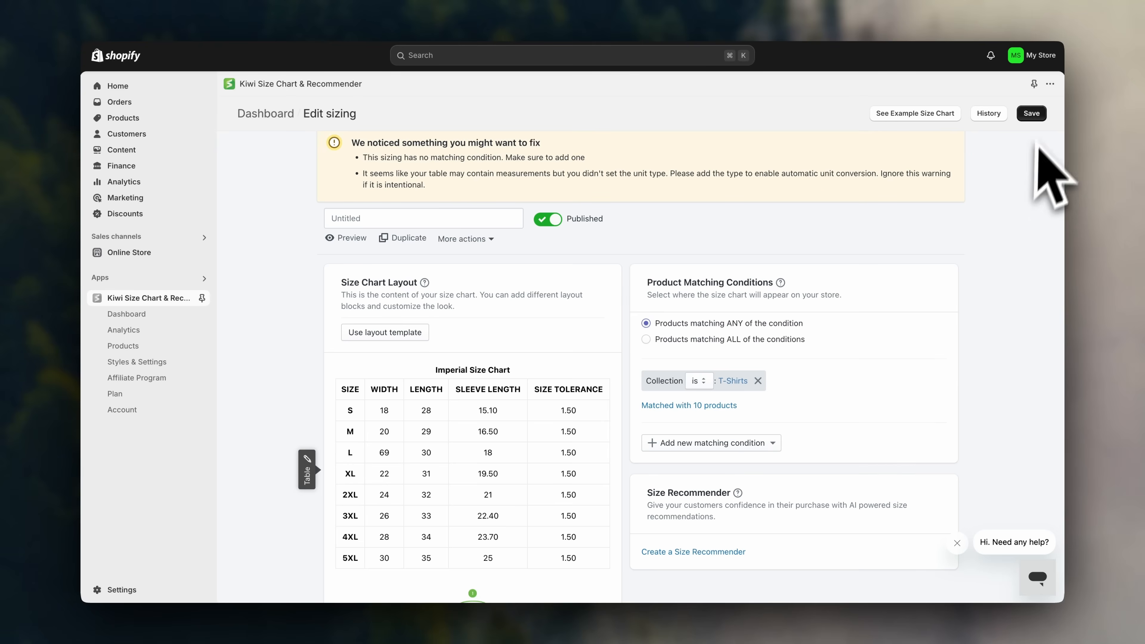
click(1032, 113)
scroll(615, 406, down, 6)
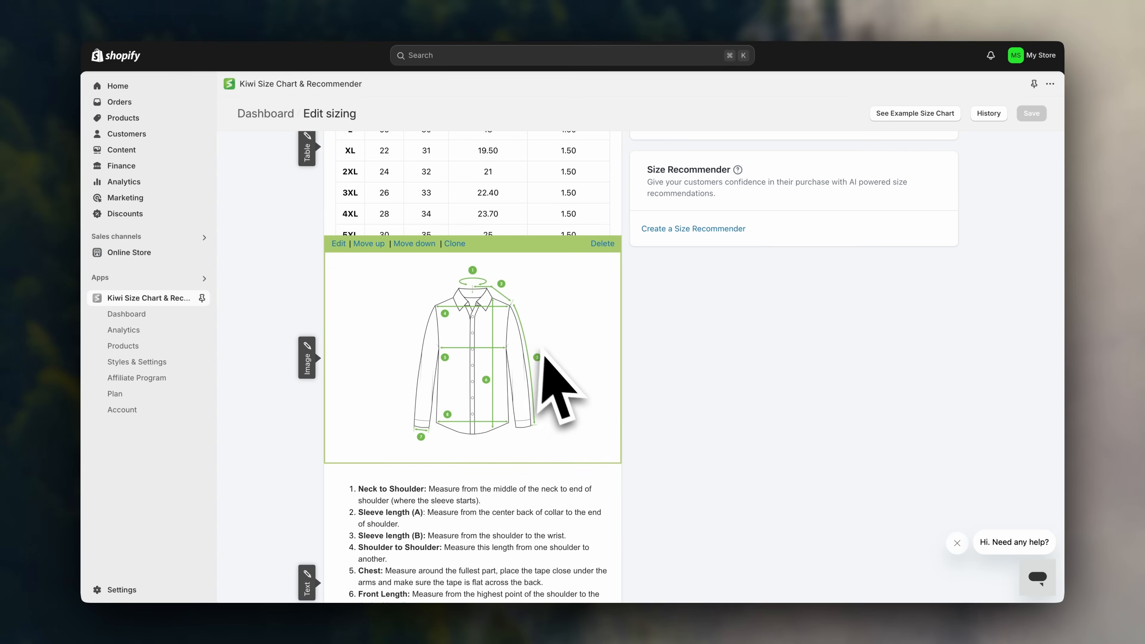
scroll(555, 390, down, 1)
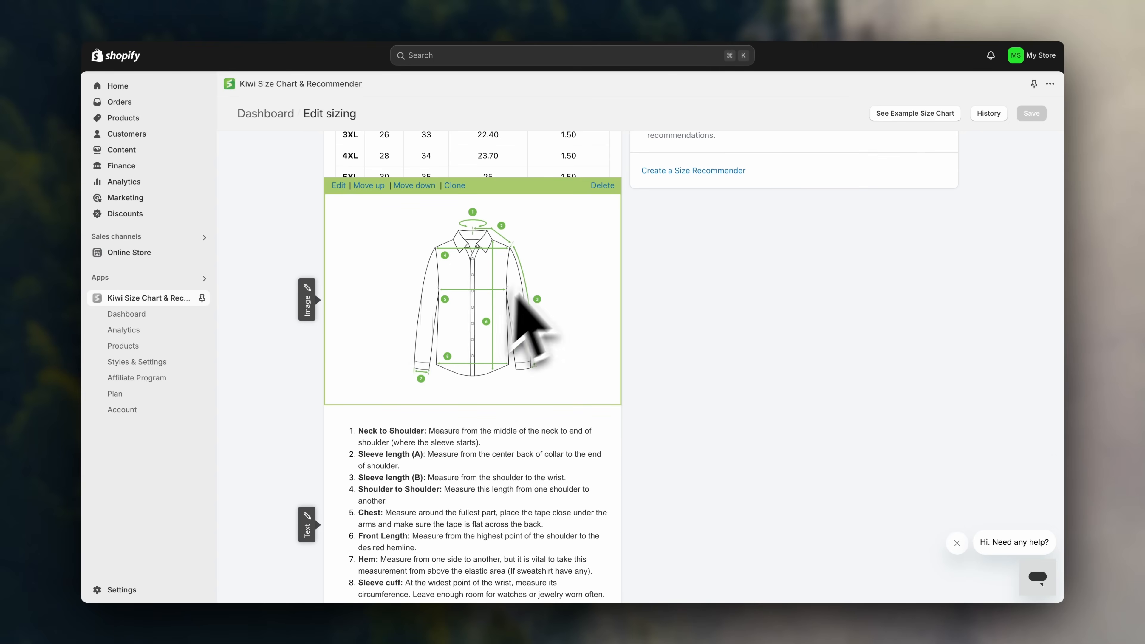
scroll(444, 323, down, 1)
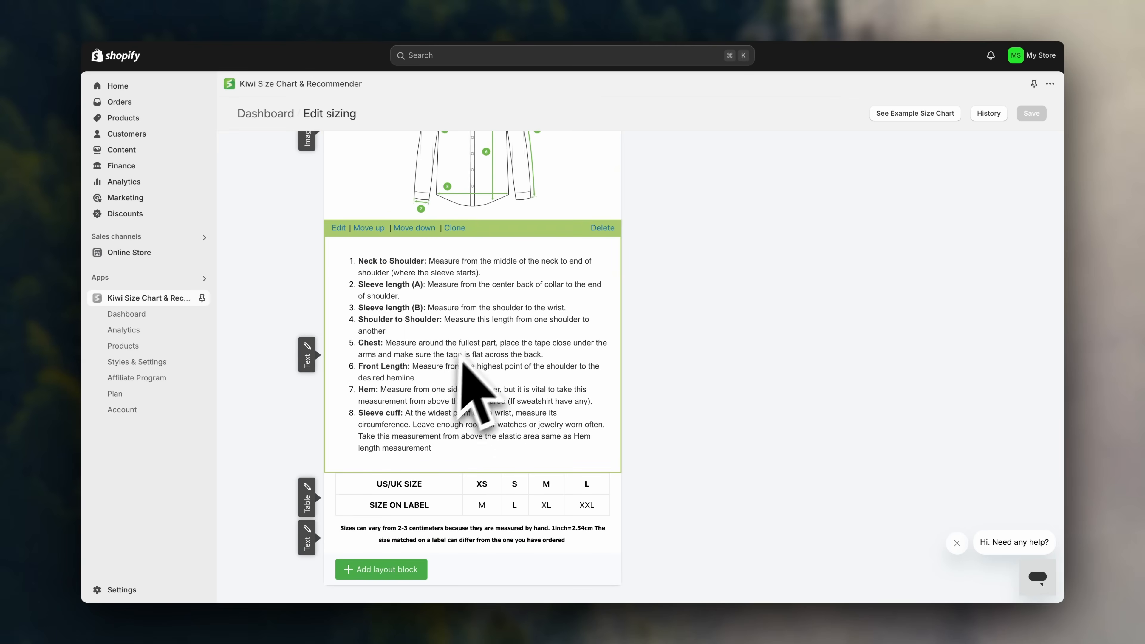
scroll(518, 438, down, 1)
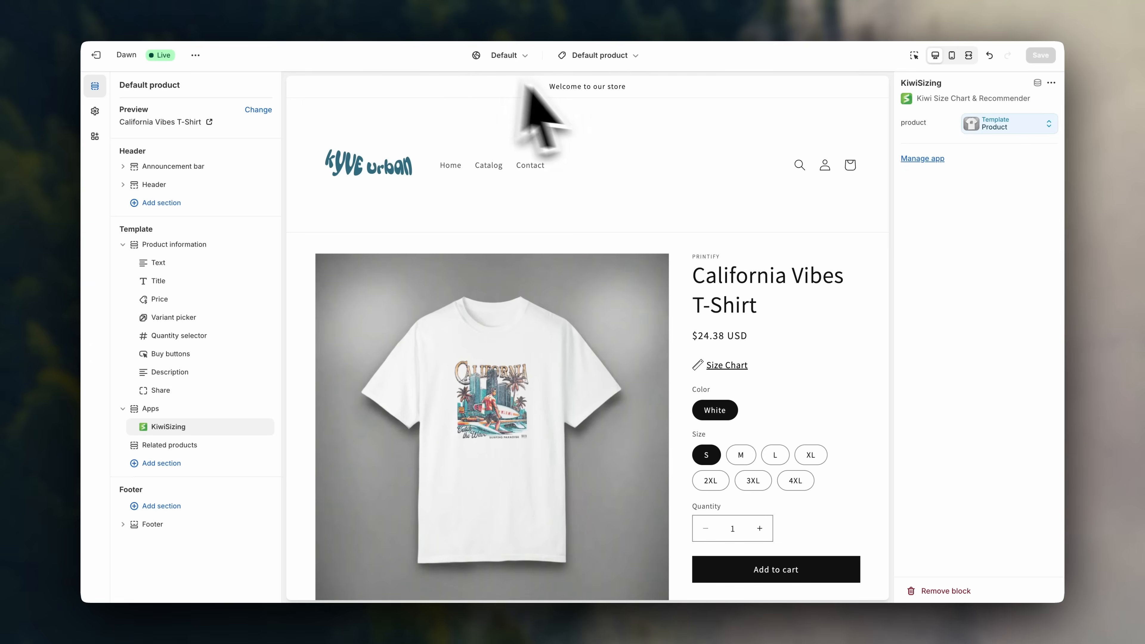
scroll(743, 226, down, 2)
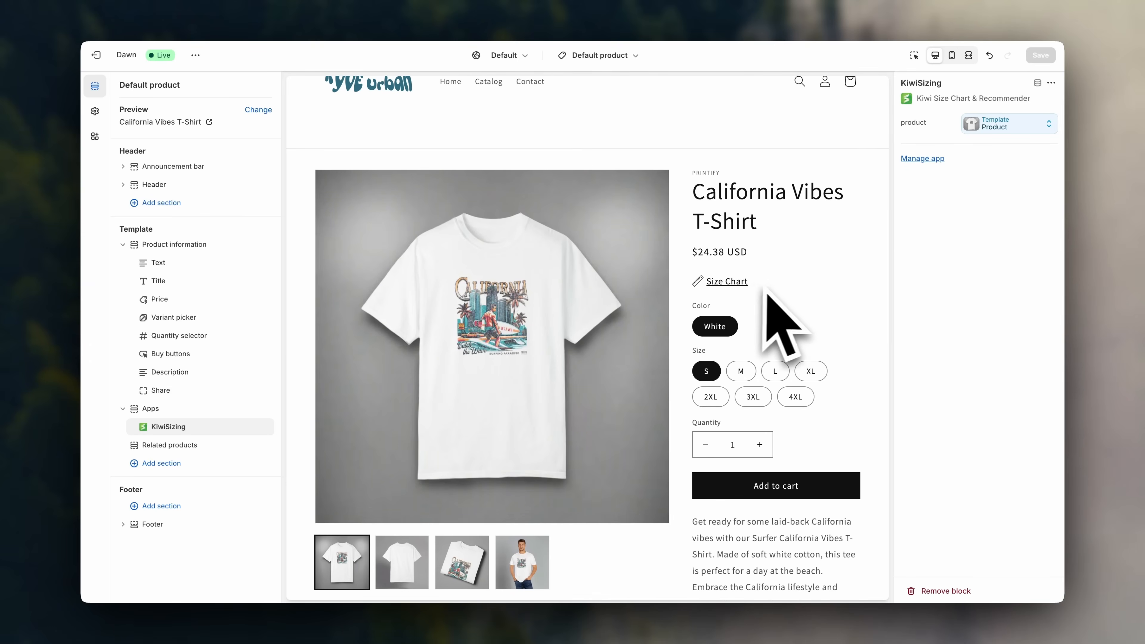
scroll(761, 284, down, 1)
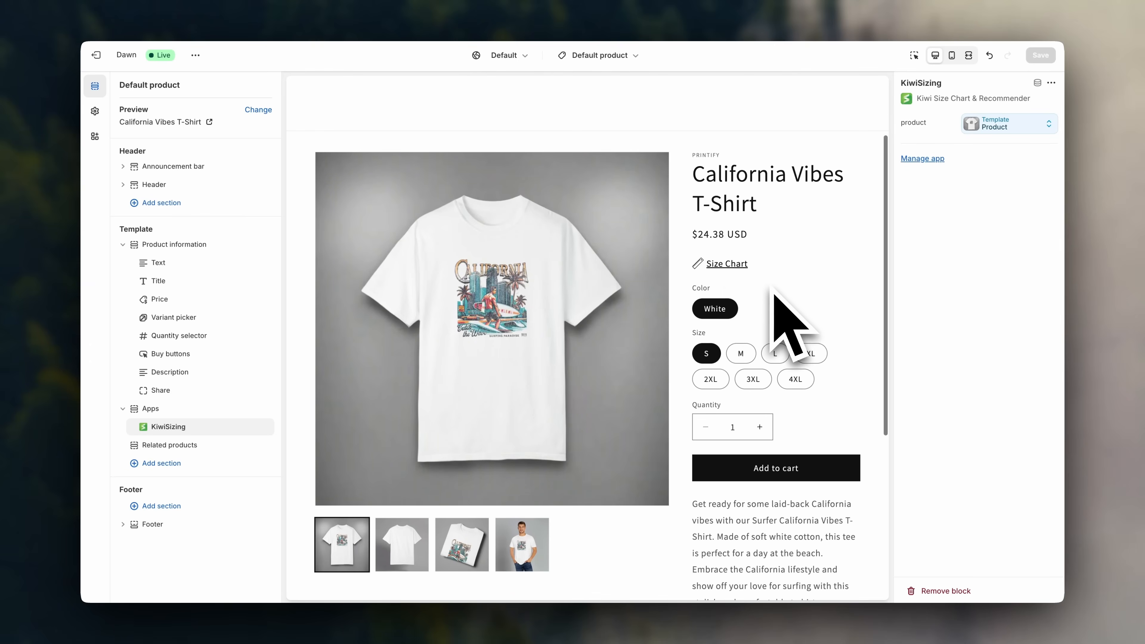
click(738, 266)
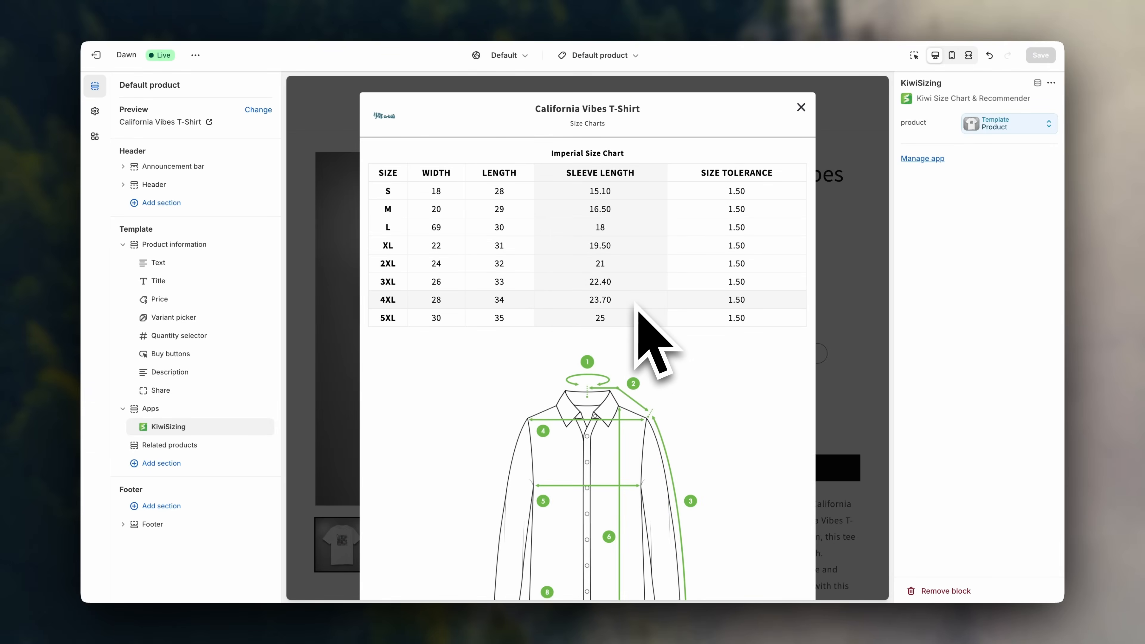
scroll(667, 311, down, 5)
scroll(695, 300, up, 5)
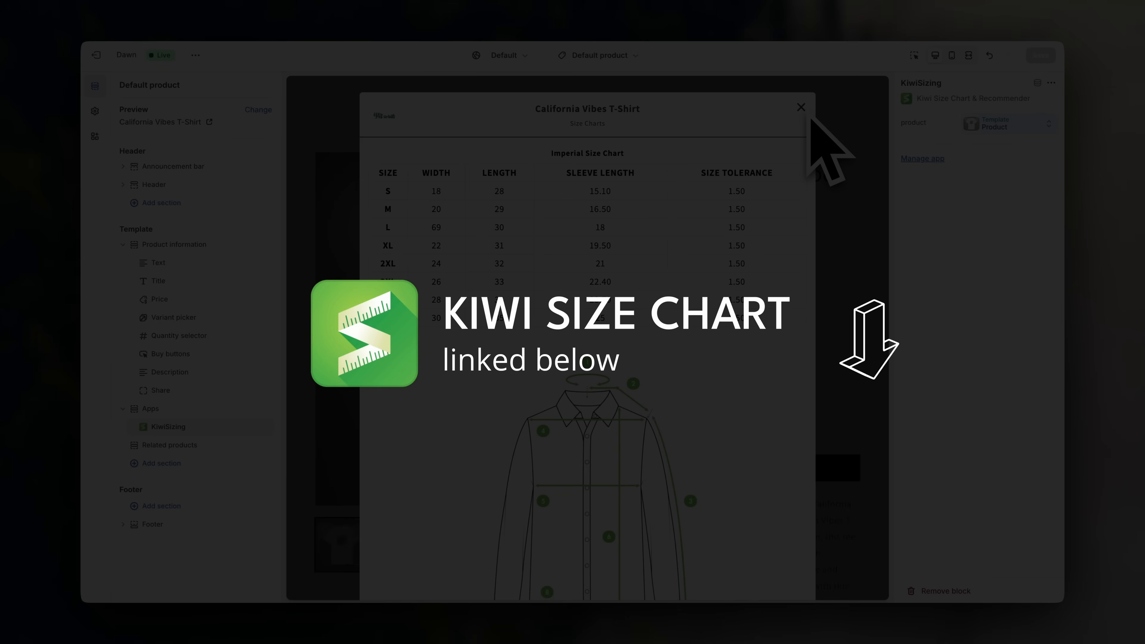
click(801, 108)
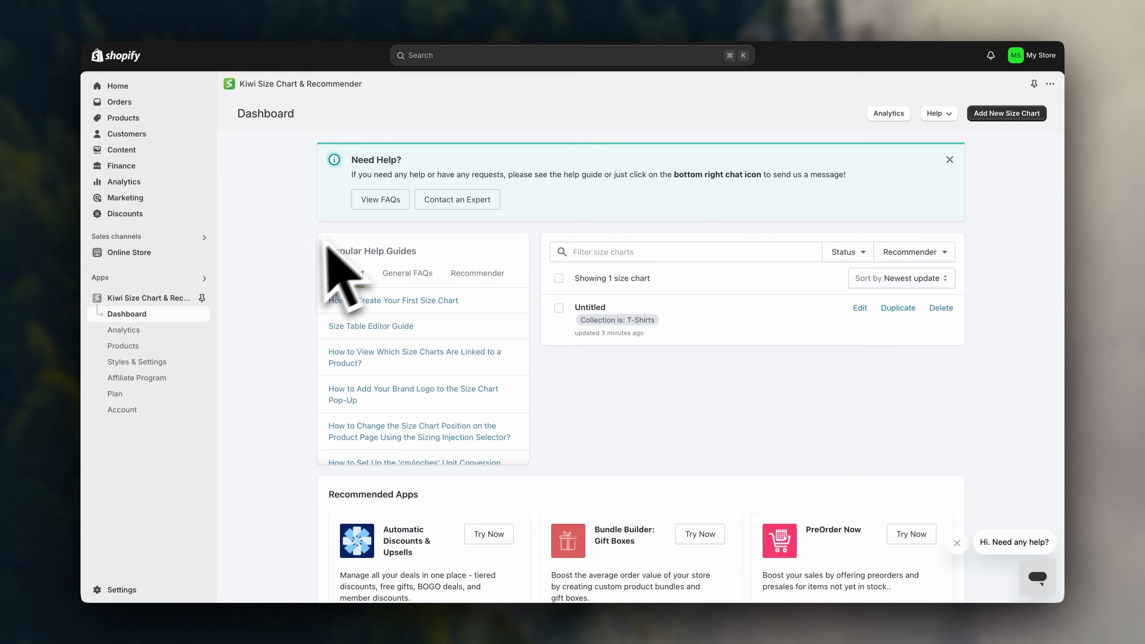
Start the Plus plan's 14-day free trial from Kiwi's Plan page and approve the subscription.
click(153, 402)
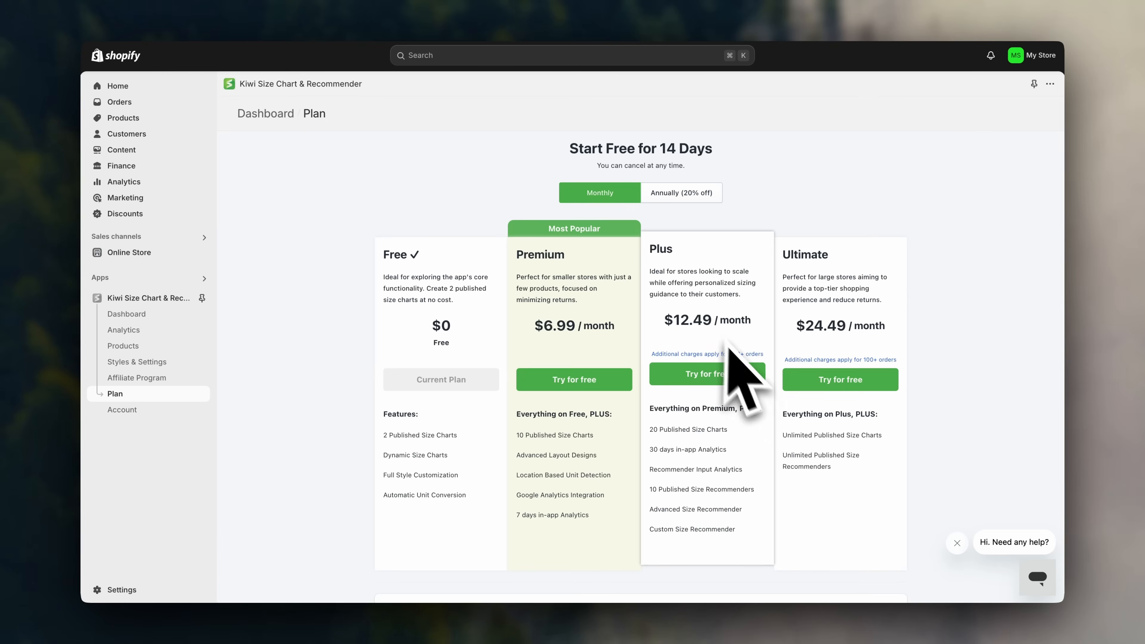
click(730, 377)
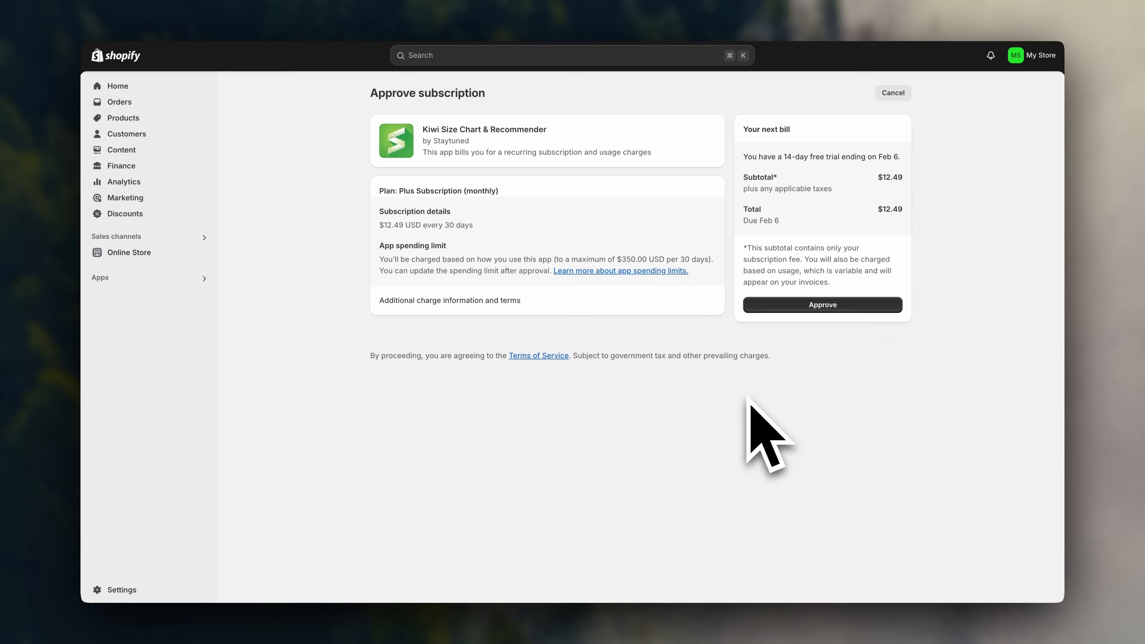
click(831, 305)
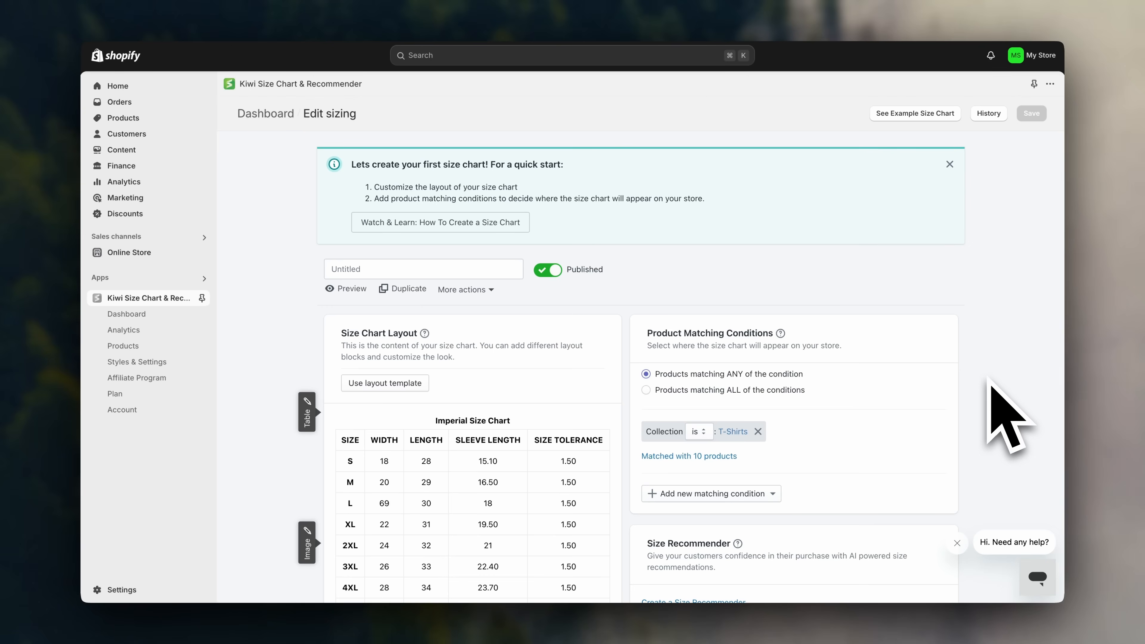
Review the size recommender types and load the Size chart with Advanced Recommender example.
scroll(988, 379, down, 5)
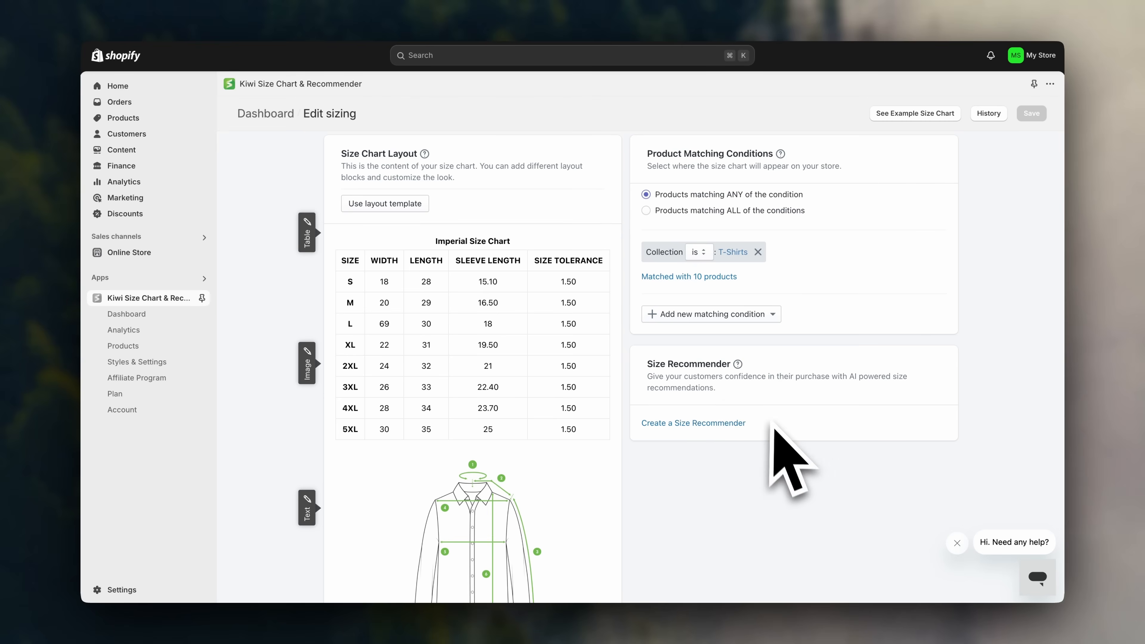
click(691, 428)
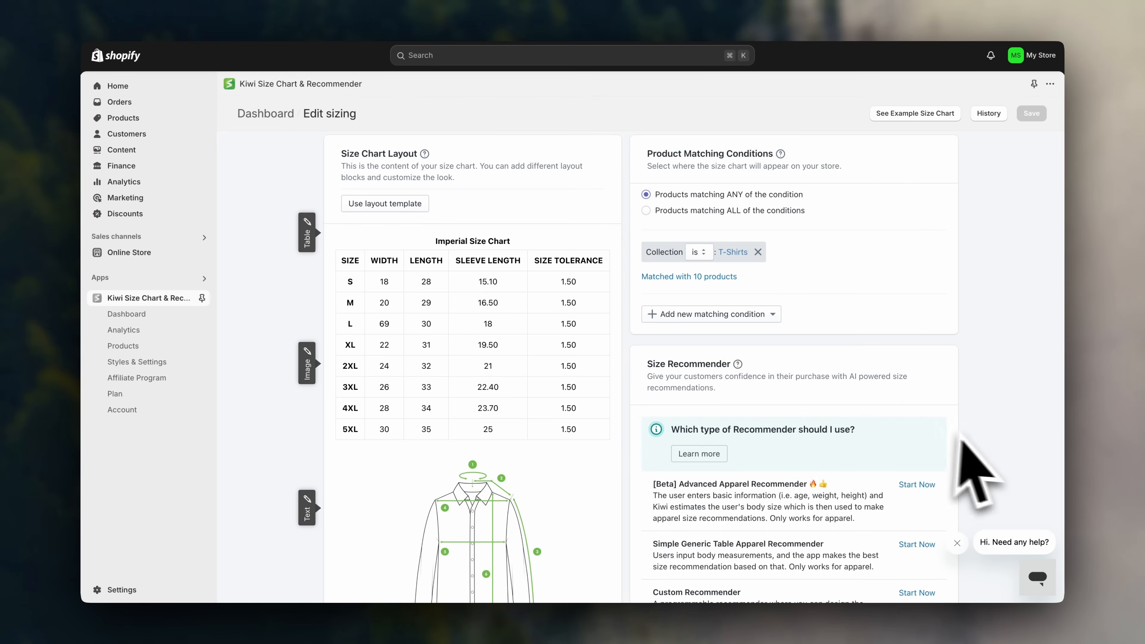
scroll(980, 435, down, 3)
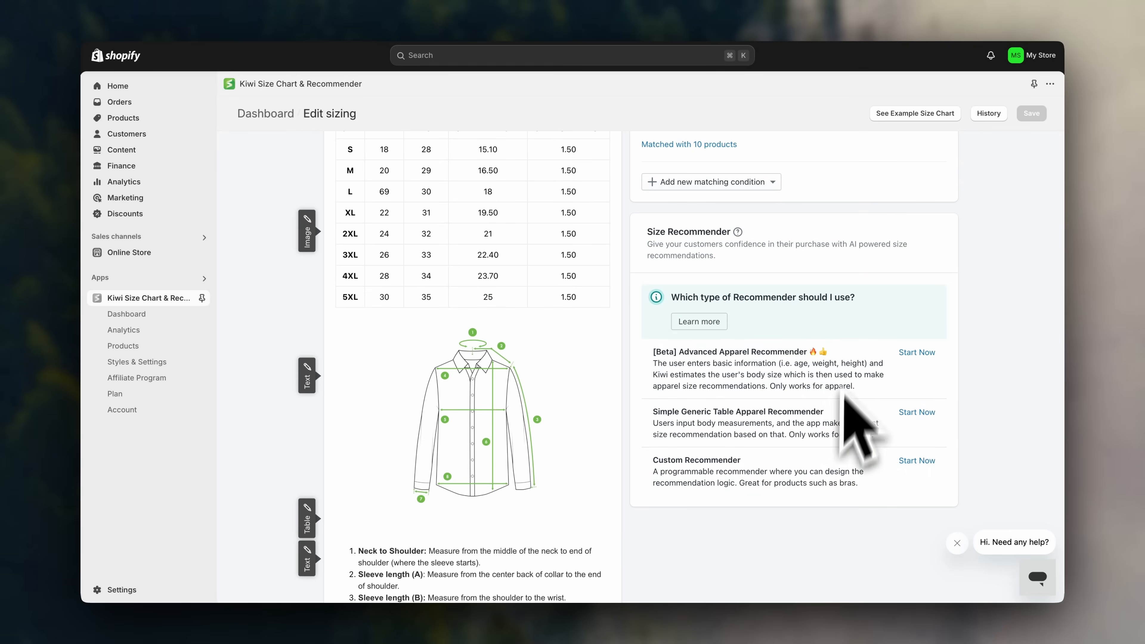
scroll(953, 365, up, 7)
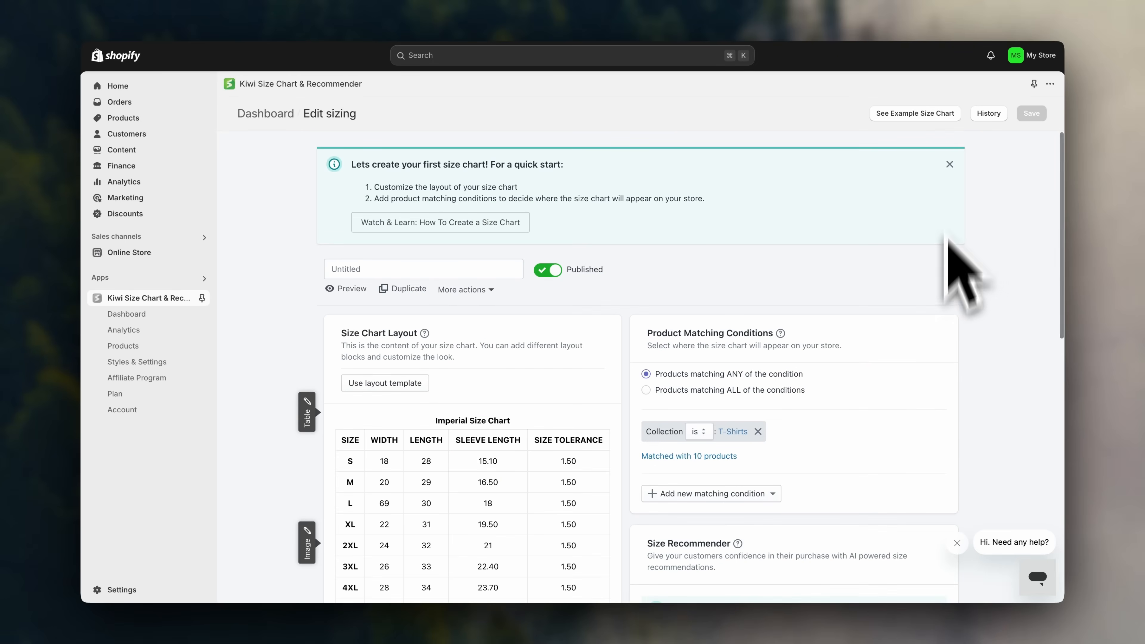
click(936, 117)
scroll(717, 460, down, 3)
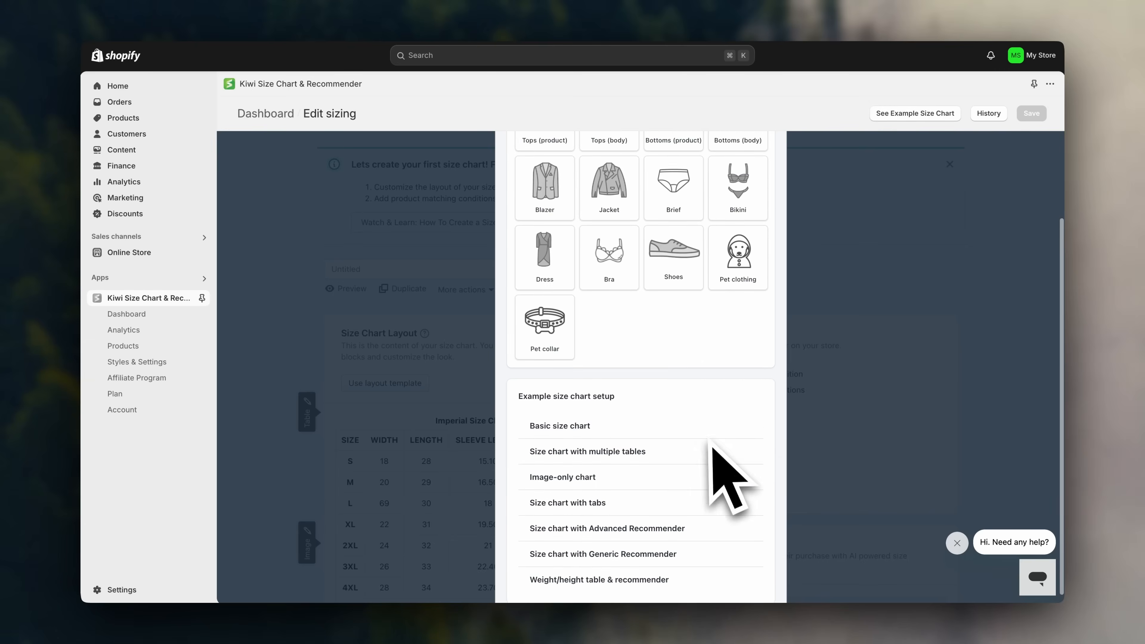
click(766, 514)
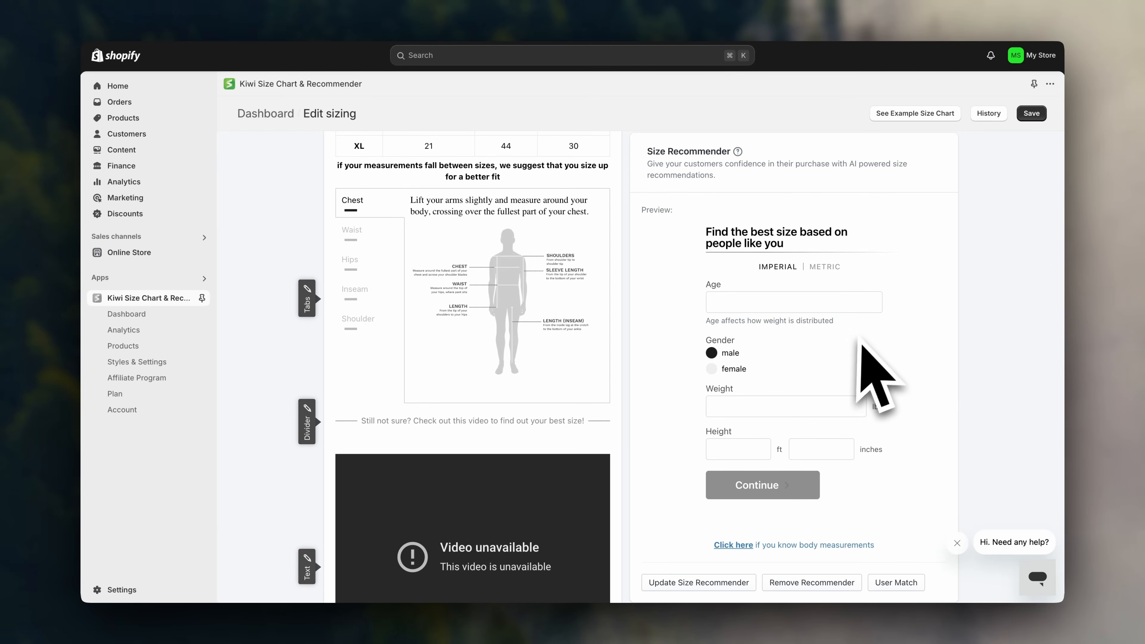
Test the recommender preview's age, weight and height entries.
click(853, 308)
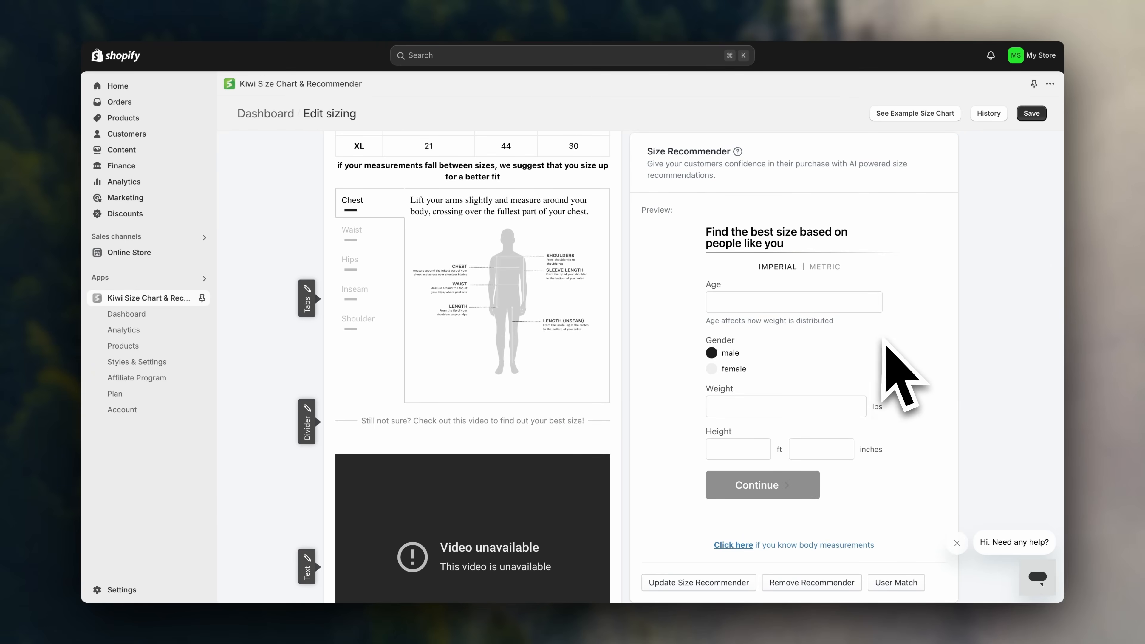
click(722, 408)
click(724, 450)
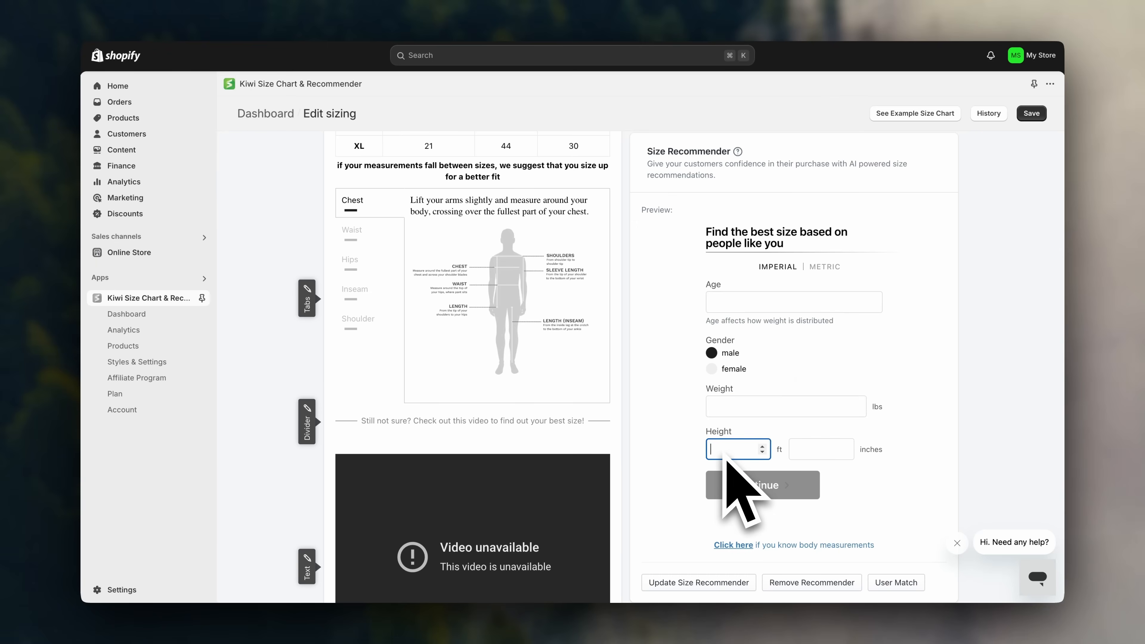
scroll(724, 451, down, 1)
scroll(884, 388, up, 1)
click(905, 397)
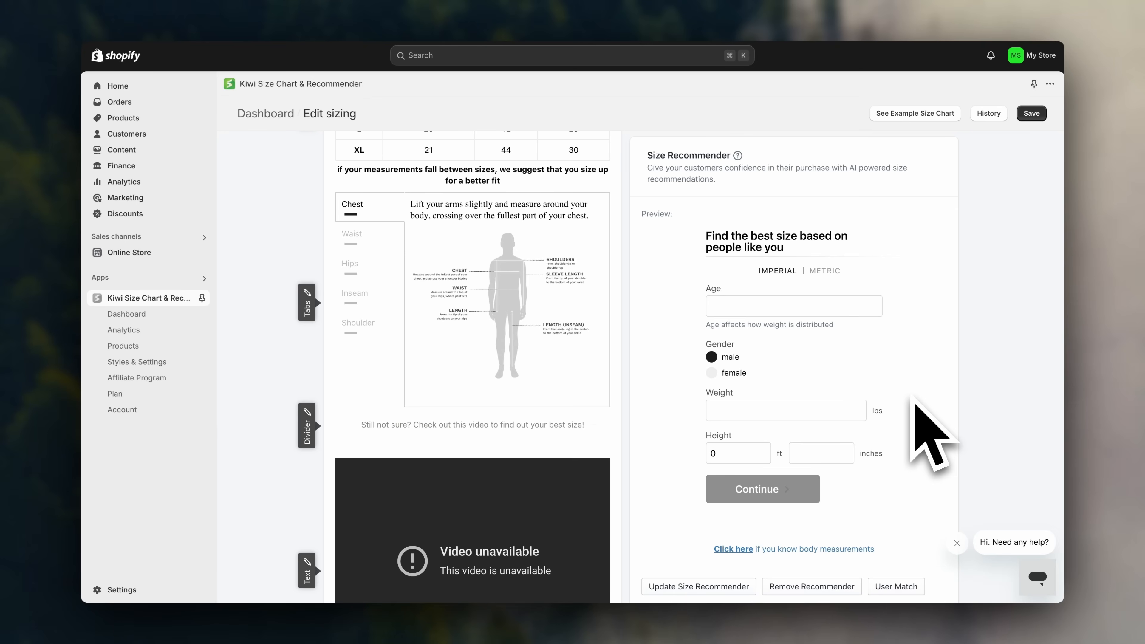
scroll(928, 433, up, 10)
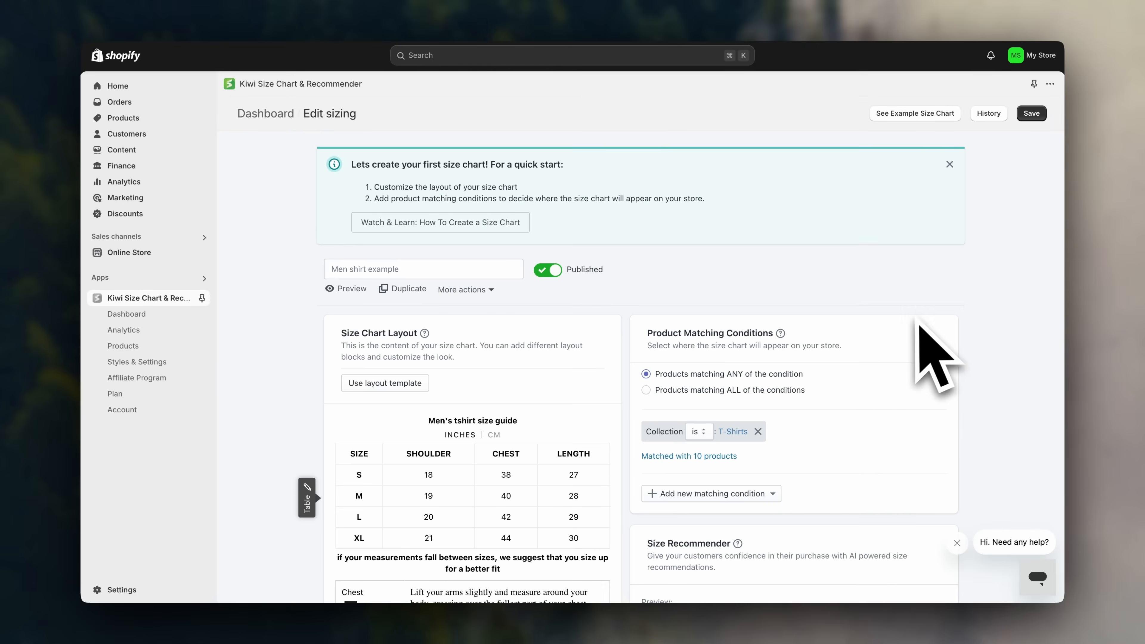
Save the Kiwi size chart, then test the What's my size? calculator and Men's tshirt size table on the California Vibes T-Shirt page.
click(1031, 116)
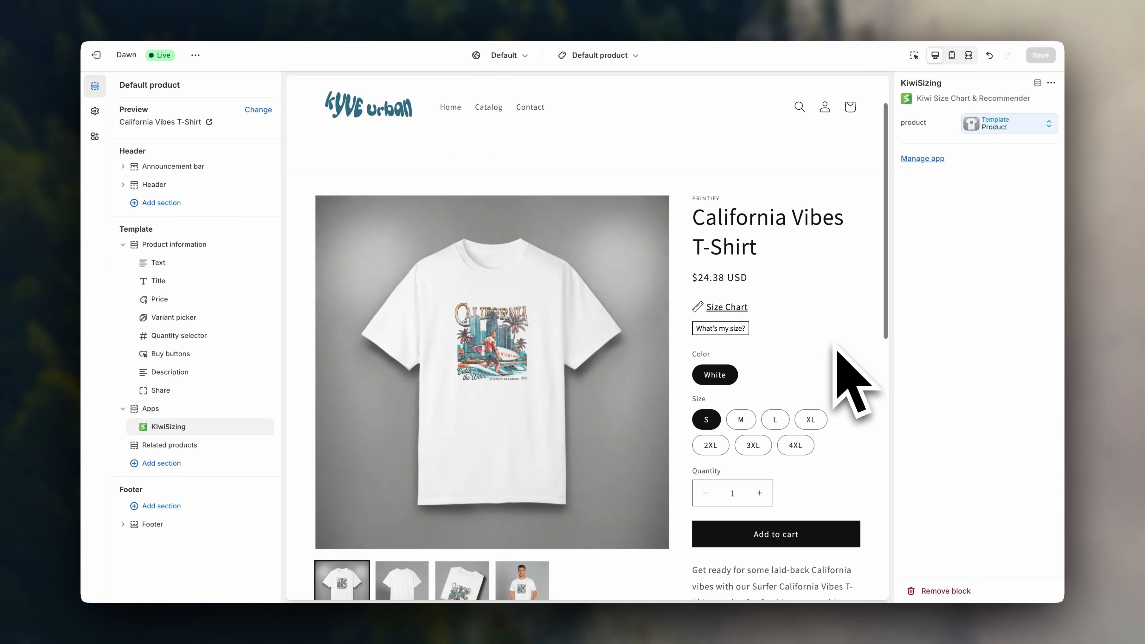
click(743, 342)
click(673, 256)
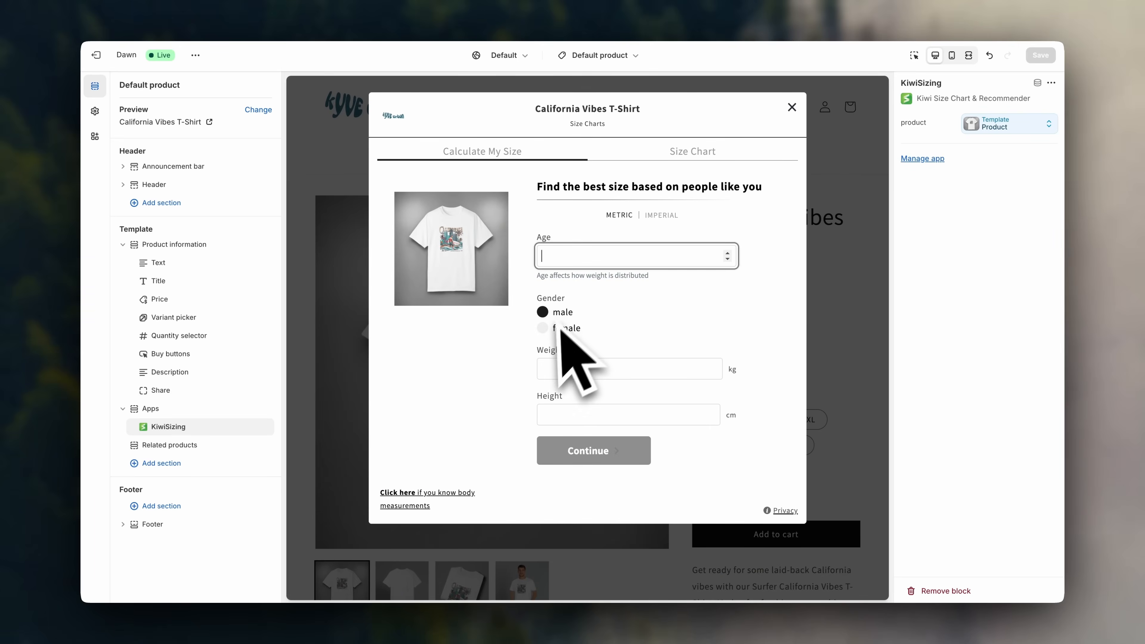
click(594, 369)
click(606, 414)
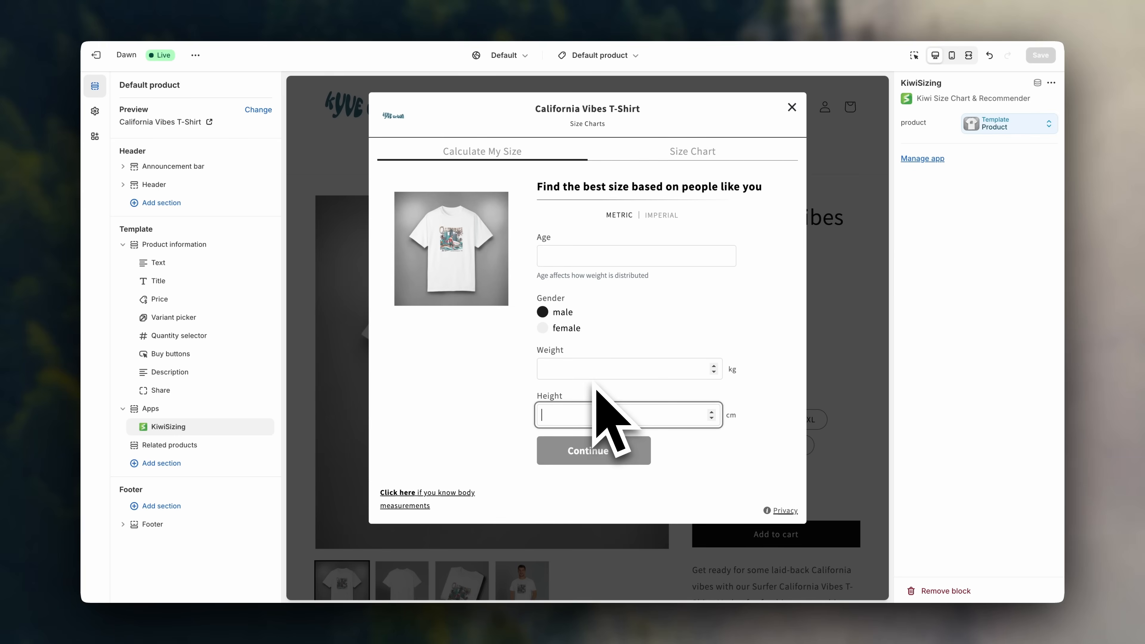
click(697, 153)
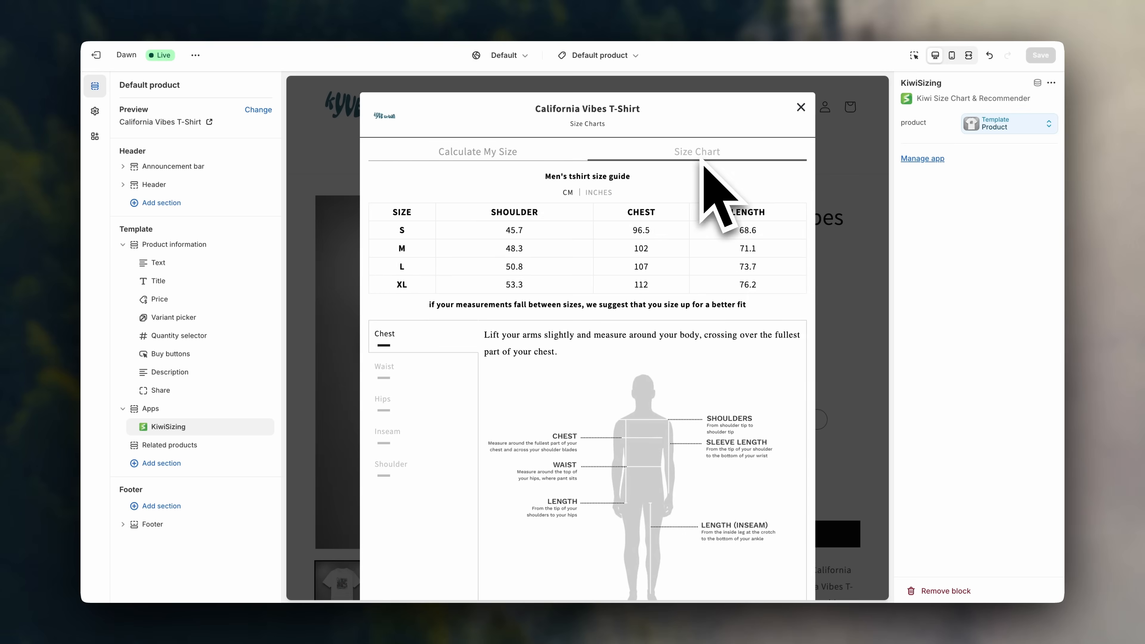
click(797, 112)
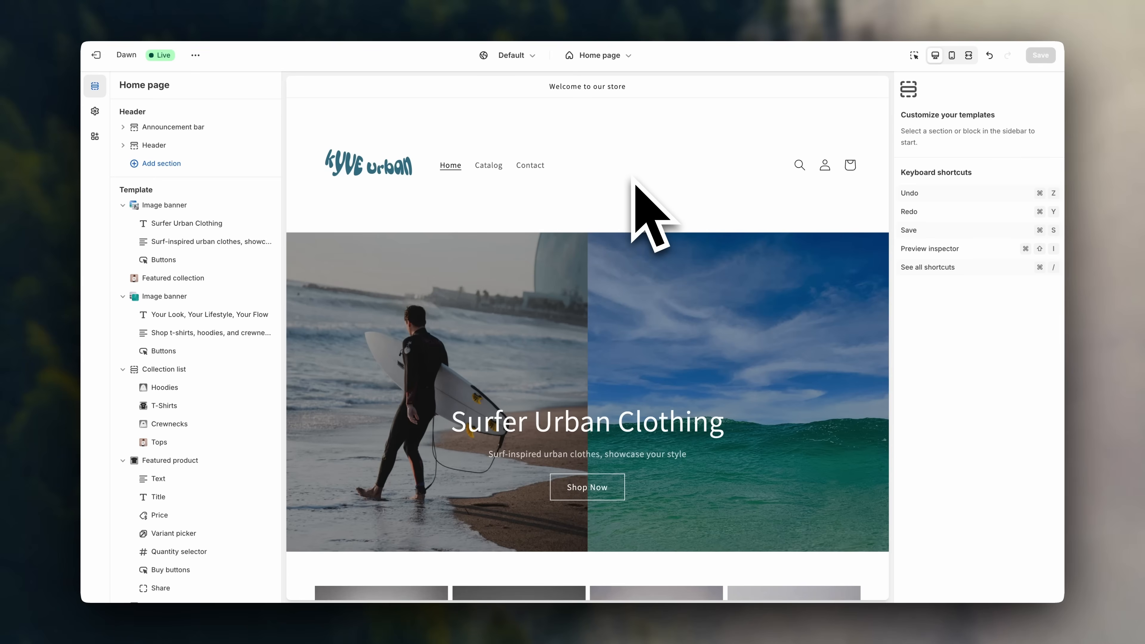
From Navigation, open the Main menu and start a new item labelled T-Shirts.
click(96, 55)
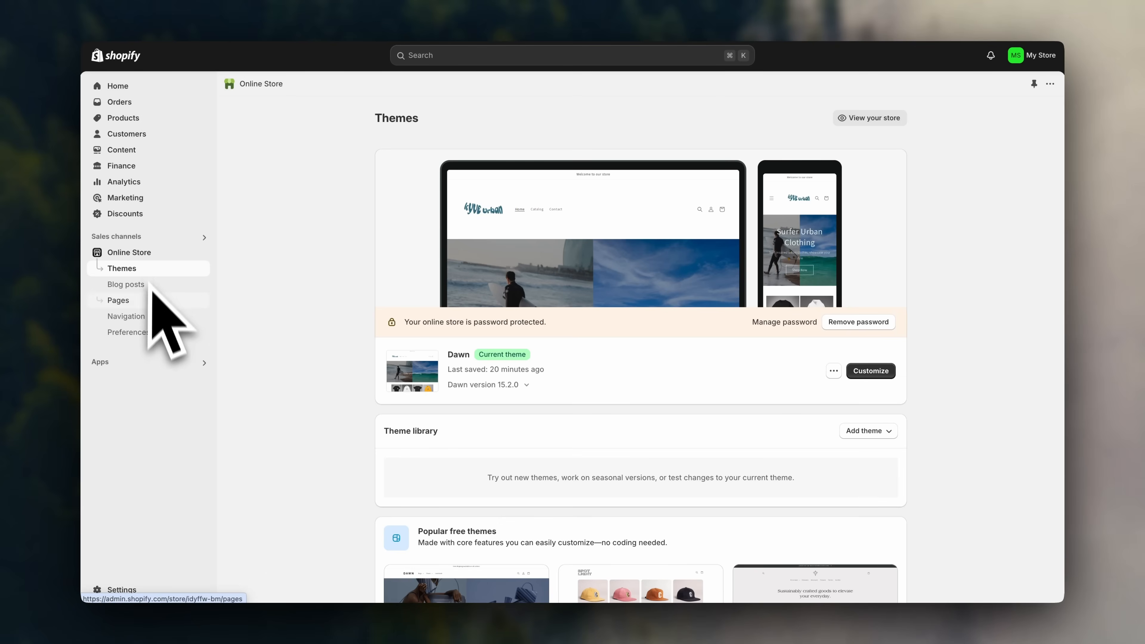
click(148, 316)
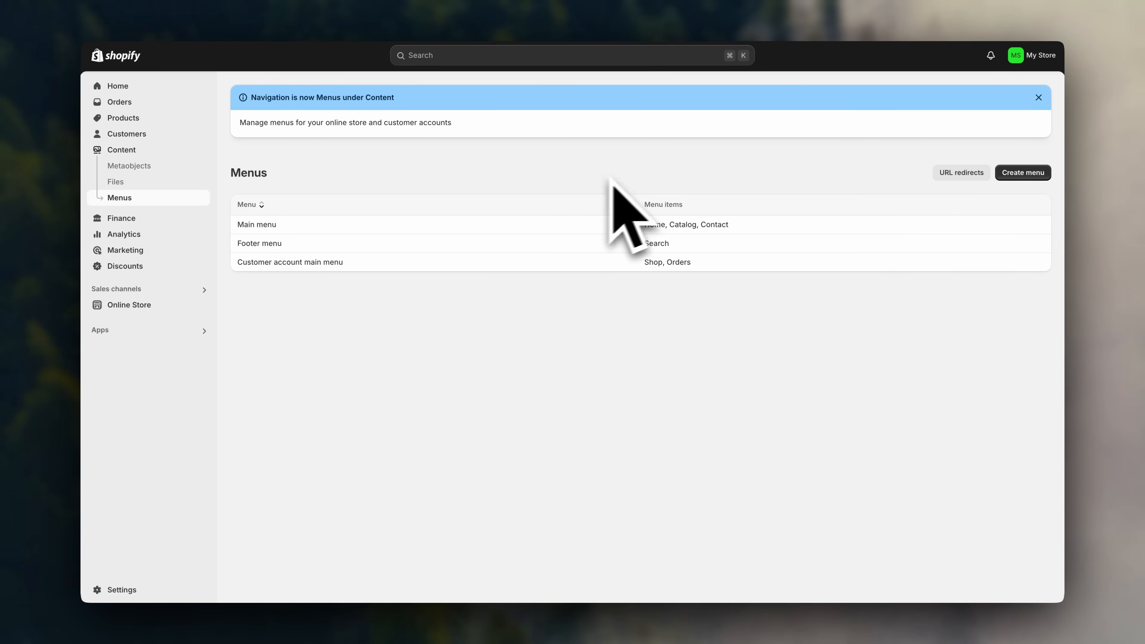
click(408, 228)
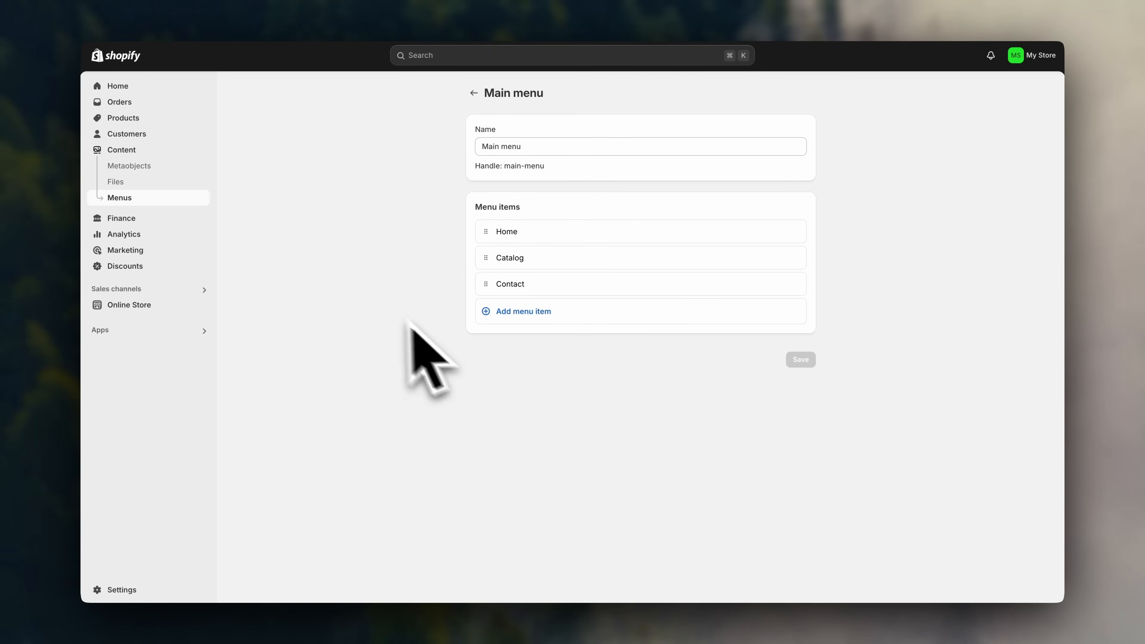
click(513, 318)
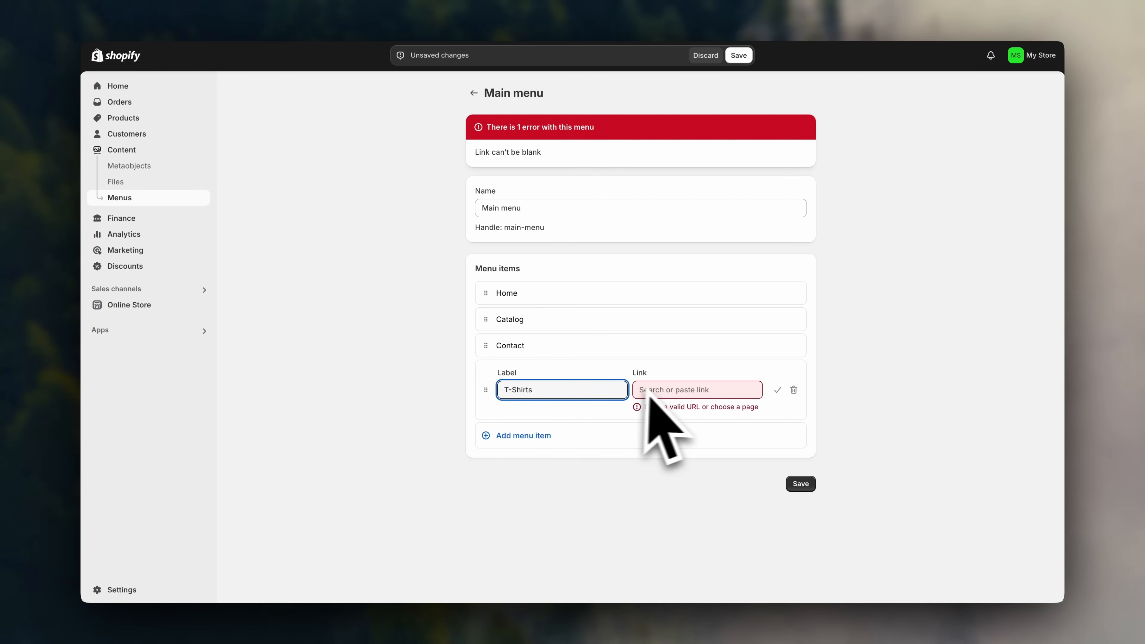
Link the T-Shirts item to its collection and add a Hoodies item linked to the Hoodies collection.
click(721, 394)
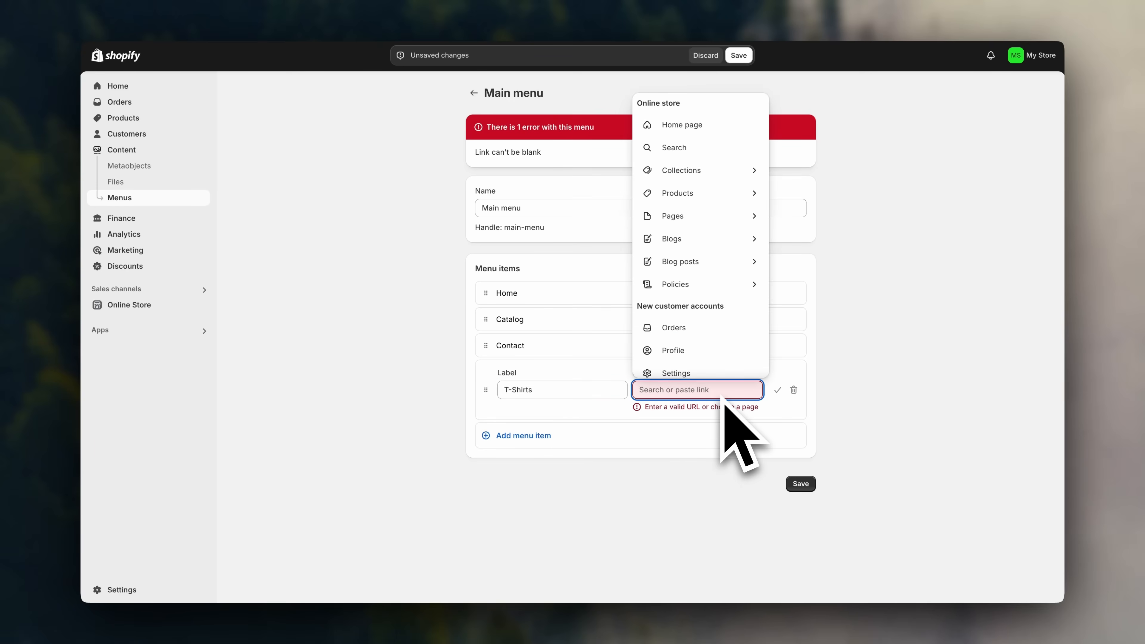
click(729, 173)
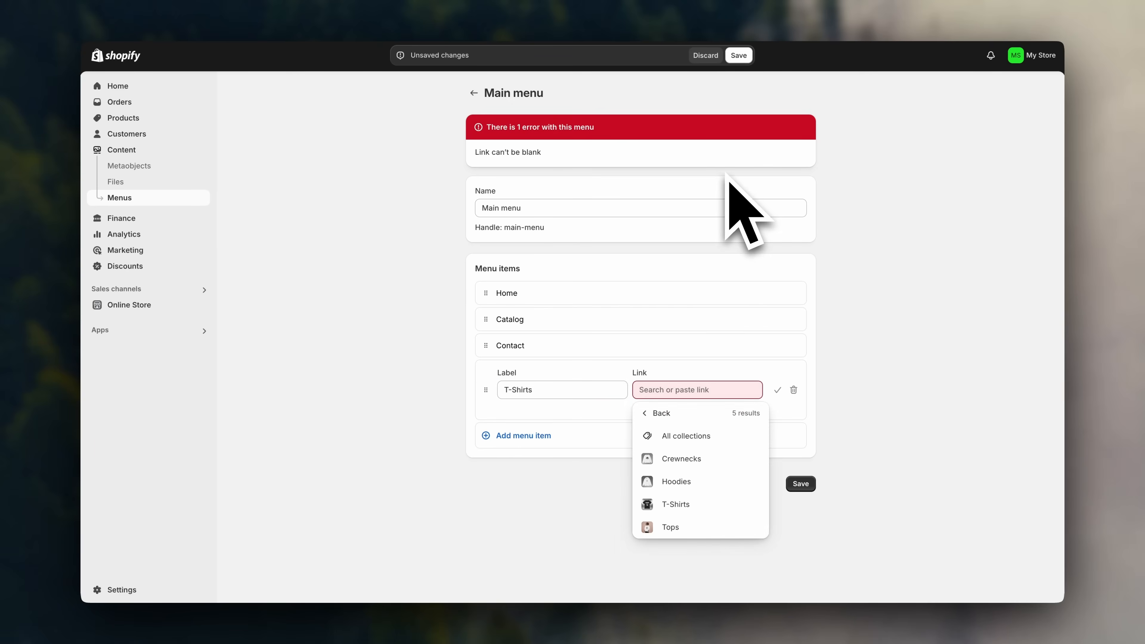
click(716, 504)
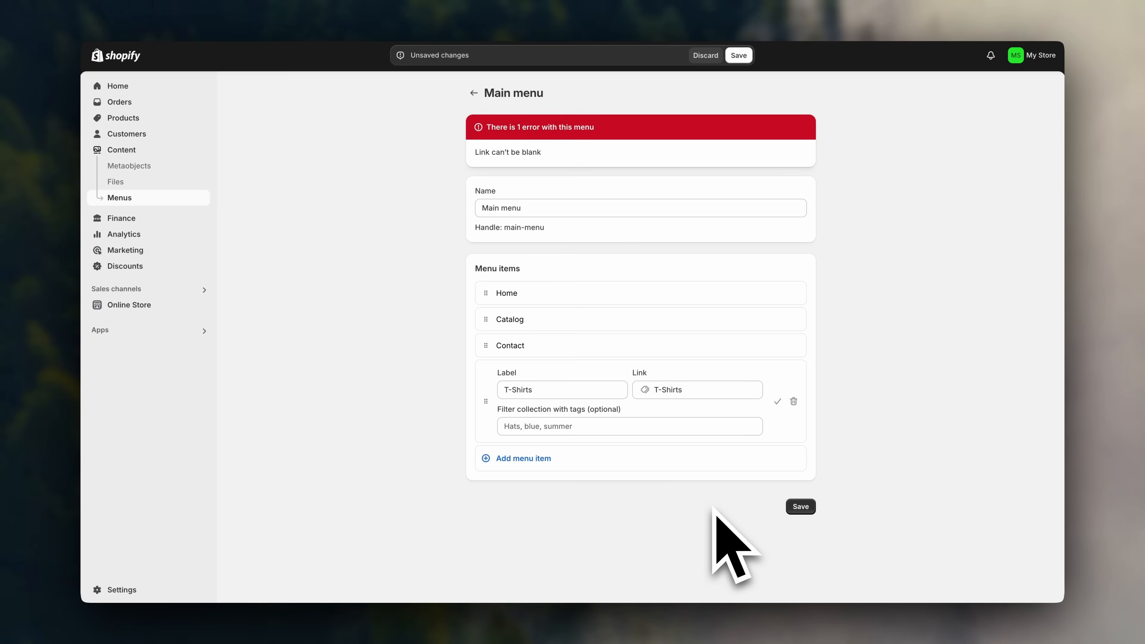
click(541, 463)
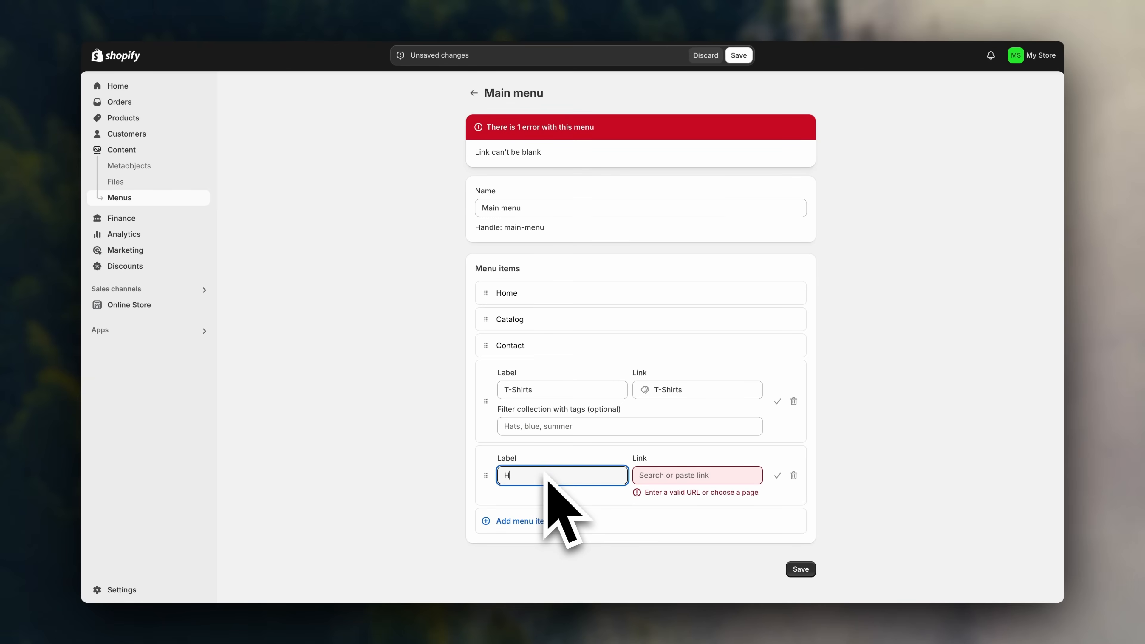
click(662, 474)
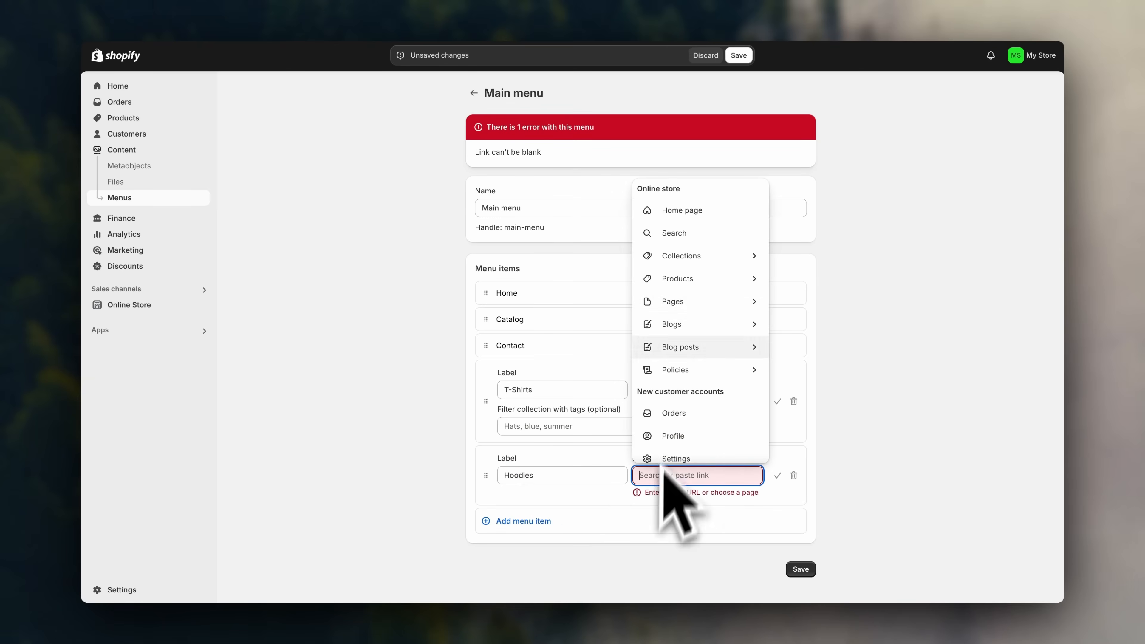
click(691, 257)
click(681, 405)
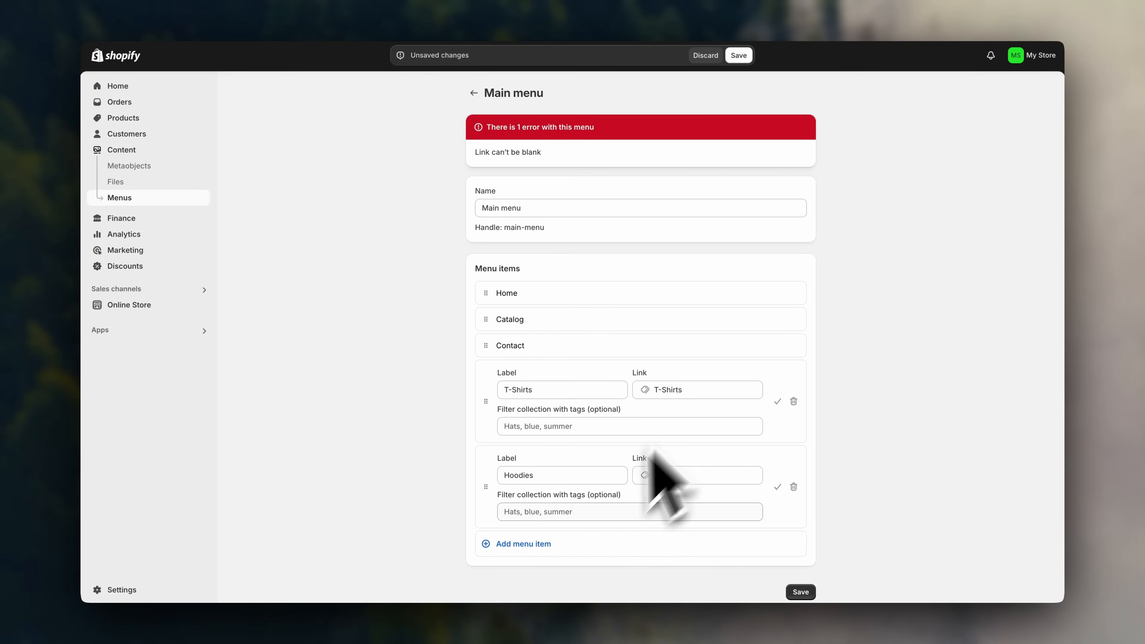
Add a Crewnecks menu item linked to the Crewnecks collection.
click(540, 543)
scroll(541, 555, down, 2)
text(Crewnecks)
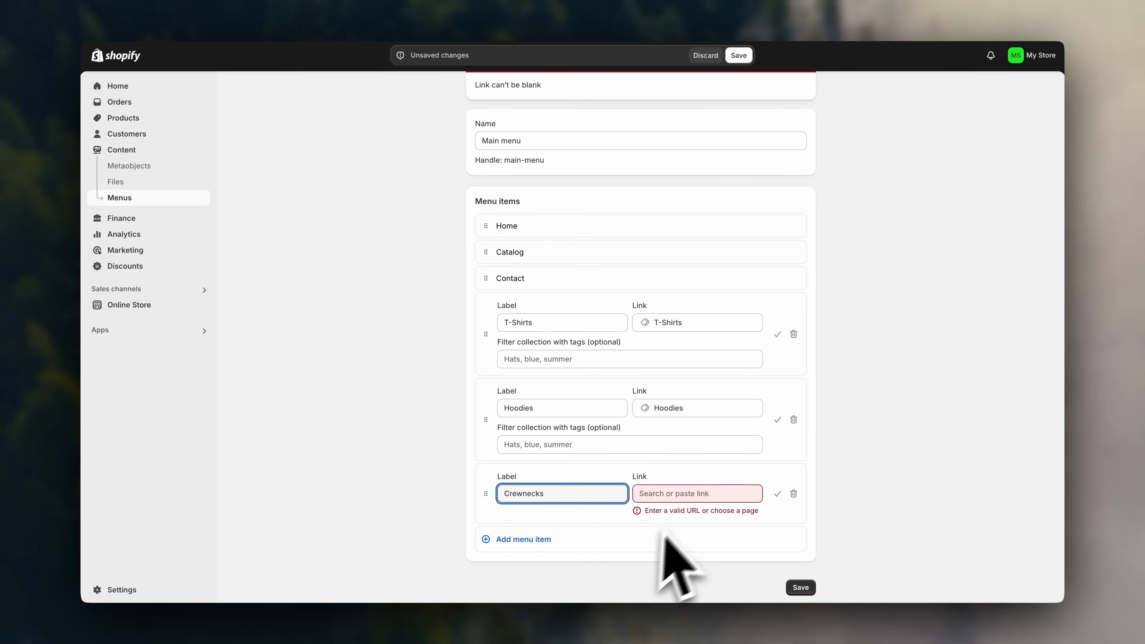
click(689, 493)
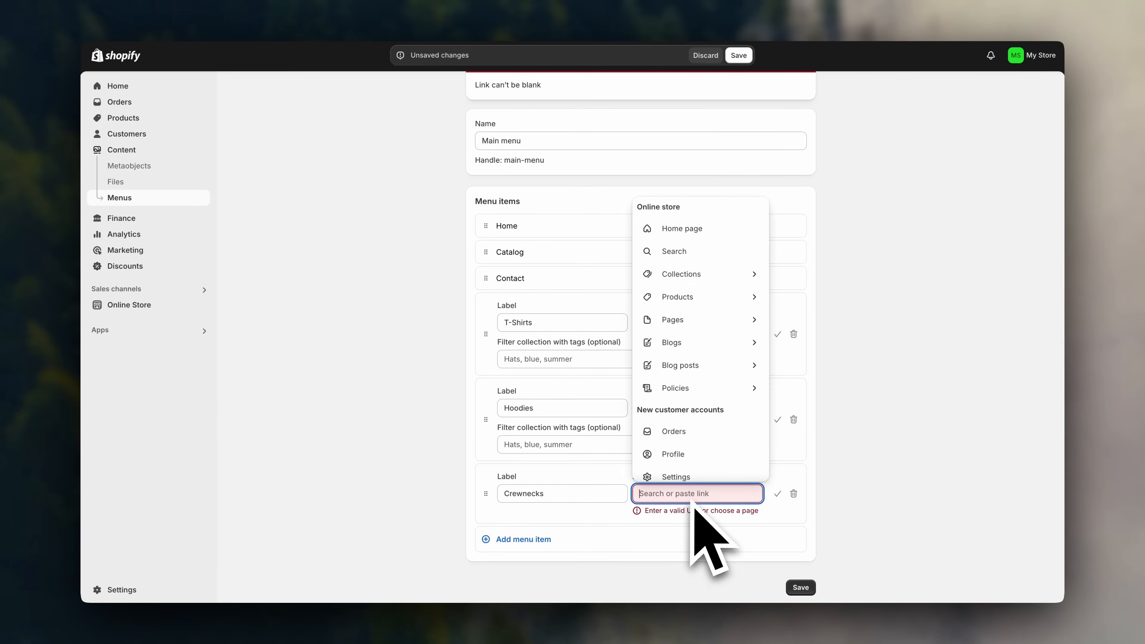
click(701, 273)
click(689, 401)
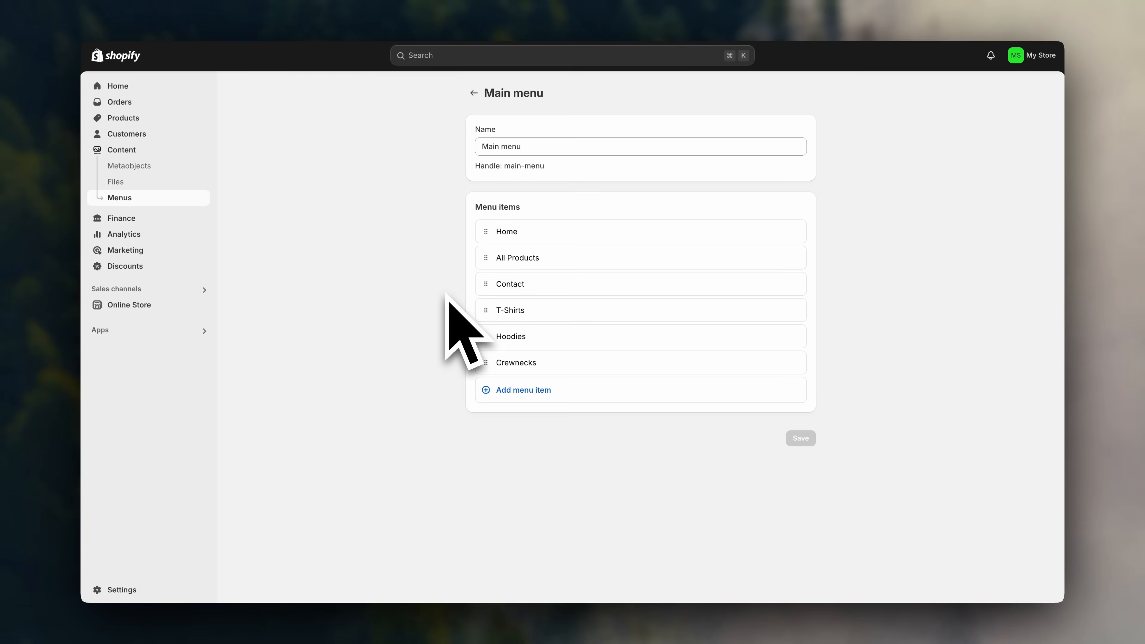
Drag T-Shirts, Hoodies and Crewnecks up beneath All Products in the Main menu.
drag(486, 311, 505, 280)
drag(510, 288, 514, 292)
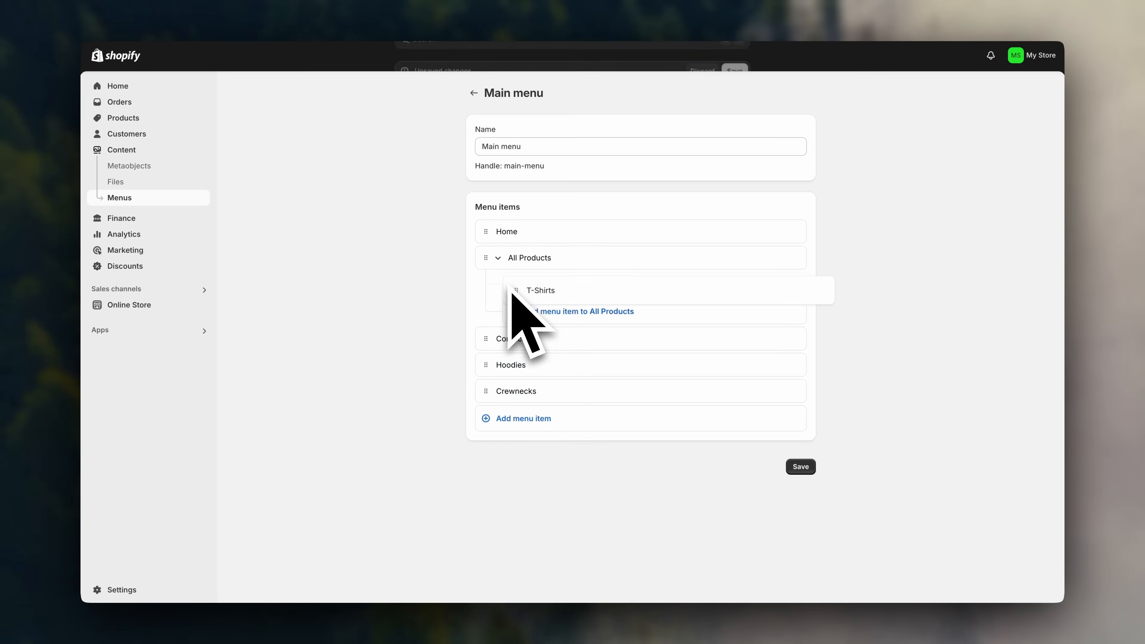
drag(492, 368, 521, 320)
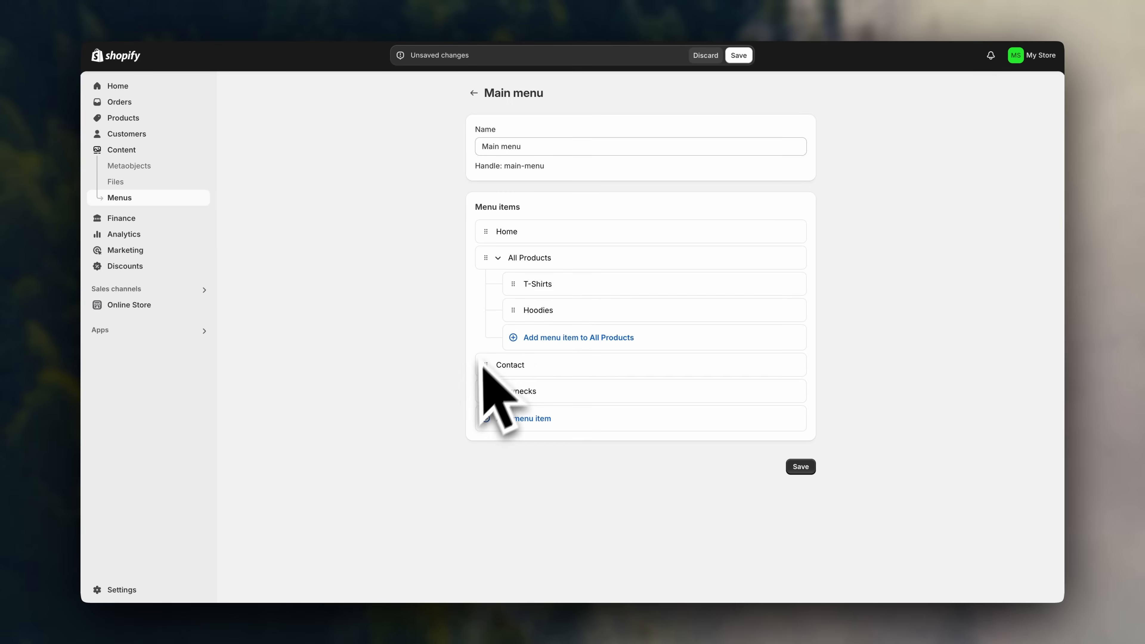
drag(485, 390, 510, 342)
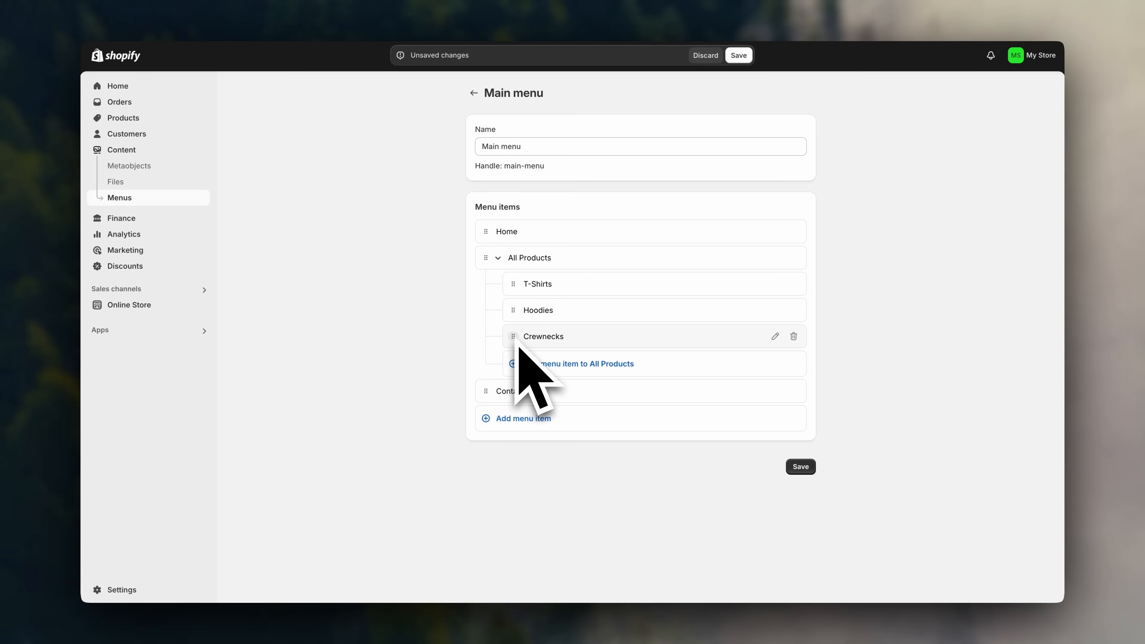
Make Crewnecks and Hoodies top-level items in that order after T-Shirts, and save the menu.
drag(516, 343, 493, 397)
drag(514, 310, 485, 345)
drag(554, 287, 521, 293)
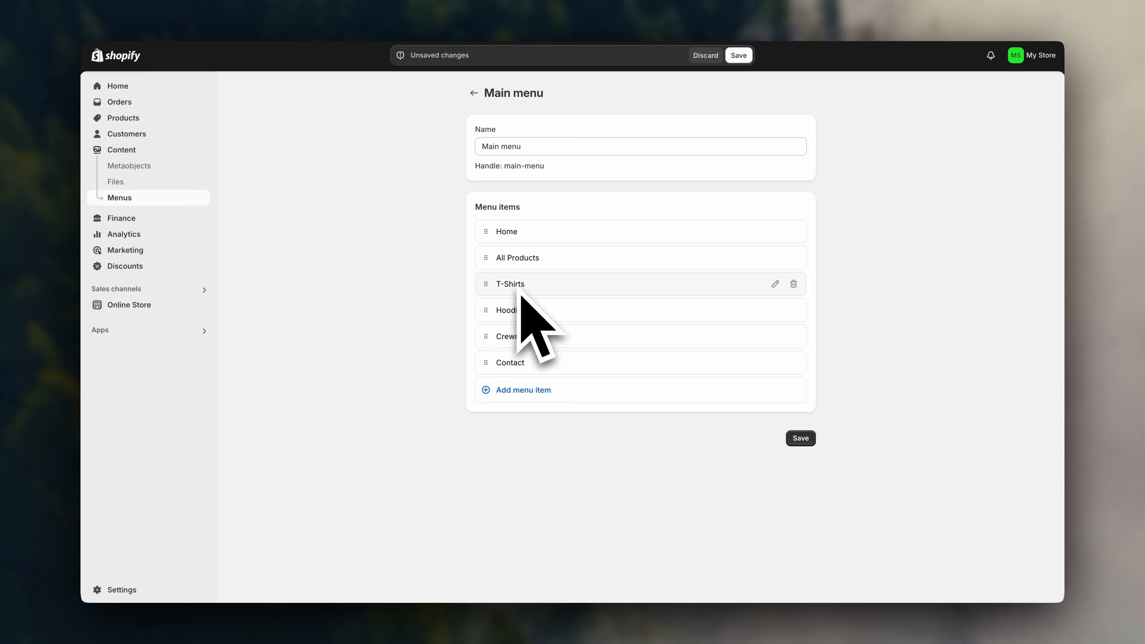
drag(486, 312, 486, 336)
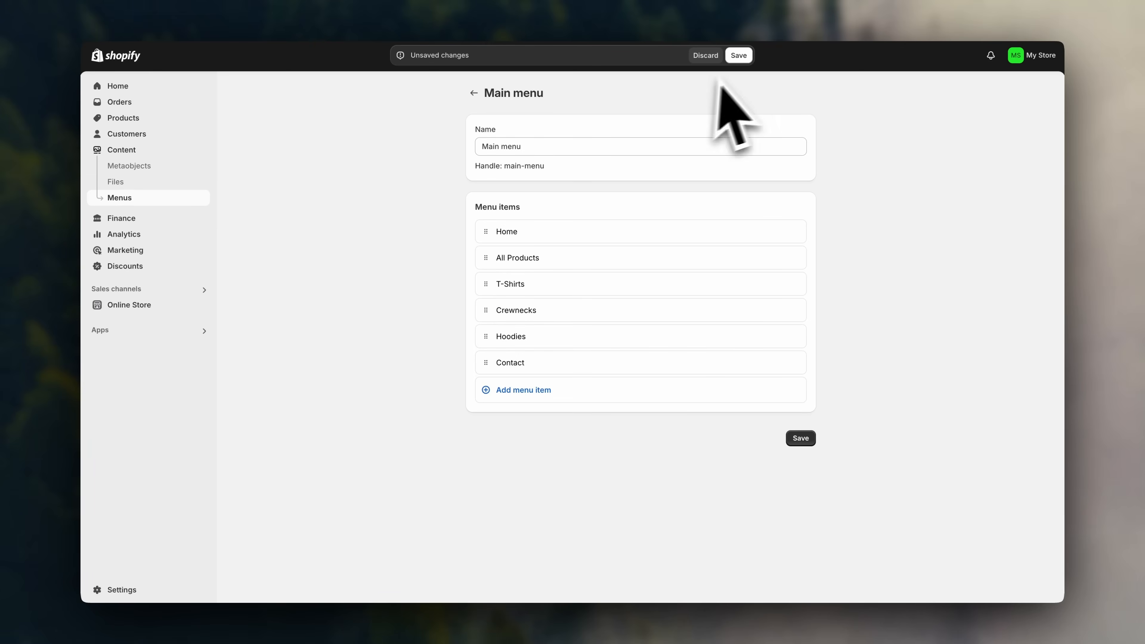
click(738, 55)
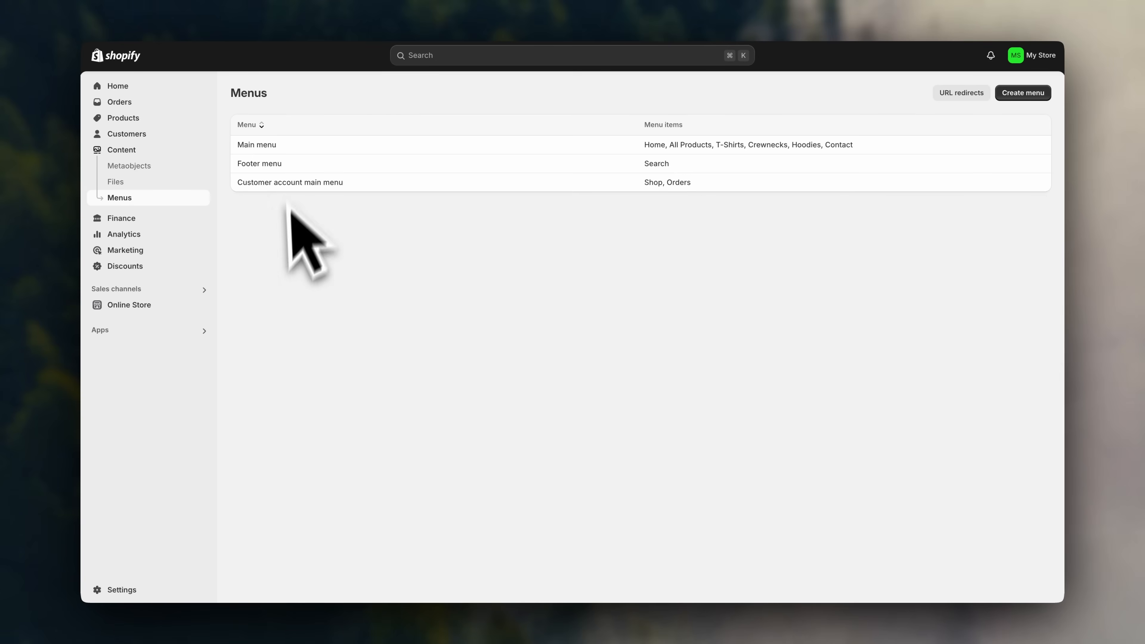
In the Dawn theme editor, preview the All Products, T-Shirts and Crewnecks pages, then return home.
click(156, 305)
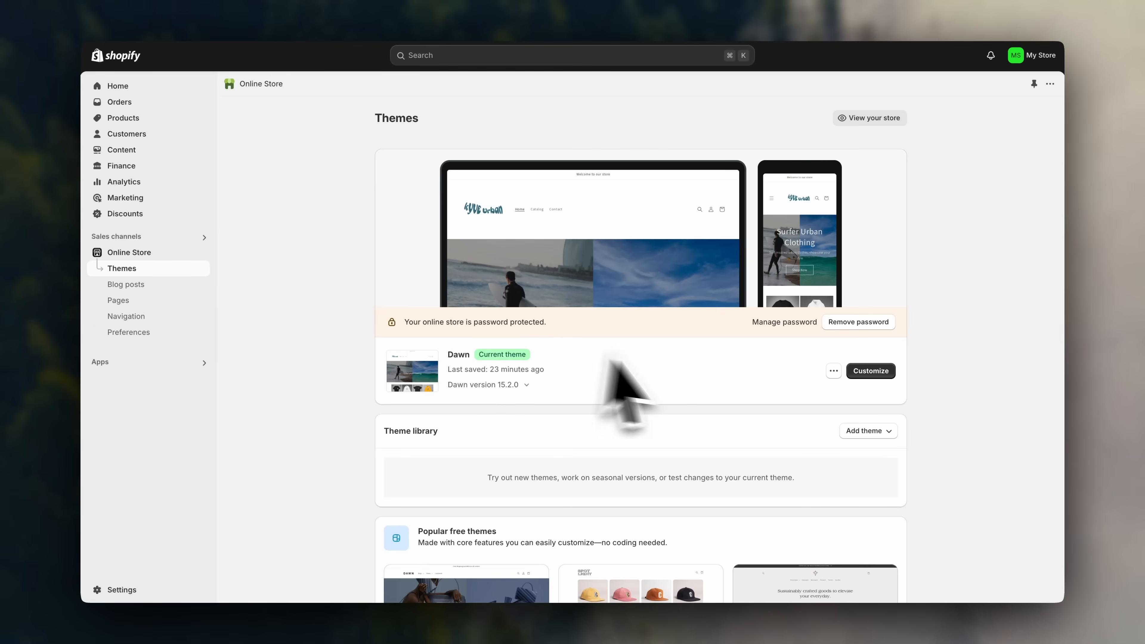
click(870, 371)
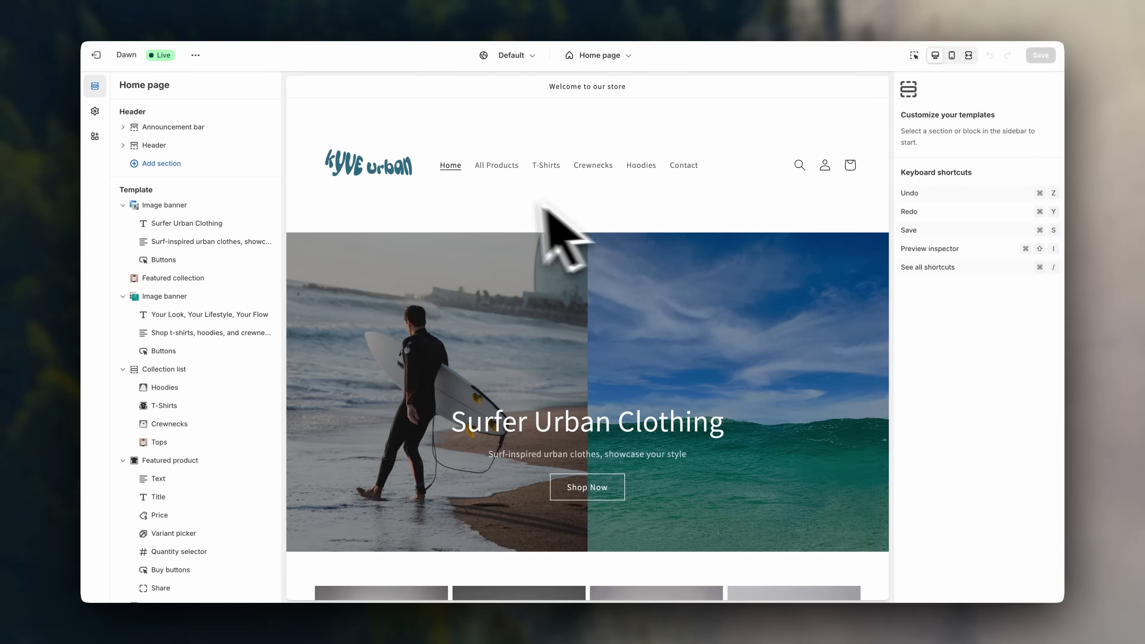
click(511, 179)
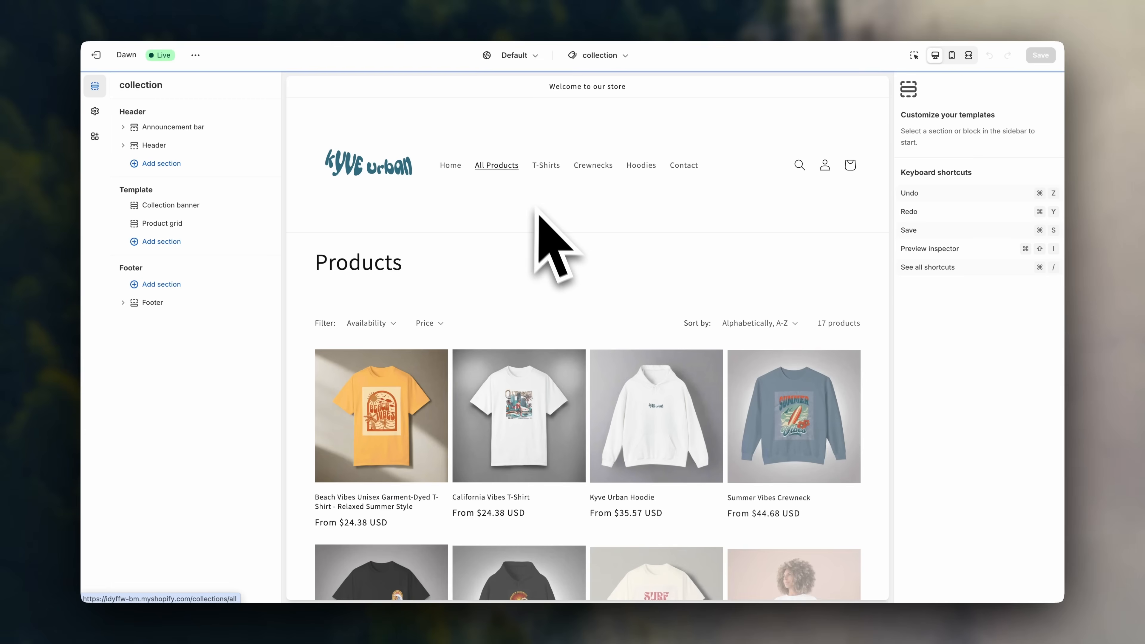
scroll(541, 225, down, 6)
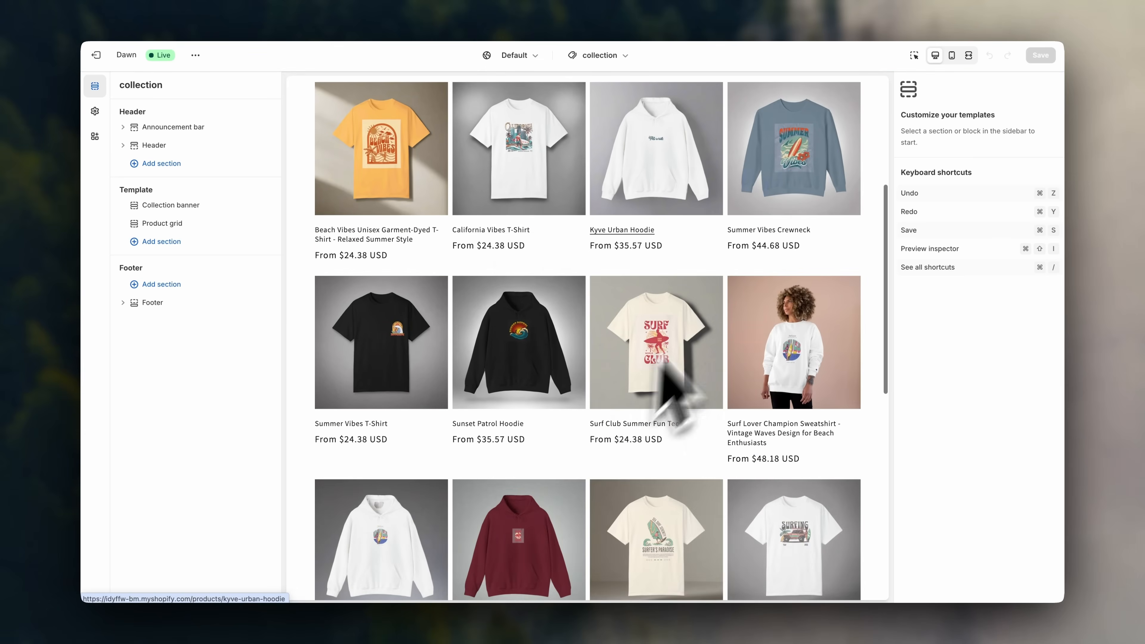
scroll(649, 338, up, 6)
click(545, 164)
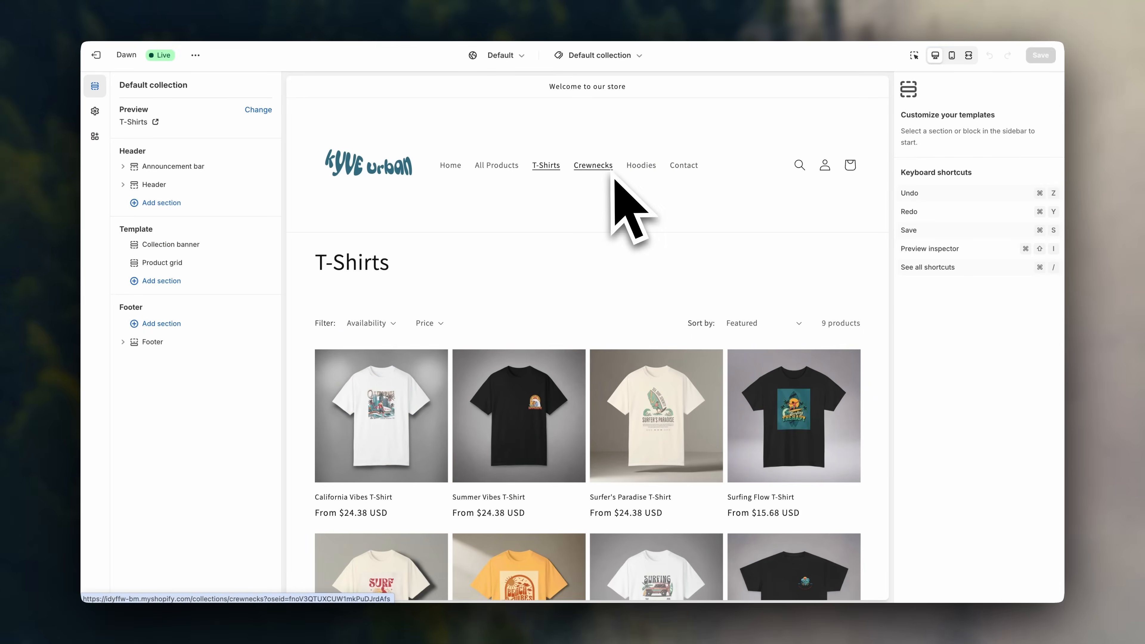
click(597, 166)
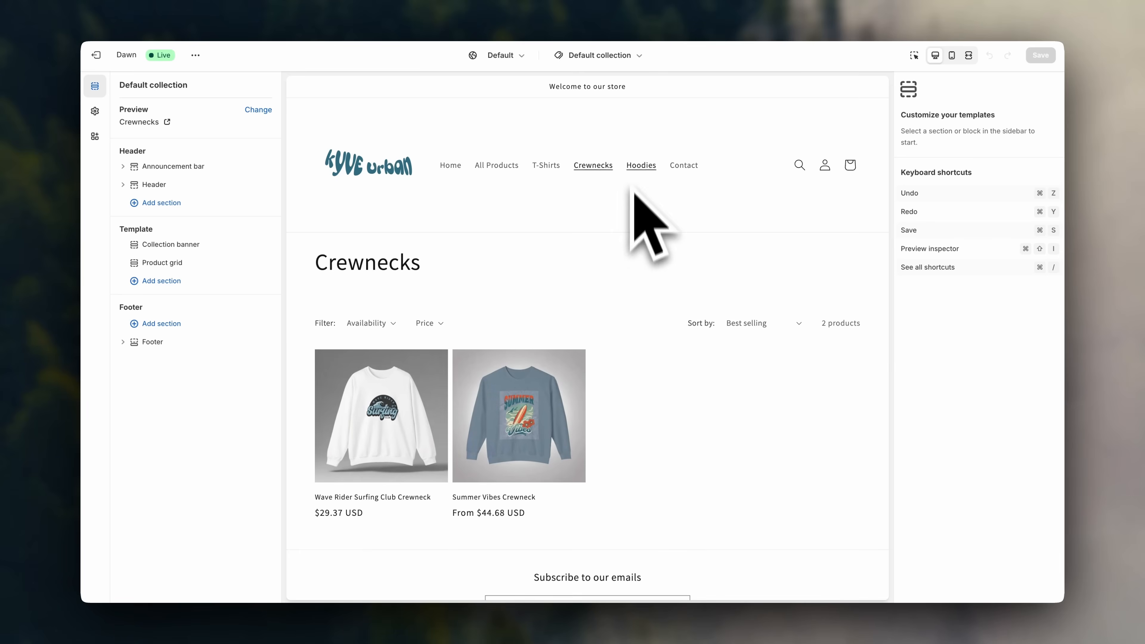
click(449, 166)
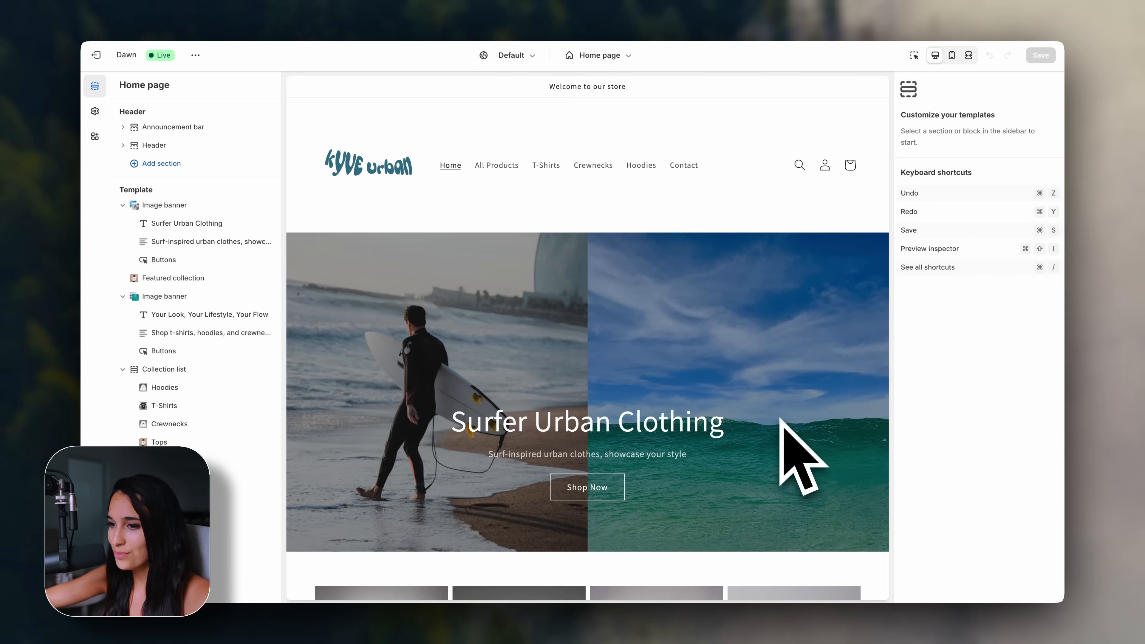
scroll(781, 420, down, 1)
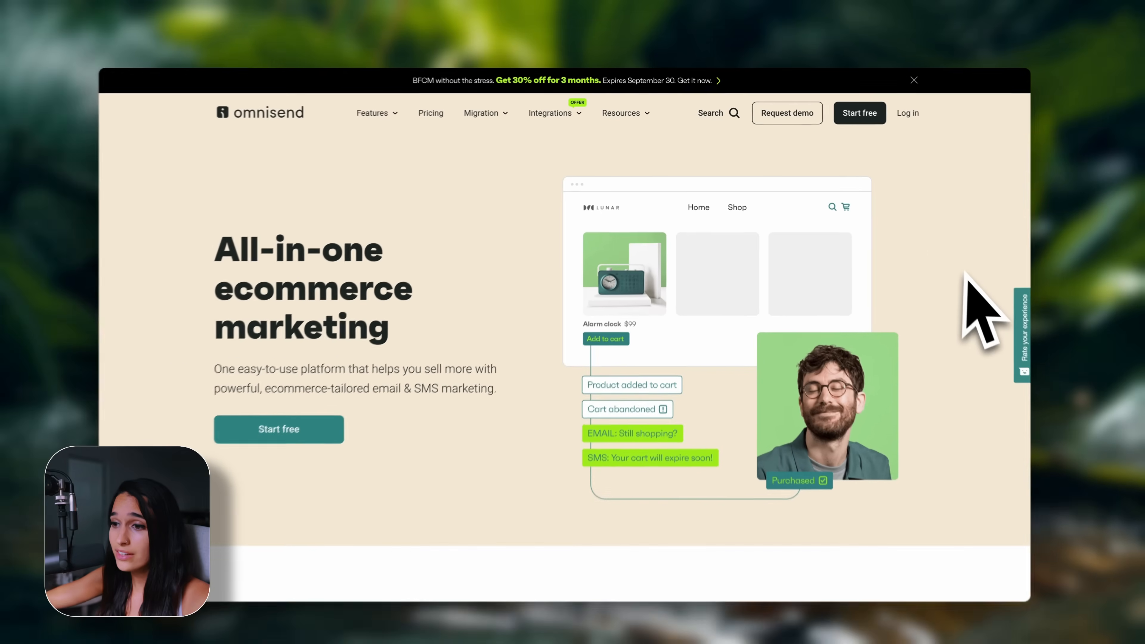
Scroll down Omnisend's homepage toward the popup templates gallery.
scroll(971, 353, down, 10)
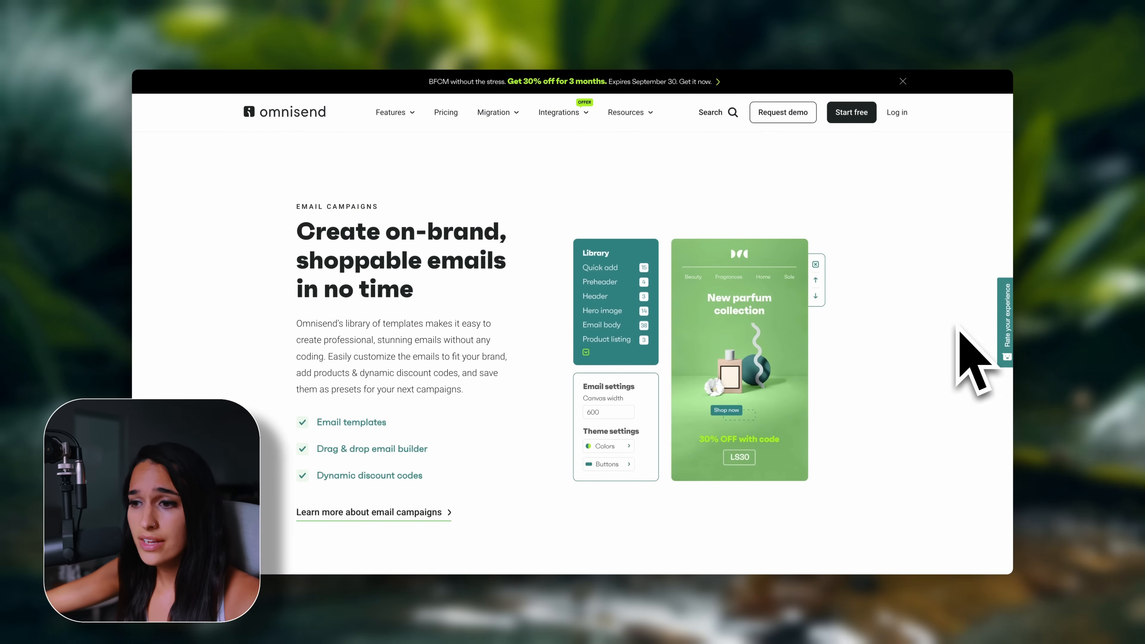
scroll(960, 332, down, 8)
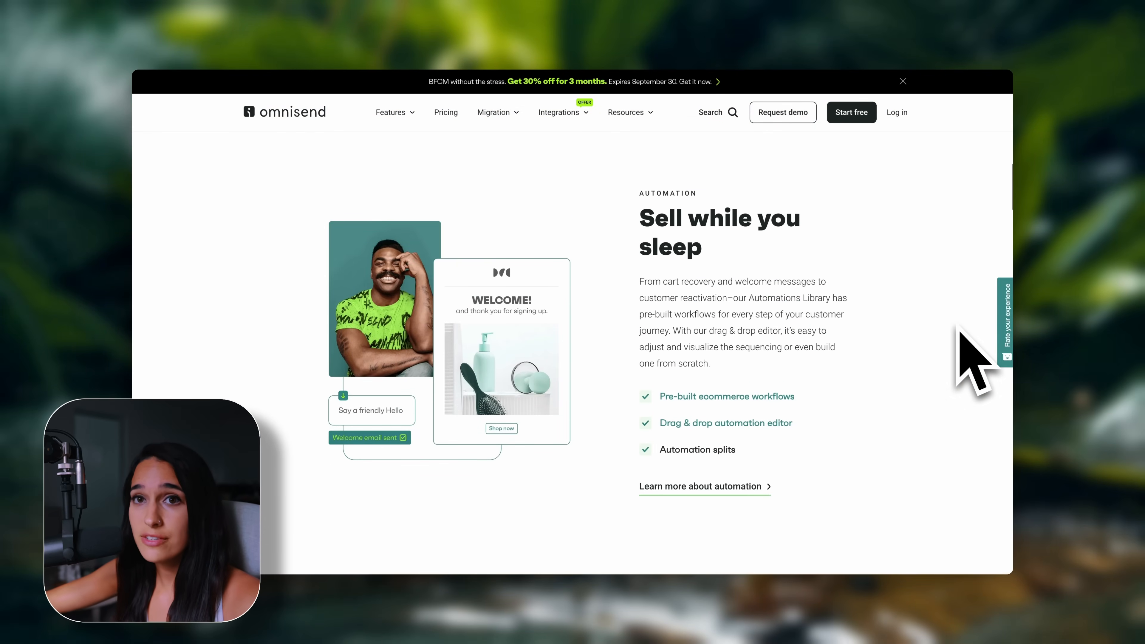
scroll(960, 331, down, 10)
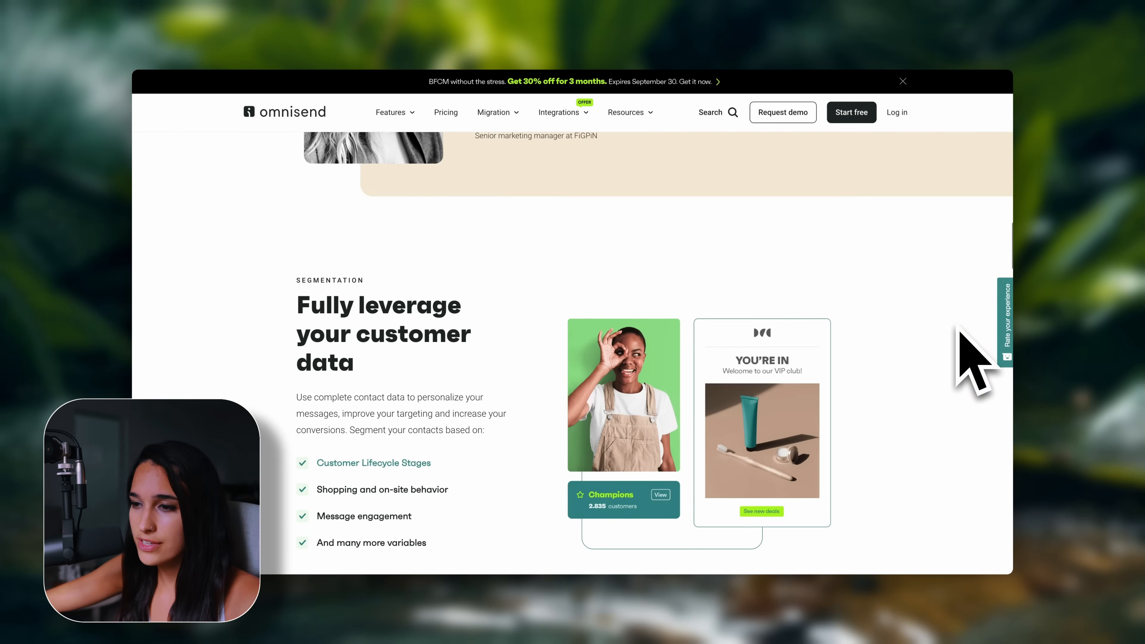
scroll(960, 331, down, 8)
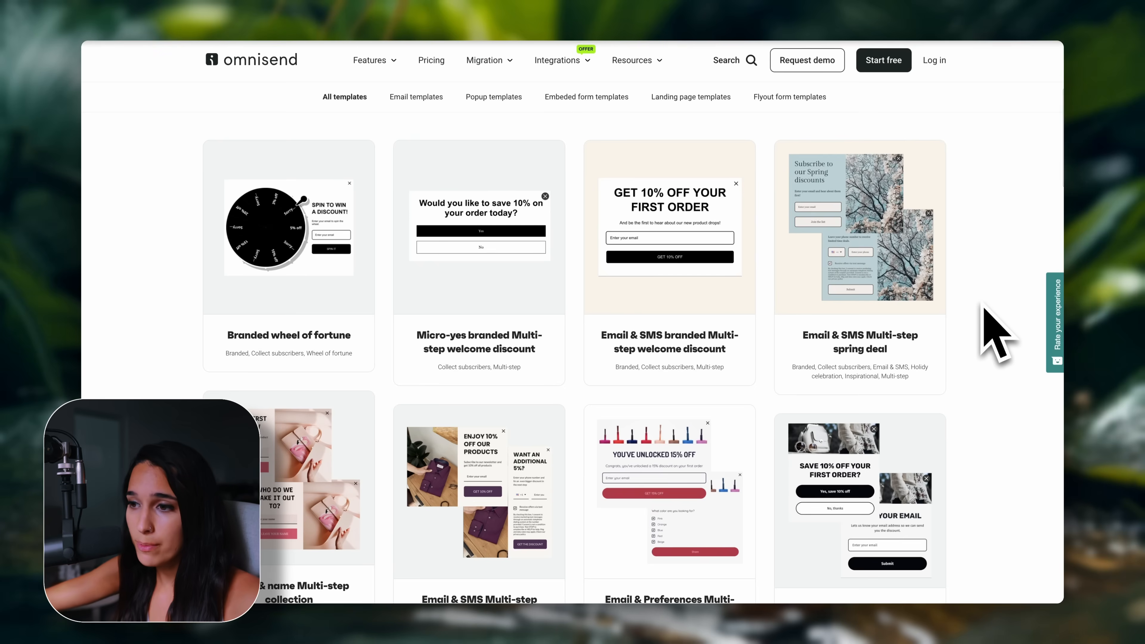
scroll(985, 306, down, 10)
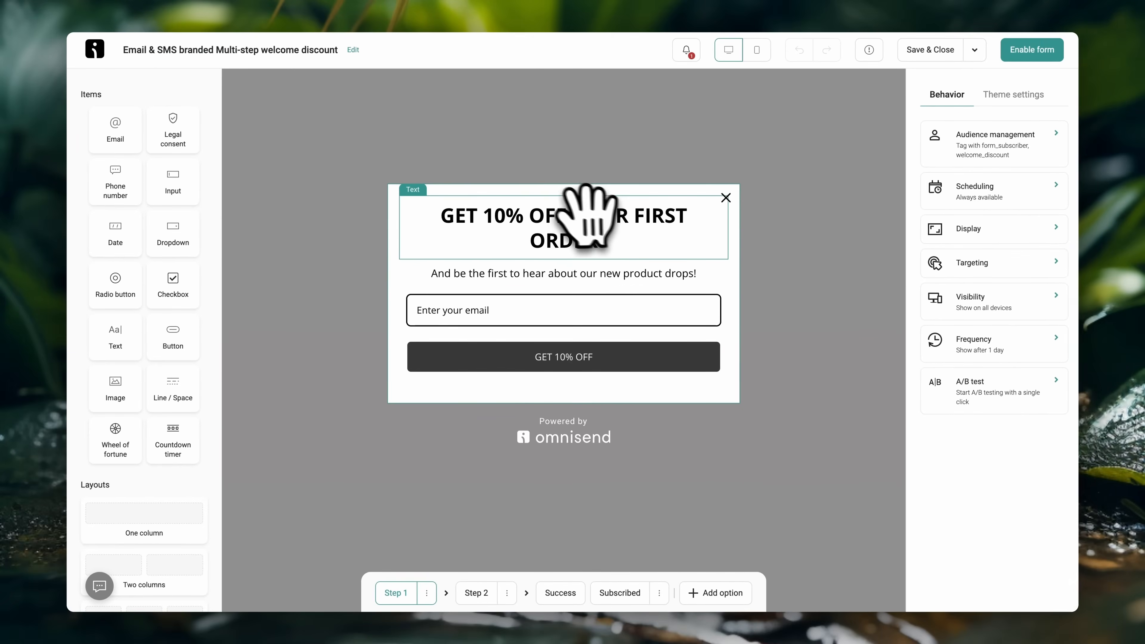
Select the popup's 'GET 10% OFF YOUR FIRST ORDER' heading block.
click(599, 210)
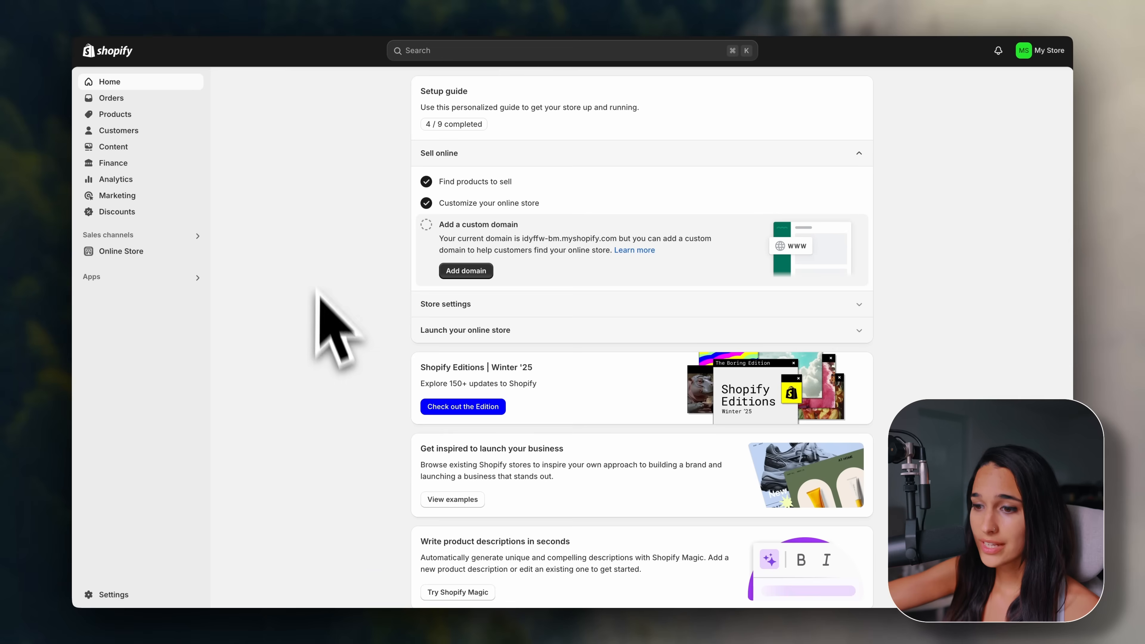
Open the Payments settings and browse the payment-provider search for adding another method.
click(146, 594)
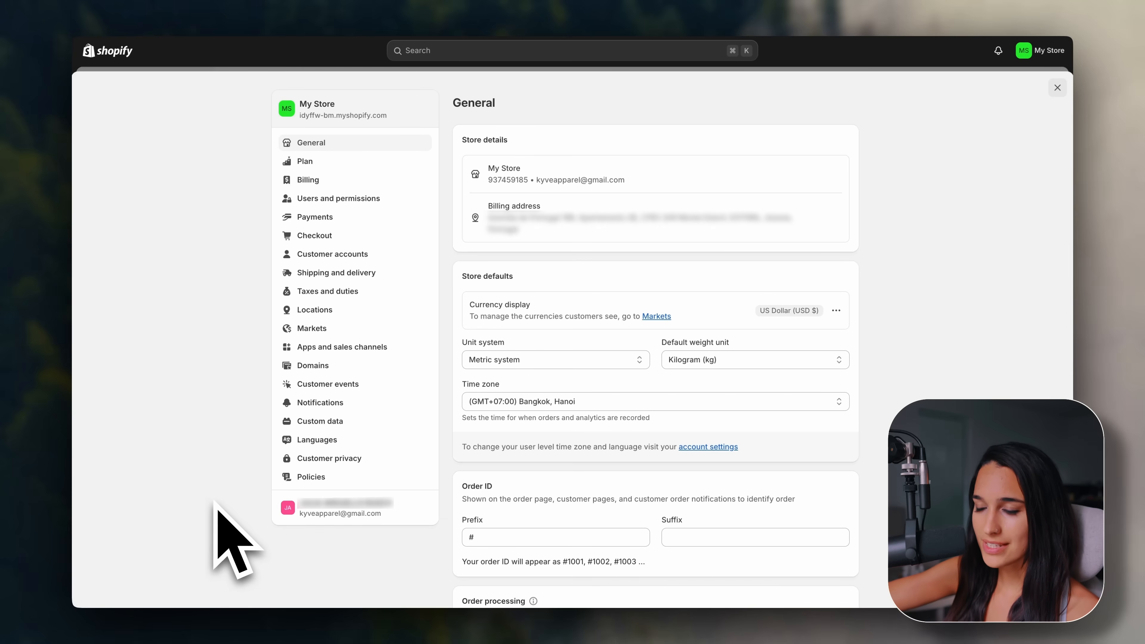
click(301, 225)
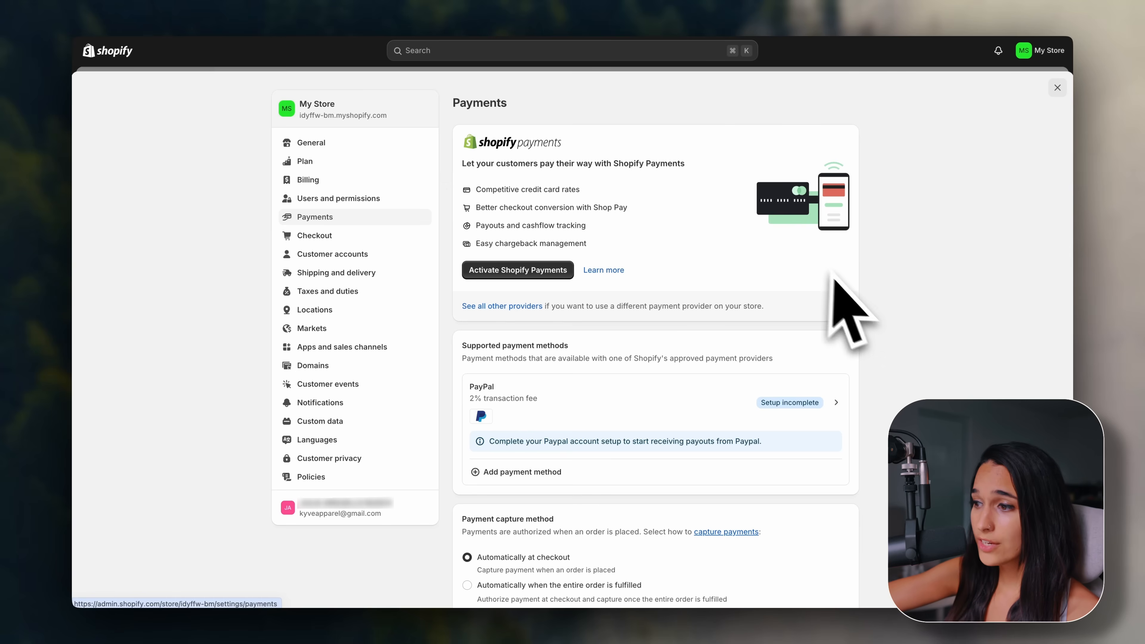
scroll(869, 303, down, 2)
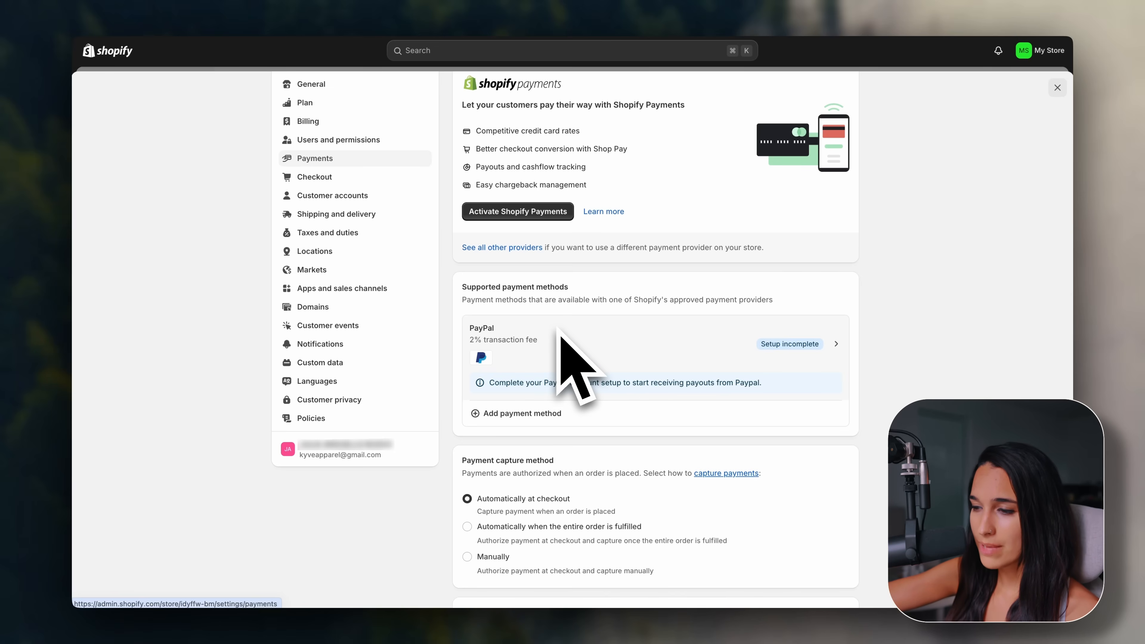
click(546, 420)
click(586, 170)
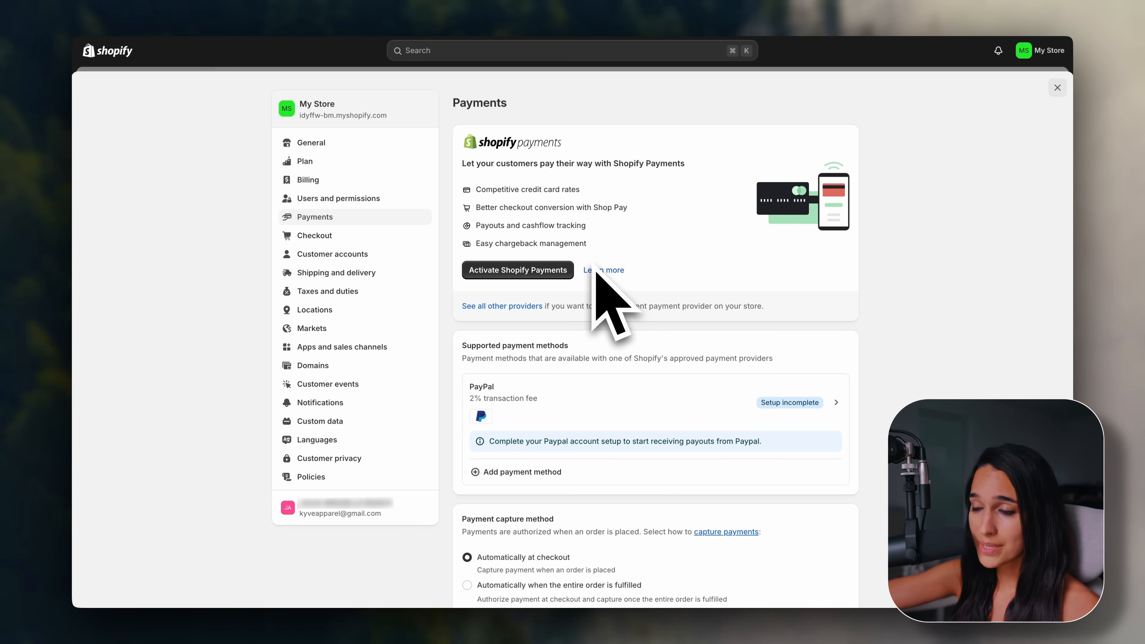
click(310, 2)
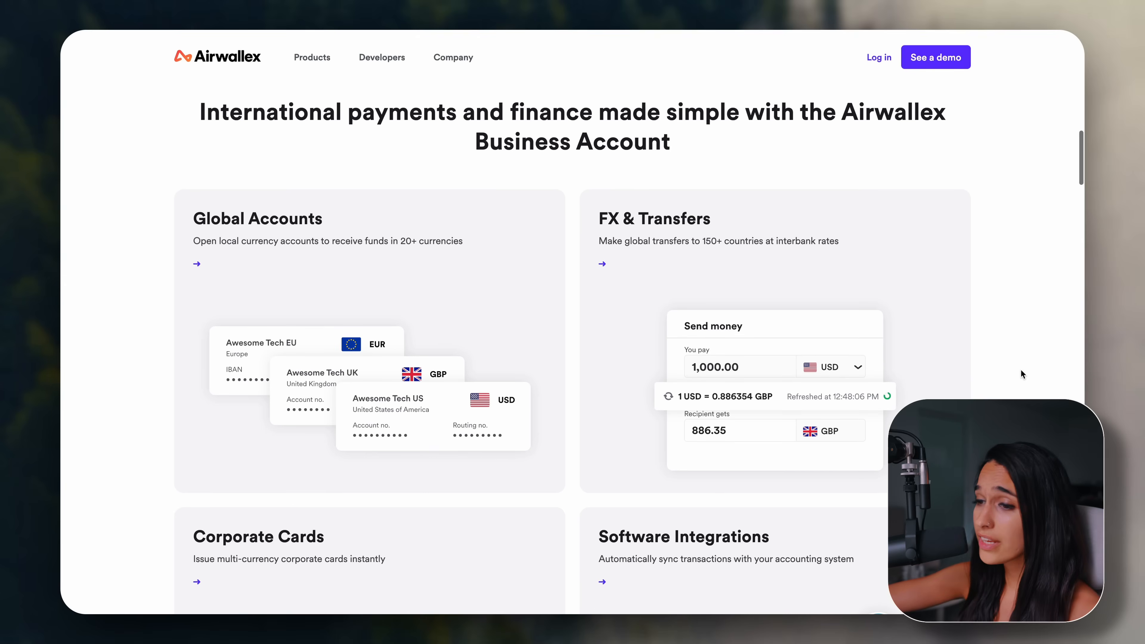
scroll(1010, 368, down, 2)
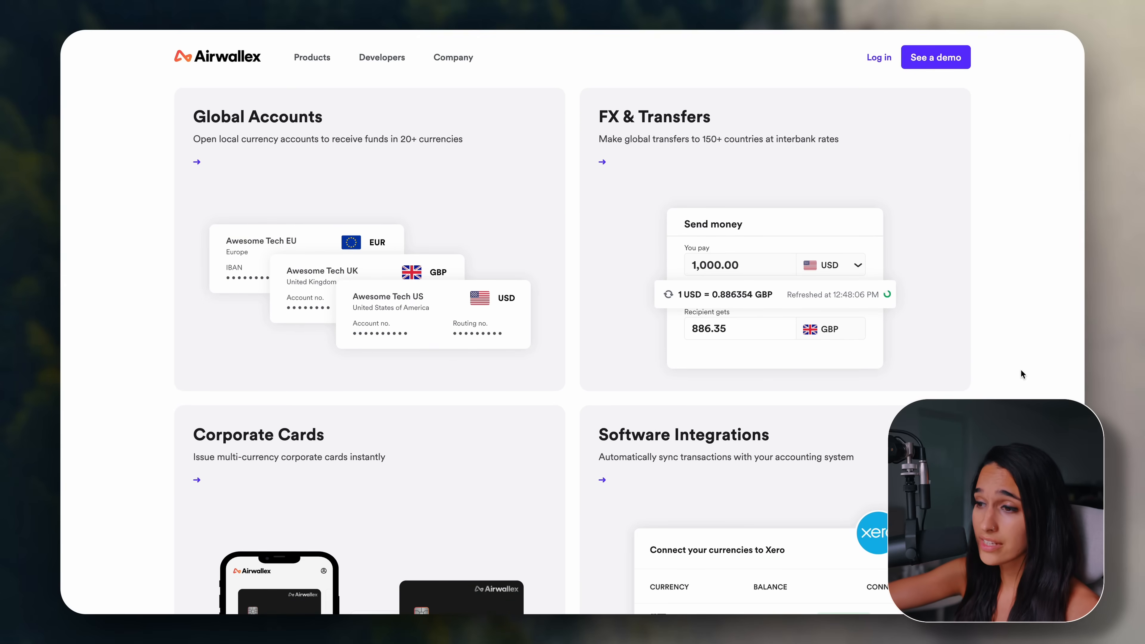
scroll(1020, 370, down, 3)
scroll(1020, 369, down, 3)
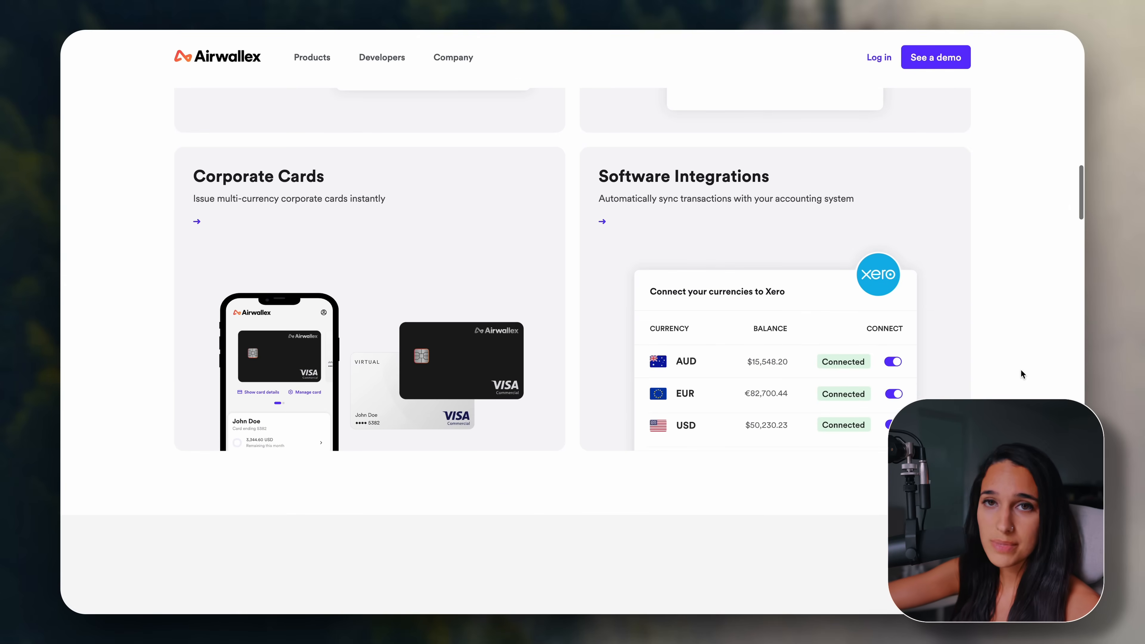
scroll(1020, 369, down, 8)
scroll(1020, 369, down, 2)
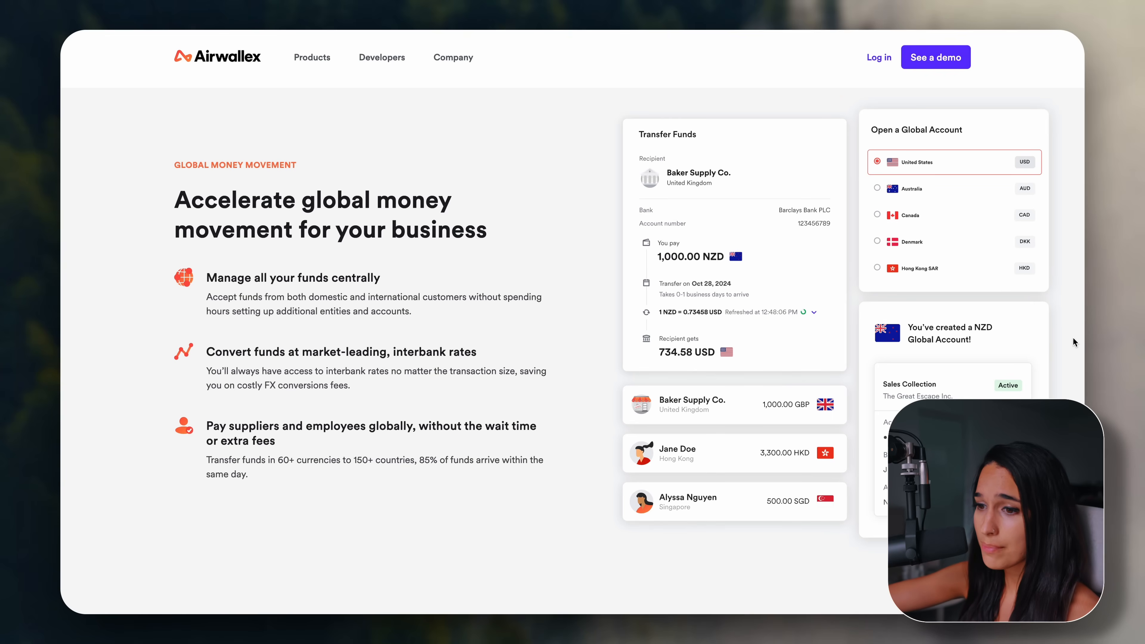
scroll(1072, 342, down, 8)
scroll(1072, 342, down, 4)
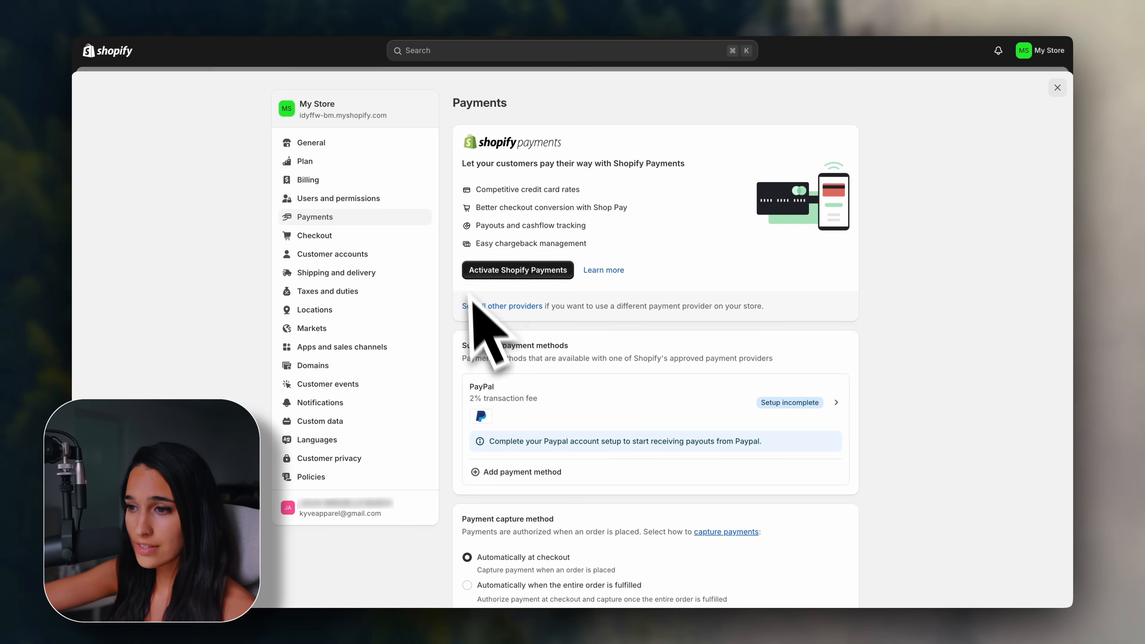
Require first and last names and a shipping phone number at checkout, save, and open Markets.
click(409, 236)
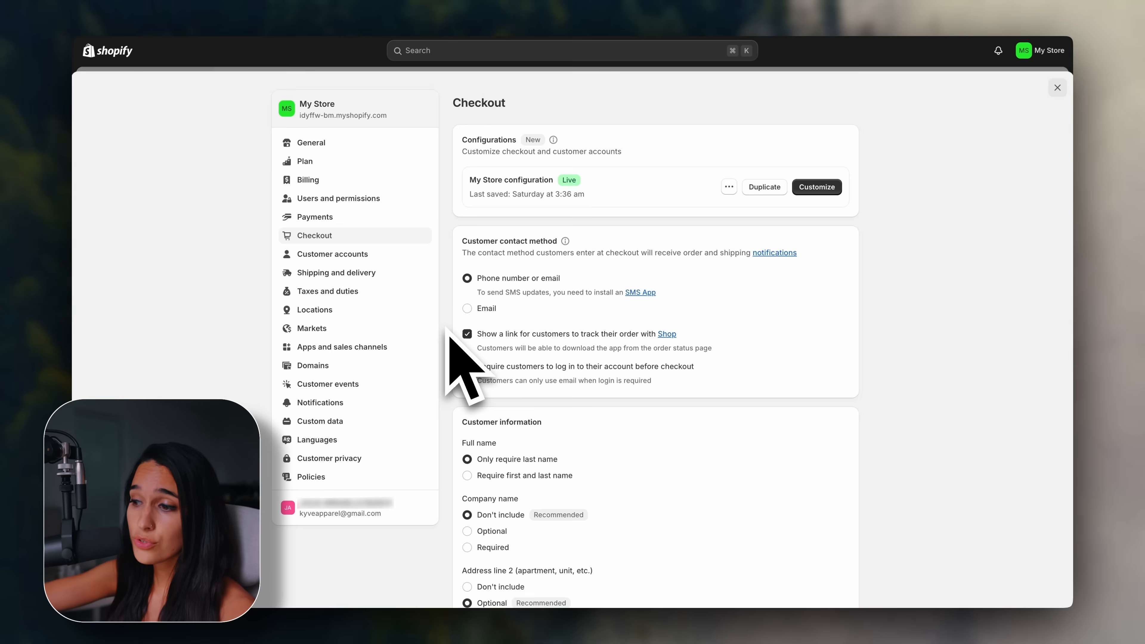
scroll(449, 333, down, 5)
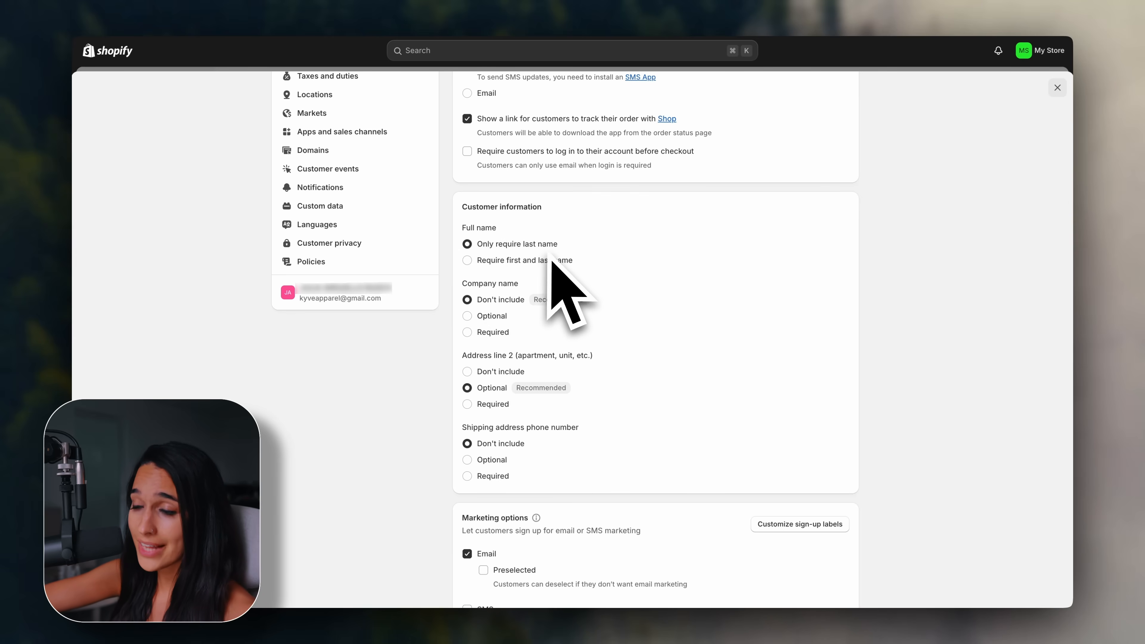
click(471, 266)
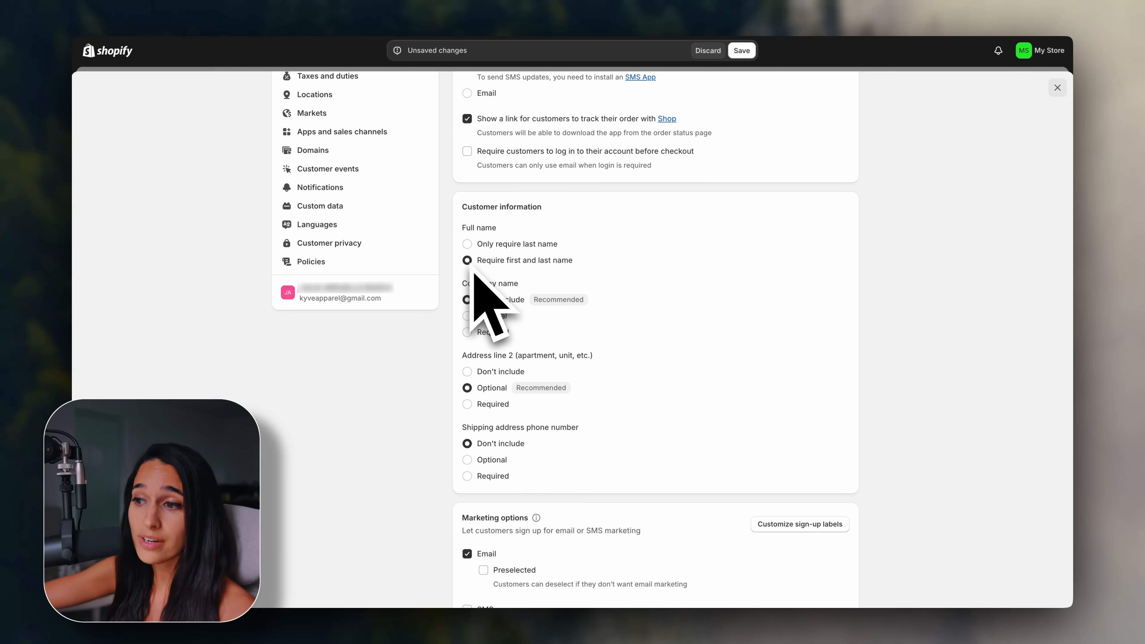
scroll(473, 275, down, 1)
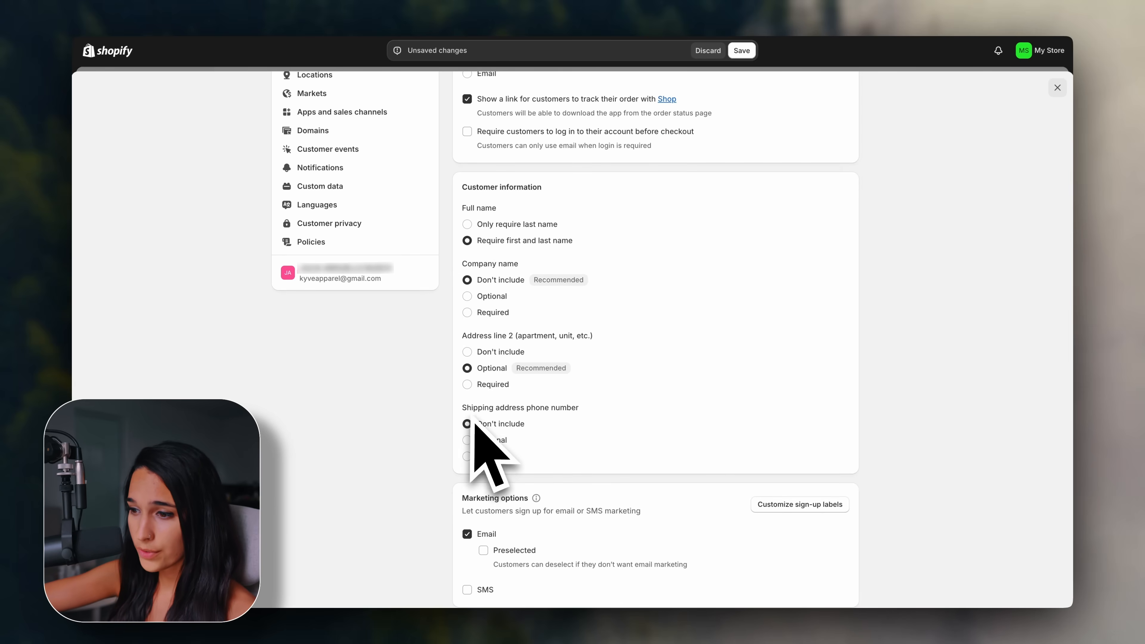
click(490, 456)
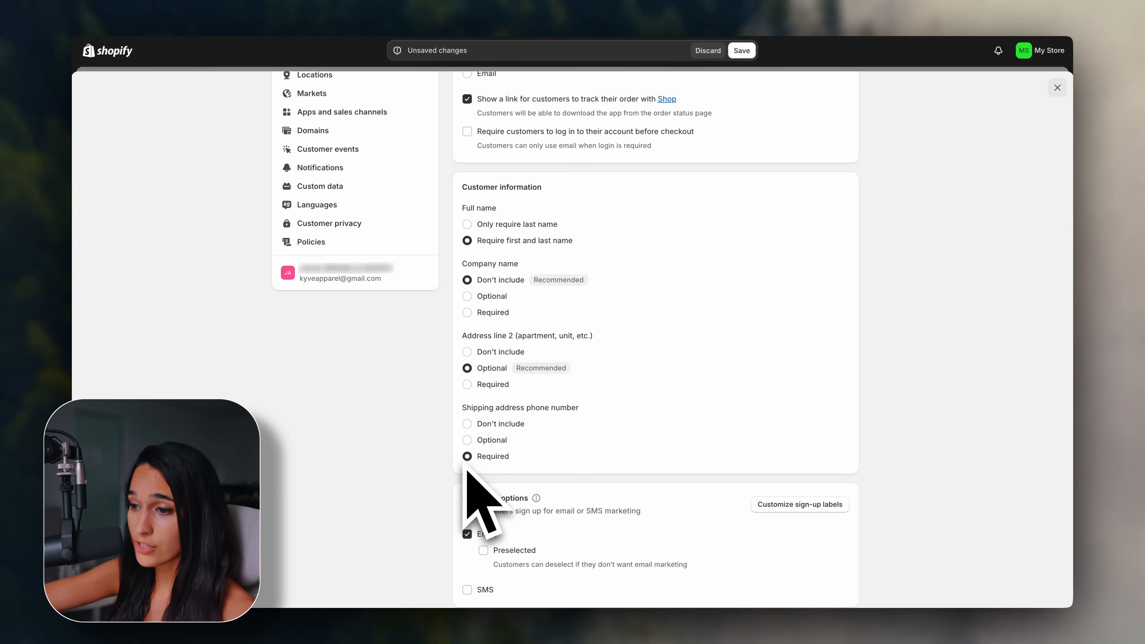
scroll(450, 478, up, 5)
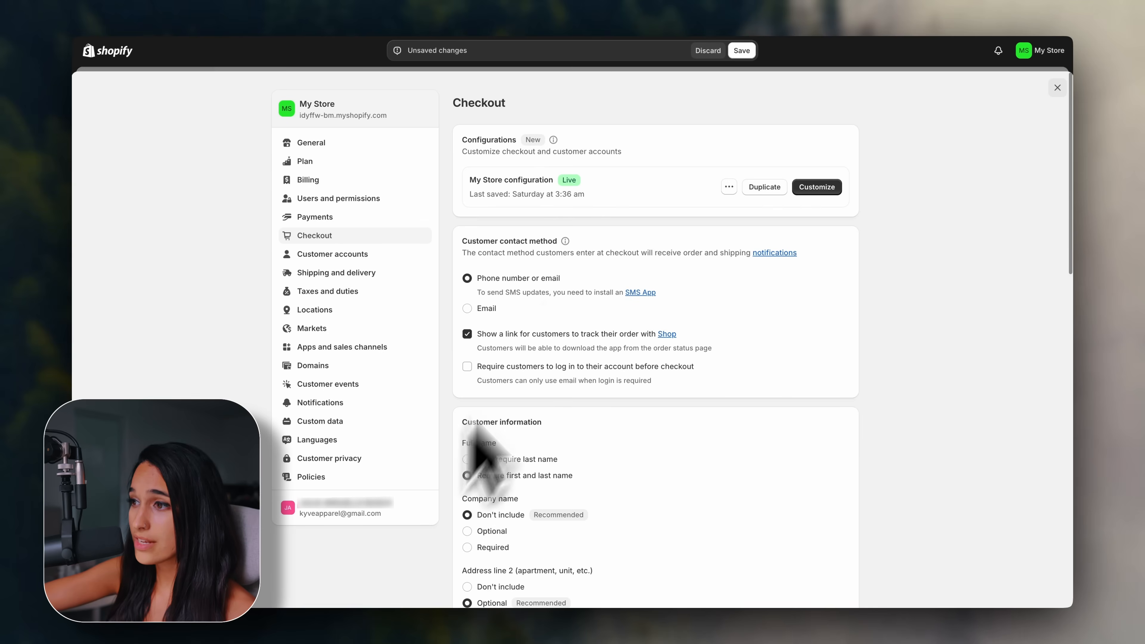
click(741, 50)
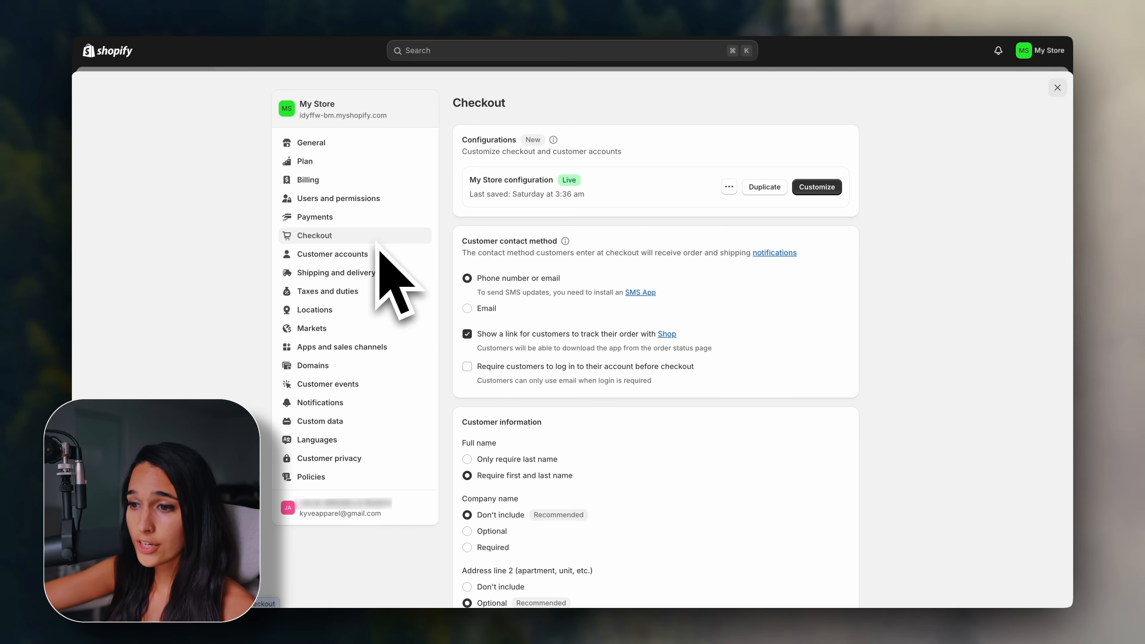
click(347, 332)
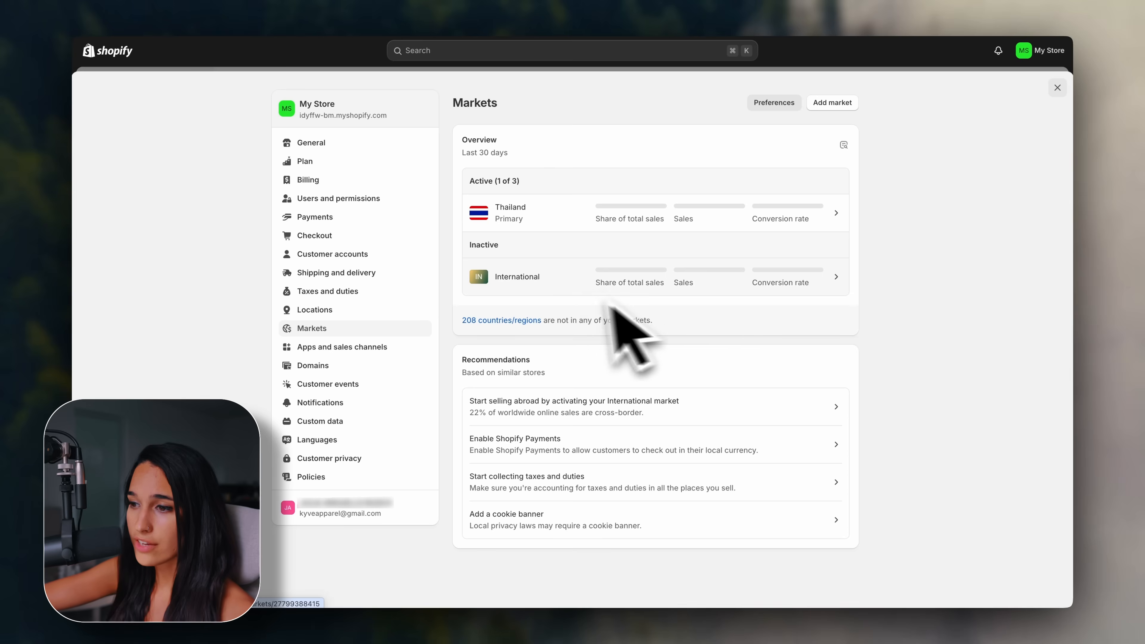
Open the International market's editor and review its country list, closing without changes.
click(548, 289)
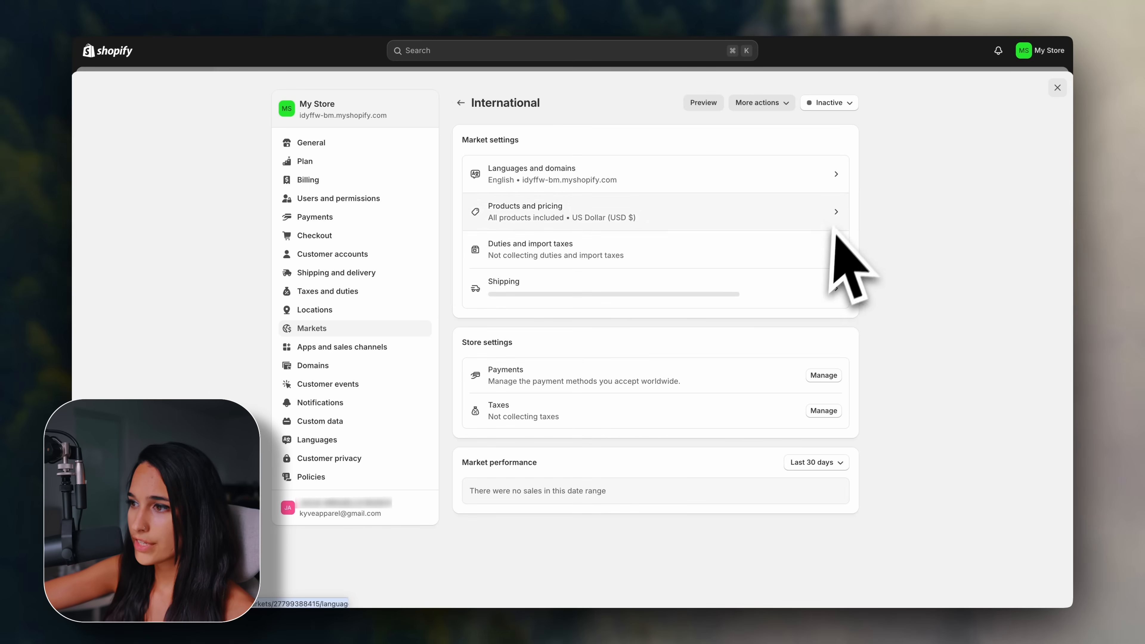
click(784, 108)
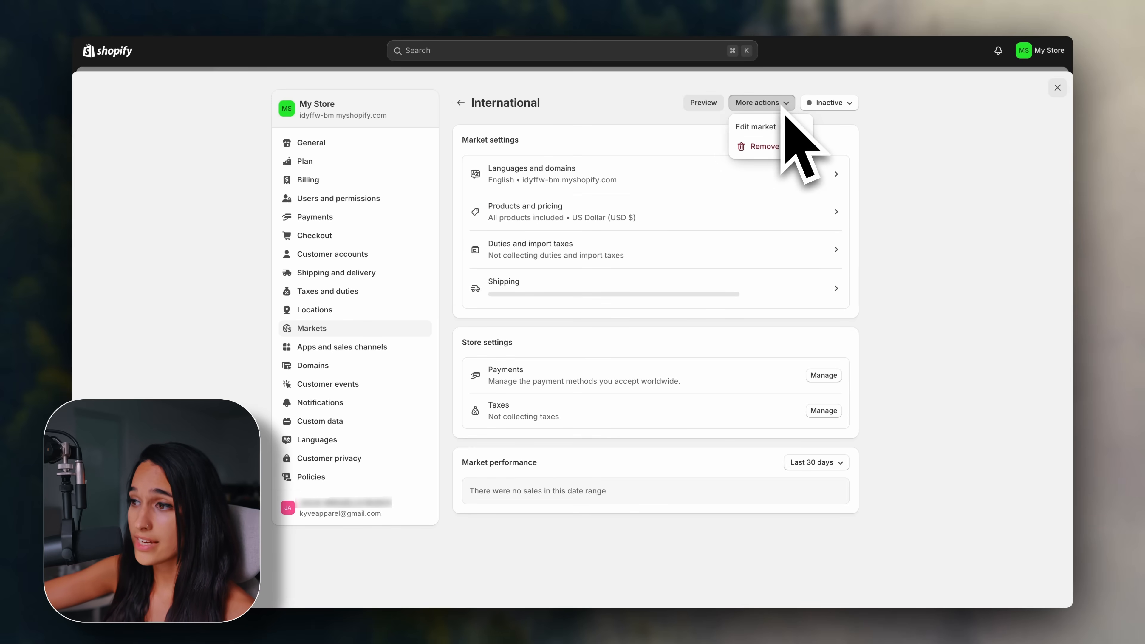
click(792, 128)
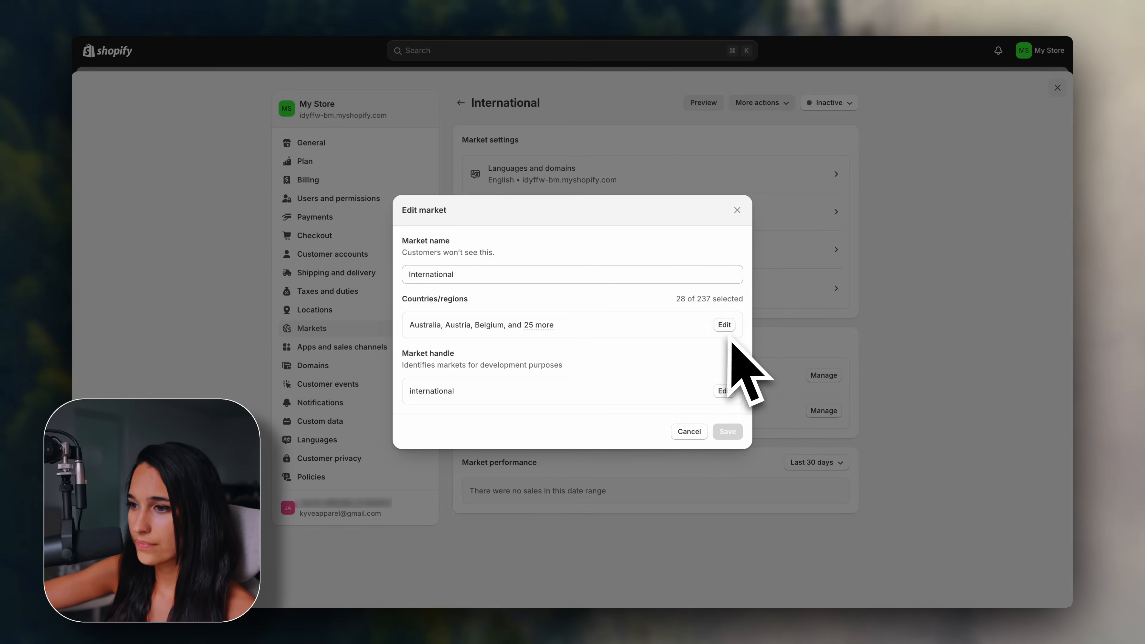
click(725, 326)
scroll(612, 481, down, 5)
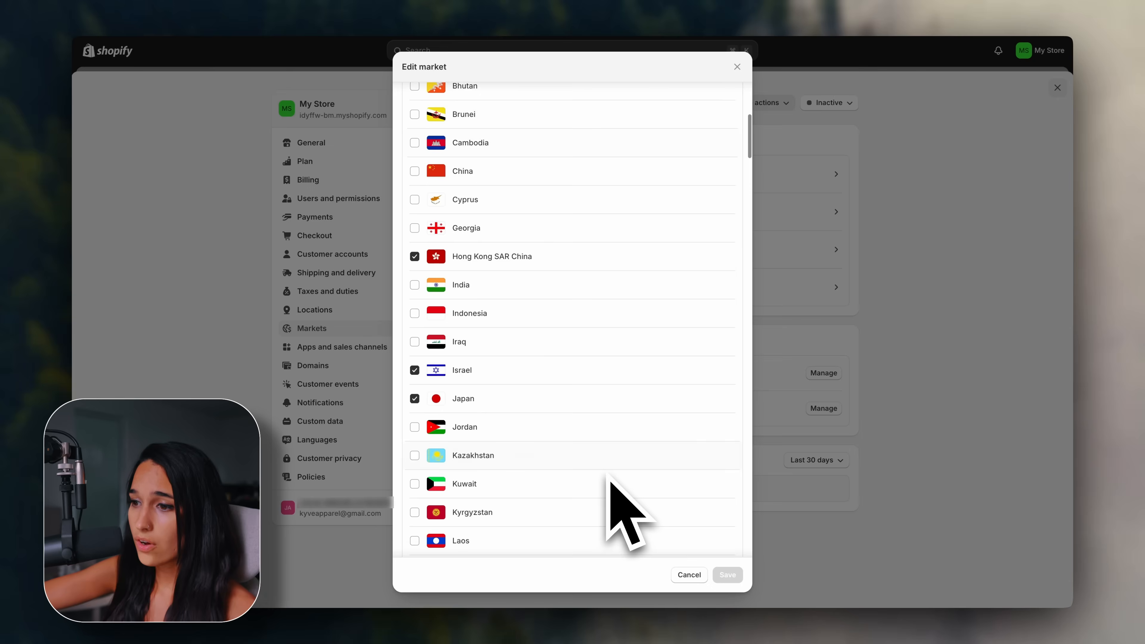
scroll(609, 478, down, 15)
scroll(611, 480, down, 9)
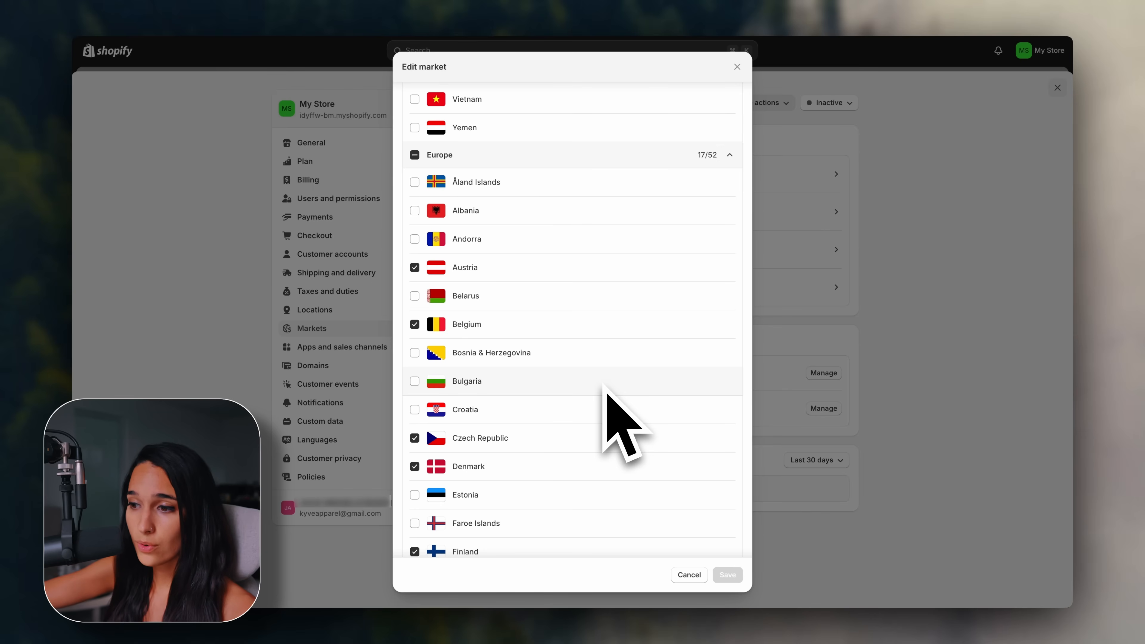
scroll(604, 385, down, 10)
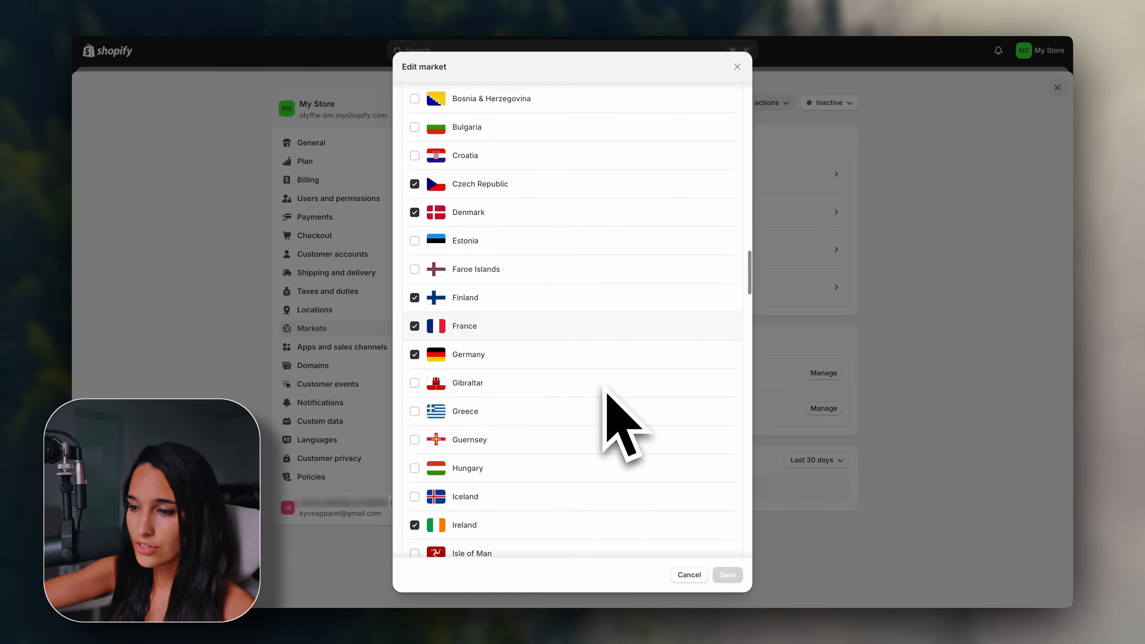
click(690, 572)
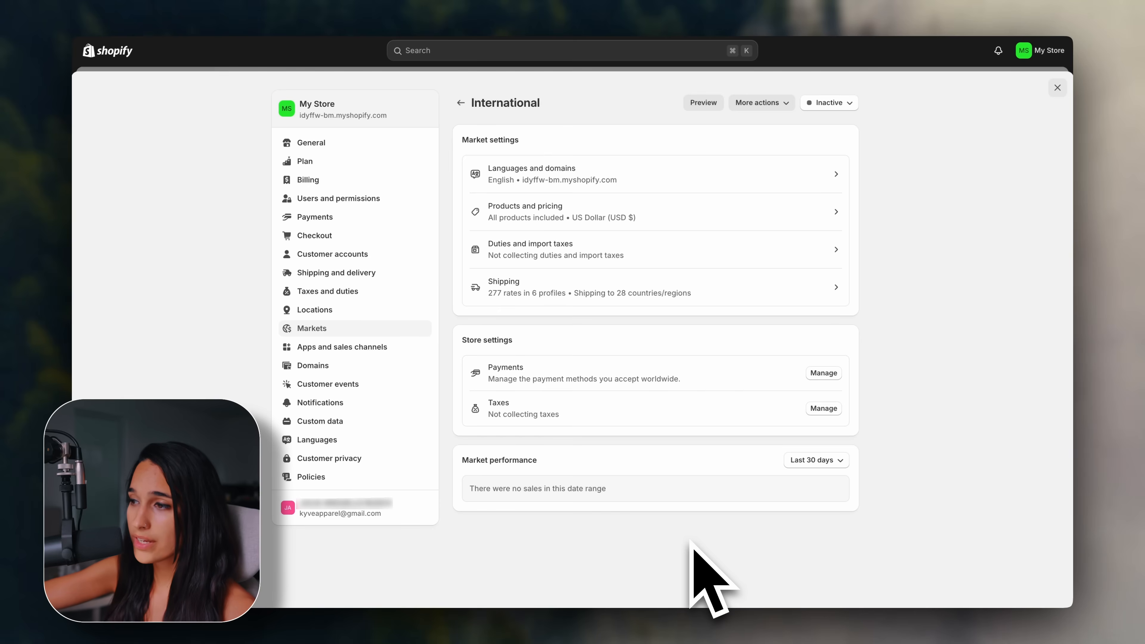
Set the International market's status to Active, save, and return to the Markets overview.
click(848, 106)
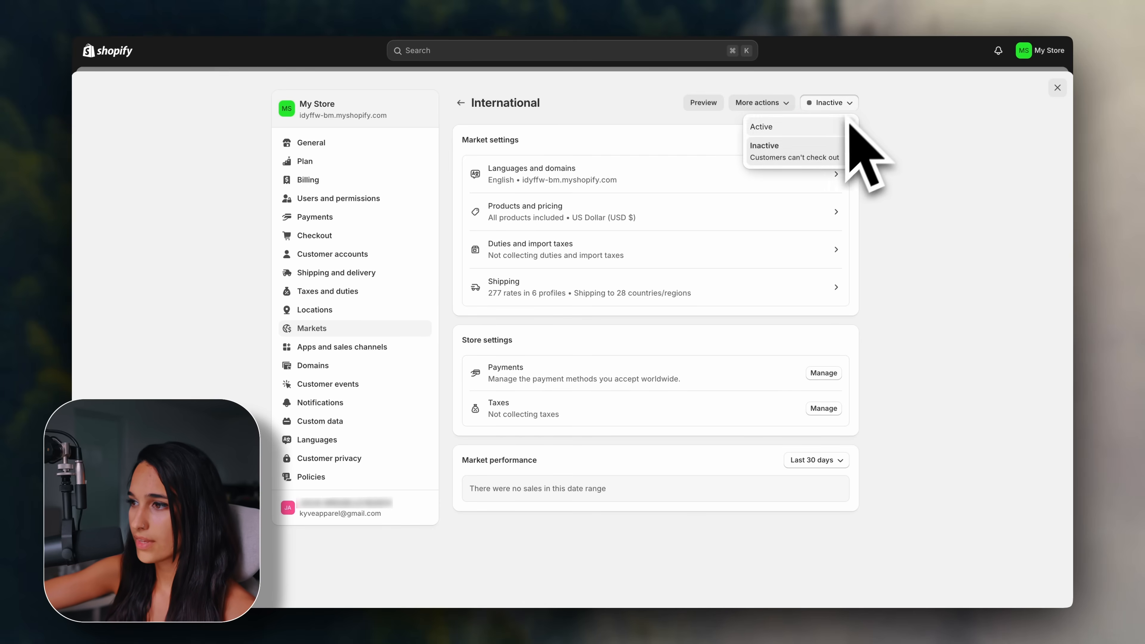
click(834, 127)
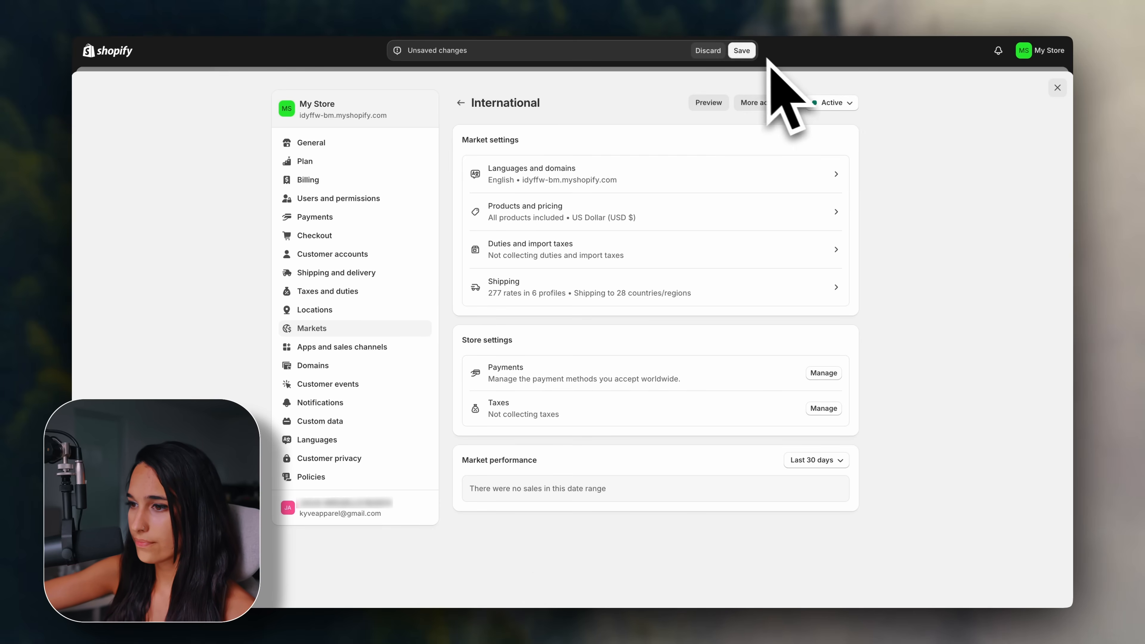
click(743, 51)
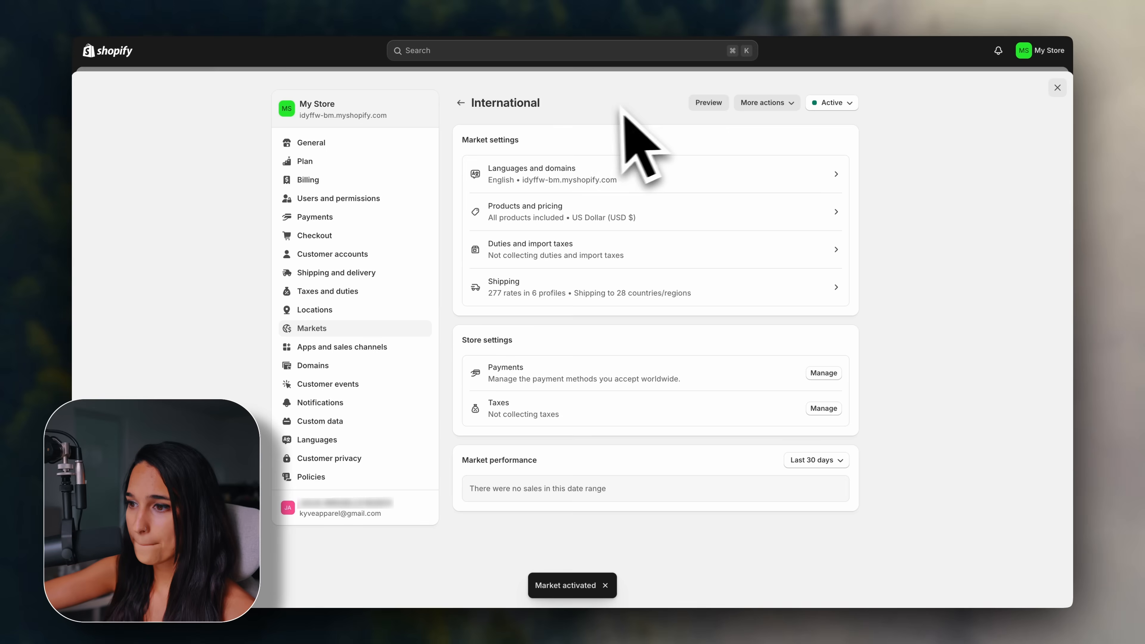
click(460, 103)
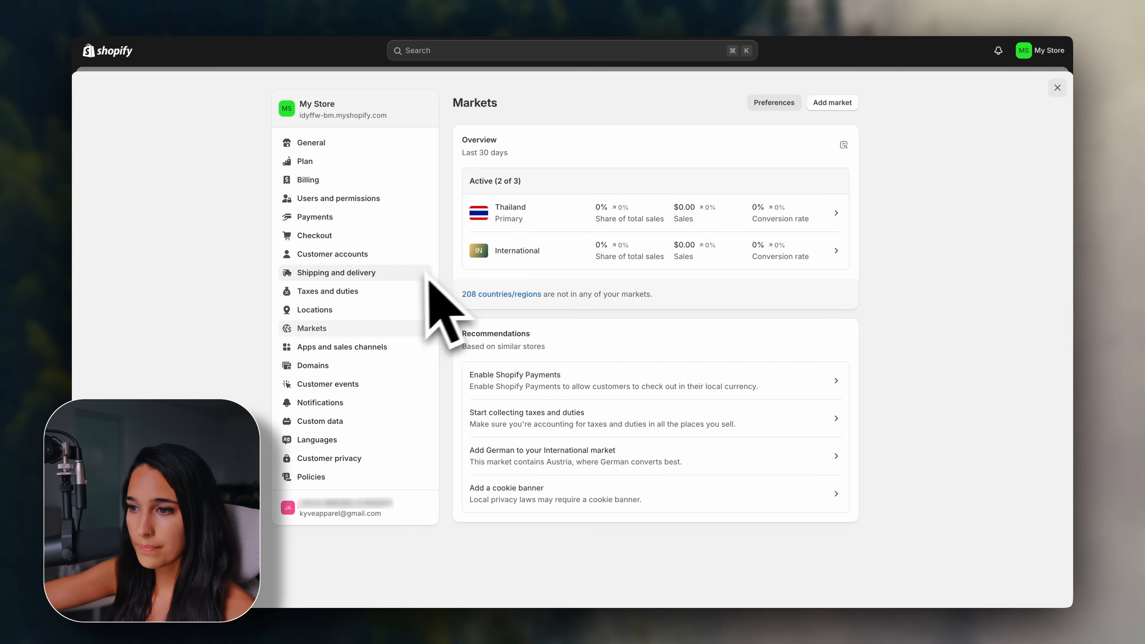
Go to Shipping and delivery and expand the Printify: Print on Demand app's five shipping profiles.
click(389, 273)
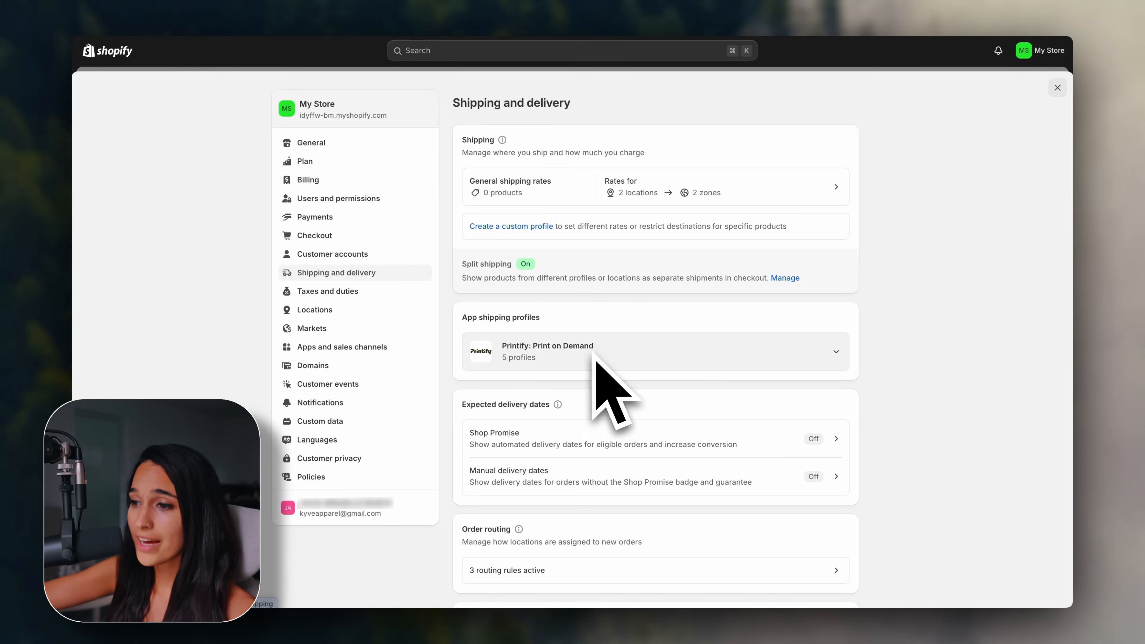
scroll(837, 355, down, 3)
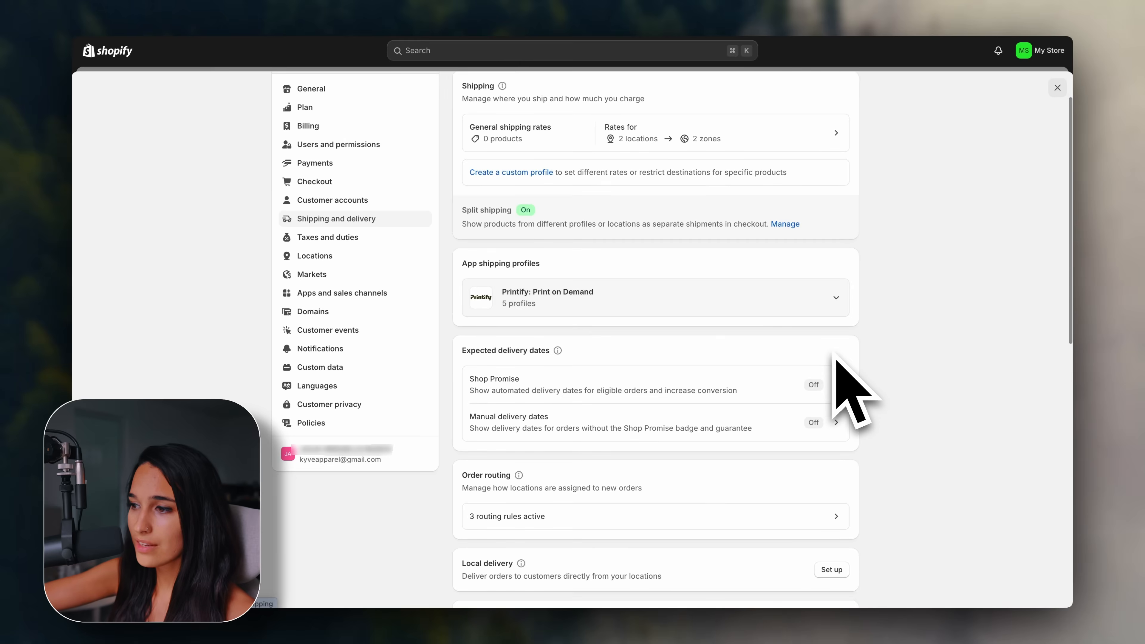
scroll(852, 333, up, 2)
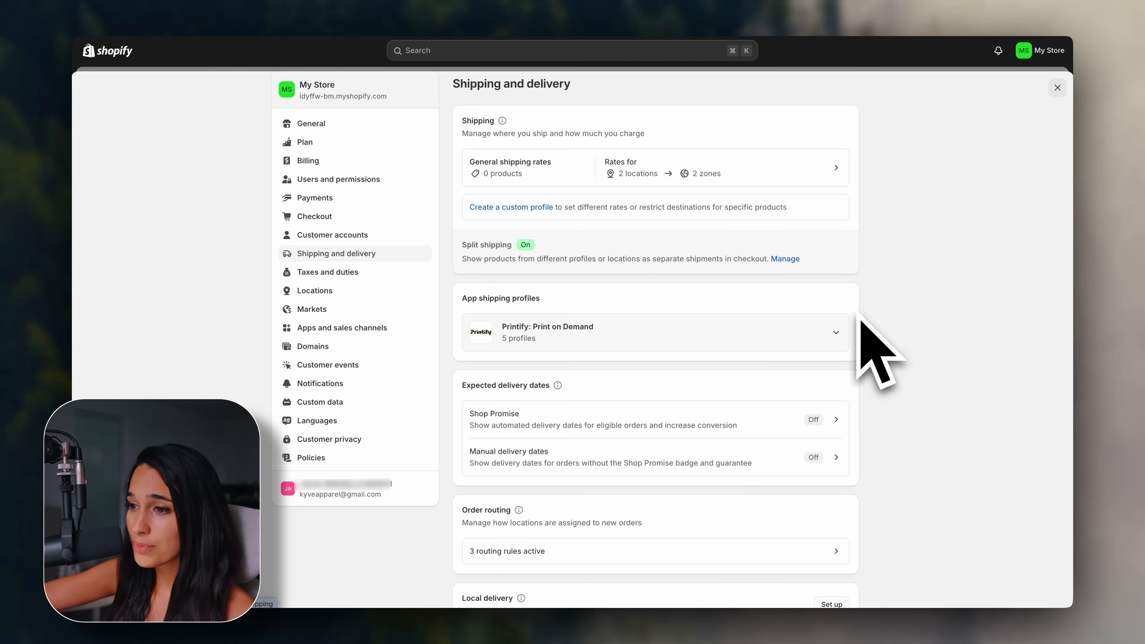
click(837, 336)
scroll(832, 358, down, 2)
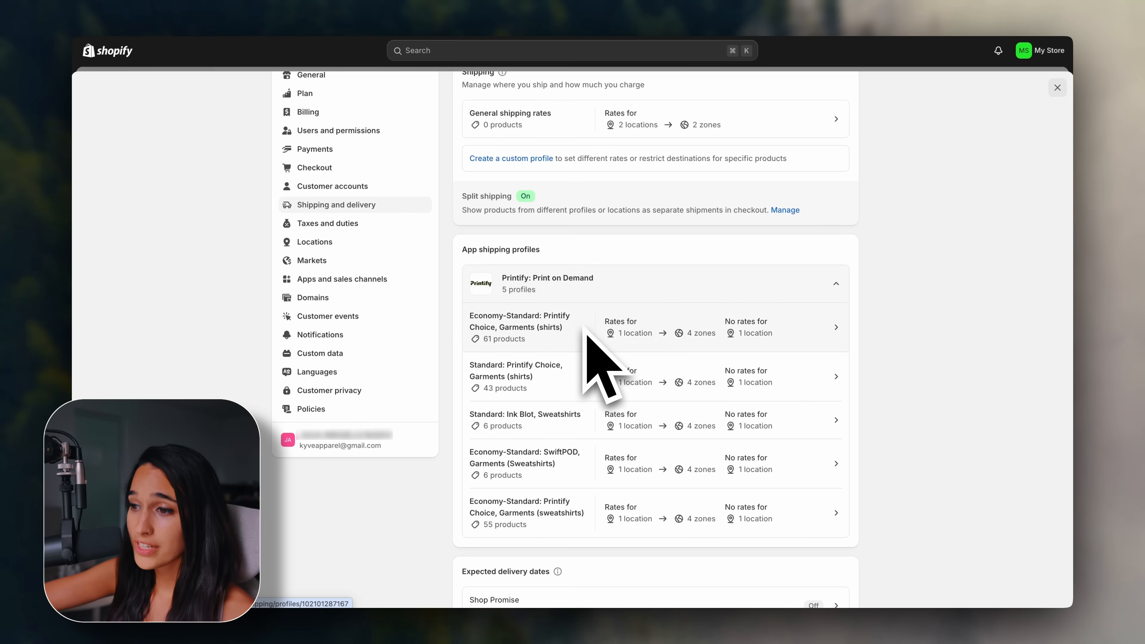
Open the Economy-Standard Printify Choice shirts profile and scroll through its shipping zones.
click(567, 338)
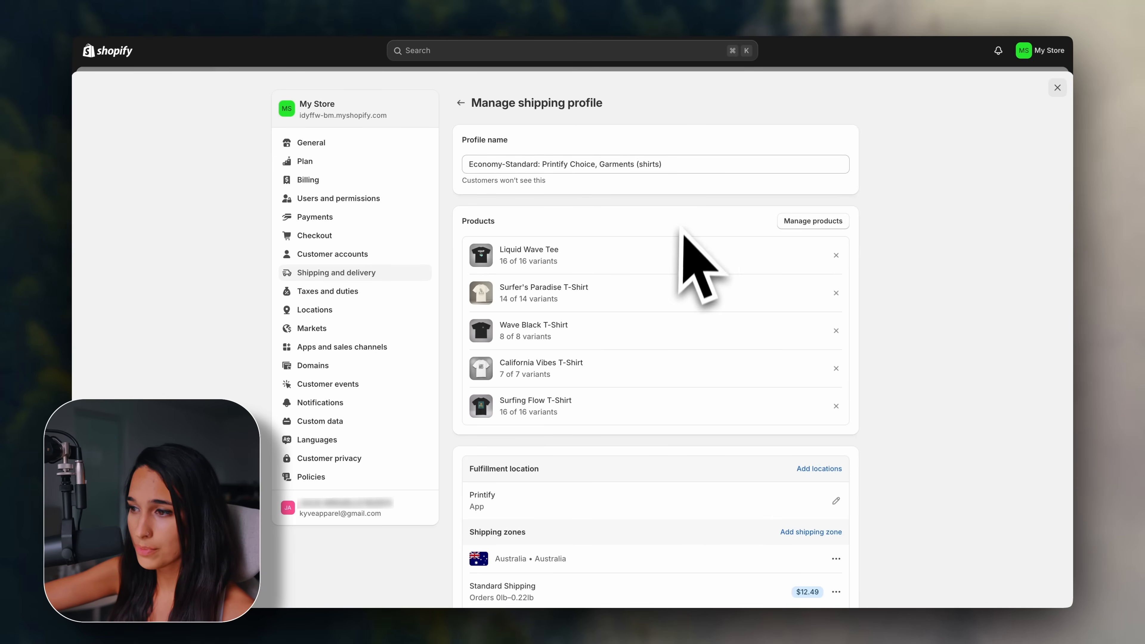
scroll(886, 471, down, 7)
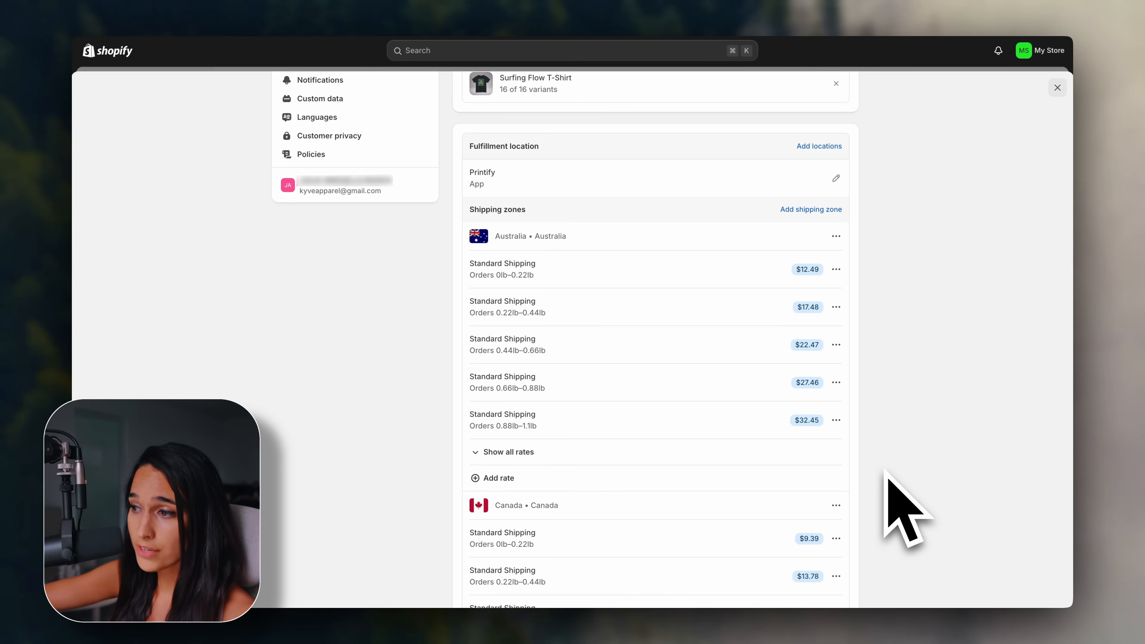
scroll(886, 472, down, 1)
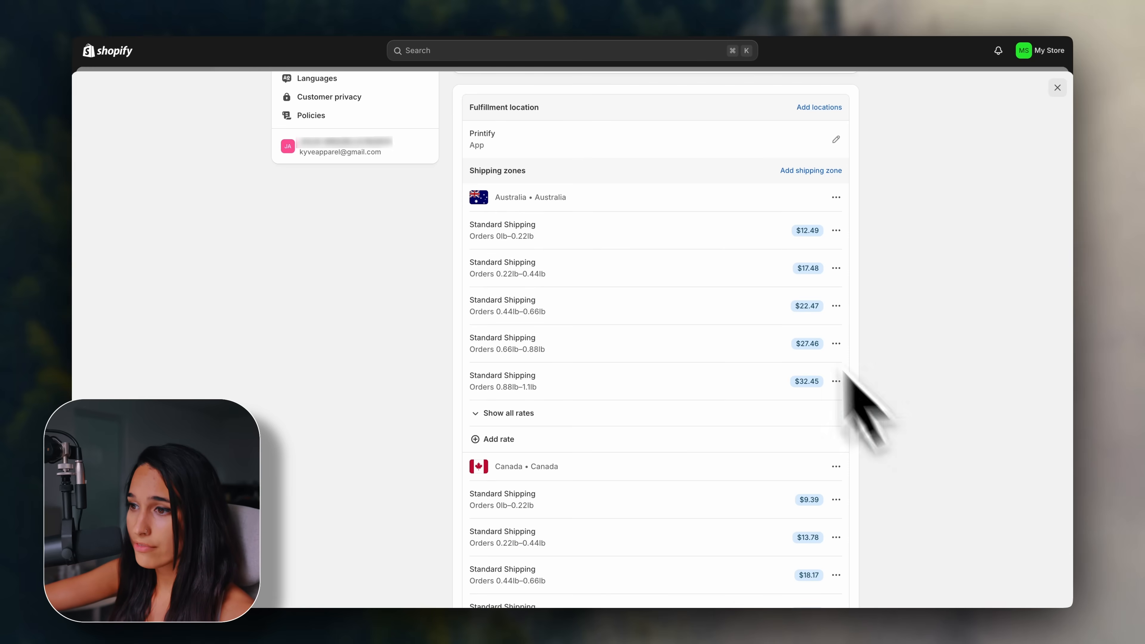
drag(497, 201, 600, 201)
click(601, 202)
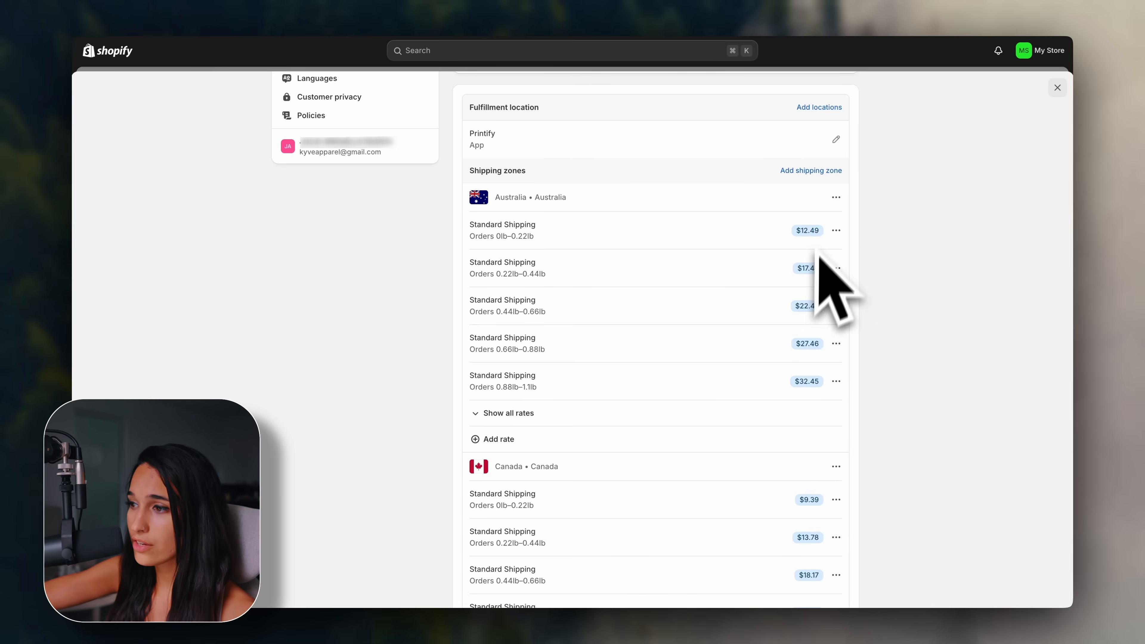
Inspect the $12.49 Australia rate in the rate editor and close it without changes.
click(836, 231)
click(826, 259)
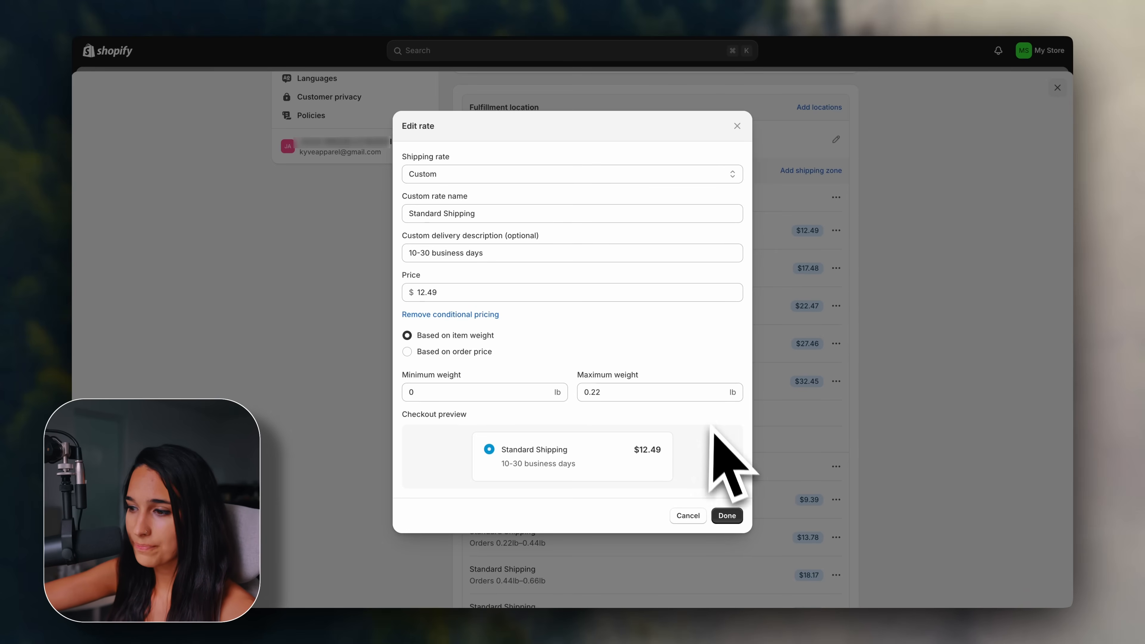
click(694, 516)
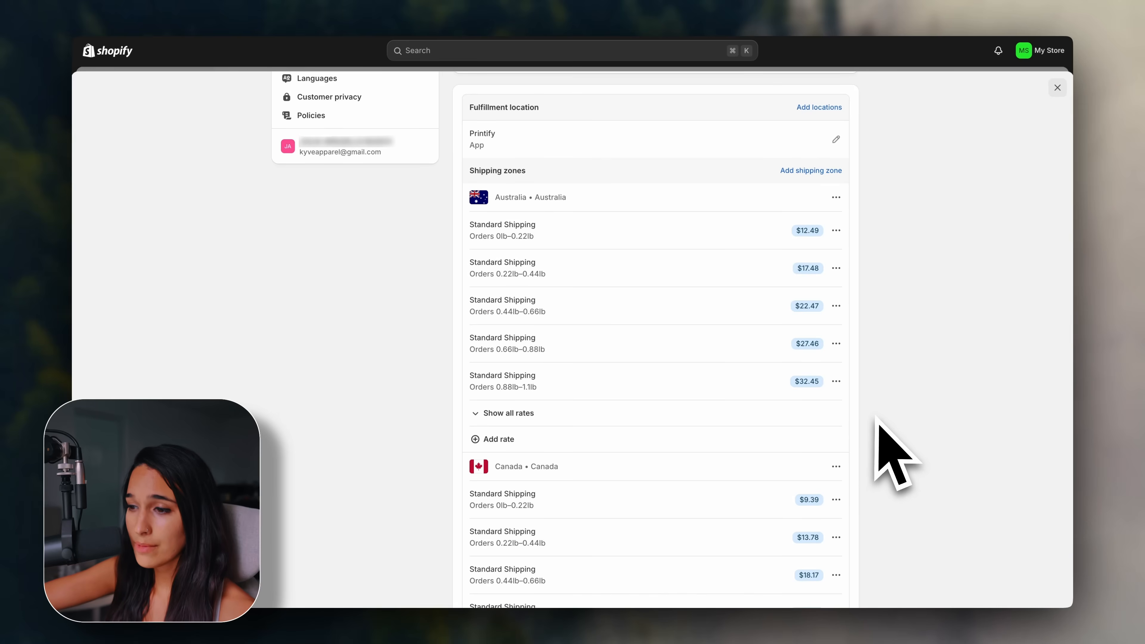
scroll(876, 422, down, 15)
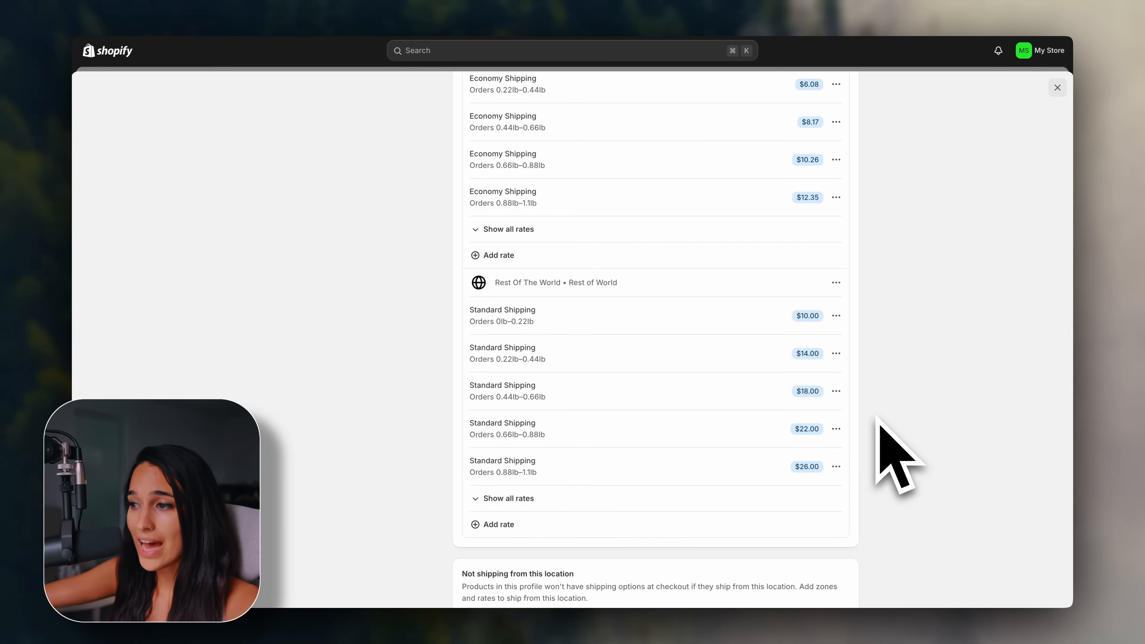
scroll(877, 420, up, 15)
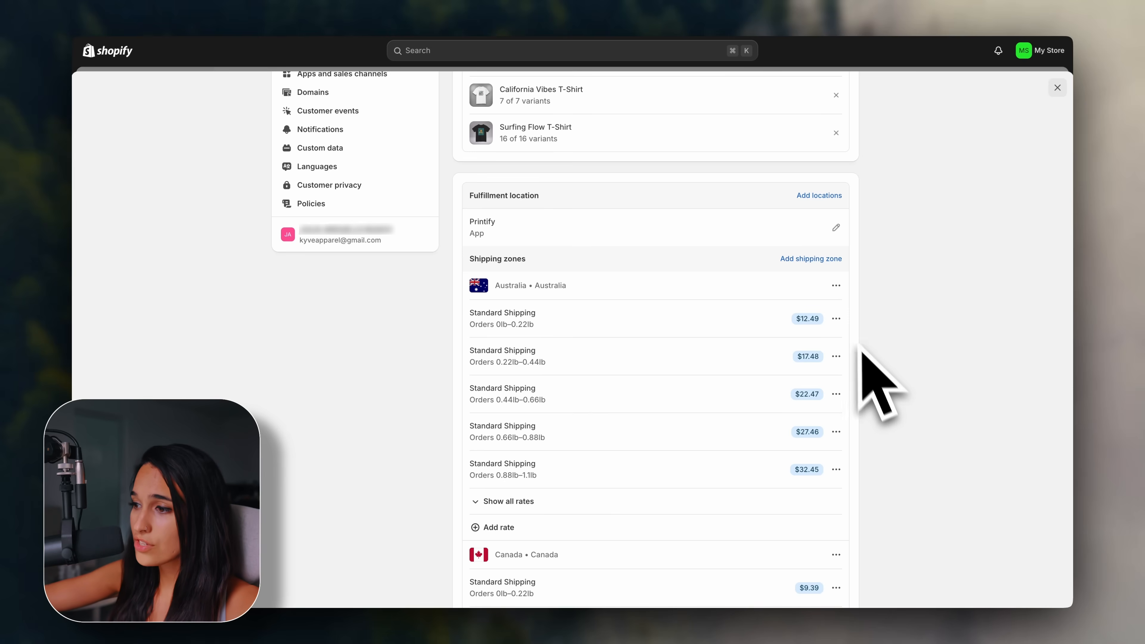
Change the first Australia Standard Shipping rate's price from $12.49 to 00.
click(837, 320)
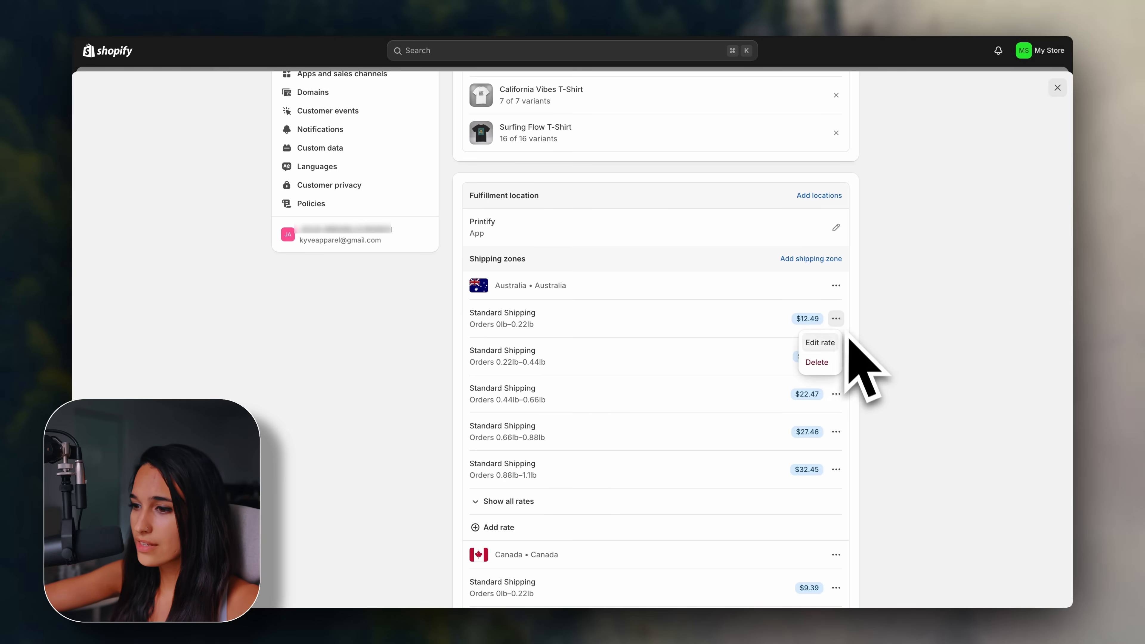
click(819, 342)
double_click(471, 293)
text(00)
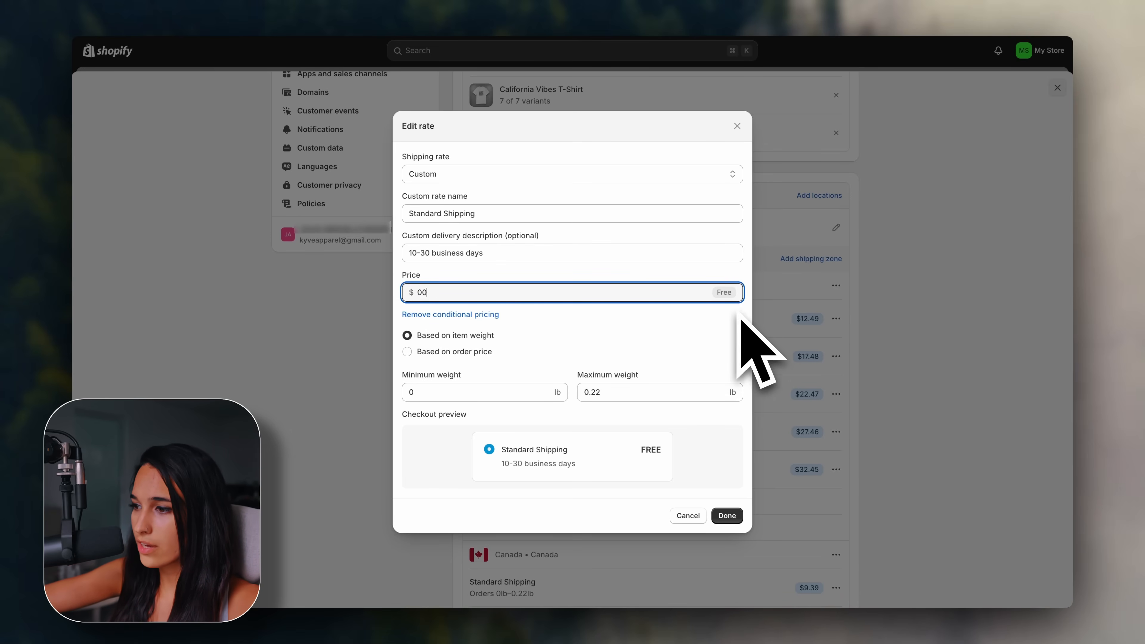
click(739, 515)
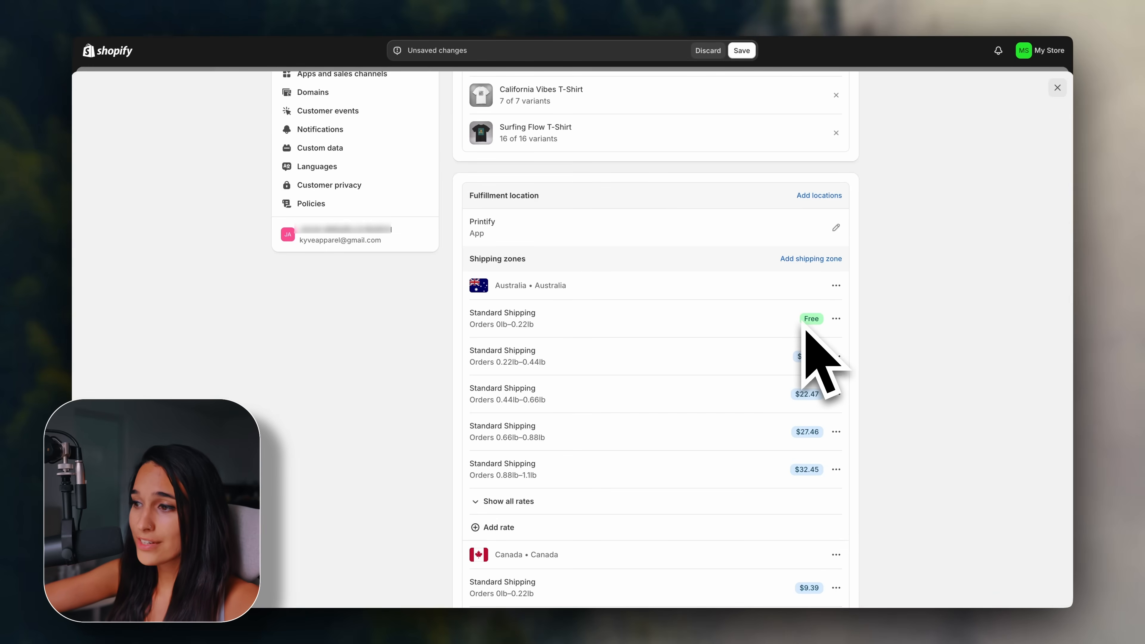
Set that Australia rate to $12.00 instead, save the profile, and go to Domains.
click(835, 318)
click(824, 341)
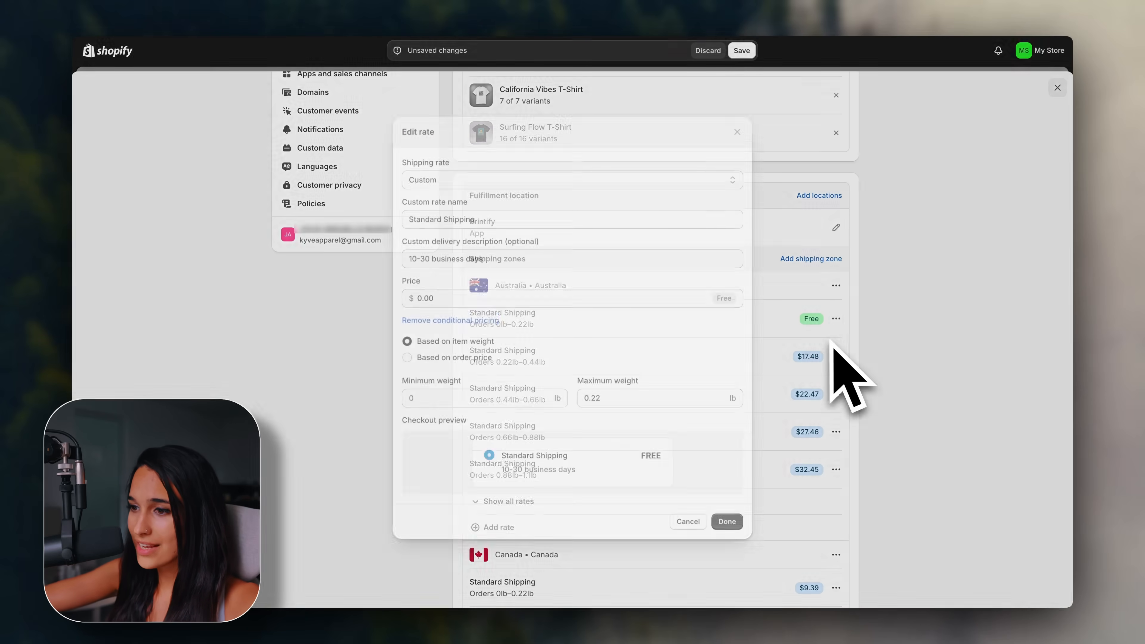
click(613, 297)
text(12)
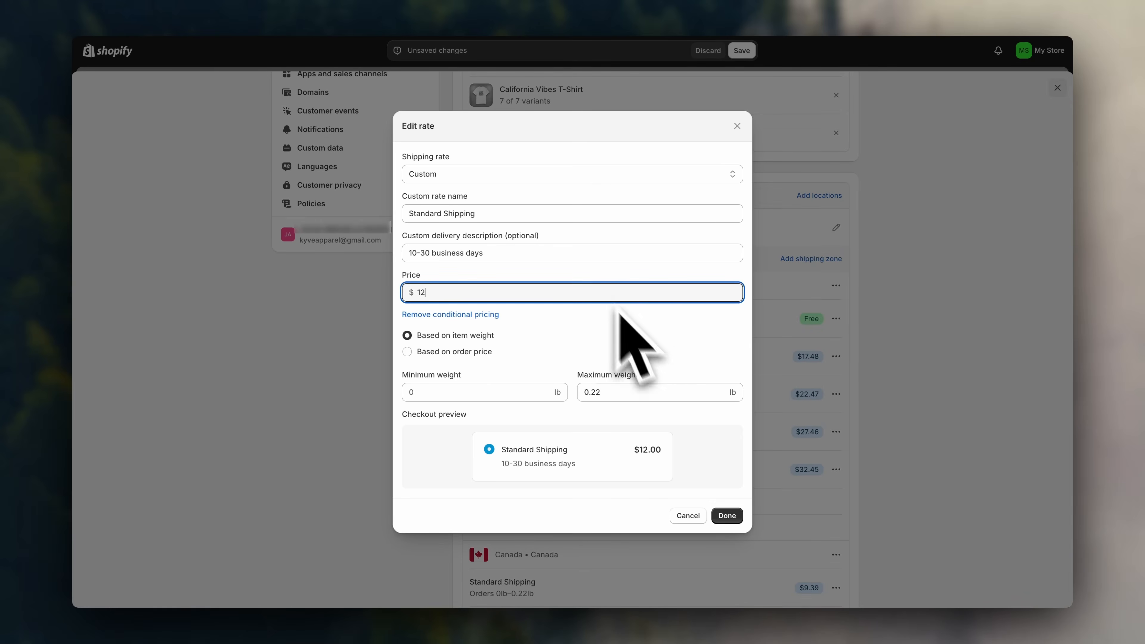
click(732, 516)
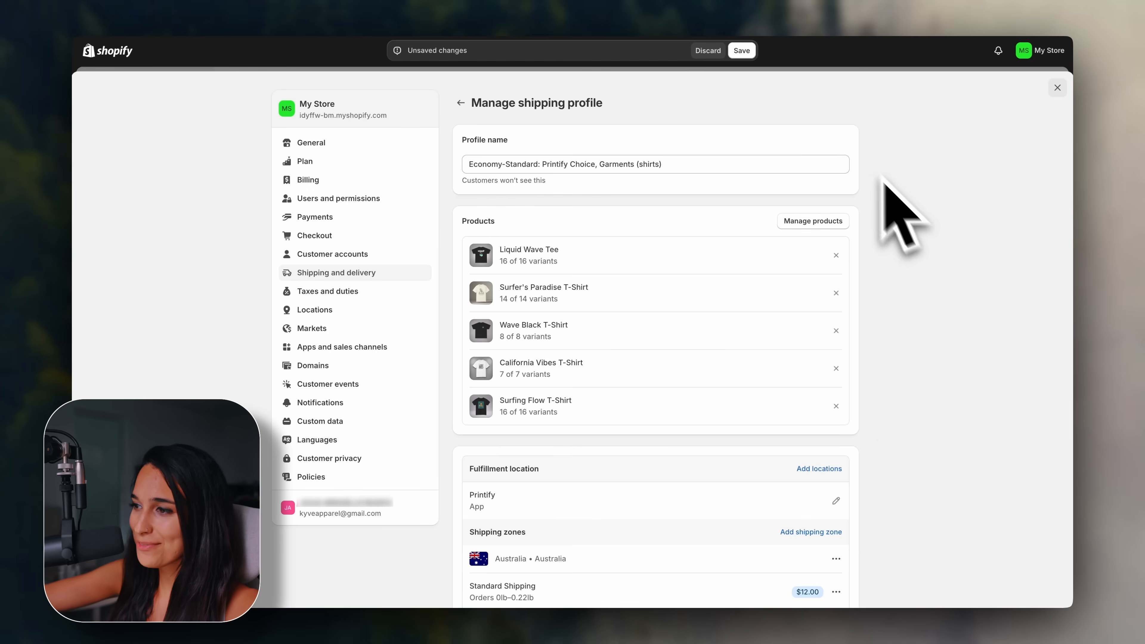
click(741, 51)
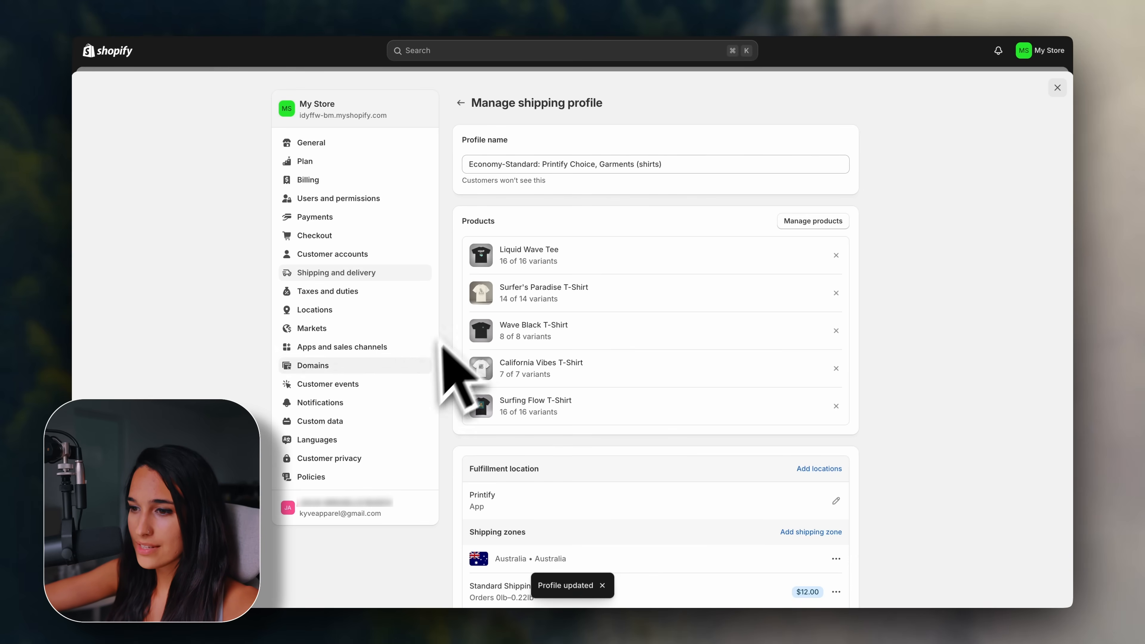
click(406, 368)
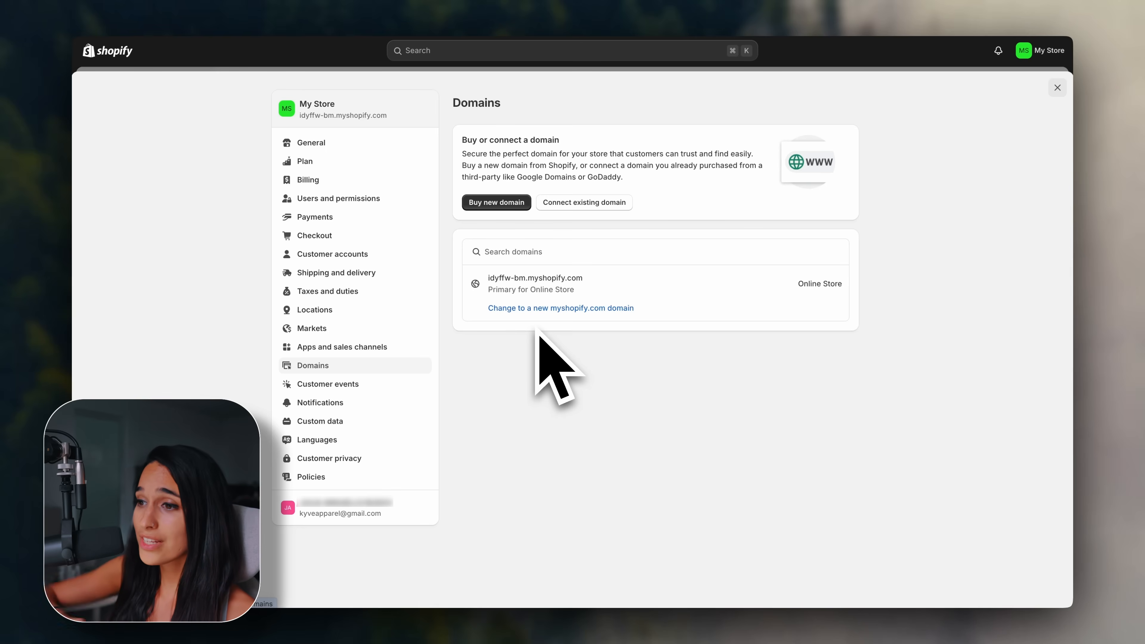
Look into buying a new domain, then return to the Domains overview.
click(500, 204)
click(542, 177)
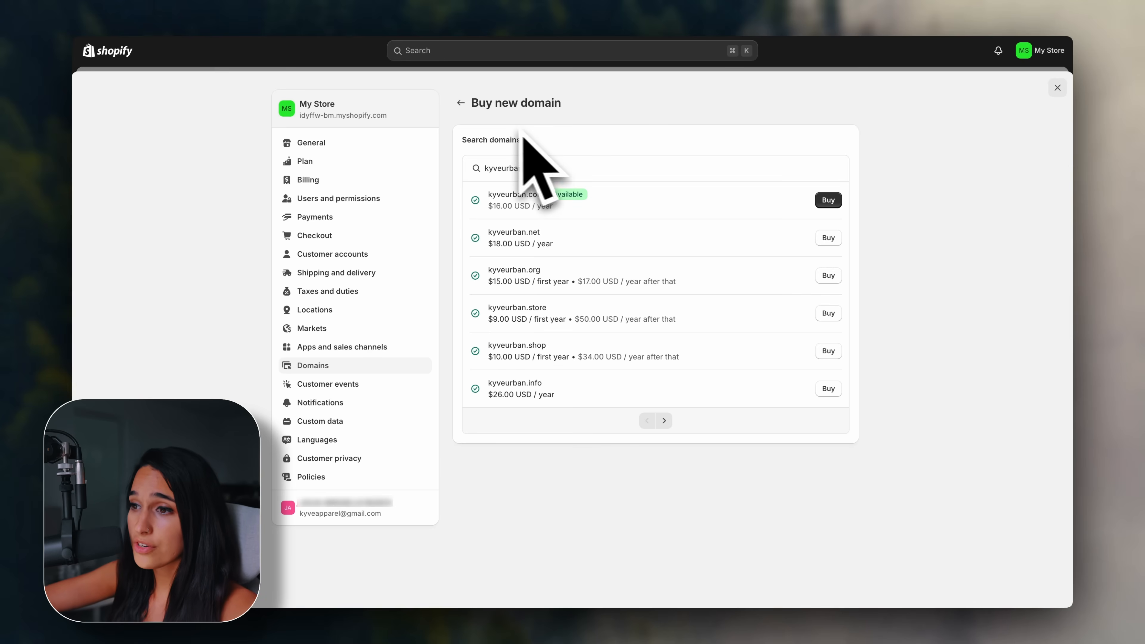
click(460, 103)
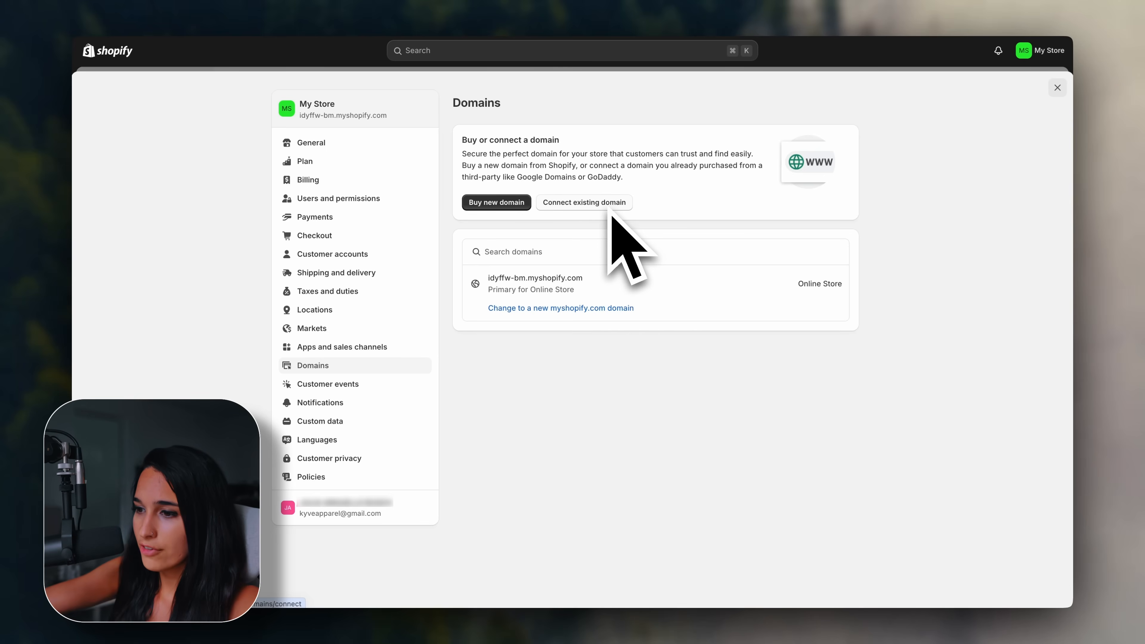
Change the myshopify address to kyveurban.myshopify.com, then go to Policies.
click(622, 309)
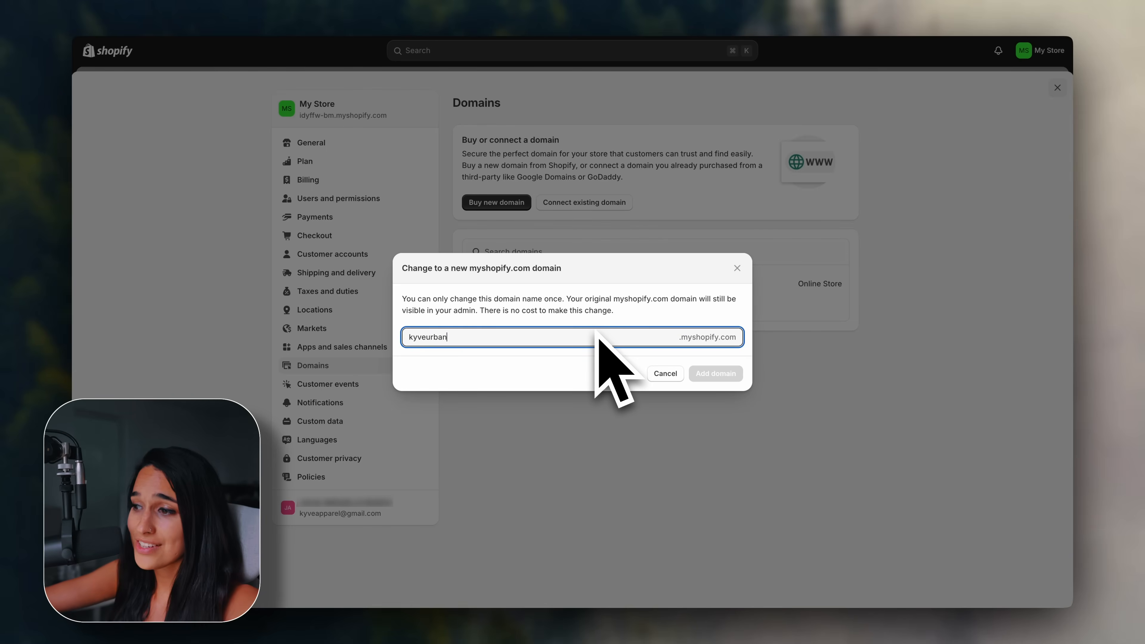
text(kyveurban)
click(713, 374)
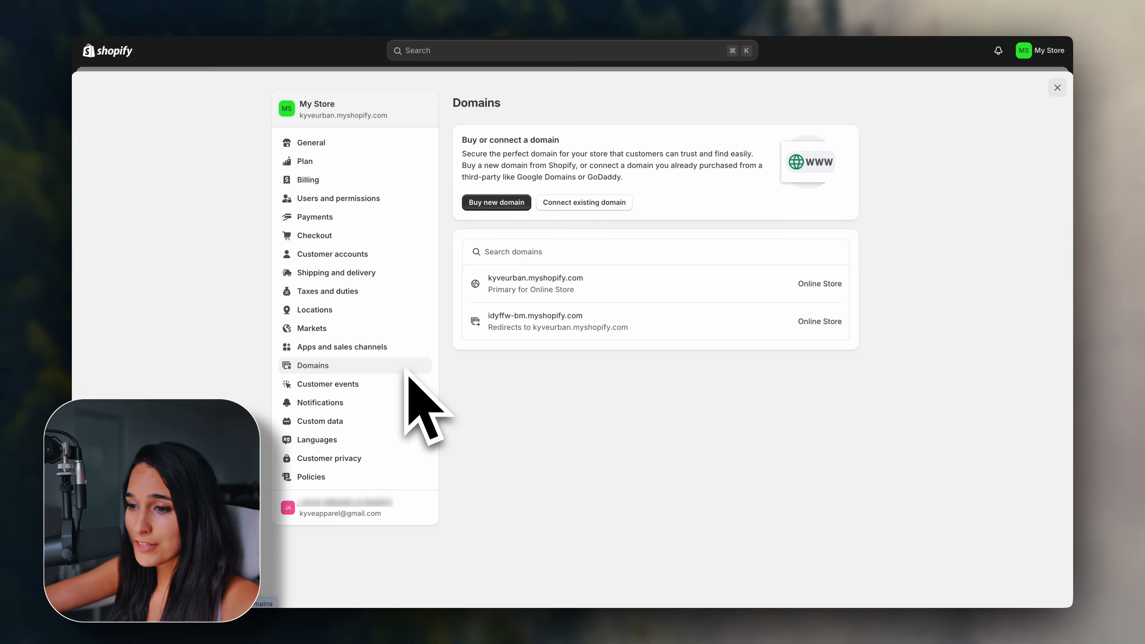
click(378, 477)
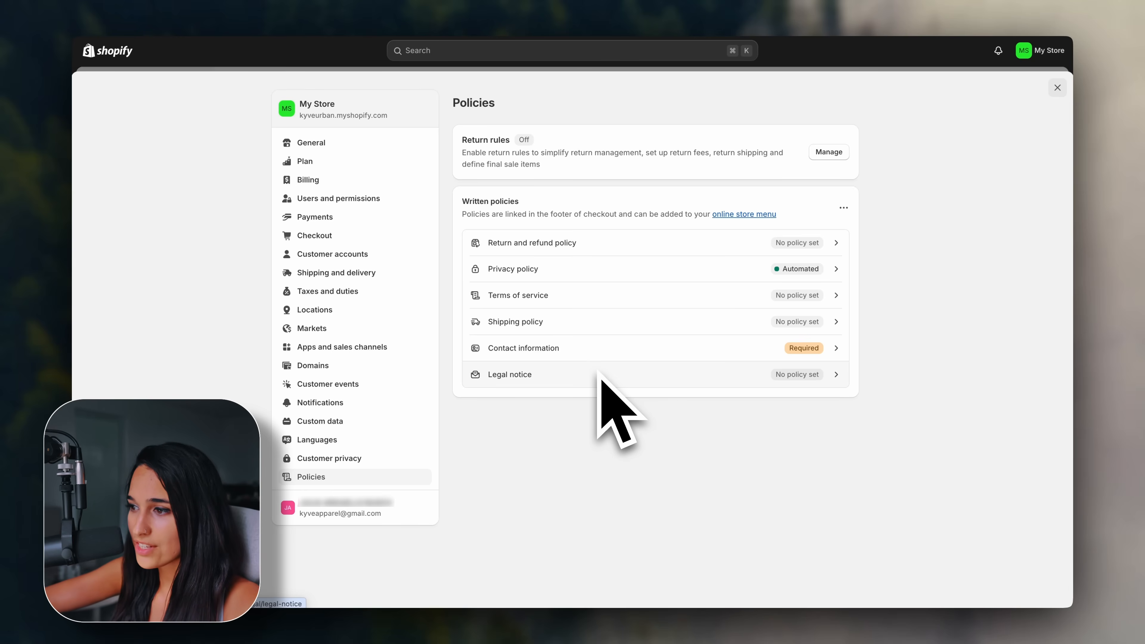
Fill the Terms of service policy from the template and publish it.
click(625, 299)
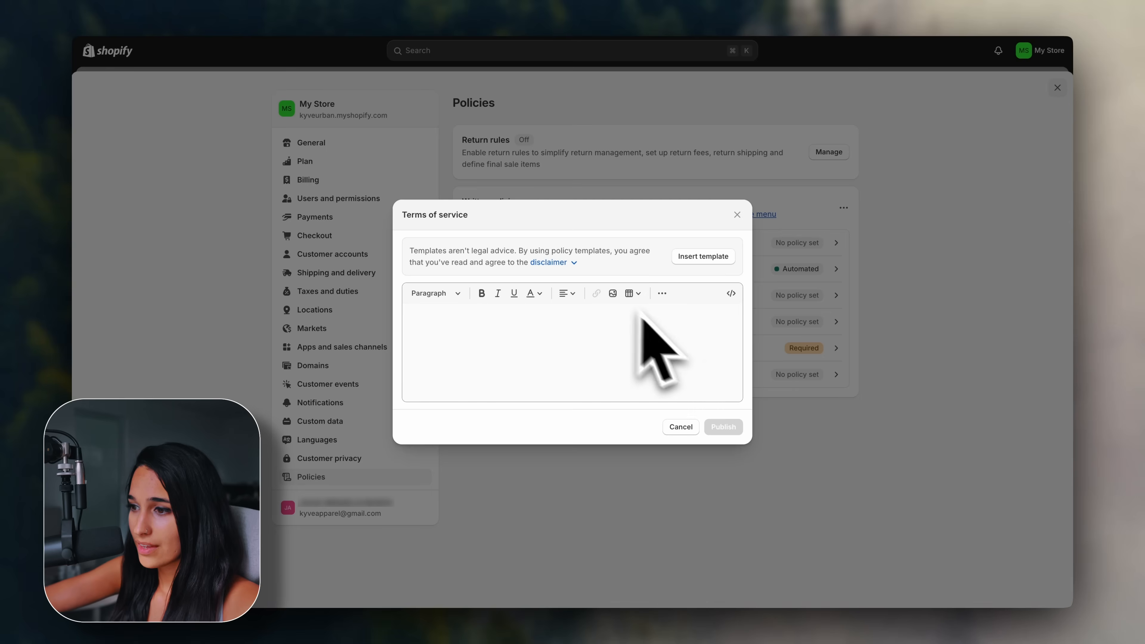
click(716, 261)
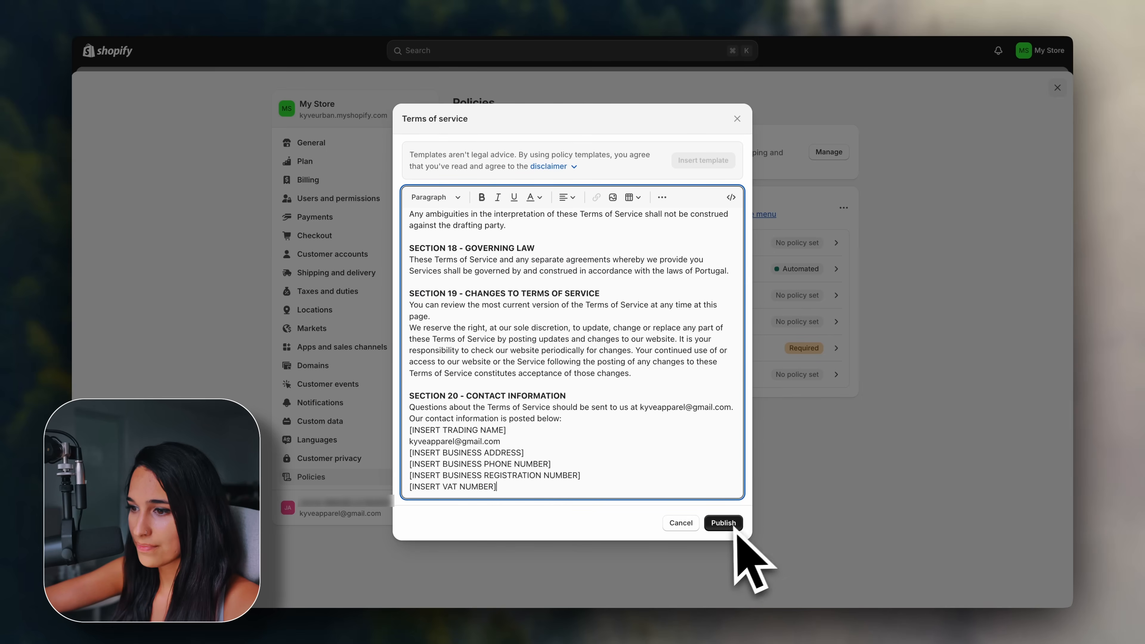
click(724, 523)
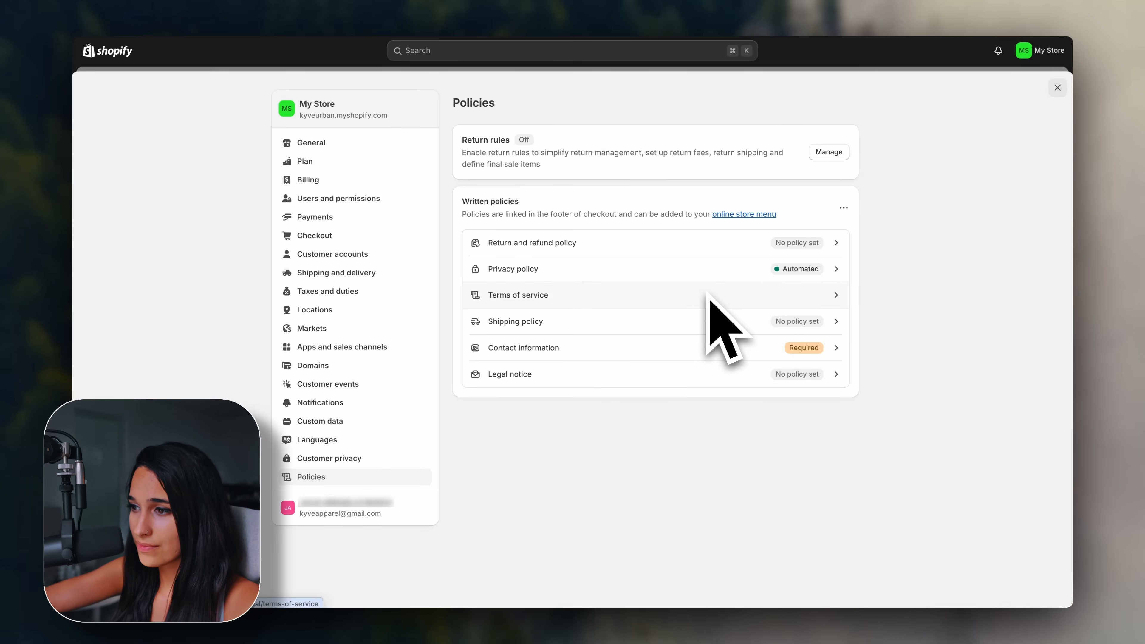
Remove 'Store' from the trade name, publish Contact information, and return Home.
click(490, 309)
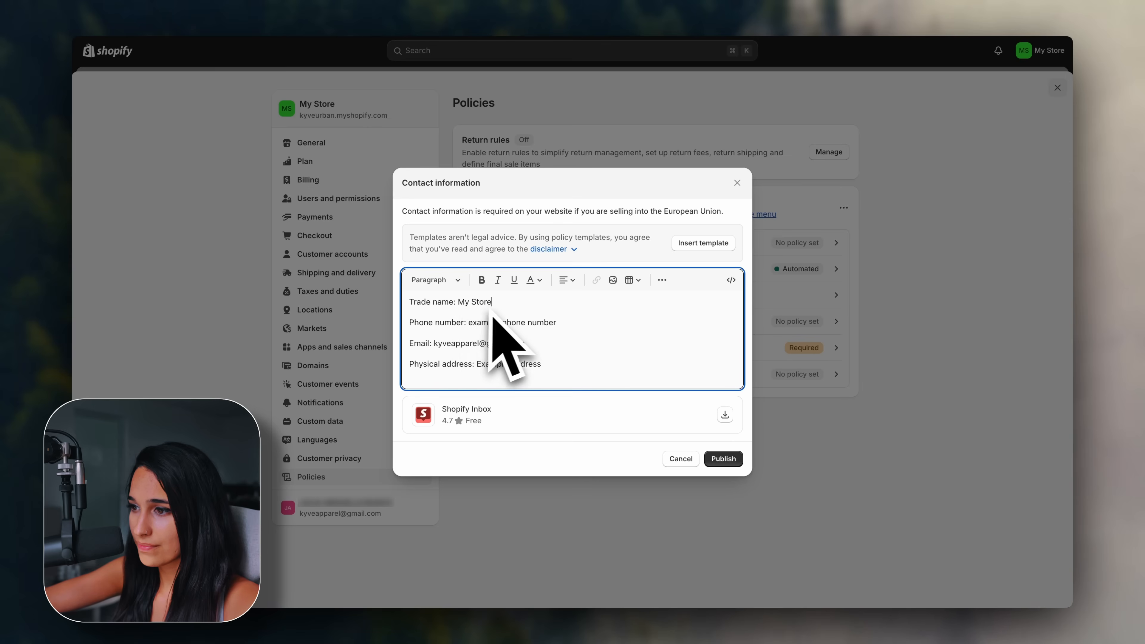
key(BackSpace)
key(BackSpace)
key(BackSpace)
key(BackSpace)
key(BackSpace)
key(BackSpace)
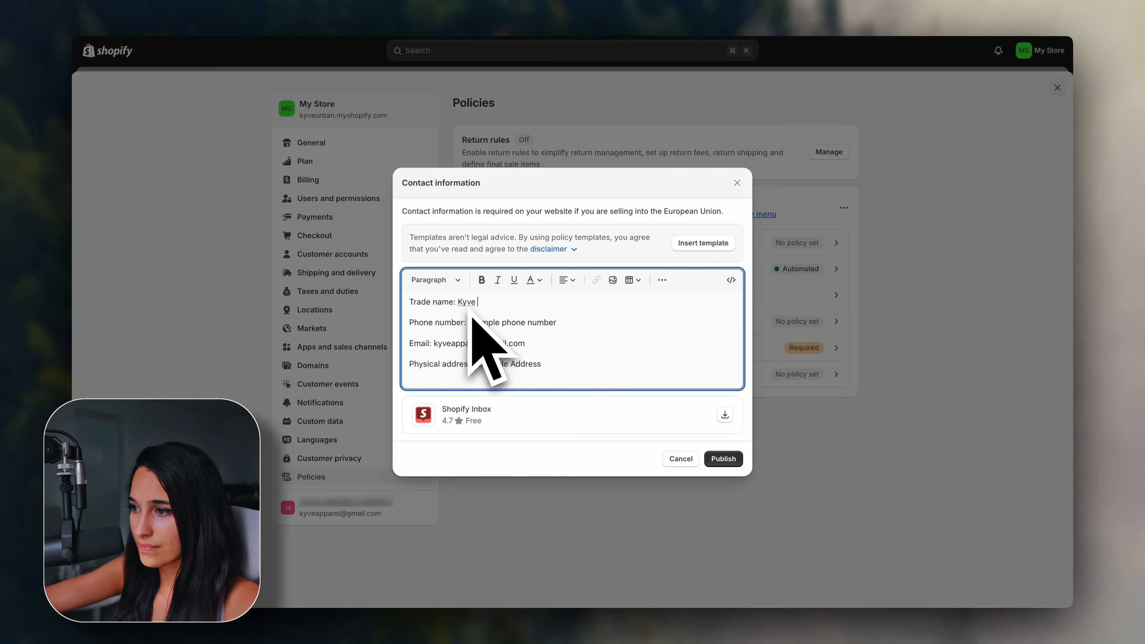
click(721, 458)
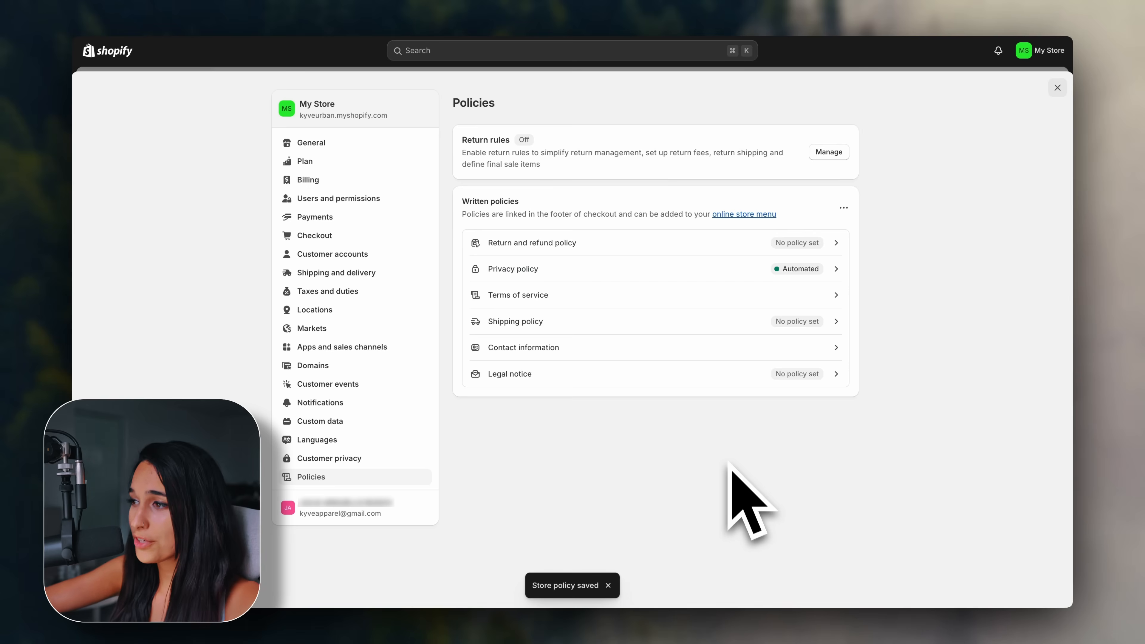
click(1058, 87)
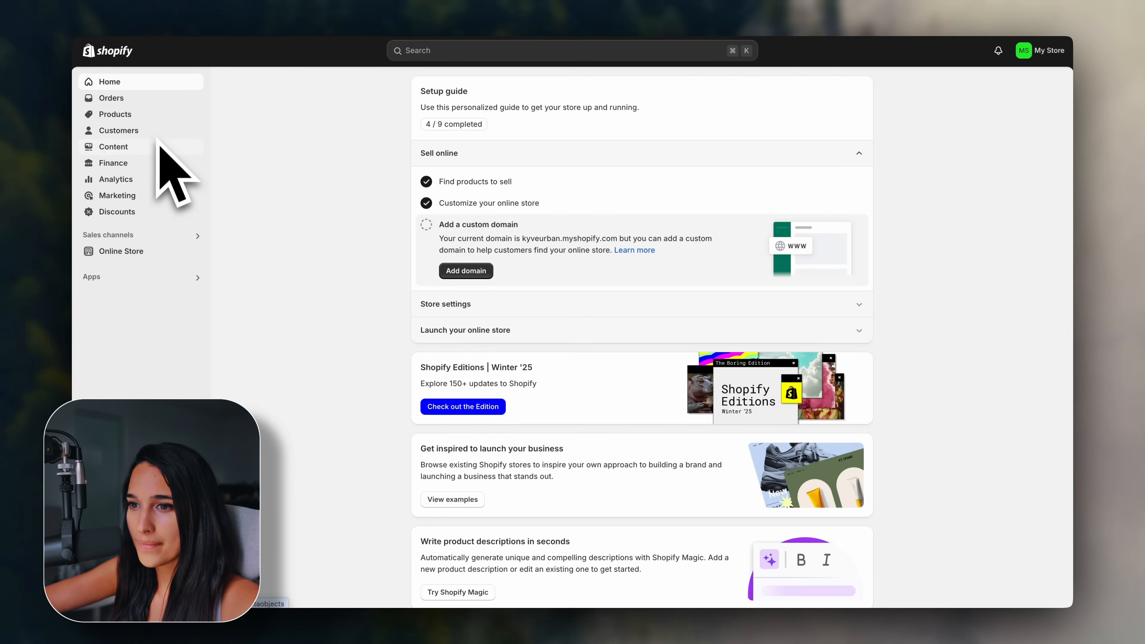
Open the Footer menu under Content > Menus and add a Terms of Service policy link.
click(158, 147)
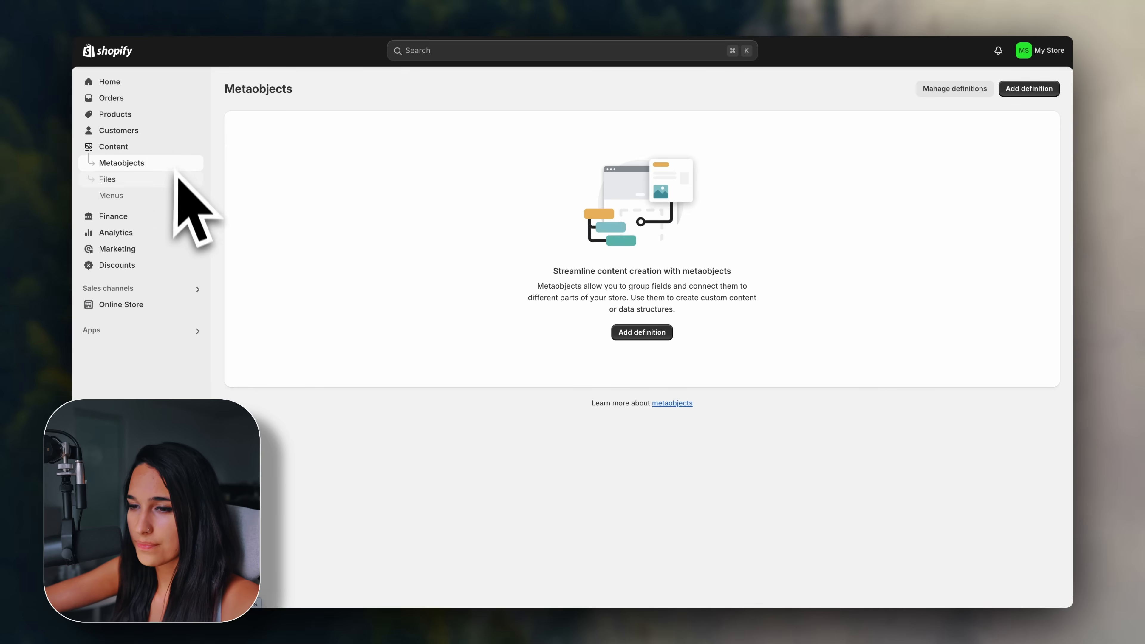
click(143, 201)
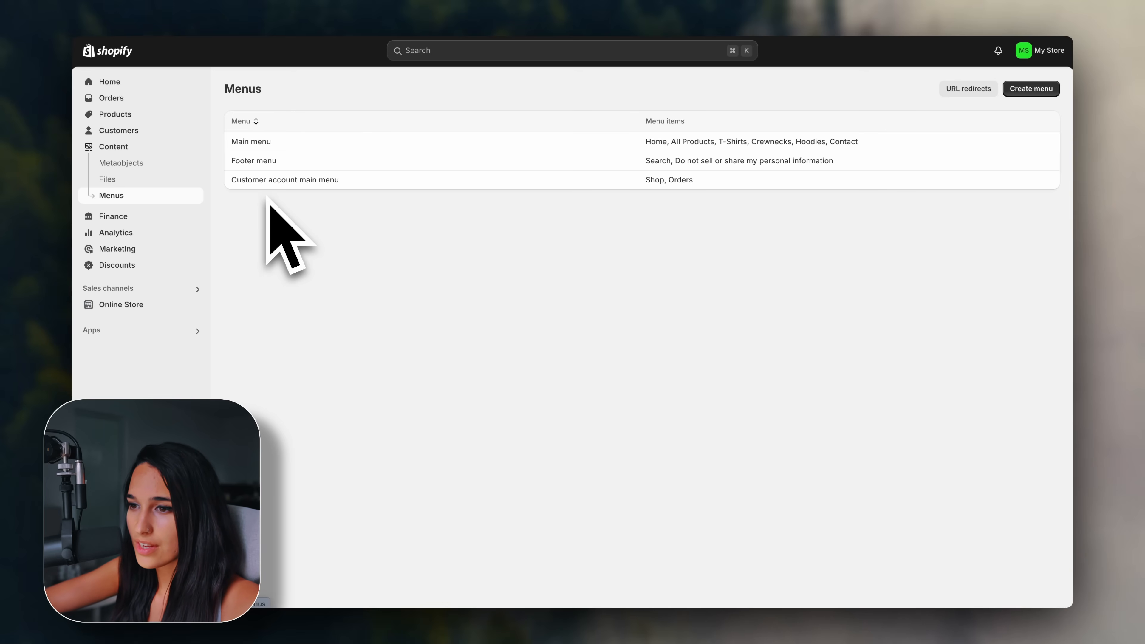
click(273, 163)
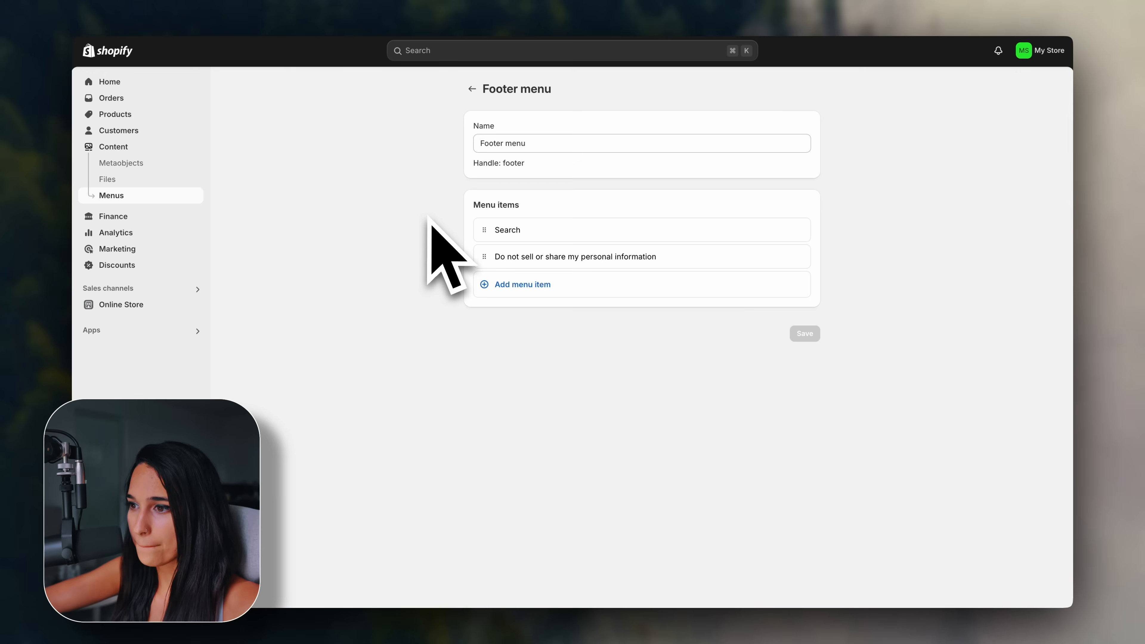
click(552, 291)
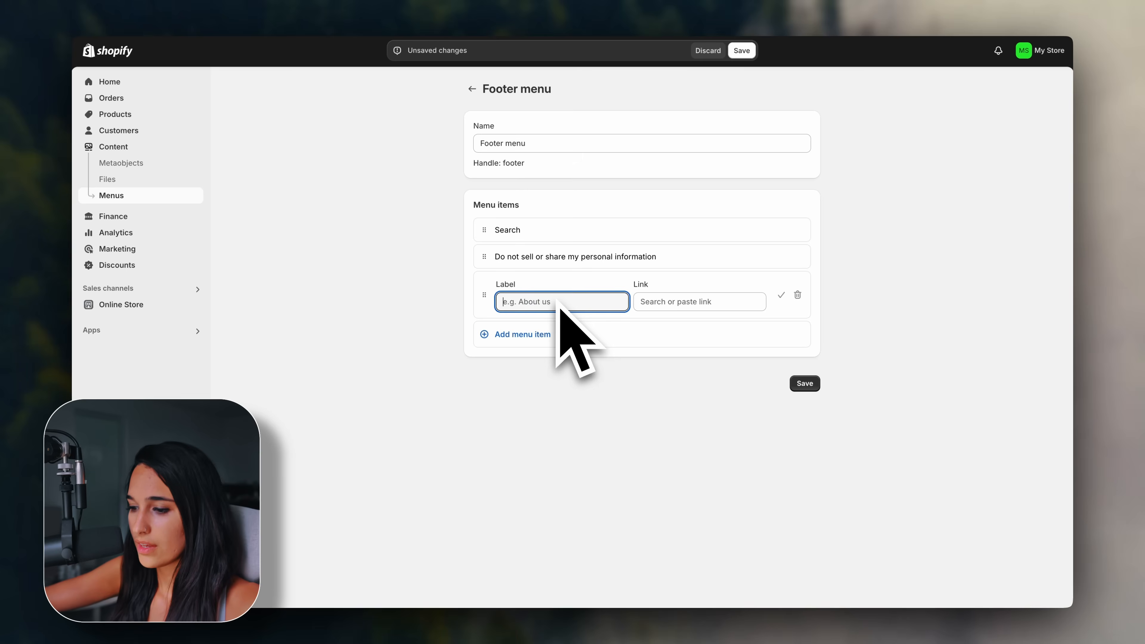
click(638, 303)
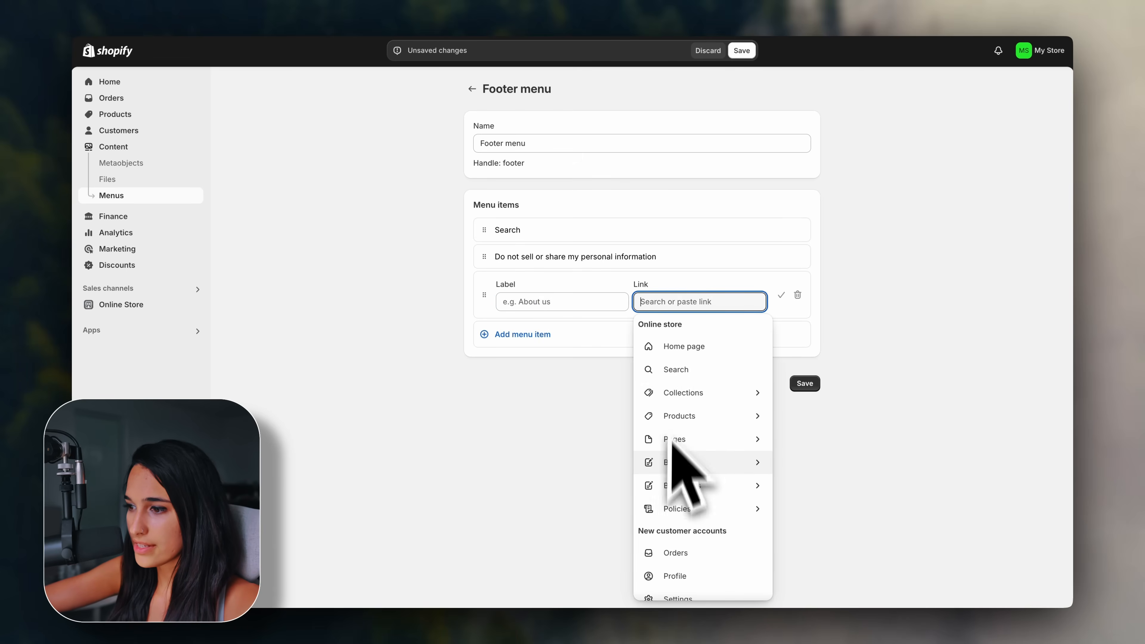
click(666, 505)
click(694, 396)
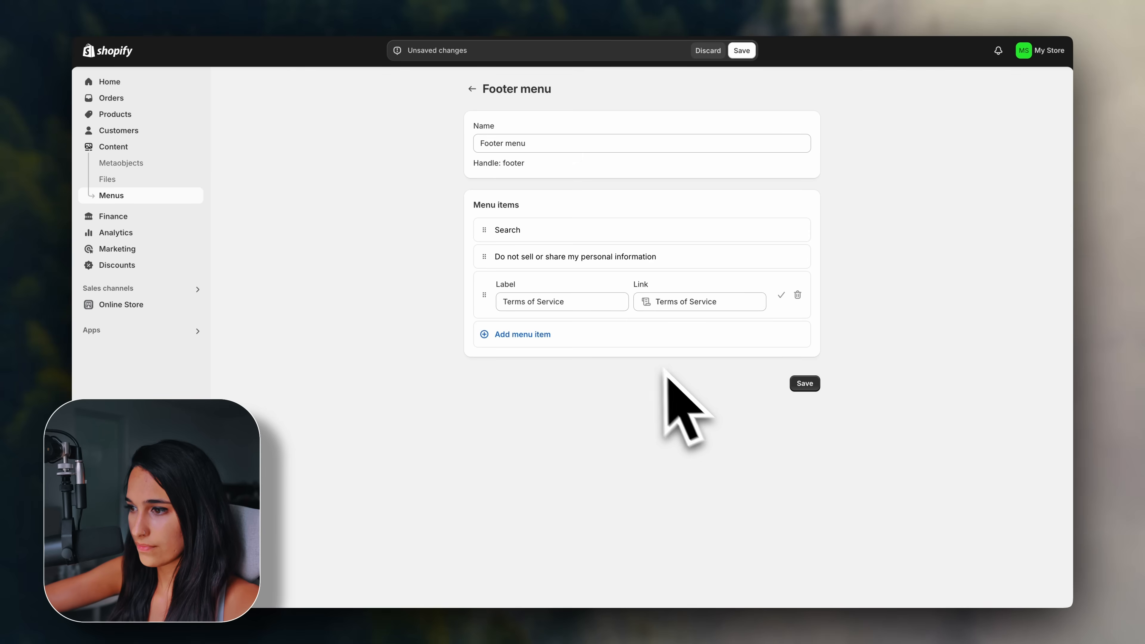
Add Privacy Policy and Contact Information policy links, save the Footer menu, and go to Themes.
click(546, 334)
click(640, 356)
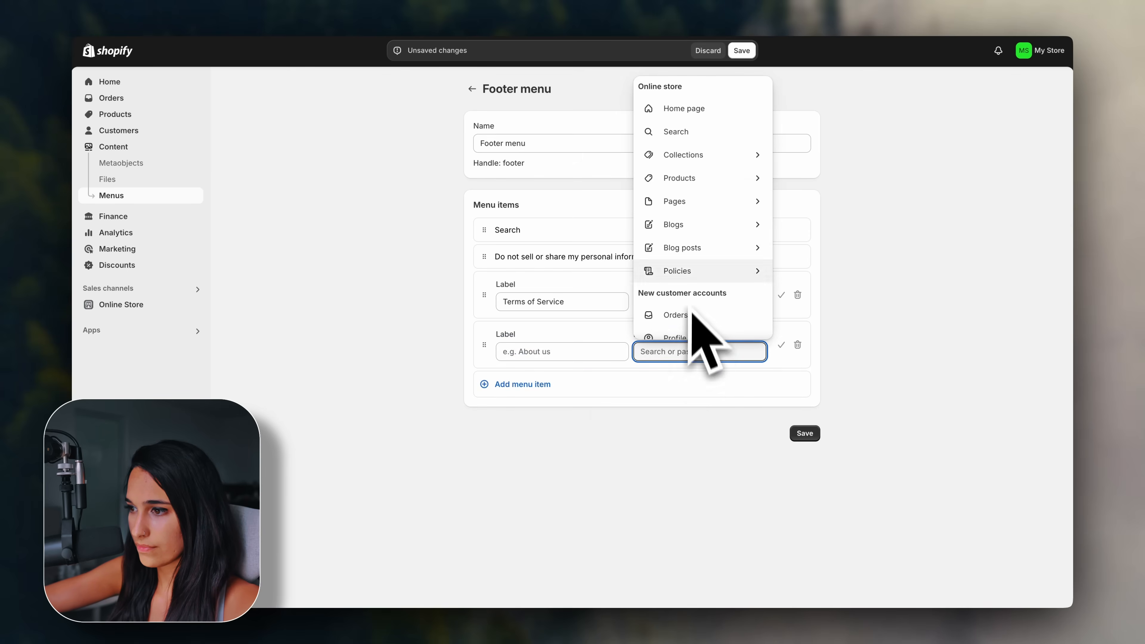
click(676, 271)
click(694, 421)
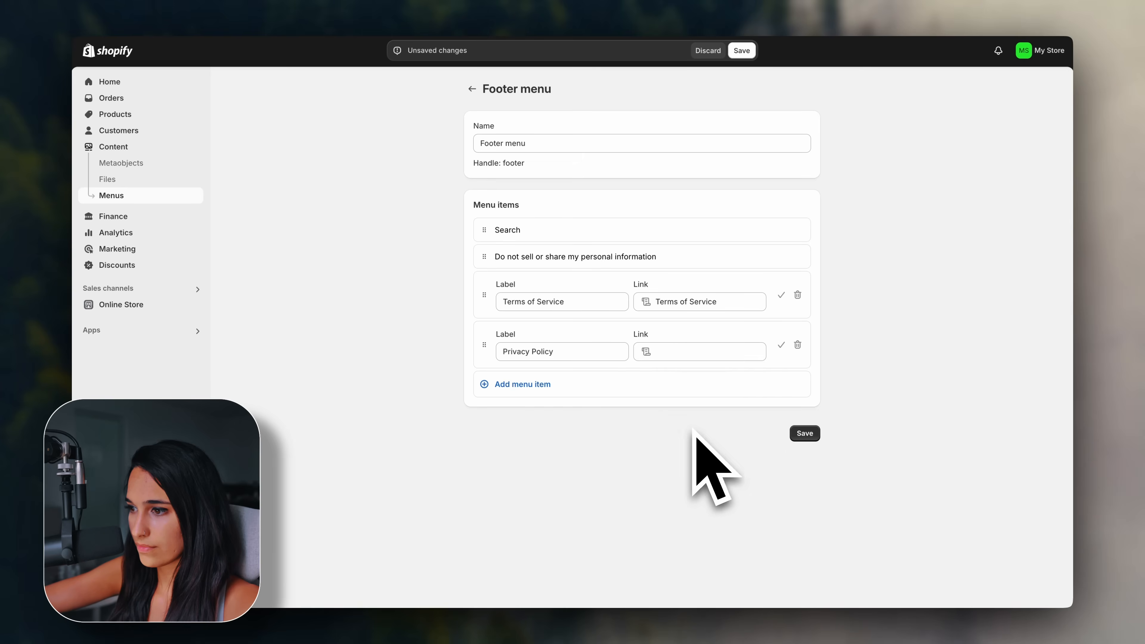
click(555, 386)
click(640, 401)
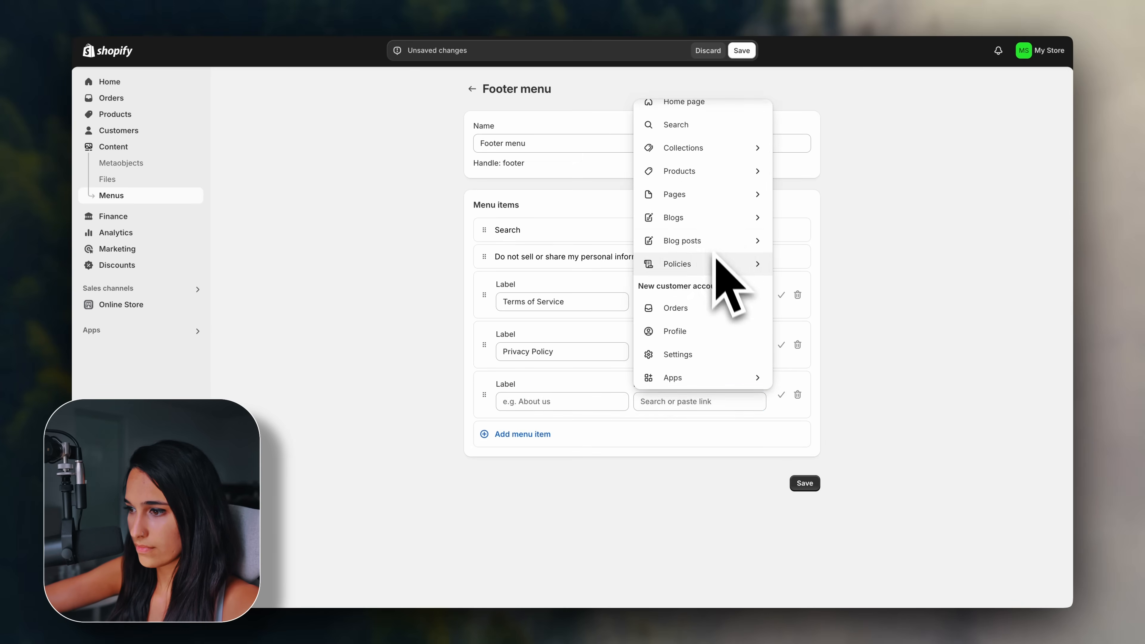
click(714, 261)
click(709, 437)
click(793, 486)
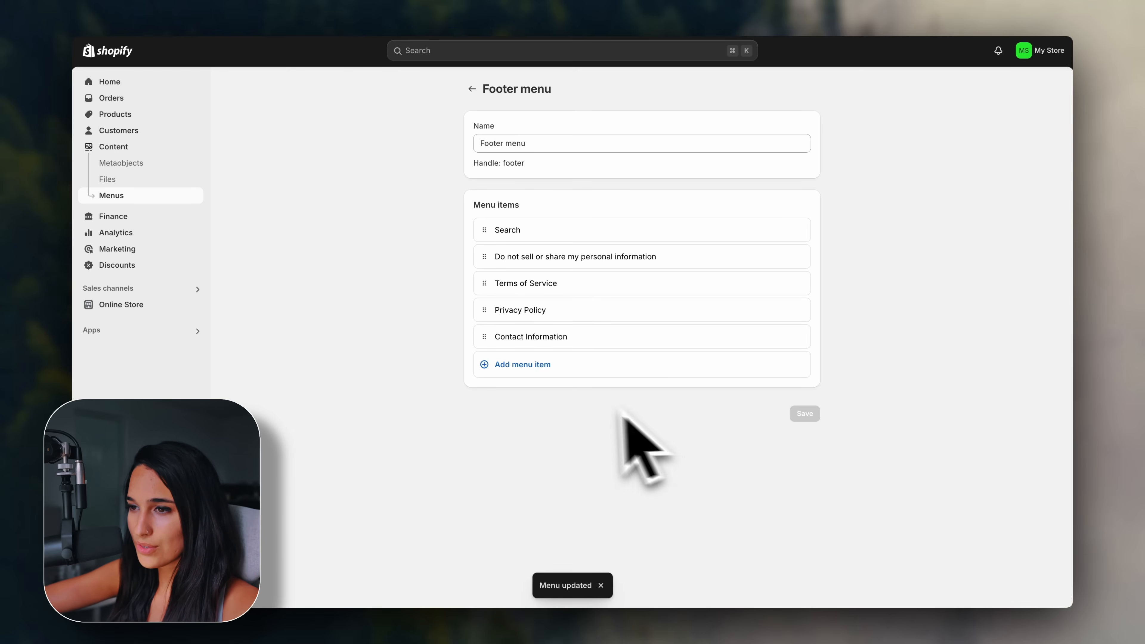
click(162, 303)
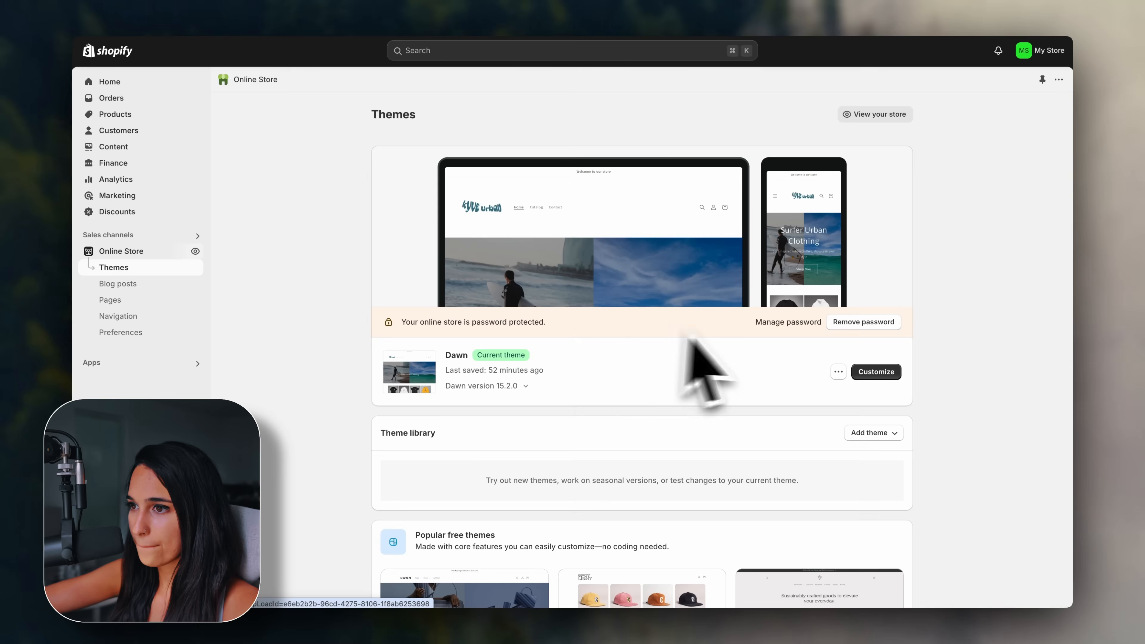
In the Dawn theme customizer, add a Footer menu block to the footer and save.
click(874, 373)
scroll(588, 338, down, 20)
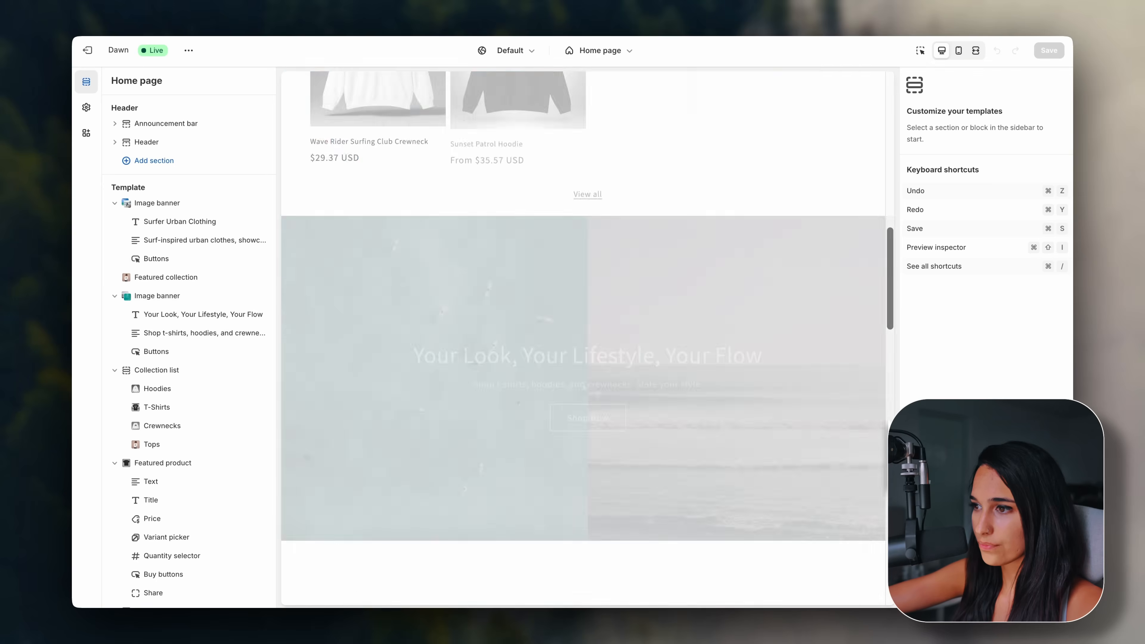
scroll(243, 451, down, 5)
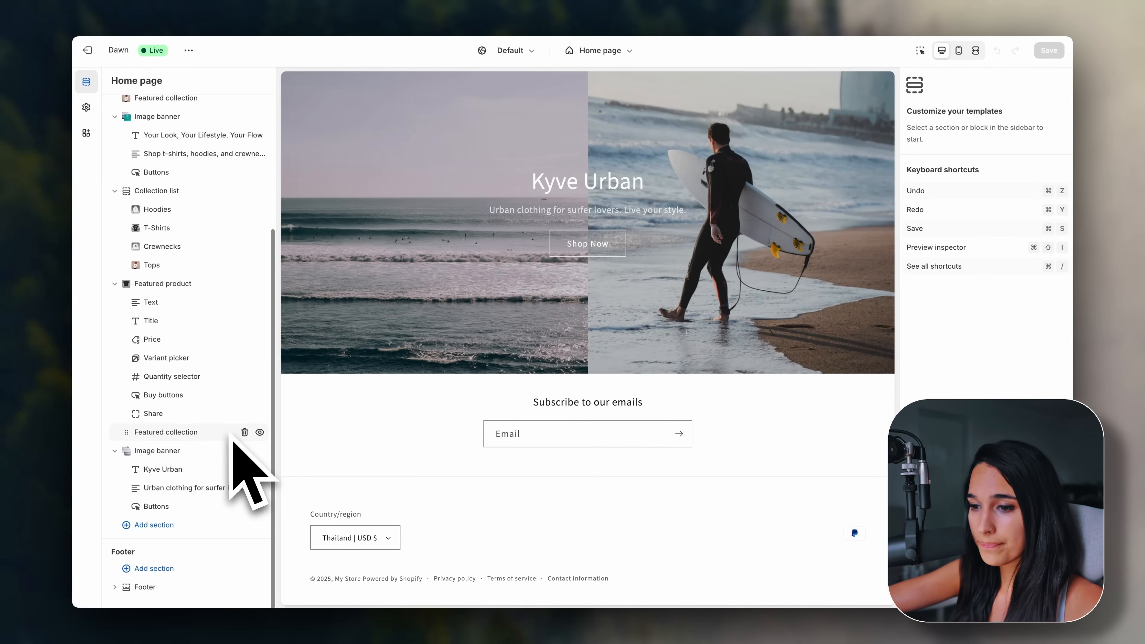
click(153, 569)
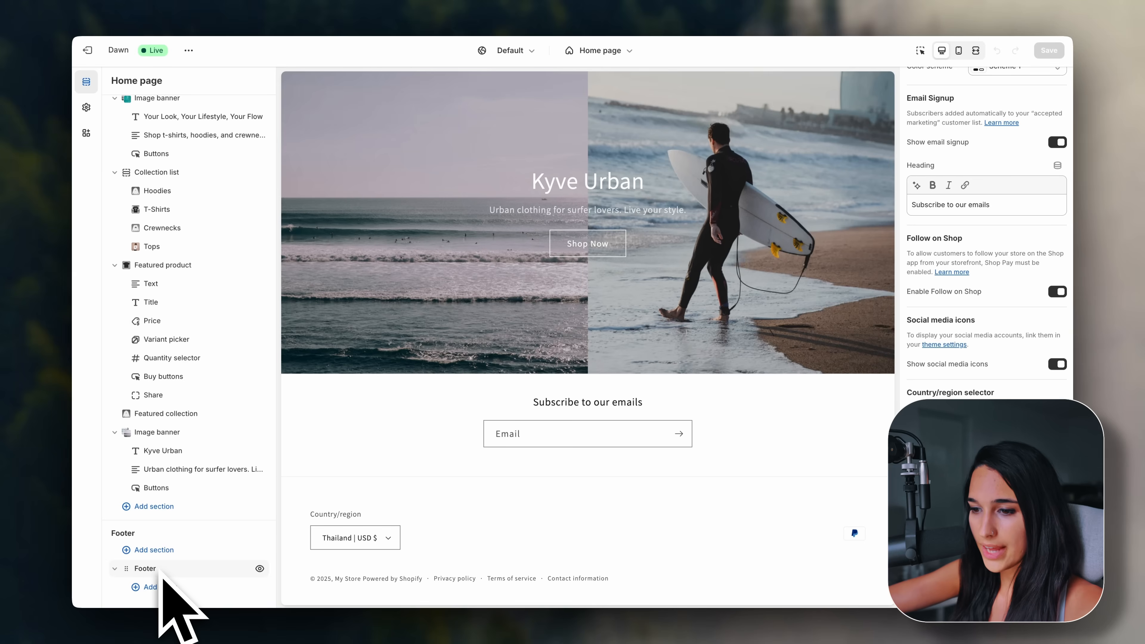
click(180, 587)
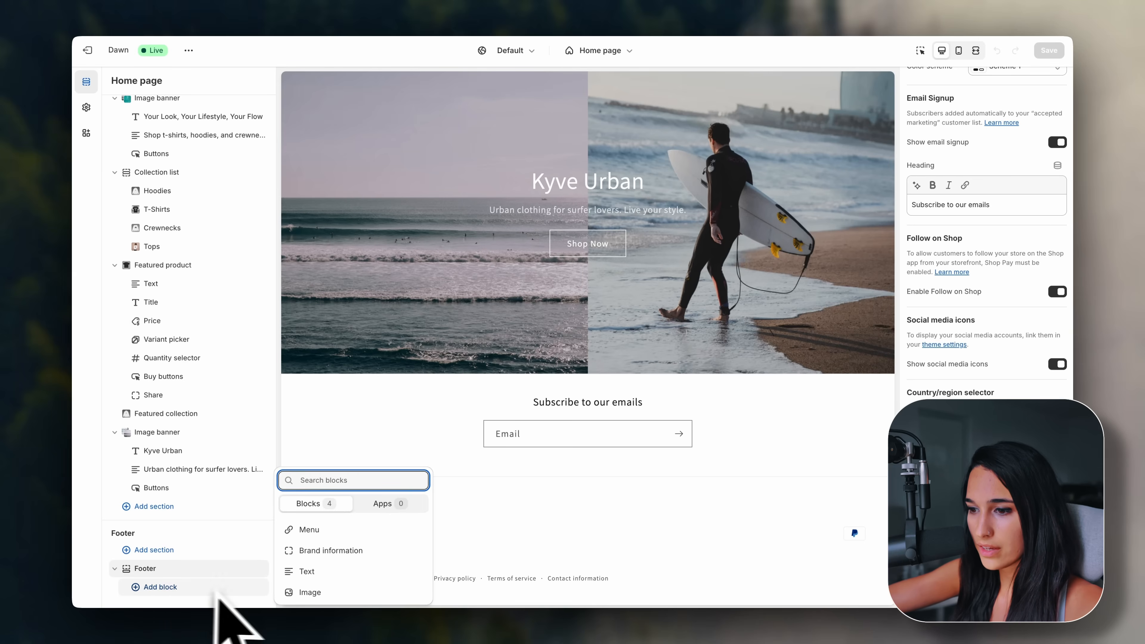
click(313, 532)
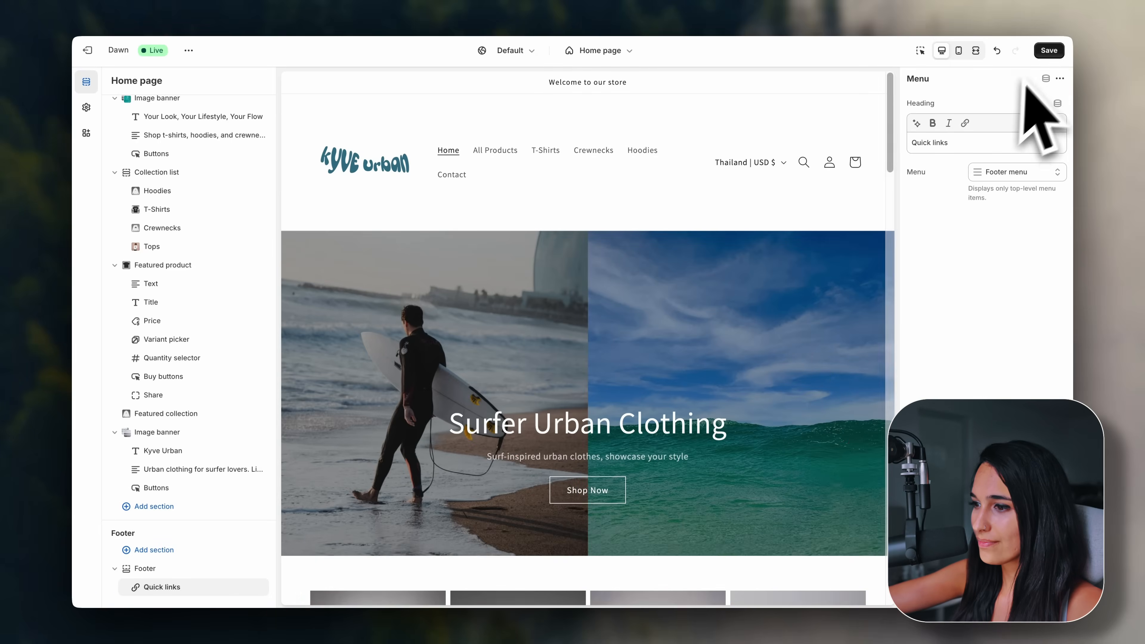
click(1048, 50)
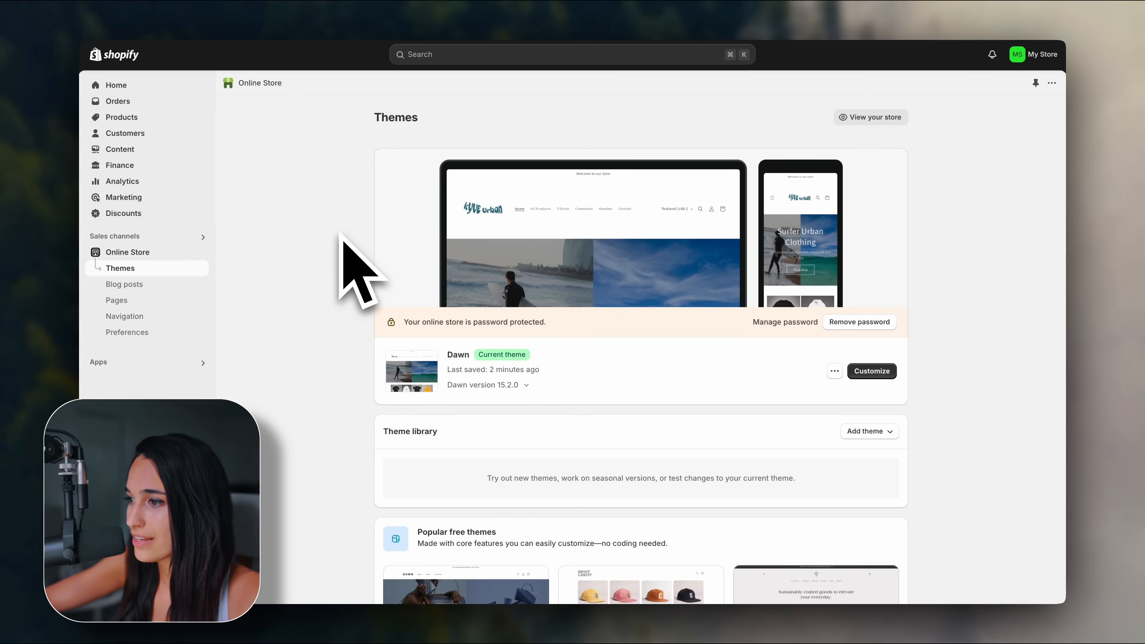
Remove the storefront password protection so the online store is public.
click(859, 321)
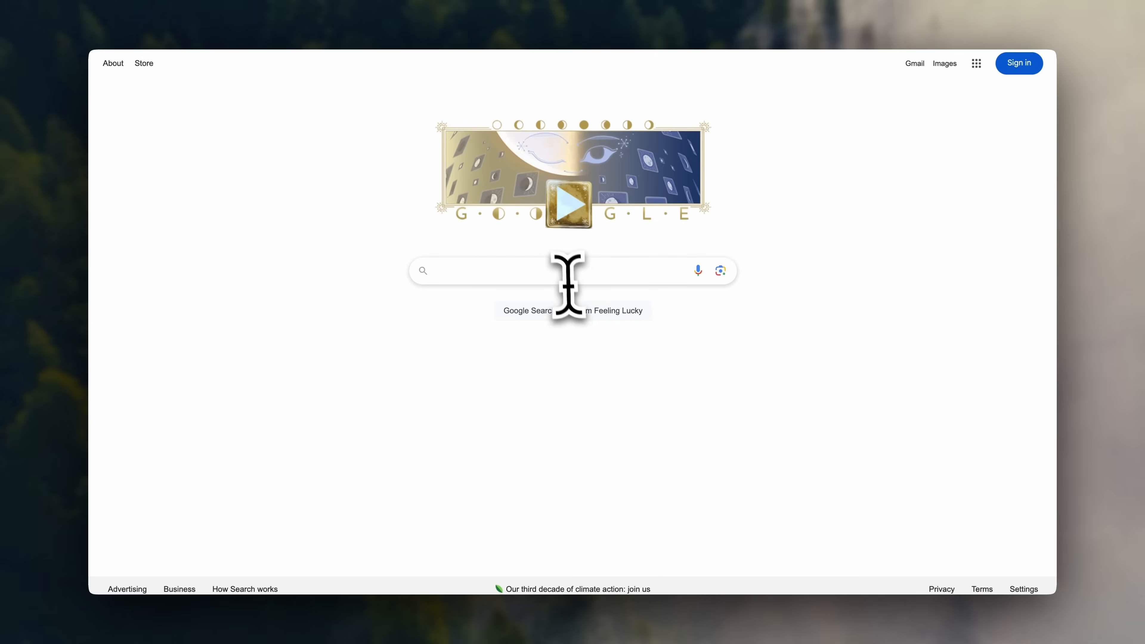
Search Google for 'black t shirt'.
click(568, 284)
text(black t shirt)
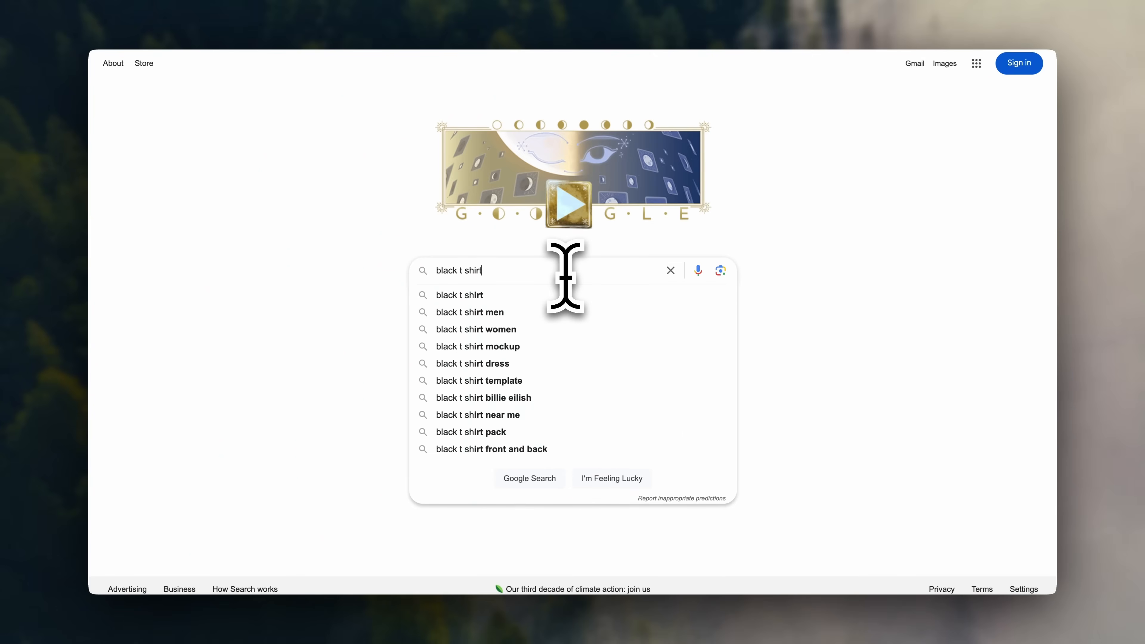
key(Return)
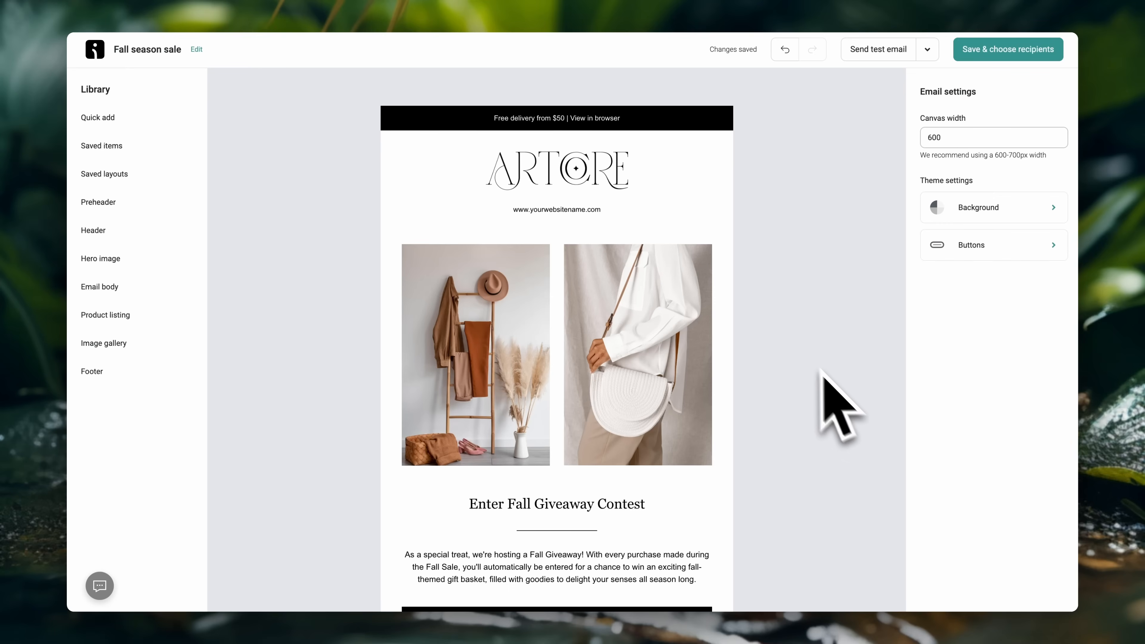
scroll(690, 451, down, 5)
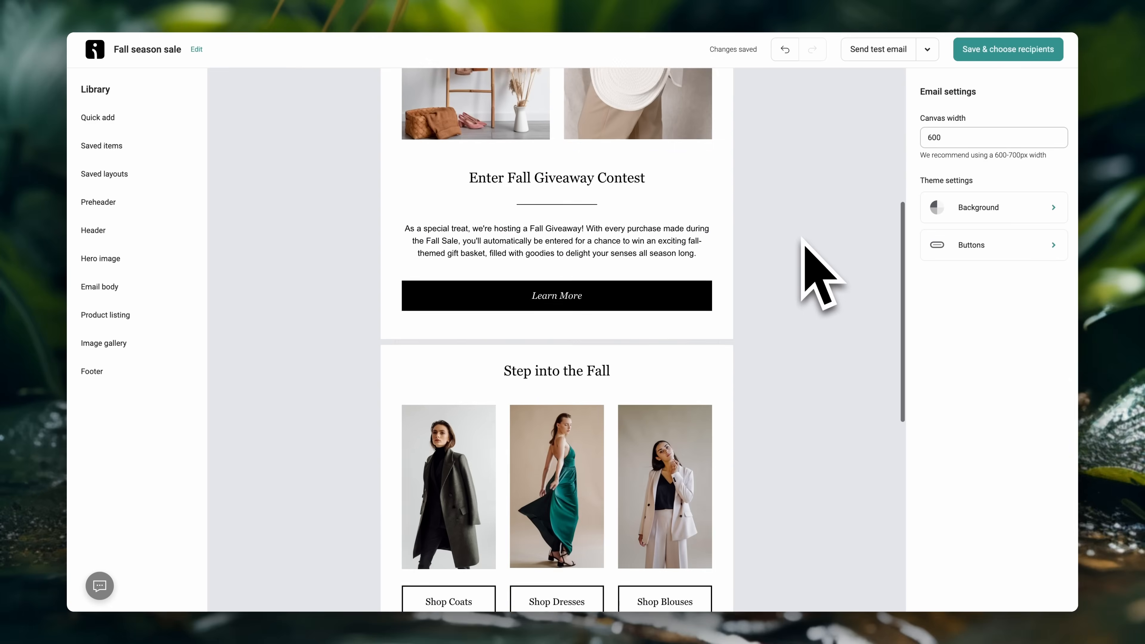
scroll(802, 239, down, 5)
scroll(803, 239, up, 4)
scroll(803, 241, up, 6)
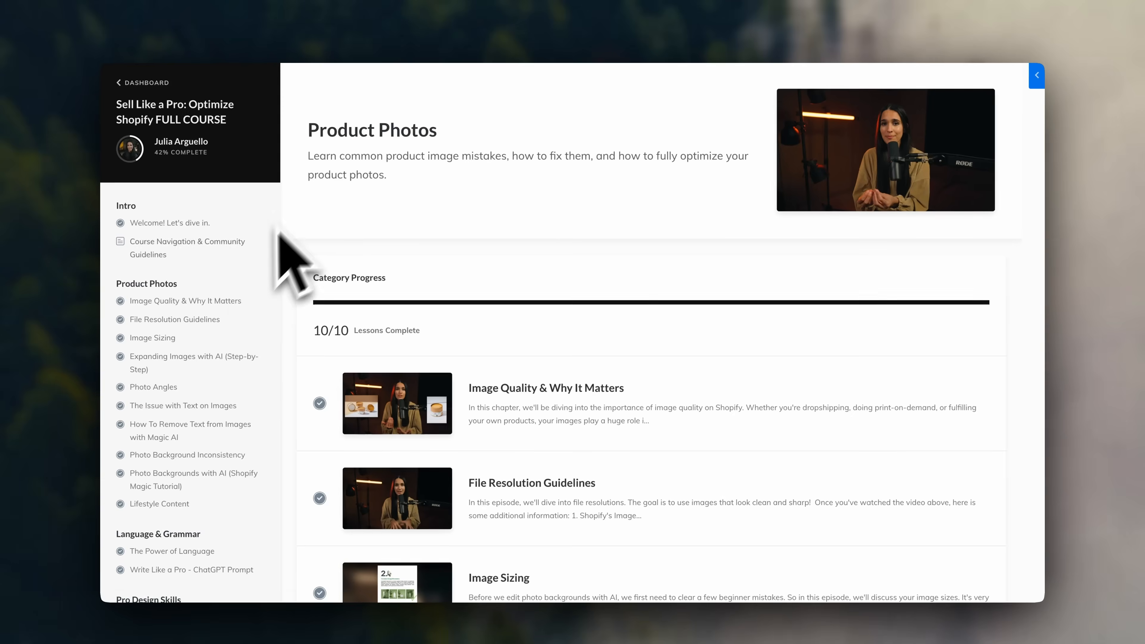
scroll(220, 316, down, 4)
scroll(219, 315, down, 5)
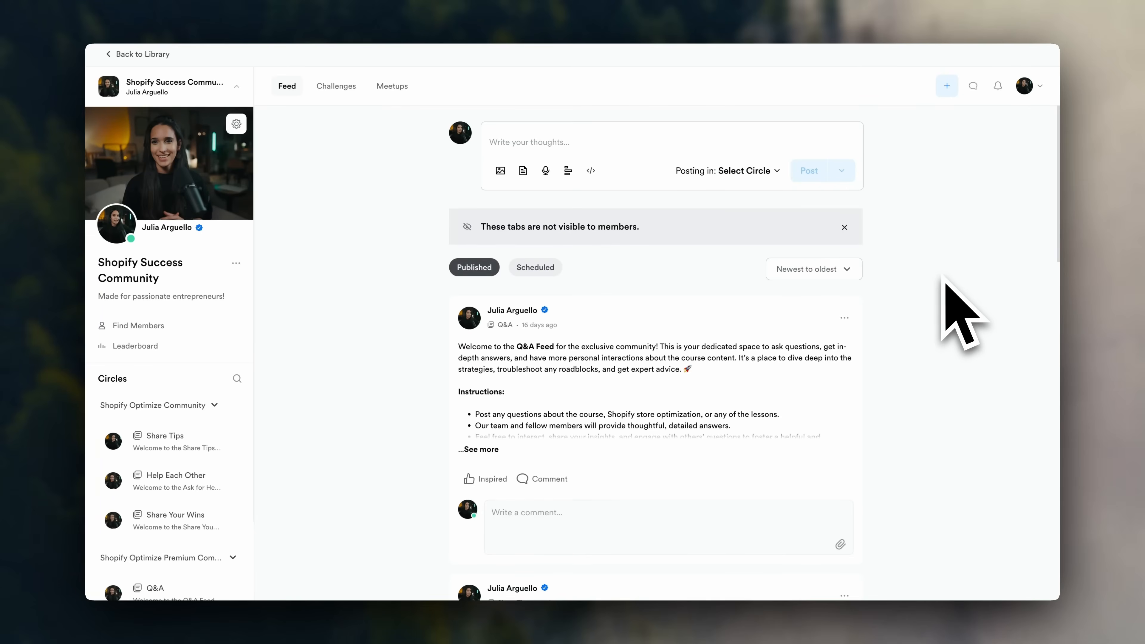
scroll(944, 280, down, 8)
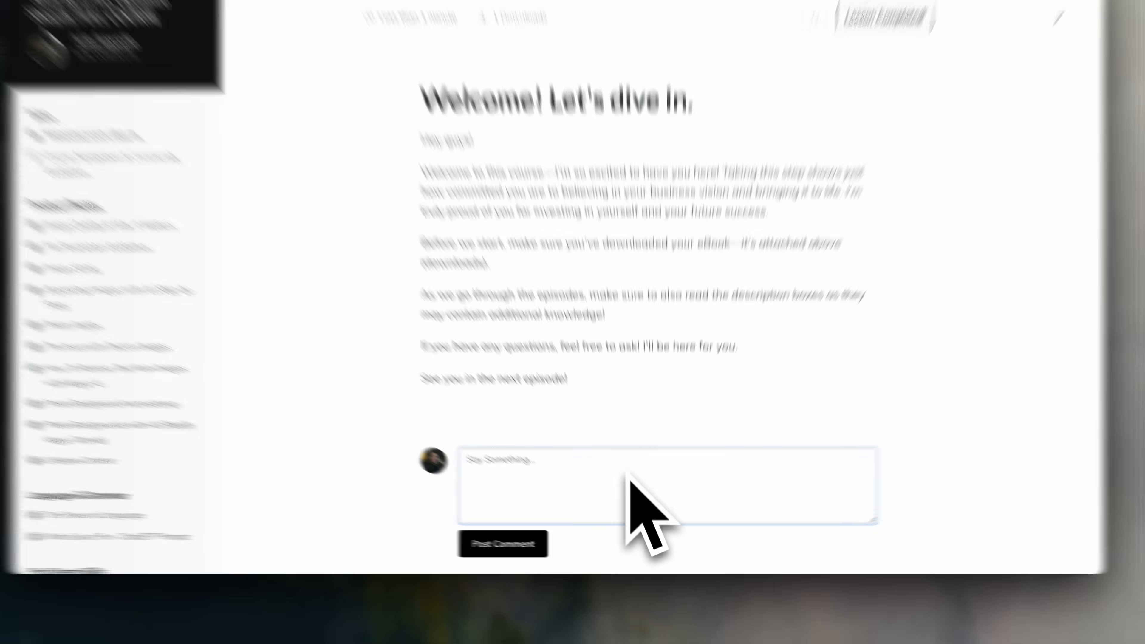
click(629, 476)
text(Ask questio)
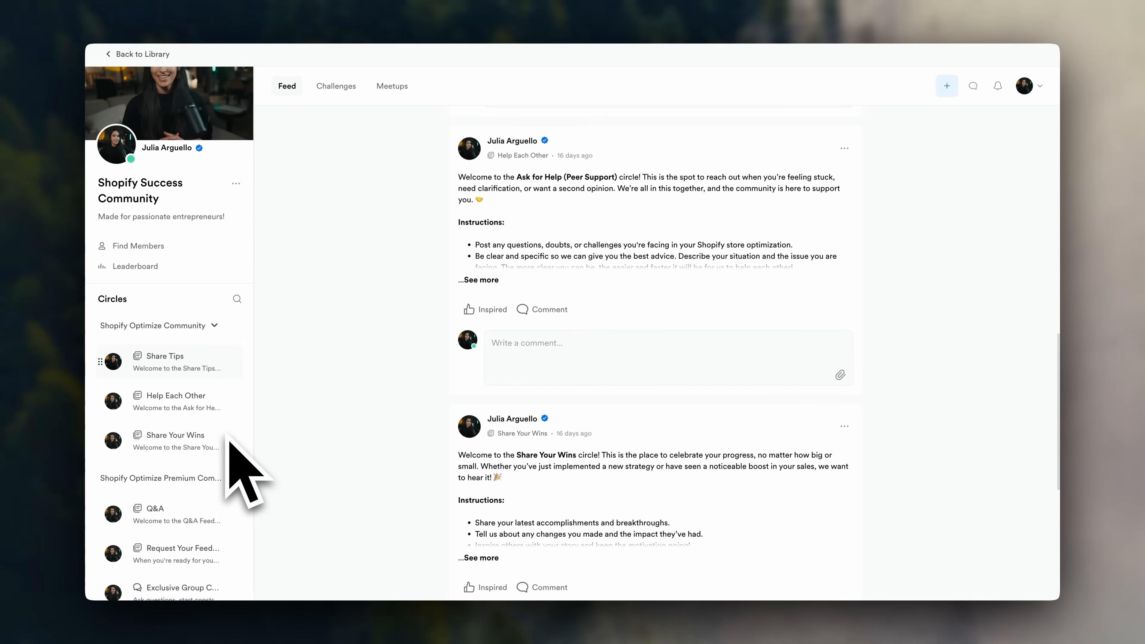
scroll(227, 439, up, 3)
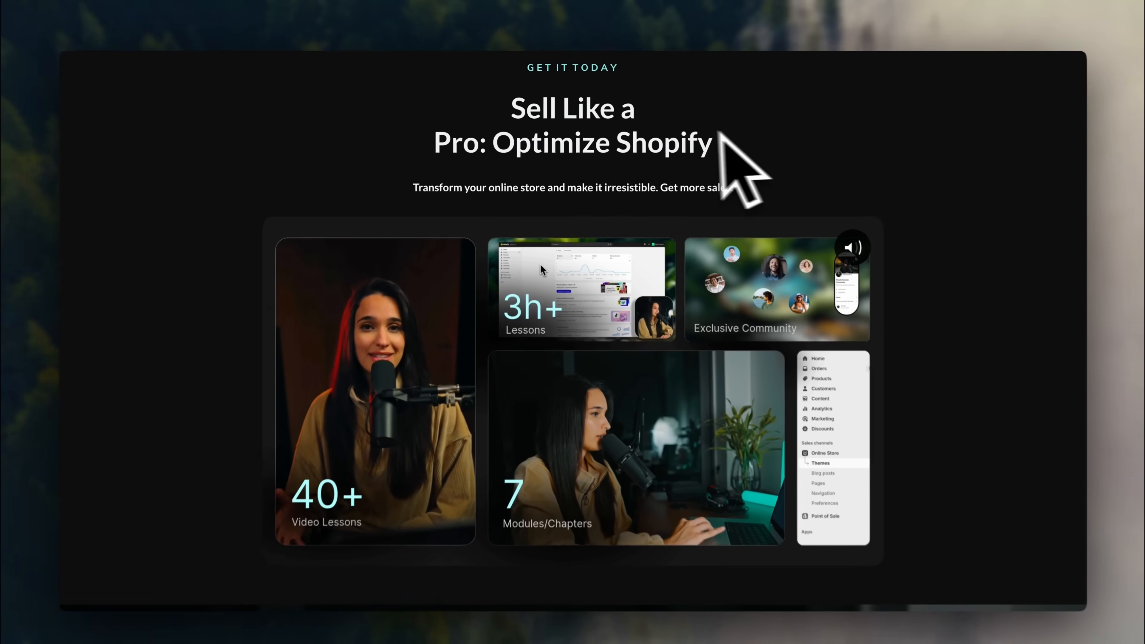